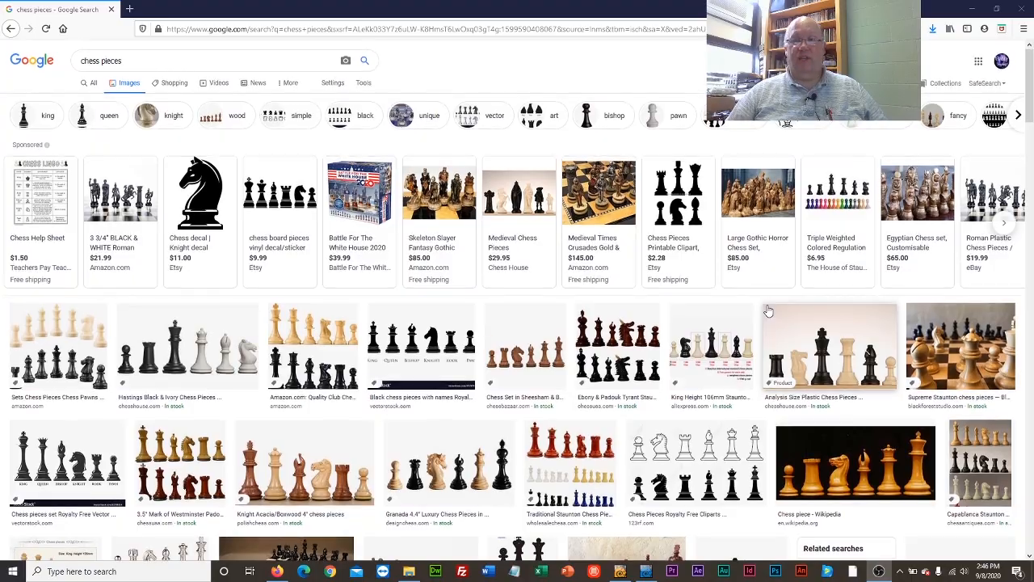
Step: Browse the chess pieces image results for reference designs of the pieces
scroll(769, 313, "down", 5)
scroll(769, 315, "down", 5)
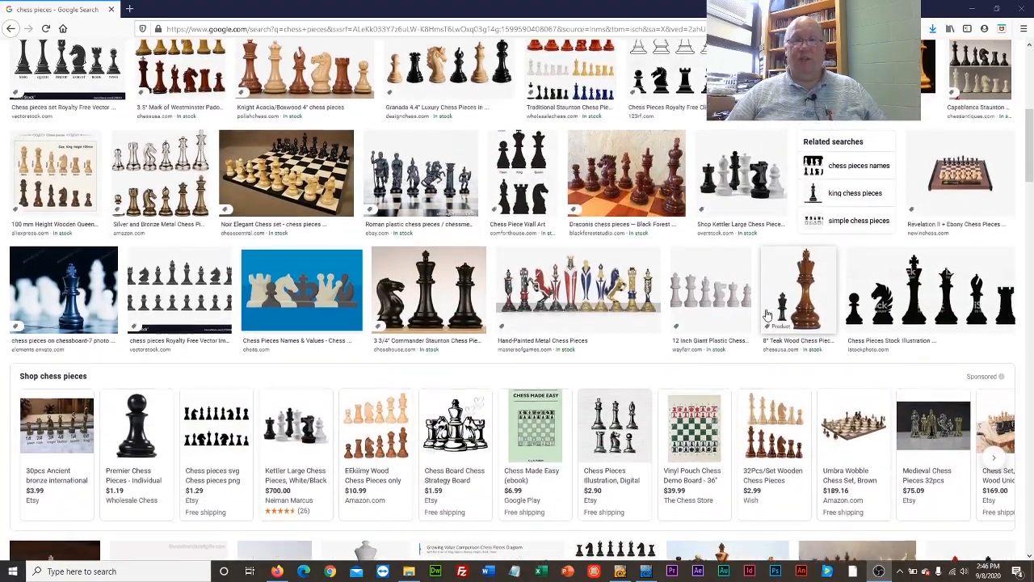
scroll(769, 315, "down", 5)
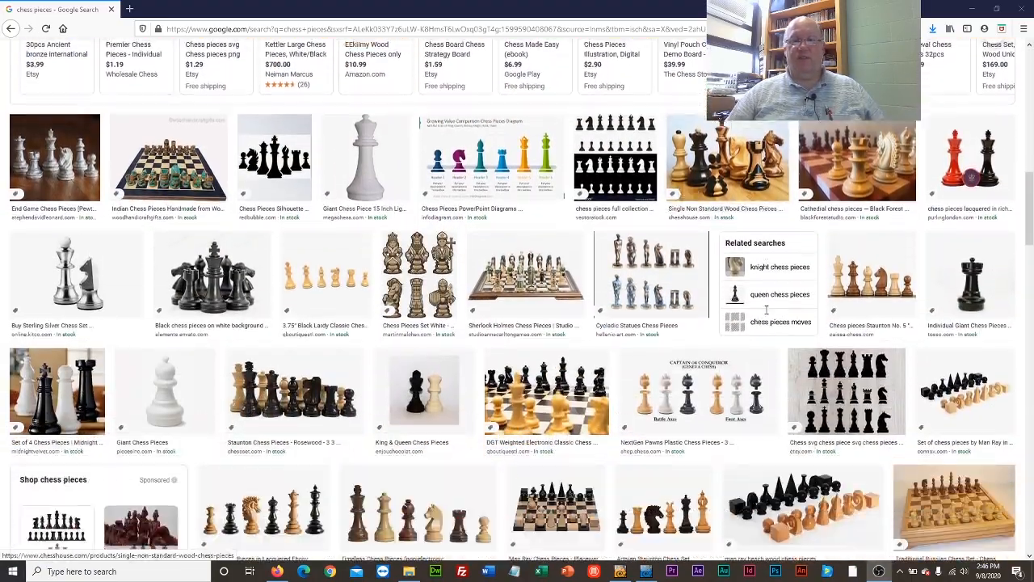
scroll(767, 315, "down", 4)
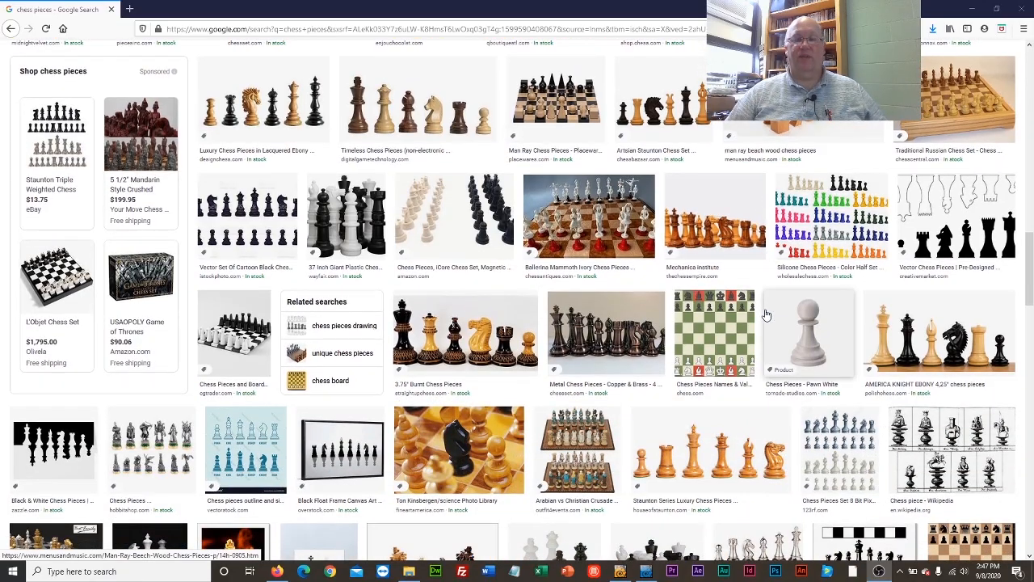
scroll(731, 314, "down", 3)
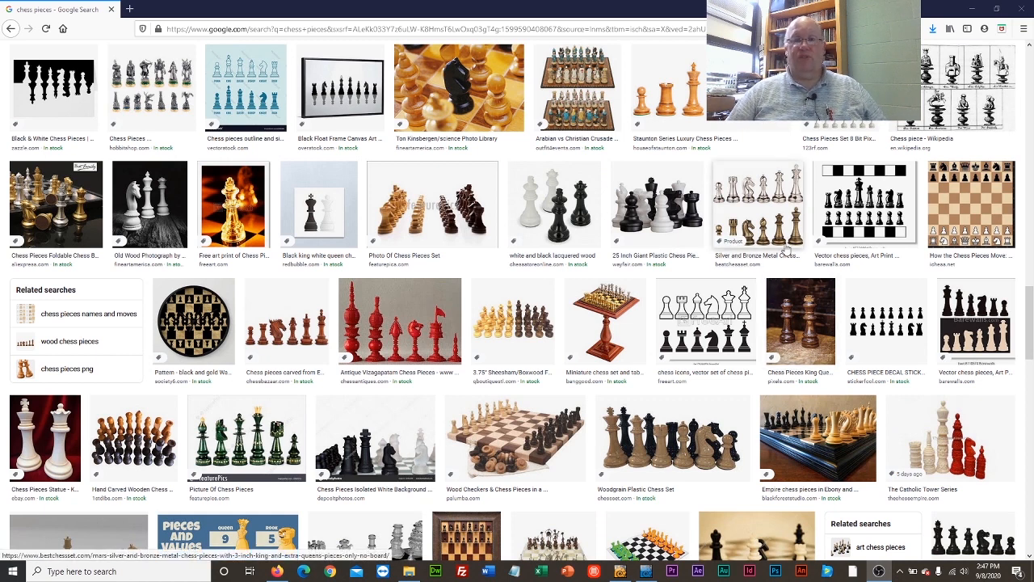
Step: Switch to LightWave Layout and move the black pawn along X to about -6.94 m, beside the white pawn
left_click(646, 572)
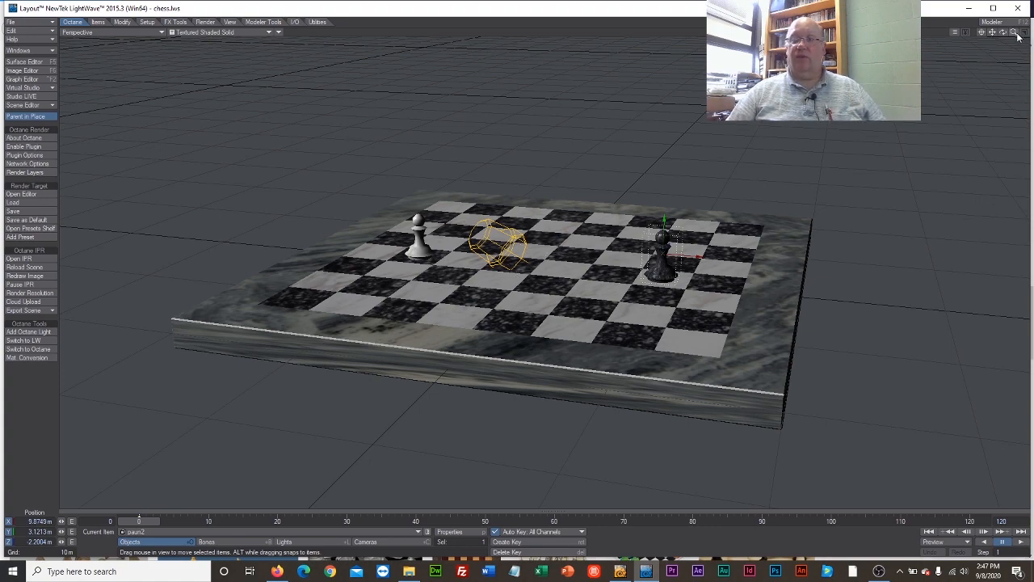
left_click_drag(1015, 32, 1019, 35)
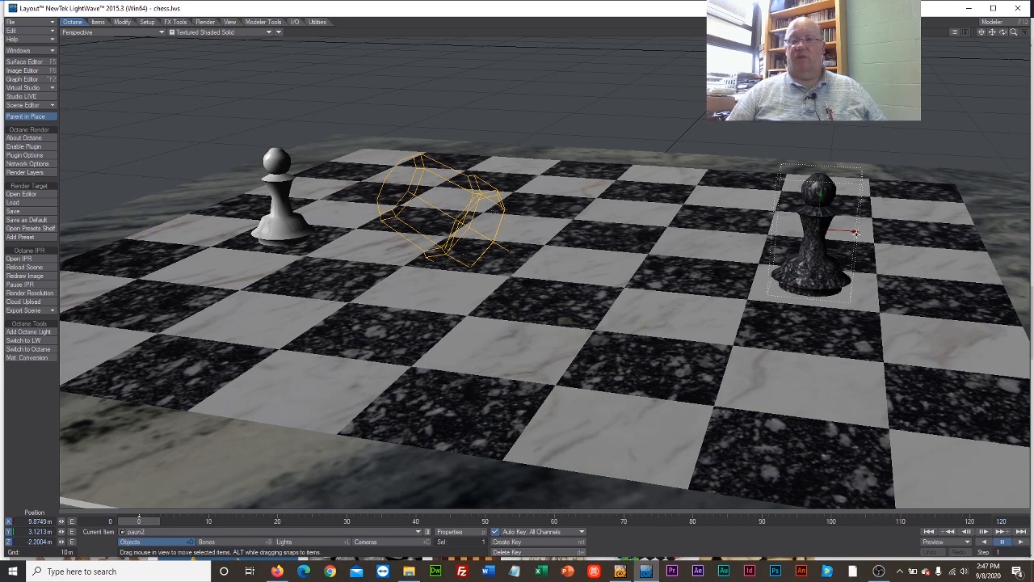
left_click_drag(812, 234, 345, 198)
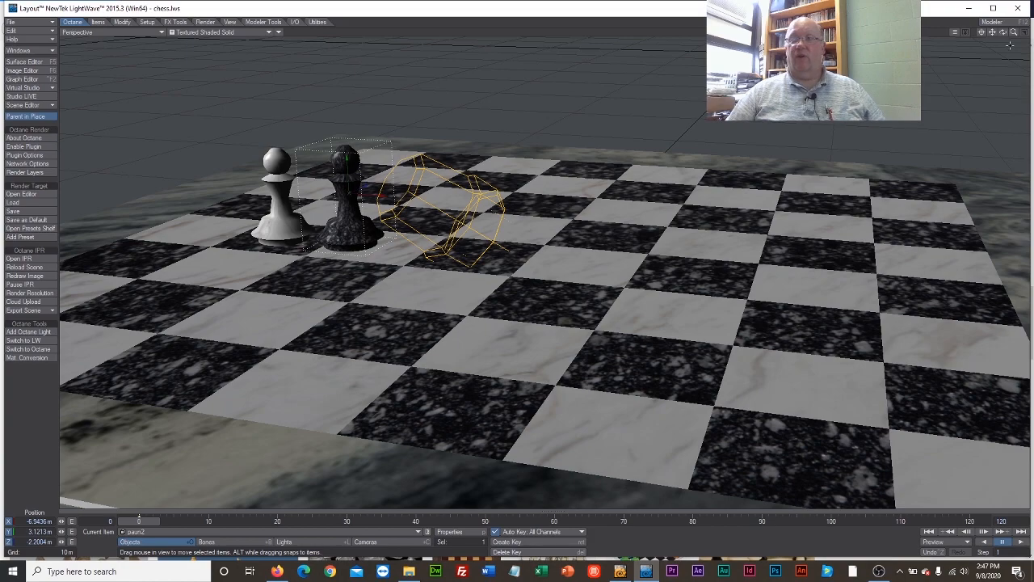
left_click_drag(993, 33, 872, 87)
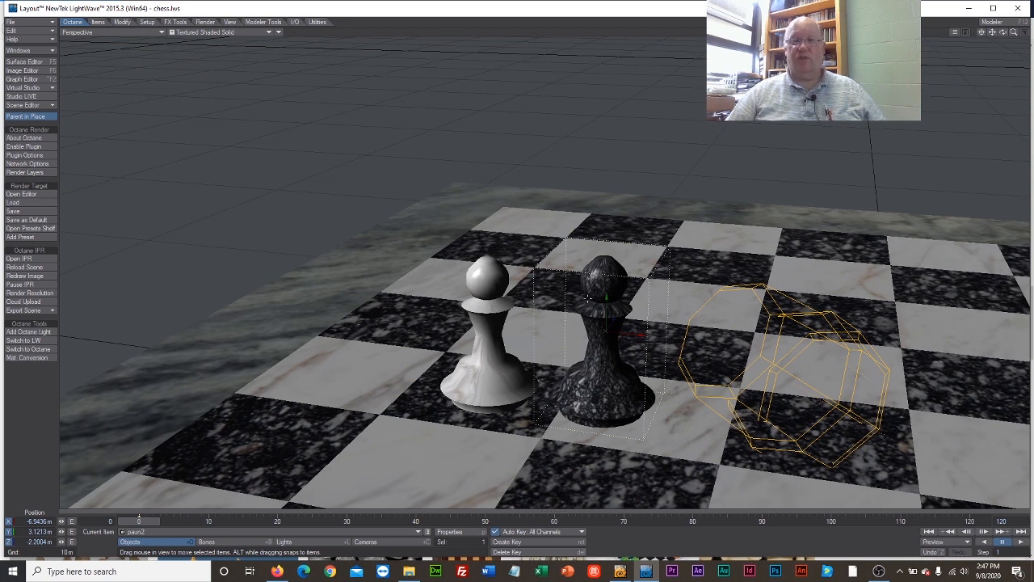
Step: Resize the black pawn uniformly to a scale of about 0.126 to match the white pawn
left_click(122, 22)
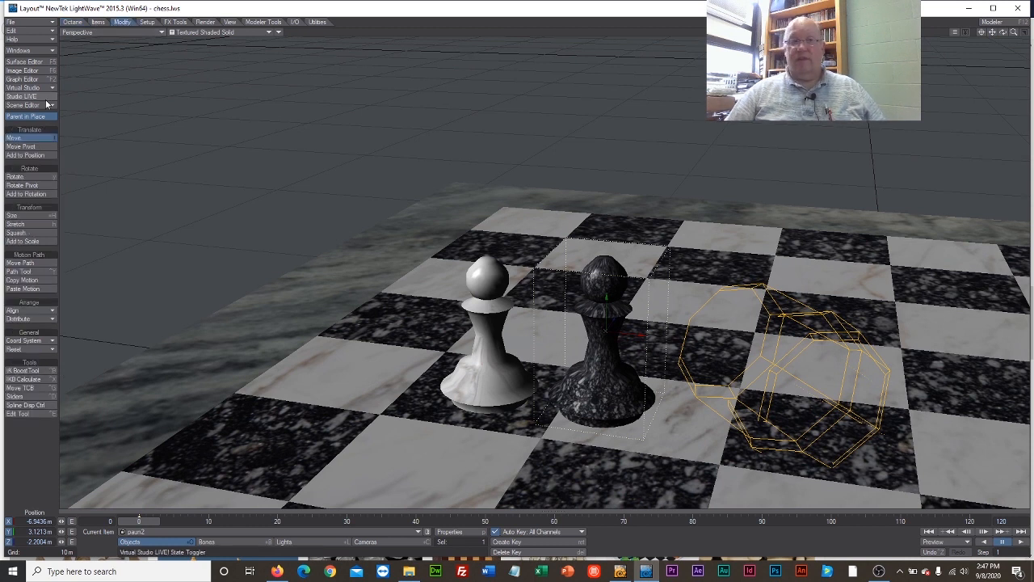
left_click(34, 215)
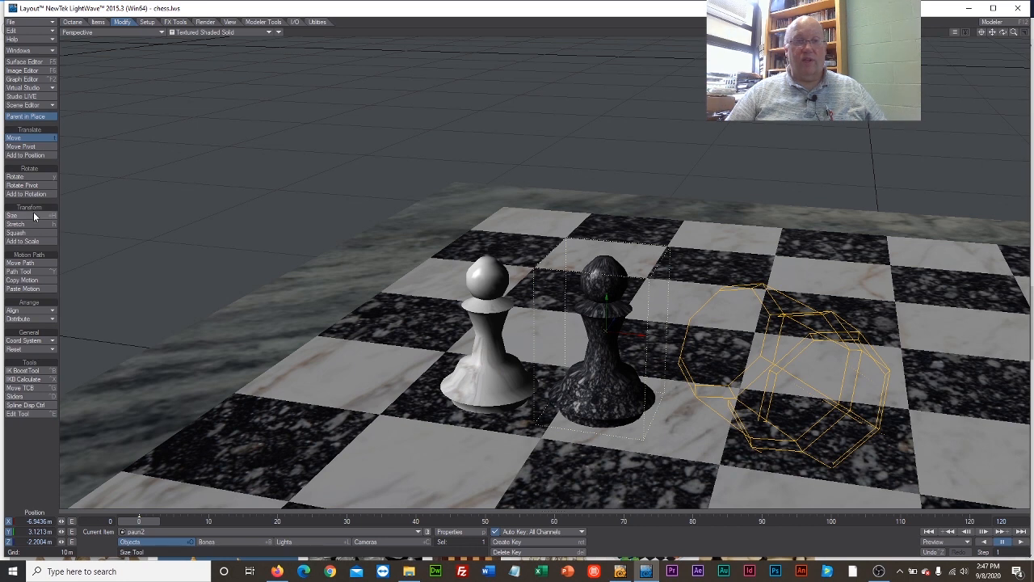
left_click_drag(561, 316, 538, 316)
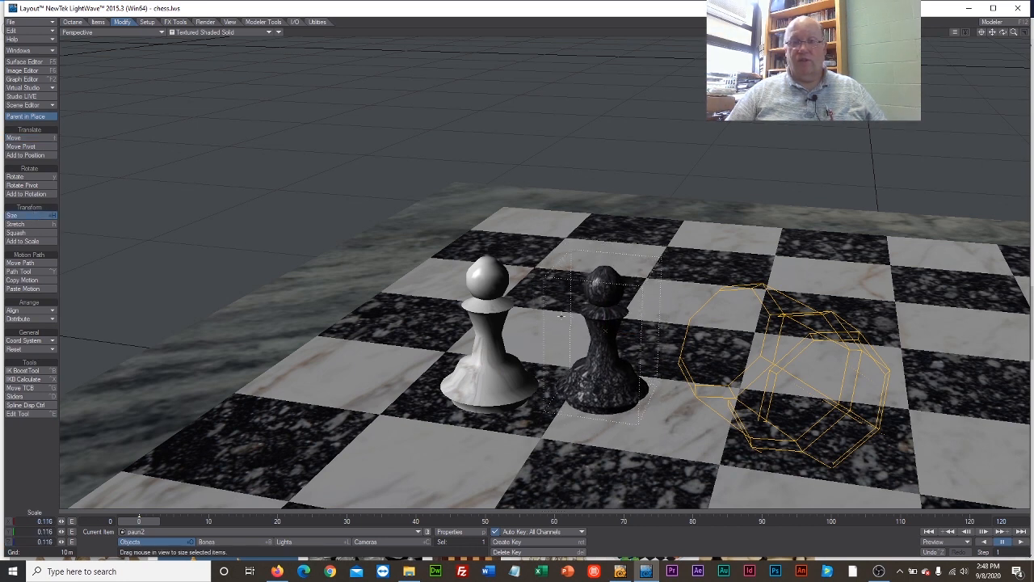
left_click_drag(1004, 33, 1029, 4)
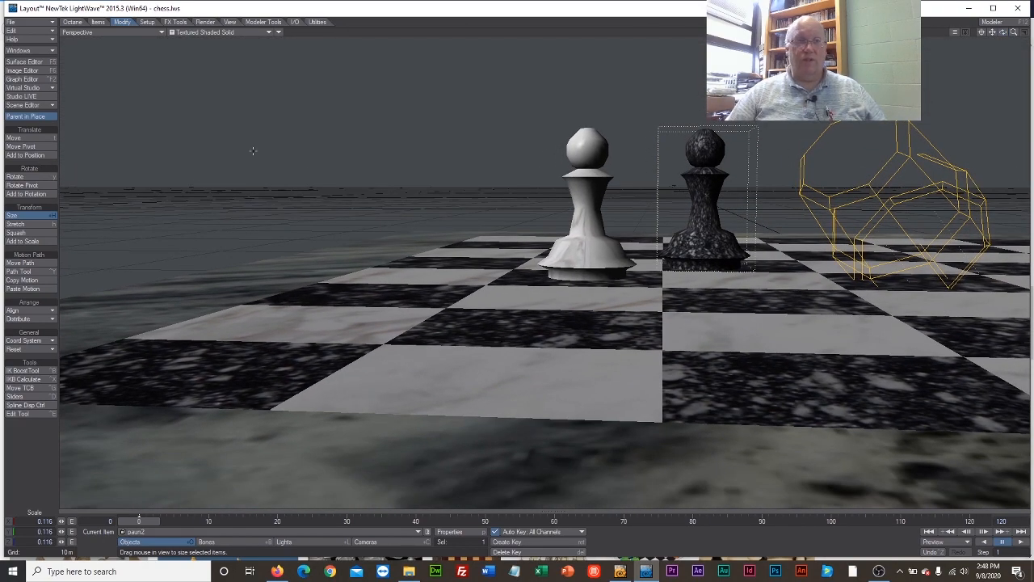
left_click_drag(745, 177, 757, 177)
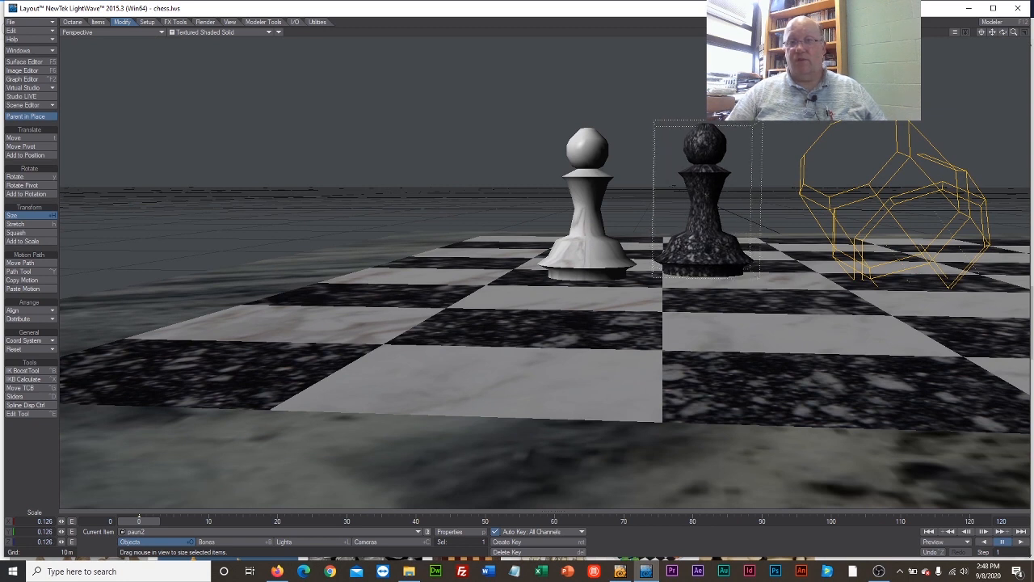
Step: Move the black pawn down and forward to about X -7.19 m, Y 2.52 m, Z -3.09 m, level with the white pawn
left_click(31, 139)
left_click_drag(707, 162, 698, 165)
mouse_move(697, 164)
right_mouse_down()
mouse_move(697, 177)
mouse_move(697, 169)
right_mouse_up()
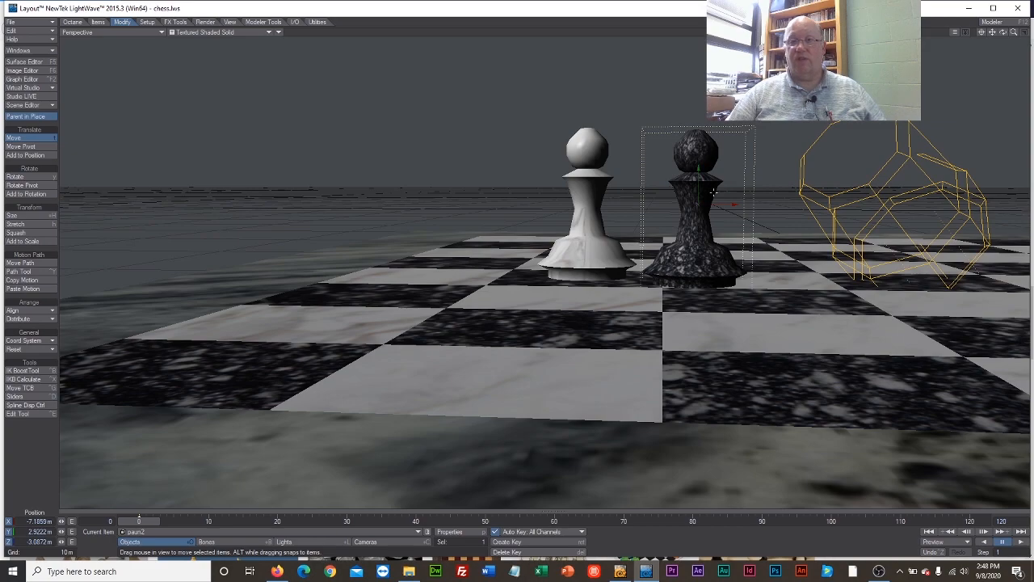
Step: Fine-tune the black pawn's size to a uniform scale of about 0.128
left_click_drag(1003, 33, 1008, 56)
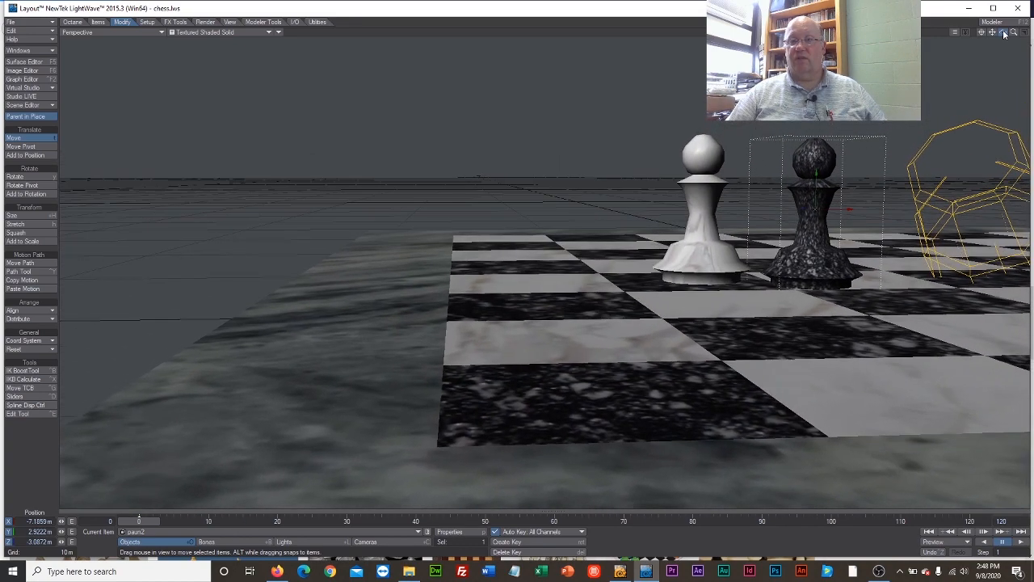
left_click(31, 215)
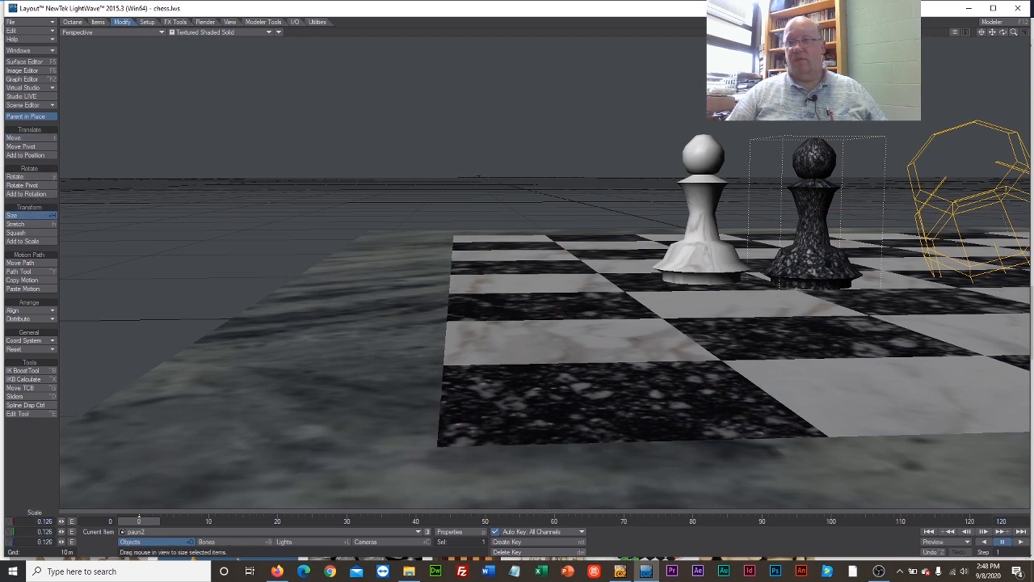
left_click_drag(813, 218, 817, 218)
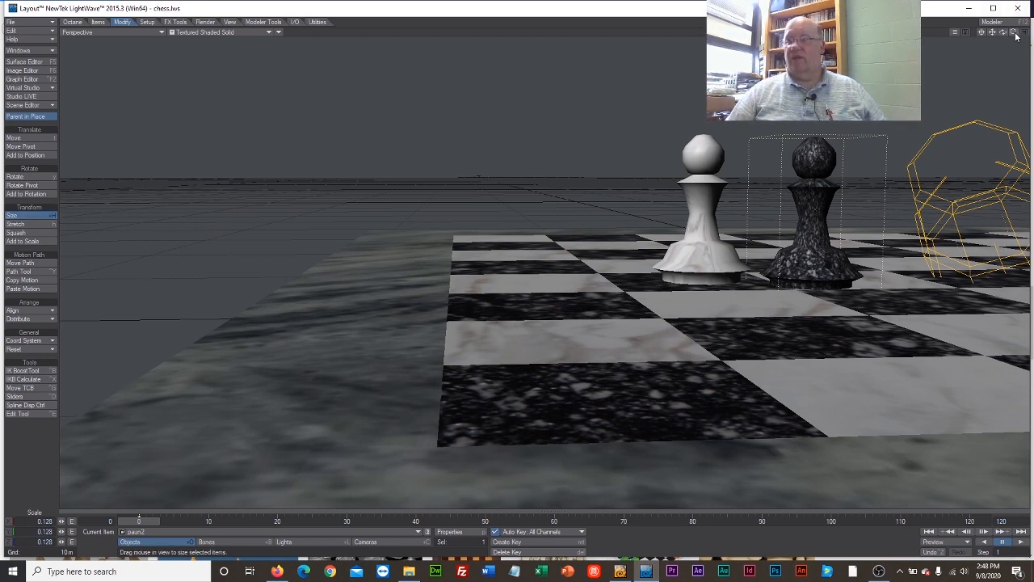
Step: Move the black pawn along X to the opposite side of the board, at about 9.79 m
left_click_drag(1016, 35, 976, 31)
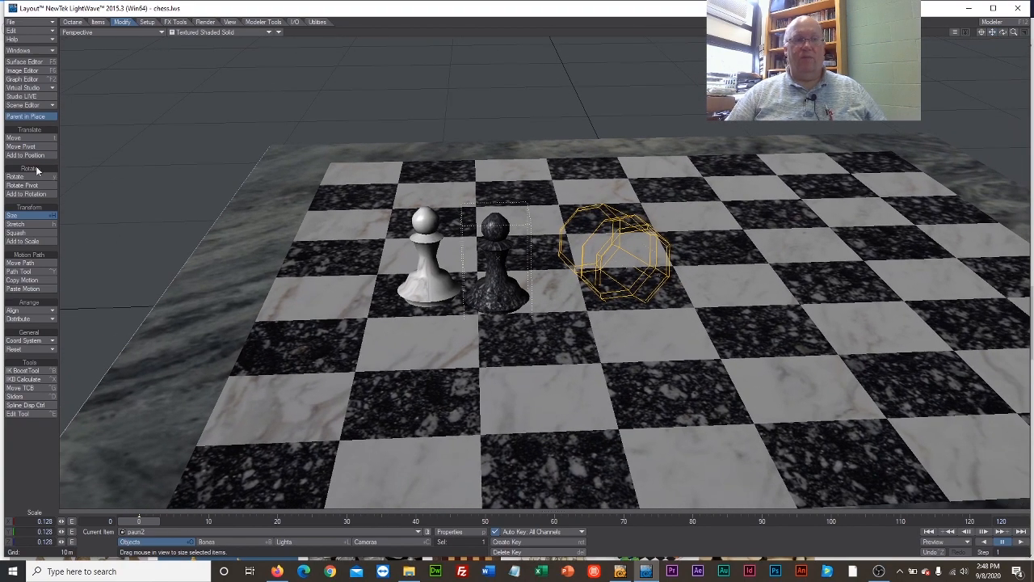
left_click(15, 138)
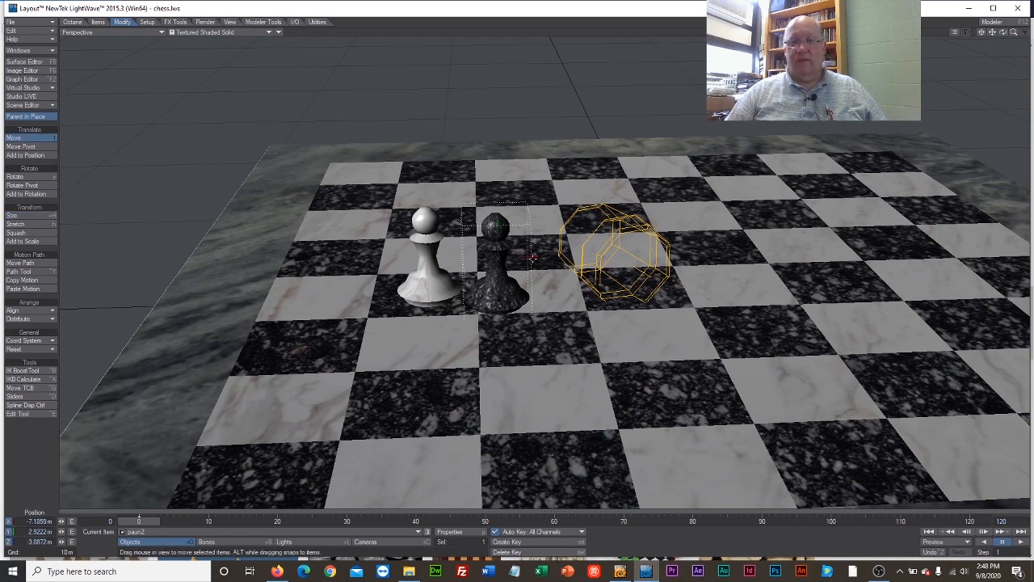
left_click_drag(533, 257, 982, 244)
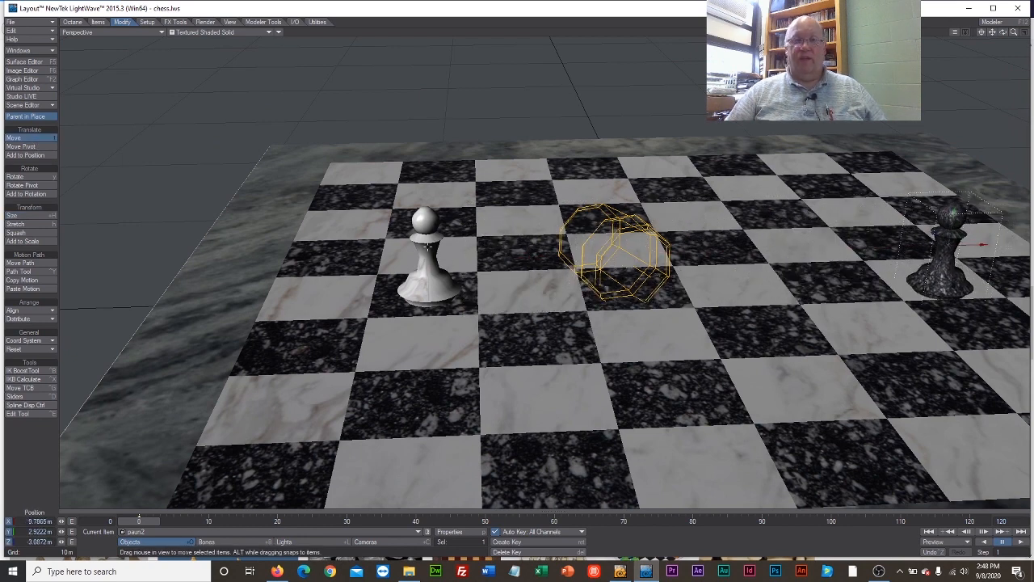
Step: Move the white pawn along Z to the far end square of its row, at about 13.54 m
left_click(427, 250)
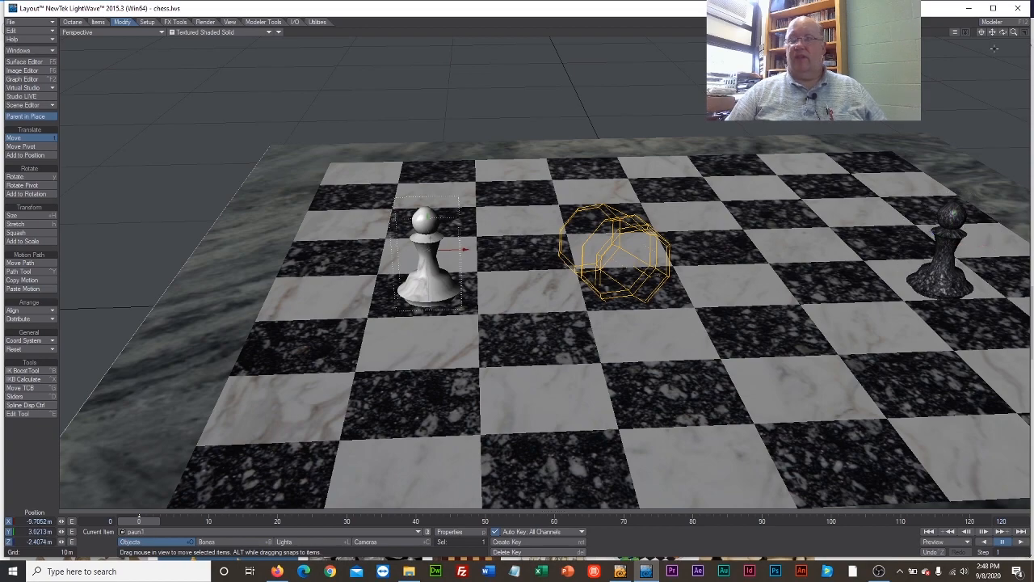
left_click_drag(1002, 32, 1003, 81)
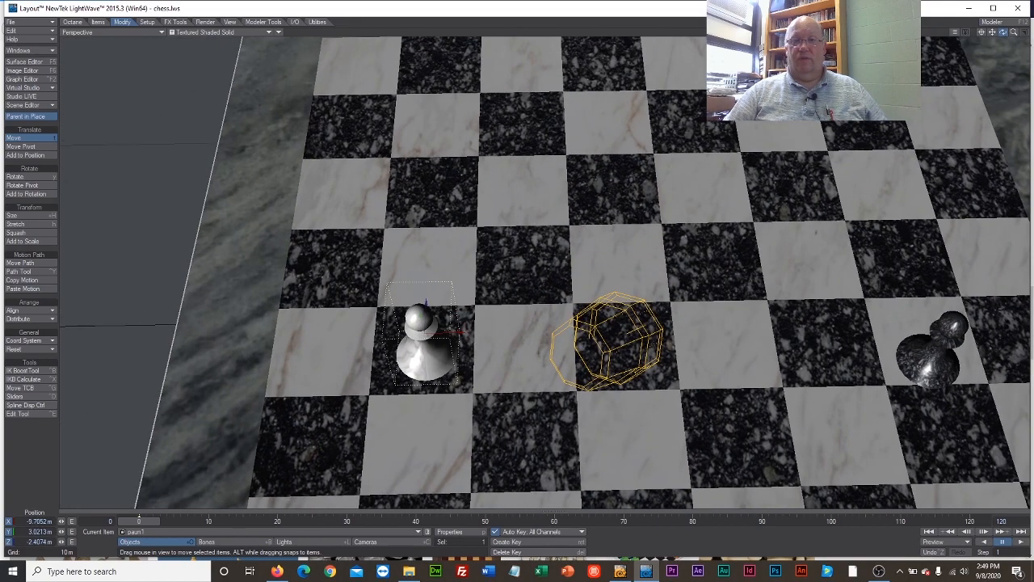
left_click_drag(430, 310, 409, 46)
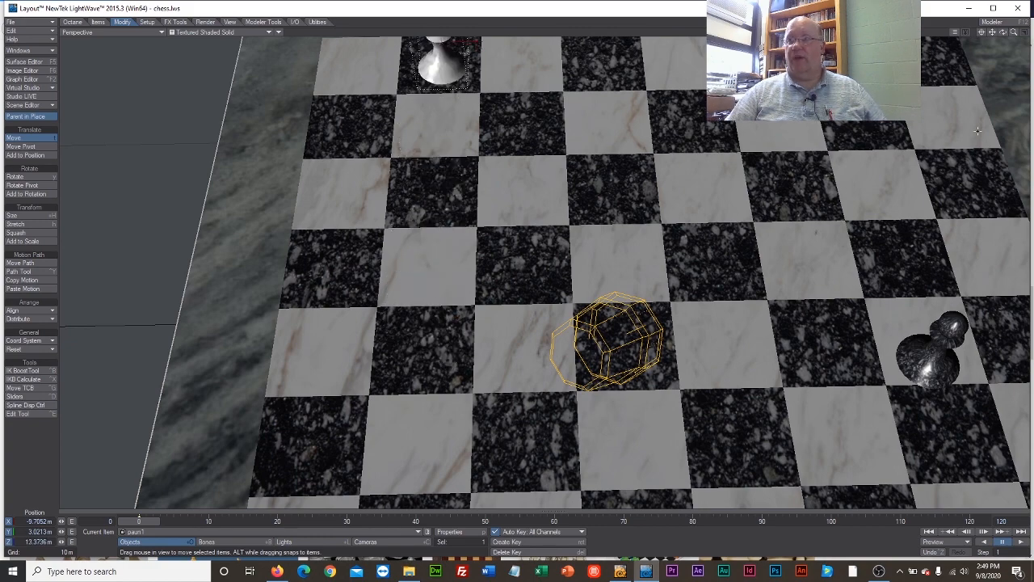
left_click_drag(993, 33, 987, 78)
left_click_drag(424, 104, 424, 101)
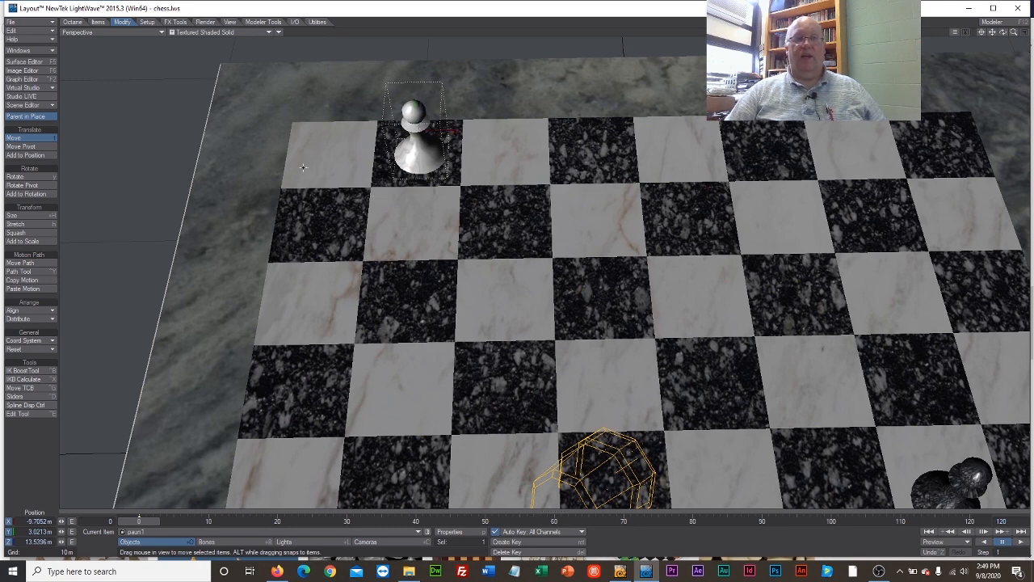
Step: Clone the white pawn with the number of clones set to 7
left_click(97, 23)
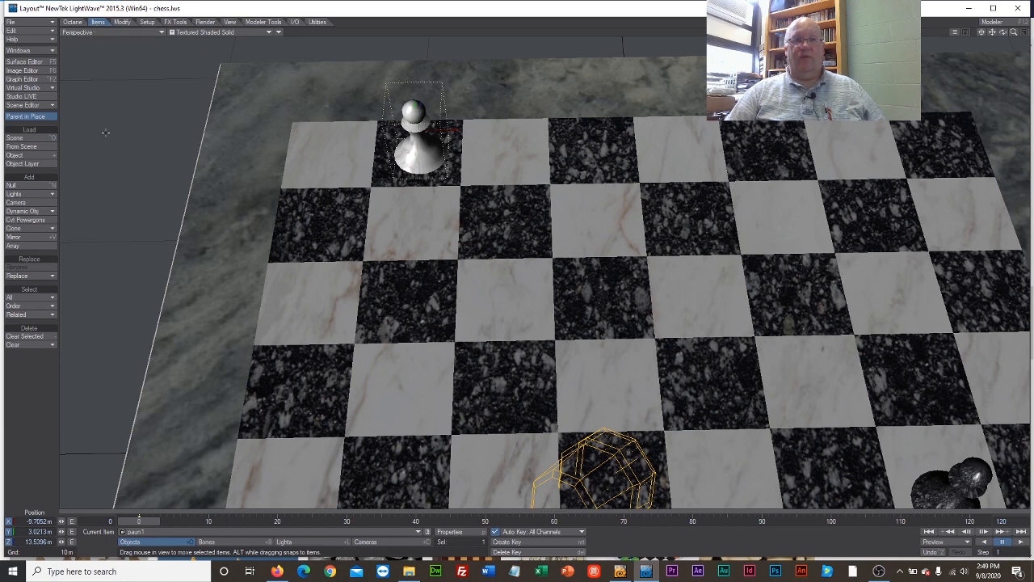
left_click(48, 230)
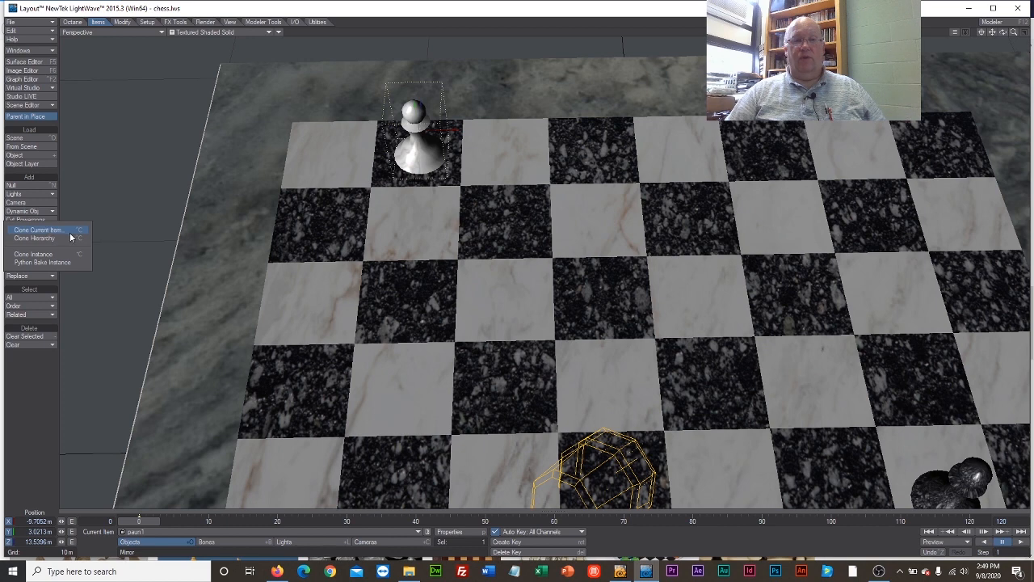
left_click(58, 230)
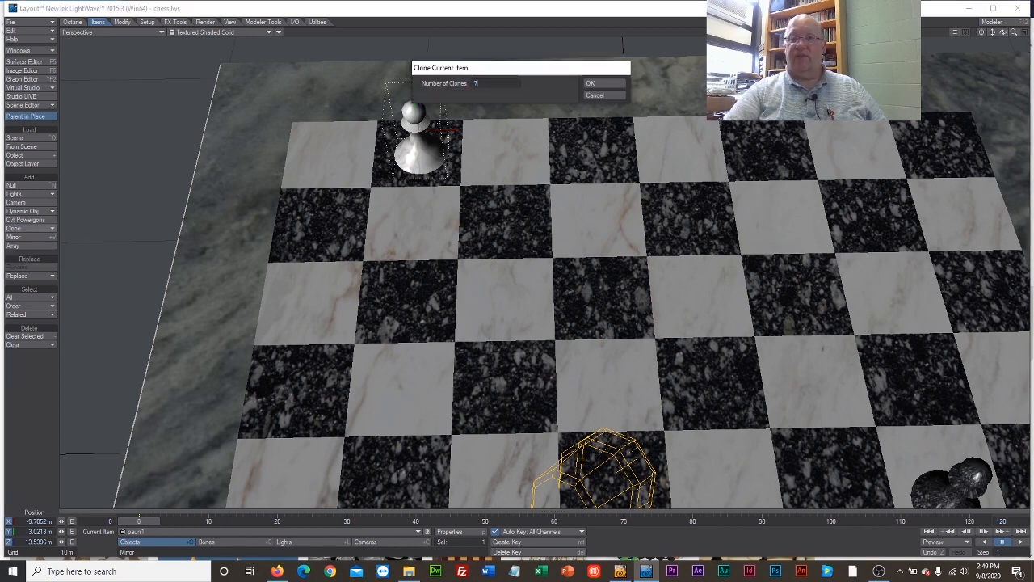
left_click(600, 84)
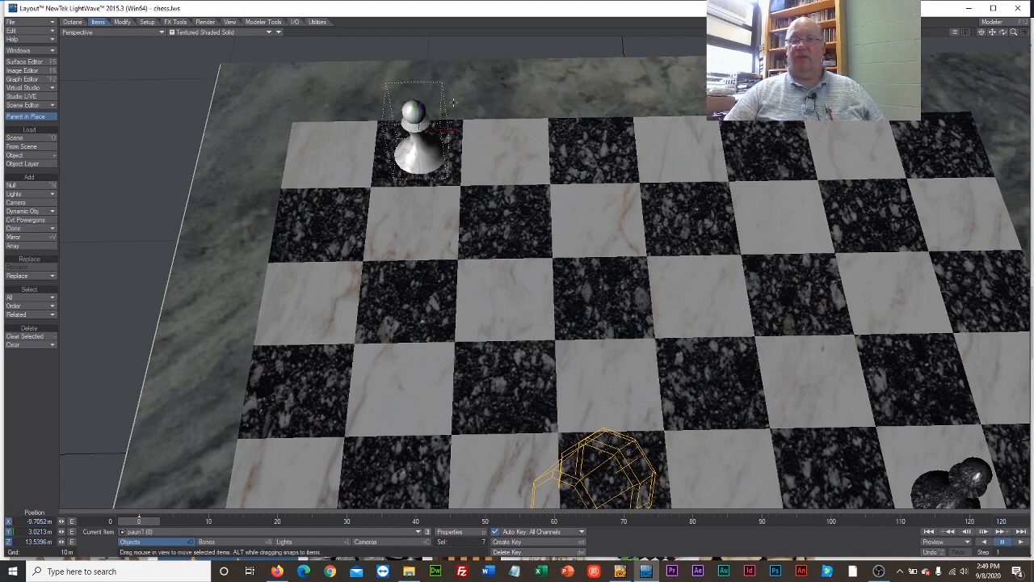
Step: Place two white pawn clones on the second and third squares of the row, at Z about 9.72 m and 6.05 m
left_click_drag(420, 106, 420, 173)
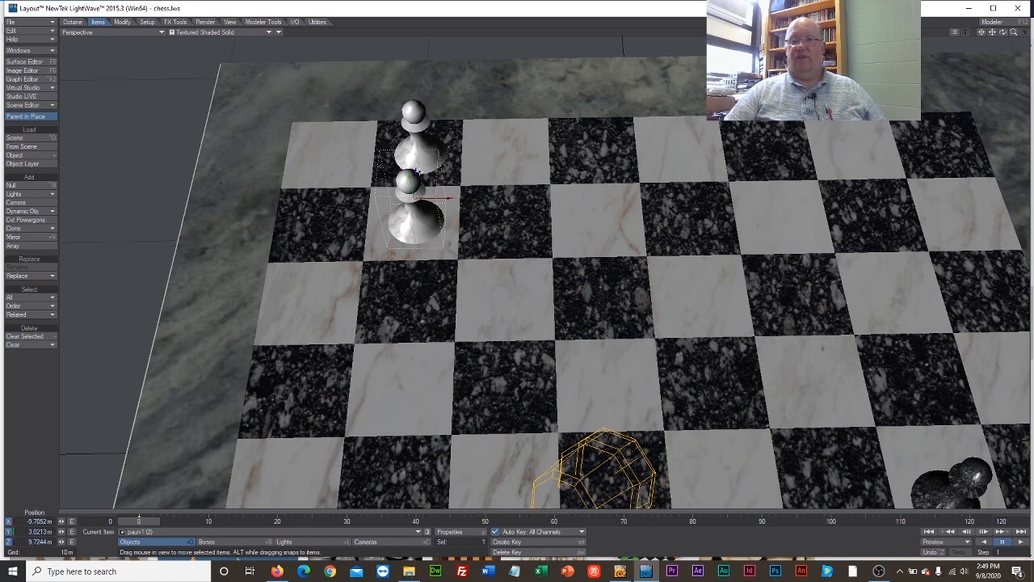
left_click_drag(416, 172, 410, 248)
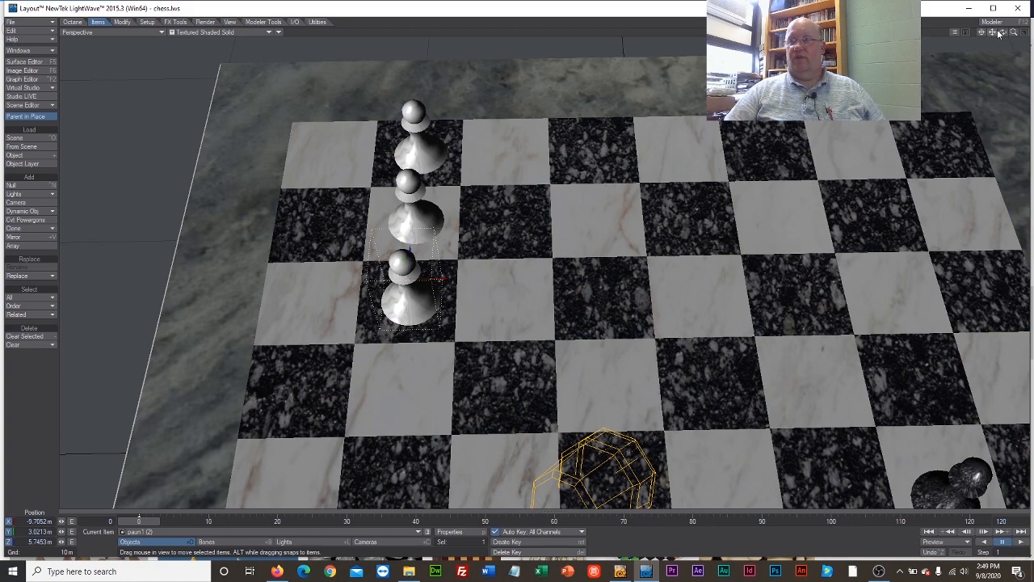
left_click_drag(995, 33, 1004, 10)
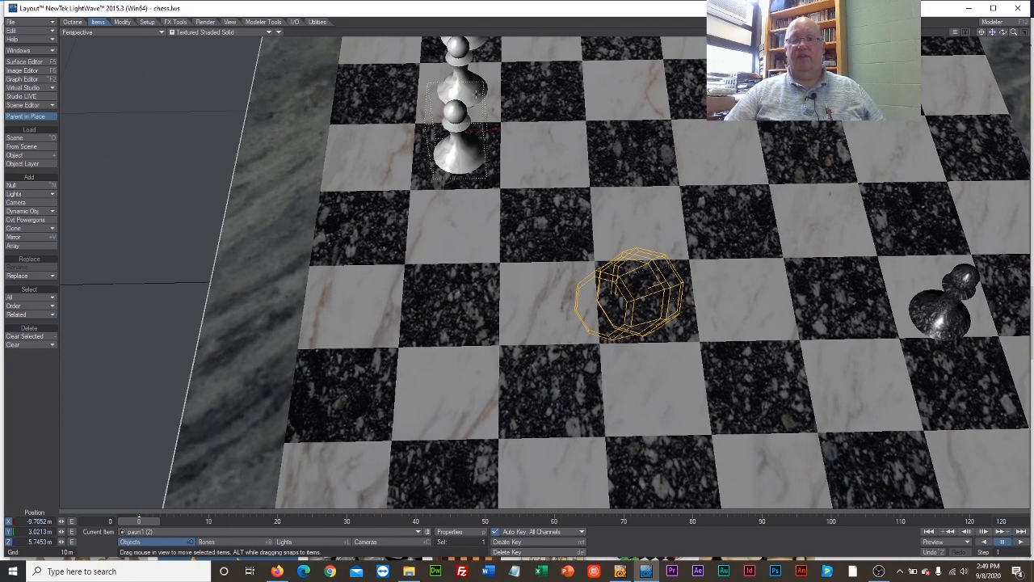
mouse_move(491, 128)
left_mouse_down()
mouse_move(490, 111)
mouse_move(491, 166)
mouse_move(489, 117)
mouse_move(472, 138)
mouse_move(472, 127)
left_mouse_up()
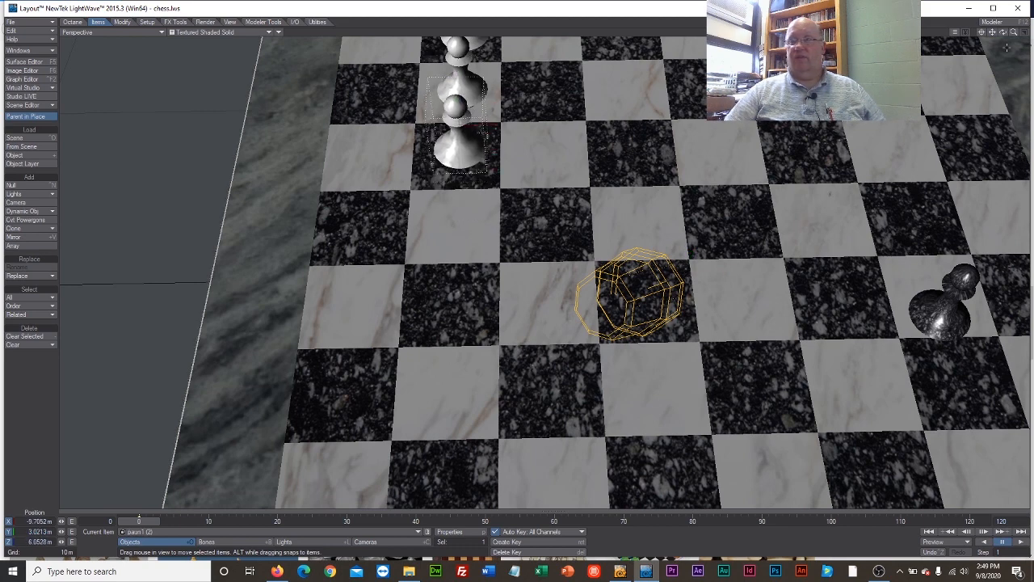
Step: Place two more white pawn clones on the fourth and fifth squares, at Z about 2.19 m and -1.87 m
left_click_drag(992, 32, 984, 125)
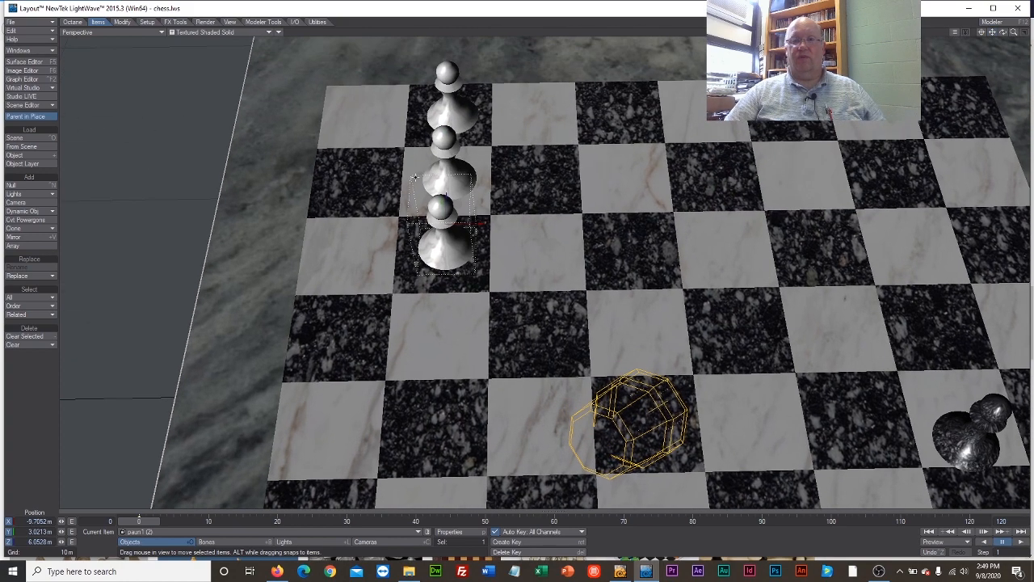
left_click(437, 144)
left_click_drag(482, 155, 468, 328)
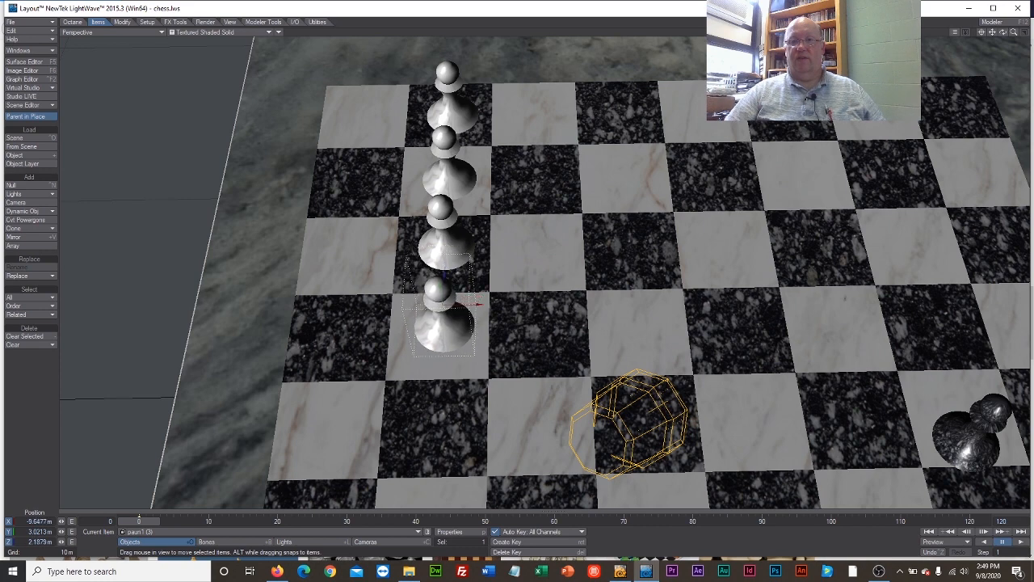
left_click(442, 139)
left_click_drag(448, 120, 465, 395)
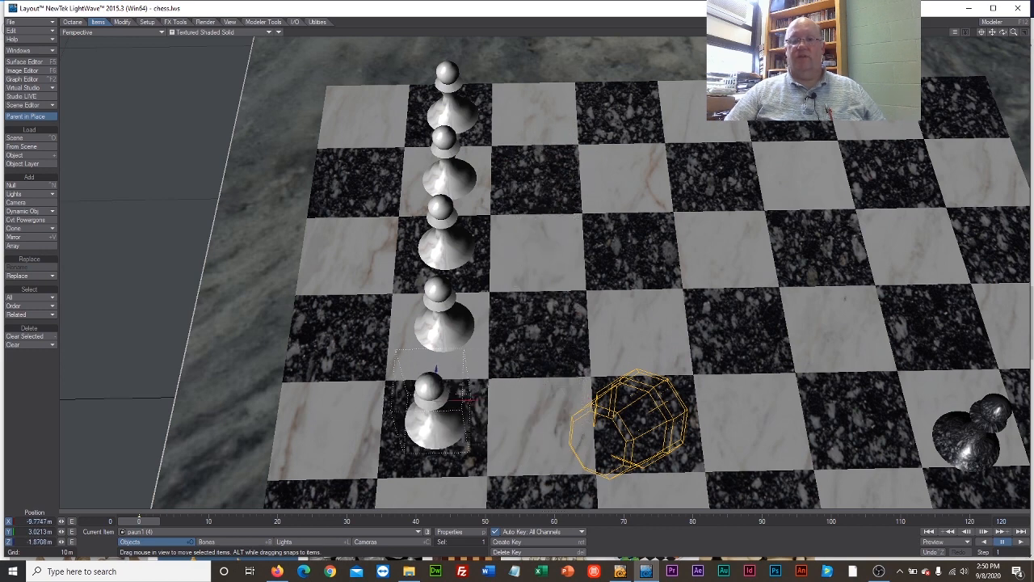
Step: Place two white pawn clones on the sixth and seventh squares of the row, at Z about -5.38 m and -10.9 m
left_click(463, 172)
left_click_drag(463, 172, 453, 491)
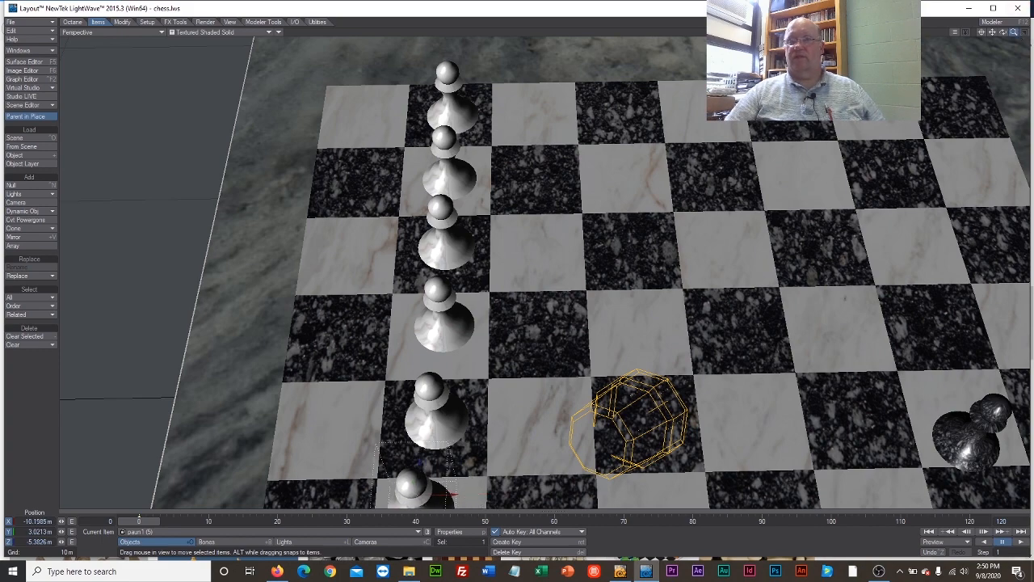
left_click_drag(1019, 34, 398, 98)
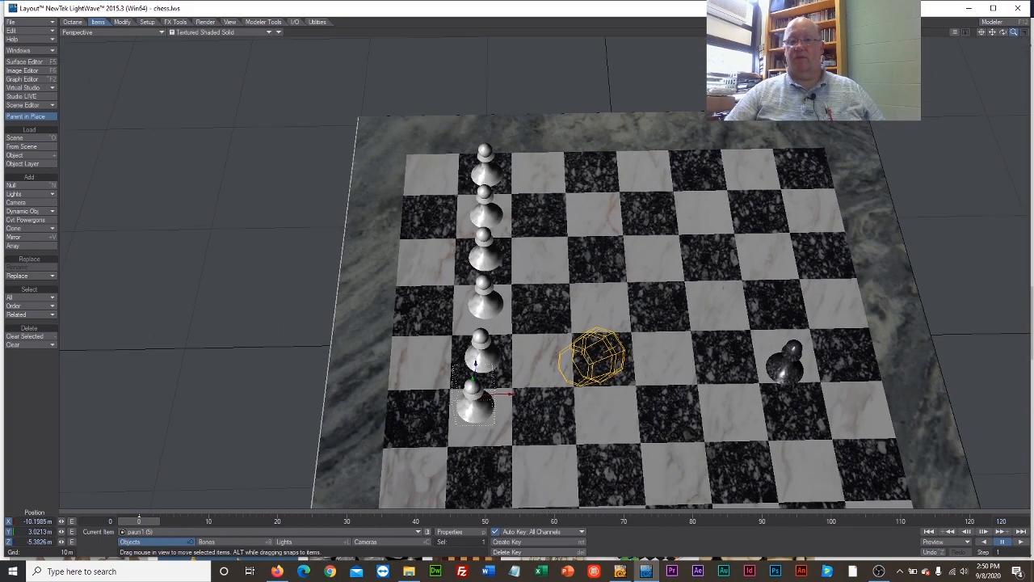
left_click(484, 207)
left_click_drag(516, 201, 526, 275)
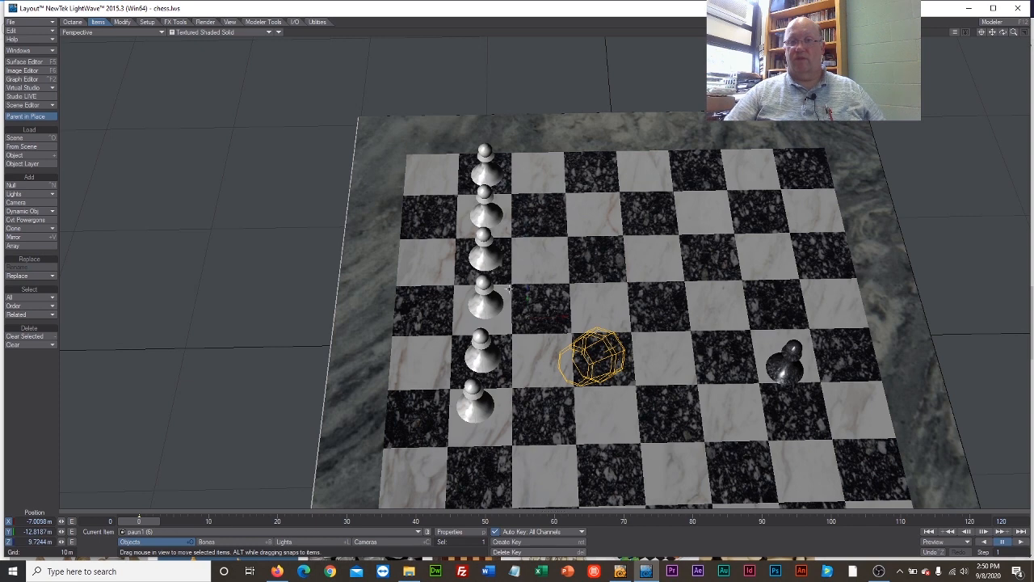
left_click_drag(527, 295, 524, 446)
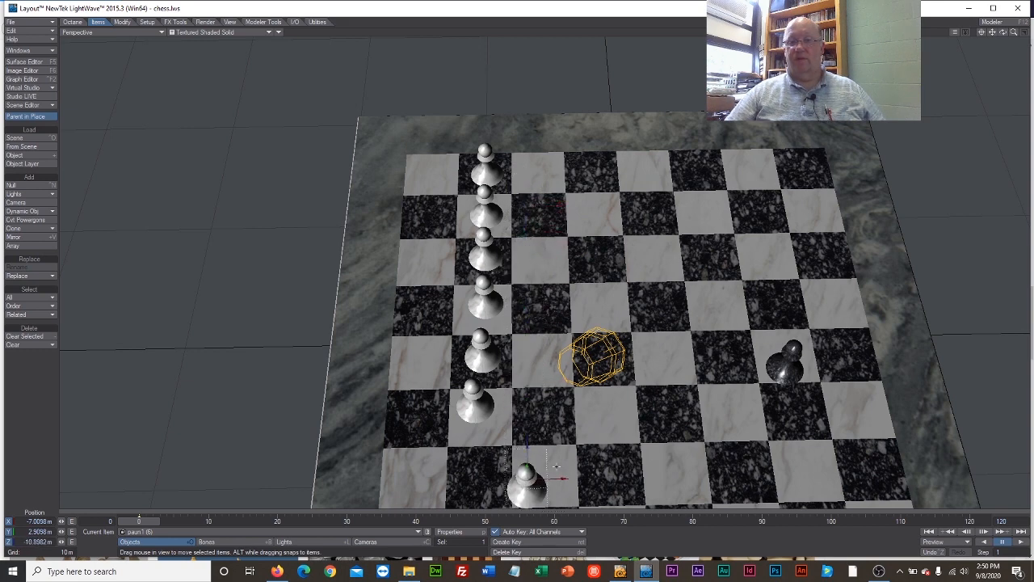
left_click_drag(562, 480, 517, 480)
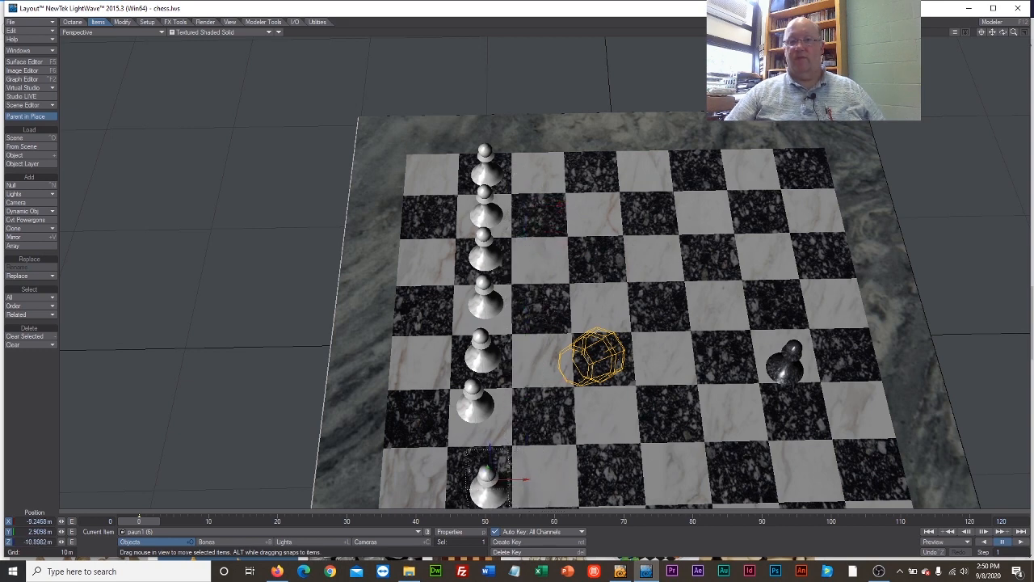
Step: Place the last white pawn clone on the eighth square of the row, at X about -10.14 m and Z about -14.28 m
left_click_drag(1014, 33, 1007, 53)
left_click(500, 206)
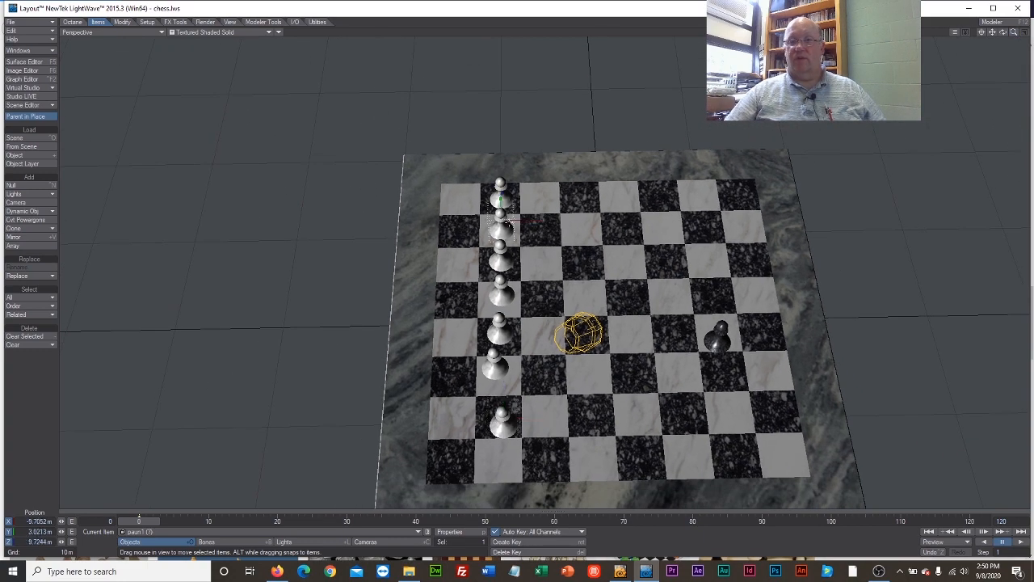
left_click_drag(501, 218, 593, 451)
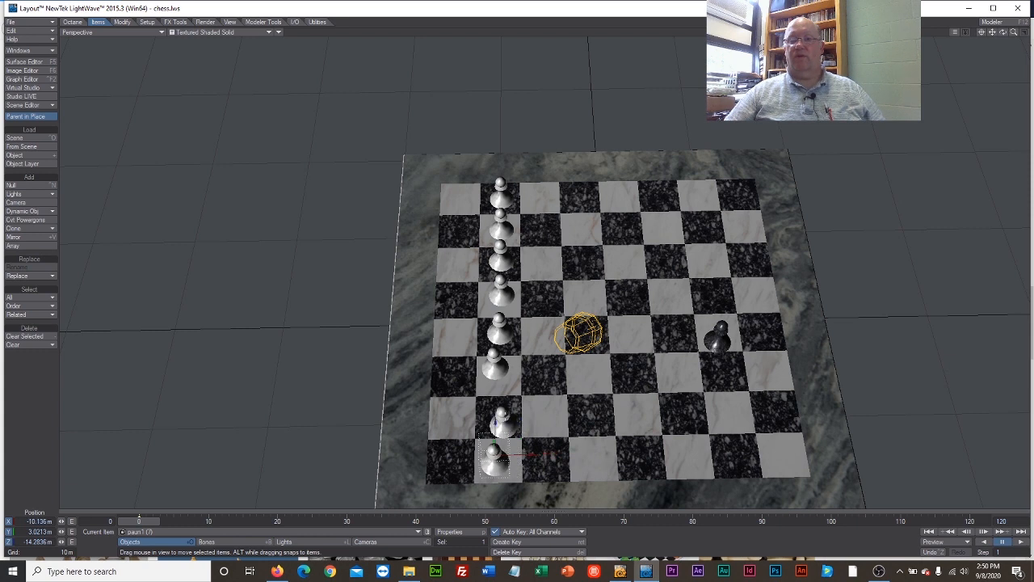
Step: Nudge the white pawns on the seventh and sixth squares into line with the row, the sixth to X about -9.91 m
key("Up")
left_click_drag(522, 408, 518, 395)
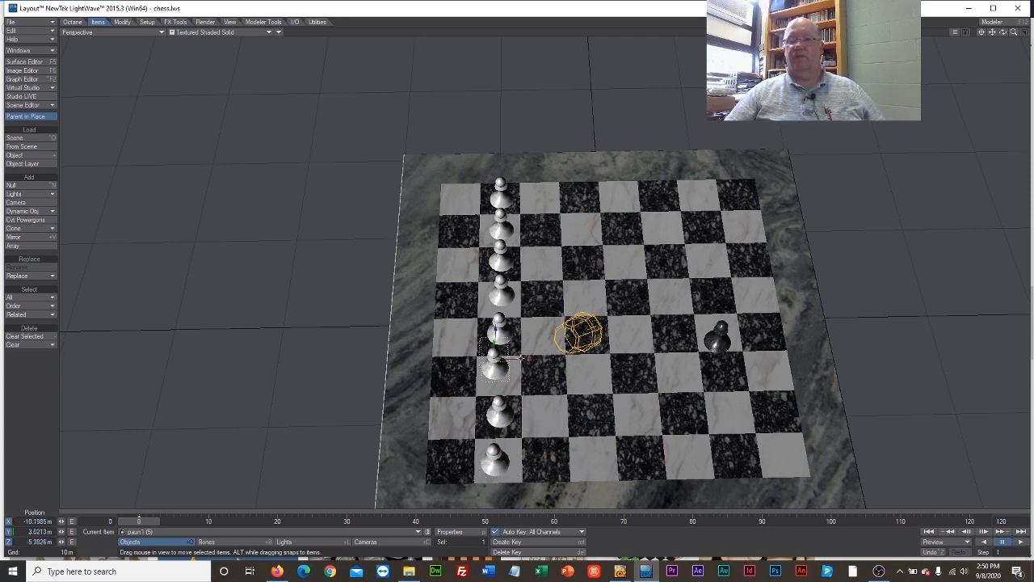
key("Up")
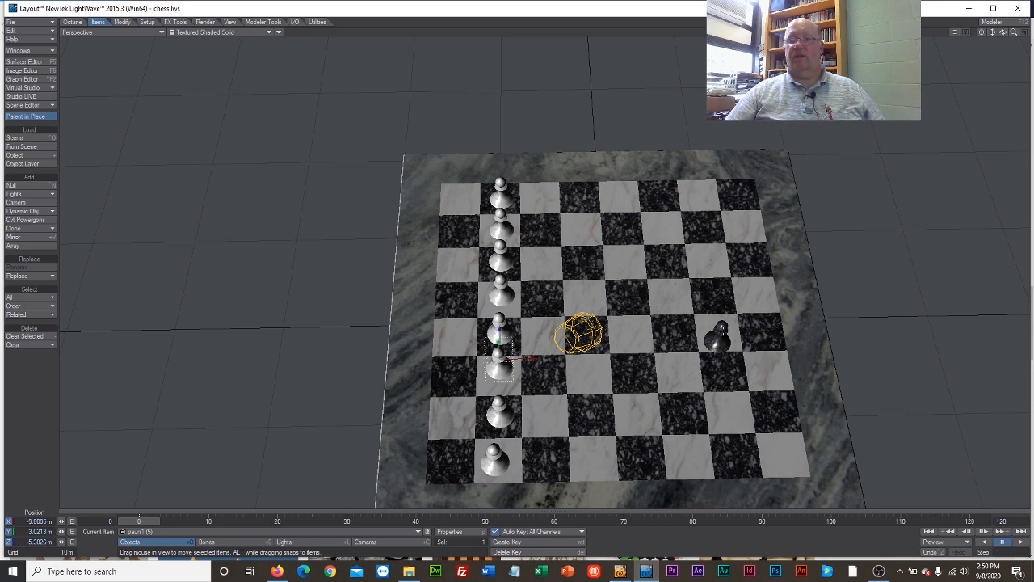
Step: Move the black pawn along Z to its row's far end square, at about 13.8 m, and clone it 7 times
left_click(718, 335)
left_click_drag(717, 303, 702, 176)
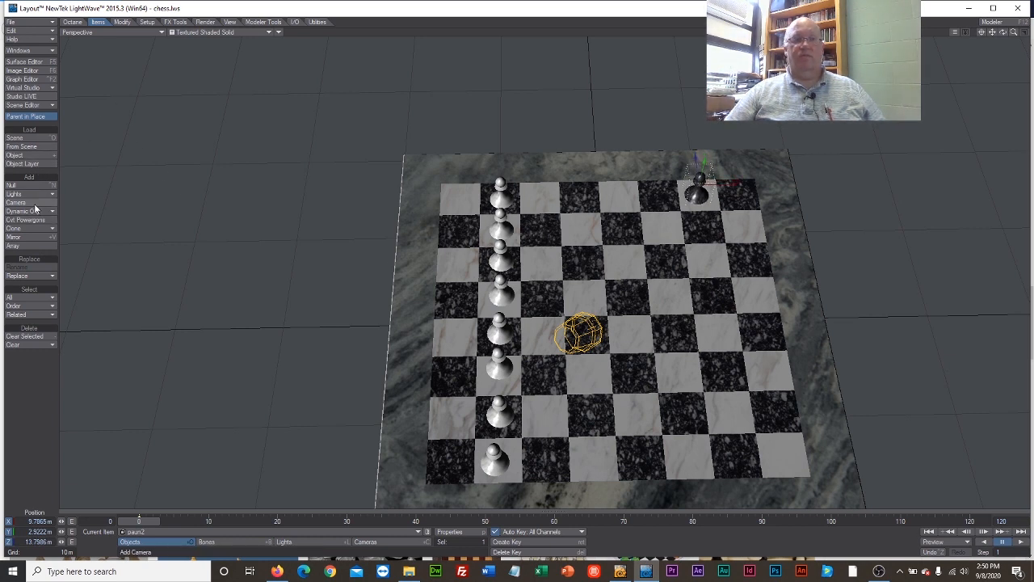
left_click(33, 228)
left_click(33, 229)
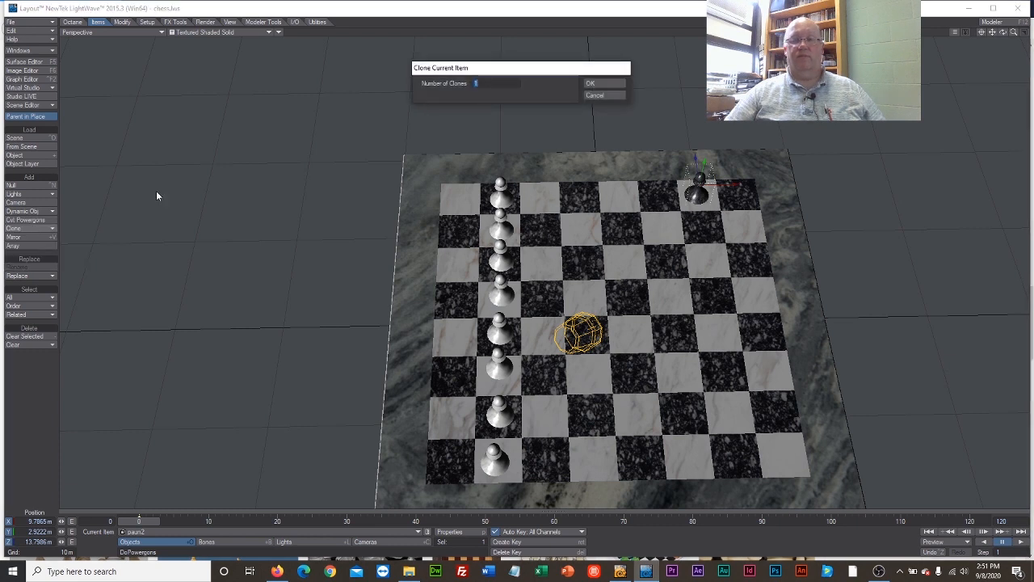
type("7")
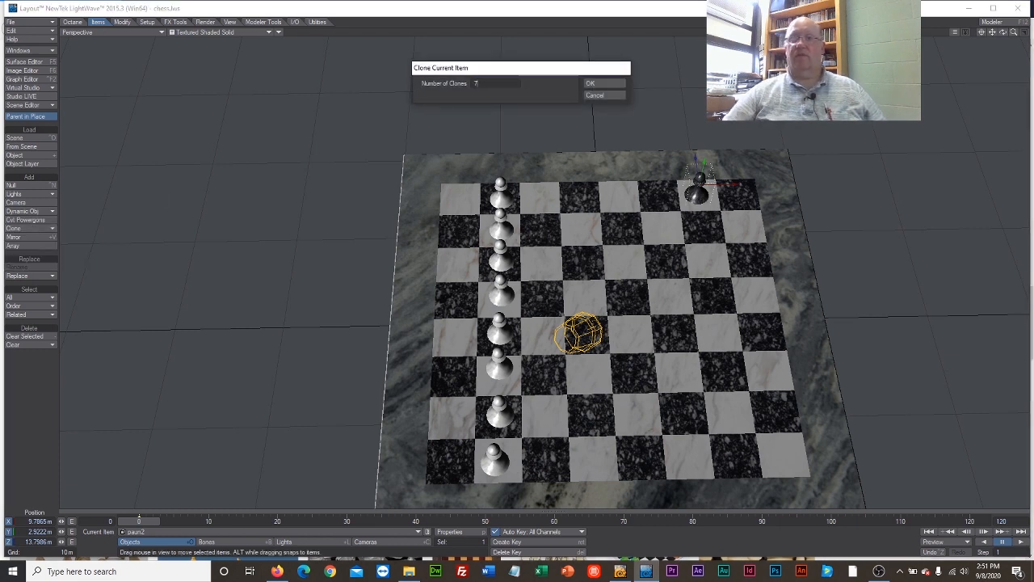
left_click(601, 86)
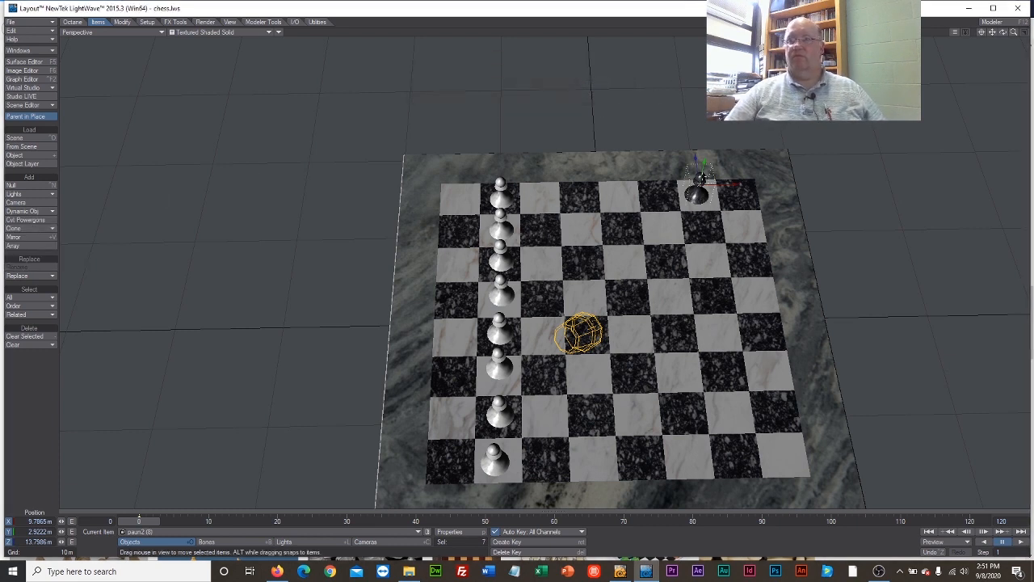
Step: Place black pawn clones on the second to fifth squares, with Z about 9.49 m, 5.83 m and -2.16 m on the second, third and fifth
left_click_drag(699, 176, 708, 249)
left_click(704, 215)
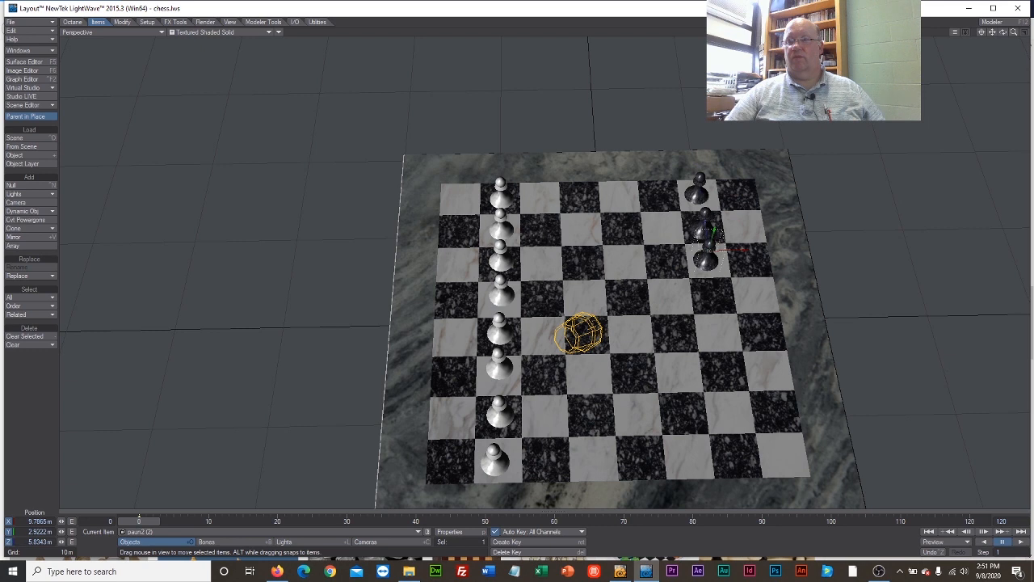
left_click(703, 208)
left_click_drag(703, 209, 711, 277)
left_click_drag(705, 211, 716, 316)
left_click(704, 211)
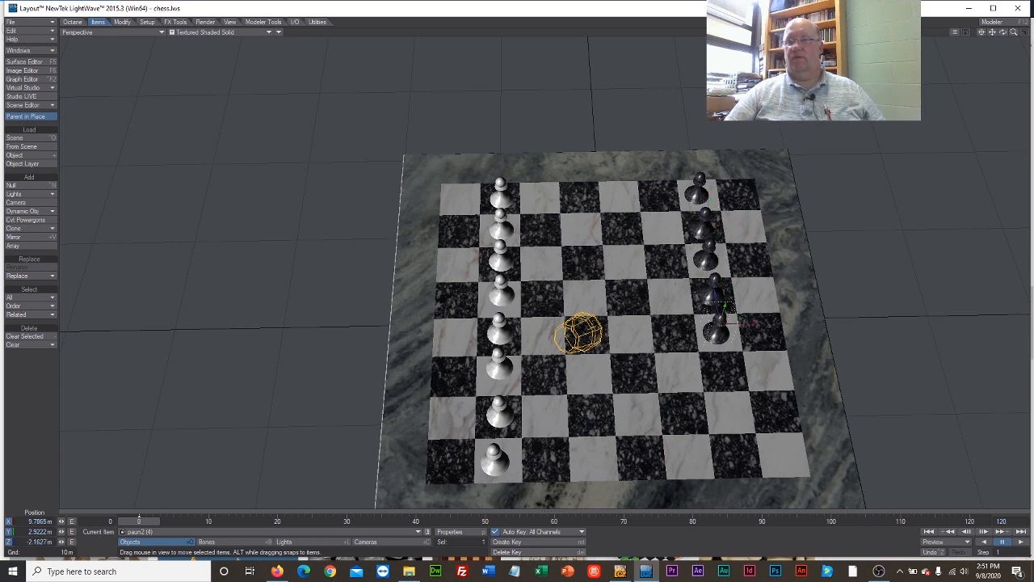
Step: Place the remaining black pawn clones on the sixth, seventh and eighth squares, the last two at Z about -10.28 m and -13.94 m
left_click(705, 246)
left_click_drag(705, 246, 726, 366)
left_click(705, 221)
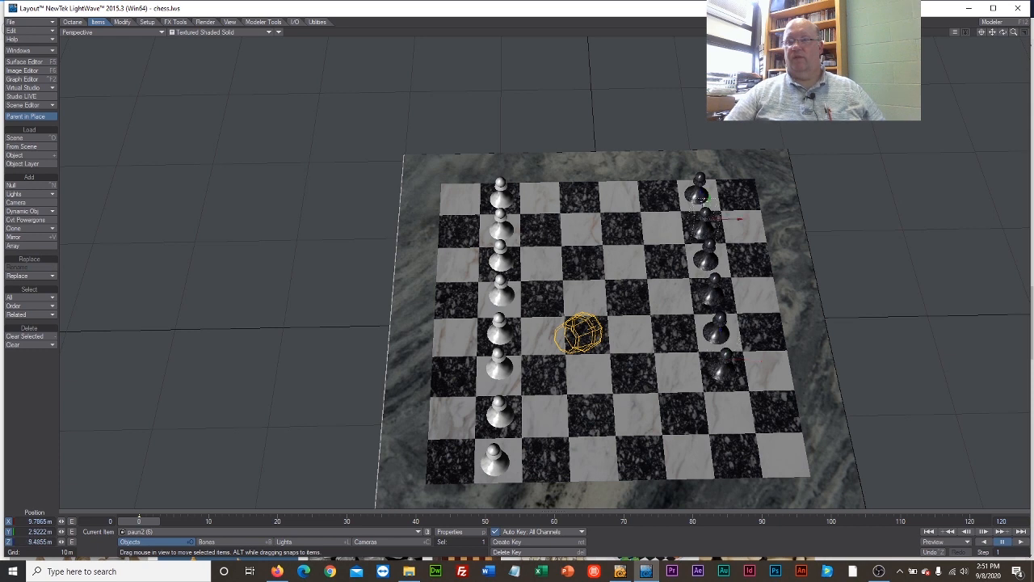
left_click_drag(706, 219, 732, 401)
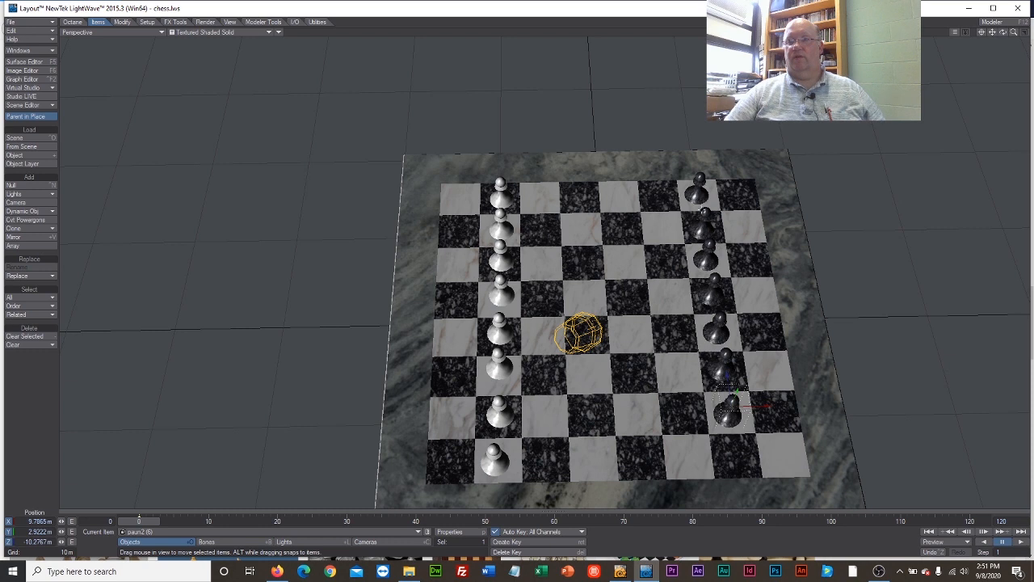
left_click(705, 218)
left_click_drag(706, 219, 737, 447)
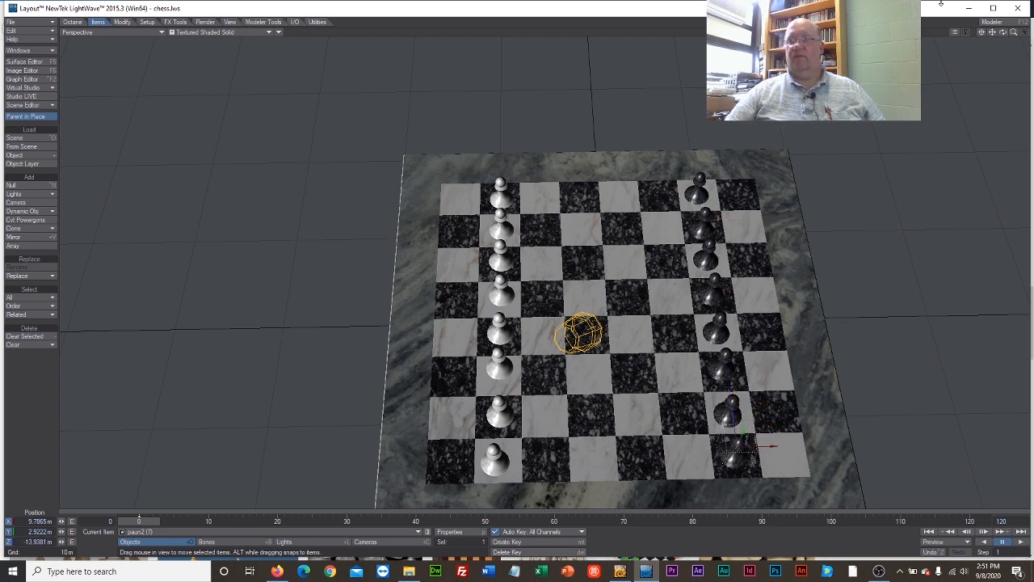
Step: Switch from Layout to LightWave Modeler after viewing the board with both pawn rows
mouse_move(1002, 32)
left_mouse_down()
mouse_move(1002, 42)
mouse_move(1005, 27)
mouse_move(1021, 33)
mouse_move(997, 36)
left_mouse_up()
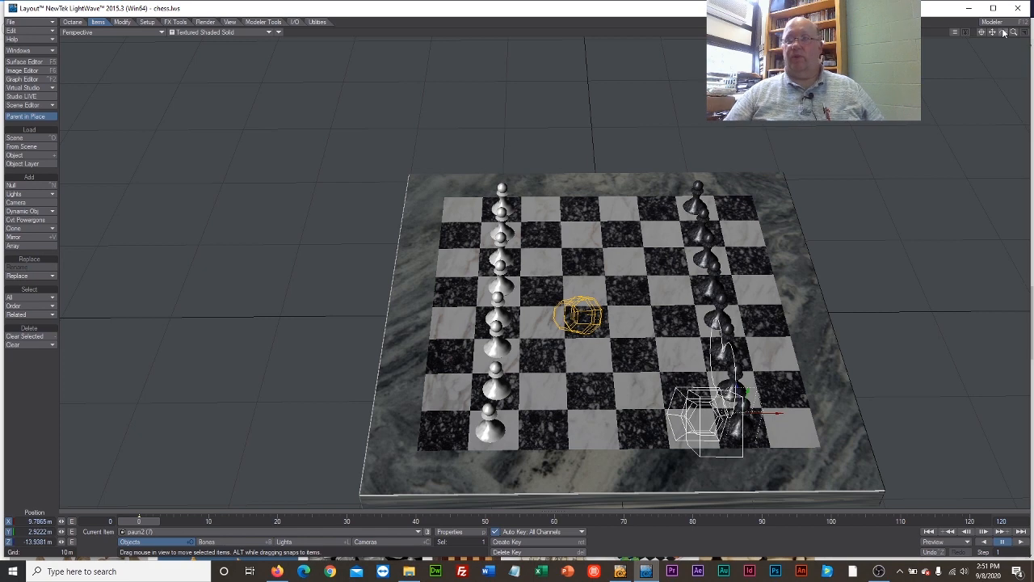
left_click_drag(995, 34, 989, 31)
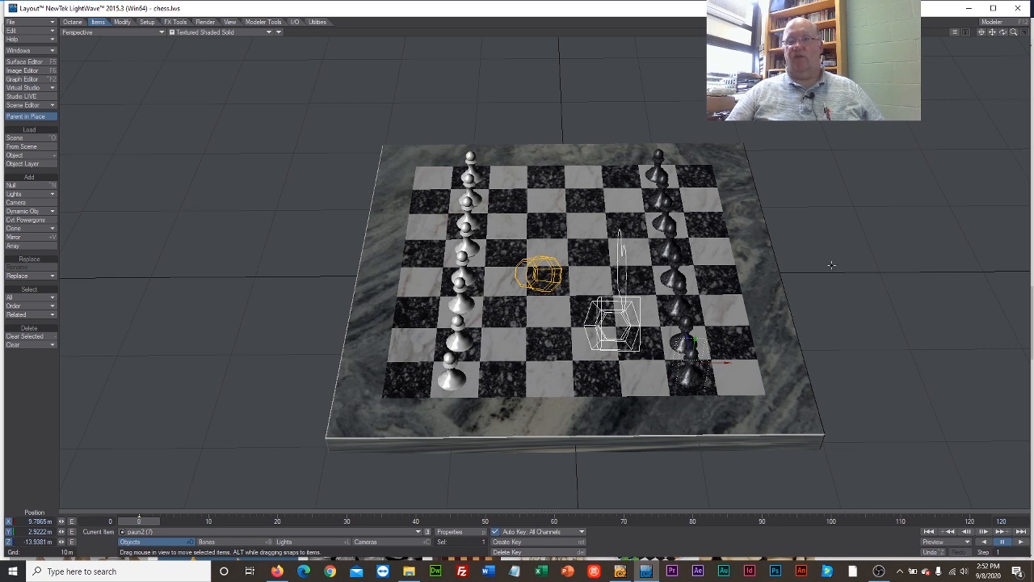
left_click(645, 571)
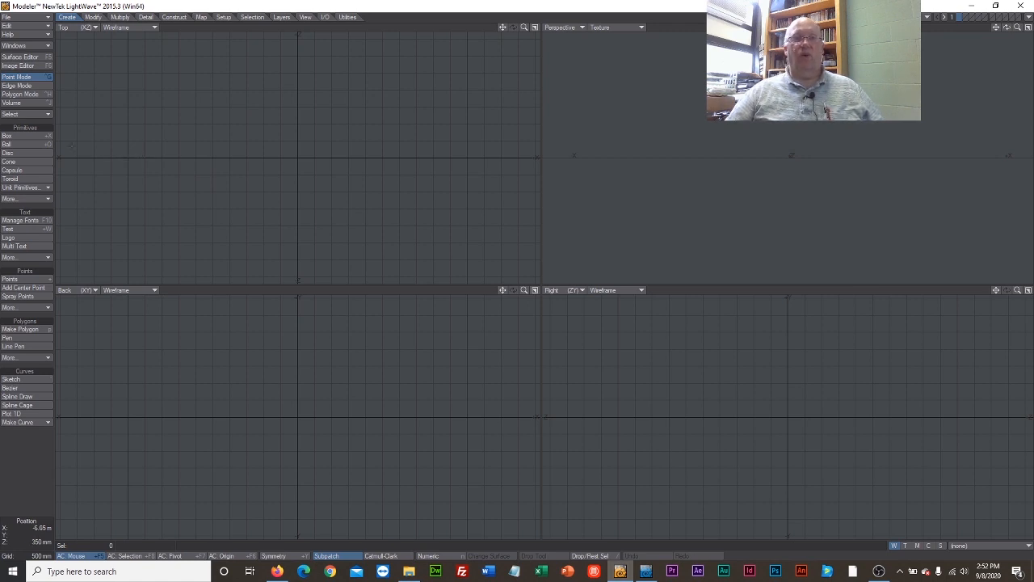
Step: Create a ball primitive centred near the origin, drawn in the Top view and given height in the Back view
left_click(16, 145)
left_click_drag(298, 153, 353, 109)
left_click_drag(300, 411, 307, 370)
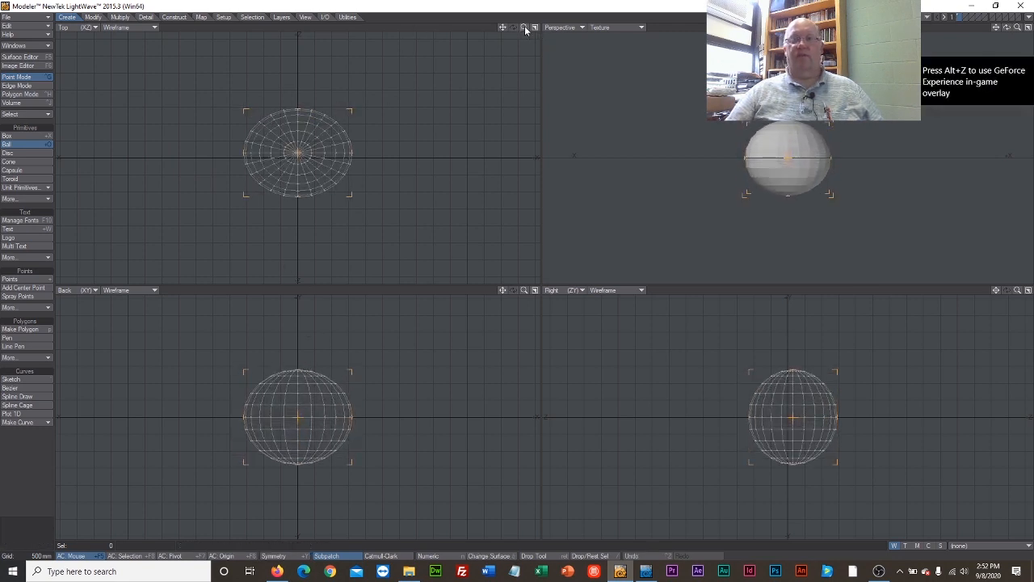
left_click_drag(525, 28, 533, 29)
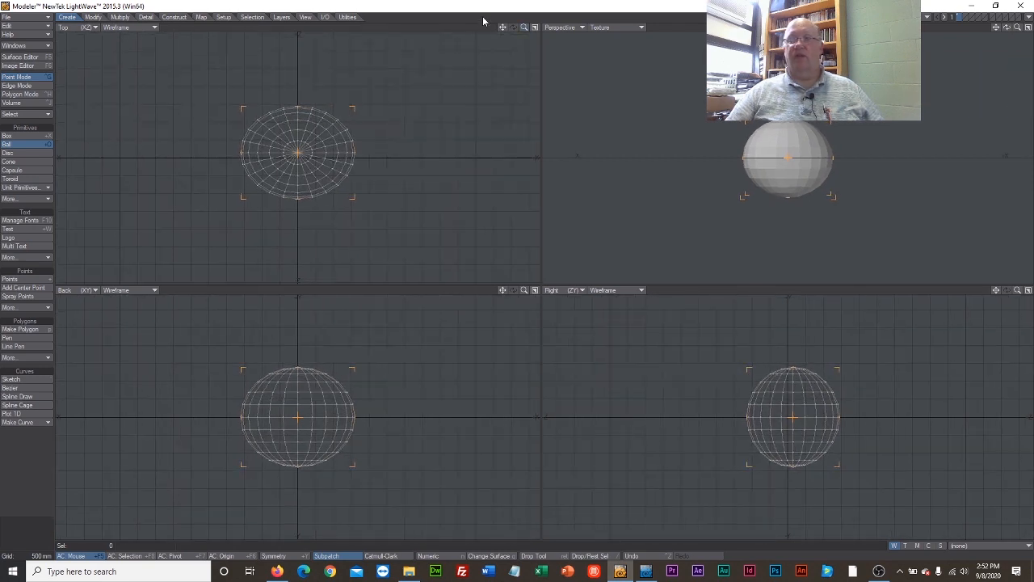
Step: Bevel all of the ball's polygons outward repeatedly to form a spiked shape
left_click(118, 17)
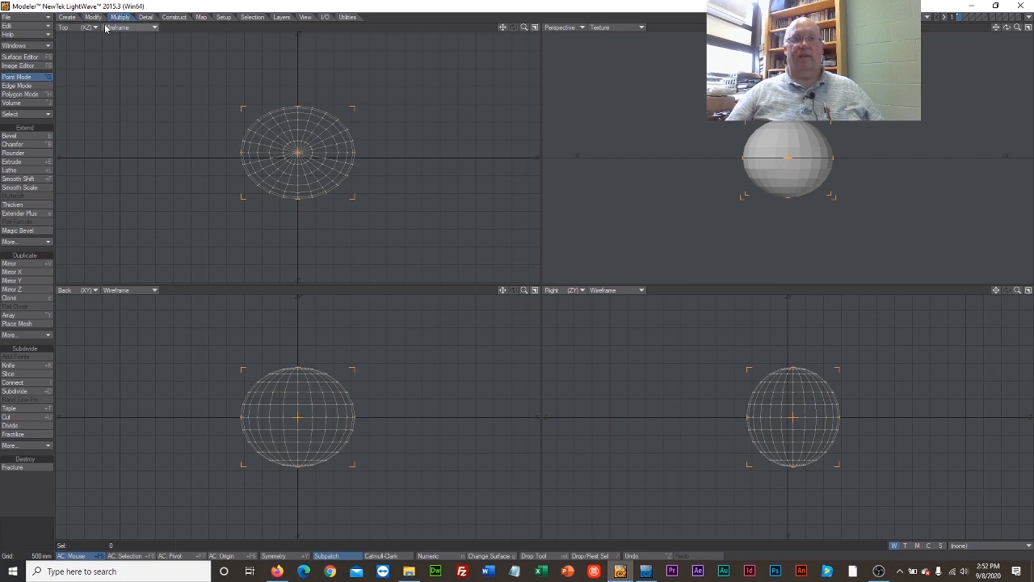
left_click(20, 136)
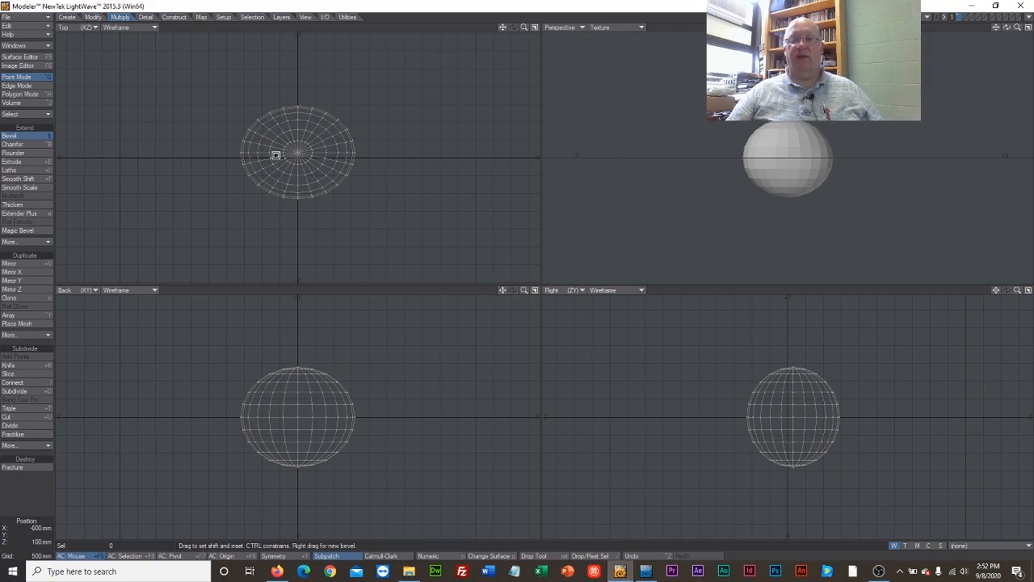
left_click_drag(356, 119, 406, 116)
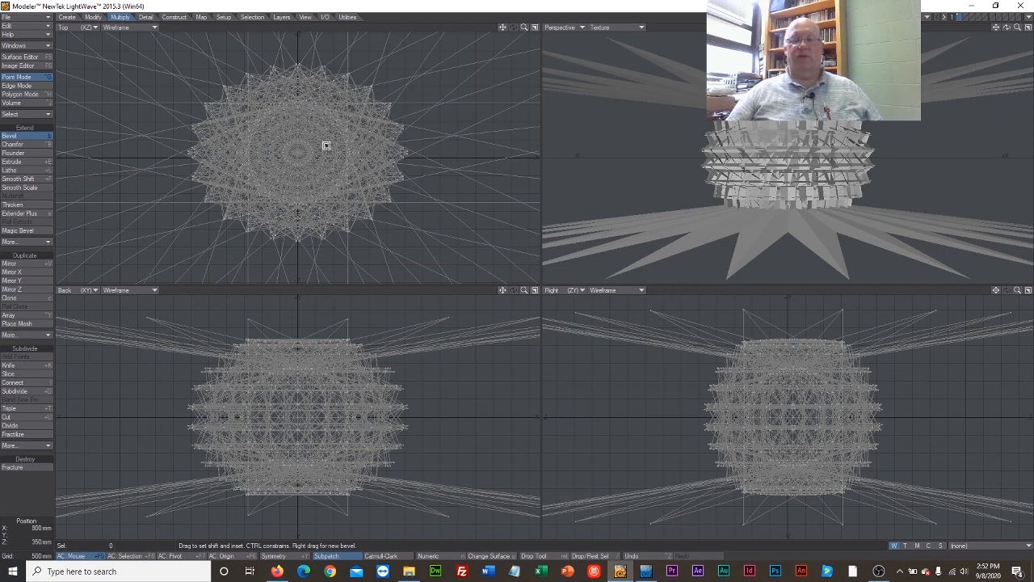
left_click_drag(327, 143, 388, 111)
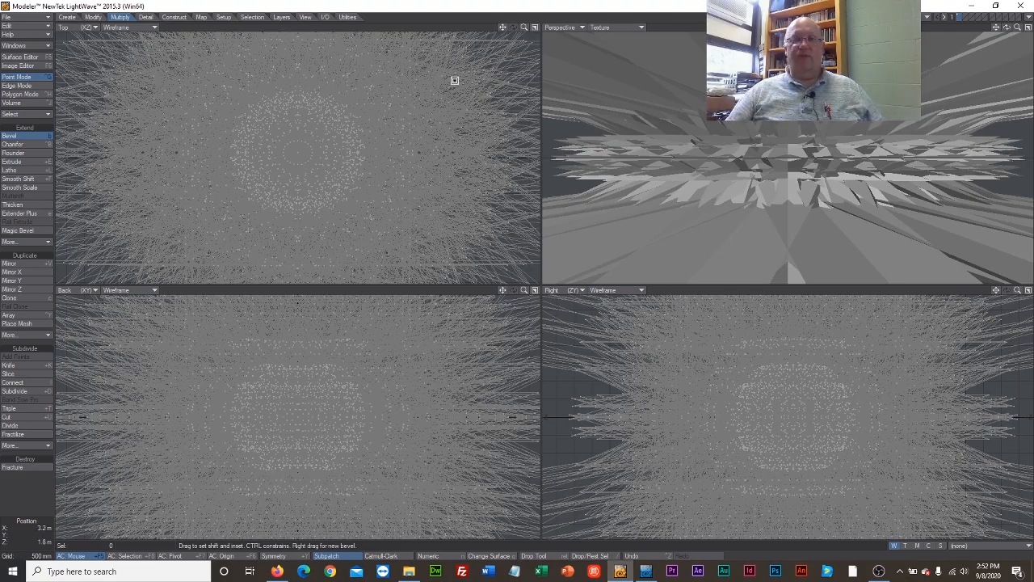
Step: Delete the beveled spiky ball to empty the layer
left_click_drag(524, 27, 501, 89)
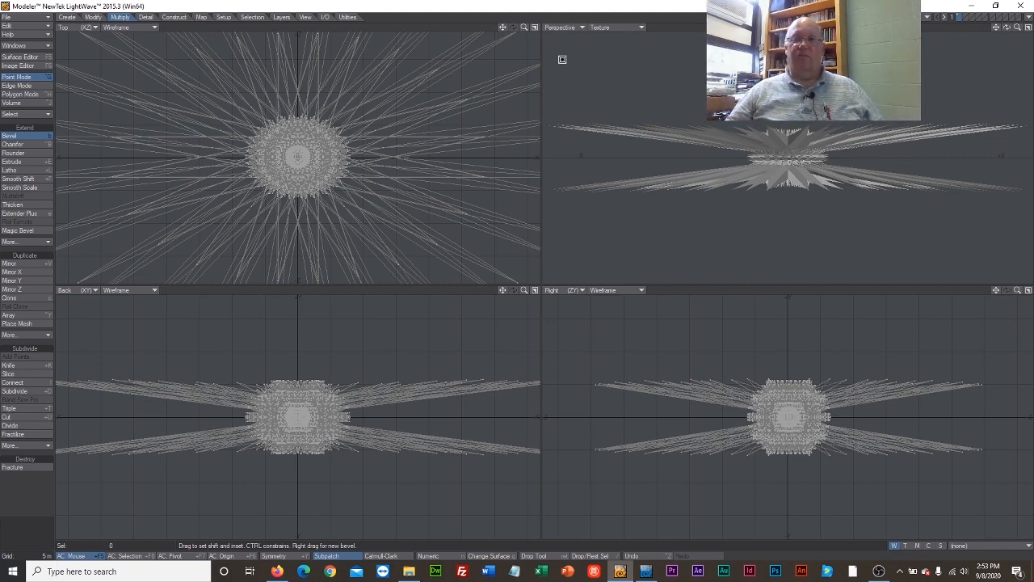
mouse_move(524, 28)
left_mouse_down()
mouse_move(508, 28)
mouse_move(526, 30)
left_mouse_up()
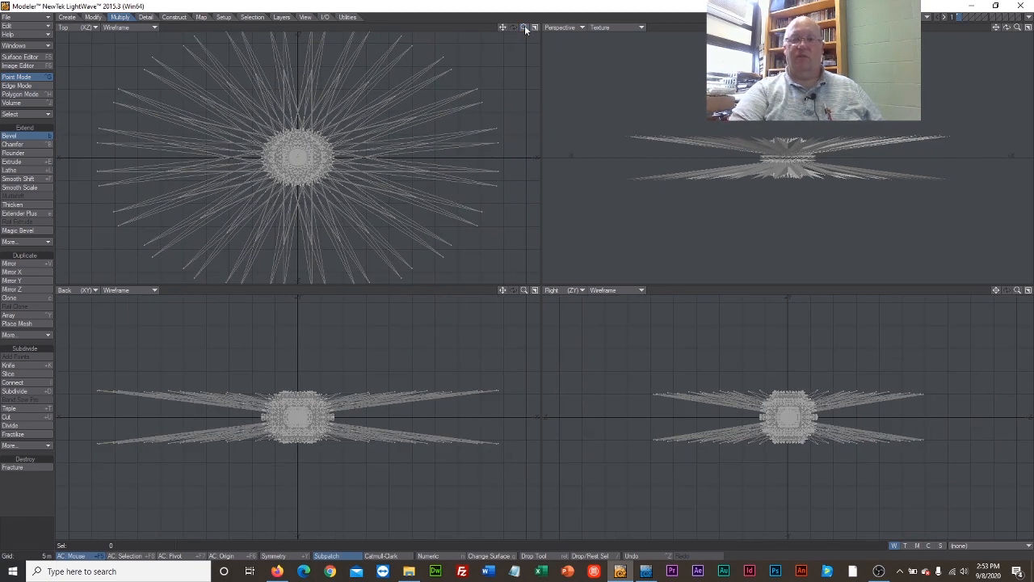
key("Delete")
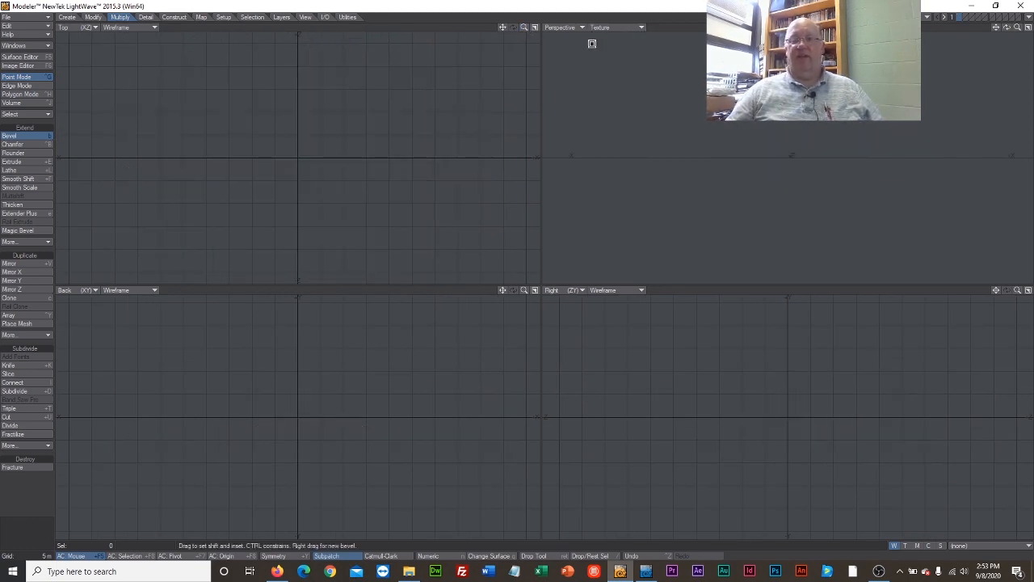
Step: Load pieces.jpg from the week5 folder as the backdrop image for the Back (XY) viewport
left_click_drag(525, 27, 564, 28)
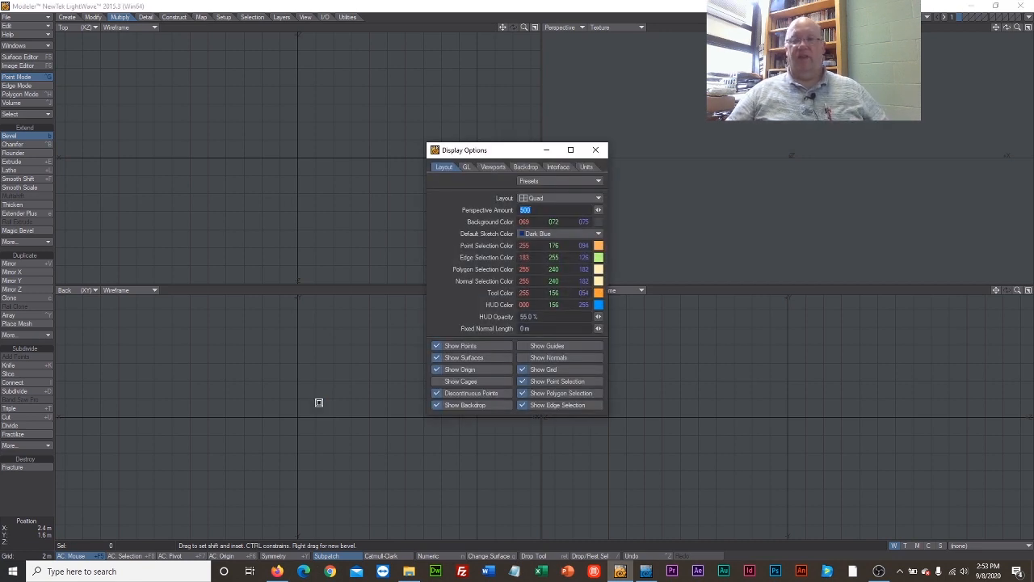
left_click_drag(475, 157, 469, 177)
left_click(517, 188)
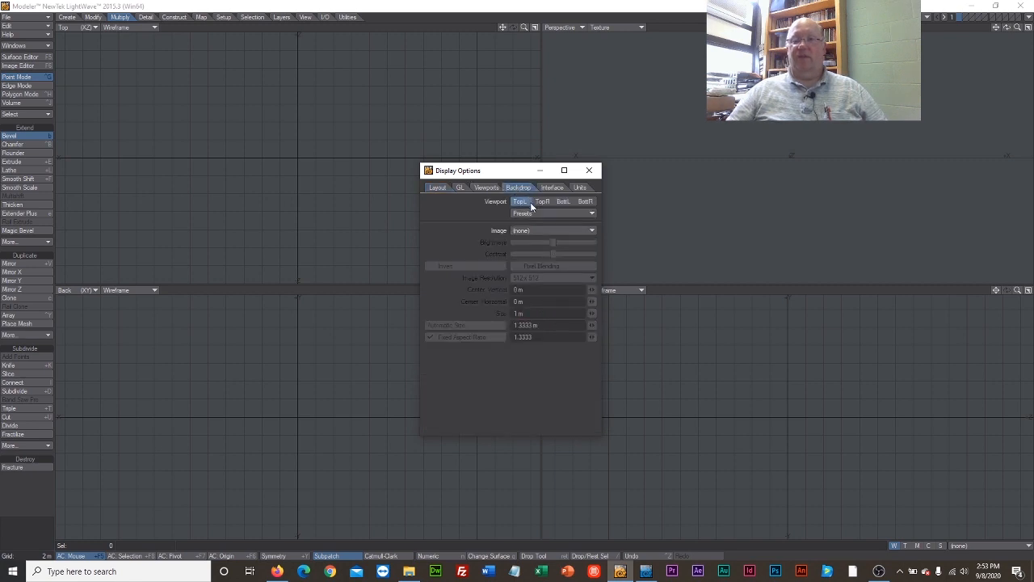
left_click(564, 203)
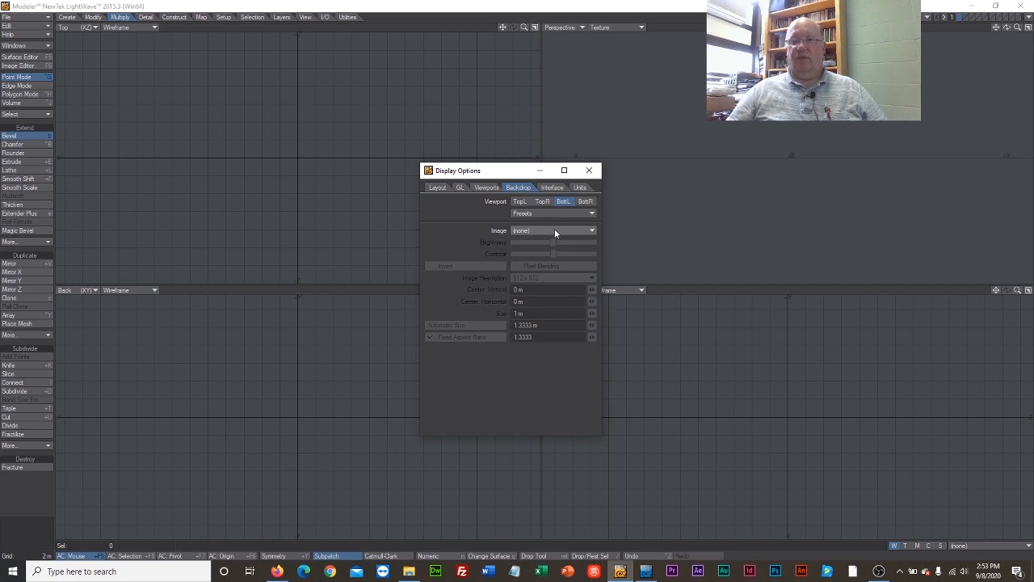
left_click(554, 230)
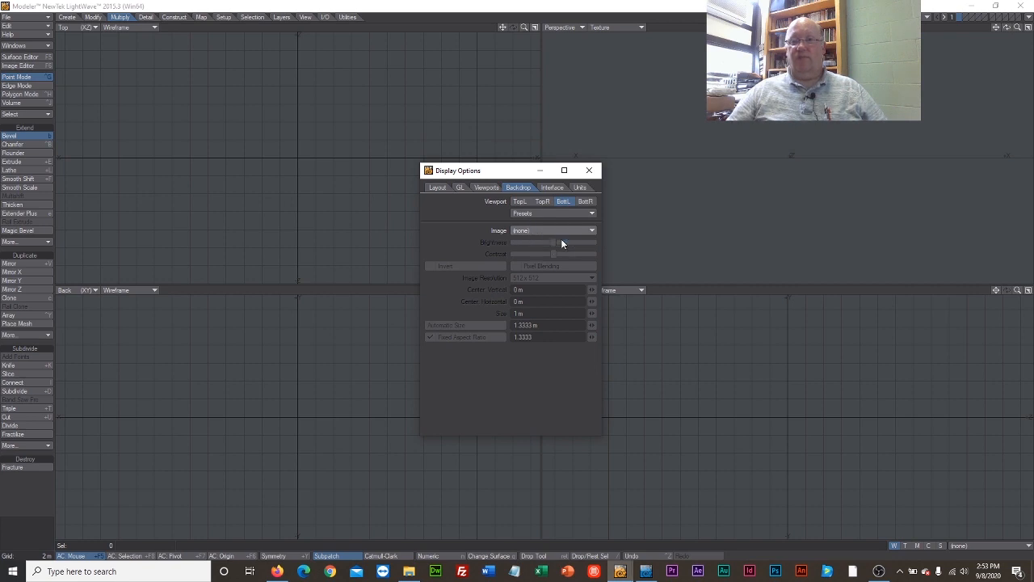
left_click(561, 239)
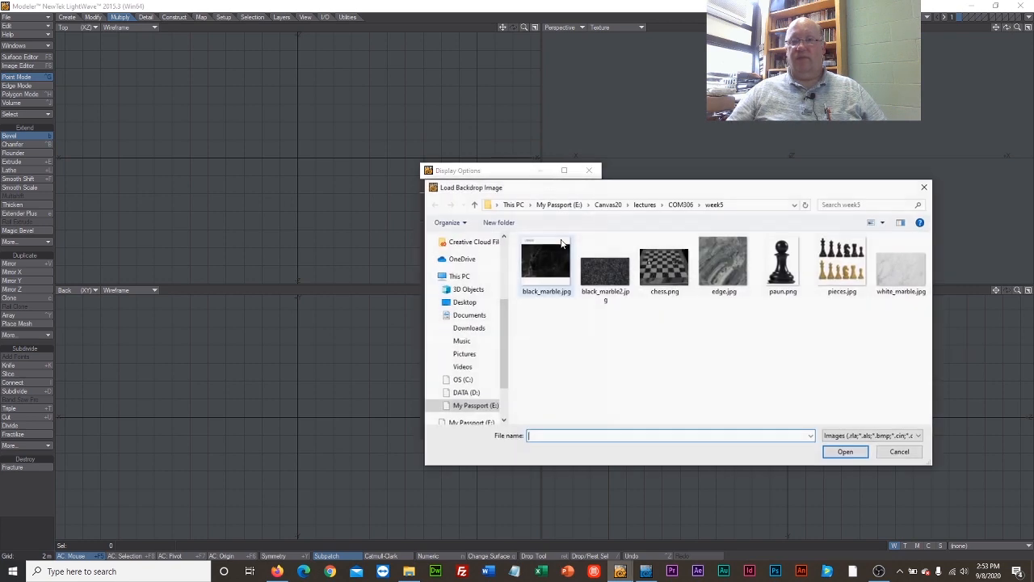
left_click(842, 271)
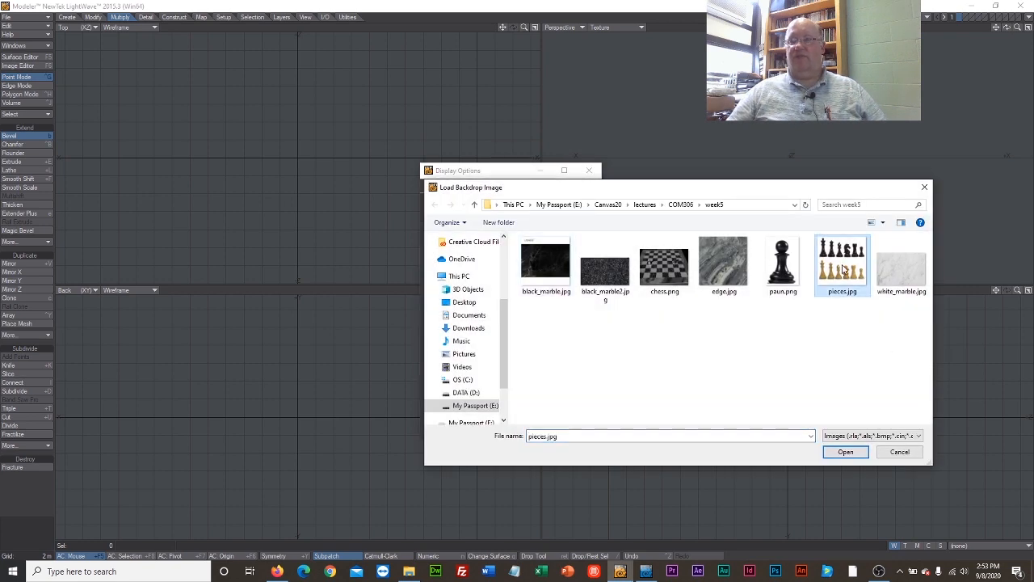
left_click(845, 452)
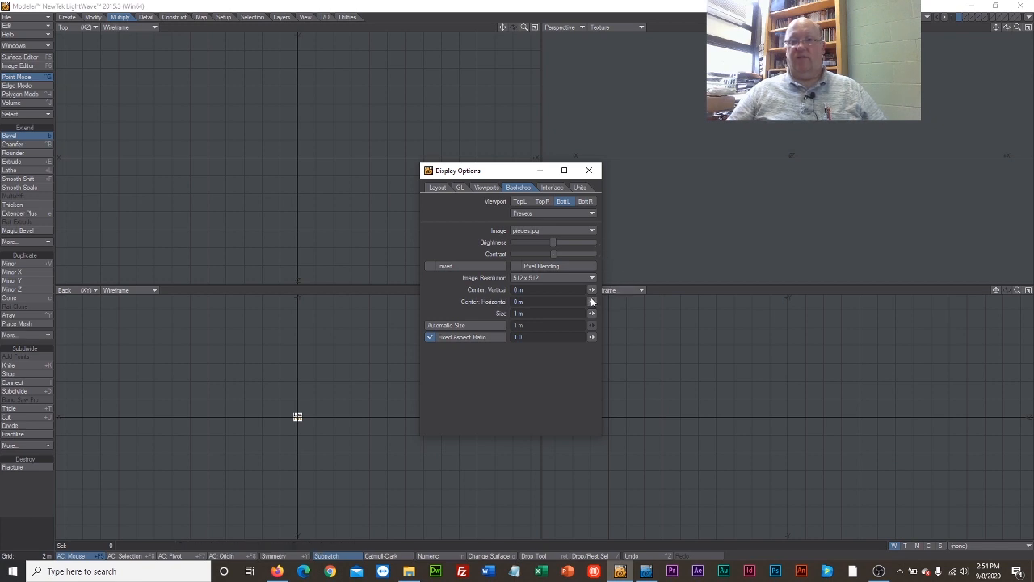
Step: Enlarge the chess pieces backdrop to a size of about 54.6 m and close the display options
left_click_drag(591, 313, 699, 314)
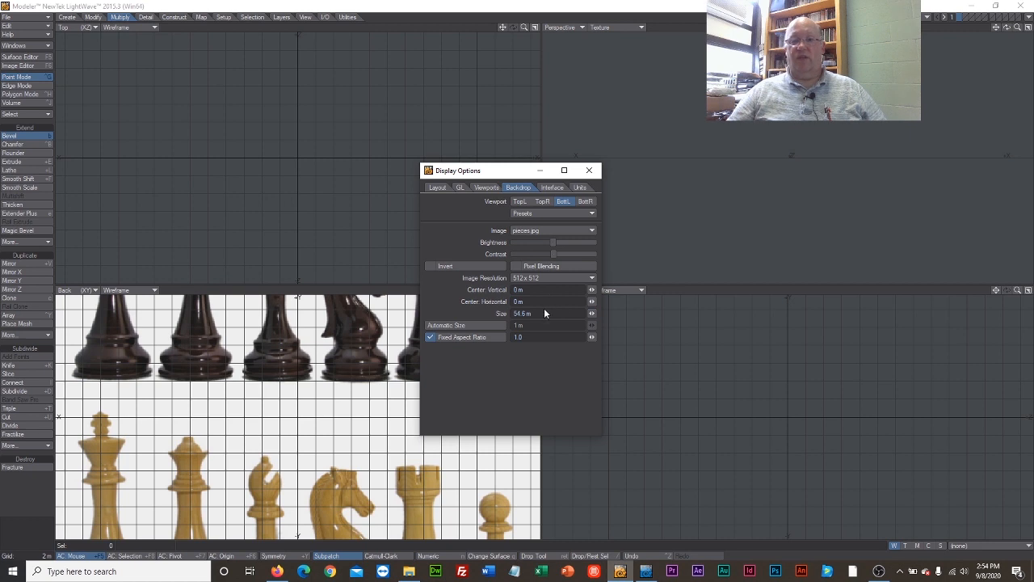
left_click(589, 169)
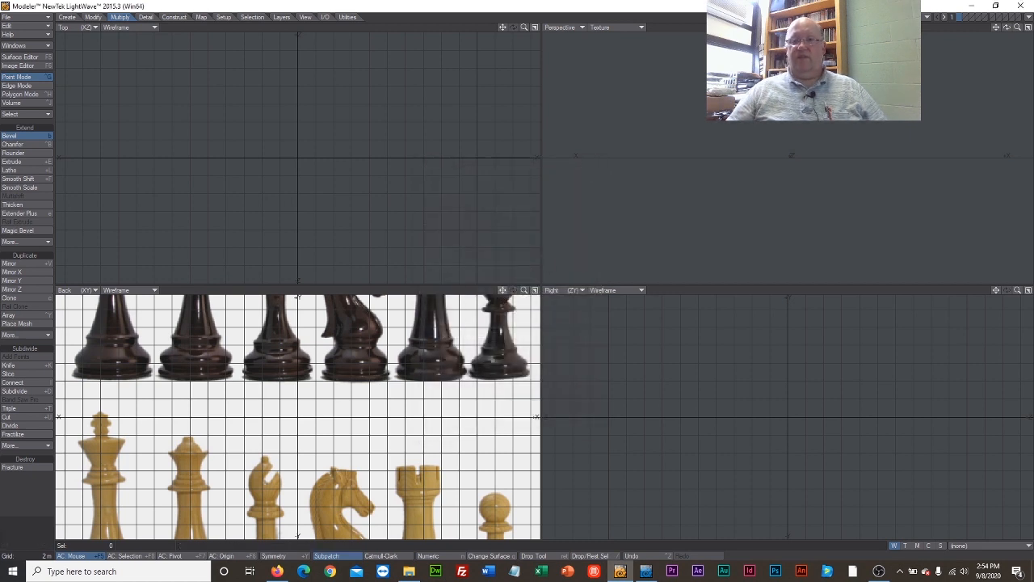
left_click_drag(501, 291, 483, 242)
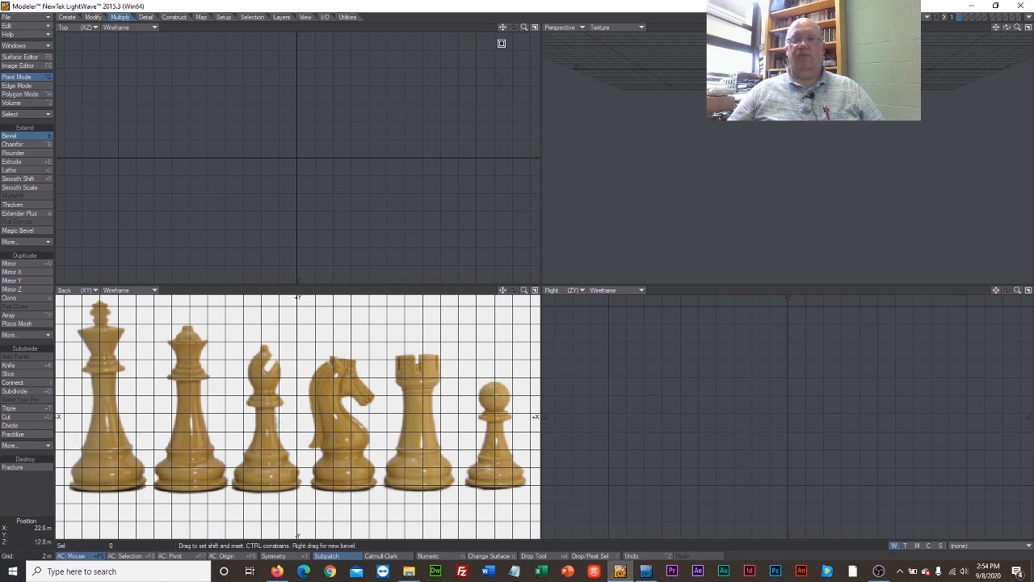
mouse_move(524, 28)
left_mouse_down()
mouse_move(511, 57)
mouse_move(530, 18)
left_mouse_up()
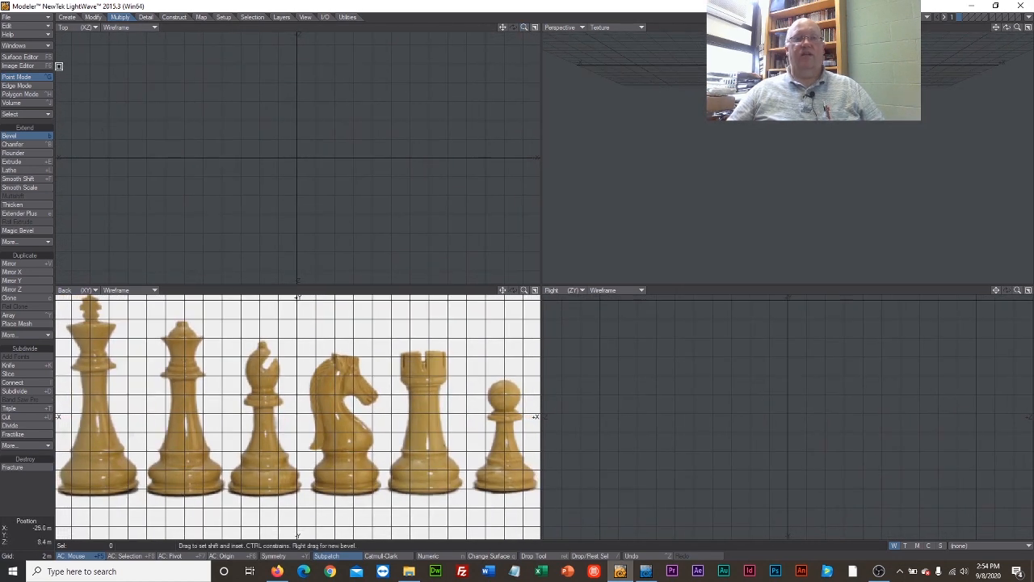
key("b")
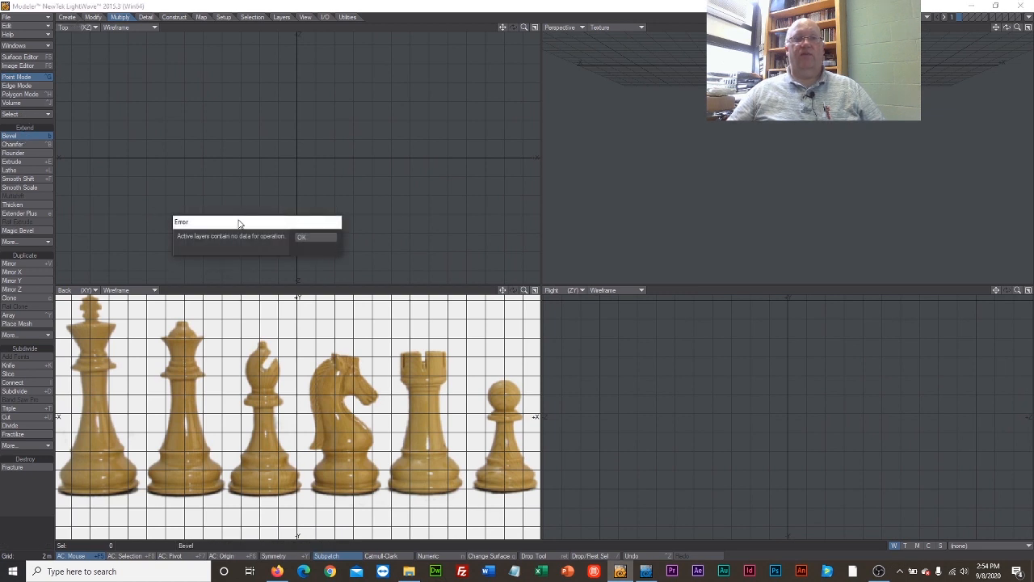
left_click(303, 238)
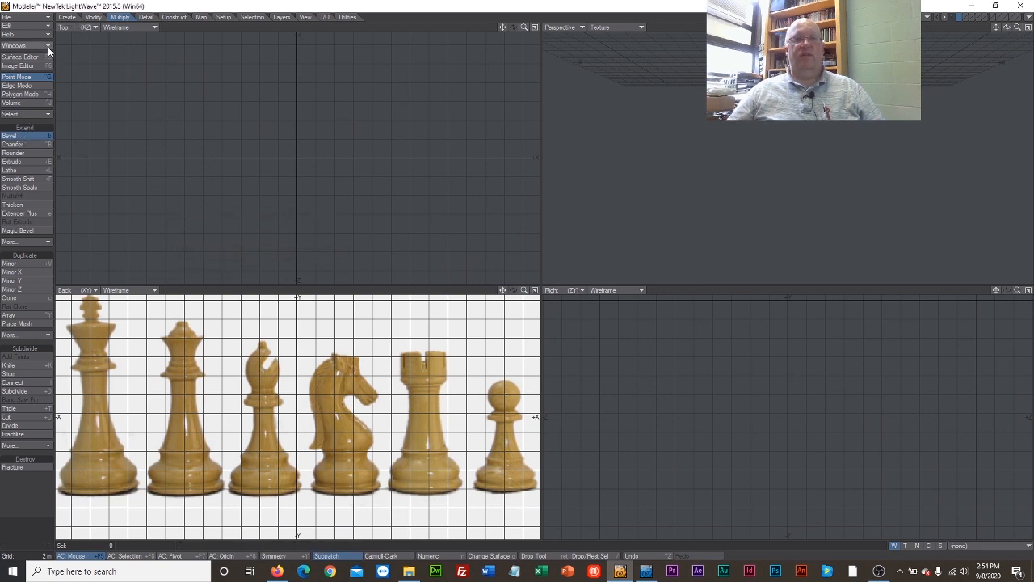
left_click(63, 17)
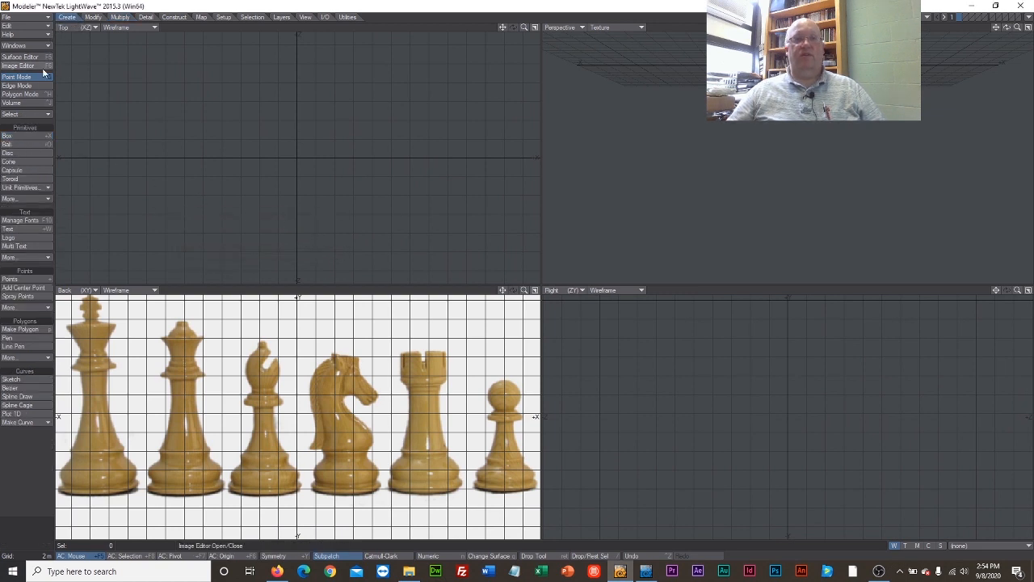
left_click(29, 155)
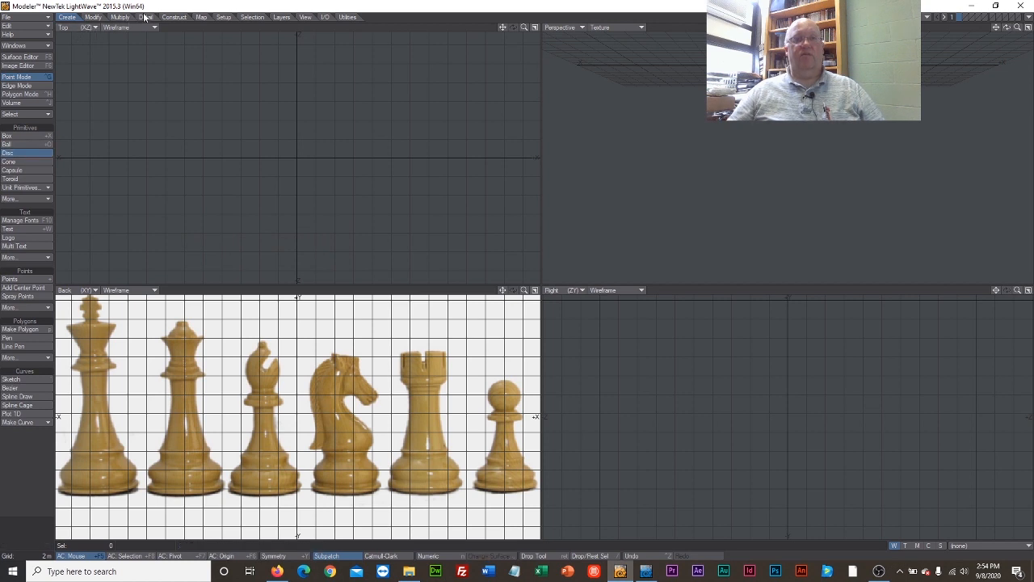
left_click(120, 17)
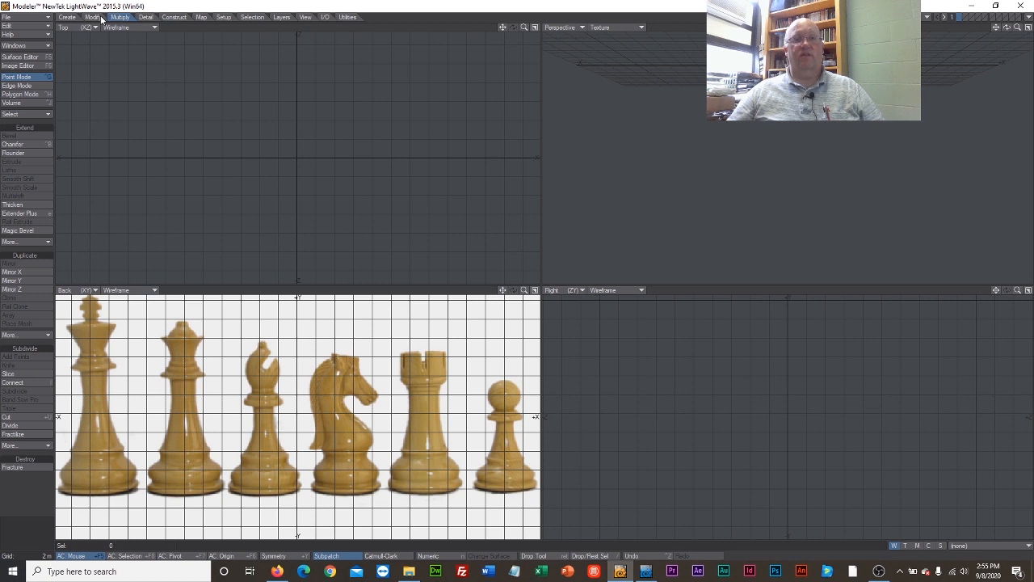
left_click(94, 17)
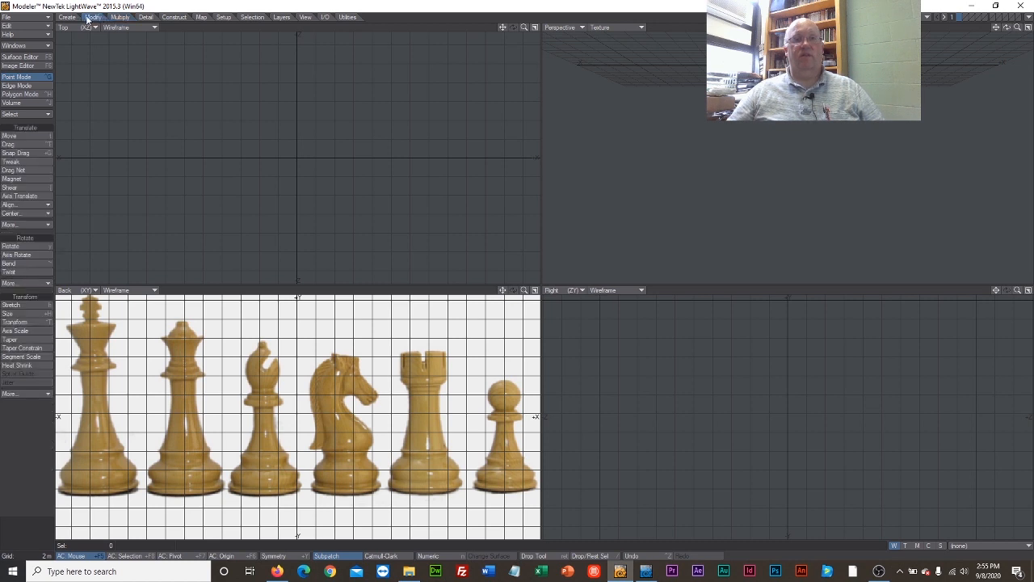
Step: Draw a disc in the Top view, give it thickness in the Back view, and centre it under the light rook's base
left_click(66, 17)
left_click(8, 153)
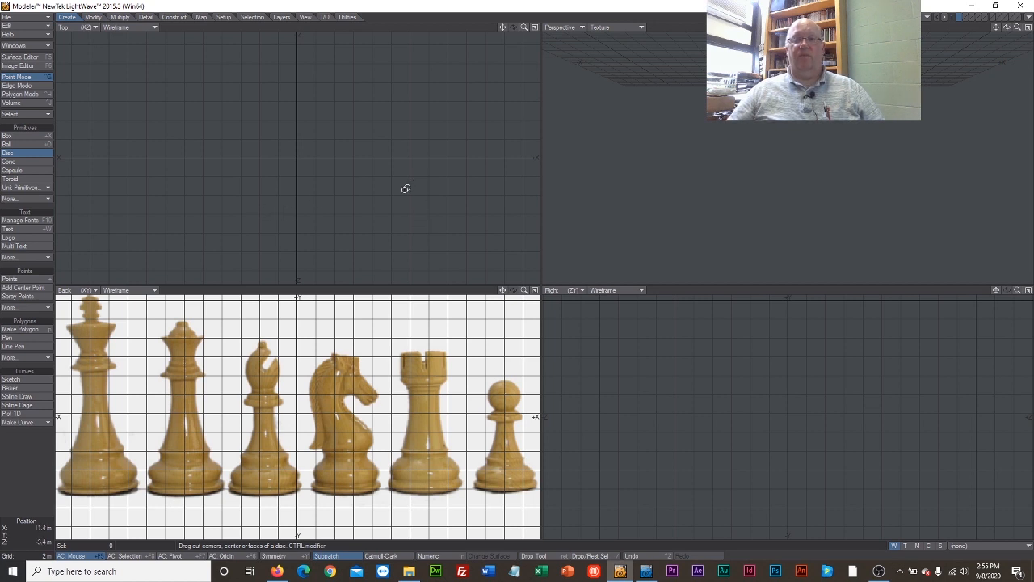
left_click_drag(297, 156, 340, 116)
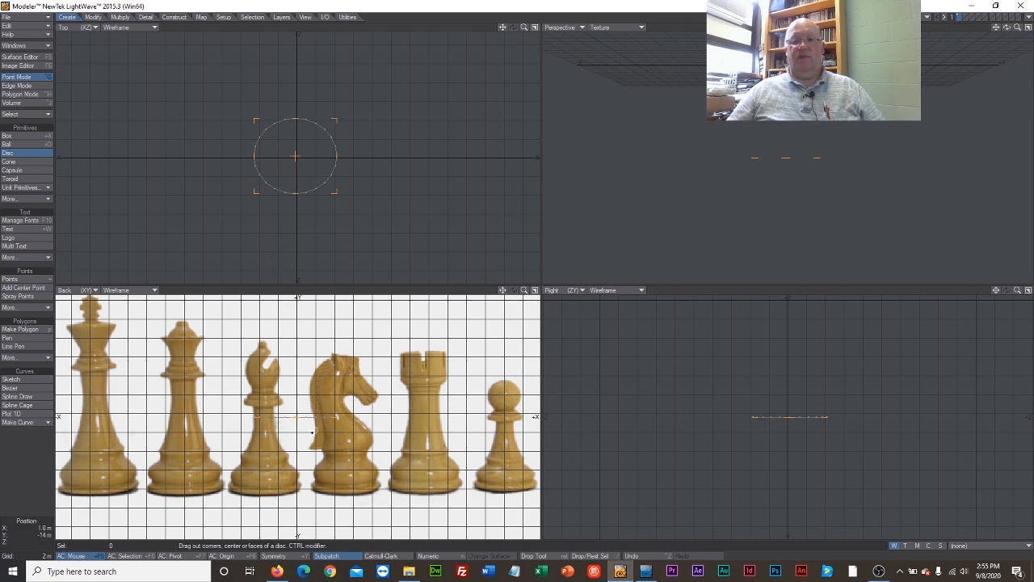
left_click_drag(300, 417, 300, 430)
left_click_drag(503, 290, 399, 292)
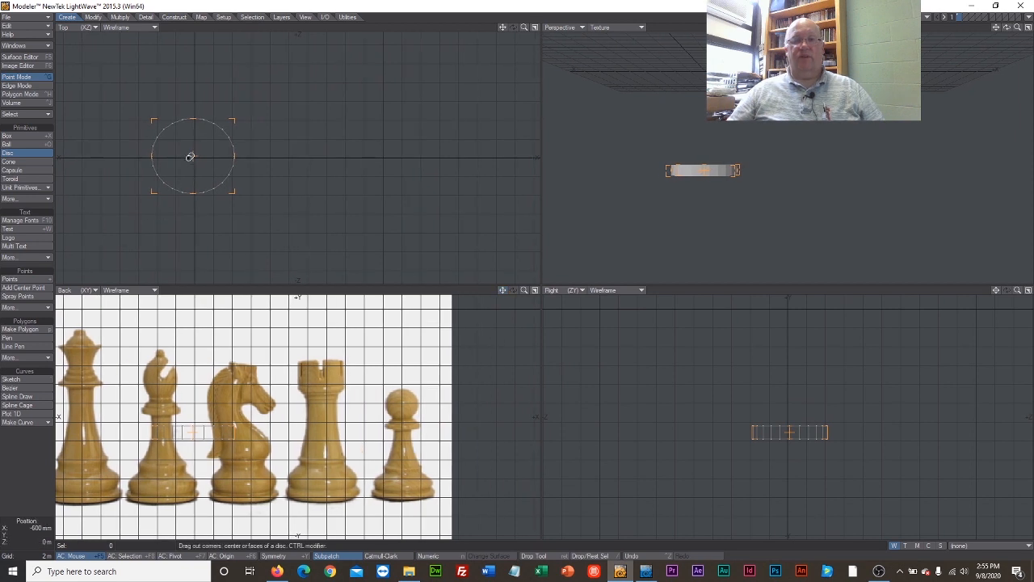
left_click_drag(194, 157, 328, 168)
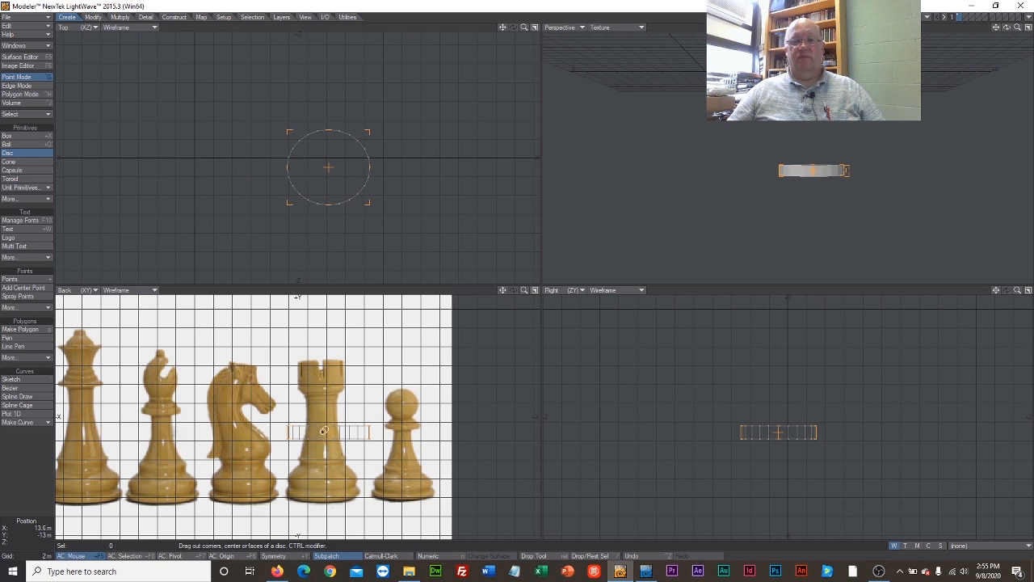
left_click_drag(323, 431, 323, 504)
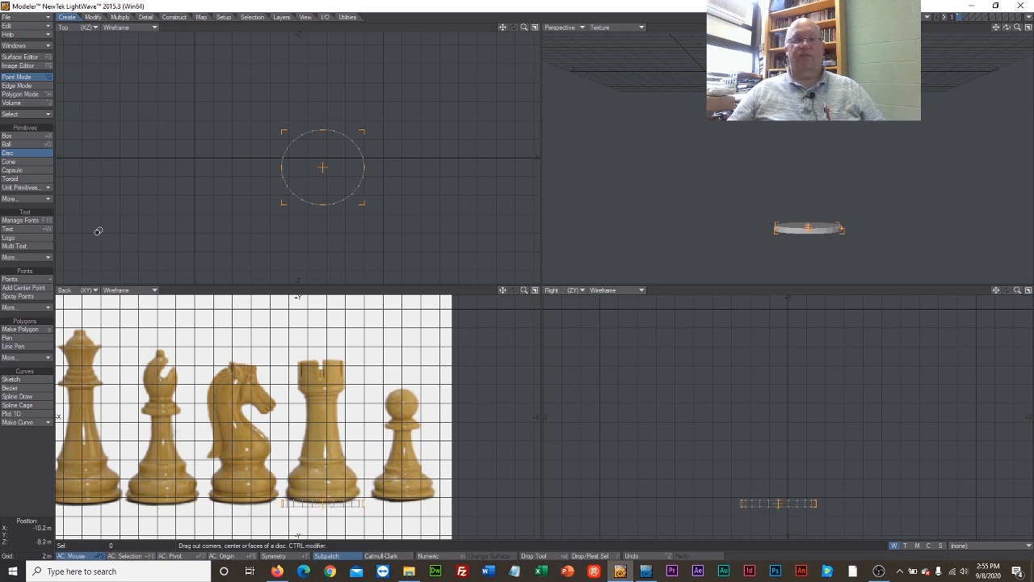
Step: Finish the disc, select all of its polygons and delete them
left_click(4, 154)
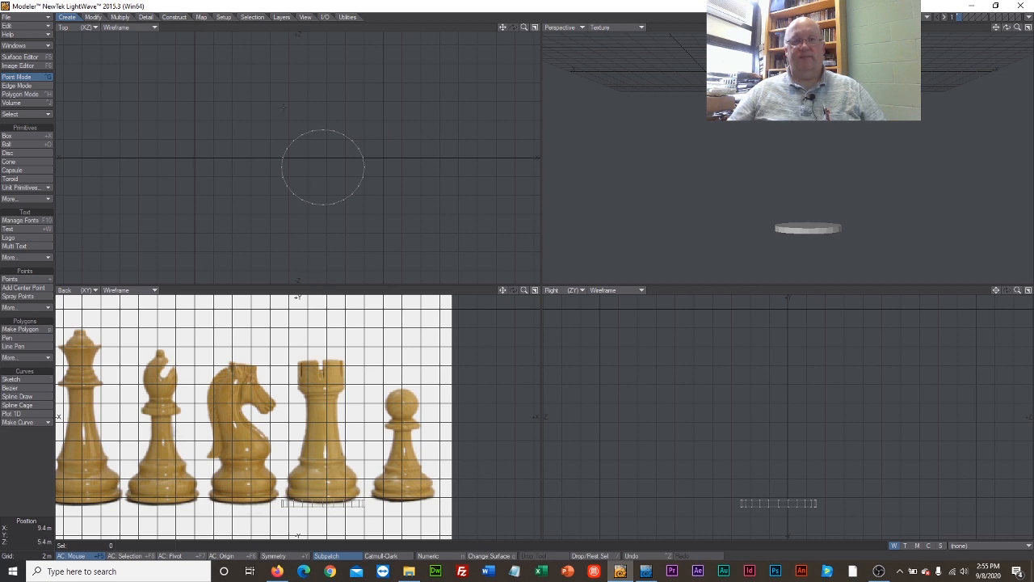
mouse_move(281, 107)
right_mouse_down()
mouse_move(321, 244)
mouse_move(277, 129)
right_mouse_up()
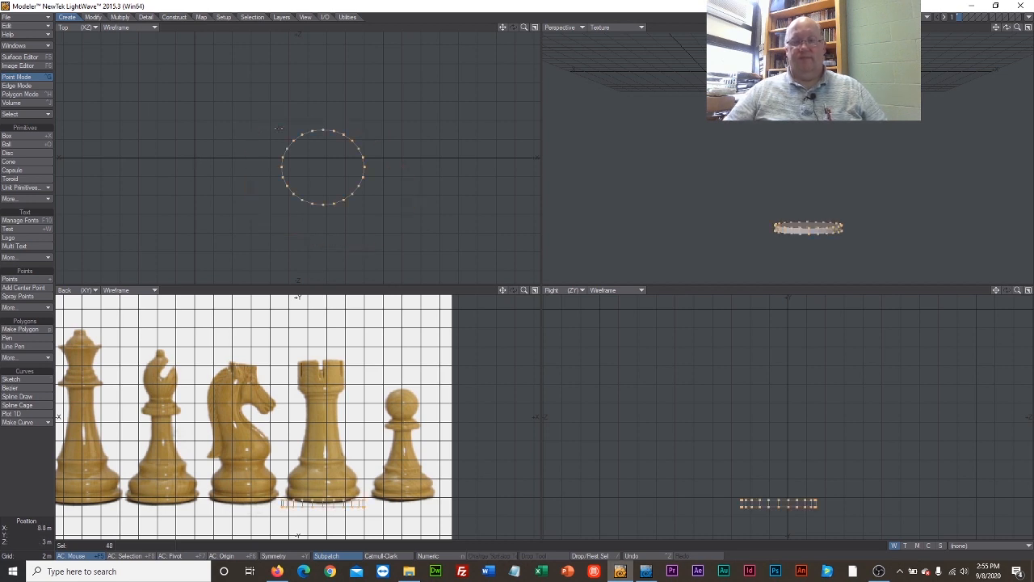
left_click(20, 94)
mouse_move(412, 122)
right_mouse_down()
mouse_move(291, 98)
mouse_move(393, 132)
mouse_move(370, 103)
right_mouse_up()
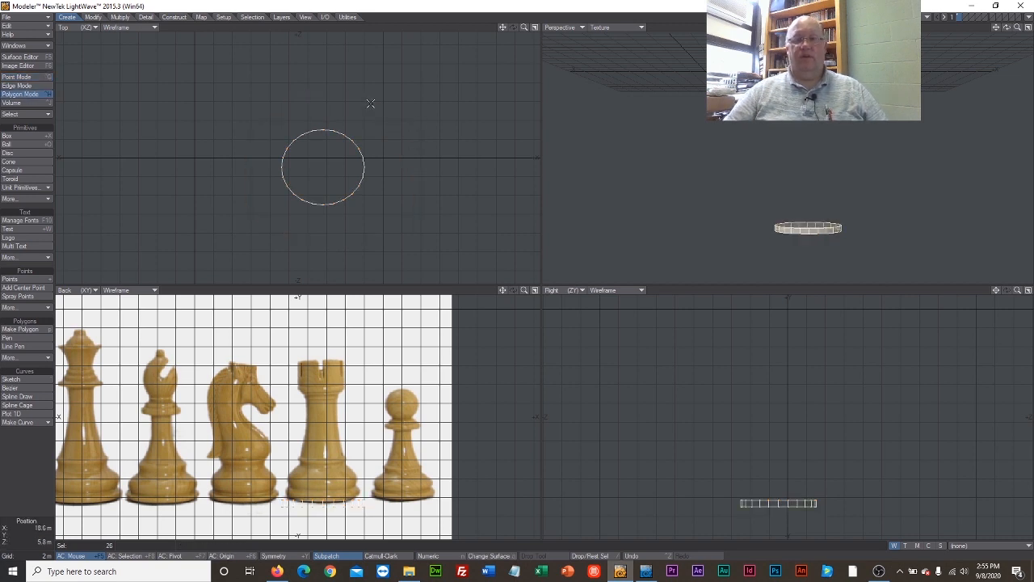
key("Delete")
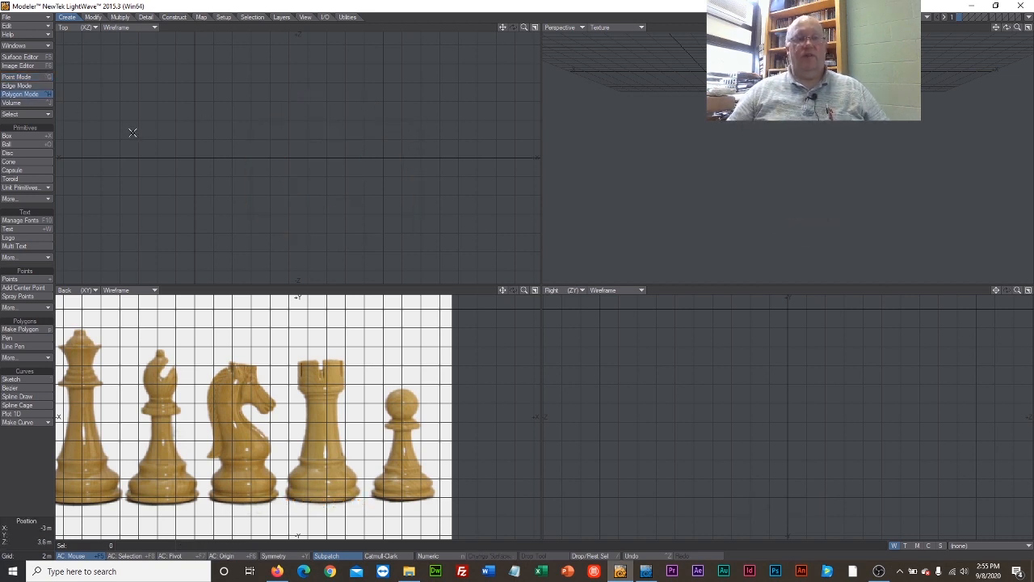
Step: Draw a disc of about 3.8 by 3.6 m radius and 0.94 m thickness, positioned at the base of the light rook
left_click(33, 152)
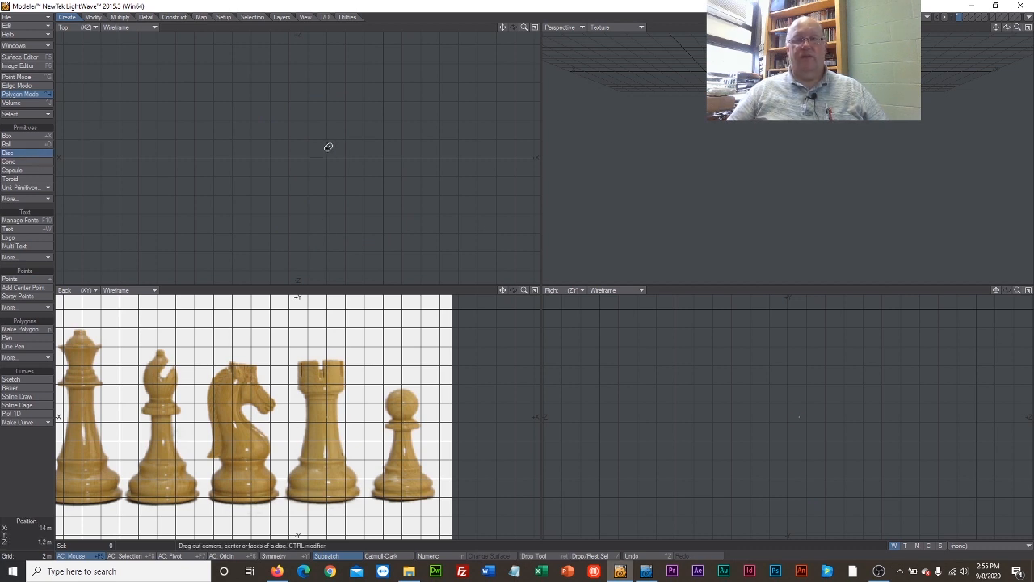
left_click_drag(328, 147, 363, 177)
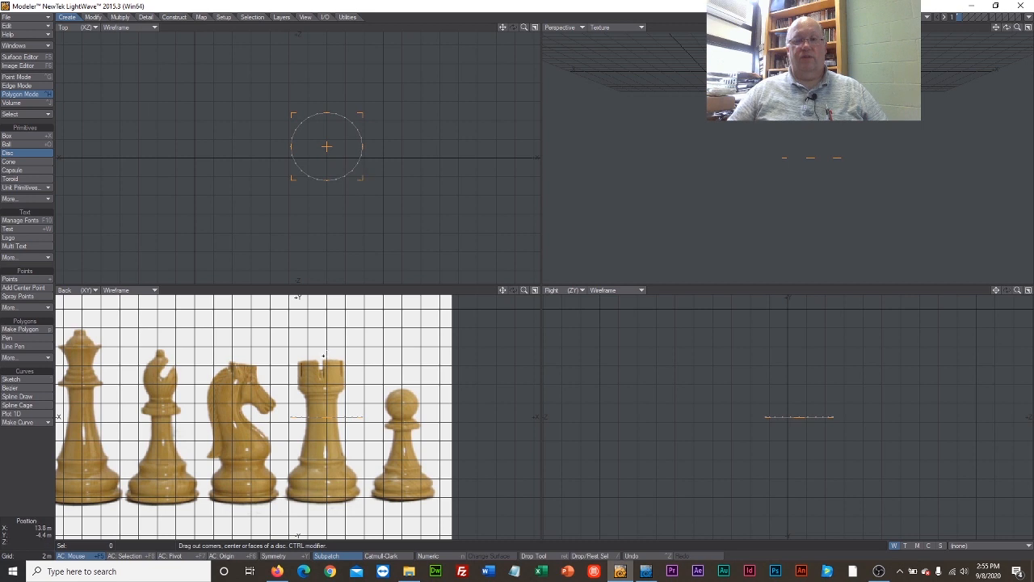
left_click_drag(333, 427, 322, 501)
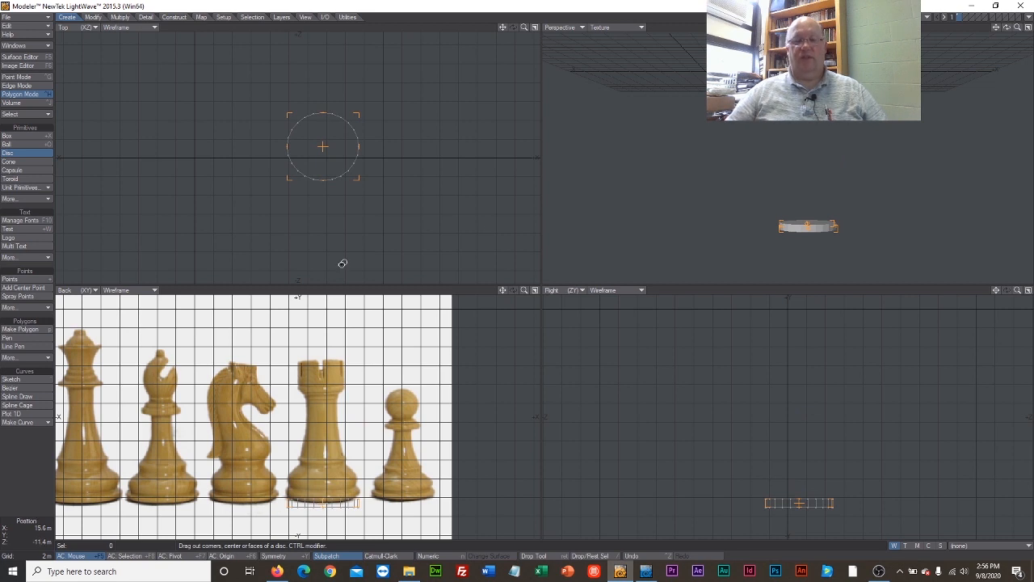
Step: Set the disc's X and Z radii to 4 m
key("n")
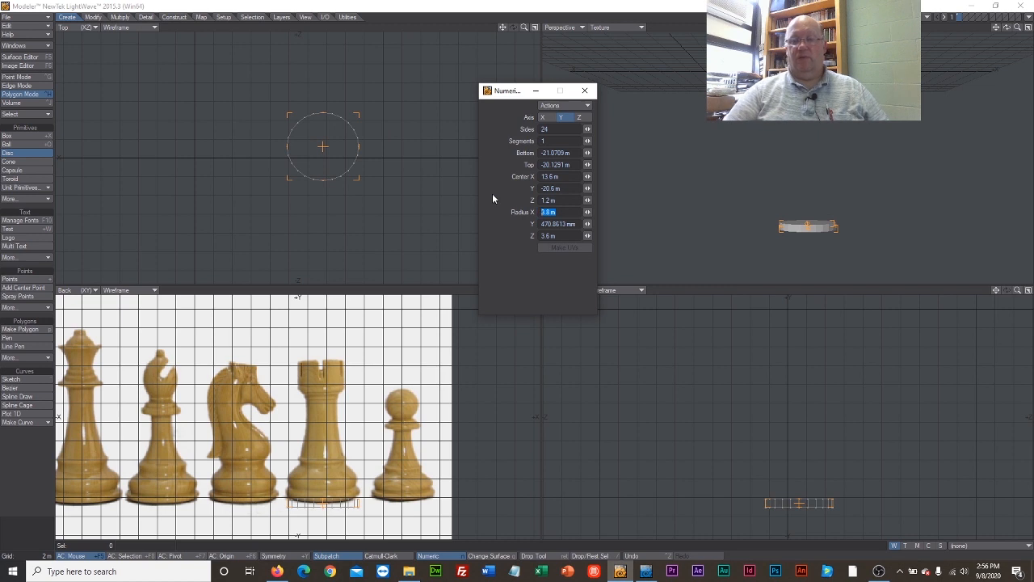
type("4")
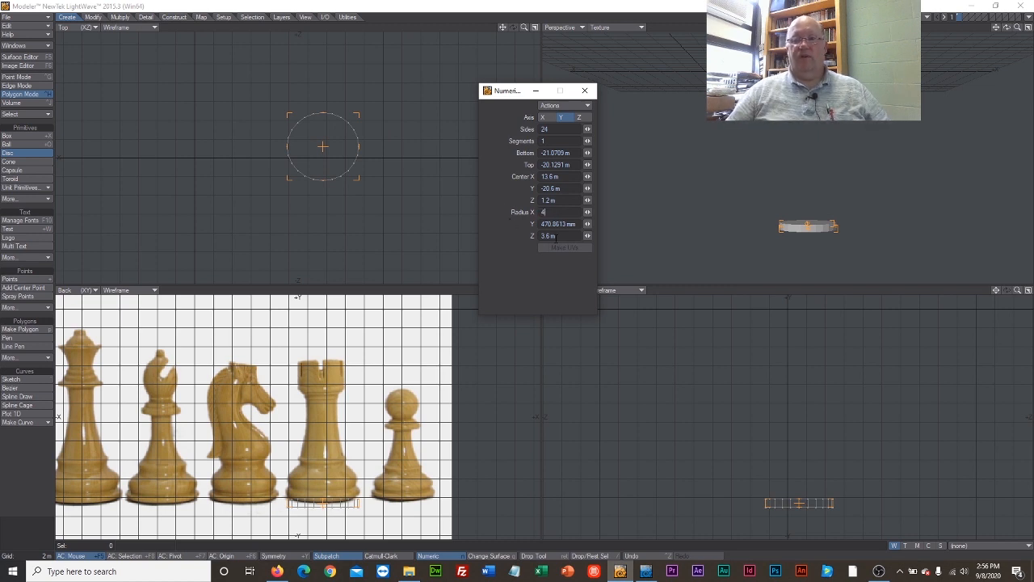
left_click(566, 235)
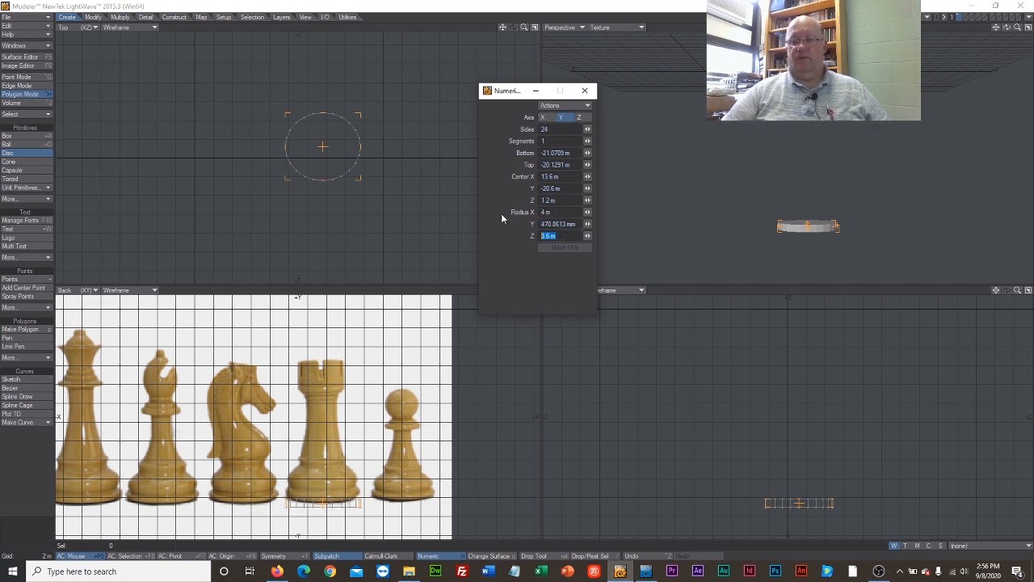
type("4")
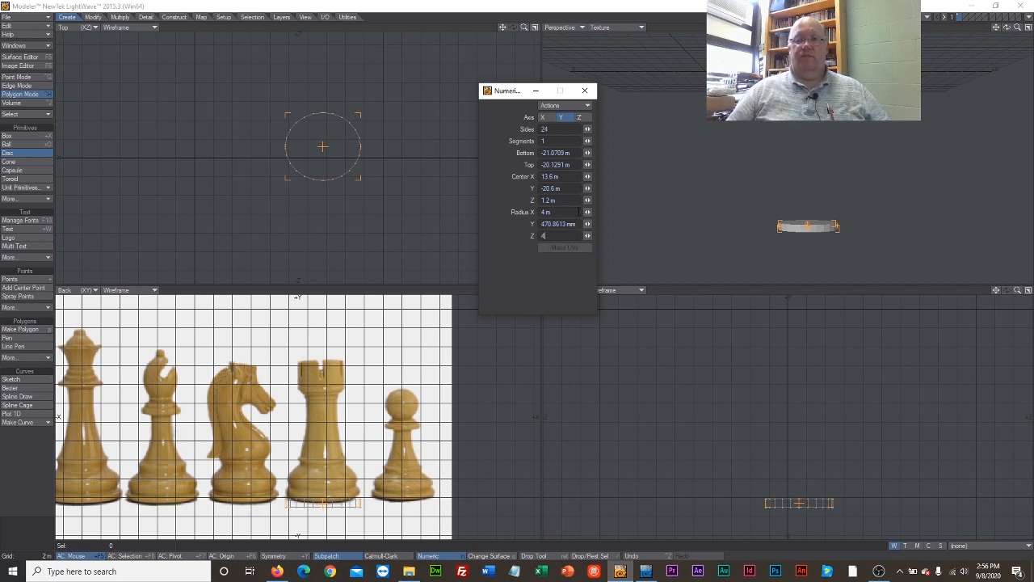
left_click(576, 212)
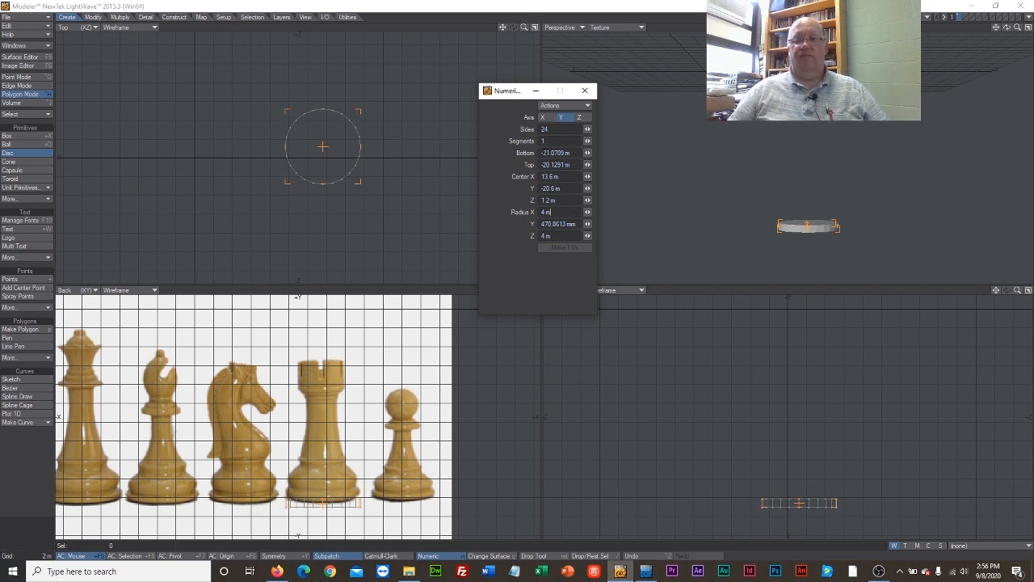
left_click(584, 91)
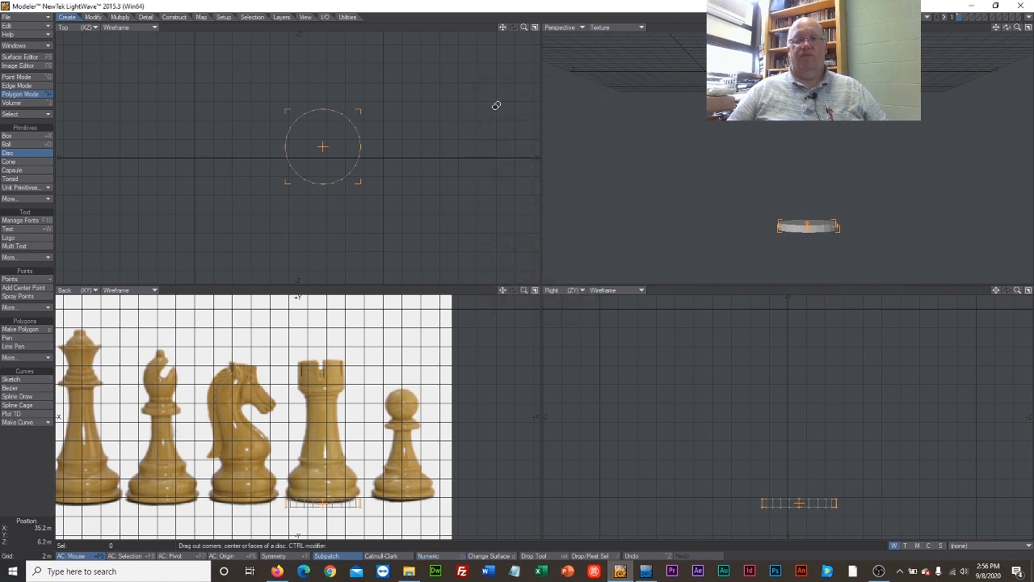
Step: Finish the disc and select only its top polygon, using the Right view to single it out
left_click(13, 154)
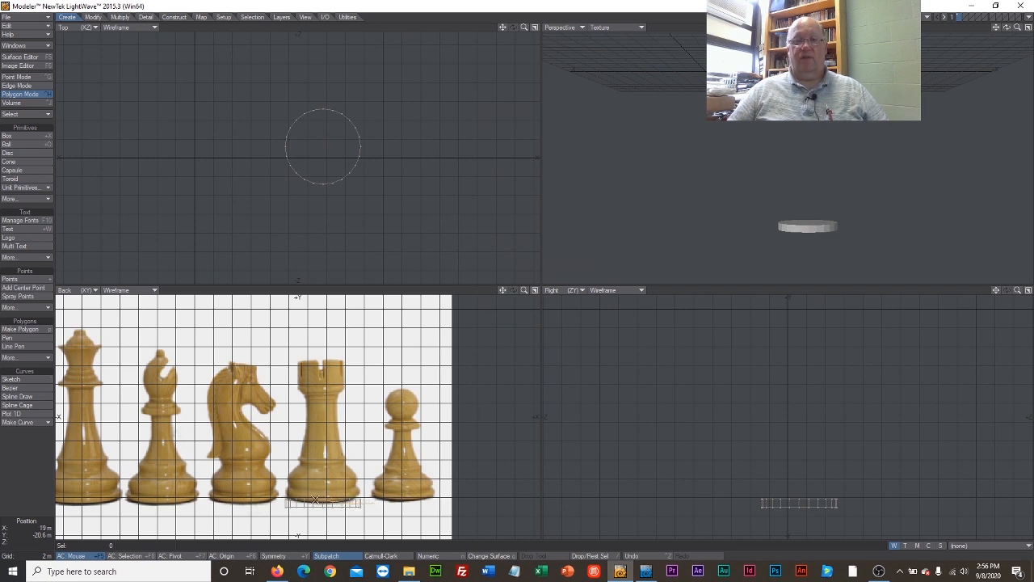
right_click_drag(304, 510, 302, 509)
mouse_move(382, 508)
right_mouse_down()
mouse_move(297, 524)
mouse_move(365, 521)
right_mouse_up()
mouse_move(881, 474)
right_mouse_down()
mouse_move(874, 502)
mouse_move(720, 513)
mouse_move(901, 457)
right_mouse_up()
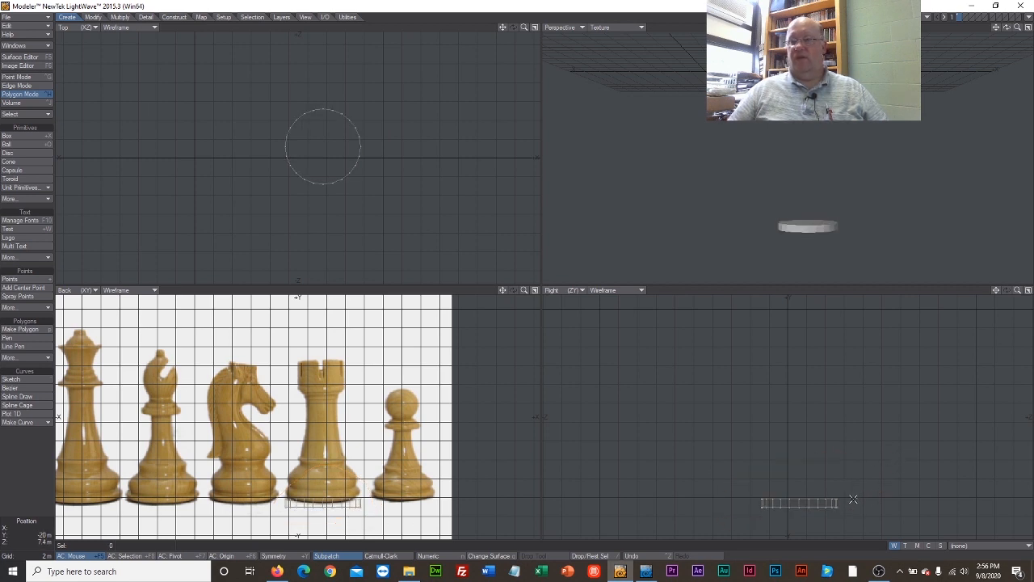
mouse_move(830, 502)
right_mouse_down()
mouse_move(780, 500)
mouse_move(824, 474)
mouse_move(853, 498)
mouse_move(763, 502)
mouse_move(876, 493)
mouse_move(844, 496)
right_mouse_up()
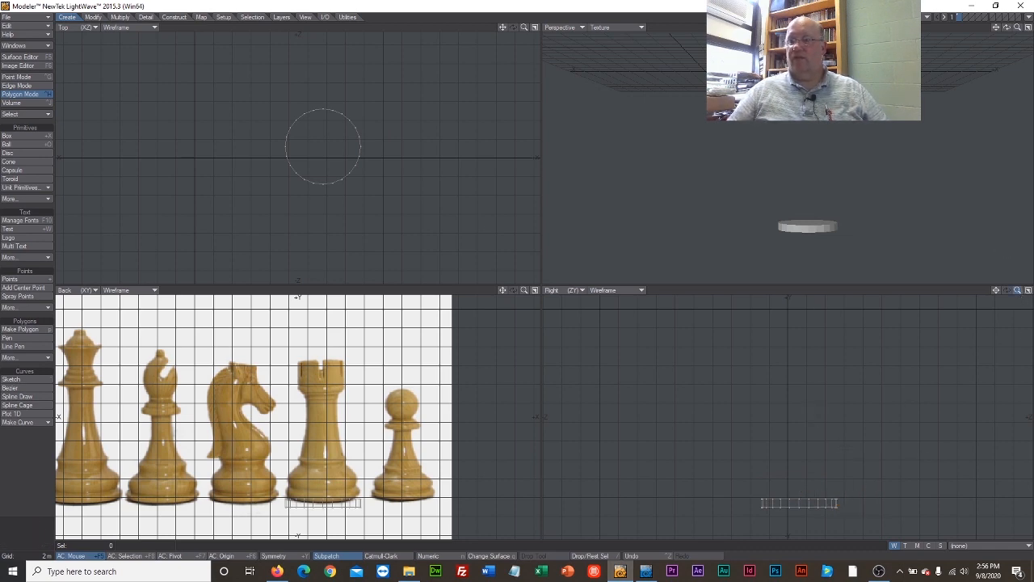
left_click_drag(1017, 290, 966, 276)
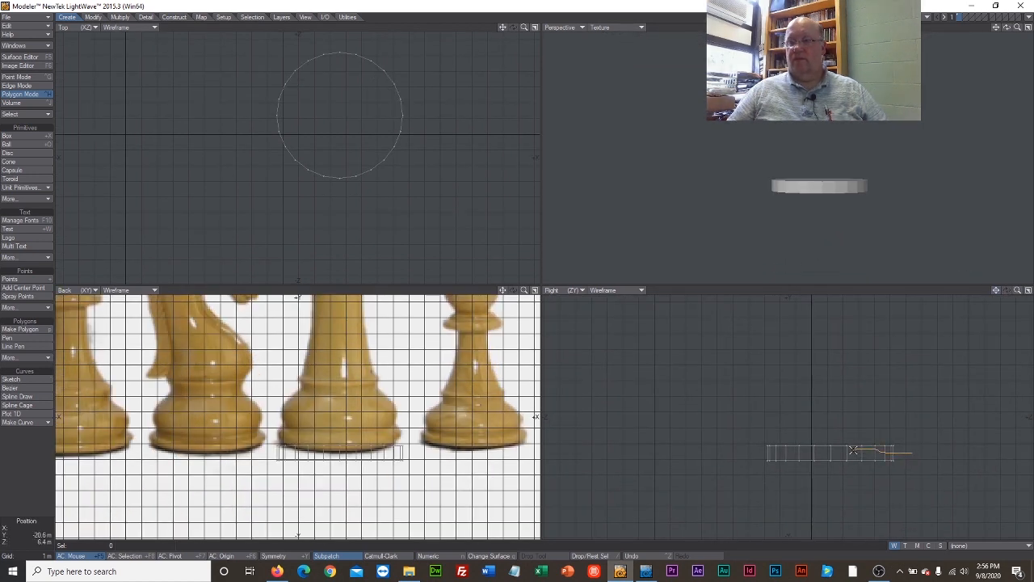
mouse_move(775, 451)
right_mouse_down()
mouse_move(860, 413)
mouse_move(917, 456)
right_mouse_up()
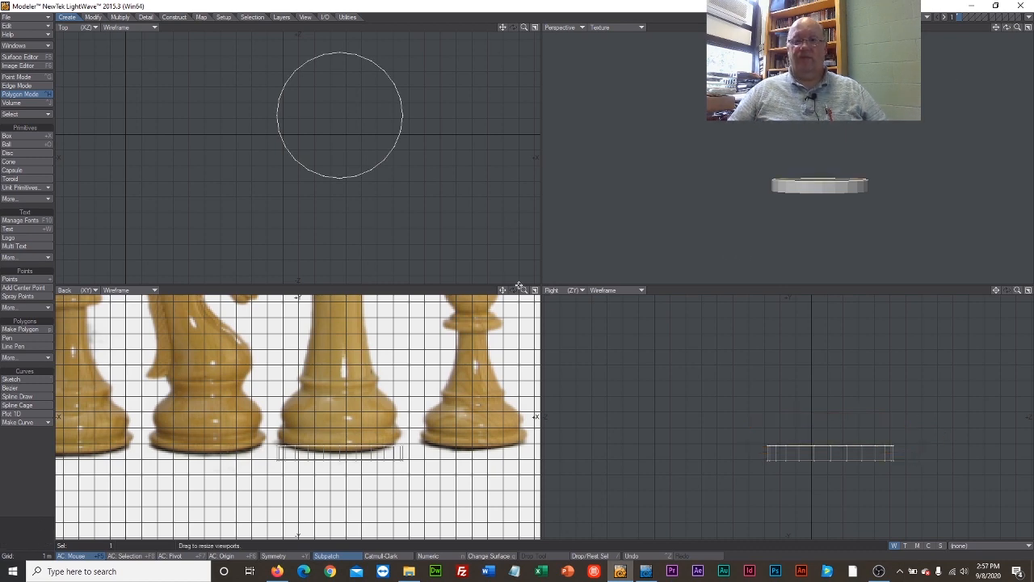
Step: Bevel the selected top polygon repeatedly upward, following the light rook's silhouette from the flared base tiers to the top of its crown
left_click_drag(524, 290, 493, 292)
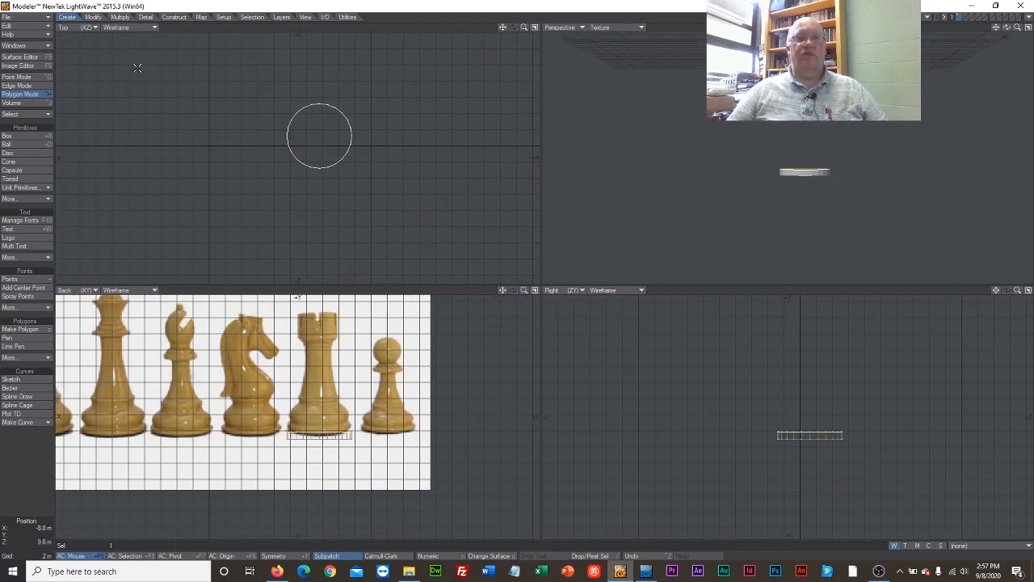
left_click(119, 20)
left_click(28, 138)
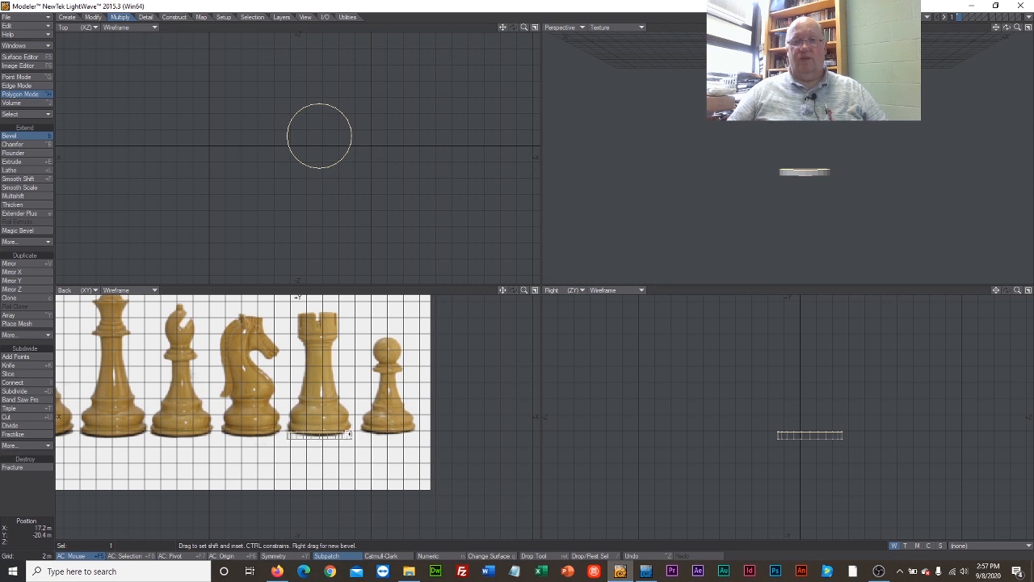
left_click_drag(349, 434, 355, 427)
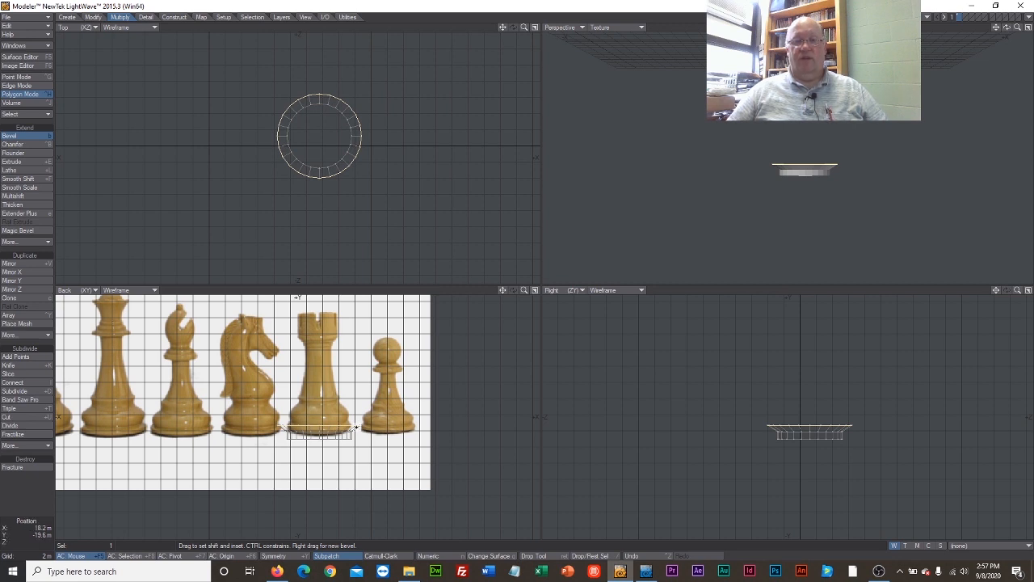
left_click_drag(356, 427, 350, 421)
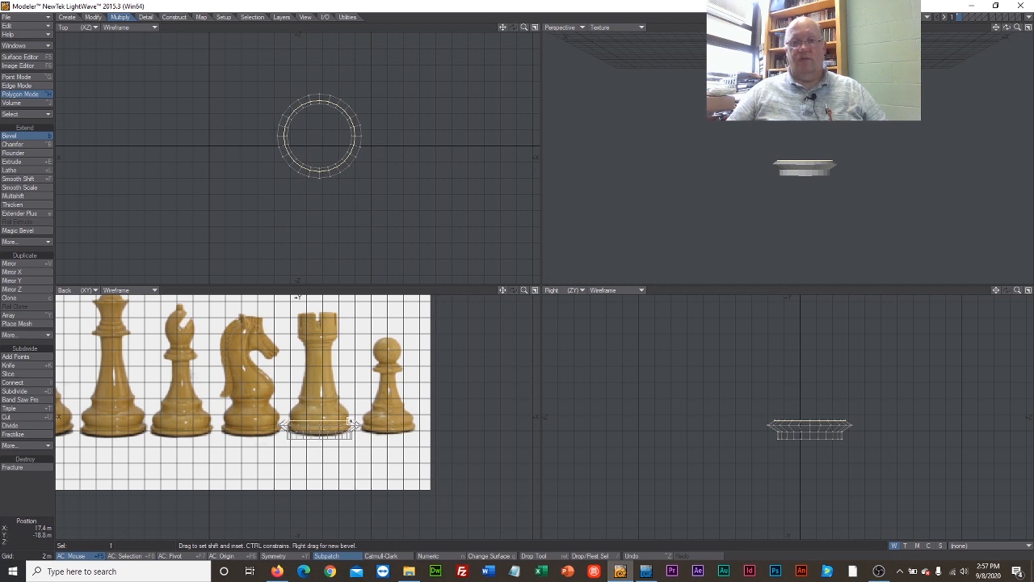
right_click_drag(350, 421, 356, 415)
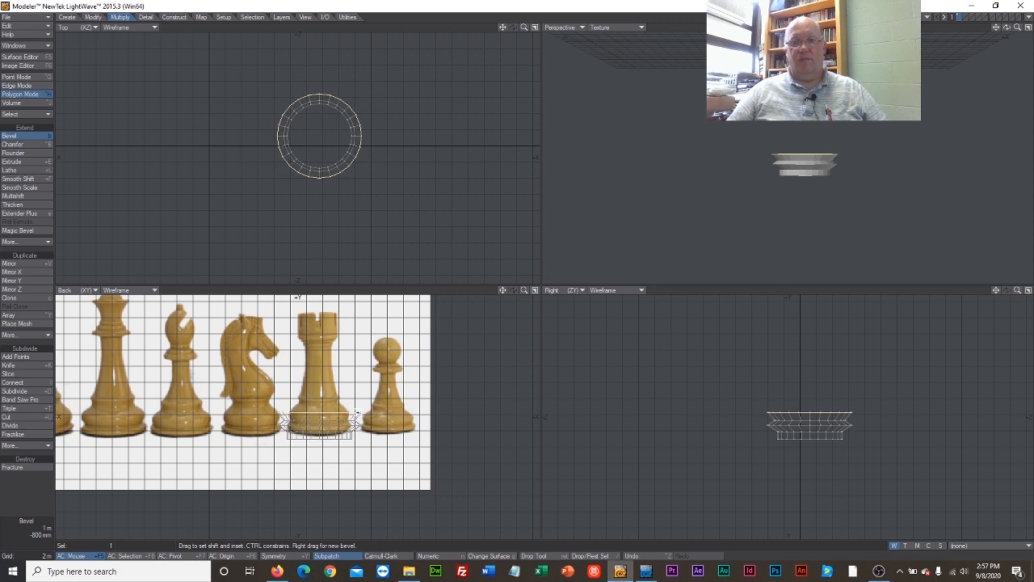
left_click_drag(355, 412, 353, 413)
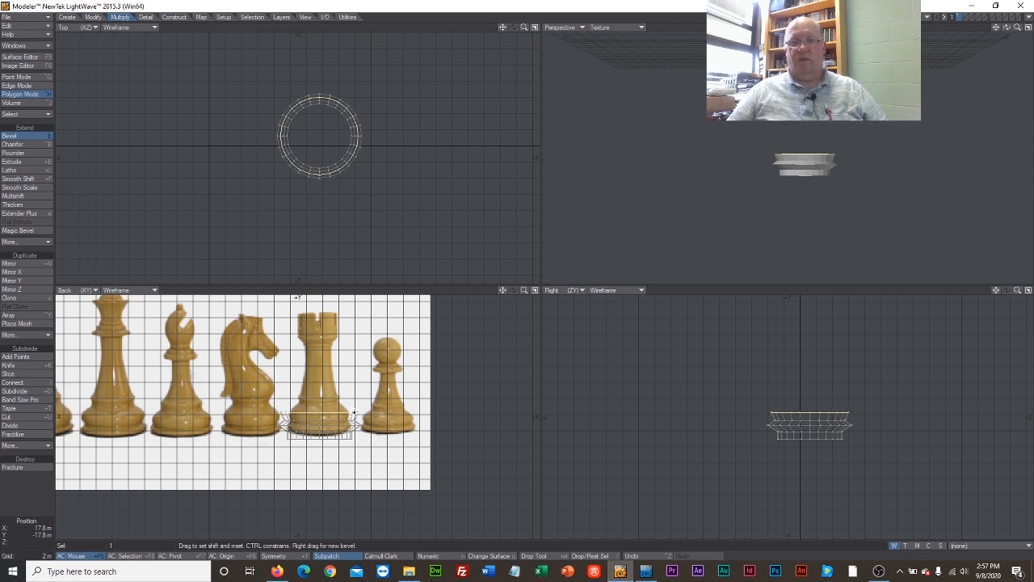
right_click_drag(353, 413, 339, 401)
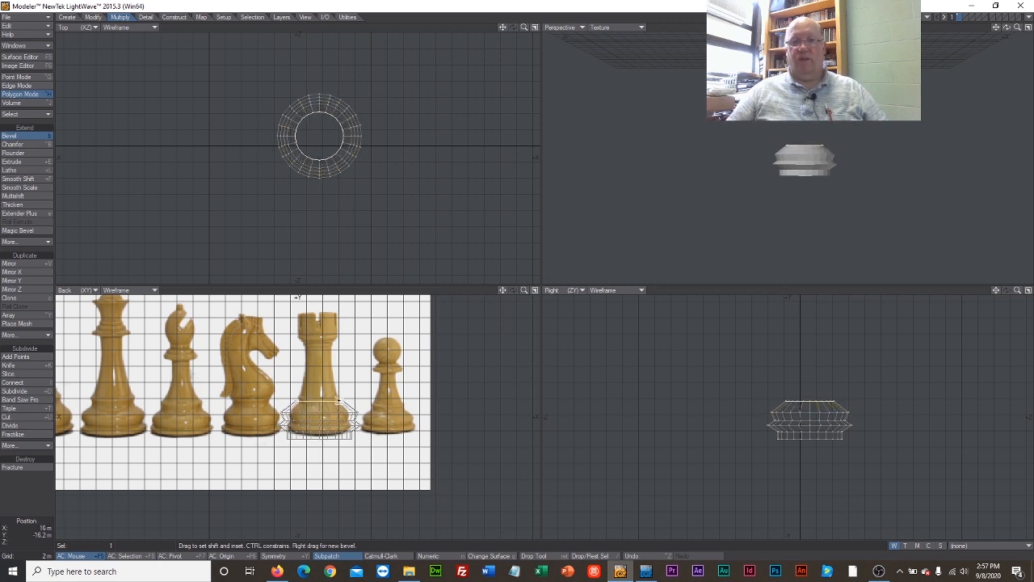
right_click_drag(340, 401, 340, 310)
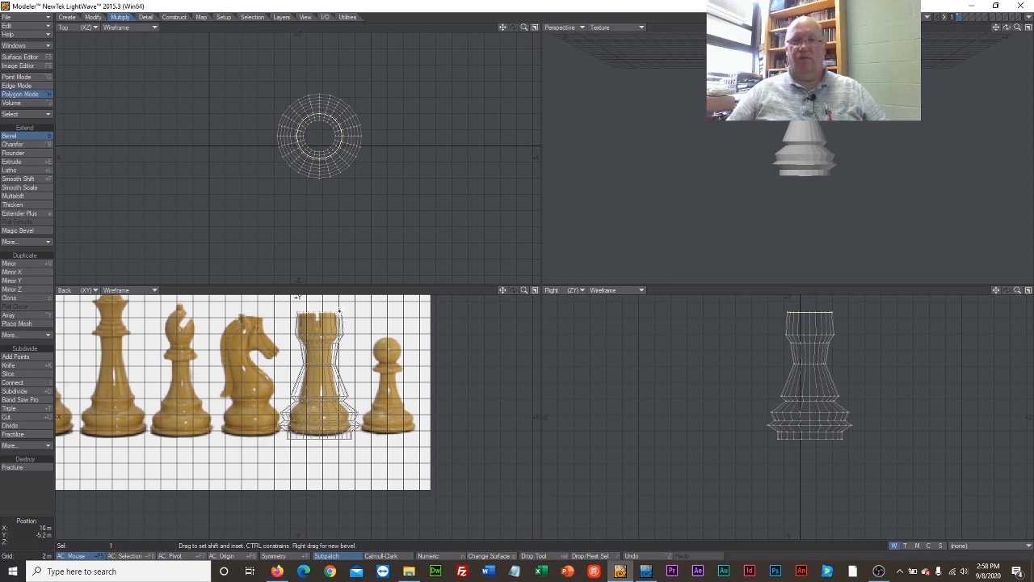
Step: Bevel the crown's top polygon inward and sink it to hollow out the rook's top, finish the bevel and clear the selection
right_click_drag(339, 311, 331, 308)
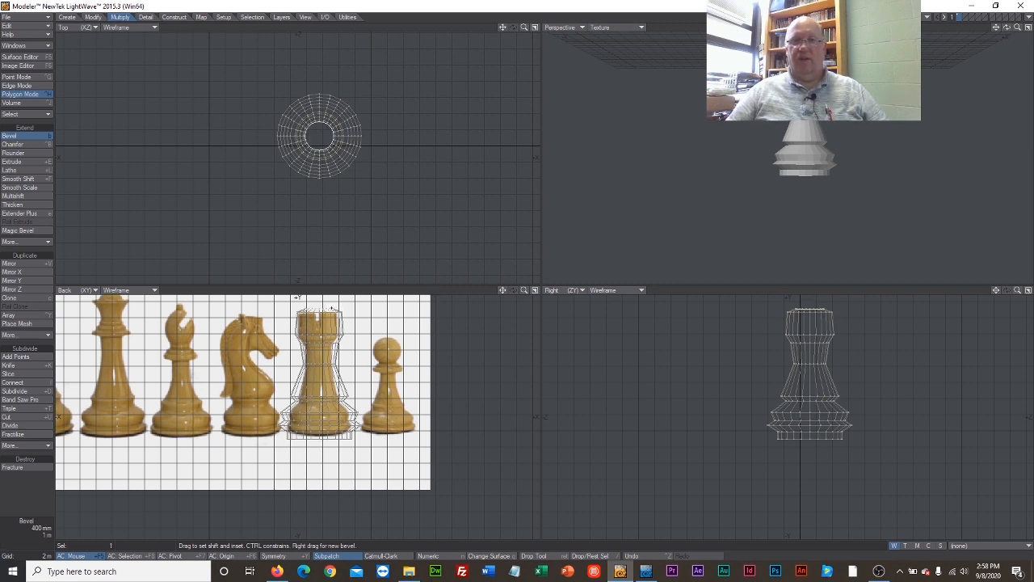
left_click_drag(332, 308, 331, 310)
left_click_drag(331, 310, 330, 327)
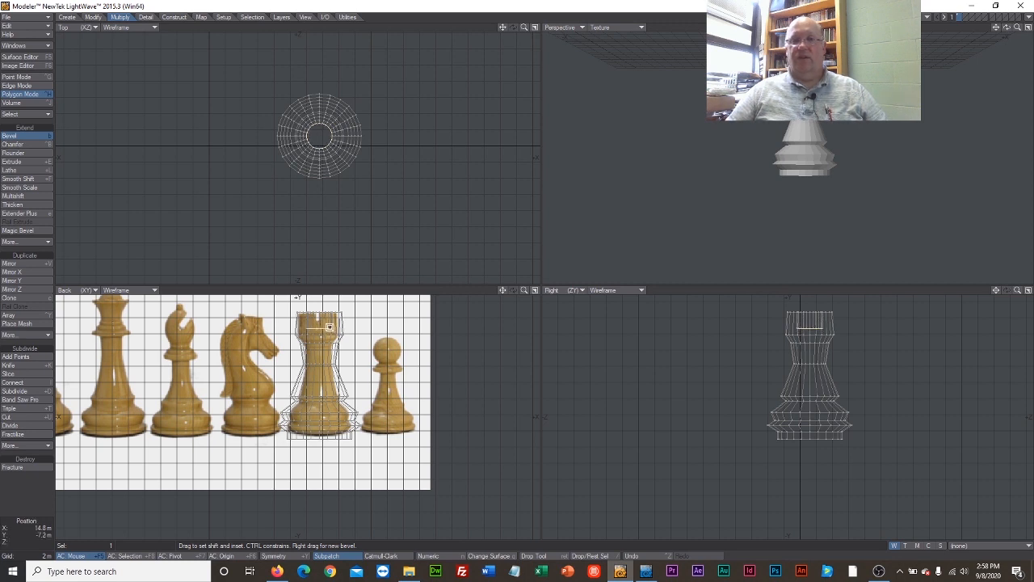
left_click(11, 136)
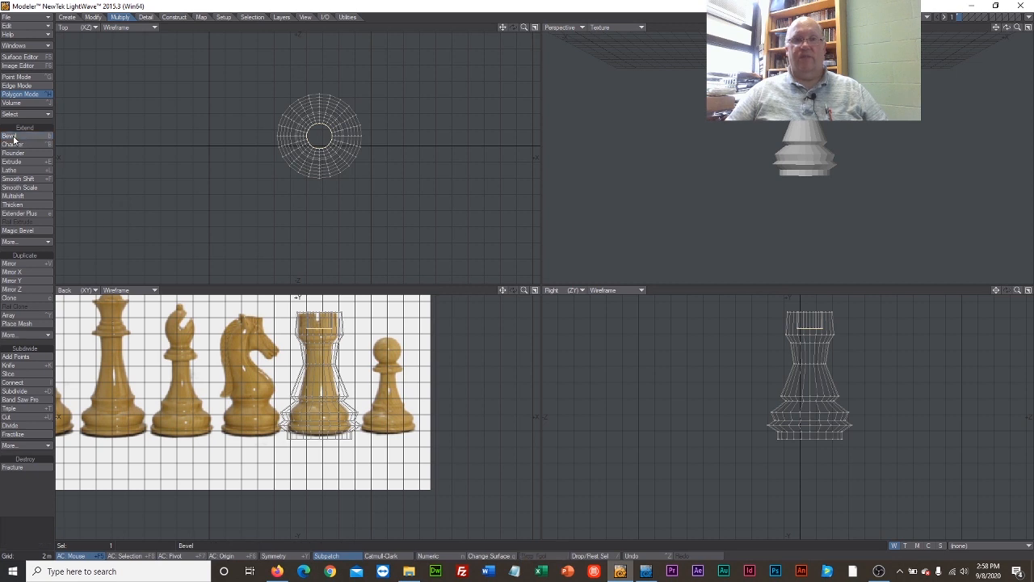
key("slash")
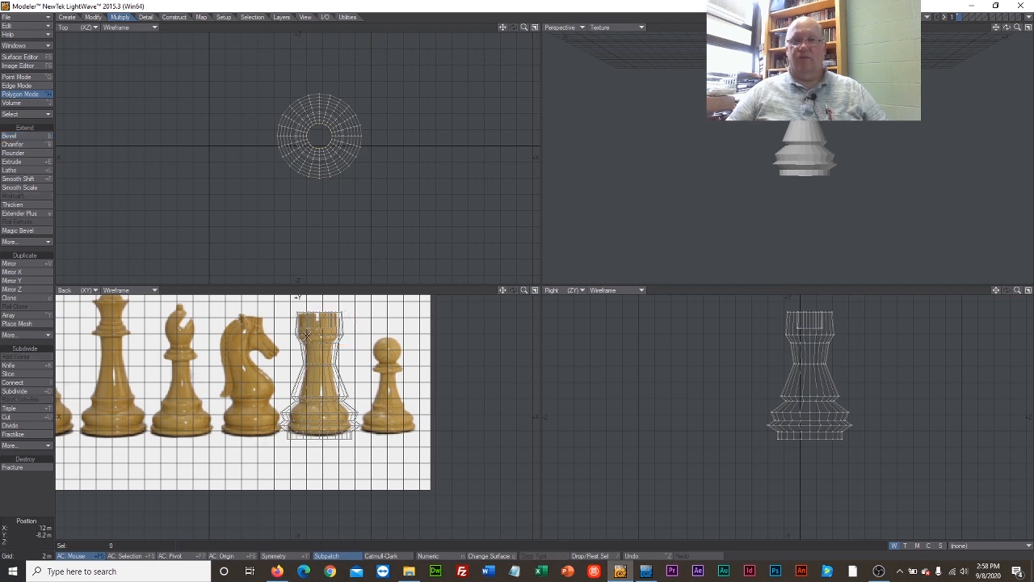
Step: Make the empty second layer the foreground and show the rook's first layer as the background
mouse_move(1007, 27)
left_mouse_down()
mouse_move(1007, 48)
mouse_move(1010, 28)
left_mouse_up()
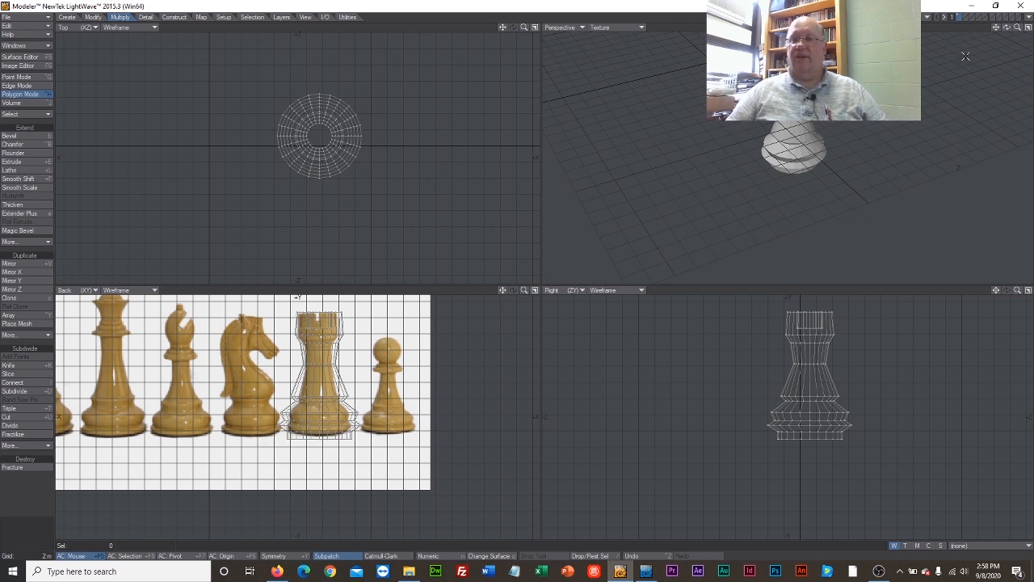
left_click(967, 16)
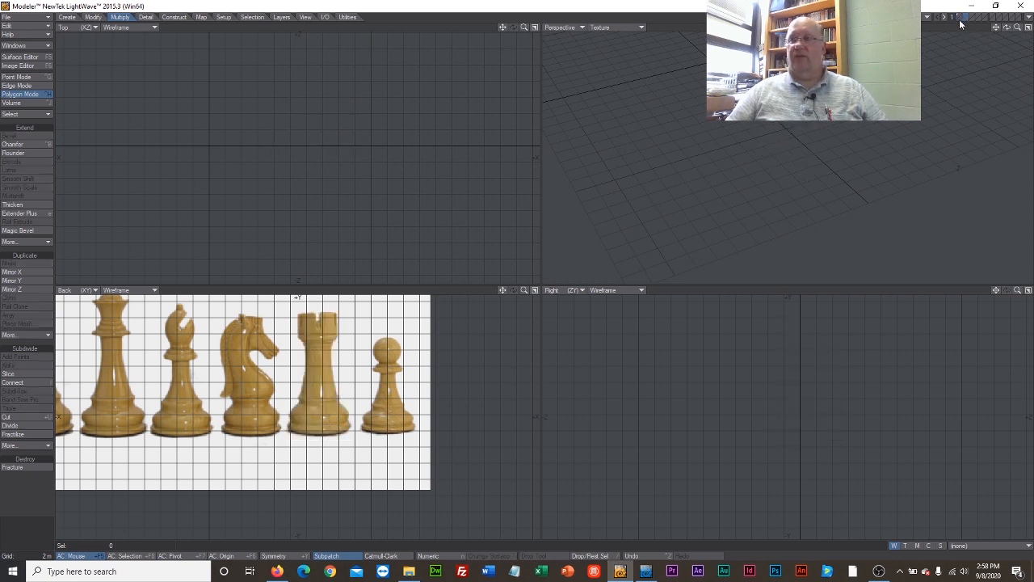
left_click(960, 24)
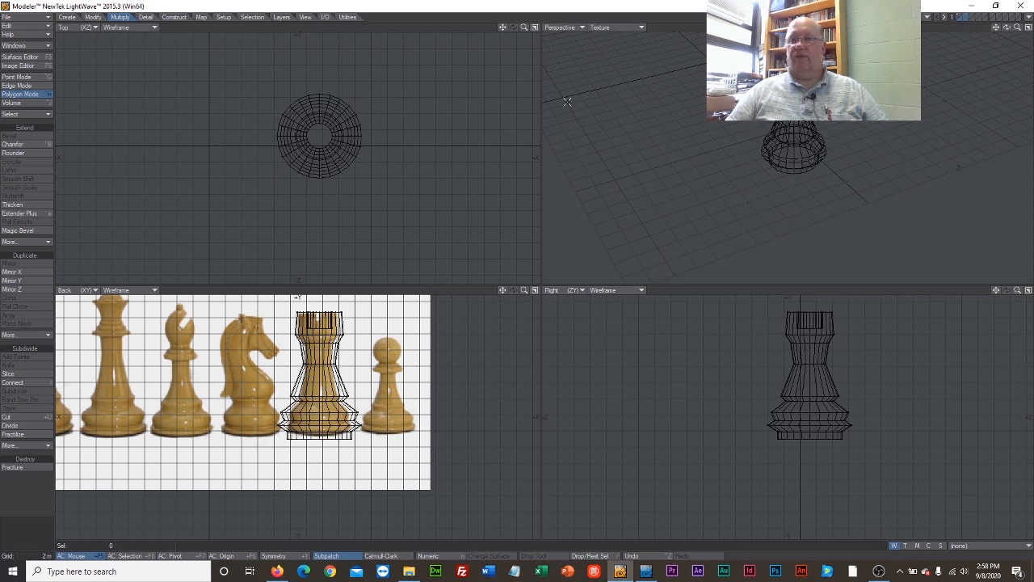
Step: Create a thin, long box in the Top view, reaching down into the rook's crown and centred across it as a notch cutter
left_click(67, 17)
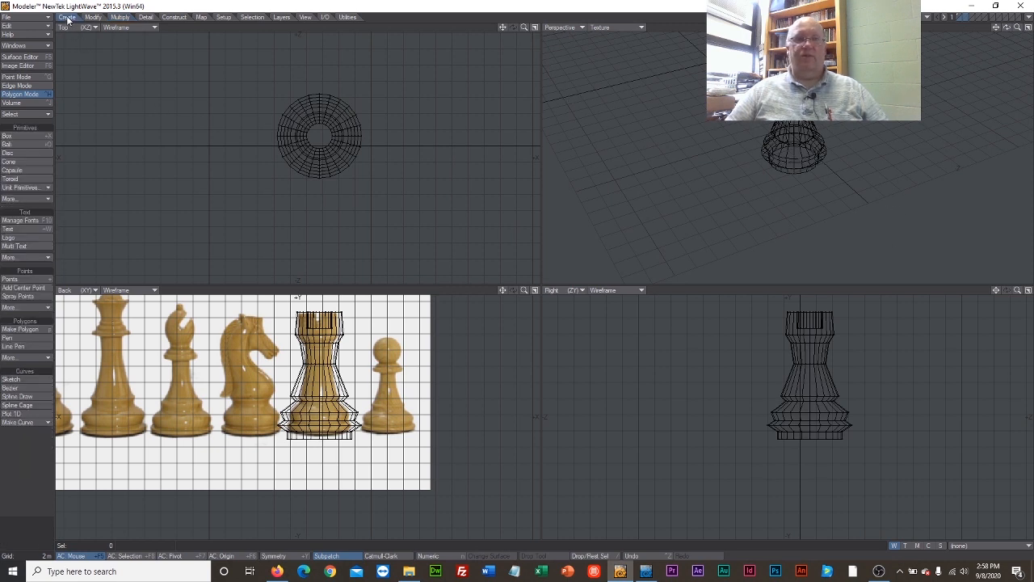
left_click(16, 136)
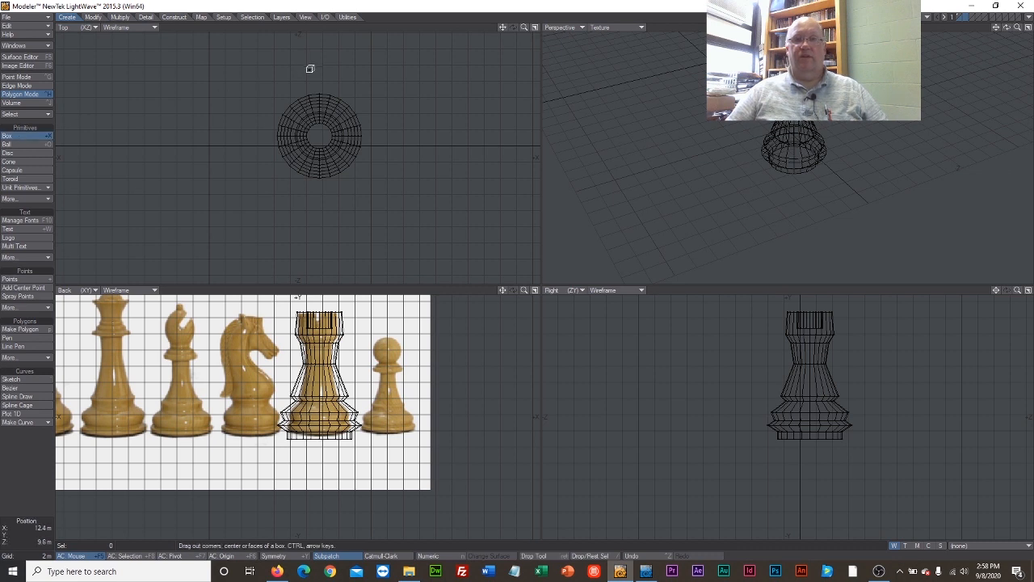
left_click_drag(311, 69, 316, 193)
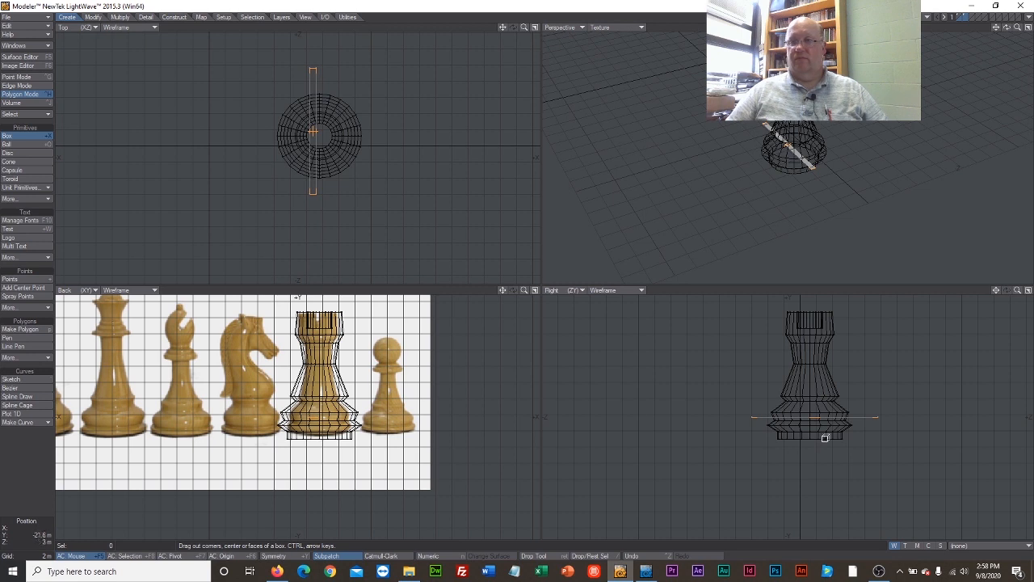
left_click_drag(822, 416, 812, 297)
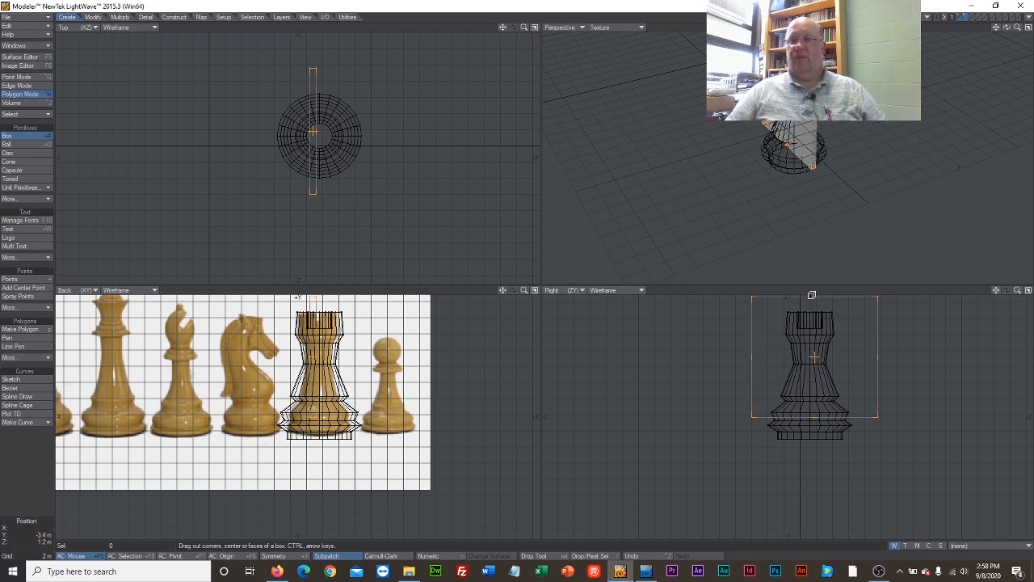
left_click_drag(819, 417, 813, 322)
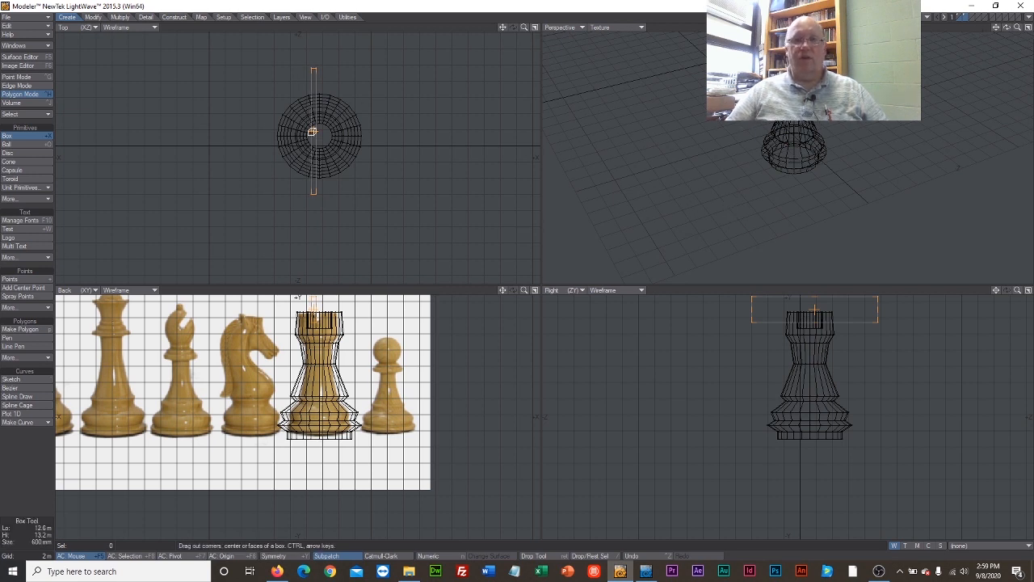
left_click_drag(310, 131, 319, 135)
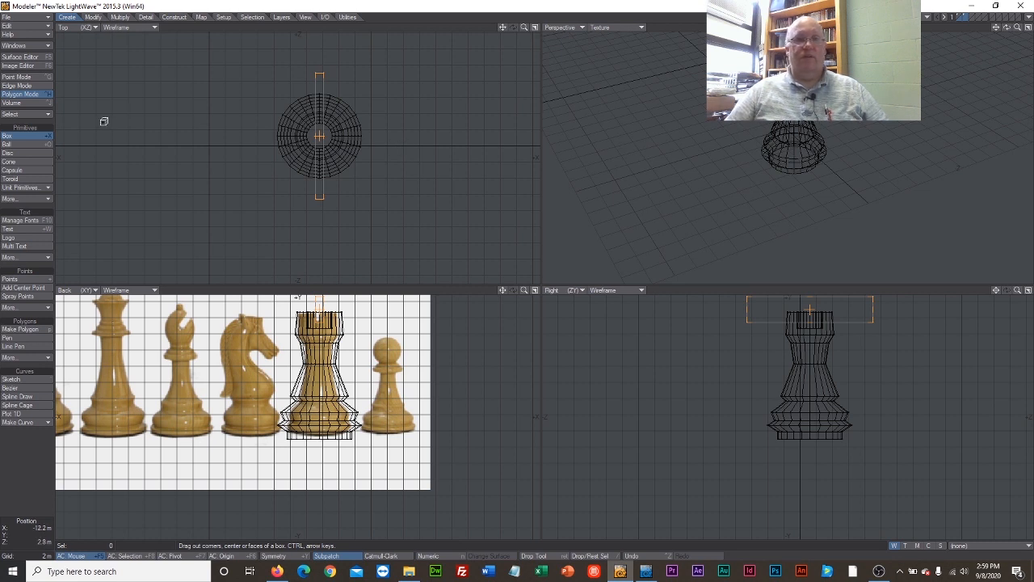
left_click(34, 137)
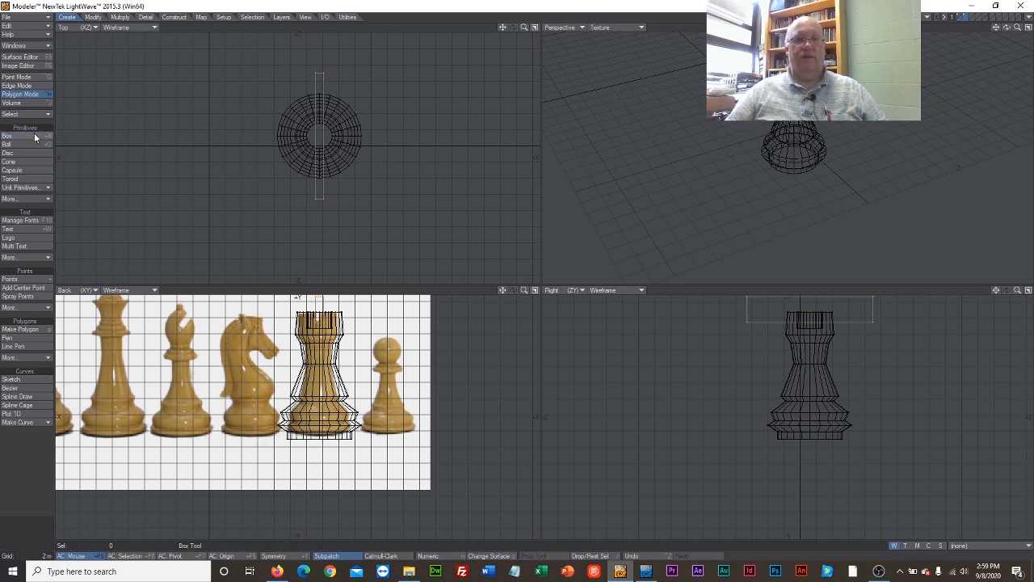
Step: Select all of the box's polygons, copy them and paste the copy in place
mouse_move(269, 59)
left_mouse_down()
mouse_move(237, 113)
mouse_move(326, 239)
mouse_move(278, 52)
mouse_move(238, 83)
left_mouse_up()
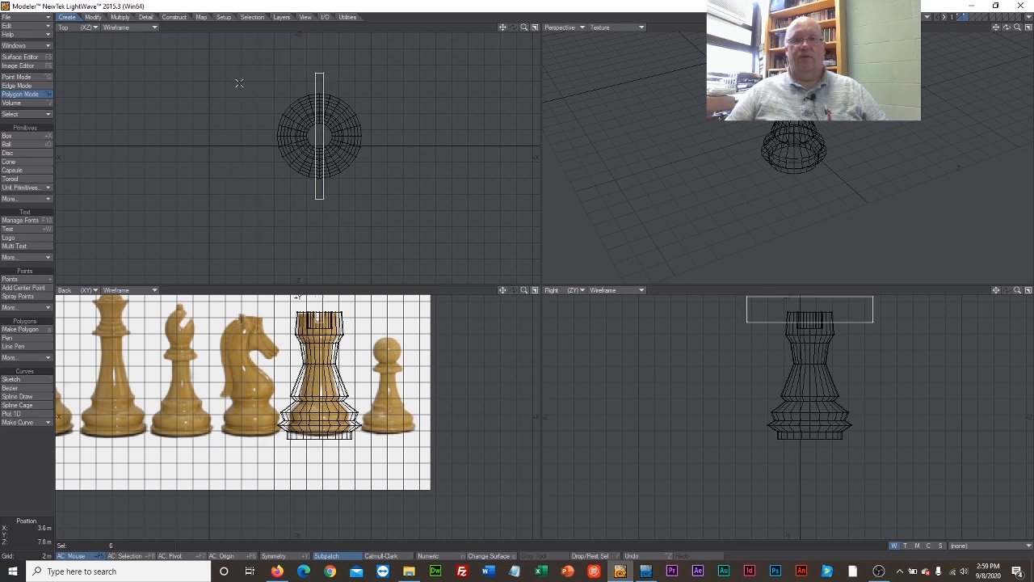
left_click(32, 28)
left_click(34, 37)
left_click(35, 28)
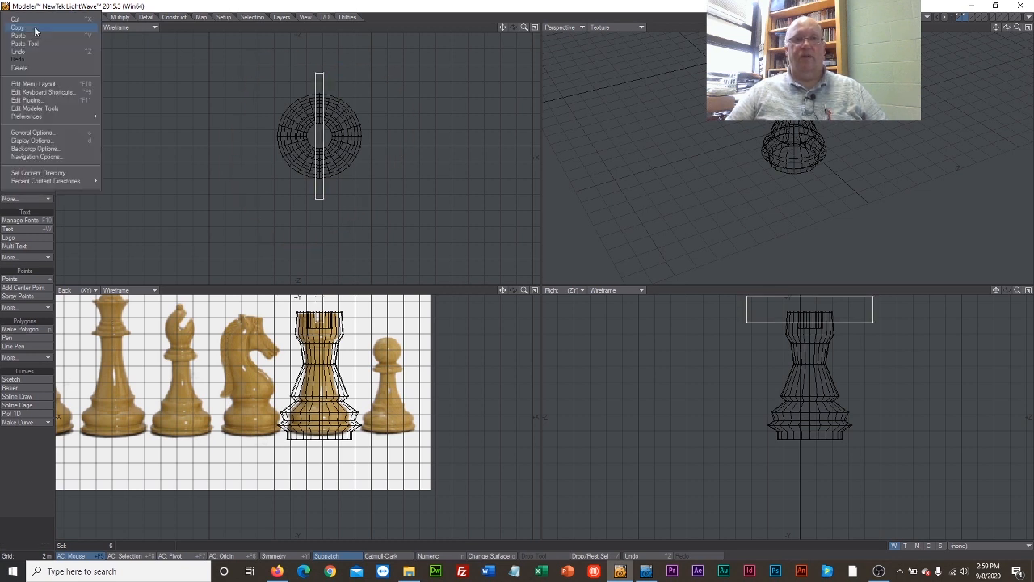
left_click(36, 37)
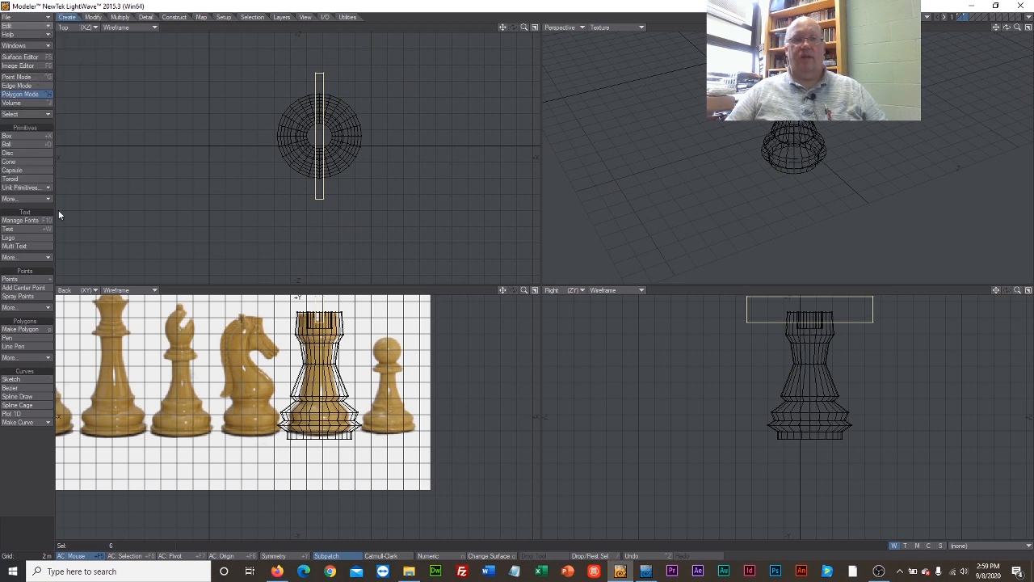
Step: Rotate the selected box a quarter turn in the Top view about the rook's centre to form a cross
left_click(95, 17)
left_click(11, 246)
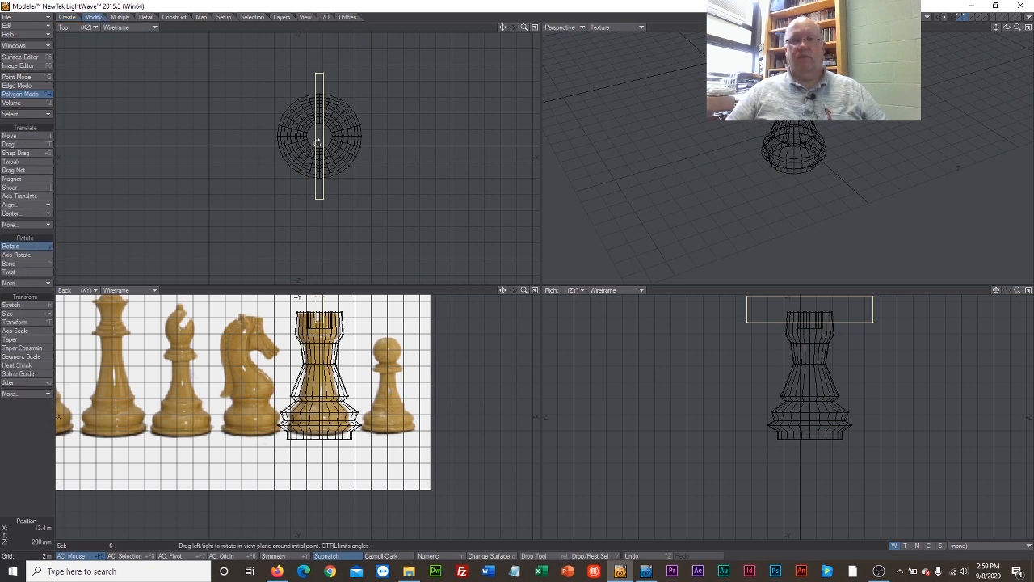
left_click_drag(318, 129, 391, 131)
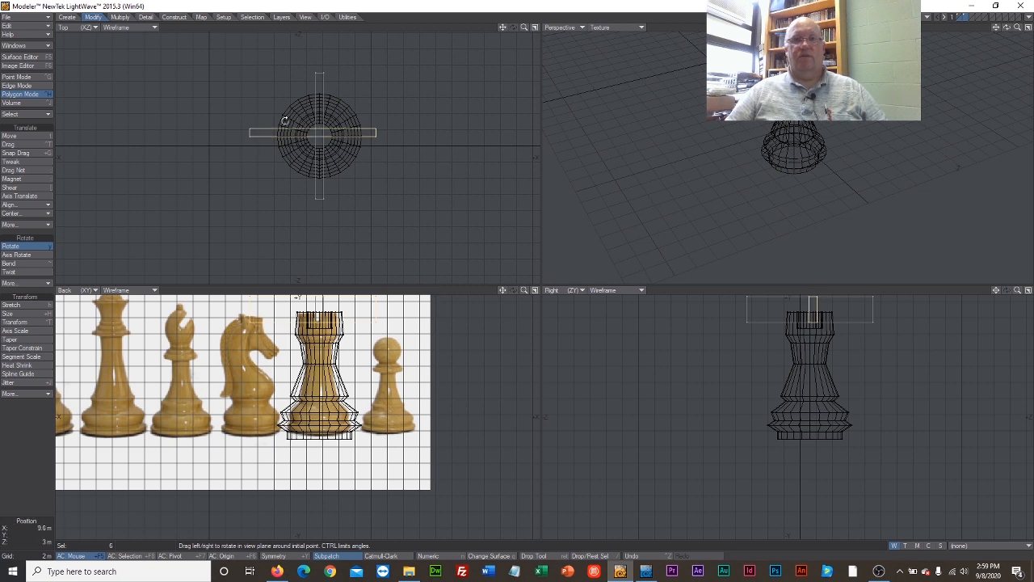
left_click(34, 247)
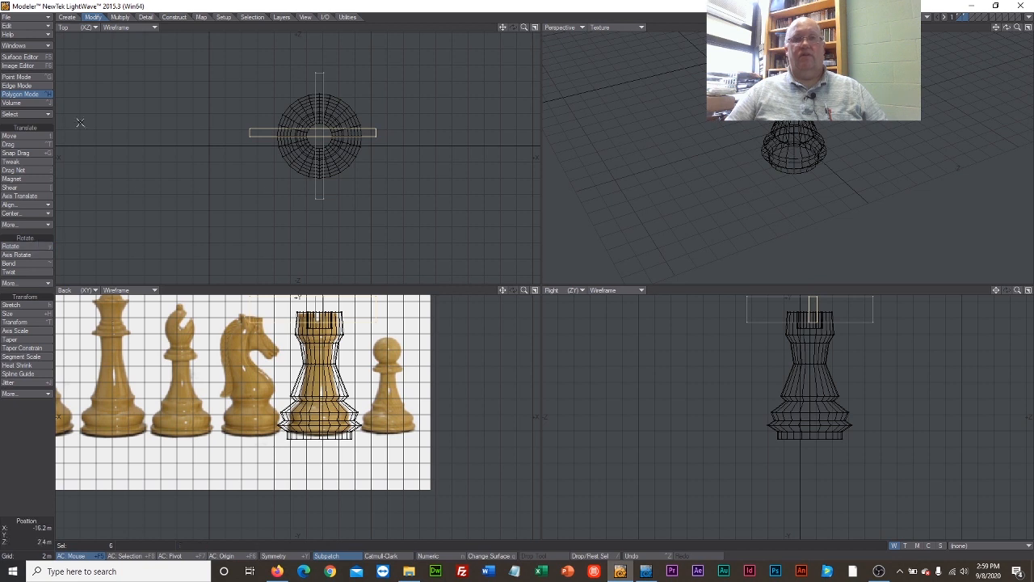
Step: Paste another copy of the notch-cutter box and rotate it diagonally in the Top view about the rook's centre
left_click(35, 26)
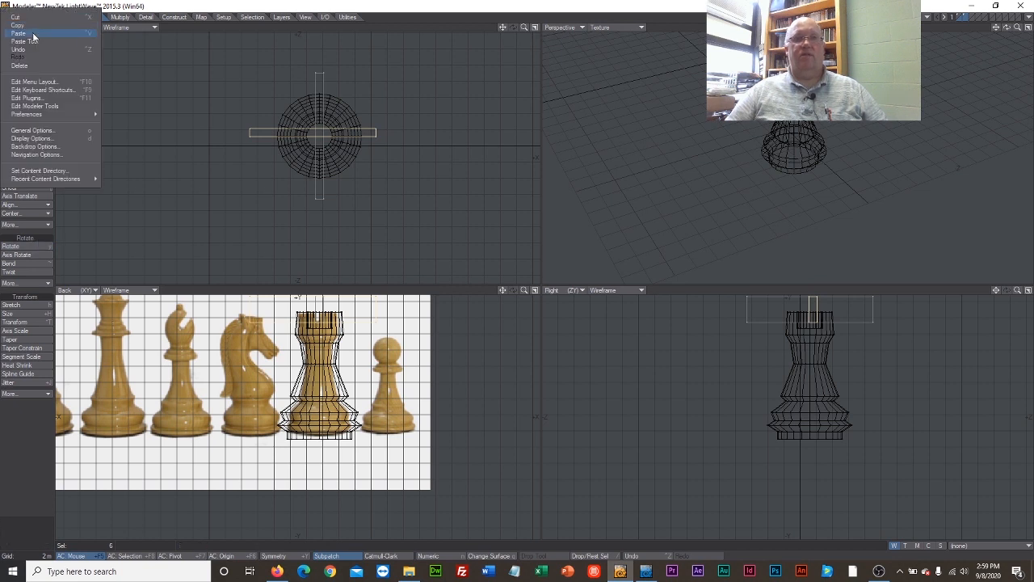
left_click(37, 39)
left_click(35, 246)
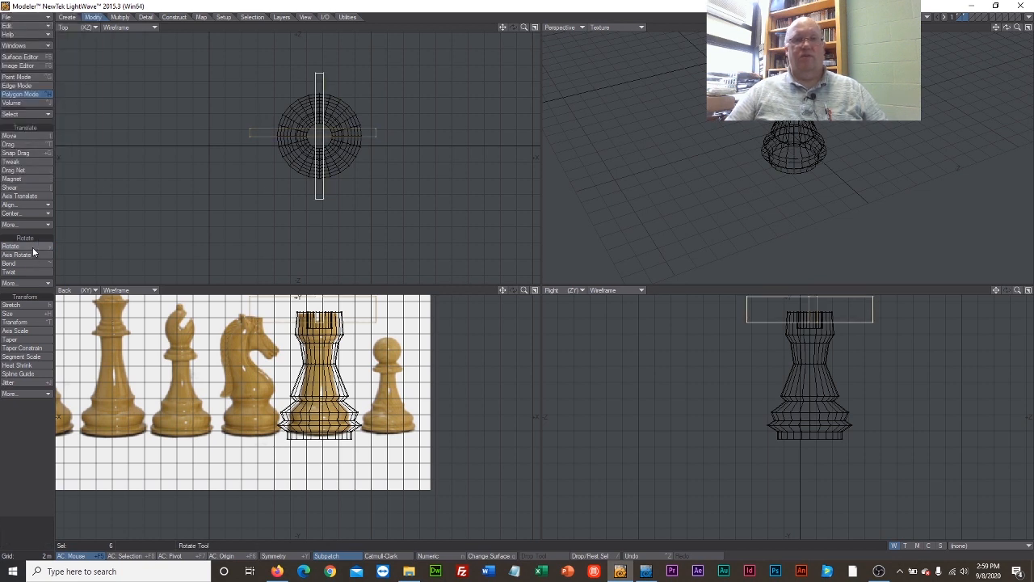
left_click_drag(320, 108, 279, 109)
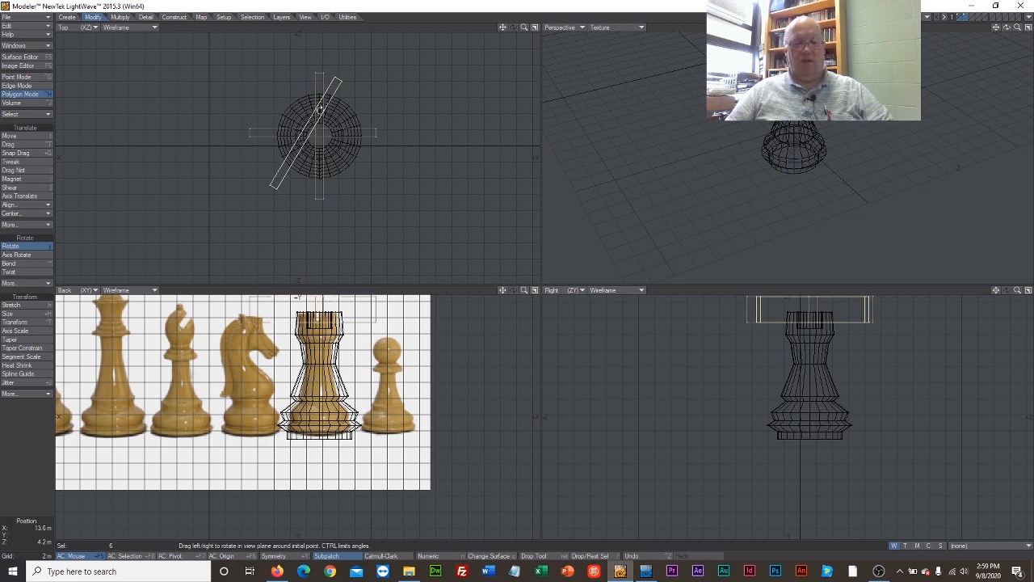
key("u")
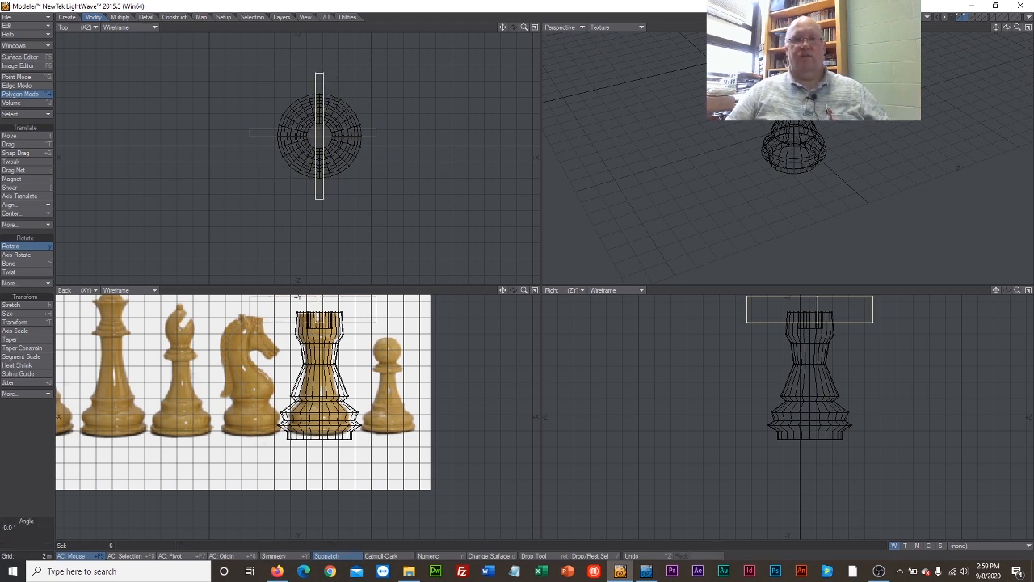
left_click_drag(320, 111, 292, 136)
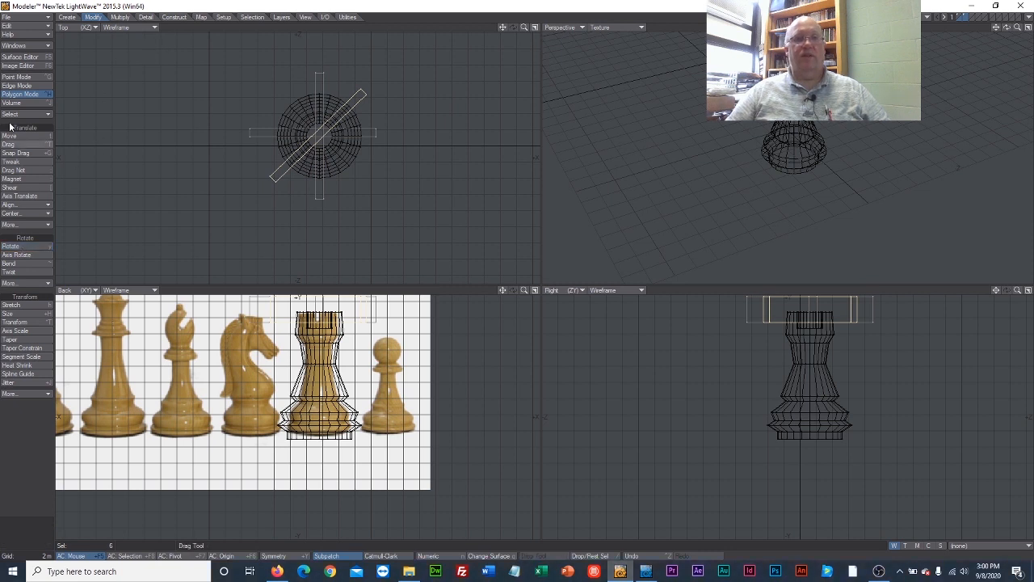
Step: Paste one more box copy and rotate it onto the opposite diagonal about the rook's centre, completing an eight-armed star
left_click(25, 26)
left_click(18, 45)
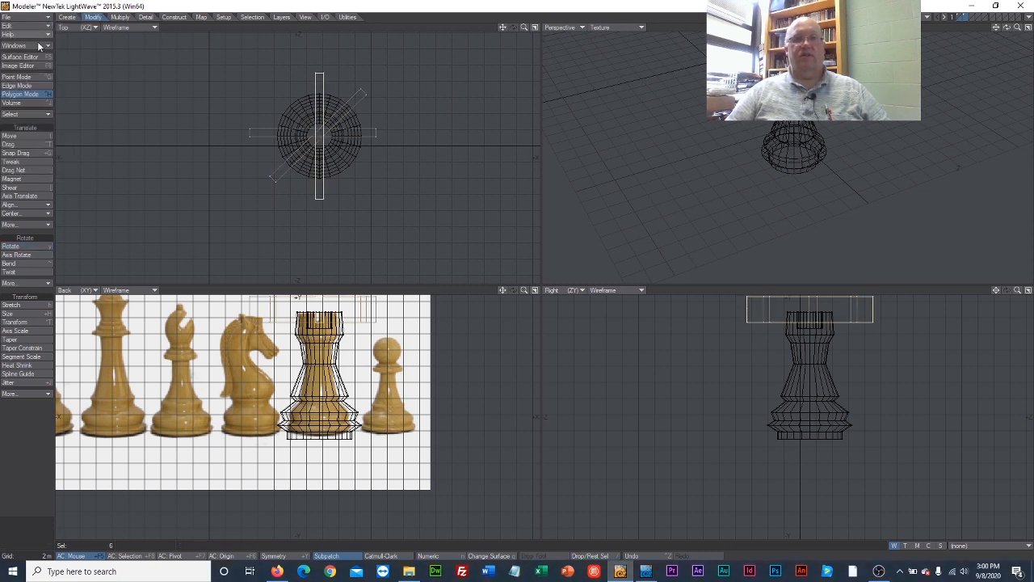
left_click(27, 247)
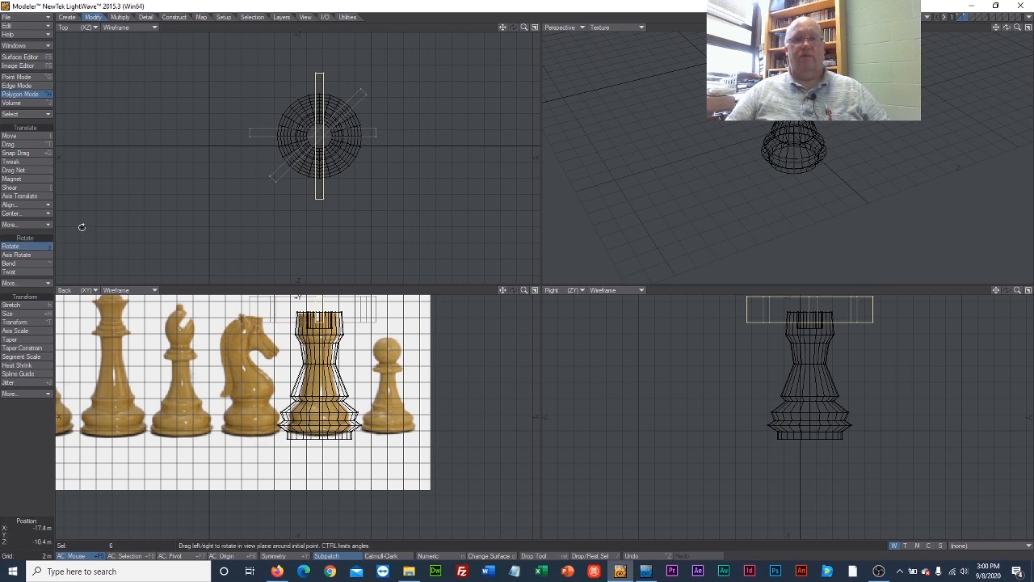
left_click_drag(318, 134, 241, 133)
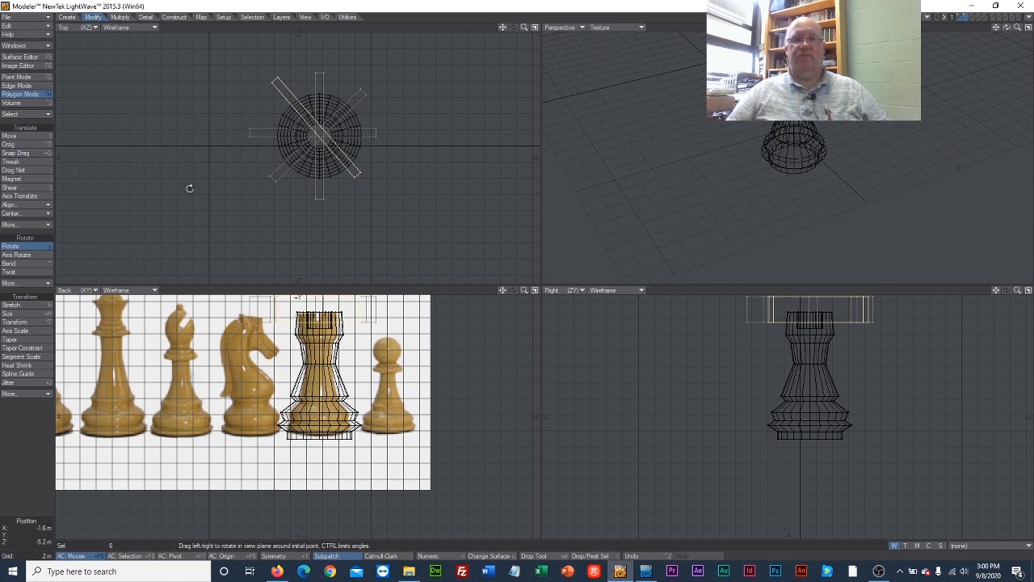
left_click(33, 248)
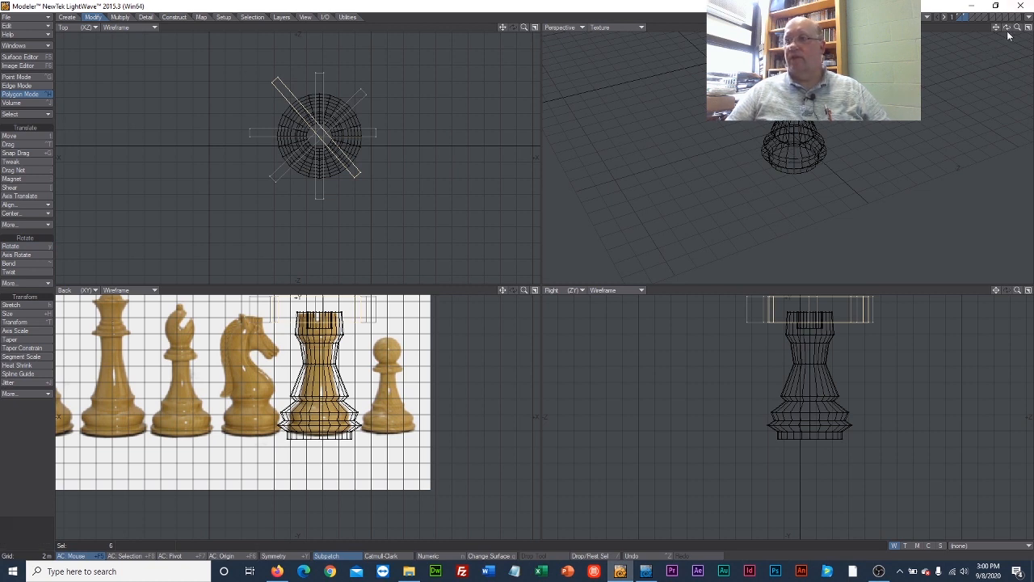
Step: Deselect the last box and move all four boxes slightly down into the rook's crown in the Right view
mouse_move(1007, 32)
left_mouse_down()
mouse_move(1007, 12)
mouse_move(1017, 22)
left_mouse_up()
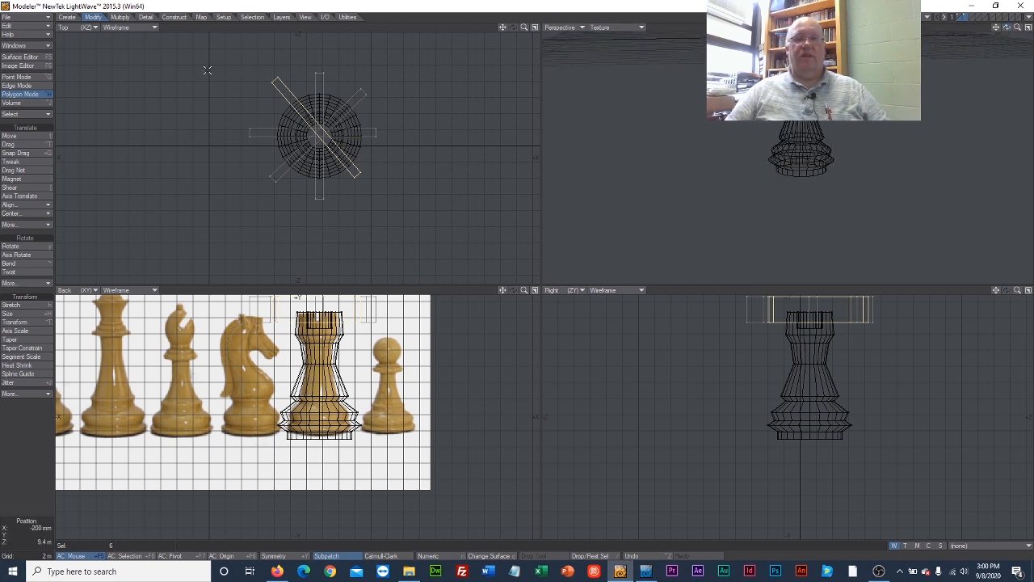
mouse_move(206, 71)
right_mouse_down()
mouse_move(239, 218)
mouse_move(439, 88)
mouse_move(190, 89)
mouse_move(185, 105)
right_mouse_up()
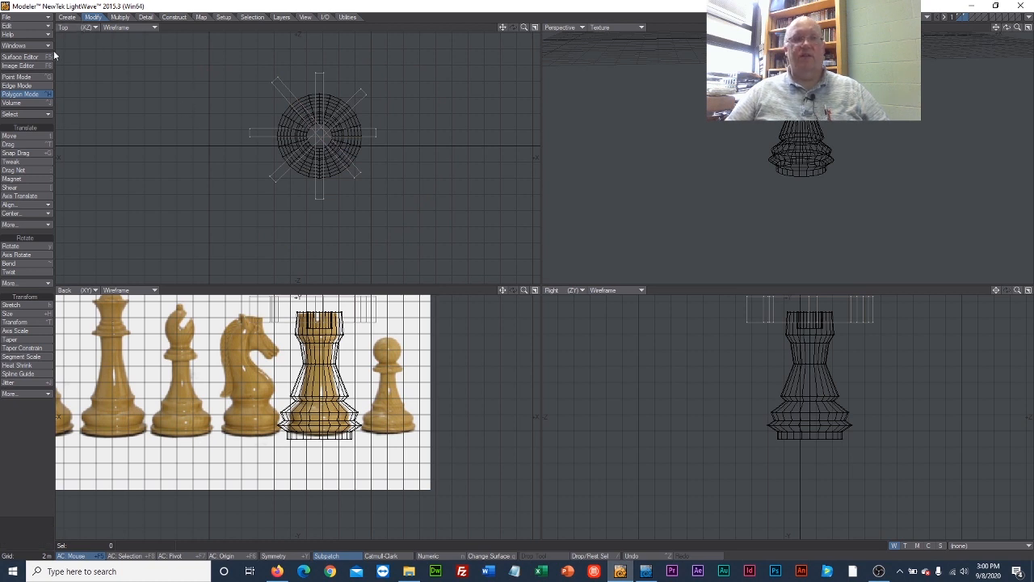
left_click(27, 135)
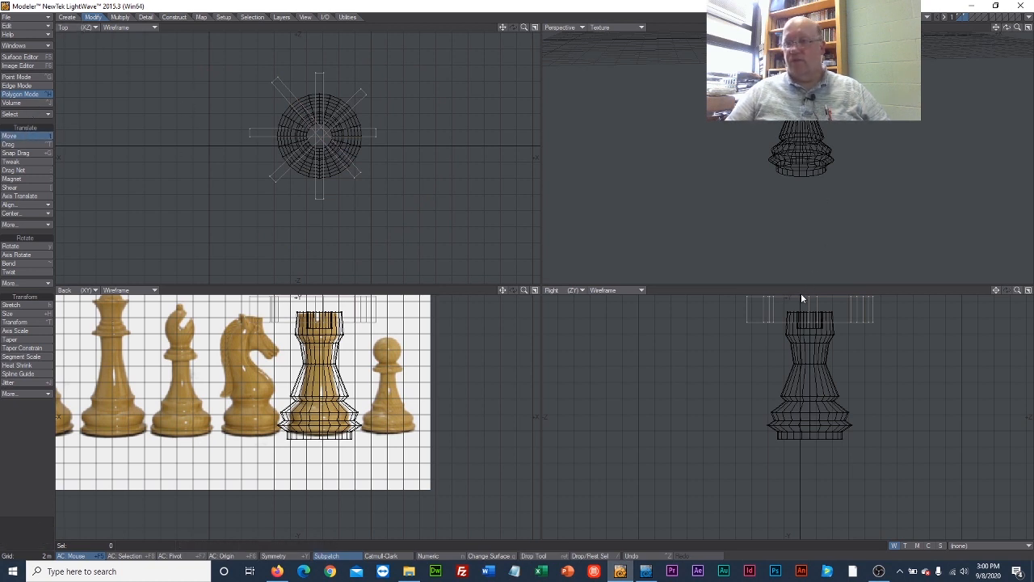
left_click_drag(809, 312, 808, 316)
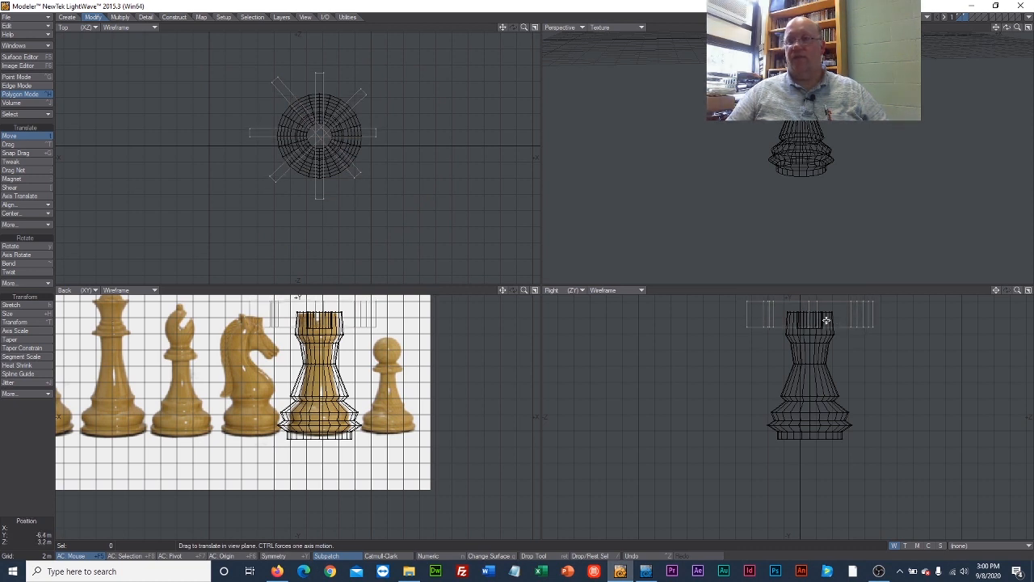
Step: Make the rook the foreground layer with the boxes as background, and cut the crown notches with a Boolean Subtract
left_click(959, 18)
left_click(966, 21)
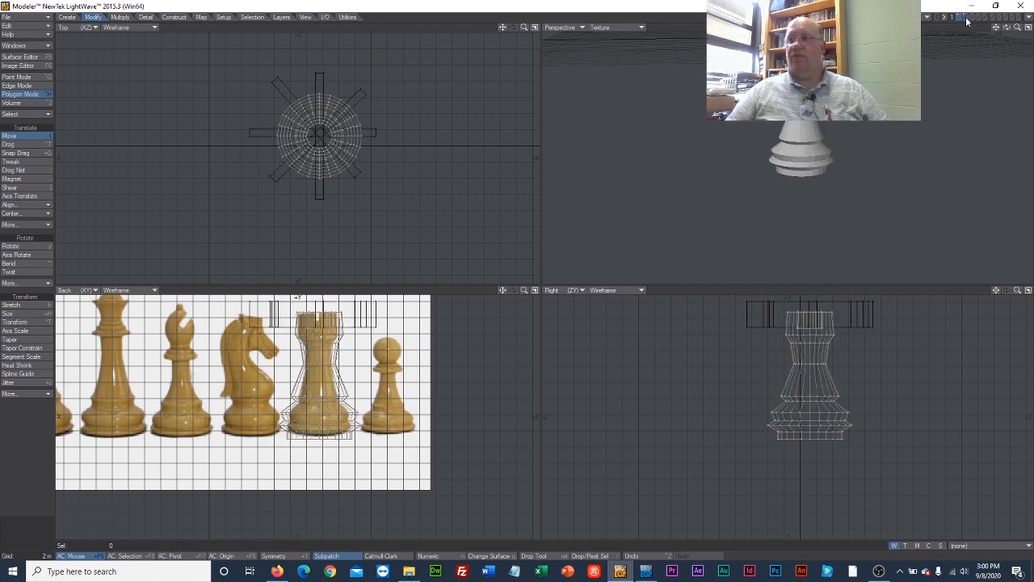
left_click(172, 17)
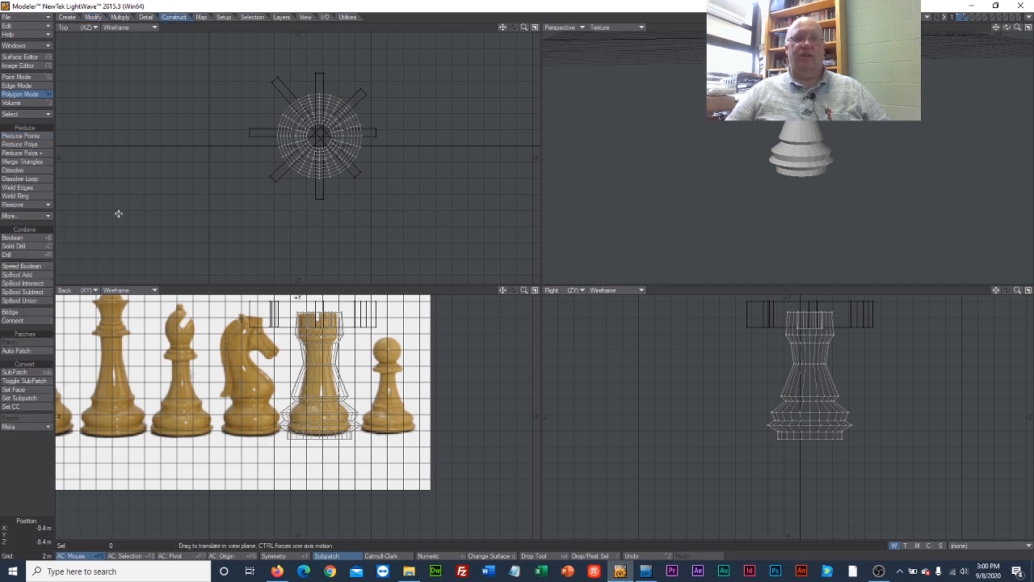
left_click(25, 237)
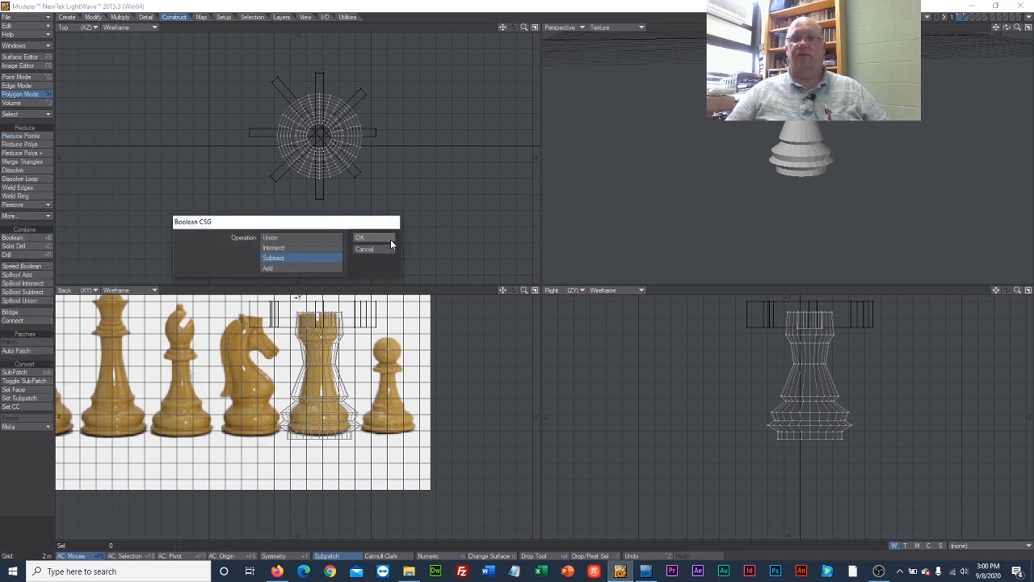
left_click(391, 240)
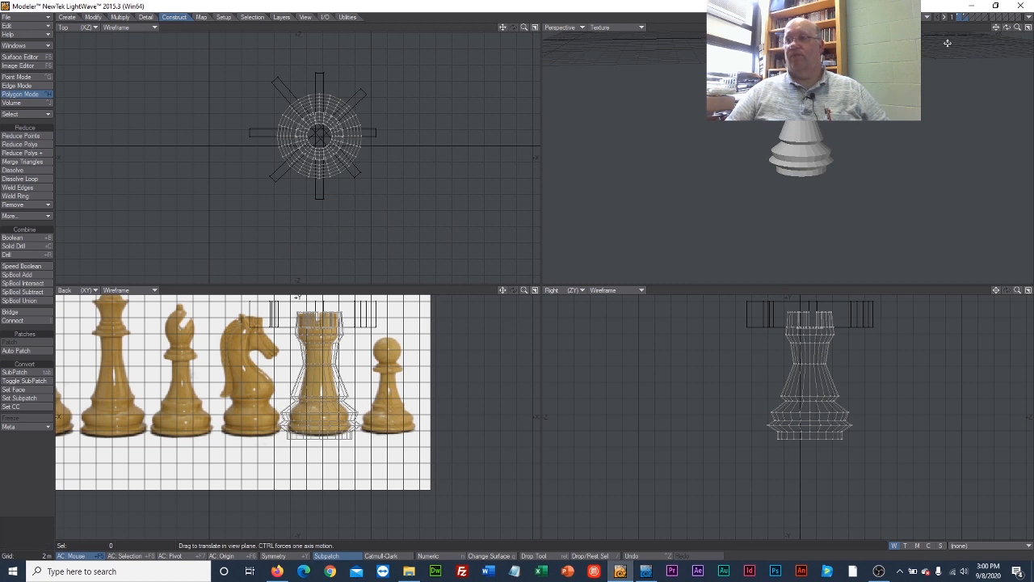
Step: Remove the notch-cutter boxes from the second layer and return the rook's layer to the foreground
left_click(966, 17)
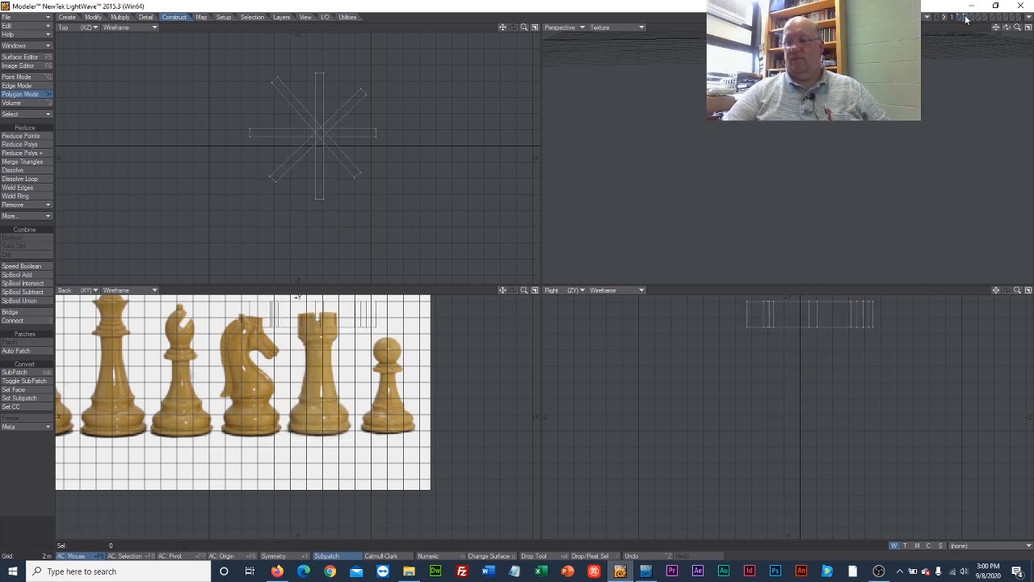
left_click(967, 18)
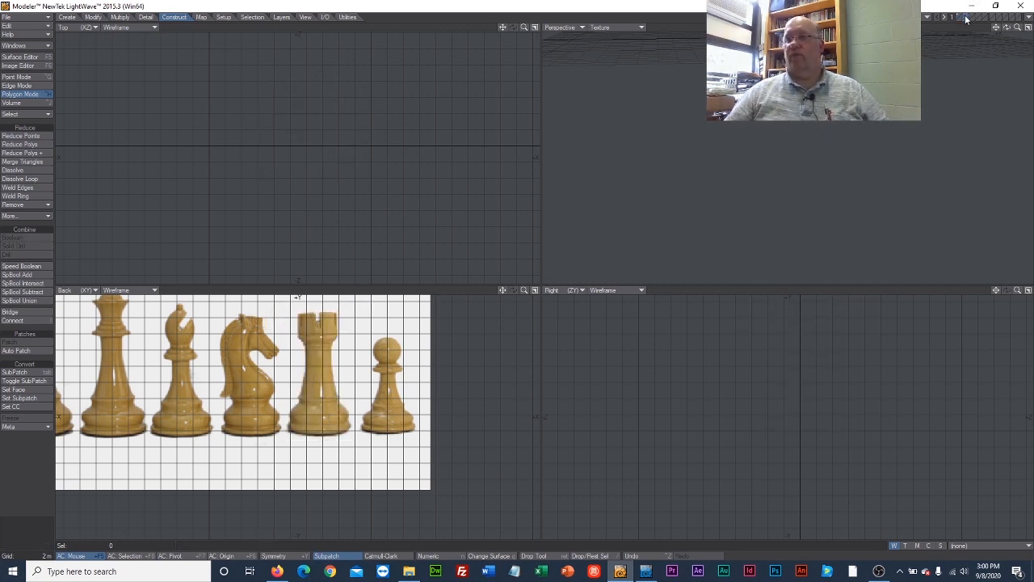
left_click(962, 17)
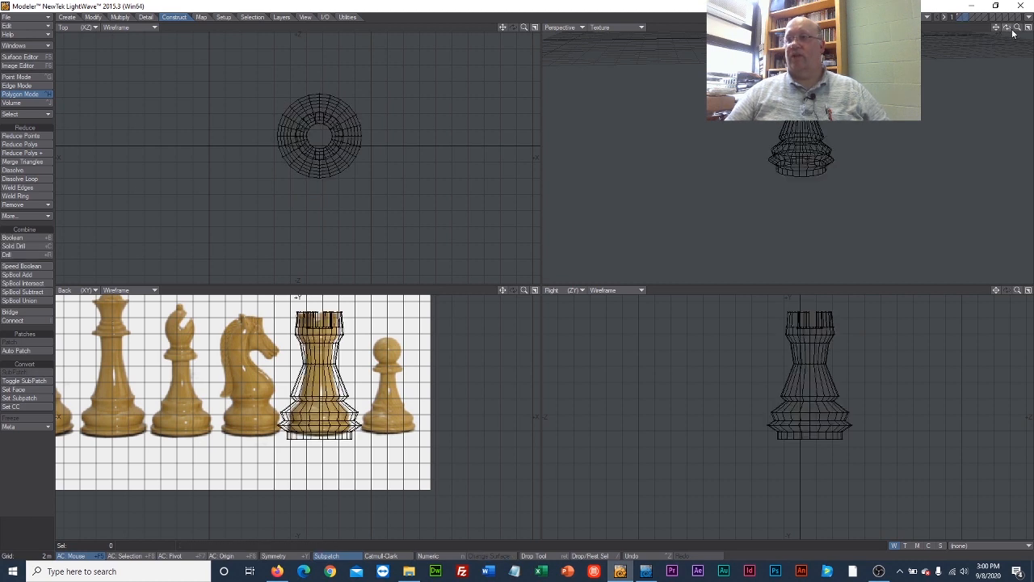
mouse_move(1007, 28)
left_mouse_down()
mouse_move(995, 42)
mouse_move(988, 27)
mouse_move(1000, 32)
mouse_move(988, 40)
mouse_move(1006, 21)
mouse_move(997, 44)
mouse_move(955, 43)
mouse_move(936, 25)
left_mouse_up()
left_click(959, 16)
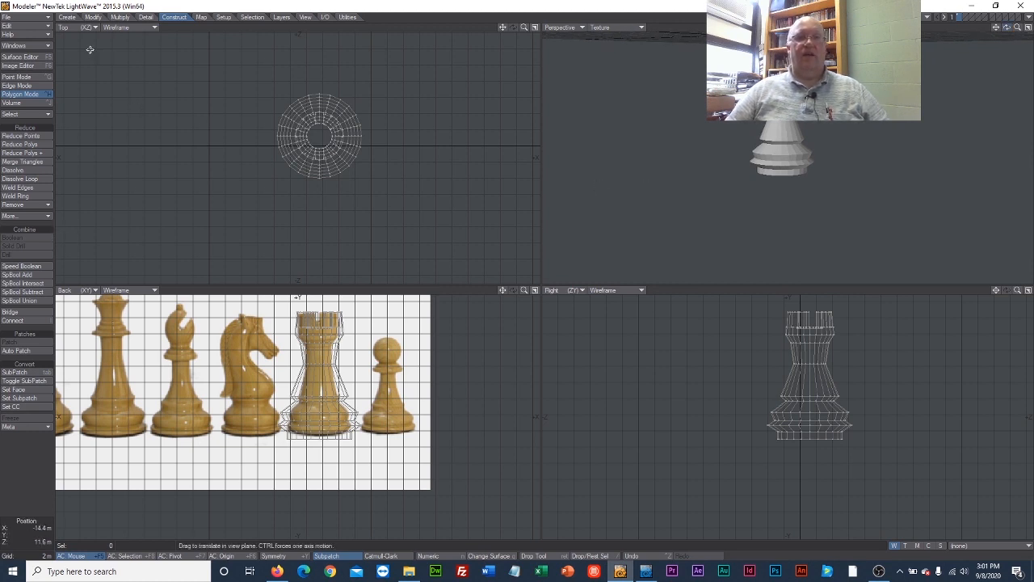
Step: Move the rook in the Top view so that its centre sits on the origin
key("t")
mouse_move(318, 76)
left_mouse_down()
mouse_move(307, 76)
mouse_move(316, 76)
left_mouse_up()
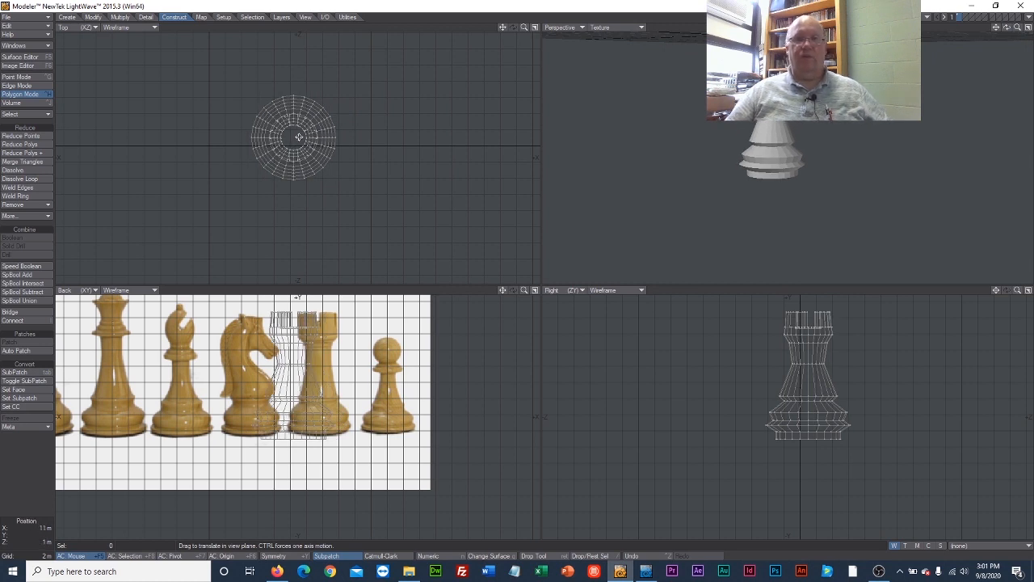
left_click_drag(299, 139, 215, 134)
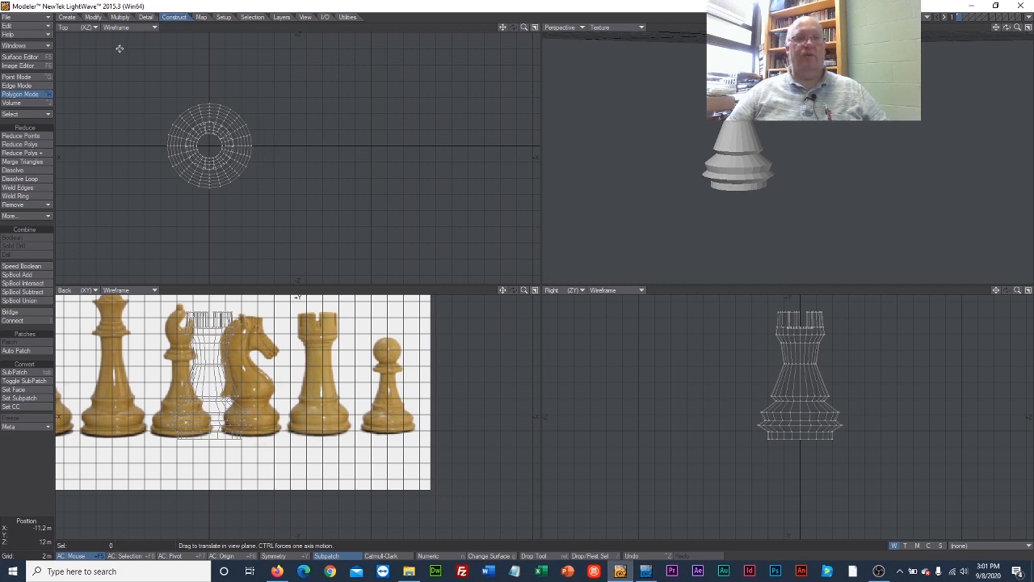
Step: Select all of the rook's polygons, copy them and paste the copy into the empty second layer
left_click(94, 17)
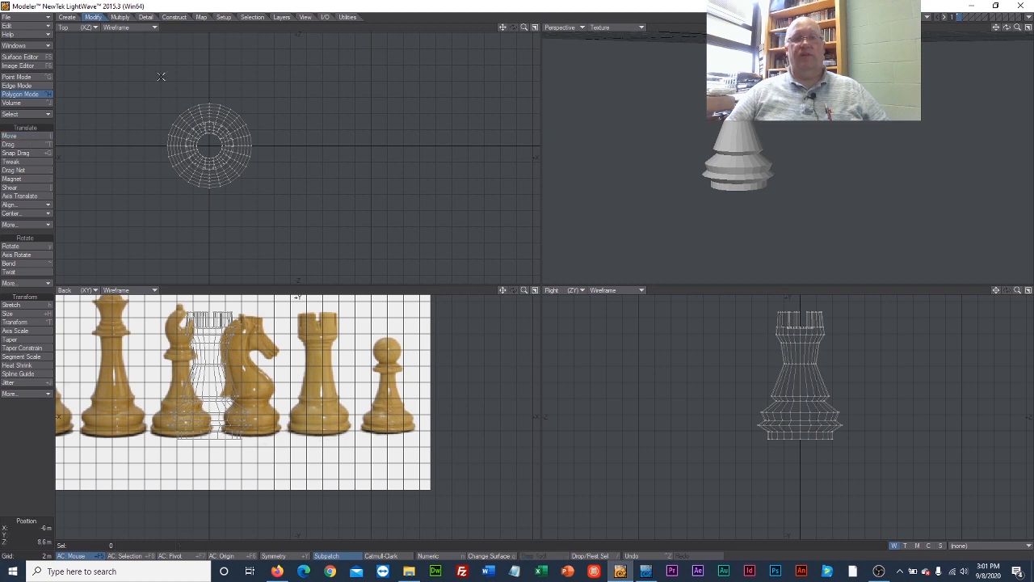
mouse_move(160, 79)
right_mouse_down()
mouse_move(322, 199)
mouse_move(162, 76)
right_mouse_up()
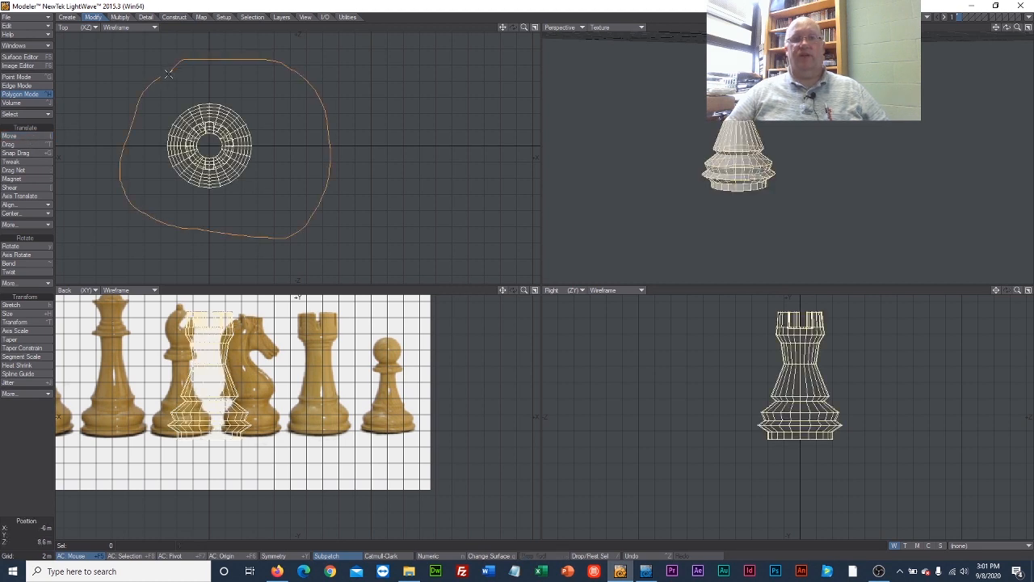
left_click(27, 27)
left_click(30, 22)
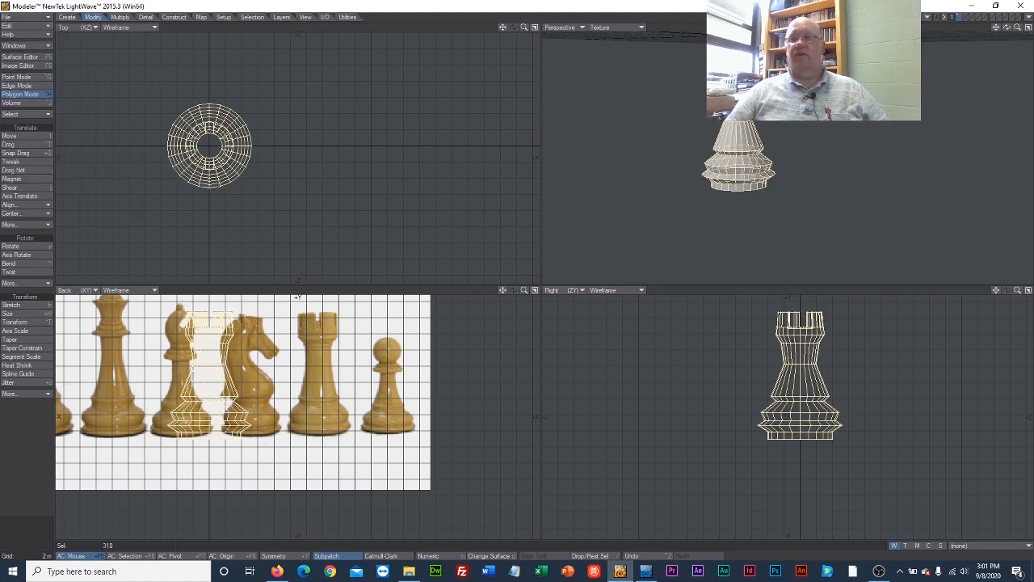
left_click(968, 18)
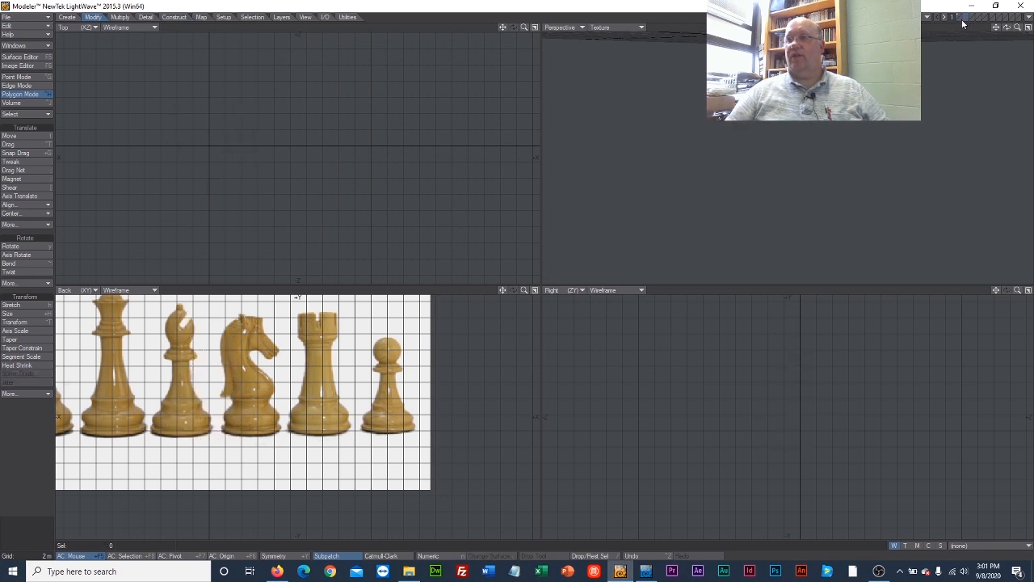
key("ctrl+v")
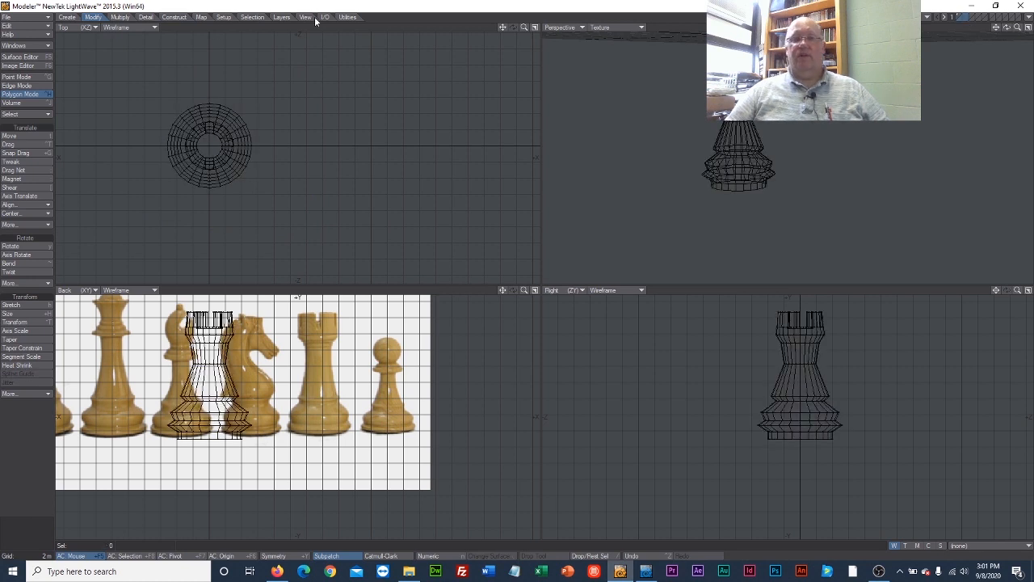
left_click(38, 26)
left_click(39, 34)
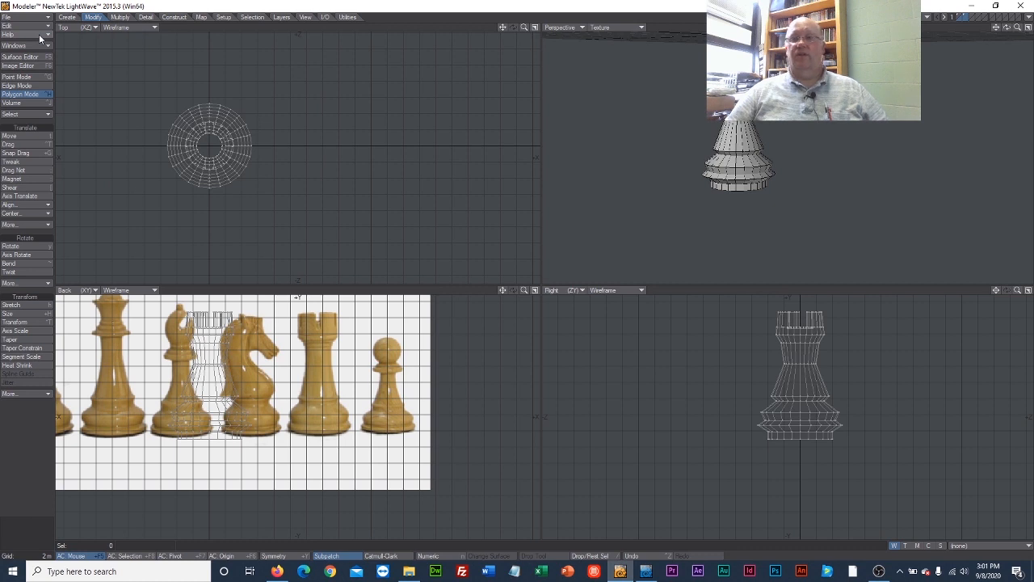
Step: Select all polygons of the rook in the first layer and assign them a new surface named White_p
left_click(959, 15)
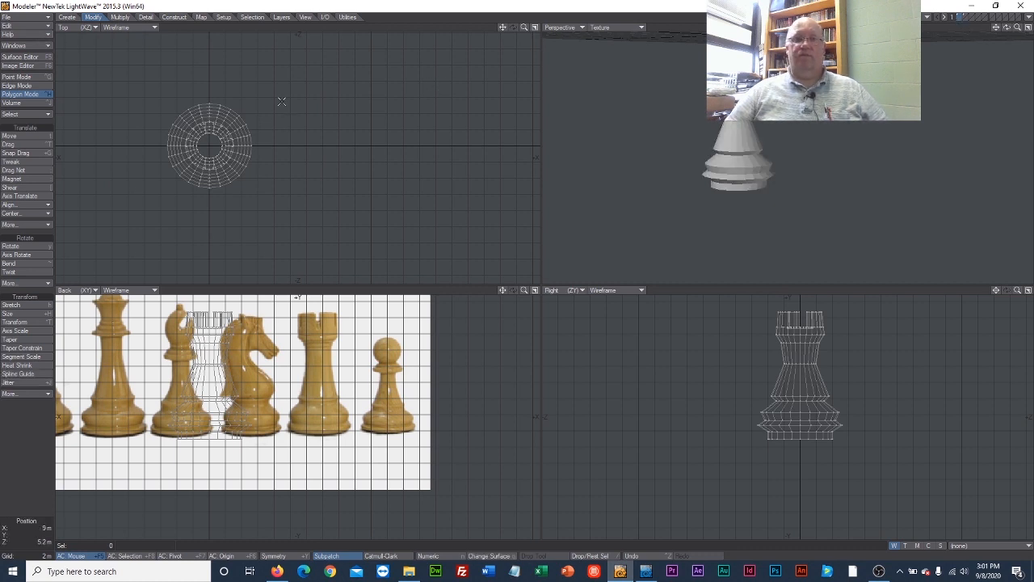
mouse_move(282, 96)
right_mouse_down()
mouse_move(239, 72)
mouse_move(120, 165)
mouse_move(291, 180)
mouse_move(267, 90)
right_mouse_up()
type("q")
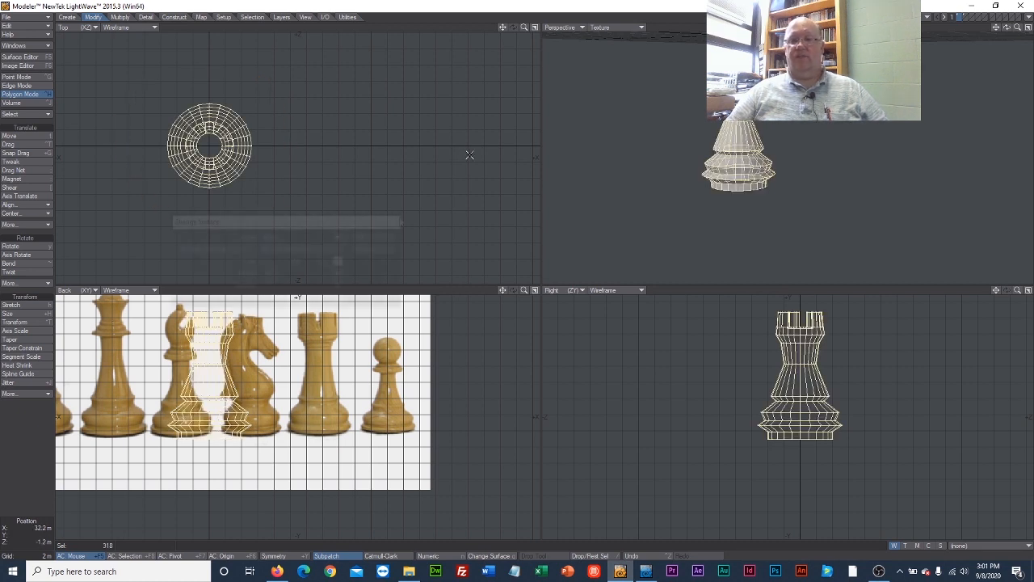
type("Whi")
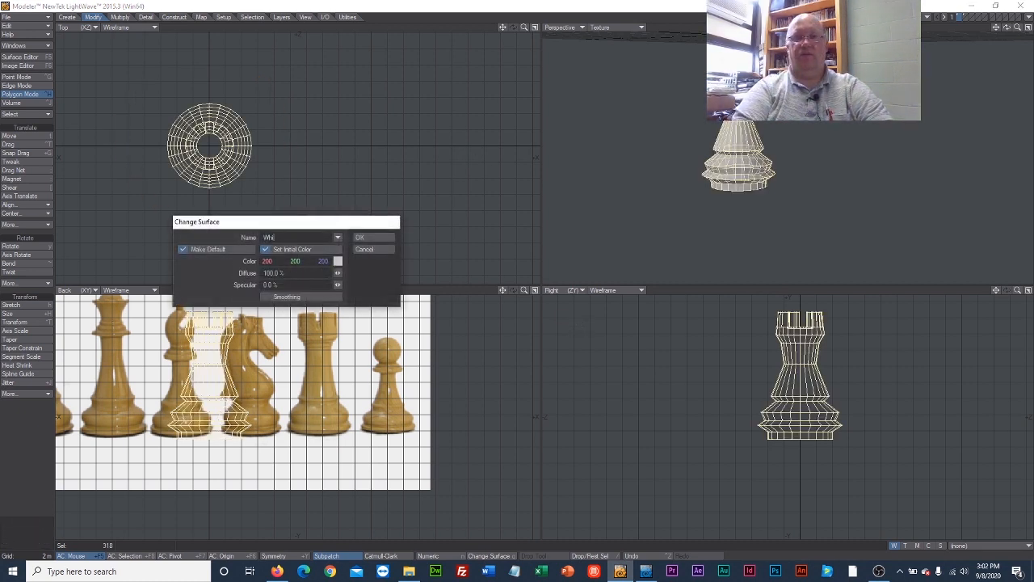
type("te_")
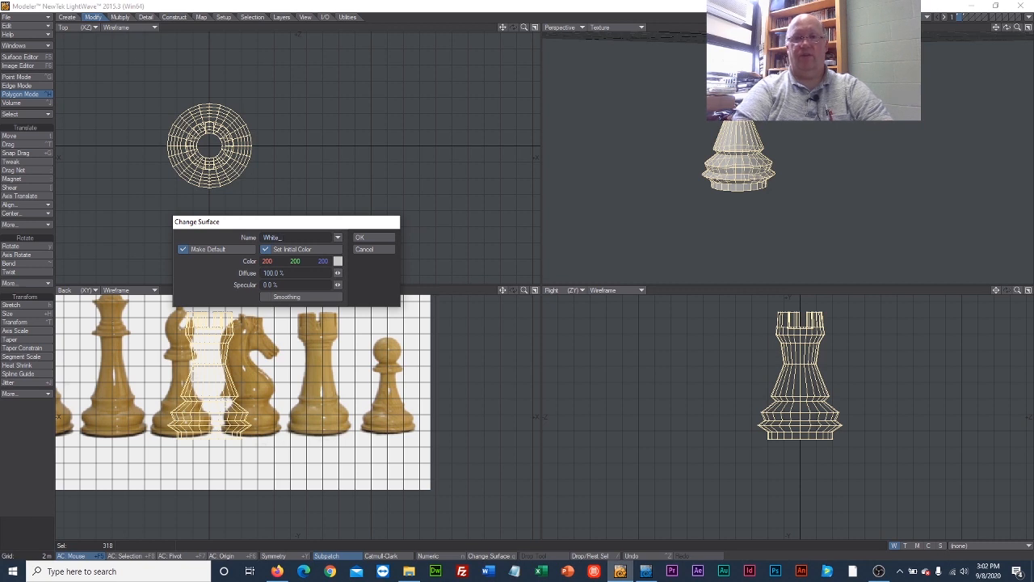
type("pl")
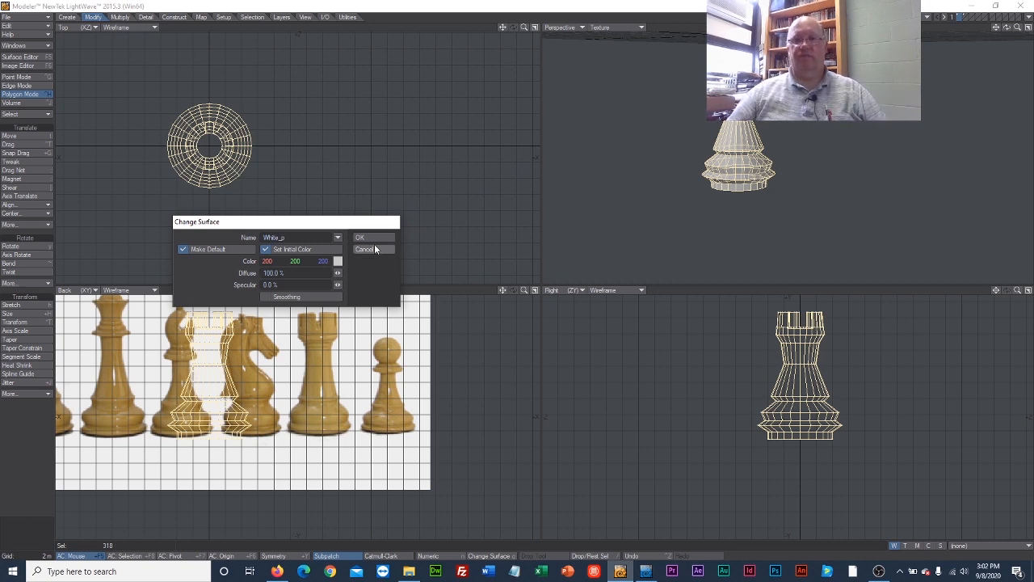
left_click(371, 237)
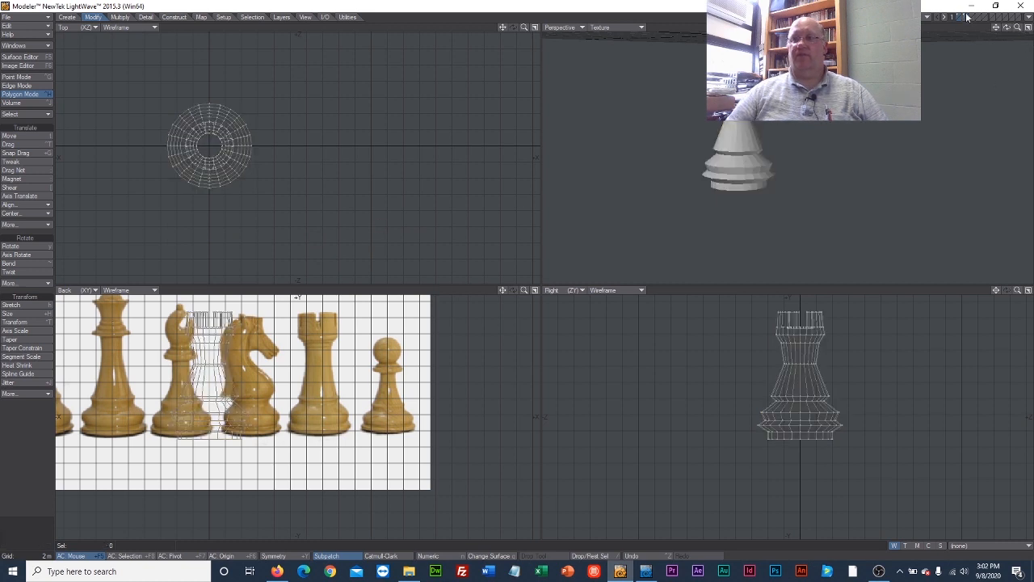
Step: Assign a new surface named black_p to all polygons of the rook copy in the second layer
type("qble")
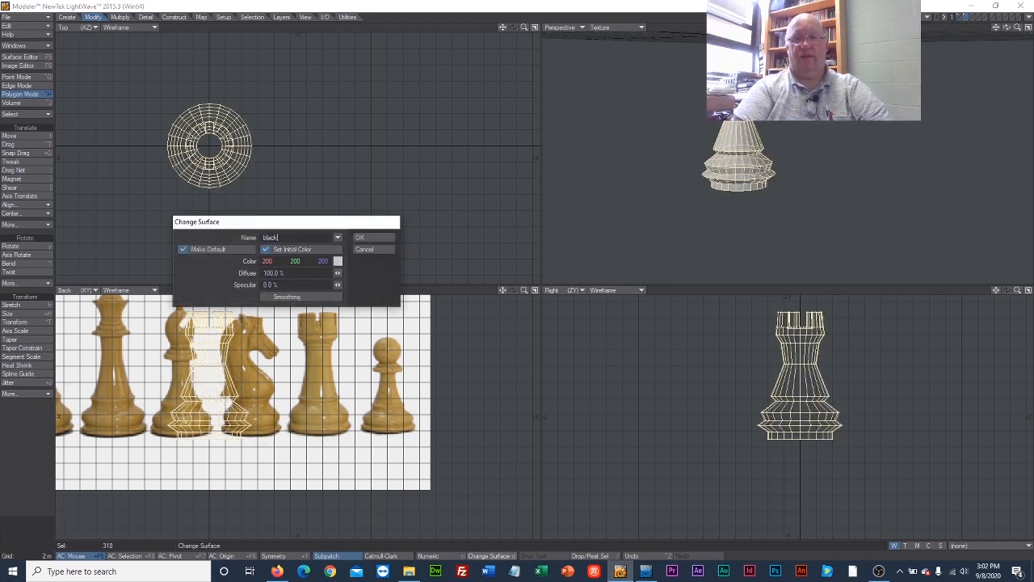
type("ck_p")
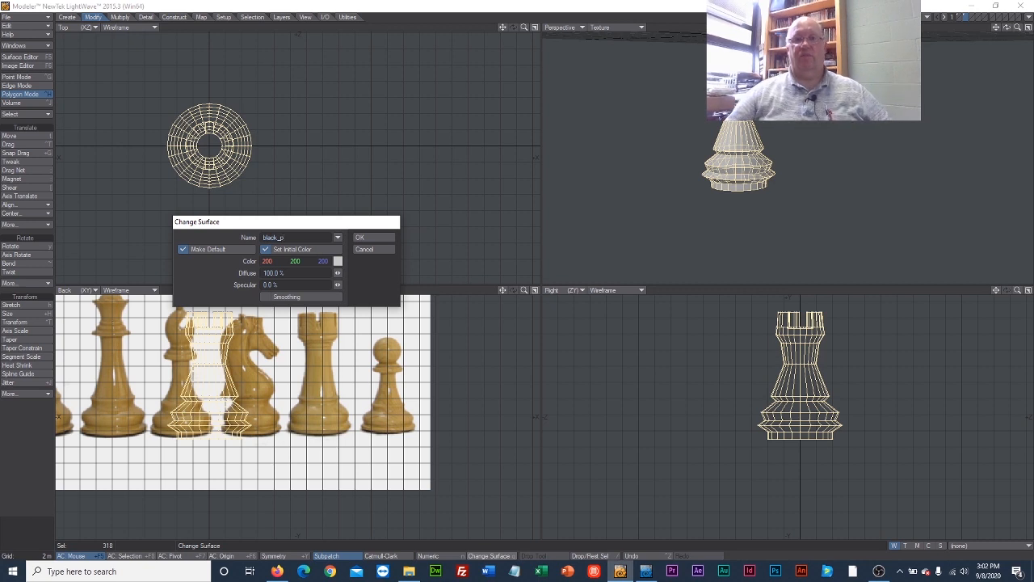
left_click(383, 238)
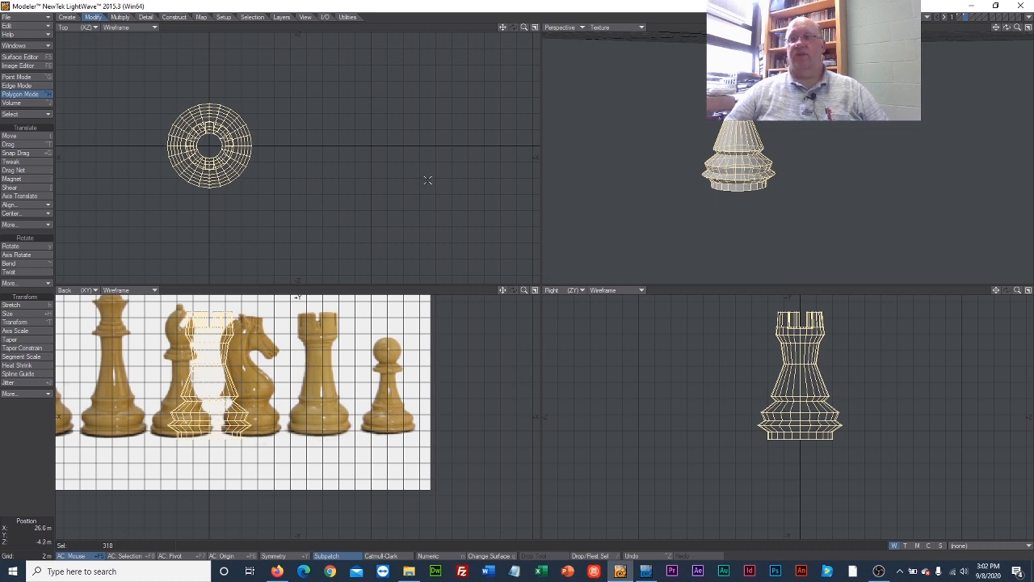
Step: Save the two-layer rook object under the new name Chess_royalty.lwo in the week5 folder
left_click(47, 20)
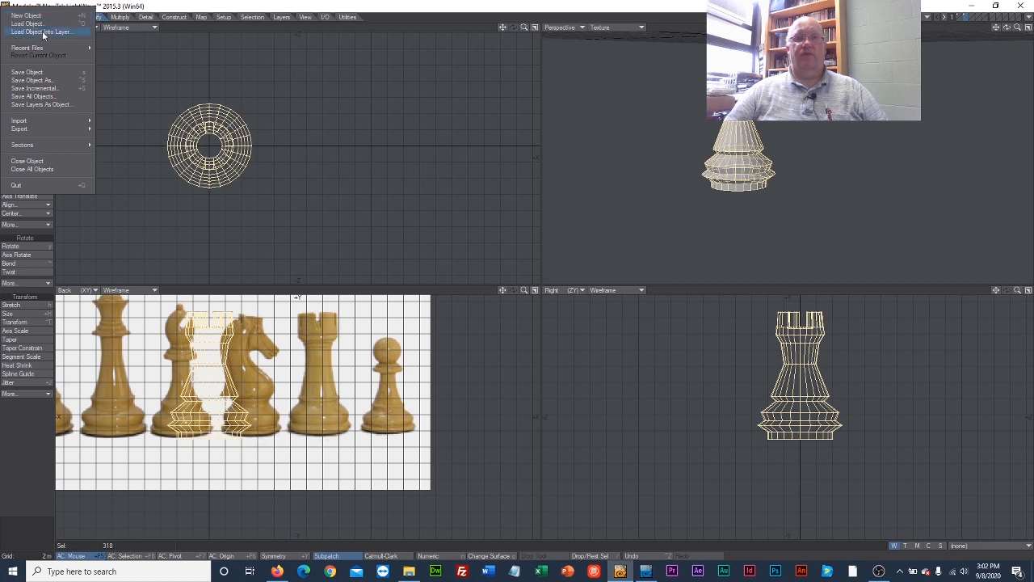
left_click(43, 79)
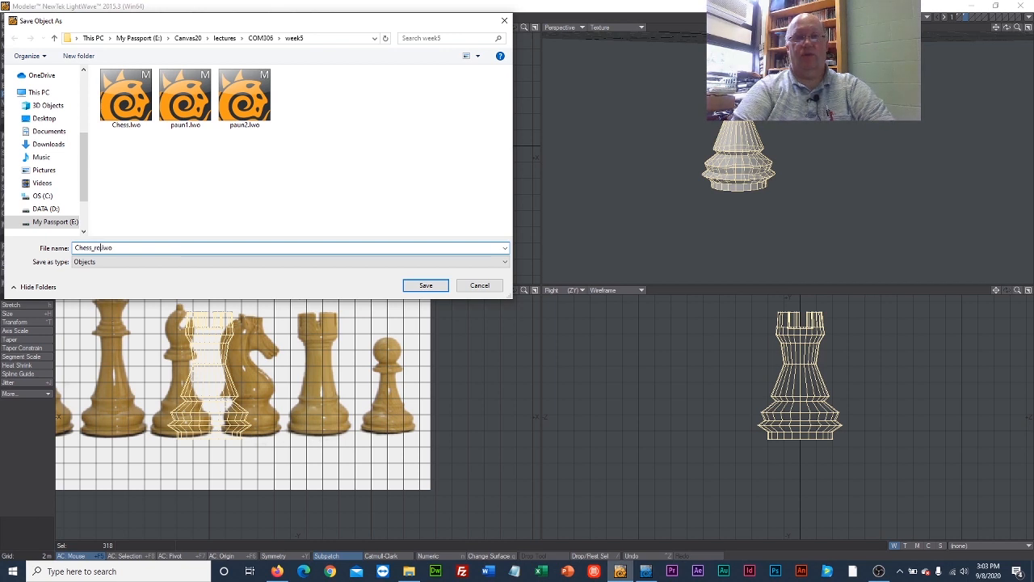
type("_royal")
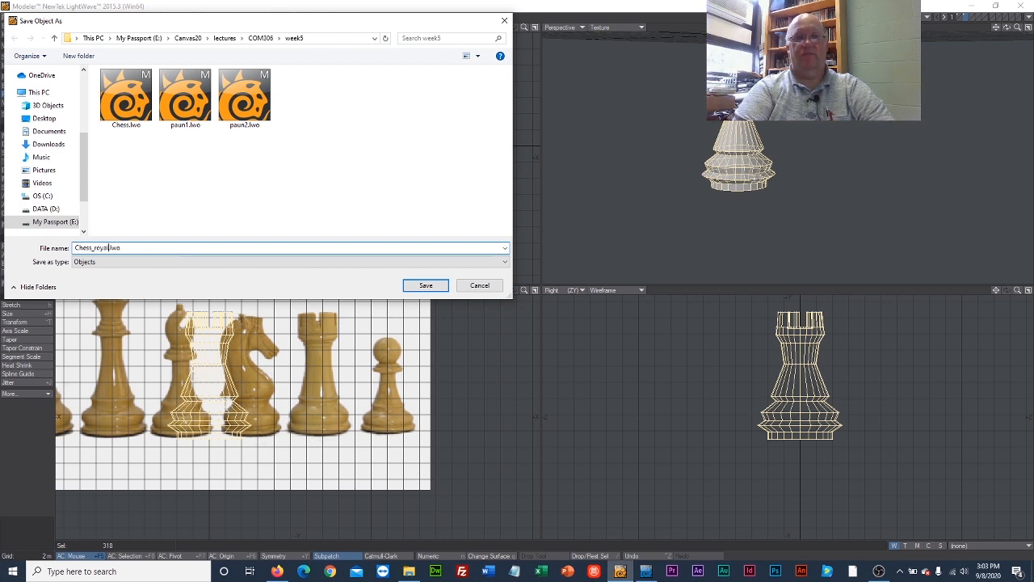
type("ty")
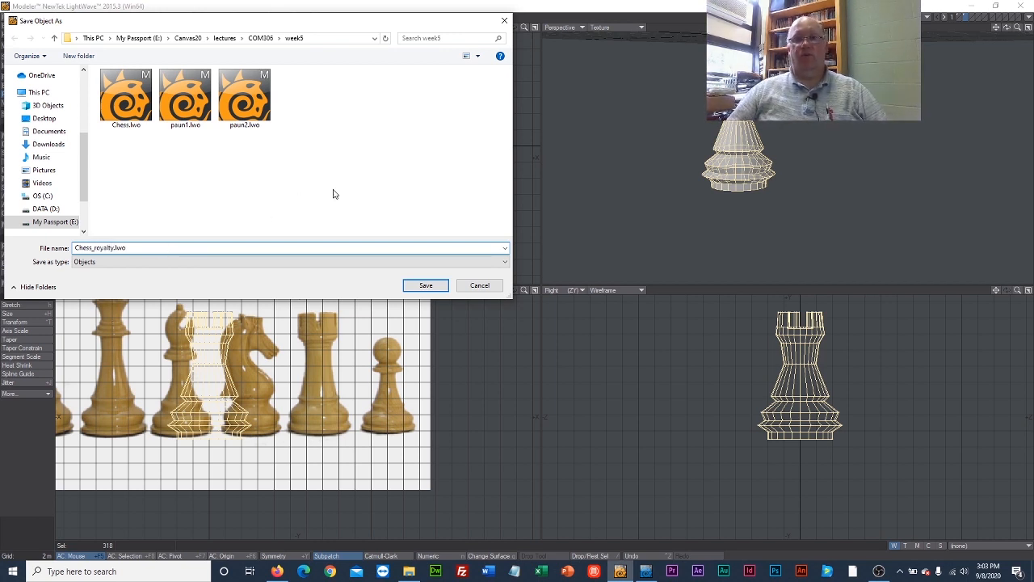
left_click(435, 285)
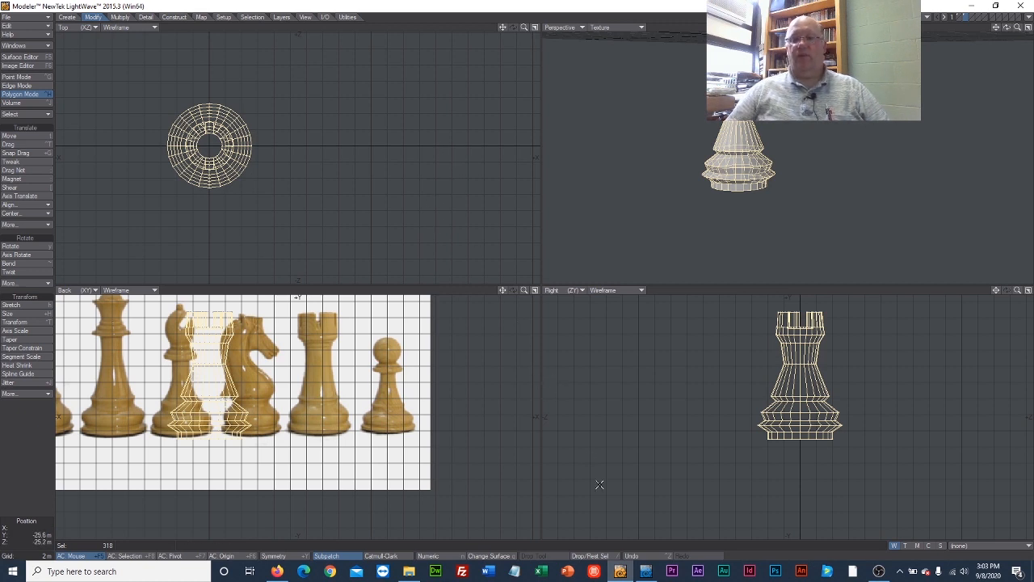
Step: Switch to LightWave Layout and load the Chess_royalty.lwo object into the chess scene
left_click(647, 571)
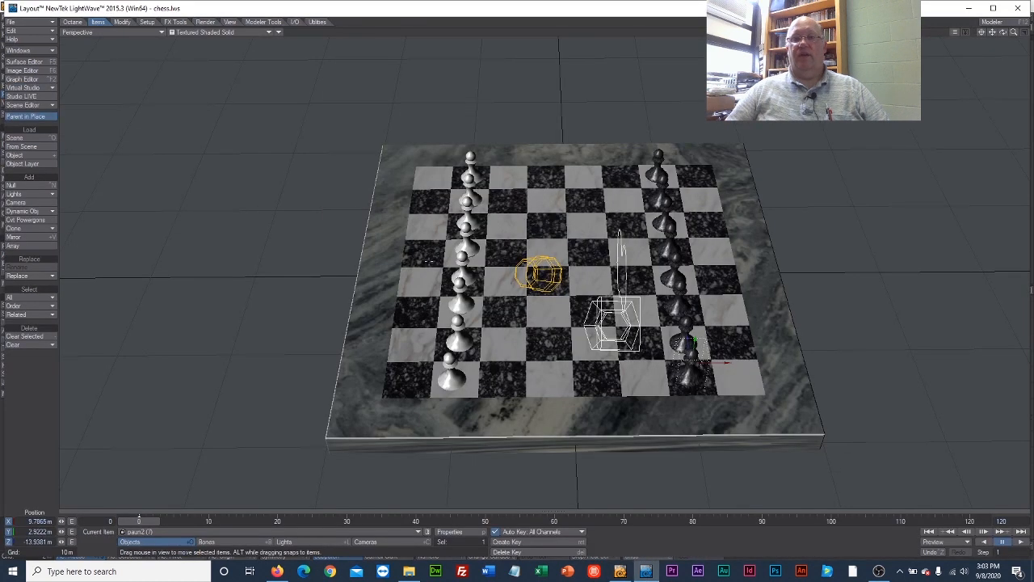
left_click(25, 22)
mouse_move(81, 22)
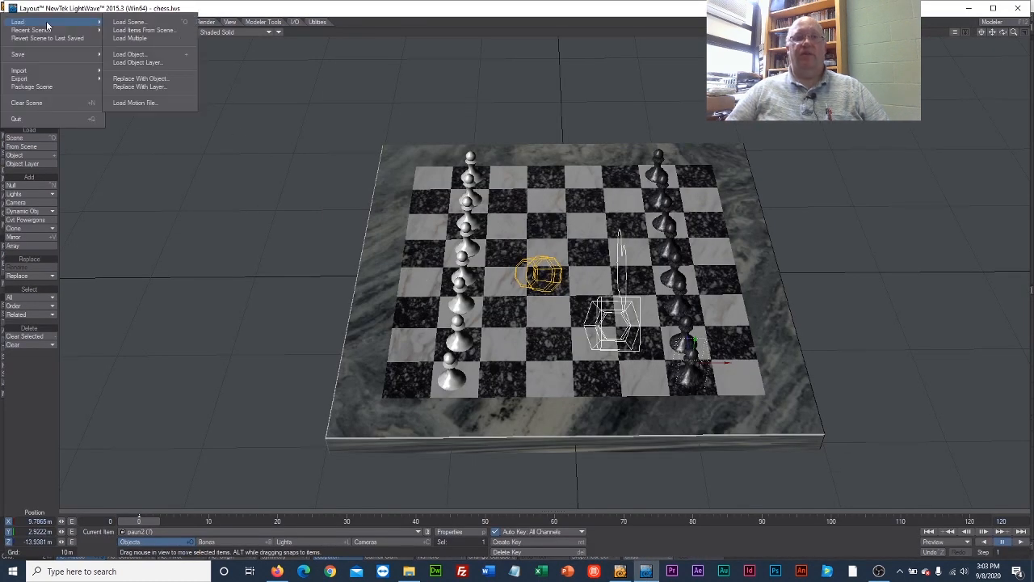
left_click(142, 54)
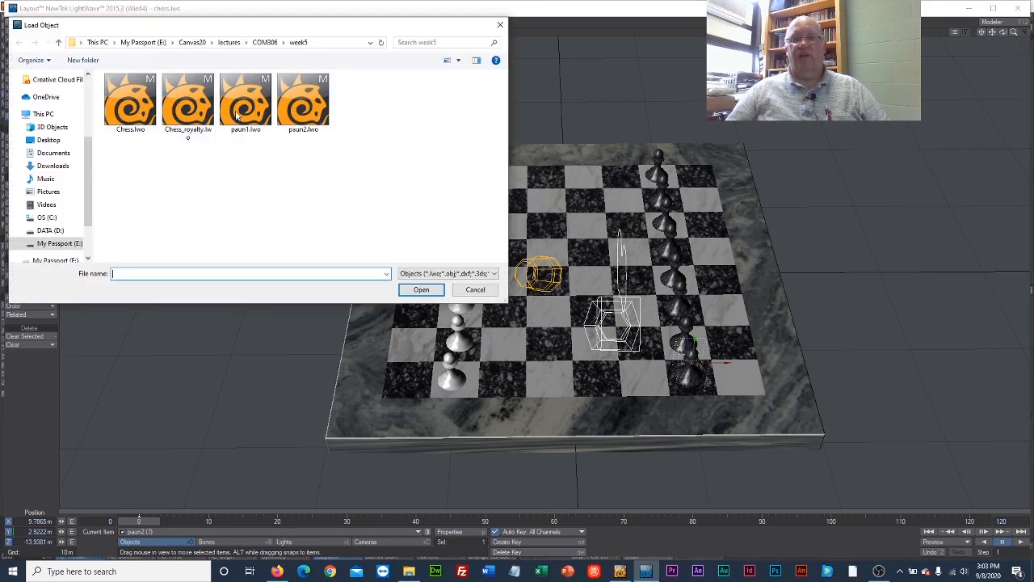
left_click(188, 101)
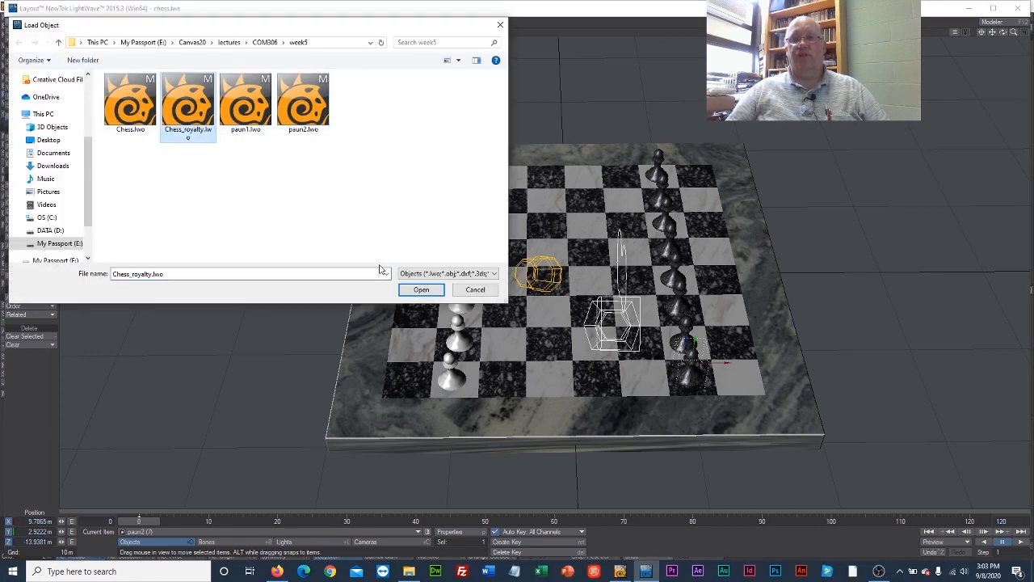
left_click(421, 290)
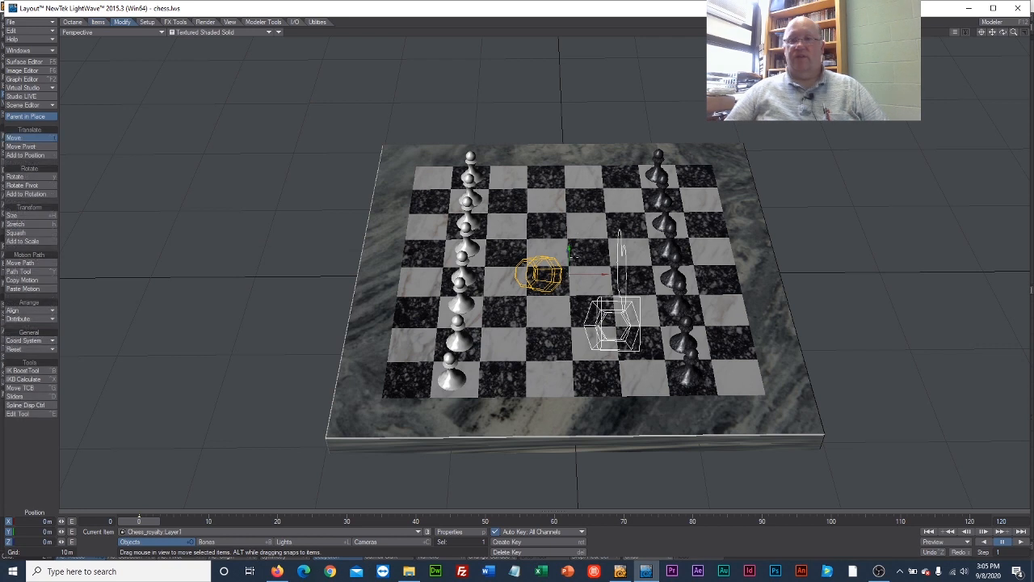
left_click_drag(570, 254, 573, 45)
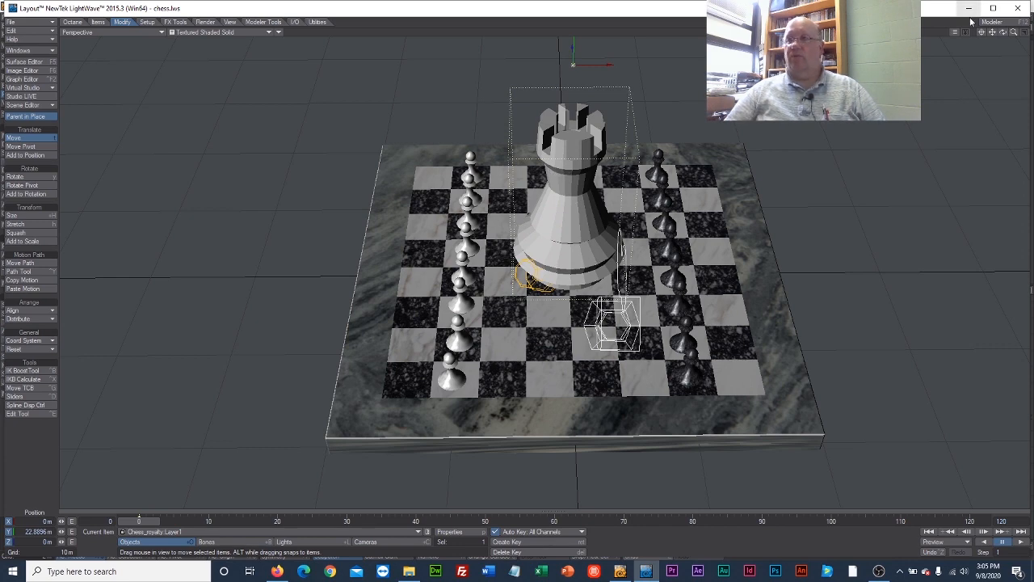
mouse_move(1003, 32)
left_mouse_down()
mouse_move(1002, 10)
mouse_move(1001, 68)
mouse_move(1003, 35)
left_mouse_up()
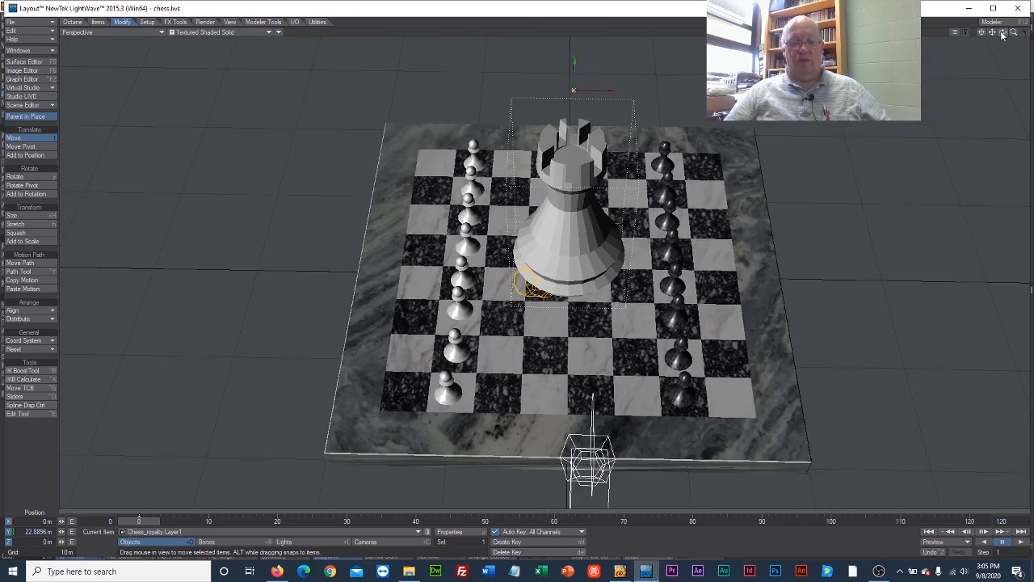
key("ctrl+z")
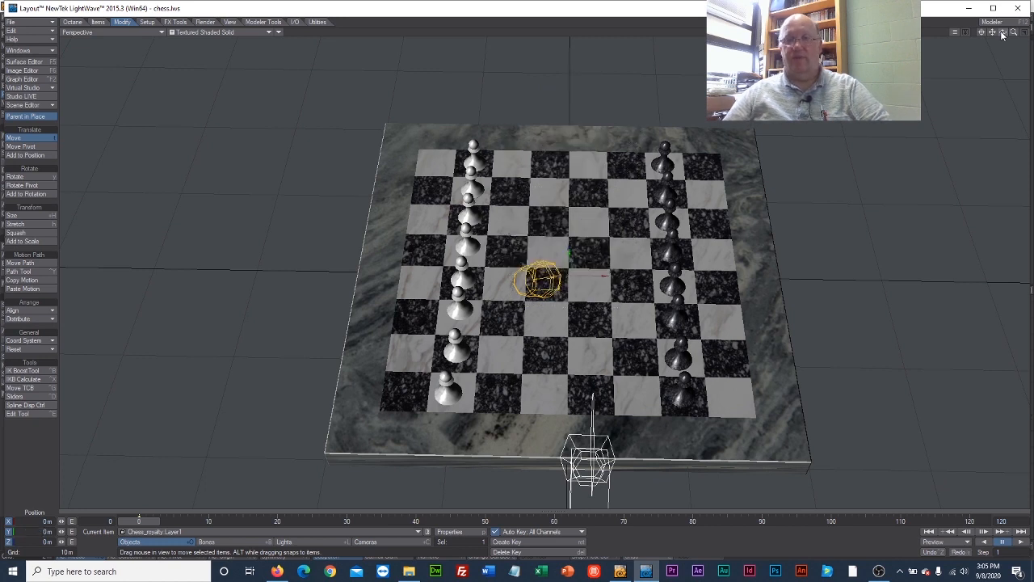
Step: Select both Chess_royalty layers together and raise them to about 21 m on Y, above the chessboard
left_click(427, 533)
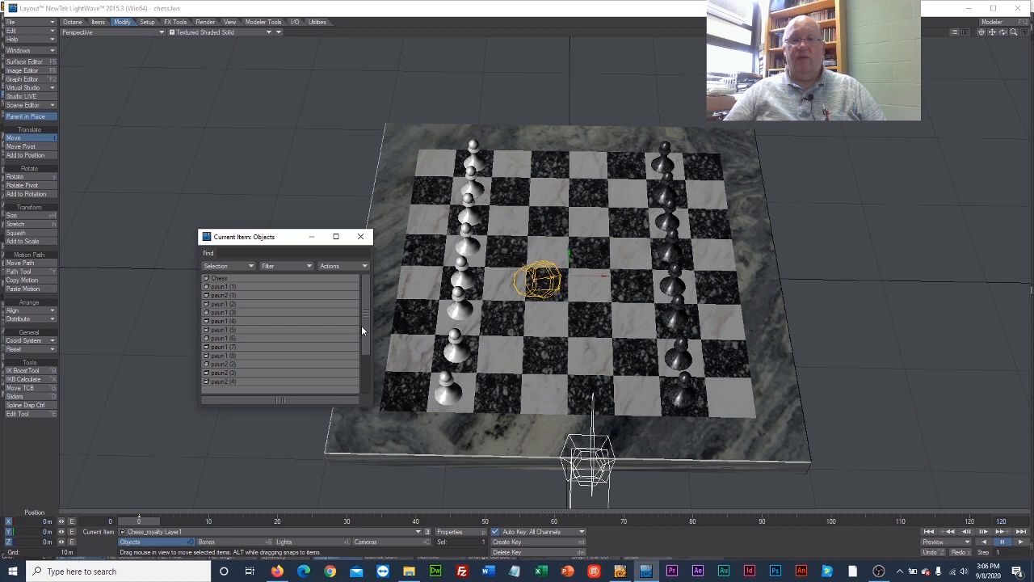
scroll(361, 362, "down", 2)
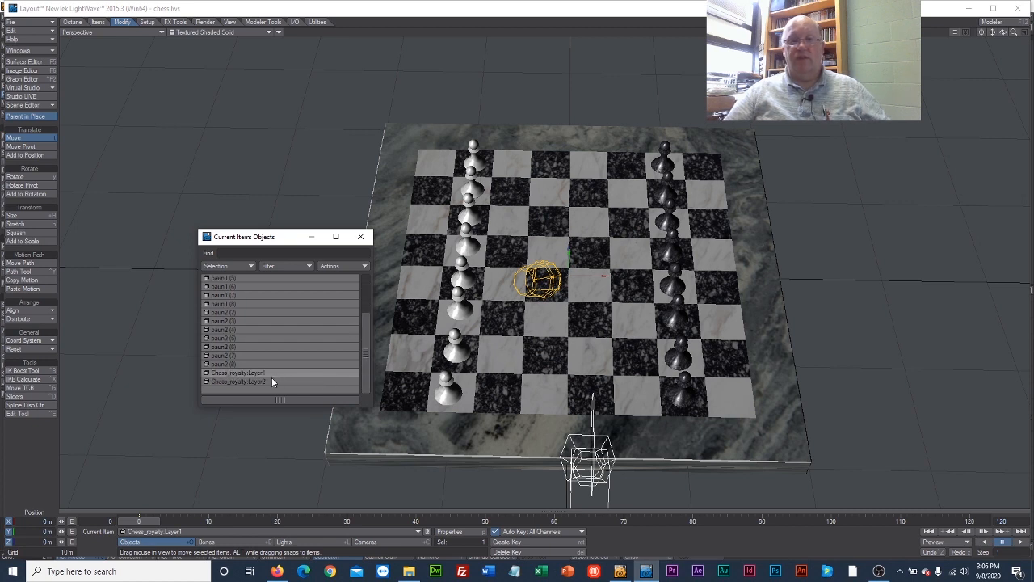
left_click(271, 382)
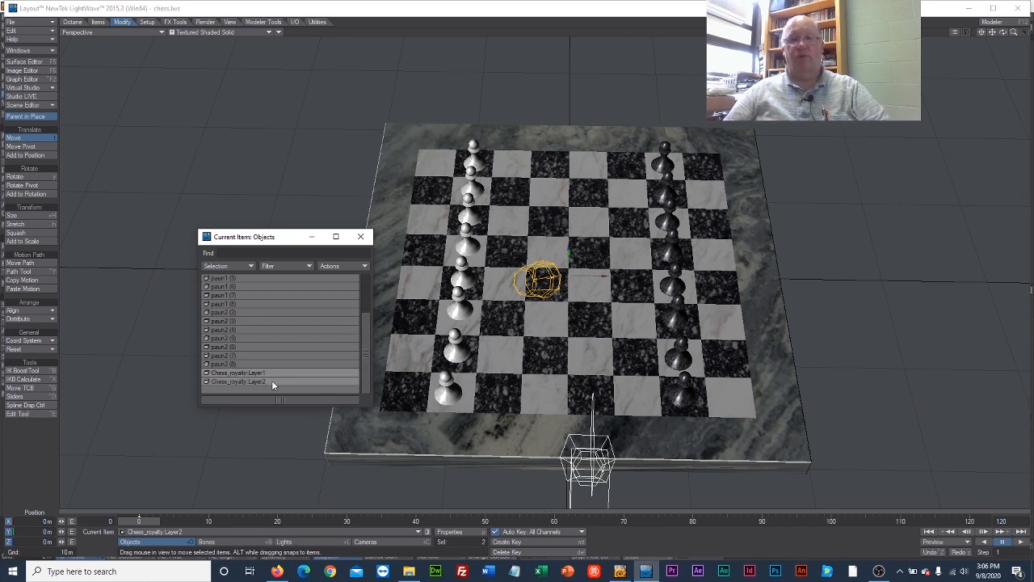
left_click_drag(569, 253, 573, 90)
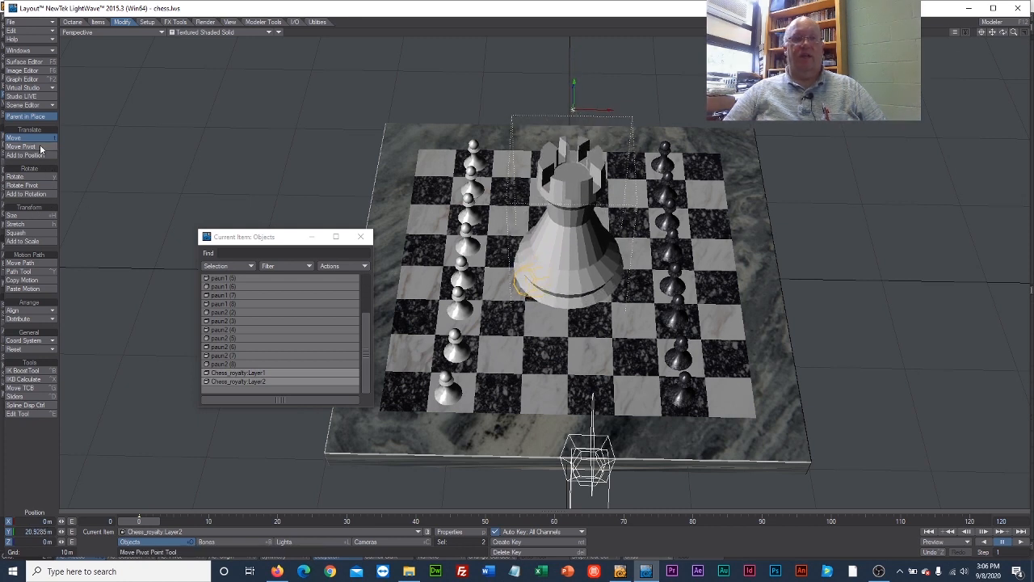
Step: Scale both rook layers down to about 0.23 and move them onto the board's outer column behind the white pawns
left_click(32, 215)
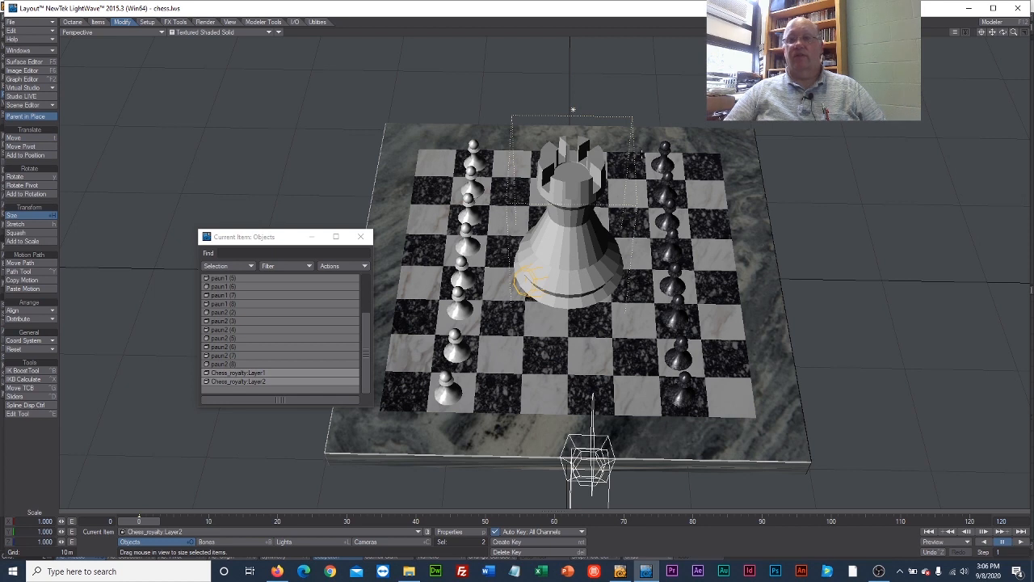
left_click_drag(642, 154, 465, 156)
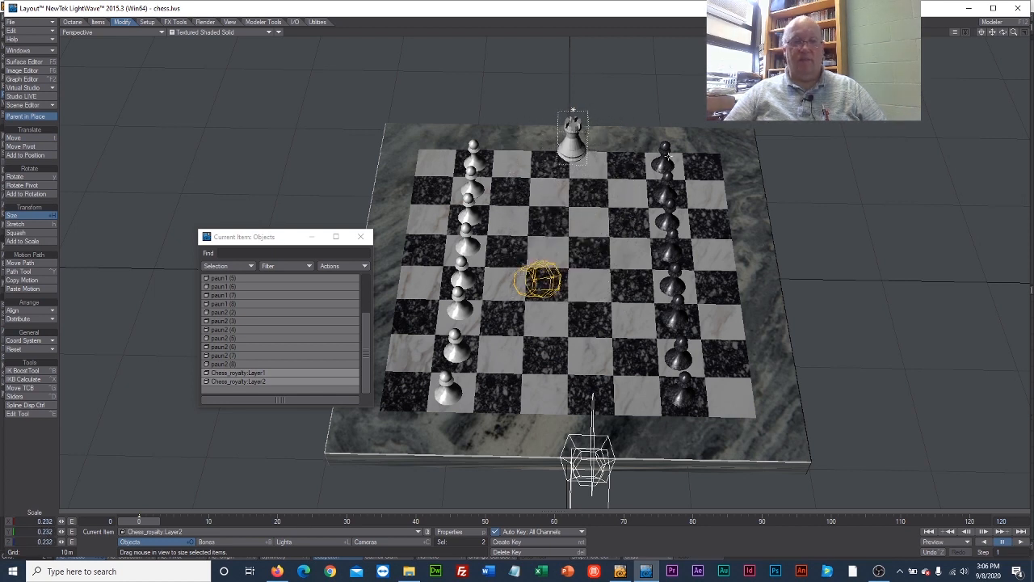
left_click(23, 138)
left_click_drag(572, 142, 407, 274)
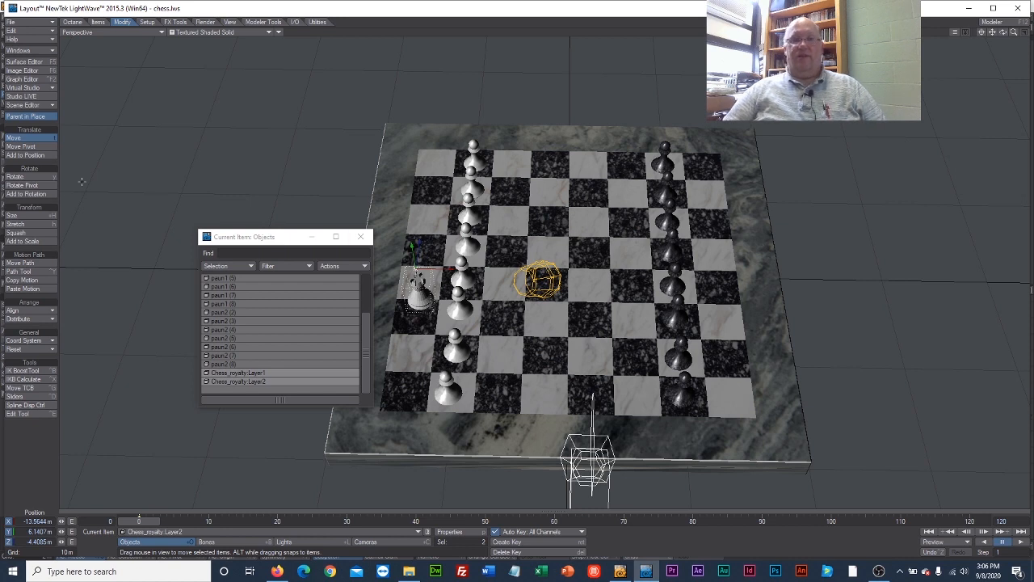
Step: Enlarge both rook layers to a scale of about 0.34 and stand them on the far corner square behind the white pawns
left_click(19, 215)
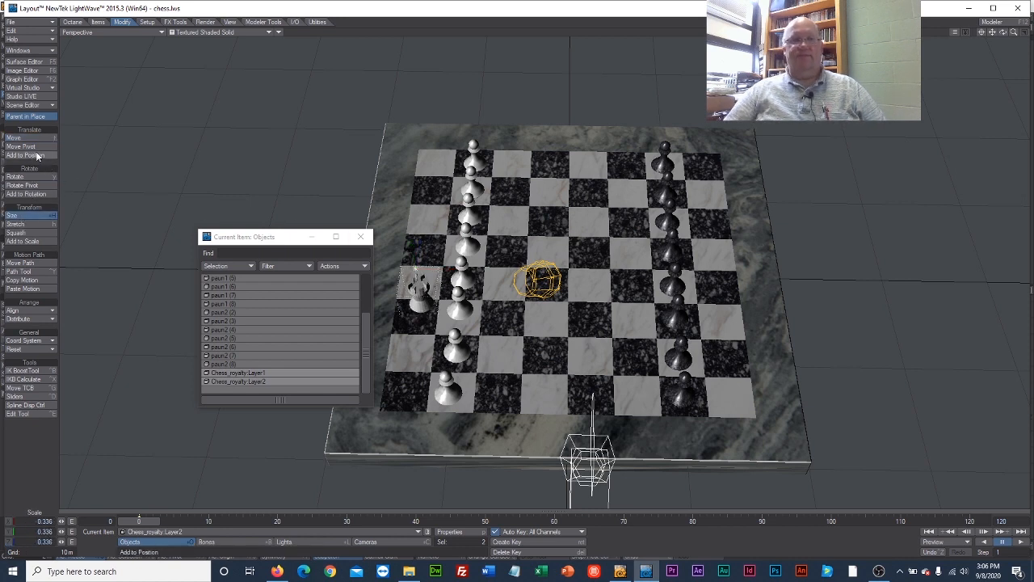
left_click(14, 137)
left_click_drag(412, 249, 411, 234)
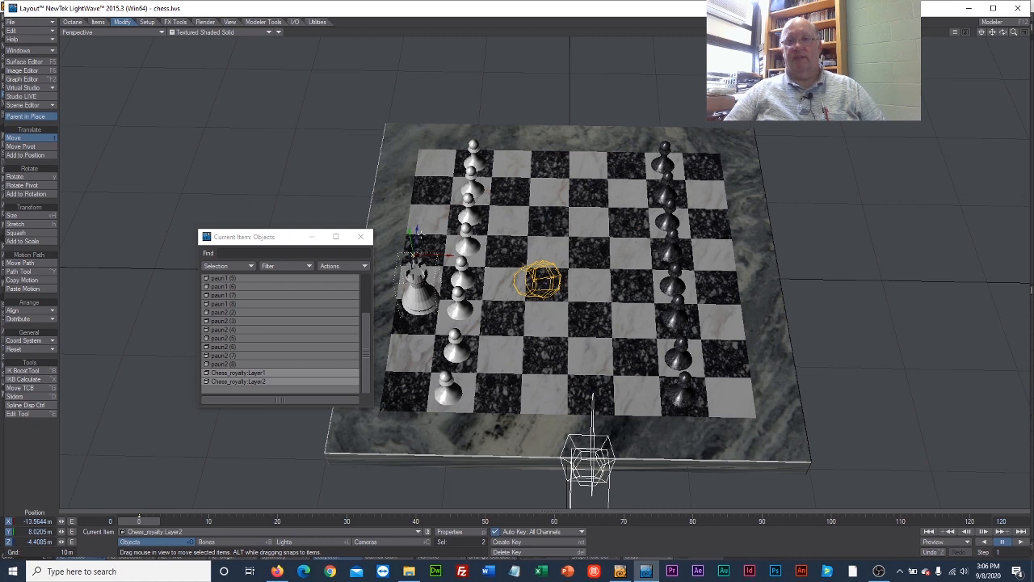
left_click_drag(411, 235, 429, 91)
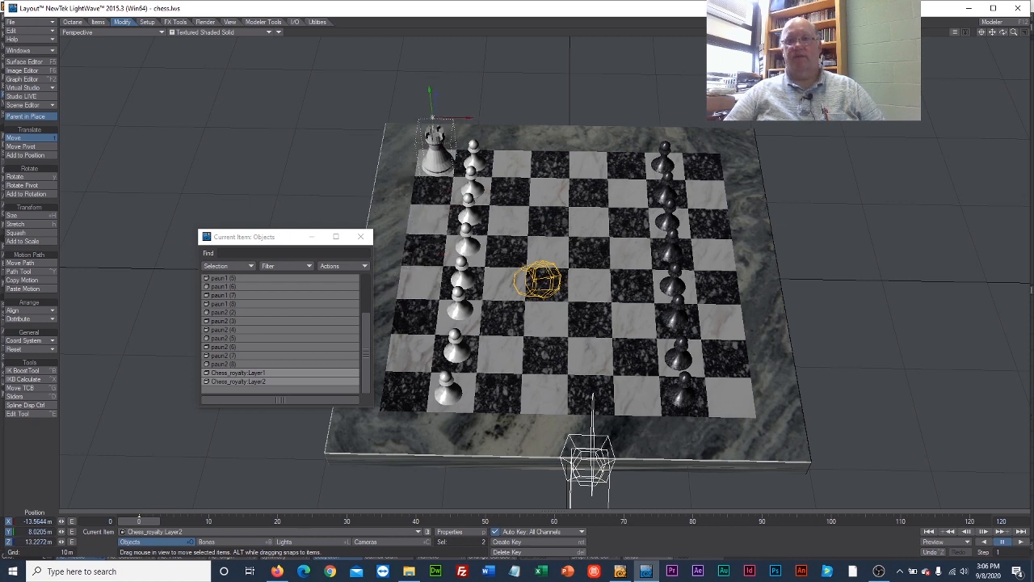
left_click_drag(471, 119, 473, 121)
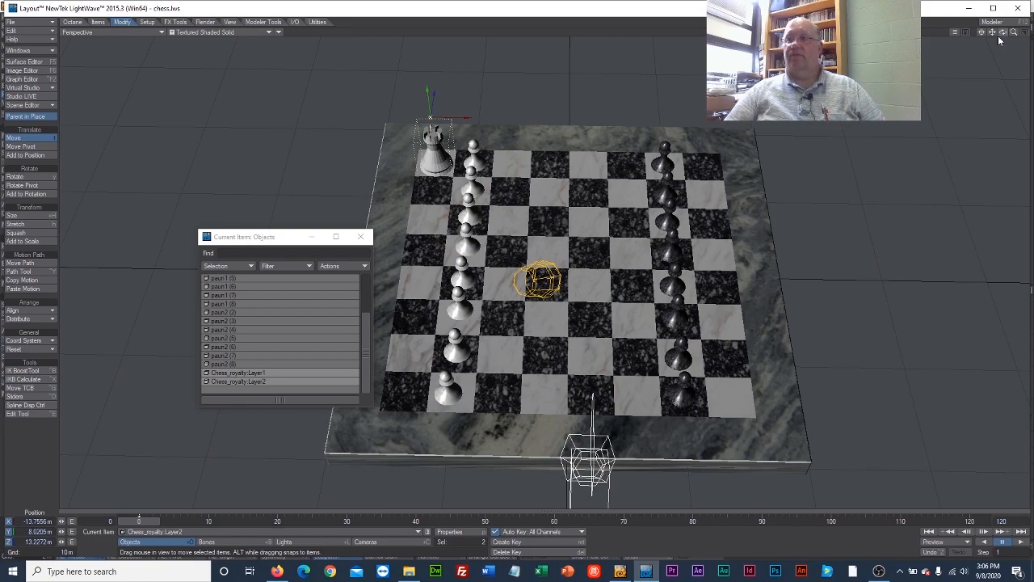
Step: Select only the Chess_royalty Layer2 rook and move it to the far corner square behind the black pawns, at about 7.8 m height
left_click_drag(1004, 32, 1015, 10)
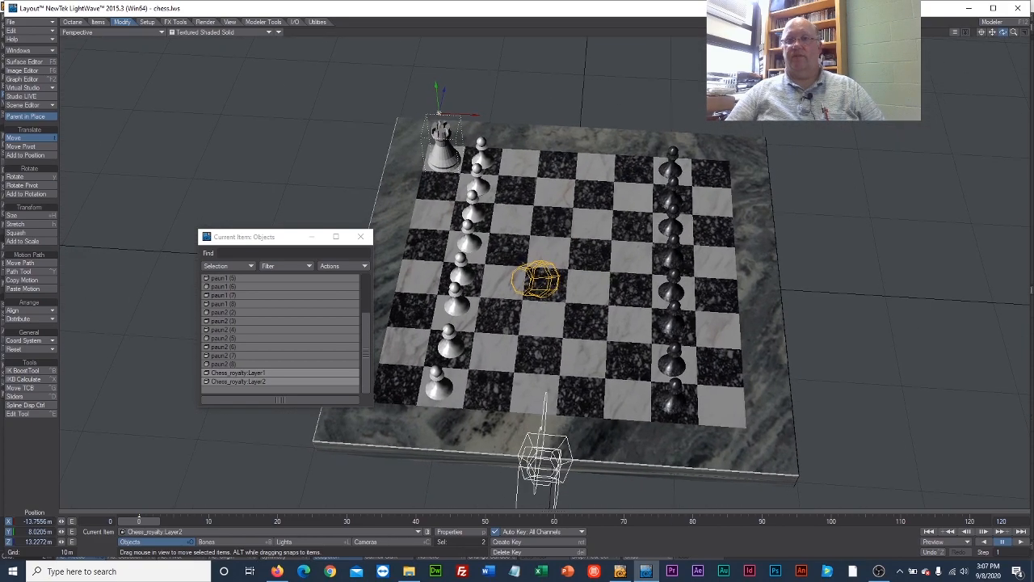
left_click(267, 380)
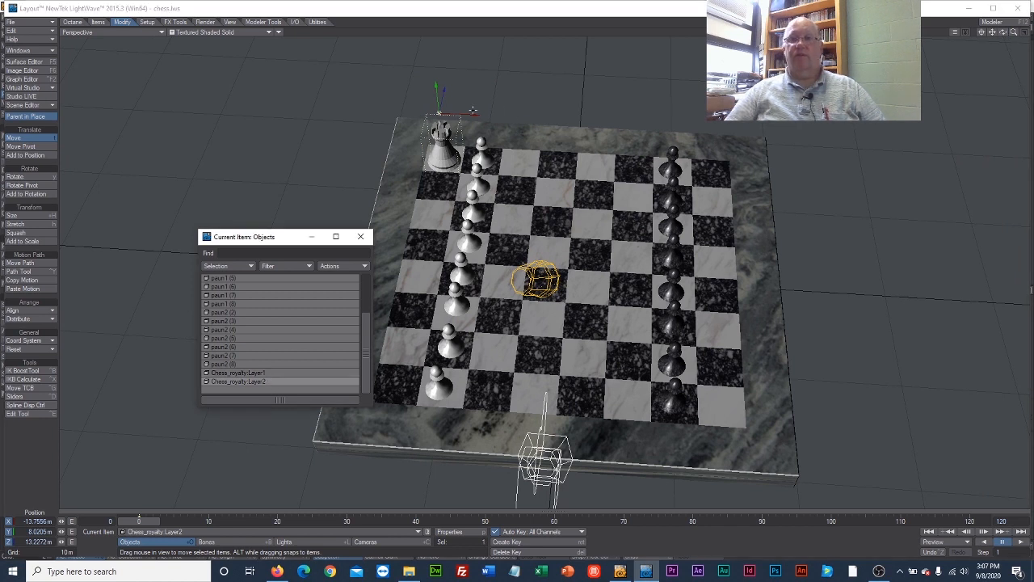
left_click_drag(478, 116, 722, 121)
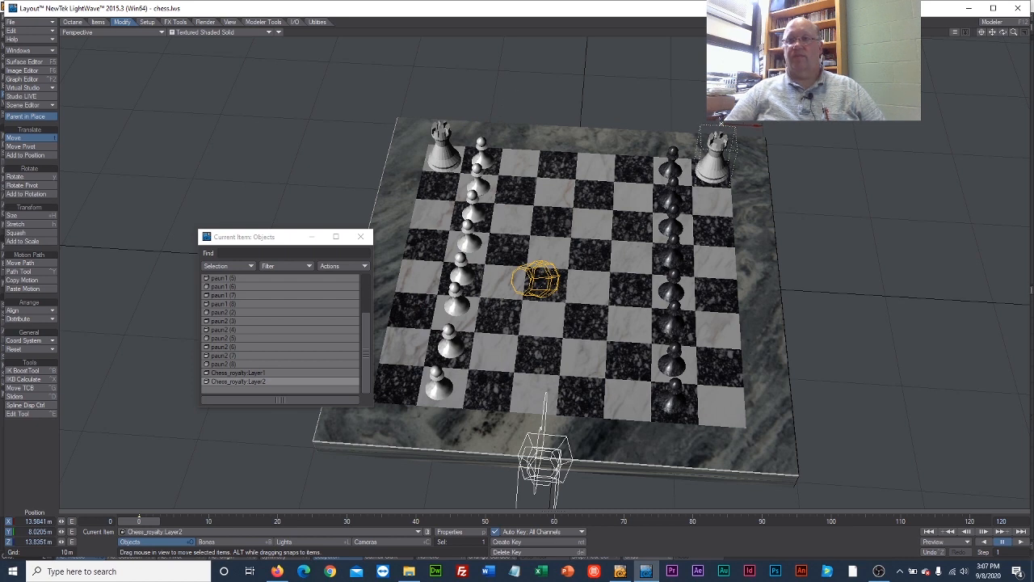
right_click_drag(722, 123, 720, 127)
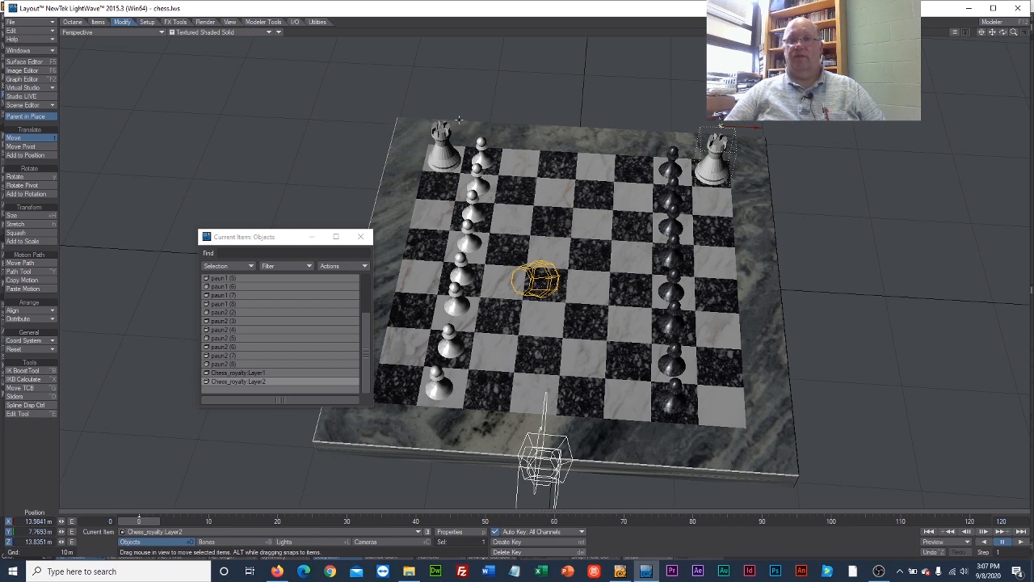
Step: Clone the white-side Layer1 rook once and move the clone along Z to the near corner square, at about -14.5 m
left_click(444, 139)
left_click(98, 22)
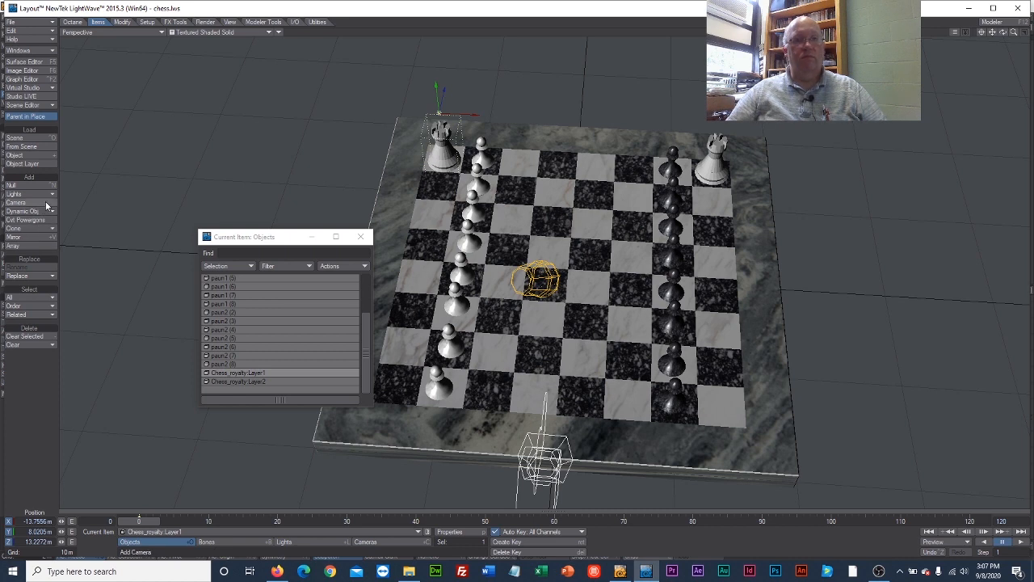
left_click(47, 229)
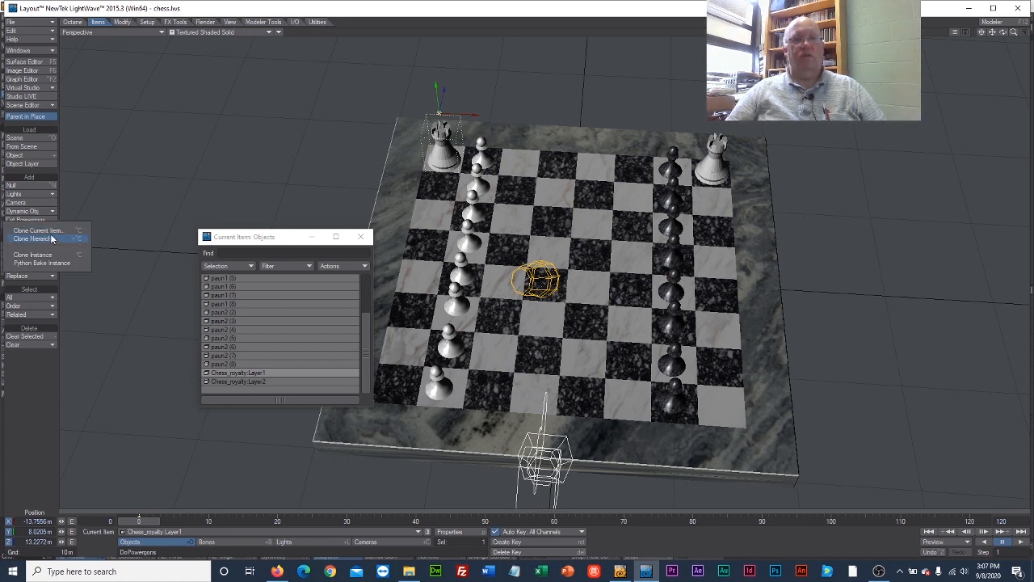
left_click(41, 231)
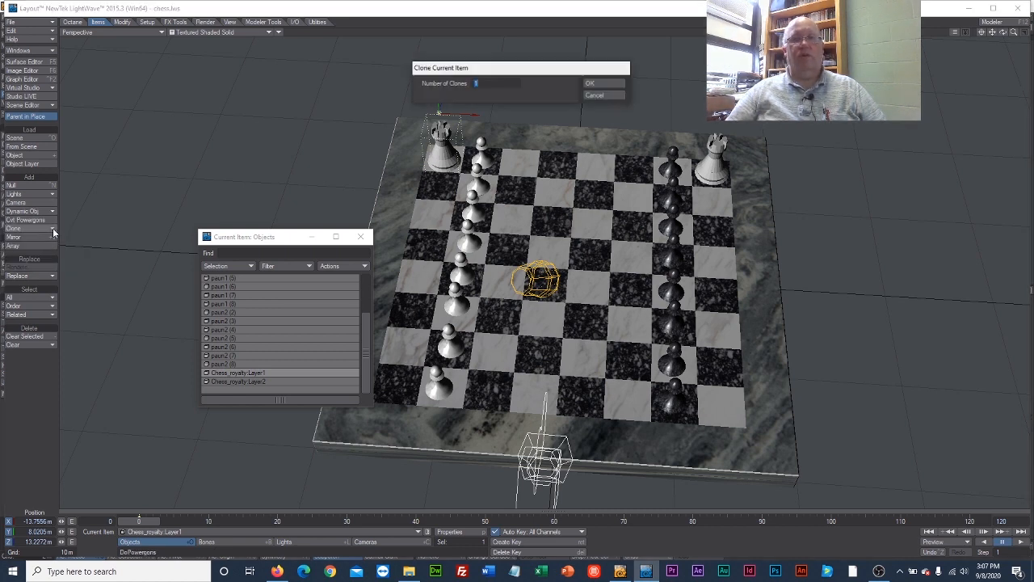
left_click(592, 83)
left_click_drag(458, 90, 413, 324)
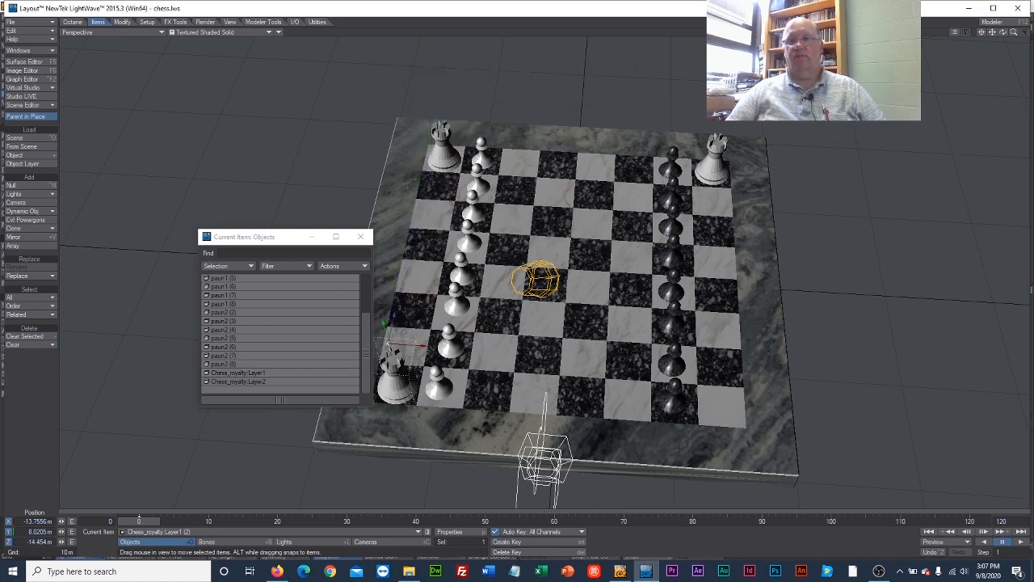
Step: Clone the Chess_royalty Layer2 rook once and move the clone along Z to the near corner square behind the black pawns, at about -14 m
left_click(721, 144)
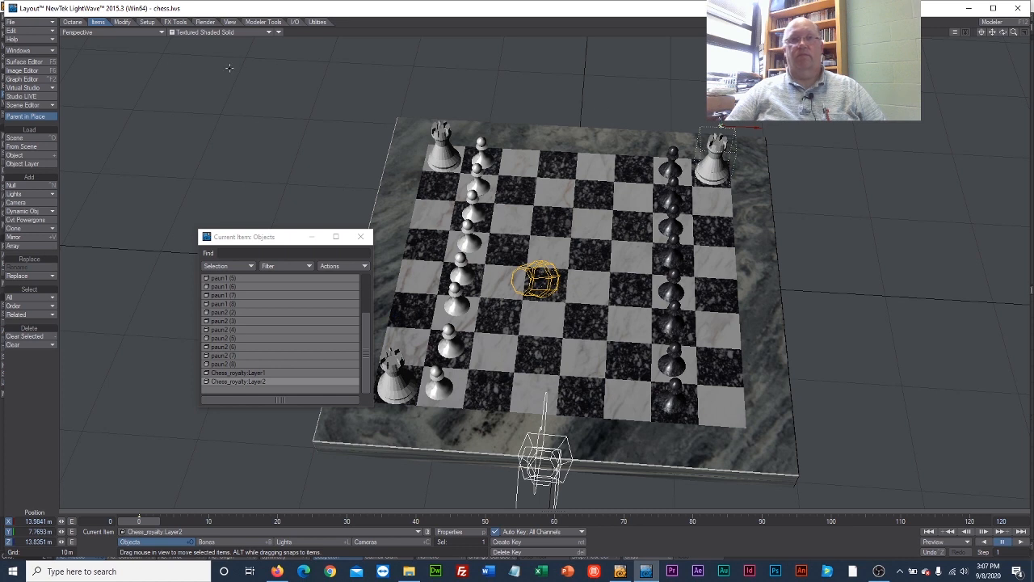
left_click(37, 229)
left_click(37, 230)
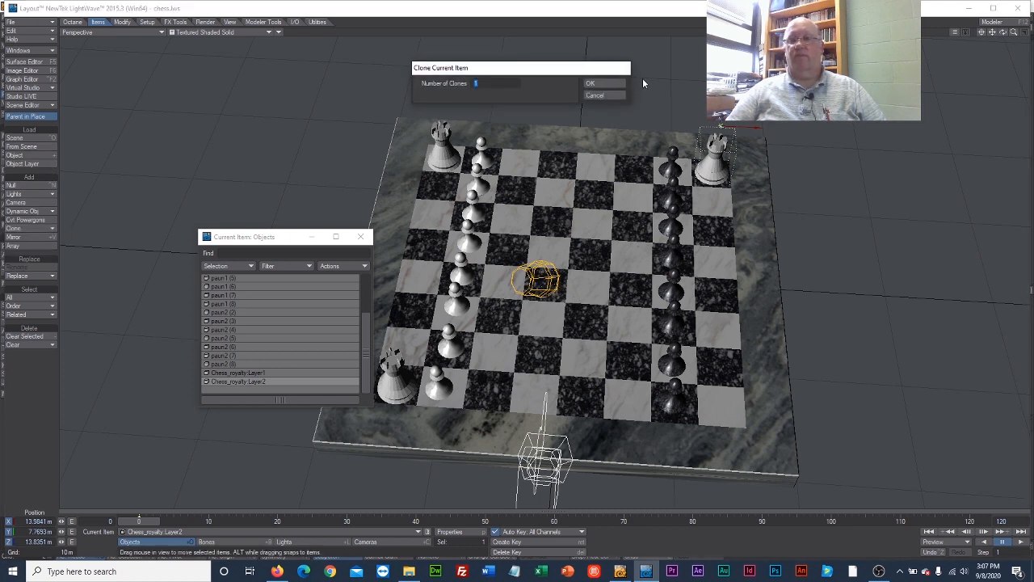
left_click(591, 84)
left_click_drag(720, 105, 733, 361)
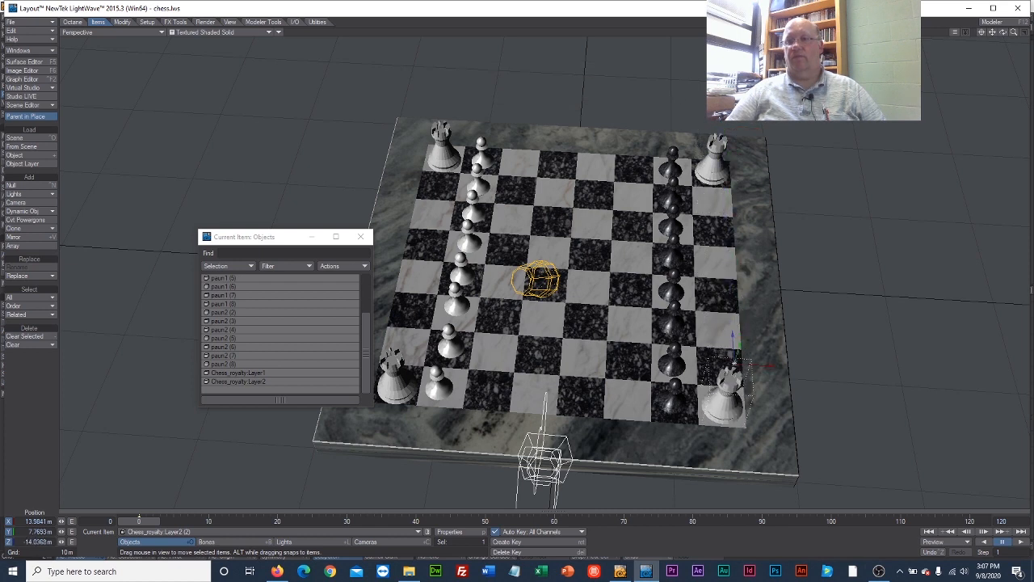
left_click(360, 236)
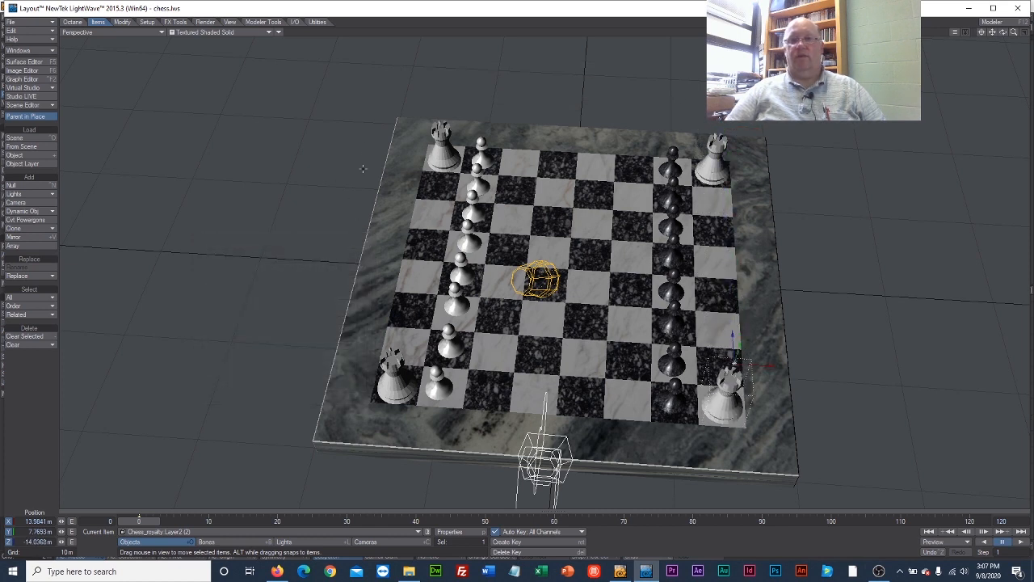
Step: Give the Chess_royalty black_p surface a cylindrical color image map of black_marble2.jpg with automatic sizing
left_click(24, 61)
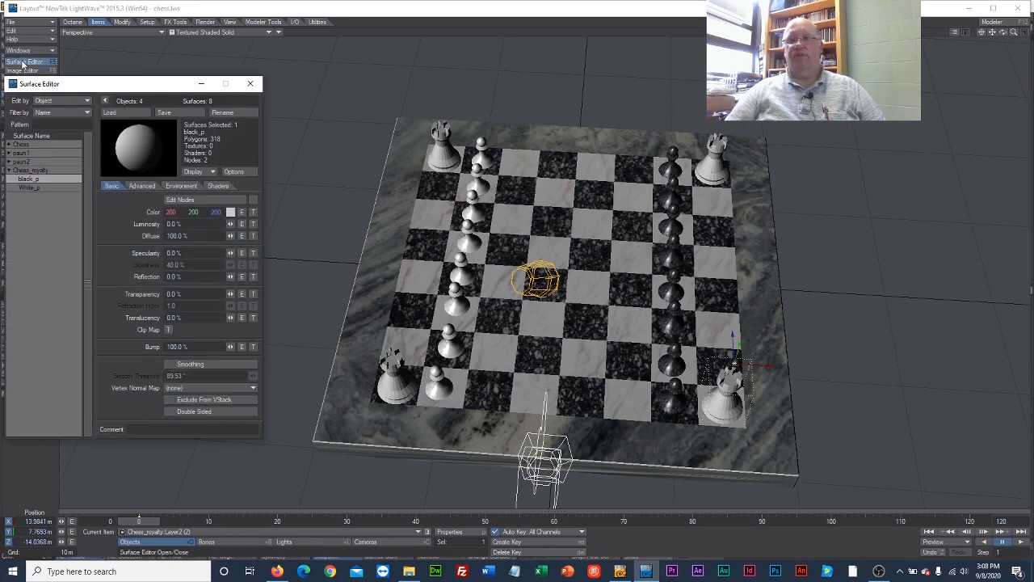
left_click_drag(89, 89, 122, 28)
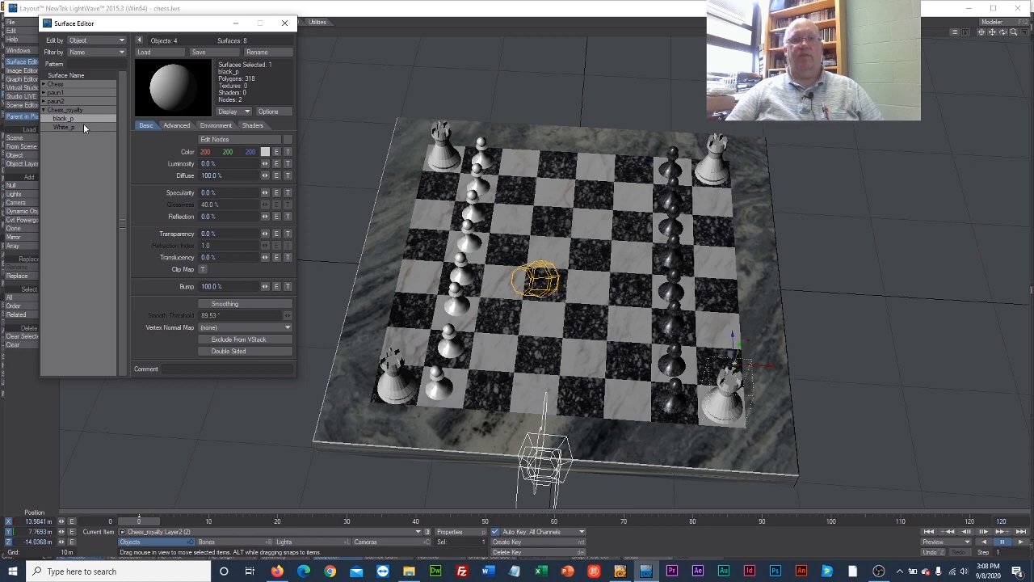
left_click(288, 151)
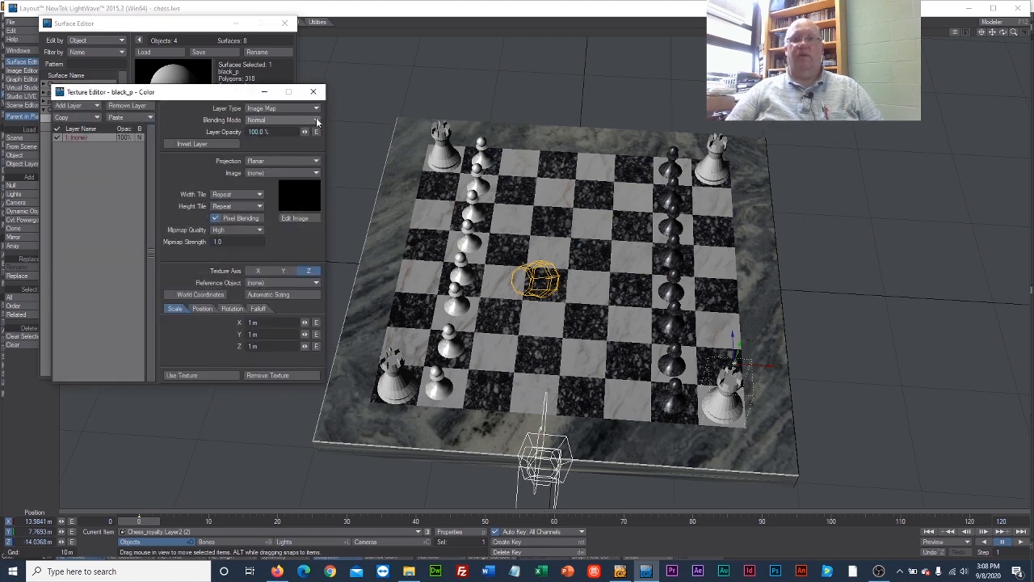
left_click(316, 119)
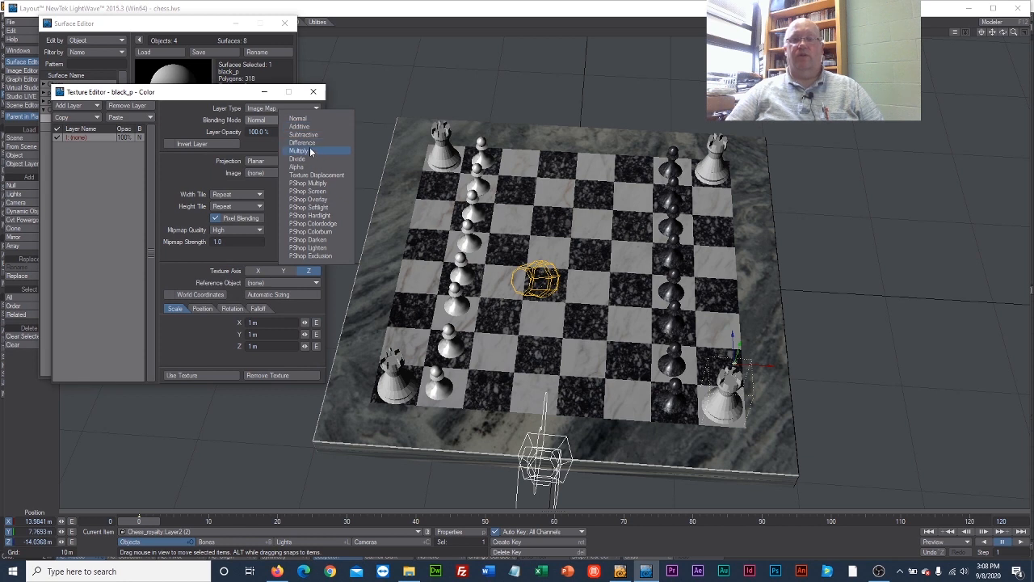
left_click(226, 127)
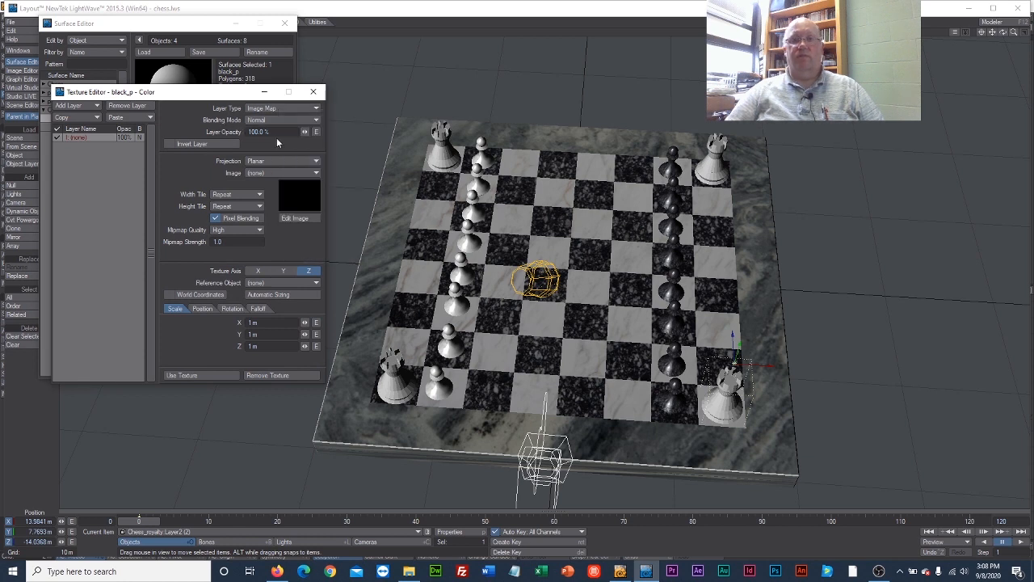
left_click(316, 161)
left_click(315, 168)
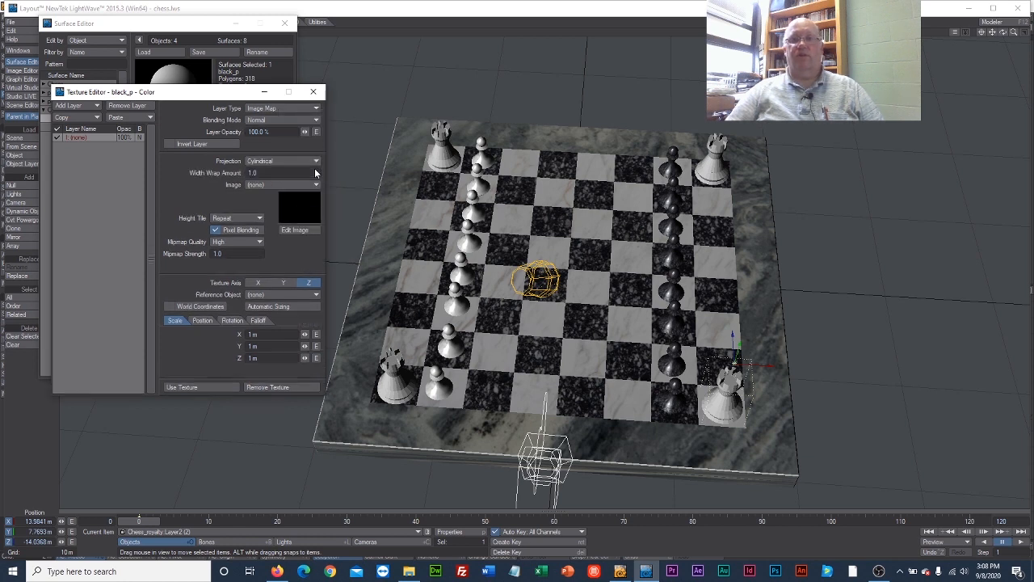
left_click(283, 185)
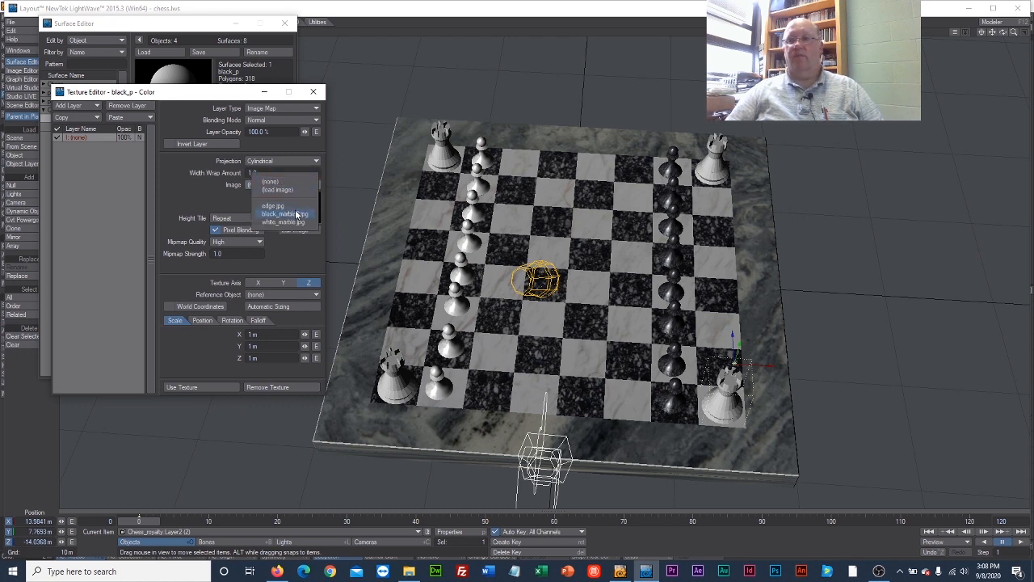
left_click(284, 214)
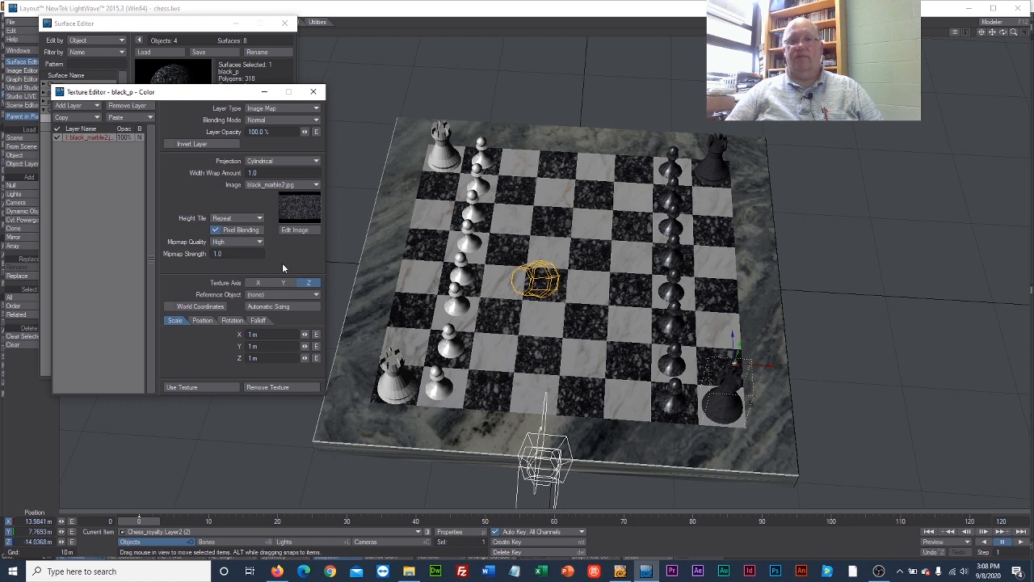
left_click(294, 306)
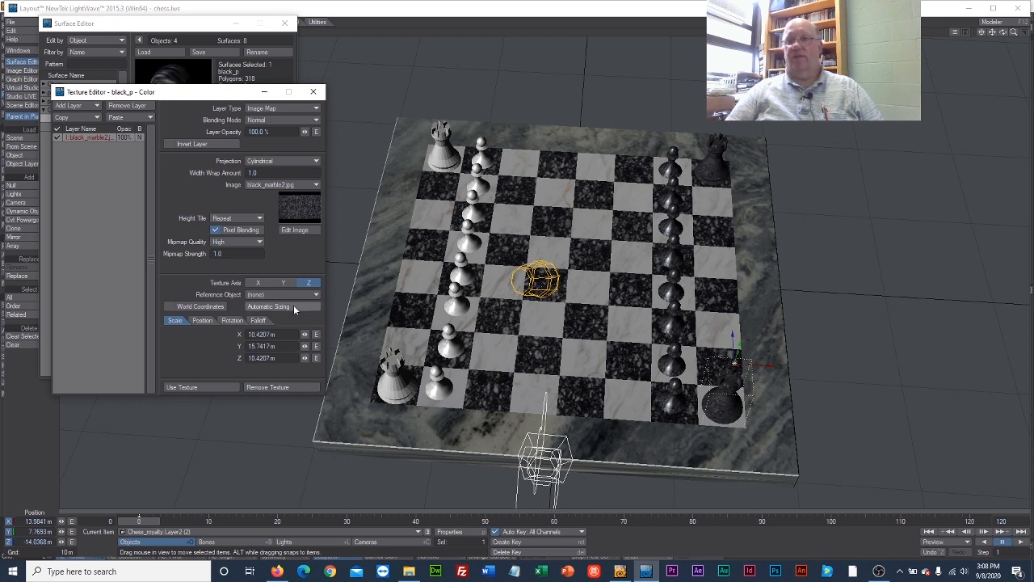
left_click(208, 386)
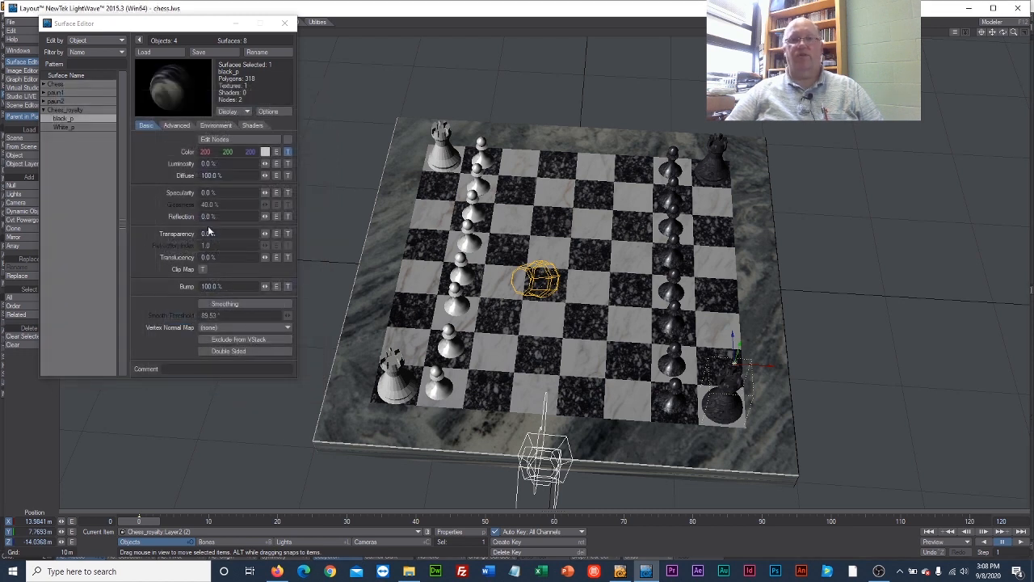
Step: Set black_p to 88% specularity, 79% glossiness and 34% reflection, with smoothing enabled
left_click_drag(264, 193, 335, 193)
left_click(202, 305)
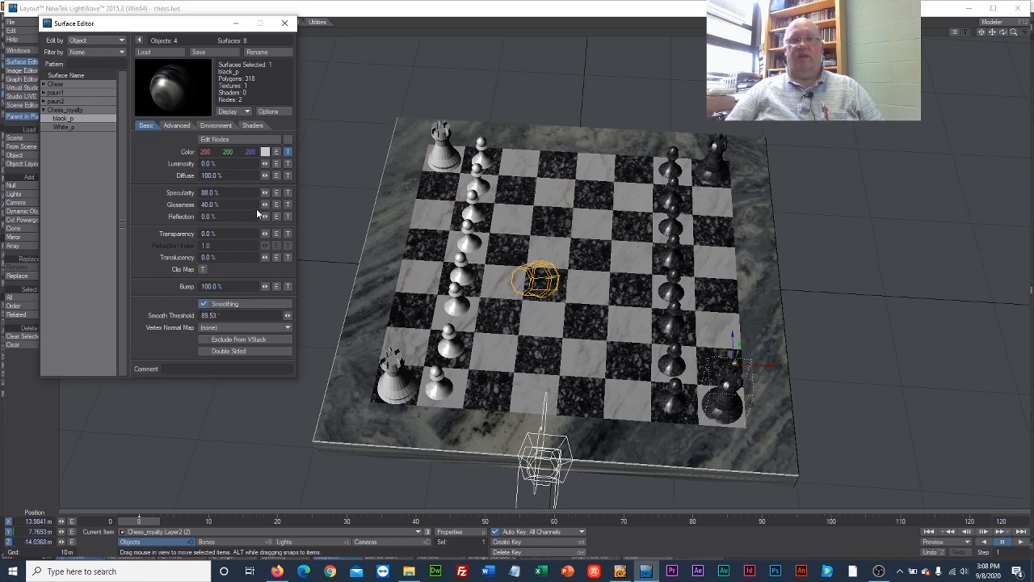
mouse_move(268, 204)
left_mouse_down()
mouse_move(281, 204)
mouse_move(265, 204)
mouse_move(265, 217)
left_mouse_up()
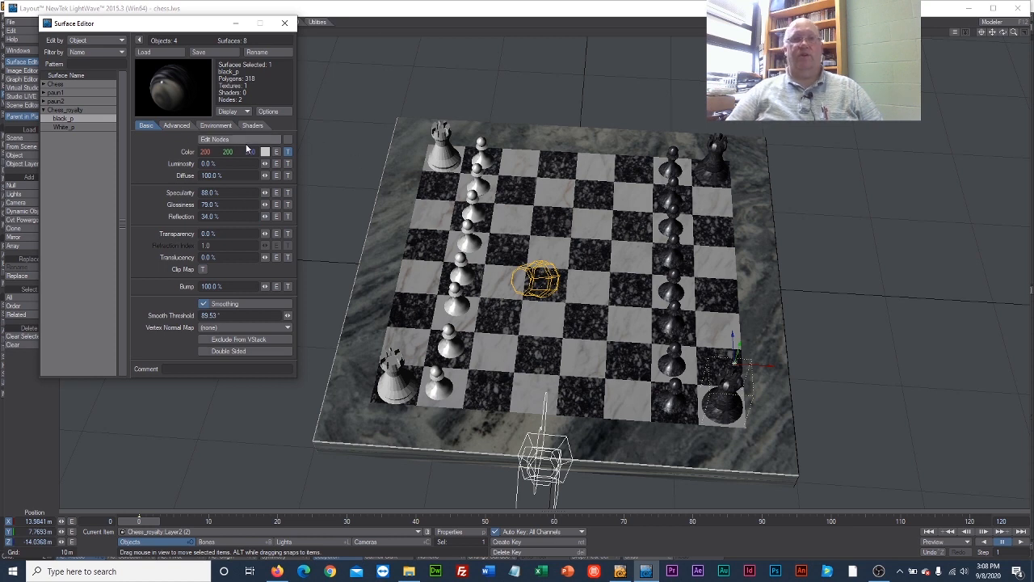
Step: Enable smoothing on the White_p surface and add a spherical color image map of white_marble.jpg
left_click(69, 127)
left_click(204, 304)
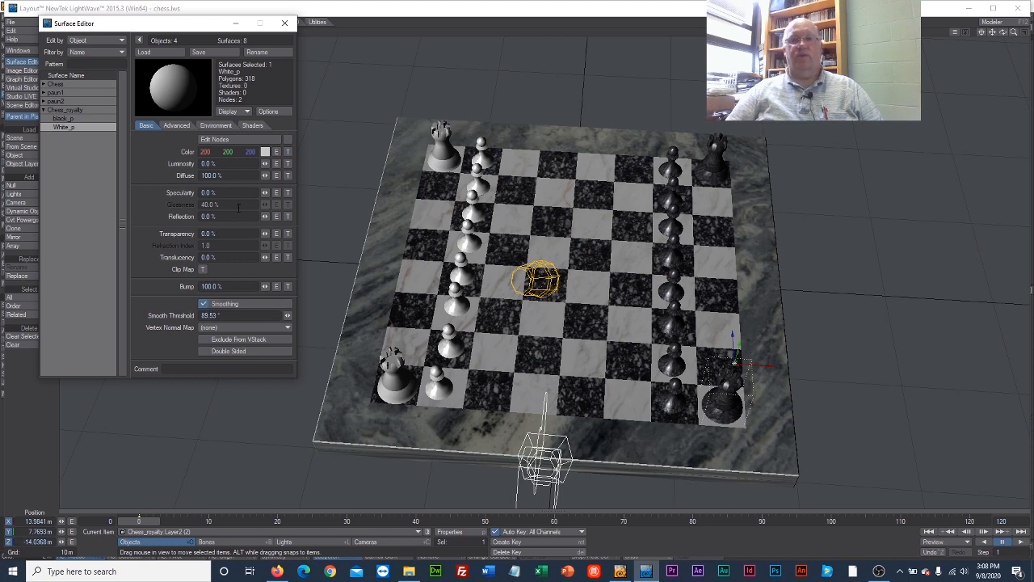
left_click(287, 152)
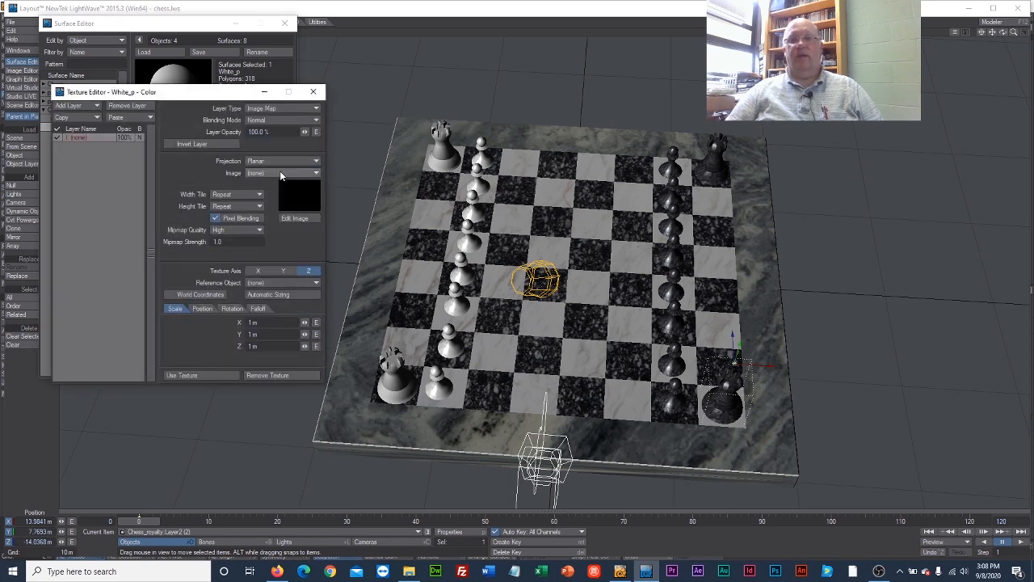
left_click(279, 163)
left_click(282, 184)
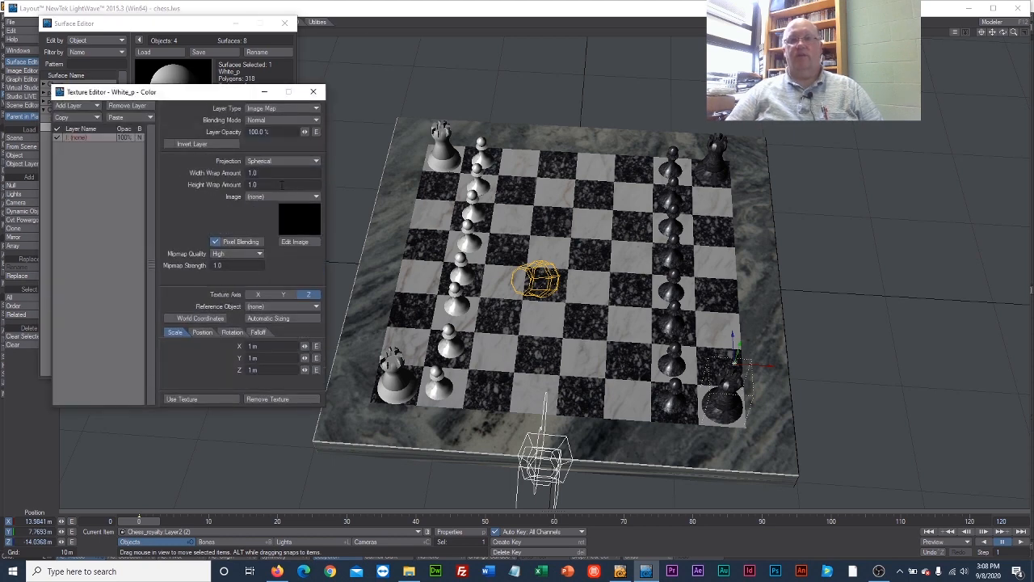
left_click(277, 197)
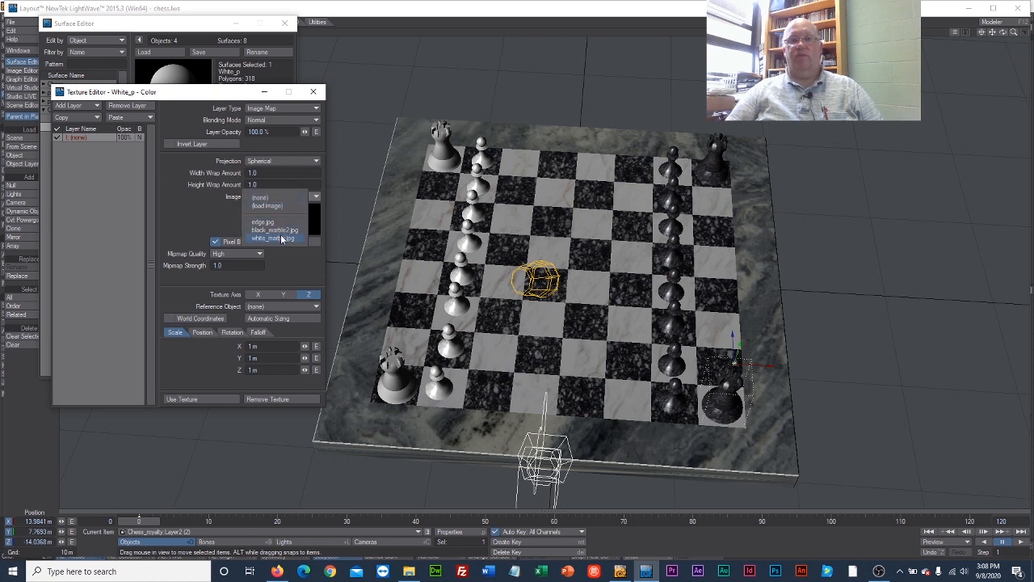
left_click(281, 239)
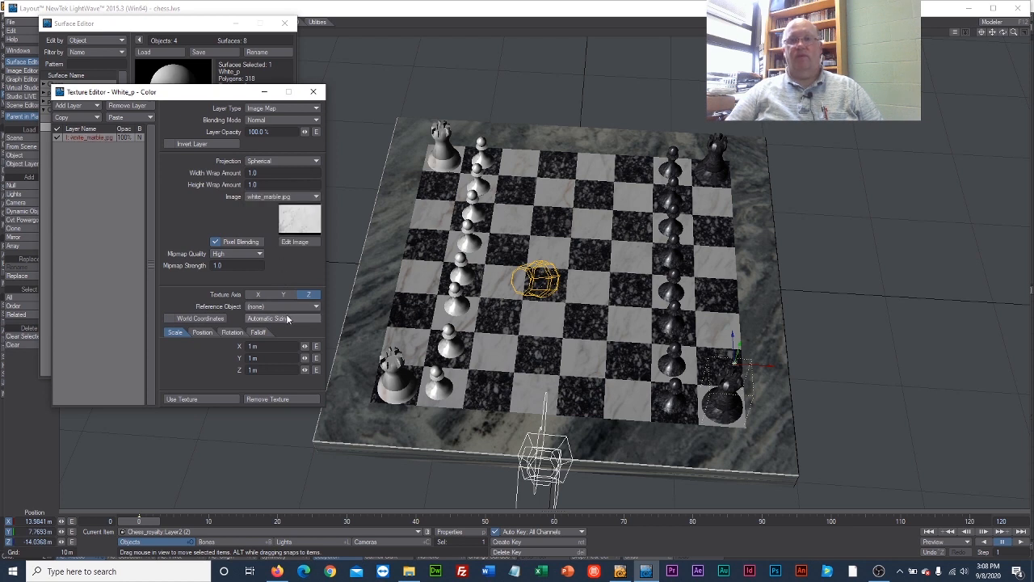
Step: Size the White_p texture automatically, try the Y and X texture axes, and apply the texture with the Z axis
left_click(287, 318)
left_click(291, 296)
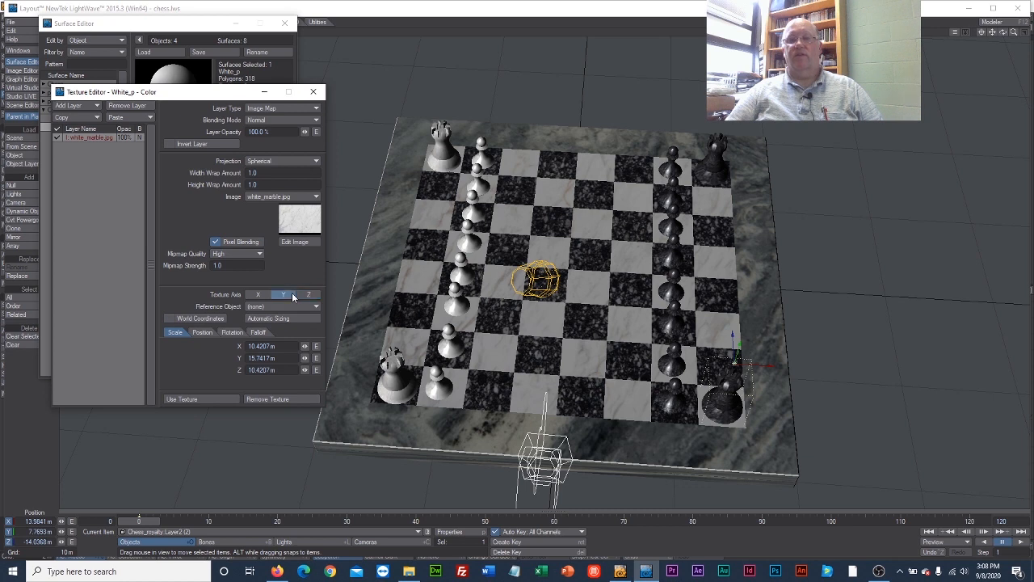
left_click(257, 294)
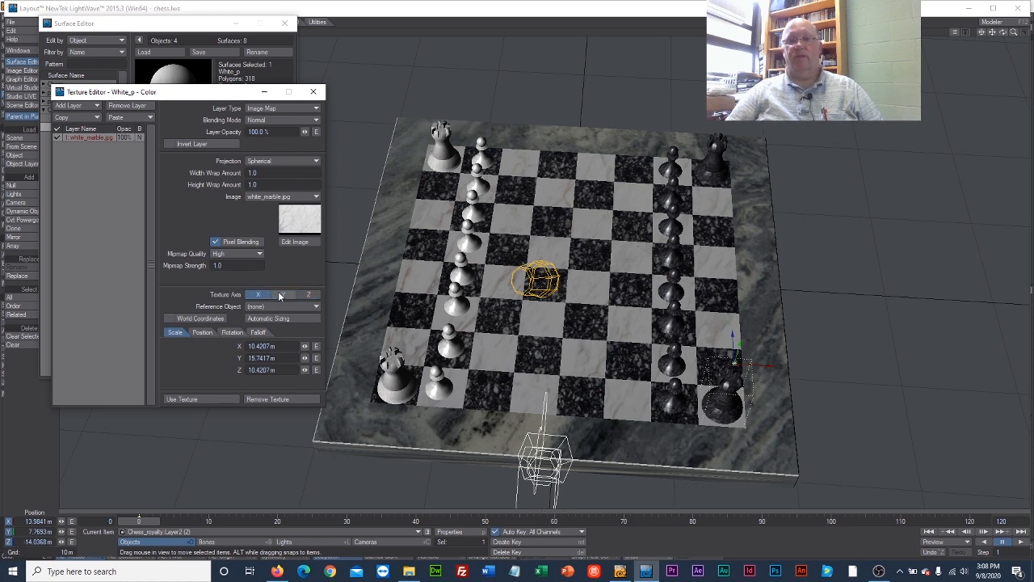
left_click(282, 294)
left_click(308, 294)
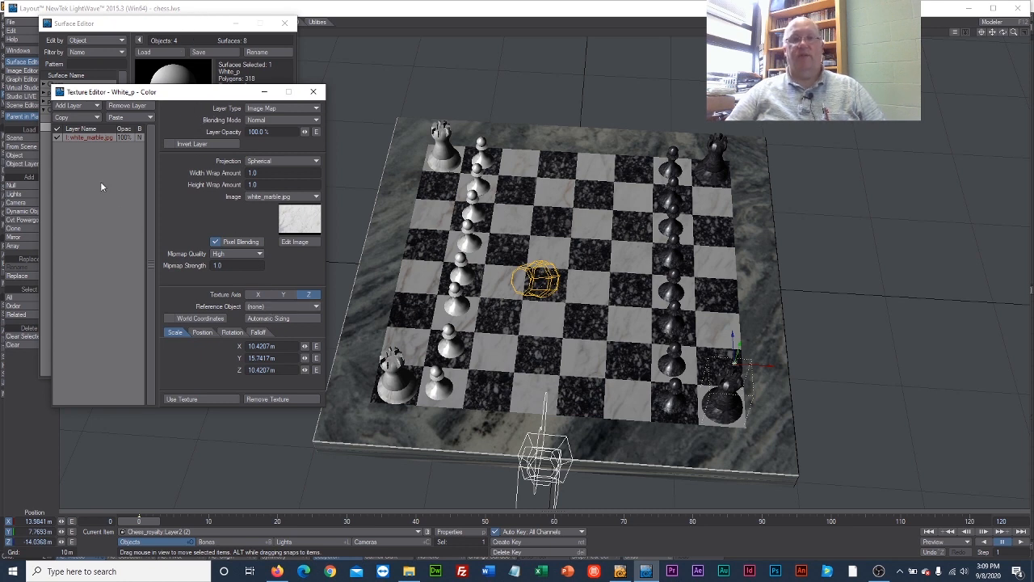
left_click(208, 399)
Step: Set the perspective viewport's shading mode to VPR, keeping the Surface Editor clear of the view controls
left_click_drag(174, 23, 167, 55)
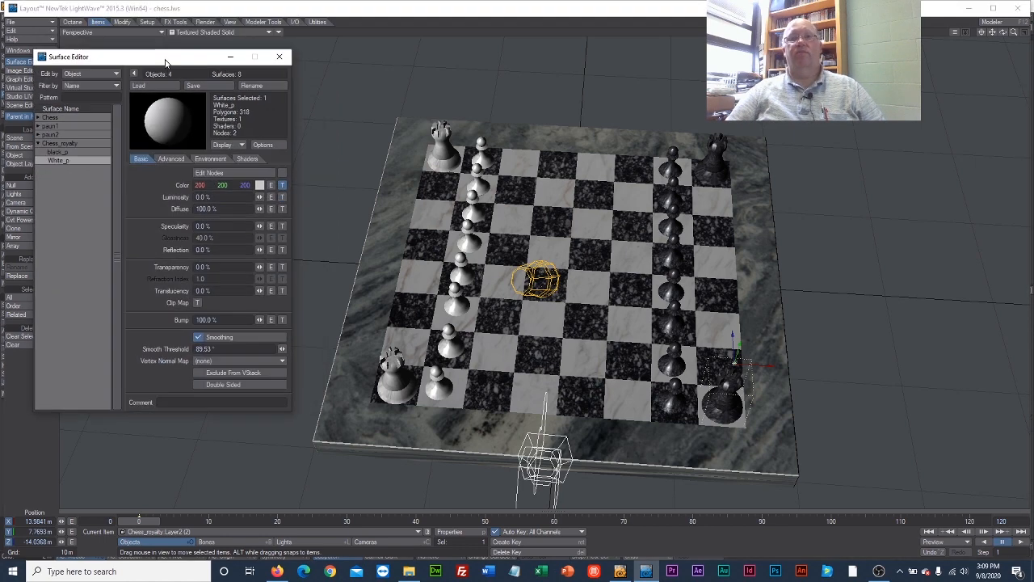
left_click(208, 32)
left_click(207, 69)
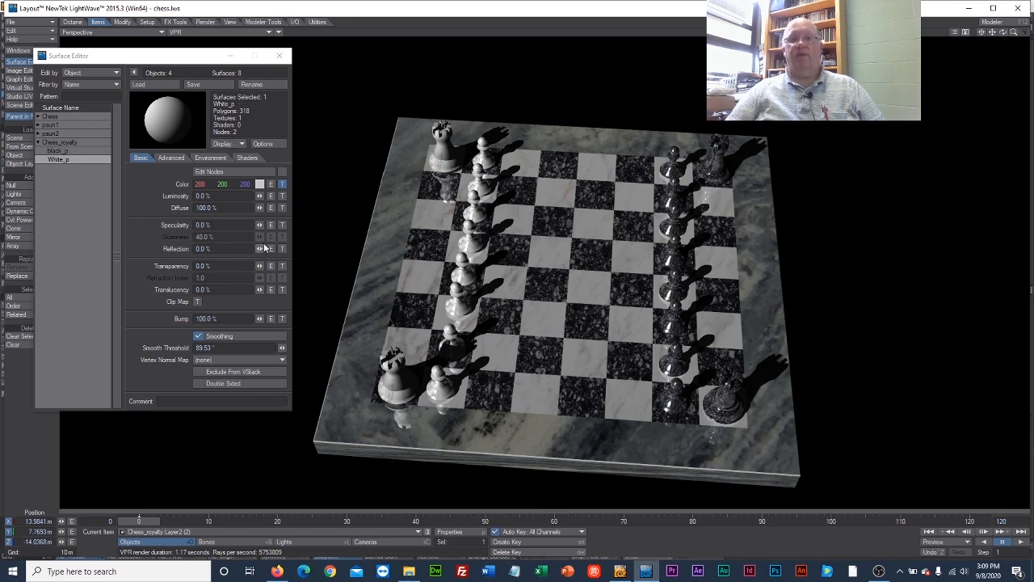
Step: Set White_p to 45% specularity, 59.5% glossiness and 45% reflection, and close the Surface Editor
left_click_drag(260, 225, 270, 224)
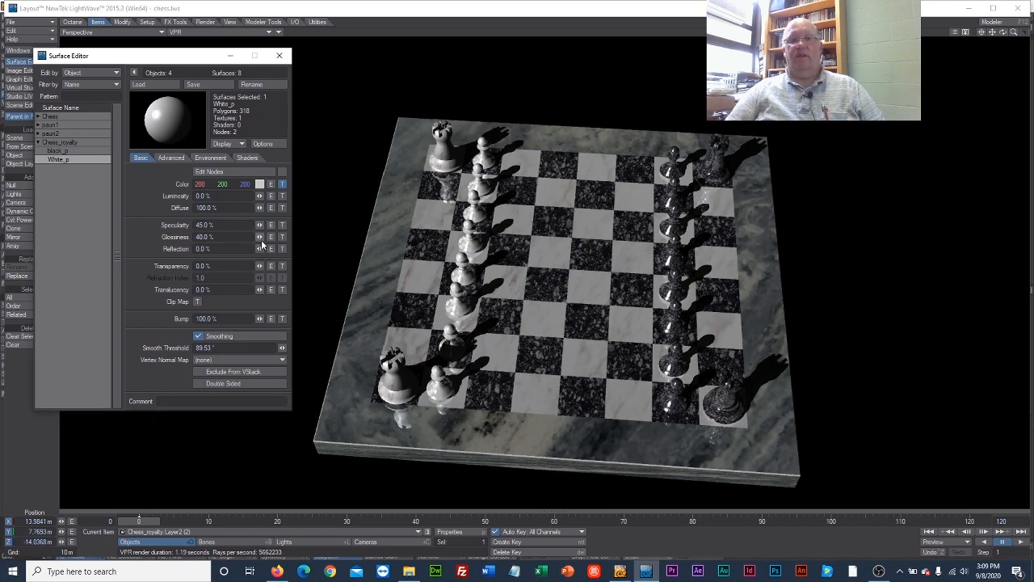
left_click_drag(260, 238, 261, 250)
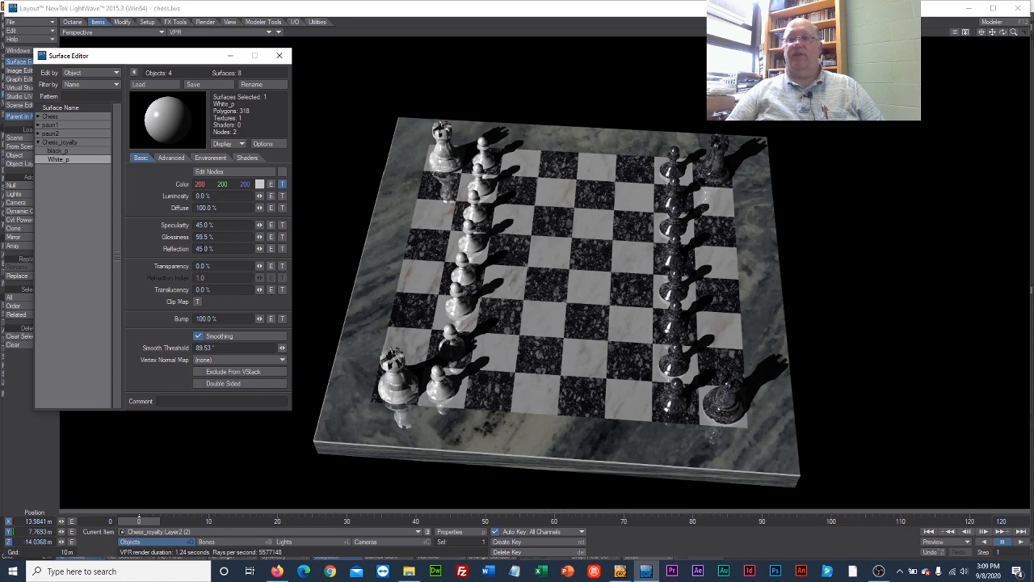
left_click(279, 56)
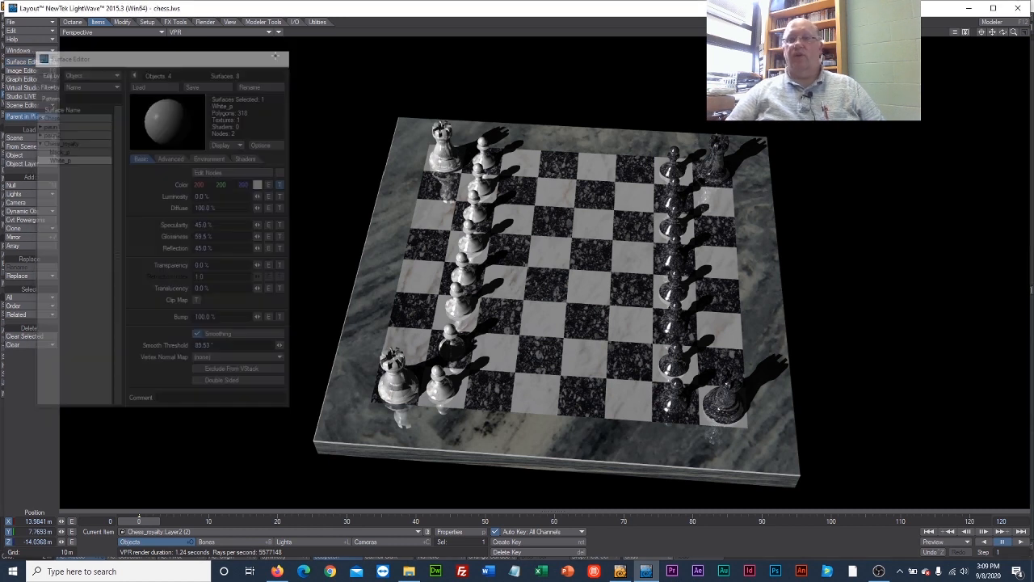
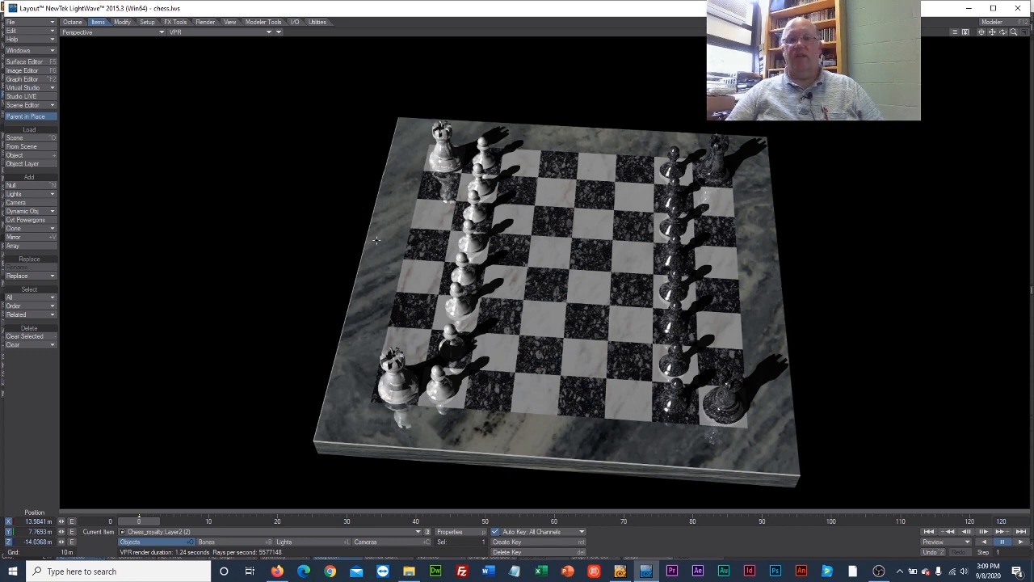
Step: Switch to Modeler and bevel the disc's top face repeatedly up the bishop reference image to form its base, stem, collar and head
left_click(611, 572)
key("slash")
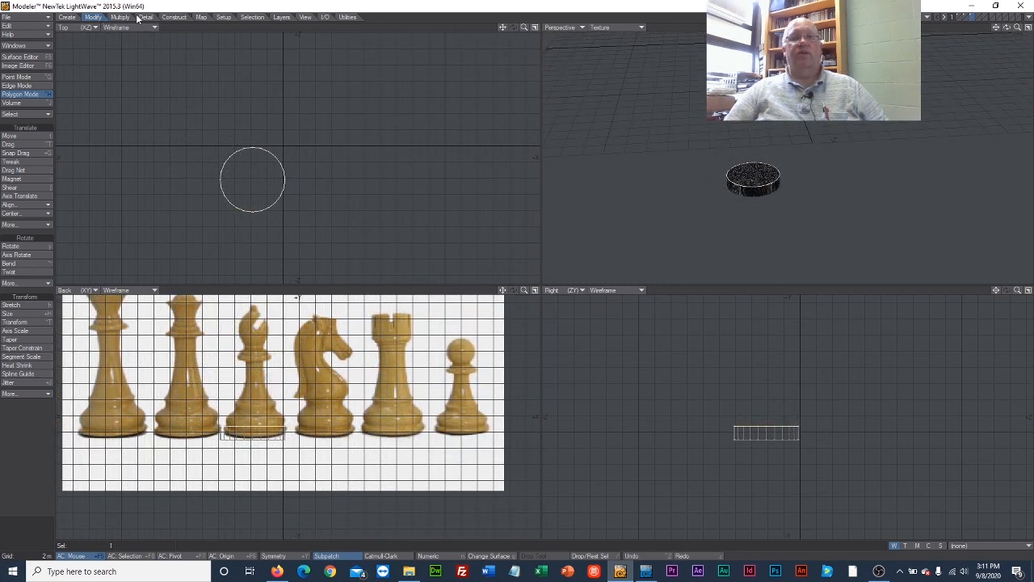
left_click(120, 17)
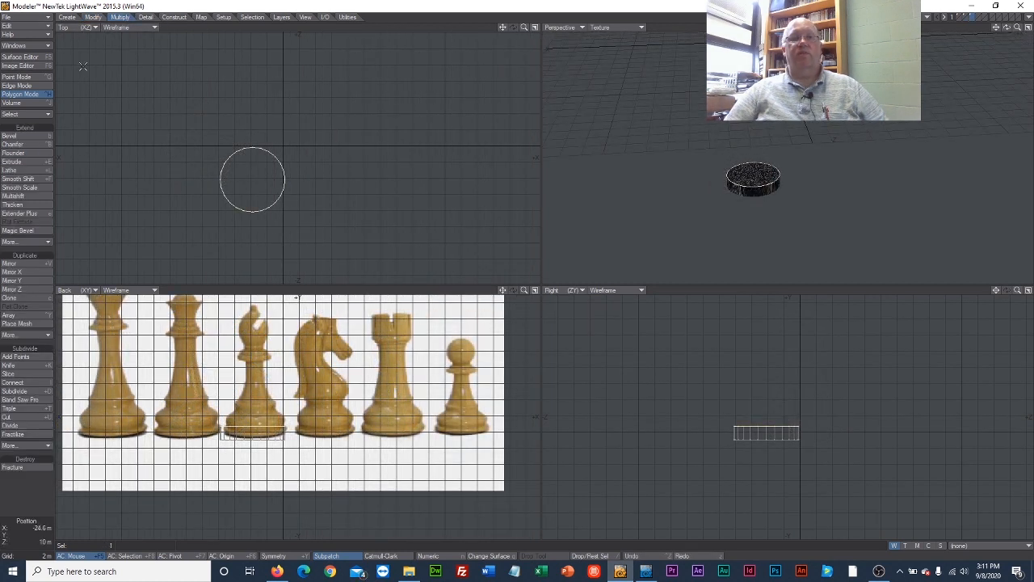
left_click(32, 136)
left_click_drag(285, 426, 284, 421)
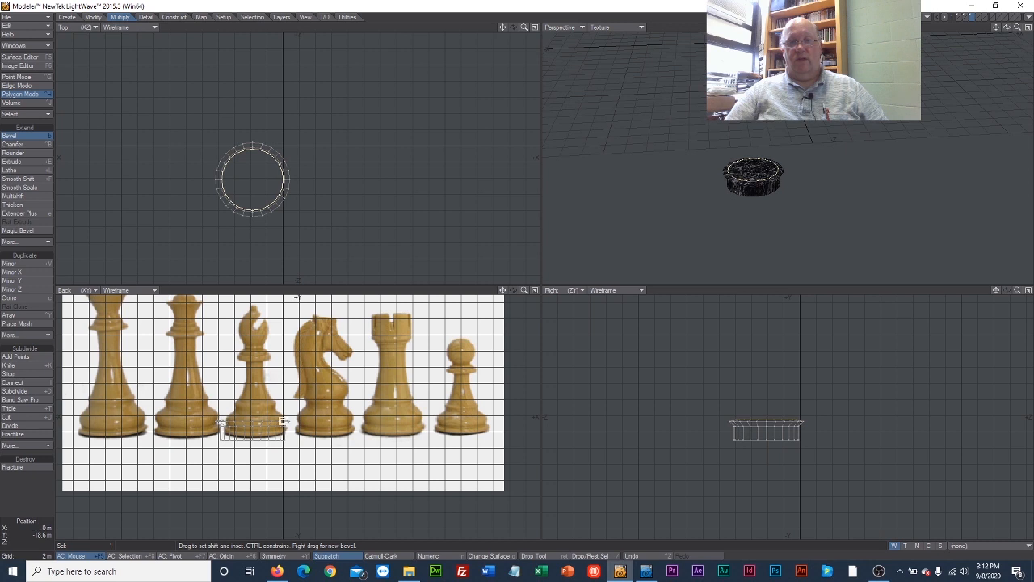
left_click_drag(282, 421, 255, 307)
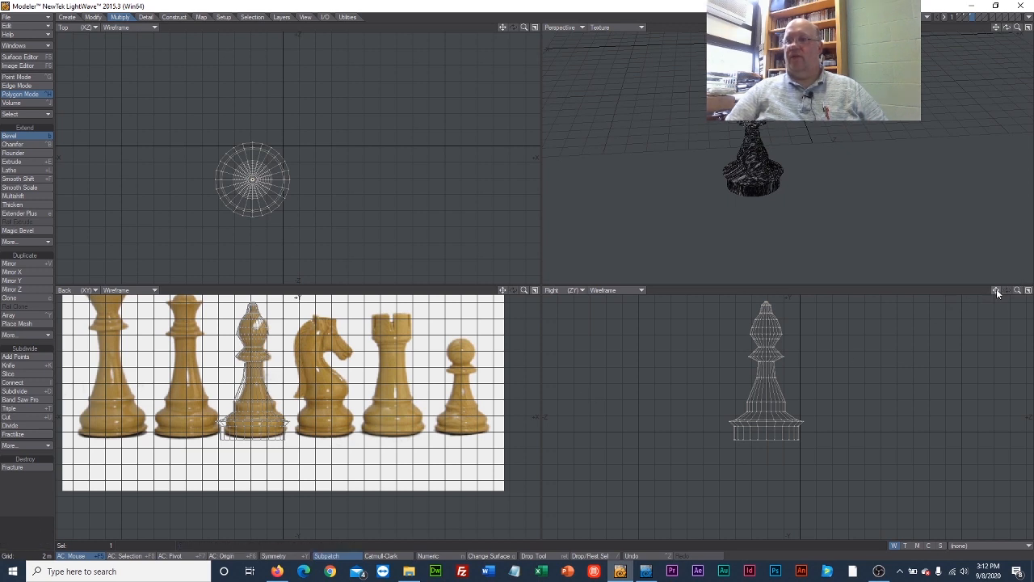
key("space")
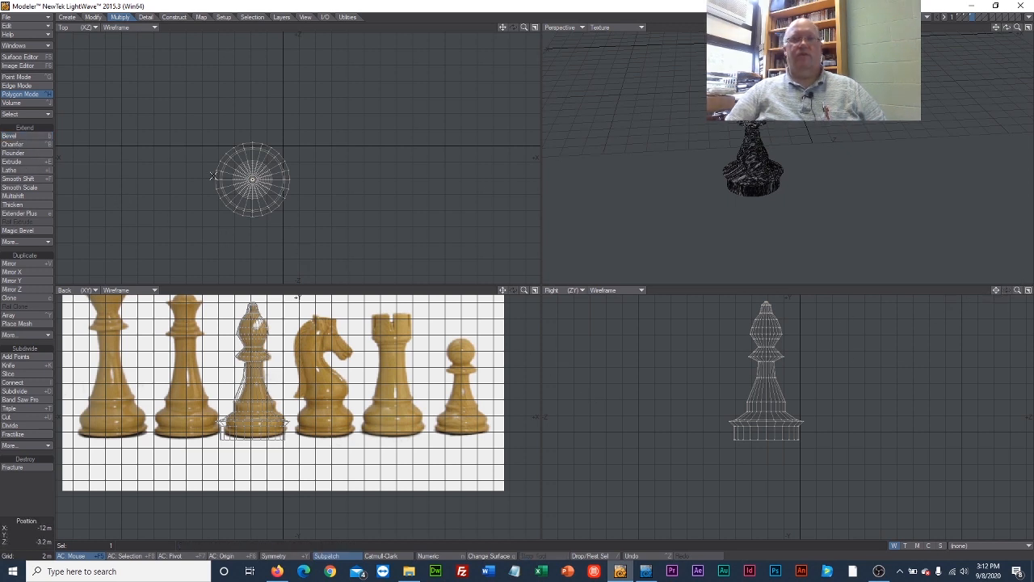
Step: With the bishop as background layer, create a box about 1 m wide and 12.8 m deep in the empty layer, positioned at the bishop's head
key("slash")
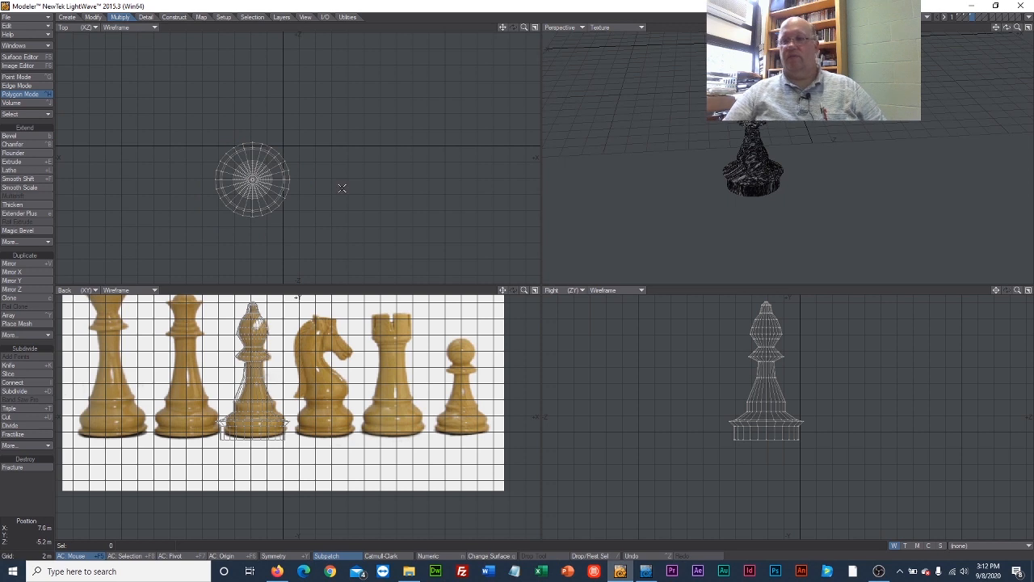
left_click(976, 16)
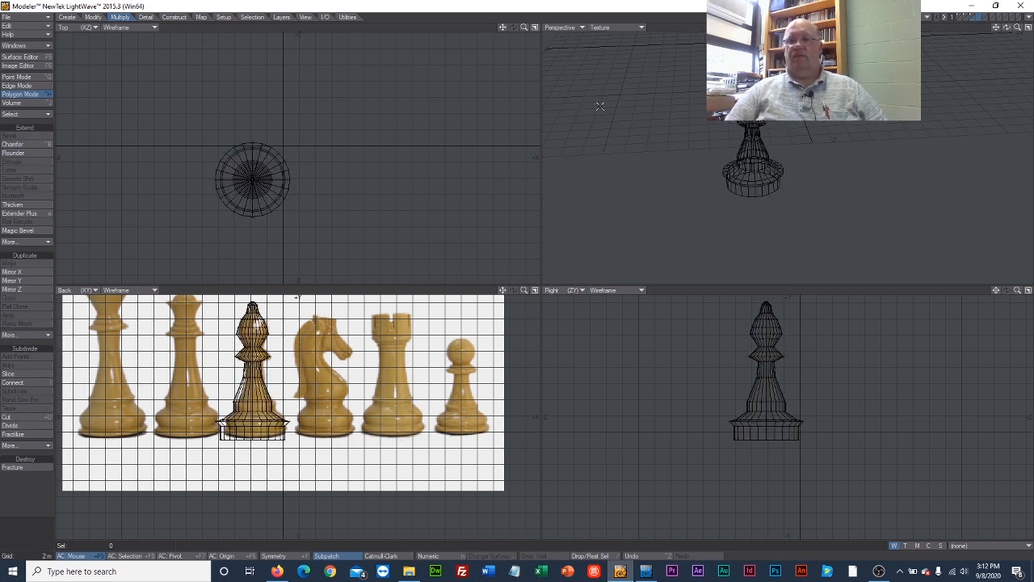
left_click(67, 17)
left_click(14, 137)
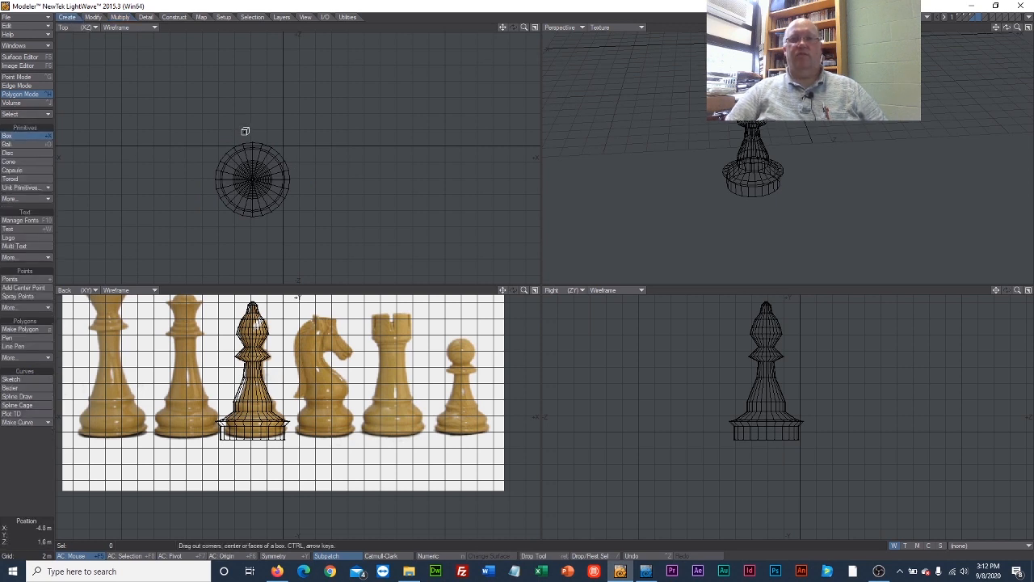
left_click_drag(242, 131, 252, 232)
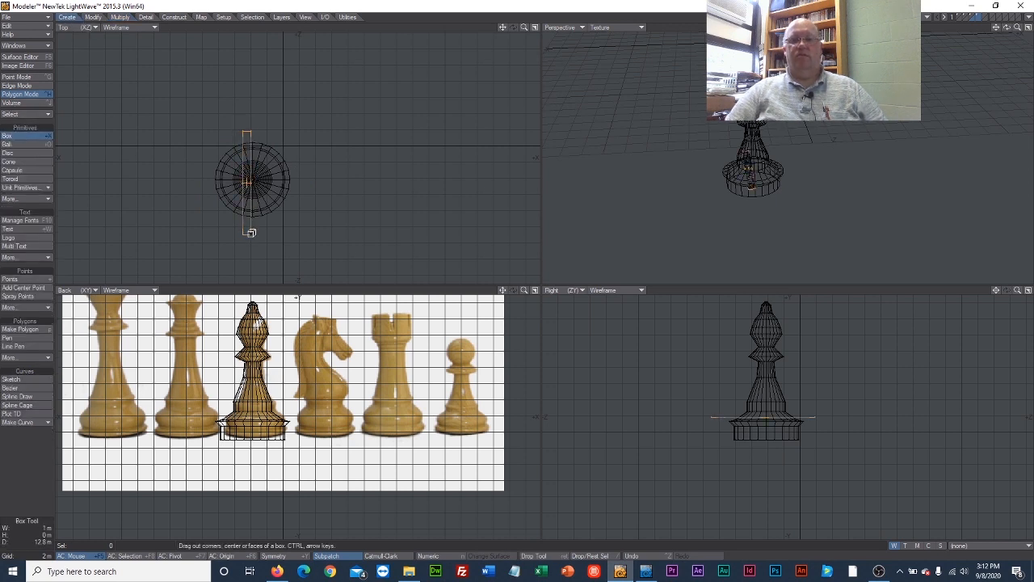
left_click_drag(766, 418, 763, 298)
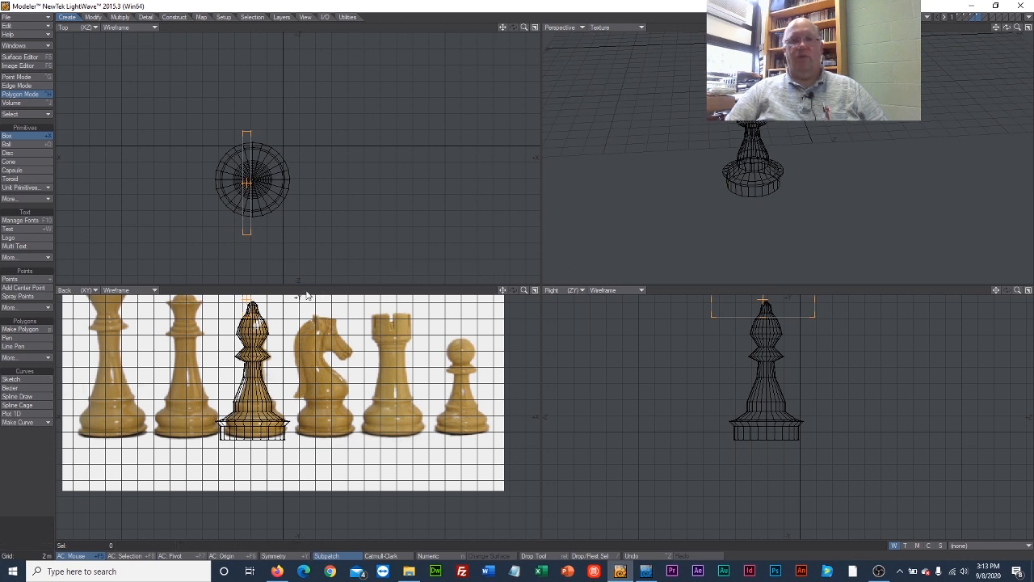
left_click(25, 134)
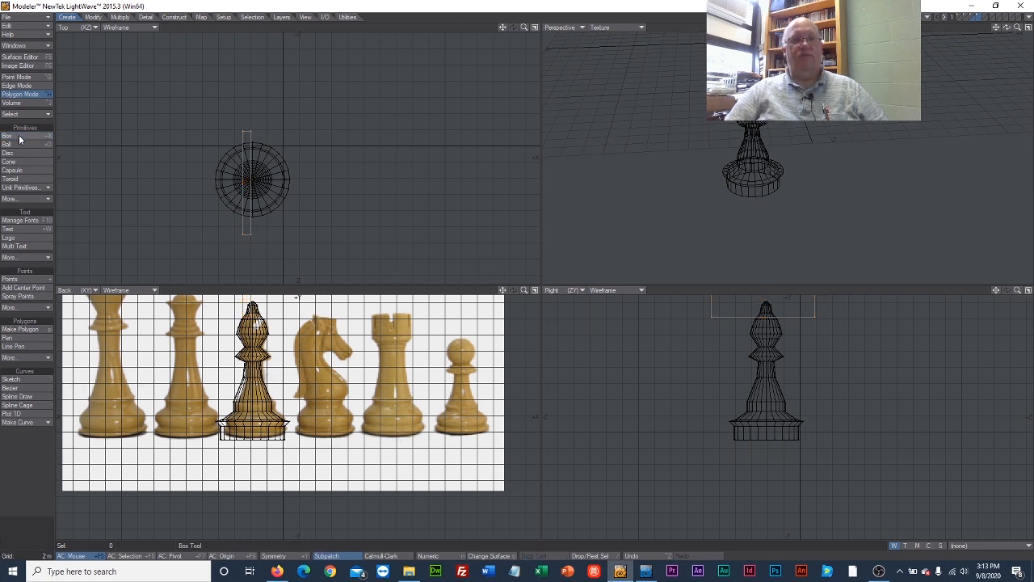
Step: Rotate the box in the back view so it slants like the notch in the reference bishop's head
left_click(120, 17)
left_click(95, 17)
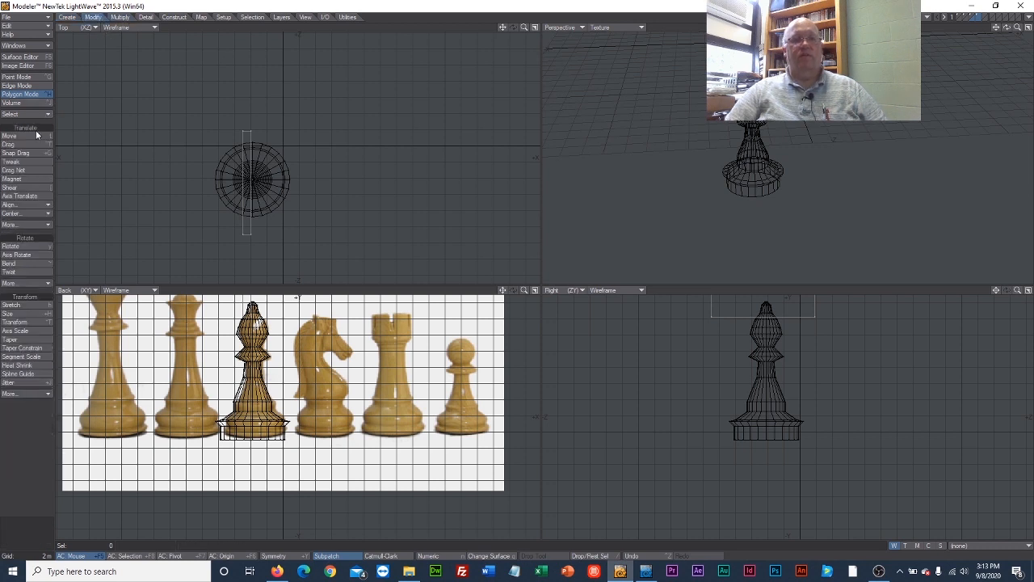
left_click(19, 246)
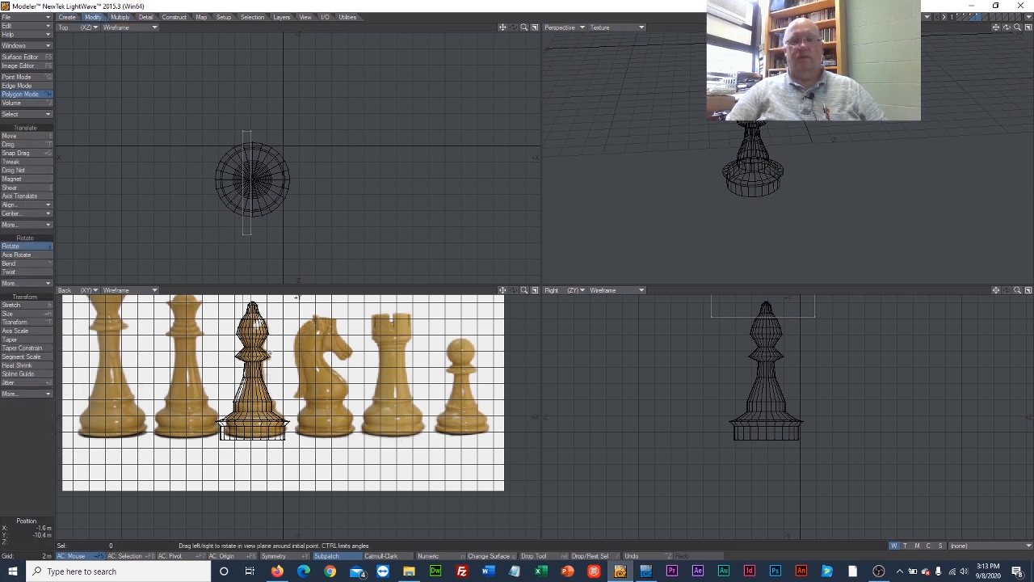
left_click_drag(257, 349, 297, 350)
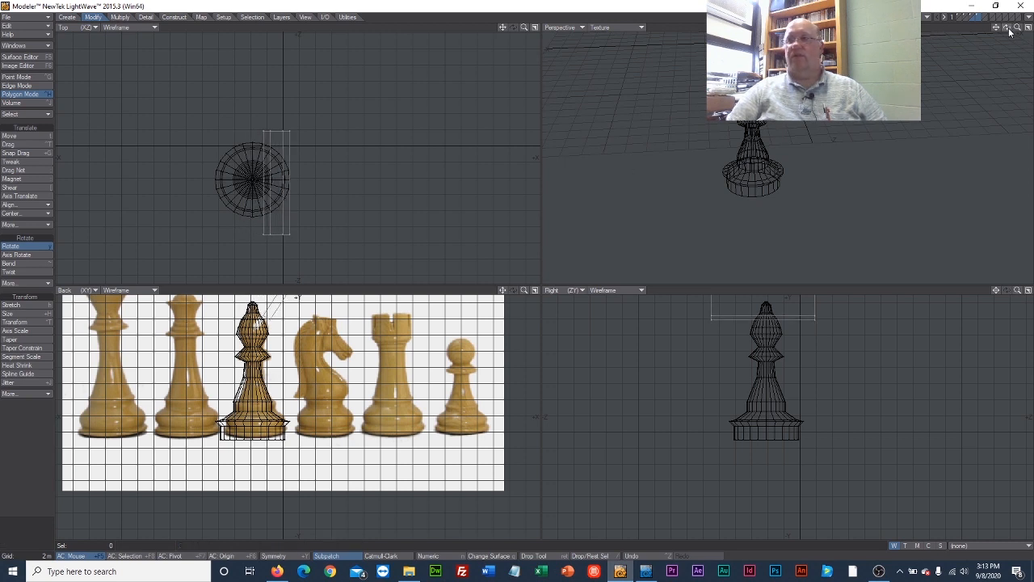
left_click_drag(1007, 28, 1008, 10)
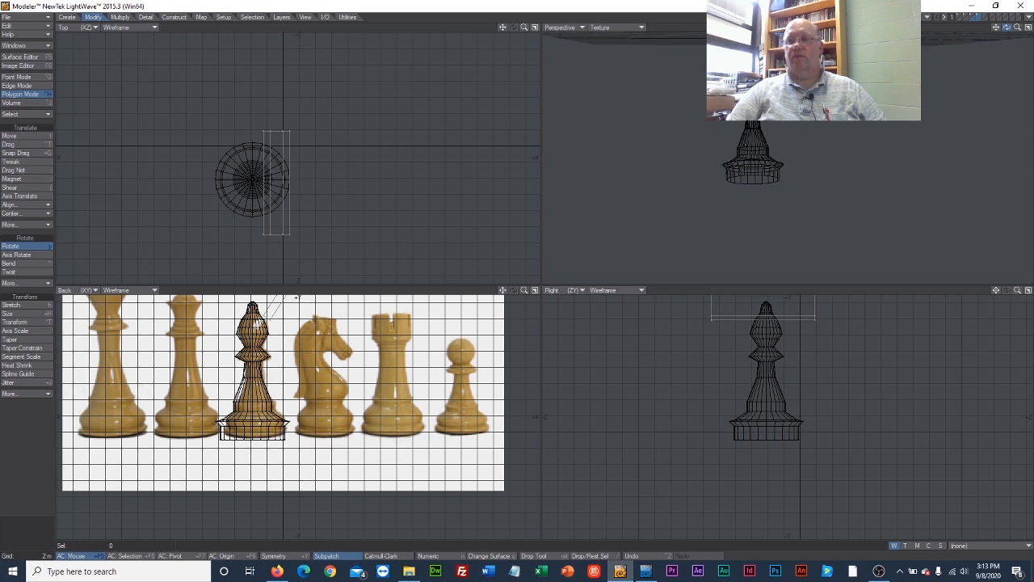
Step: Move the slanted box into the bishop's head at the notch position, extending past the head at front and back
left_click(27, 137)
left_click_drag(273, 187, 267, 210)
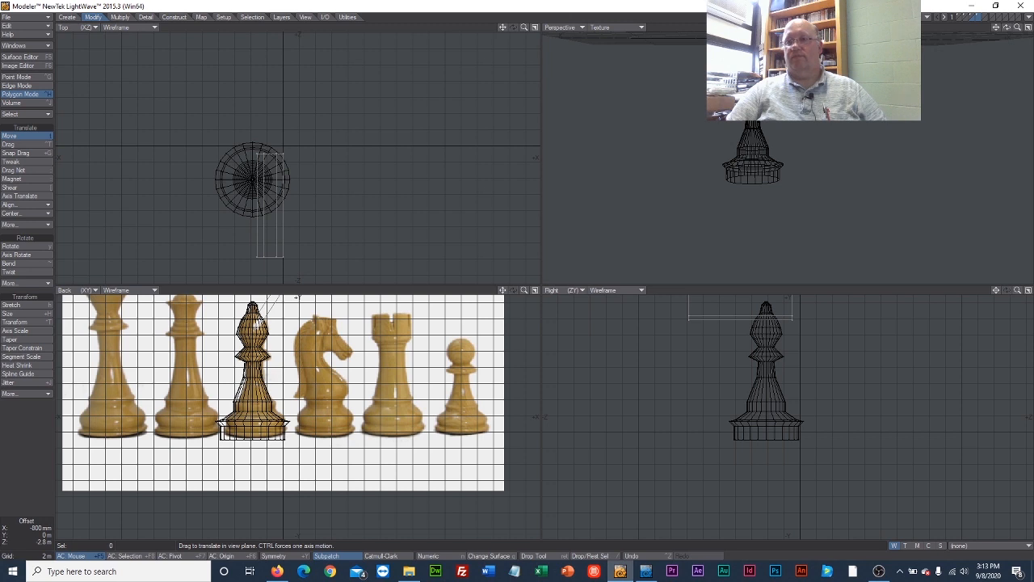
mouse_move(733, 320)
left_mouse_down()
mouse_move(743, 336)
mouse_move(732, 334)
mouse_move(749, 334)
left_mouse_up()
left_click_drag(261, 156, 259, 148)
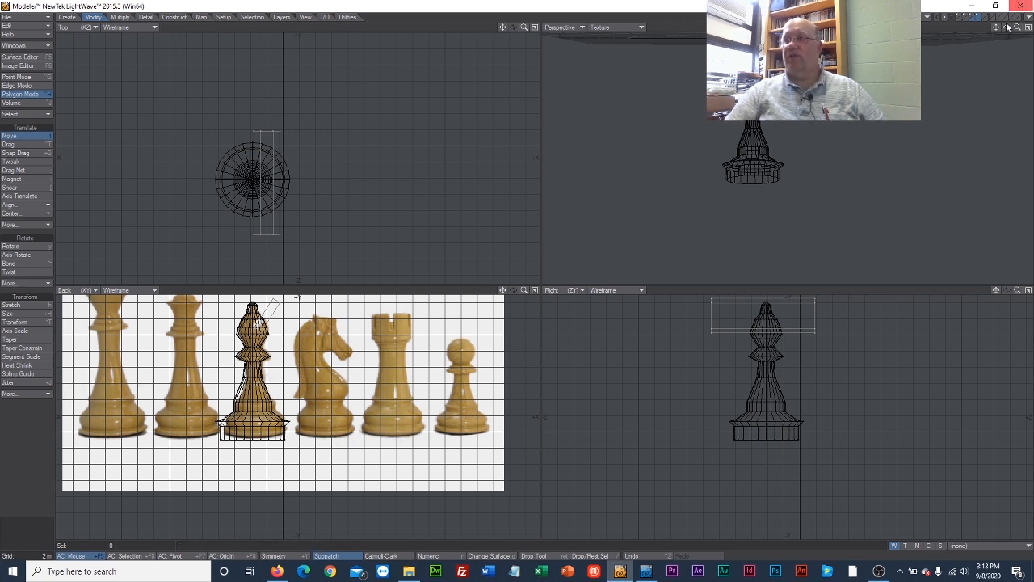
mouse_move(1007, 27)
left_mouse_down()
mouse_move(999, 37)
mouse_move(1010, 35)
mouse_move(1001, 28)
left_mouse_up()
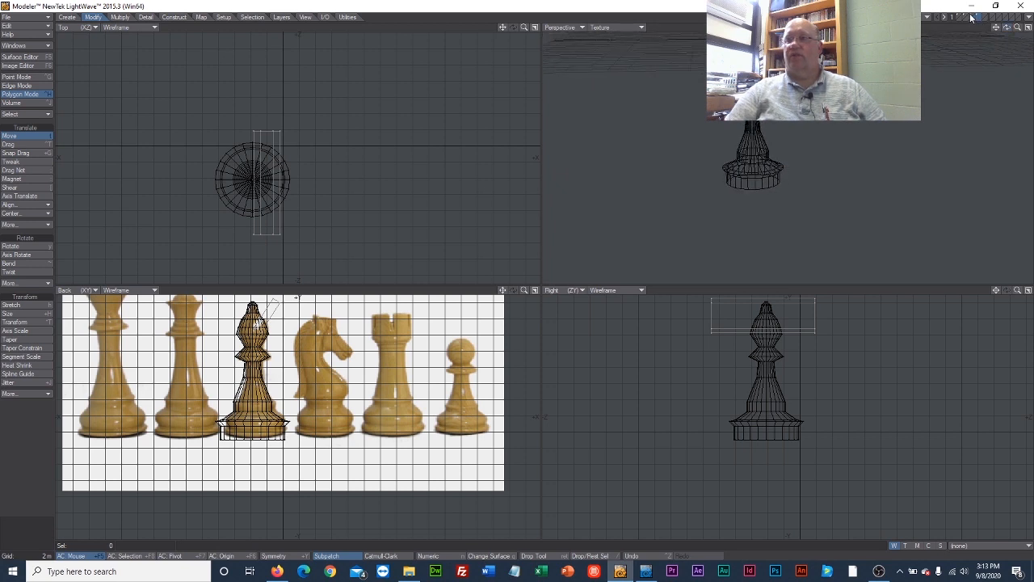
Step: Make the bishop the foreground and the box the background layer, and cut the notch with a Boolean Subtract
key("Tab")
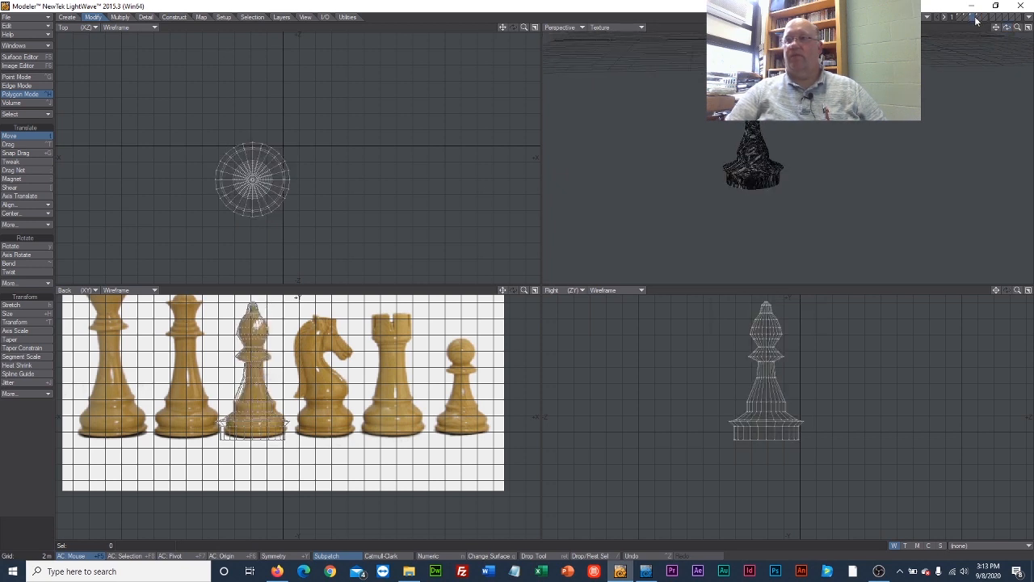
left_click(982, 21)
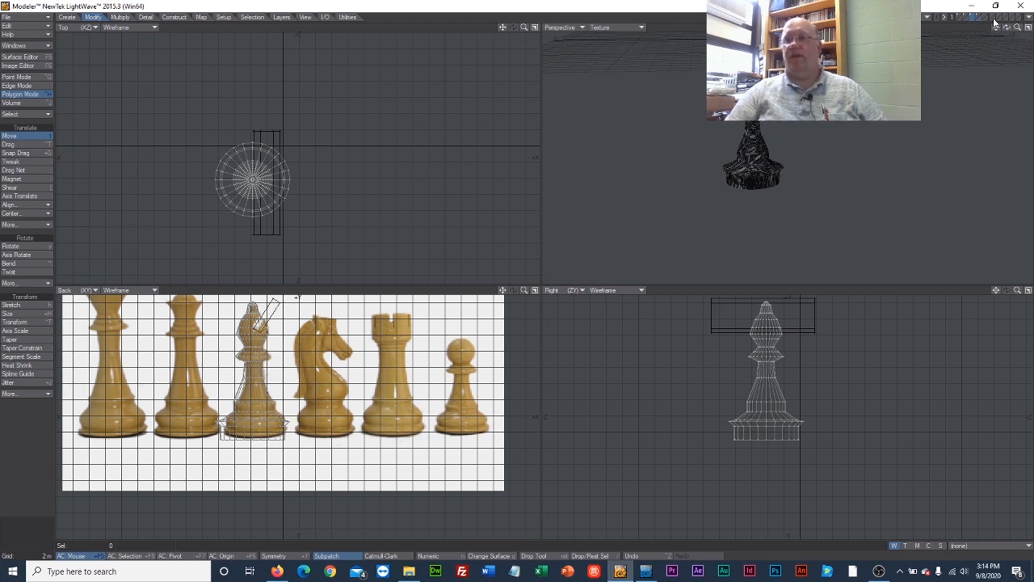
left_click(174, 17)
left_click(12, 236)
left_click(275, 238)
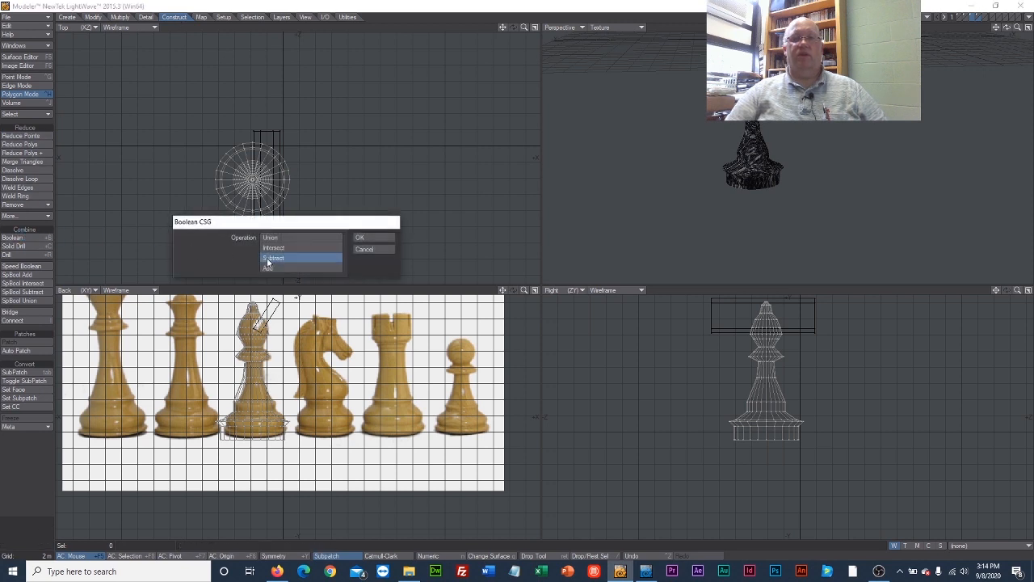
left_click(273, 258)
left_click(360, 238)
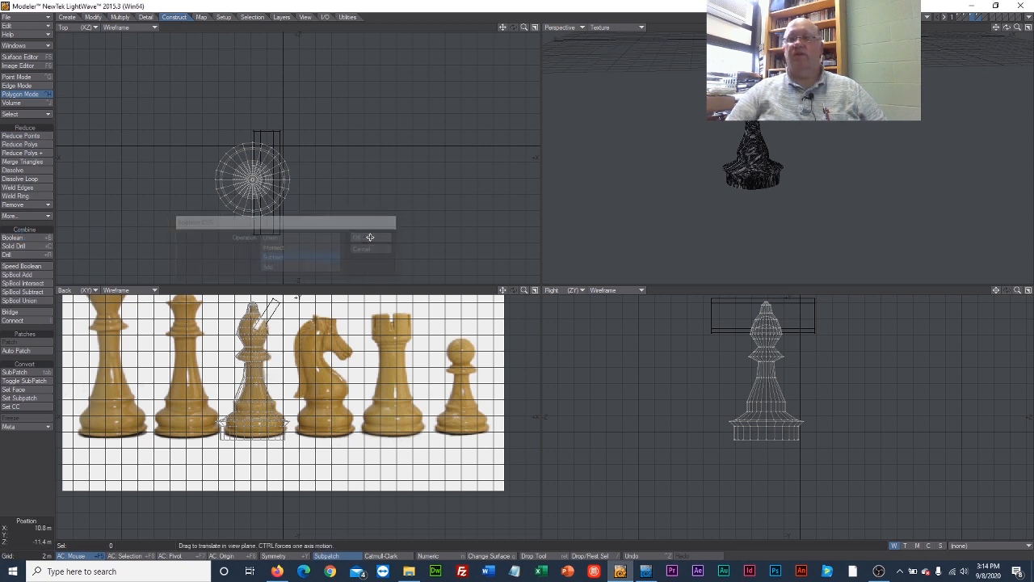
Step: Clear the cutting box from its layer and return to the bishop layer to view the notch
left_click(977, 18)
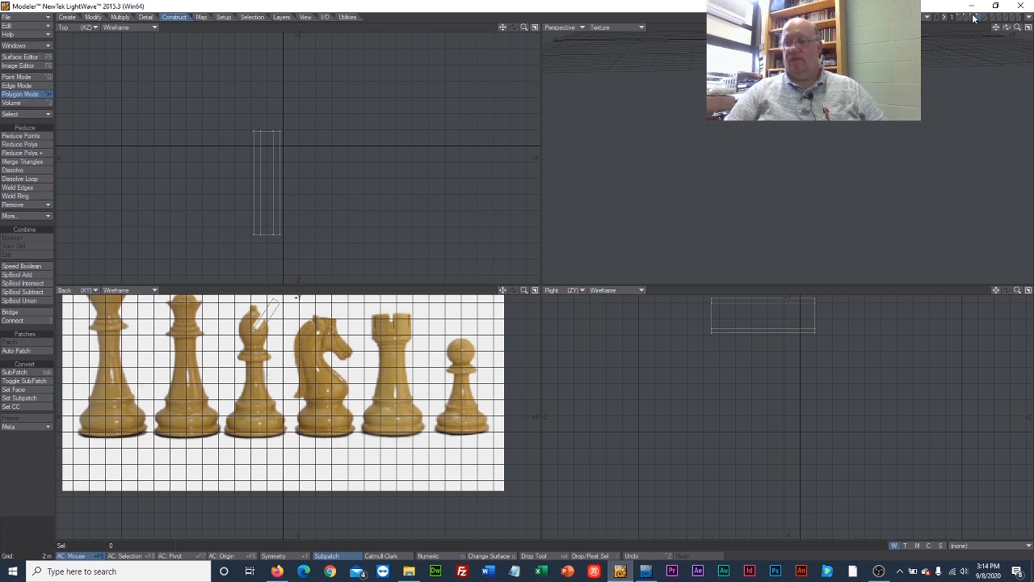
left_click(975, 18)
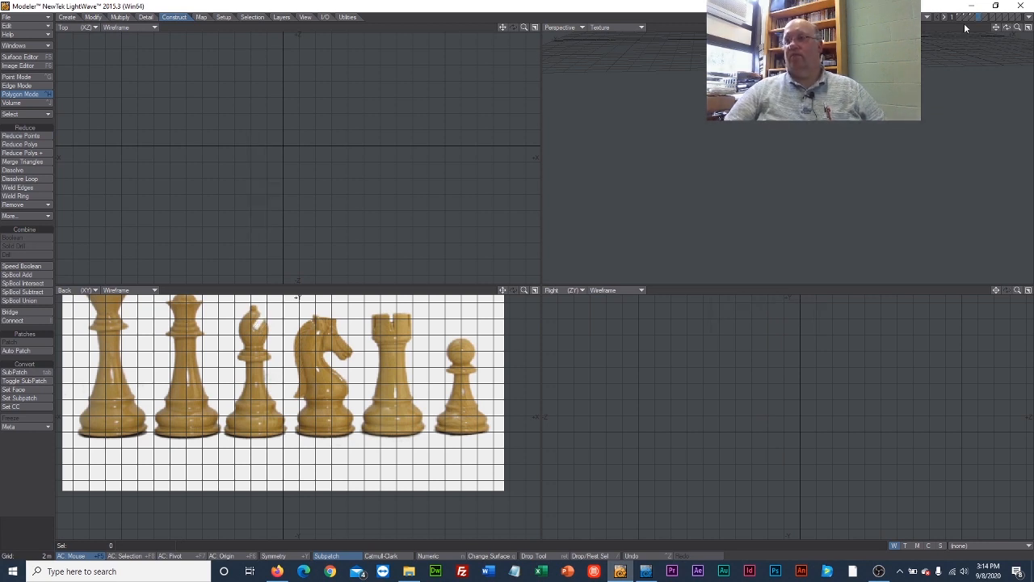
left_click(973, 19)
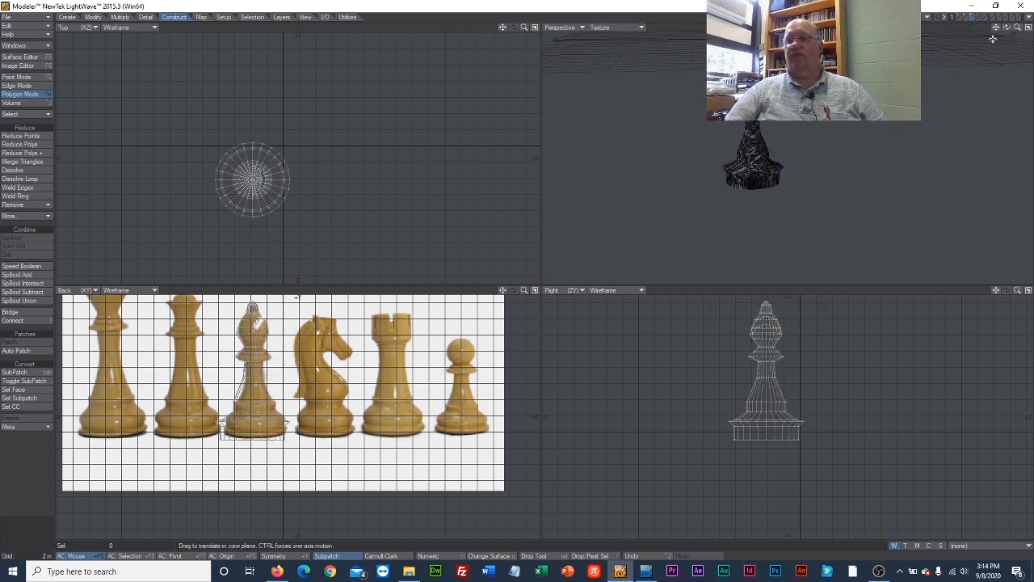
left_click_drag(1006, 28, 1026, 34)
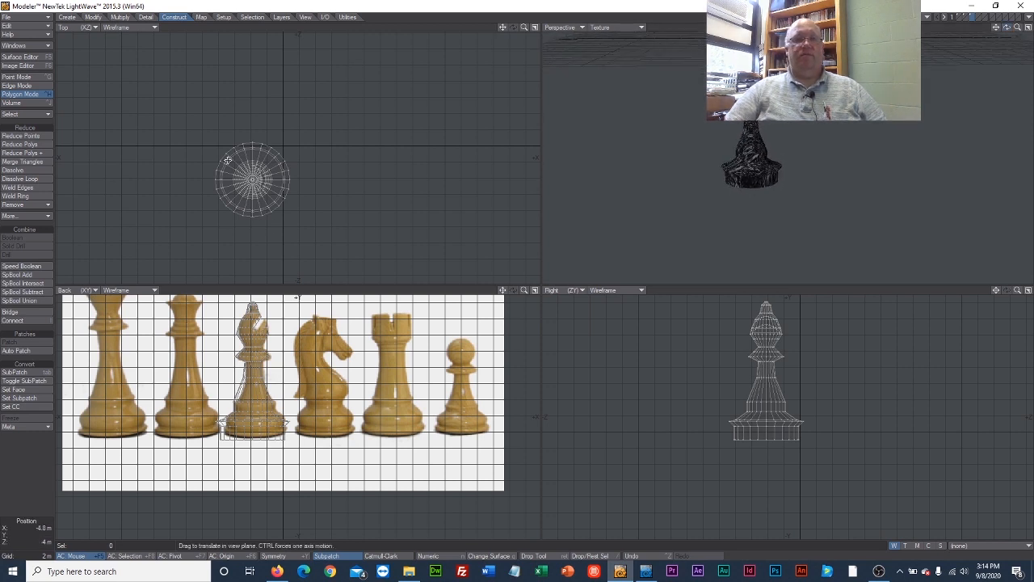
Step: Undo the accidental move of the bishop in the top view
left_click_drag(295, 125, 252, 114)
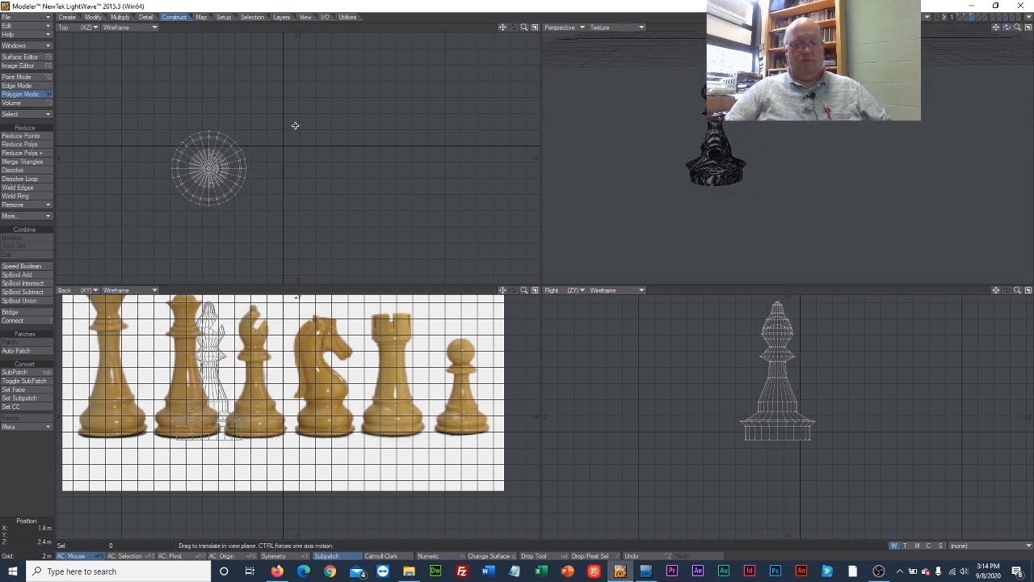
key("u")
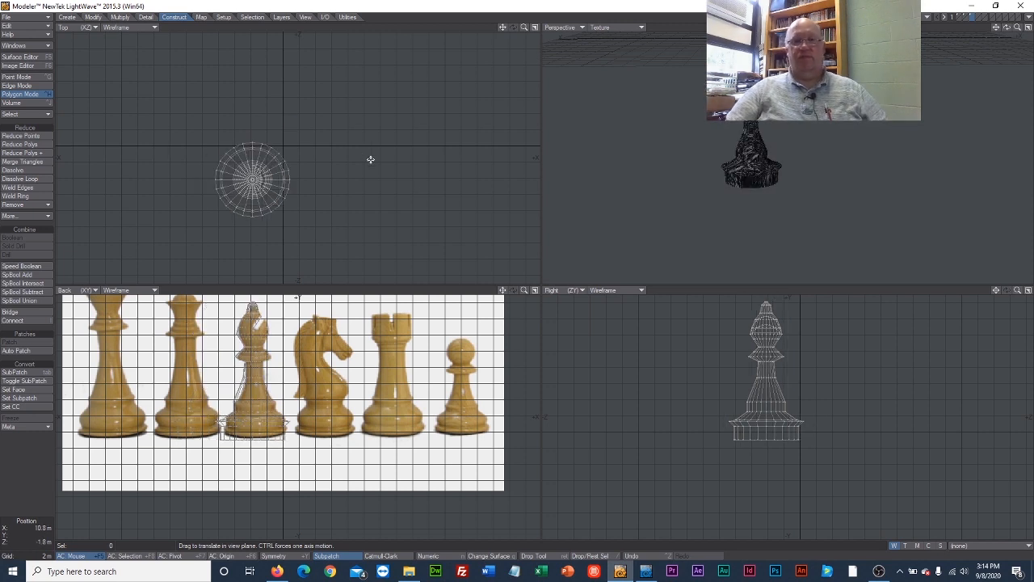
Step: Drop the Move tool, select all of the bishop's polygons and check their assigned surface without changing it
left_click(93, 18)
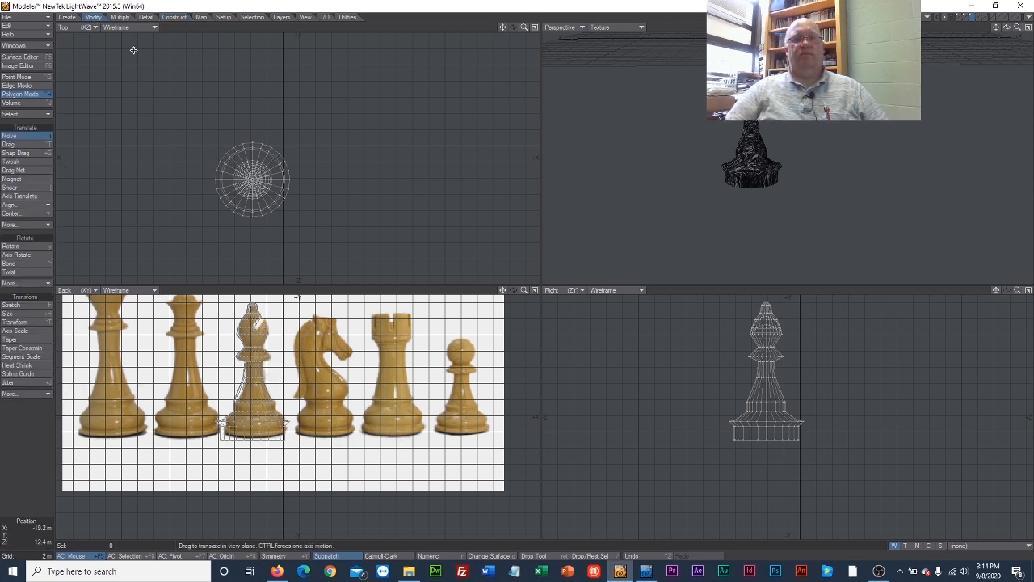
left_click(18, 138)
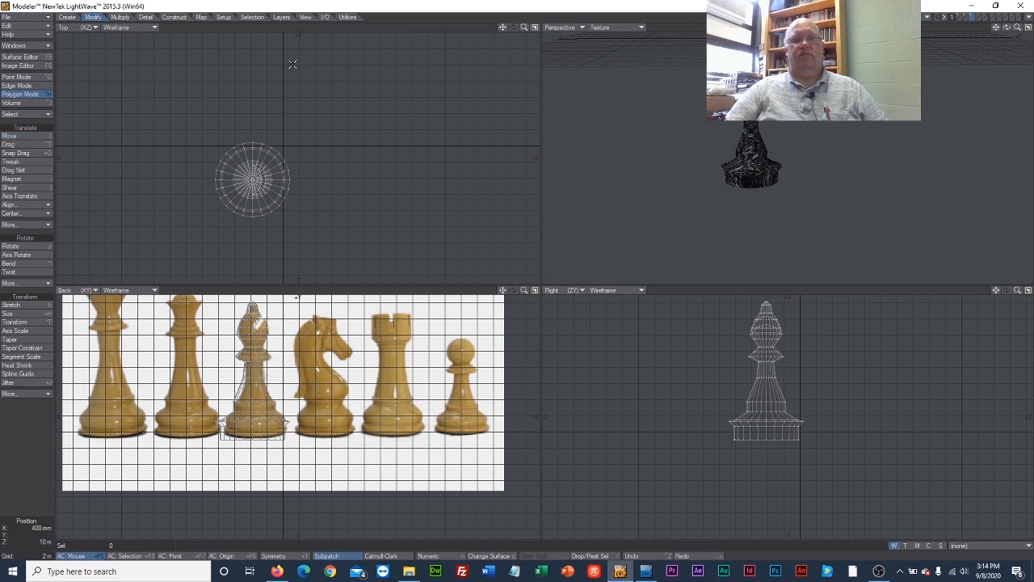
mouse_move(337, 151)
right_mouse_down()
mouse_move(262, 111)
mouse_move(357, 252)
mouse_move(341, 139)
right_mouse_up()
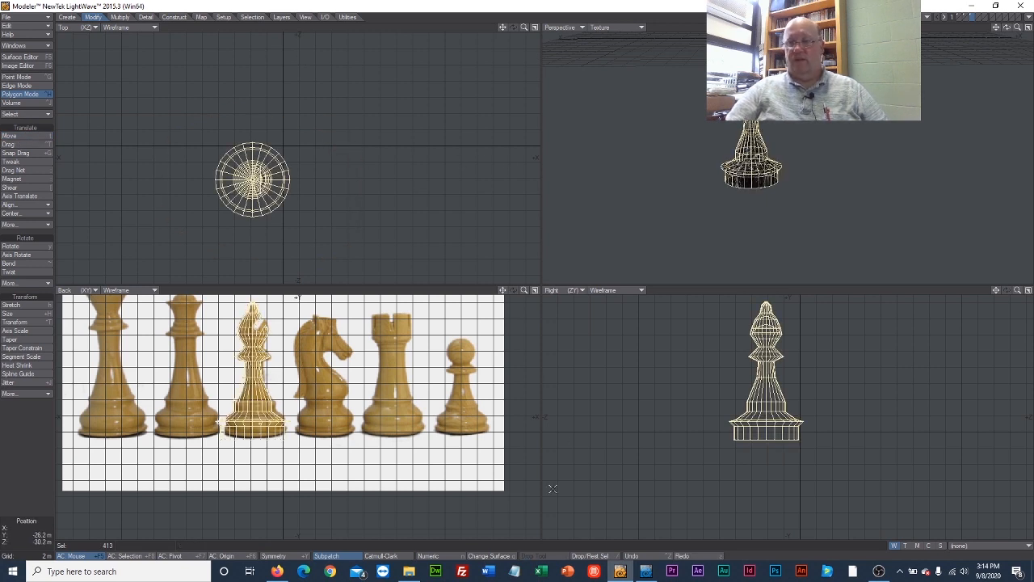
left_click(493, 557)
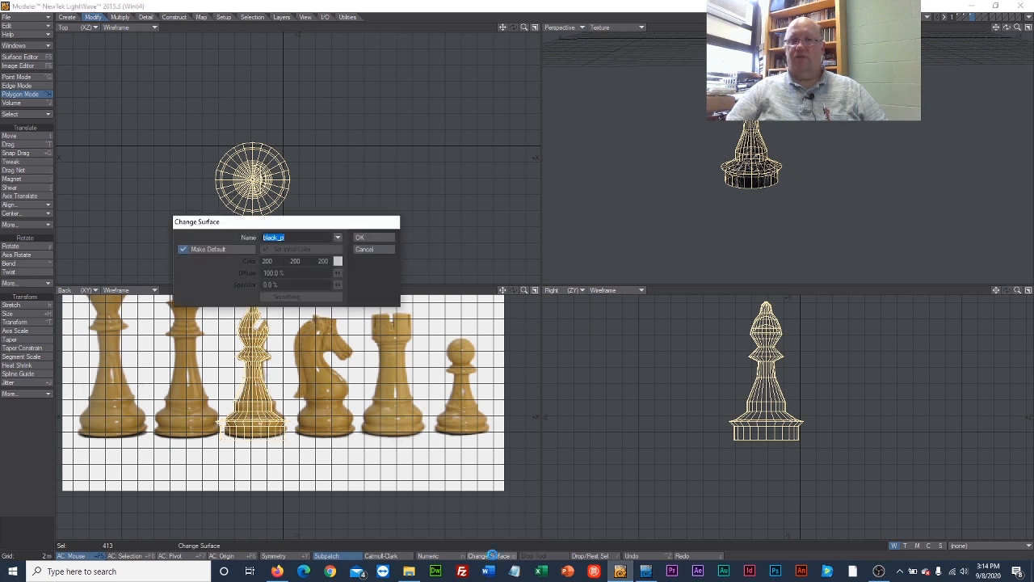
left_click(385, 247)
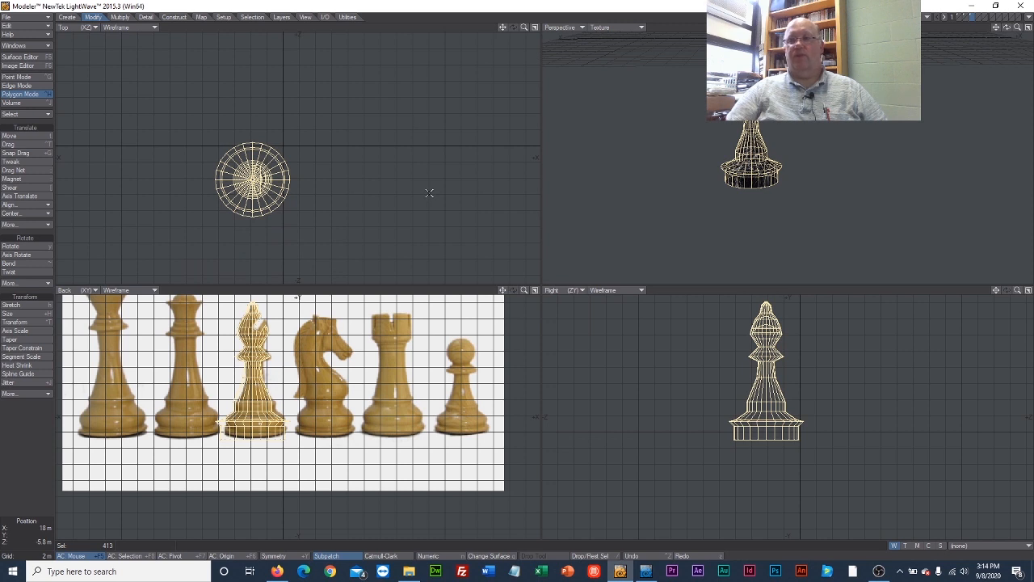
Step: Copy the selected bishop and paste it into the empty neighbouring layer
left_click(28, 25)
left_click(38, 22)
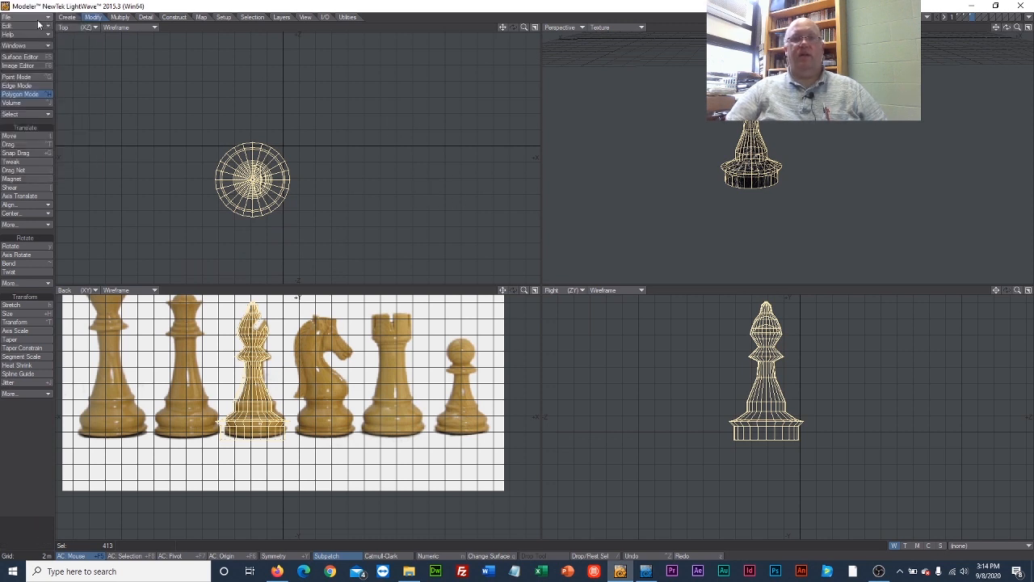
left_click(981, 19)
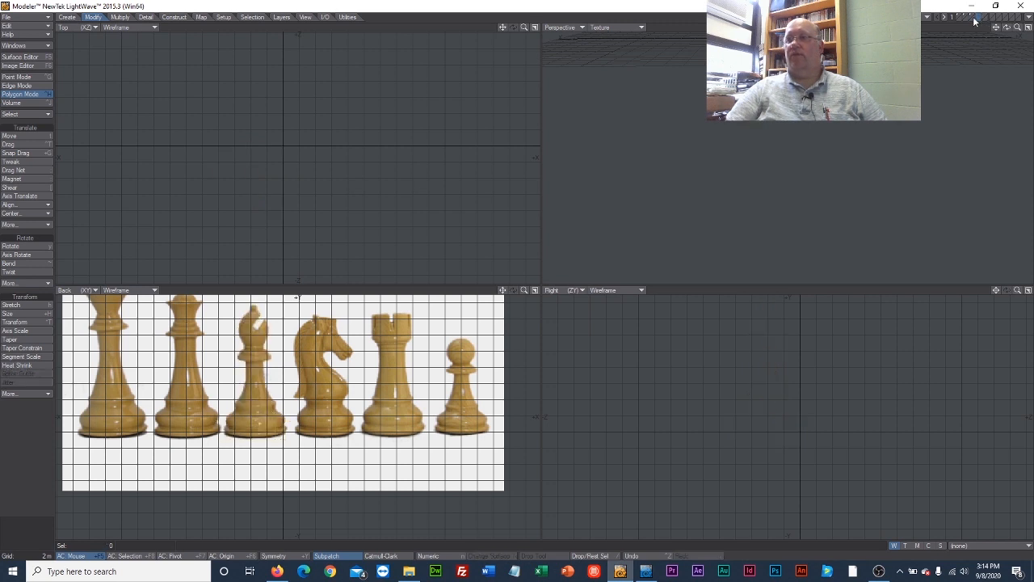
left_click(28, 25)
left_click(31, 38)
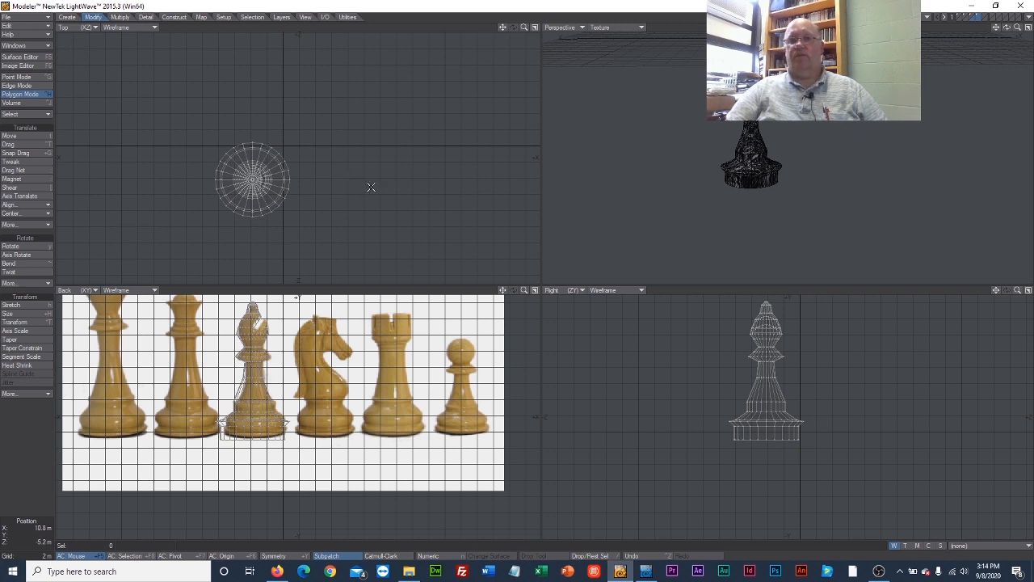
Step: Select all polygons of the pasted bishop and assign them the White_p surface
mouse_move(371, 187)
right_mouse_down()
mouse_move(265, 105)
mouse_move(370, 208)
mouse_move(370, 192)
right_mouse_up()
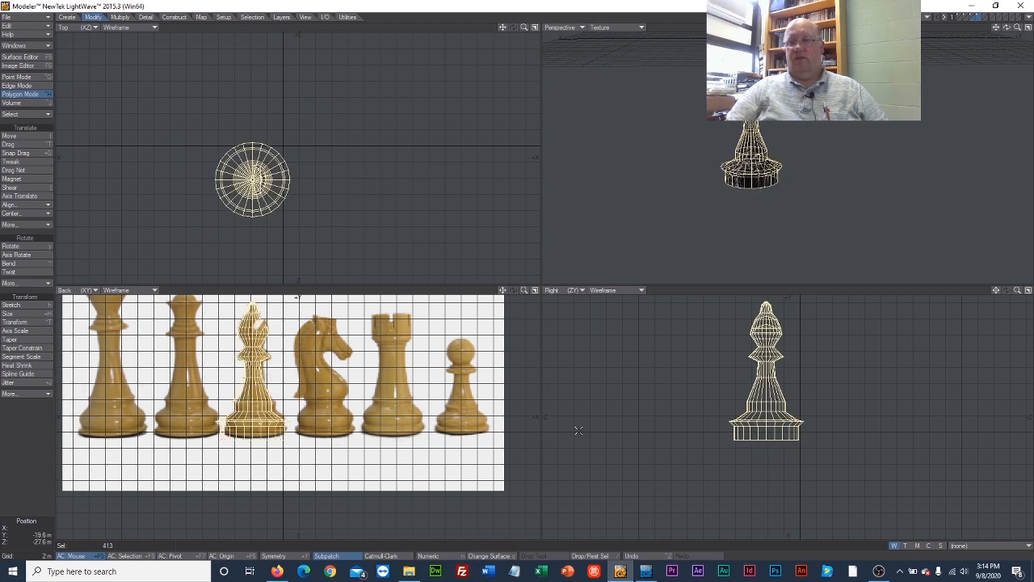
left_click(489, 556)
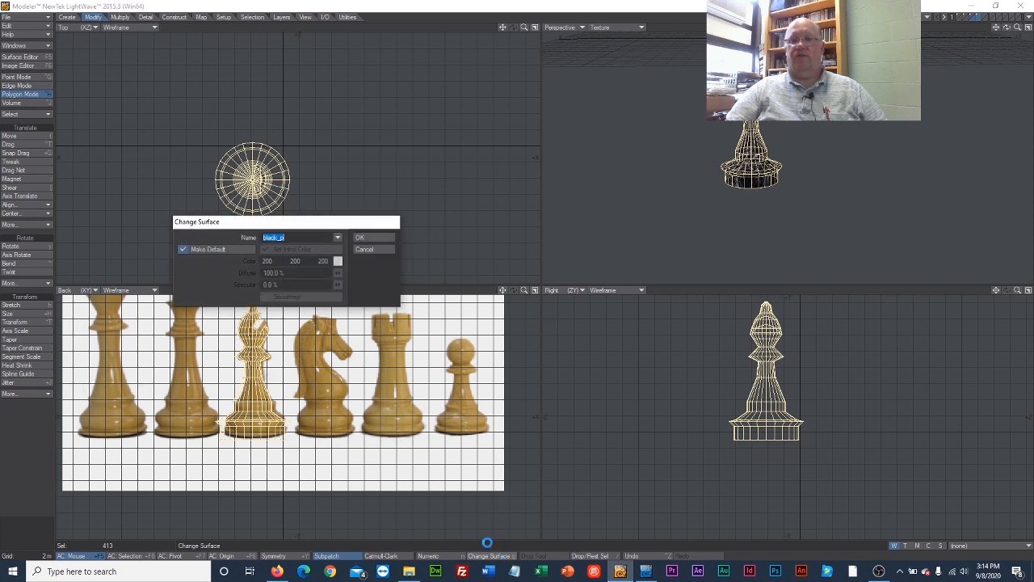
left_click(337, 238)
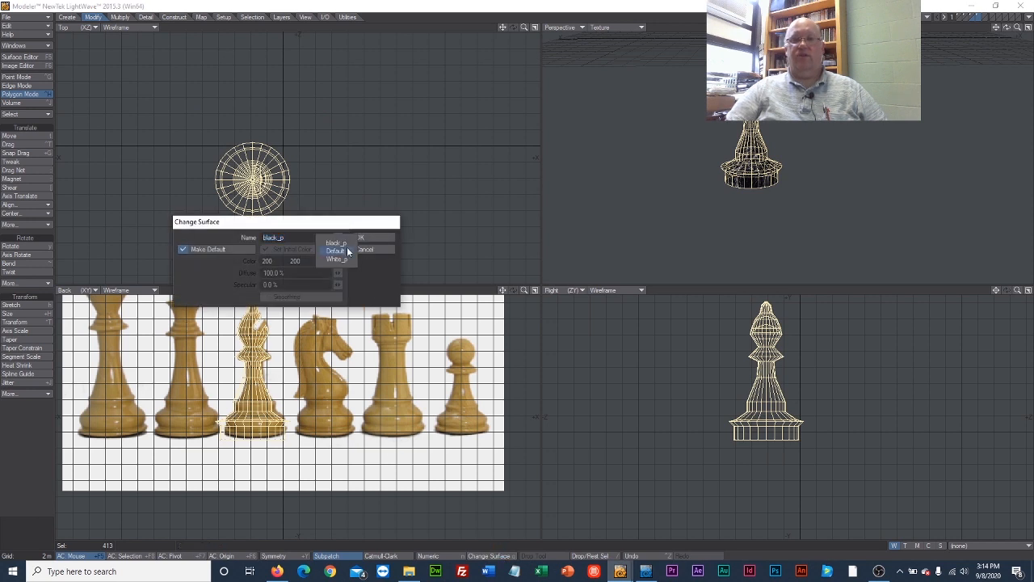
left_click(342, 260)
left_click(370, 238)
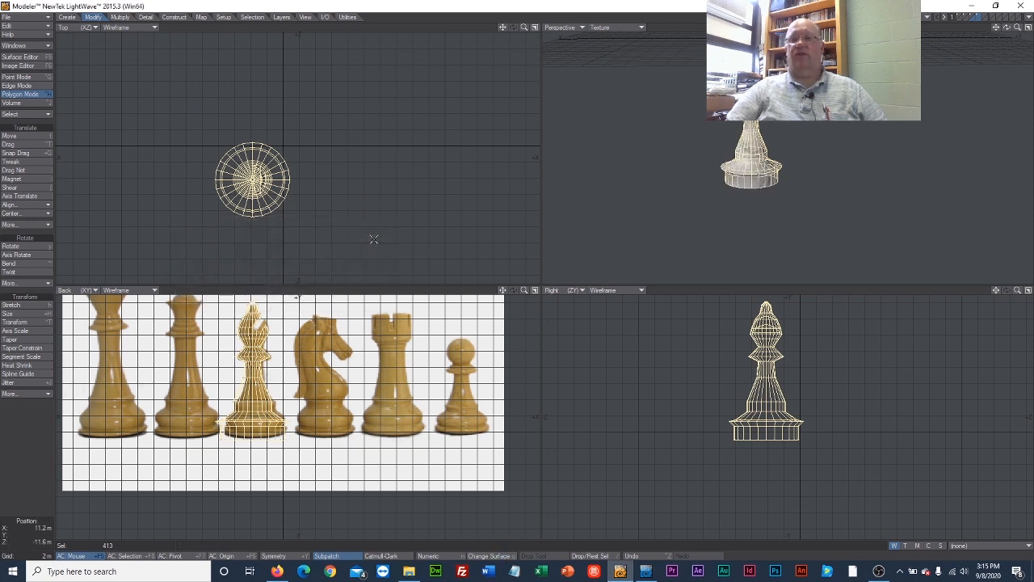
Step: Save the chess piece object with the new bishop layers and switch to LightWave Layout
left_click(47, 20)
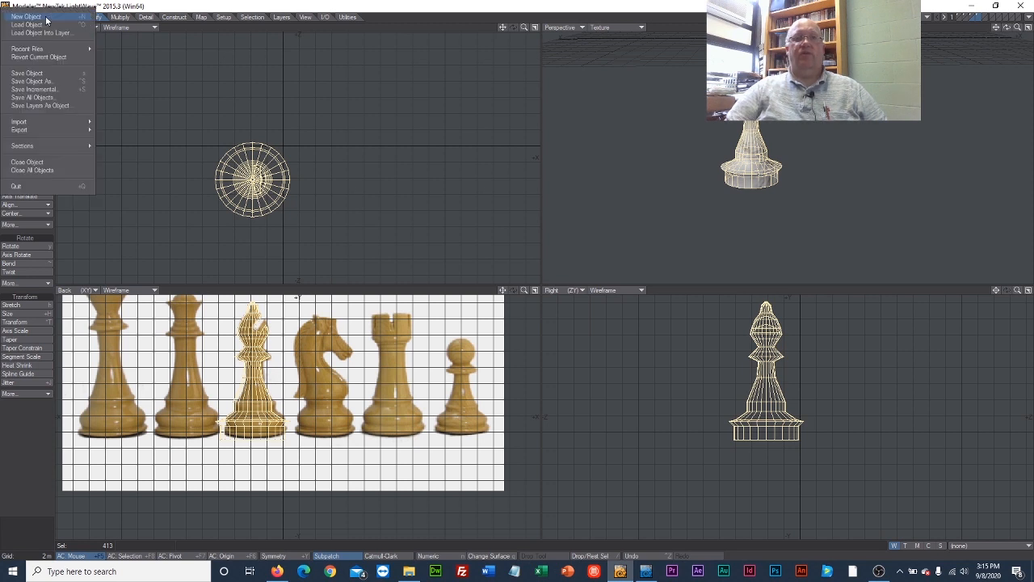
left_click(47, 74)
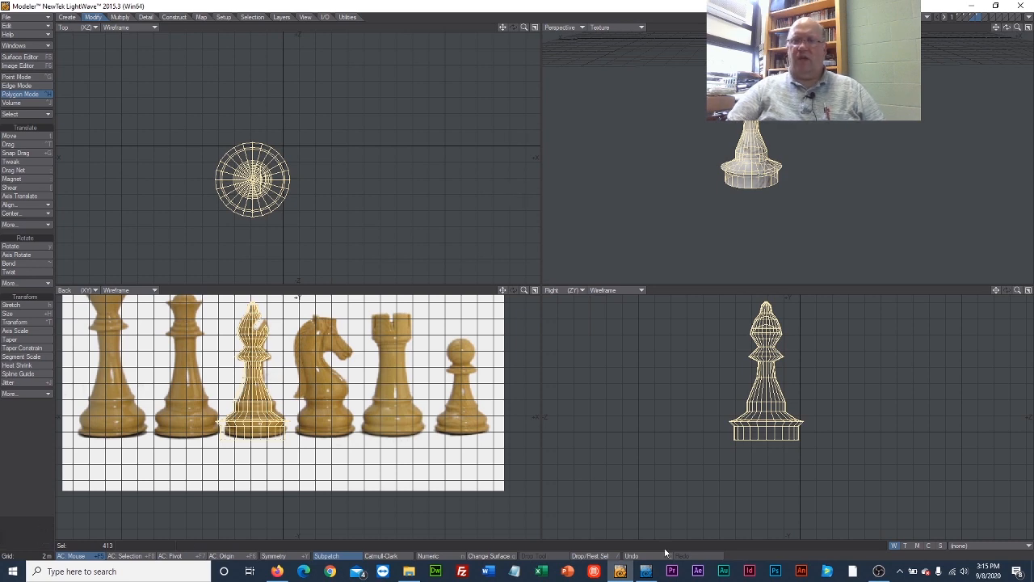
left_click(645, 572)
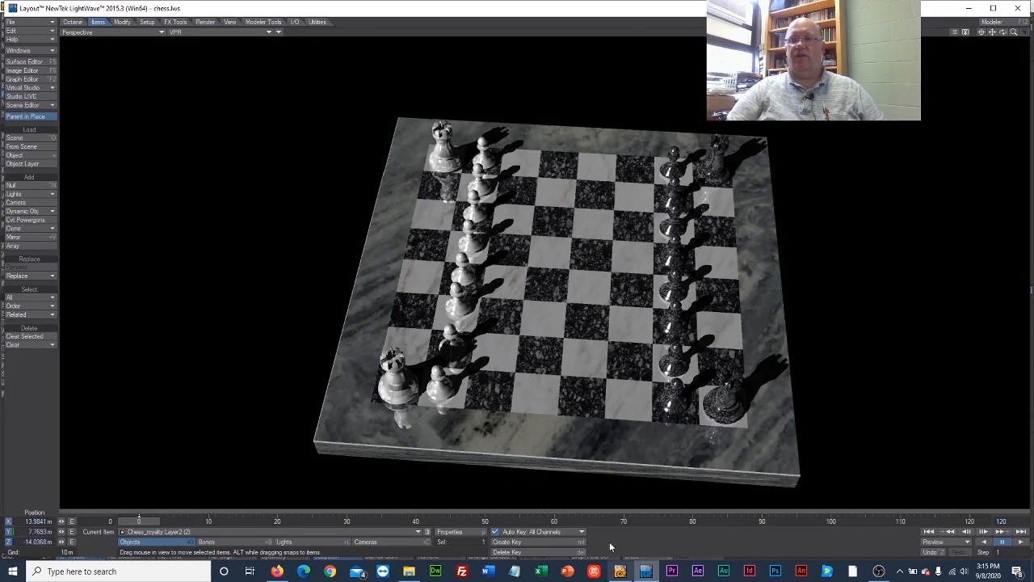
Step: Change the perspective viewport's display mode from VPR to Textured Shaded Solid
left_click(175, 32)
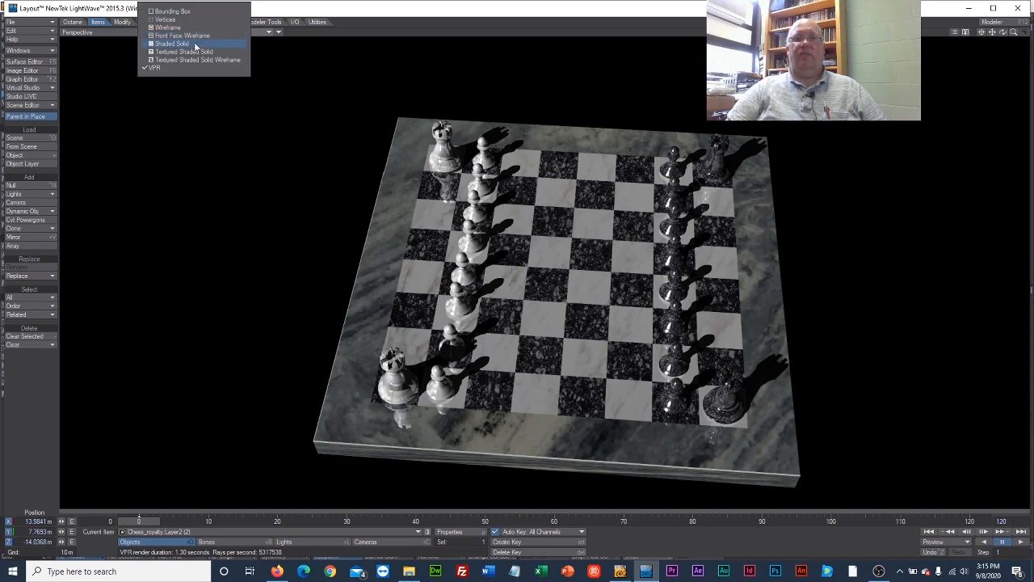
left_click(194, 49)
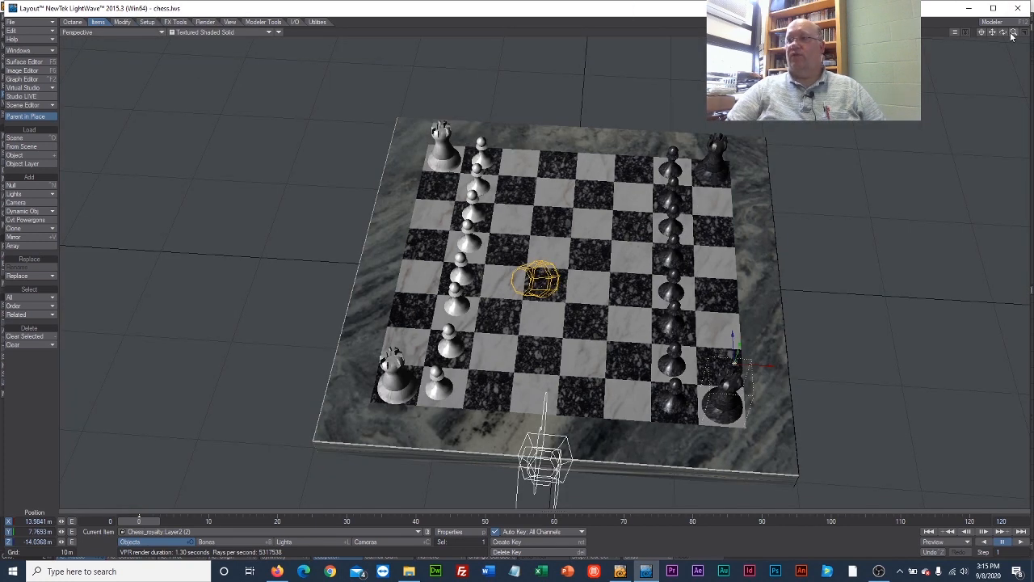
mouse_move(1014, 32)
left_mouse_down()
mouse_move(998, 57)
mouse_move(1004, 50)
left_mouse_up()
left_click_drag(1003, 33, 926, 91)
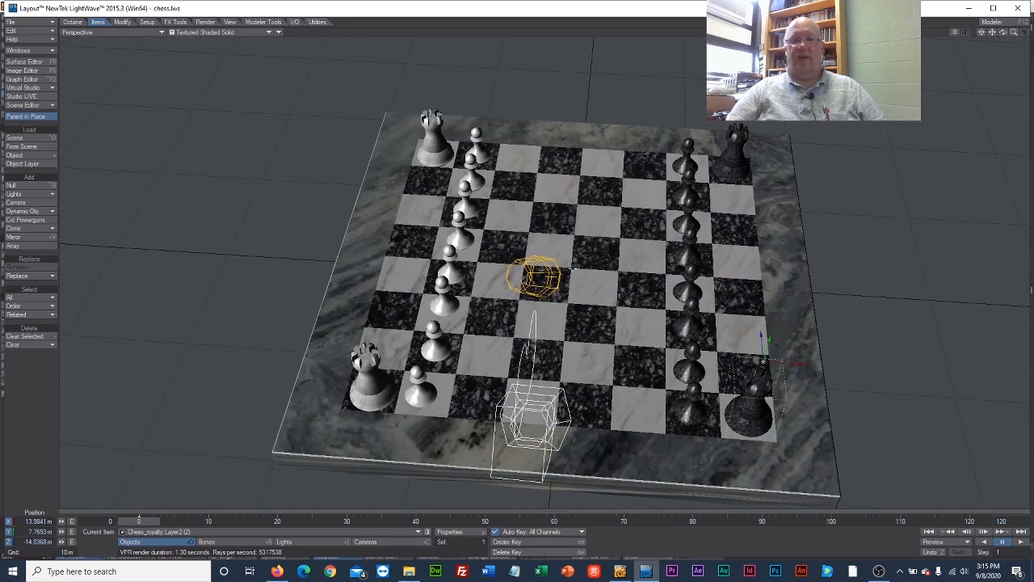
Step: Select both bishop layers, Chess_royalty Layer3 and Layer4, and raise them above the board to about 22.3 m in Y
left_click(427, 532)
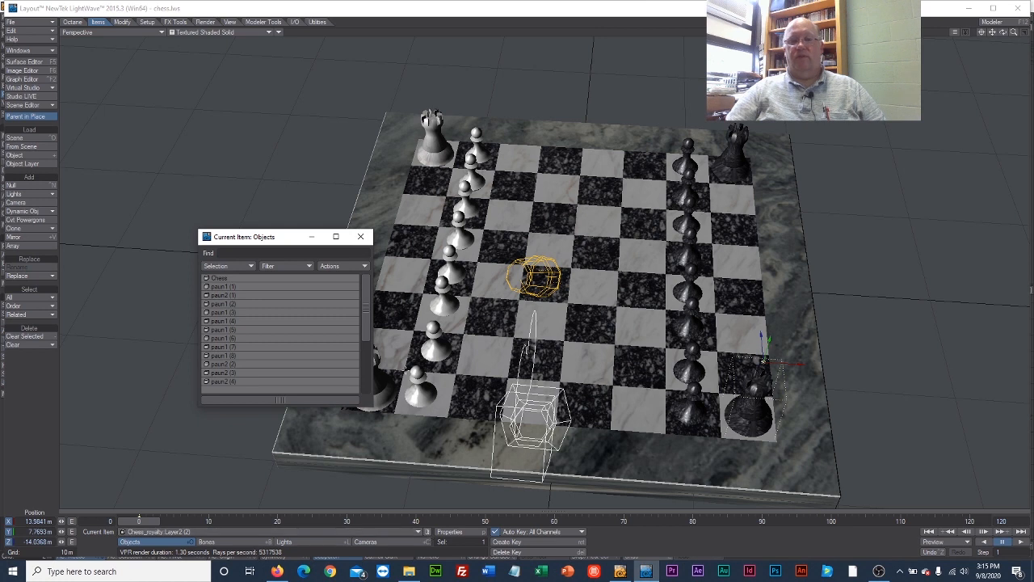
left_click_drag(367, 317, 365, 391)
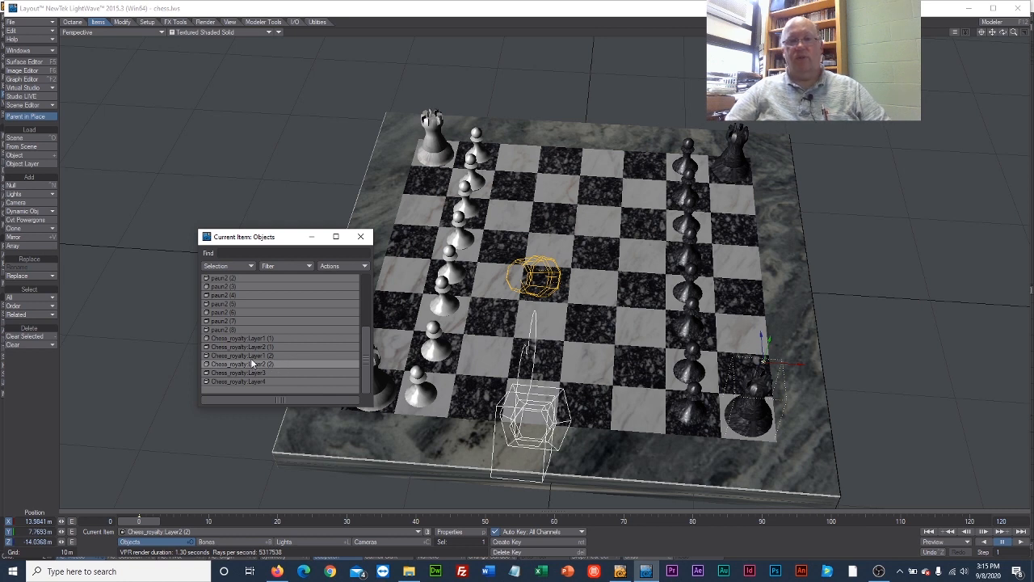
key("t")
left_click(277, 372)
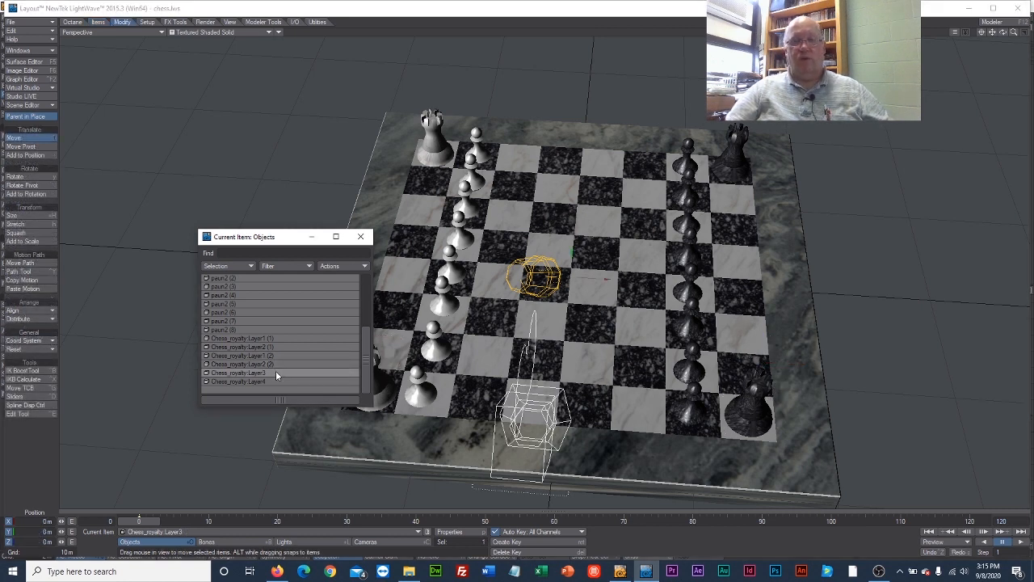
left_click(276, 381, "shift")
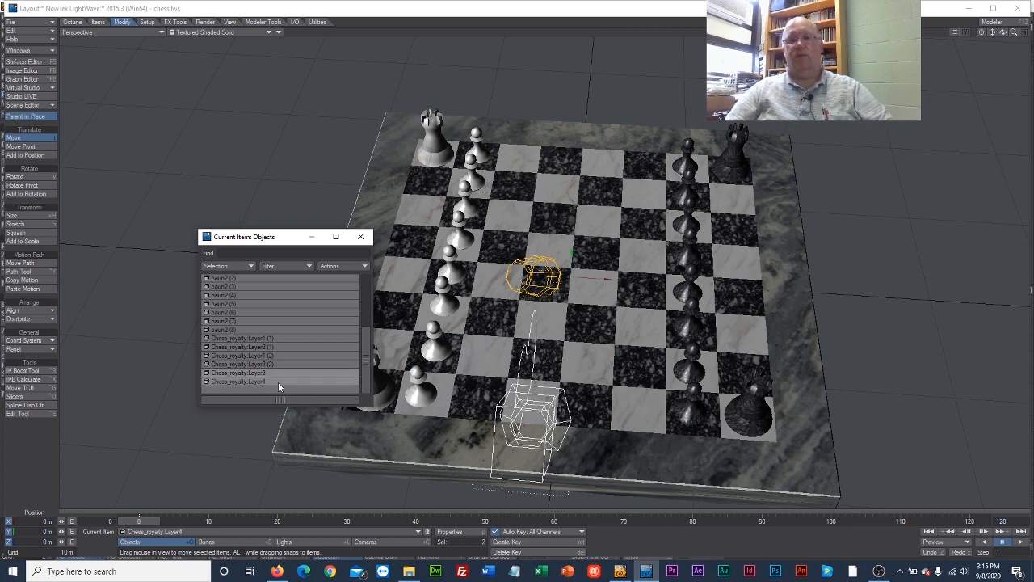
left_click_drag(573, 253, 578, 186)
left_click_drag(586, 136, 578, 44)
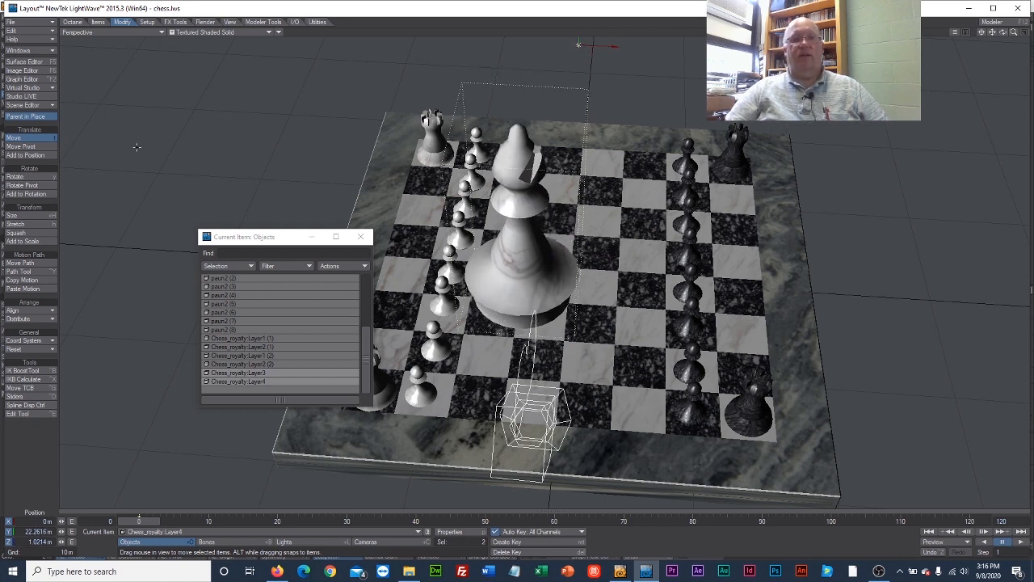
Step: Scale both bishops uniformly to about 0.29 and move them to about X -8.5 m, Z -8.9 m near the white rook
left_click(16, 217)
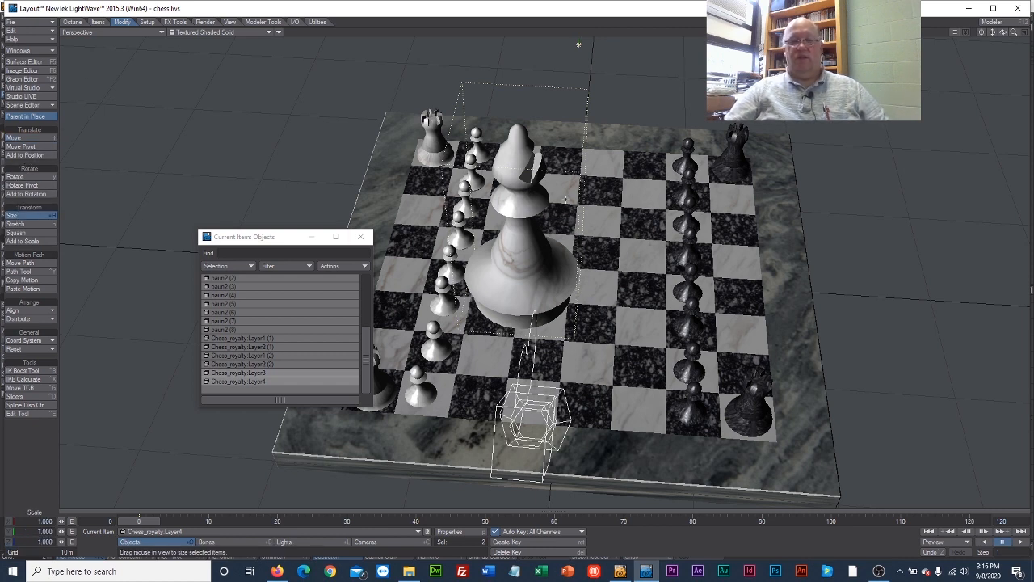
mouse_move(552, 196)
left_mouse_down()
mouse_move(509, 198)
mouse_move(552, 197)
left_mouse_up()
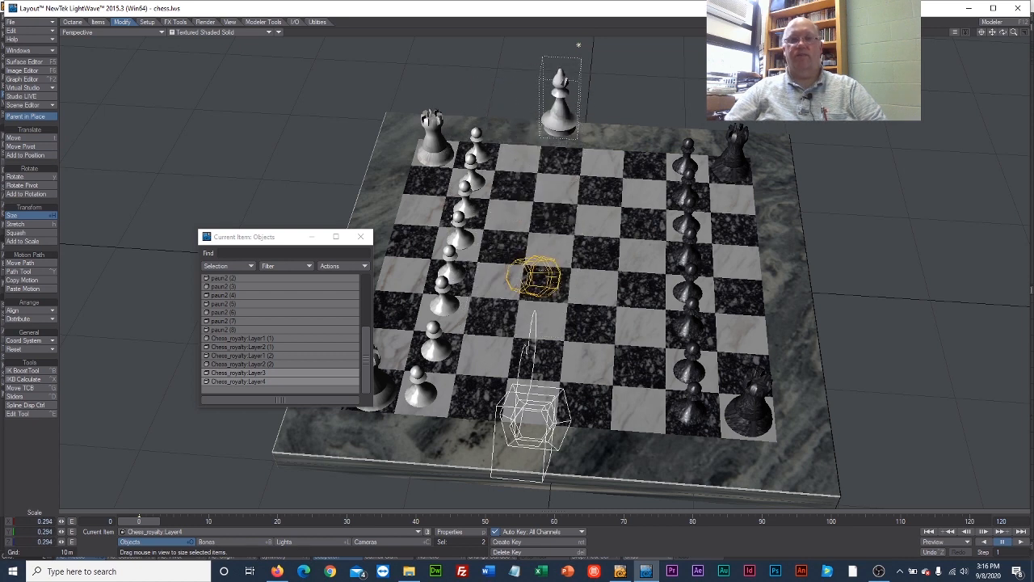
left_click(27, 138)
left_click_drag(582, 41, 448, 37)
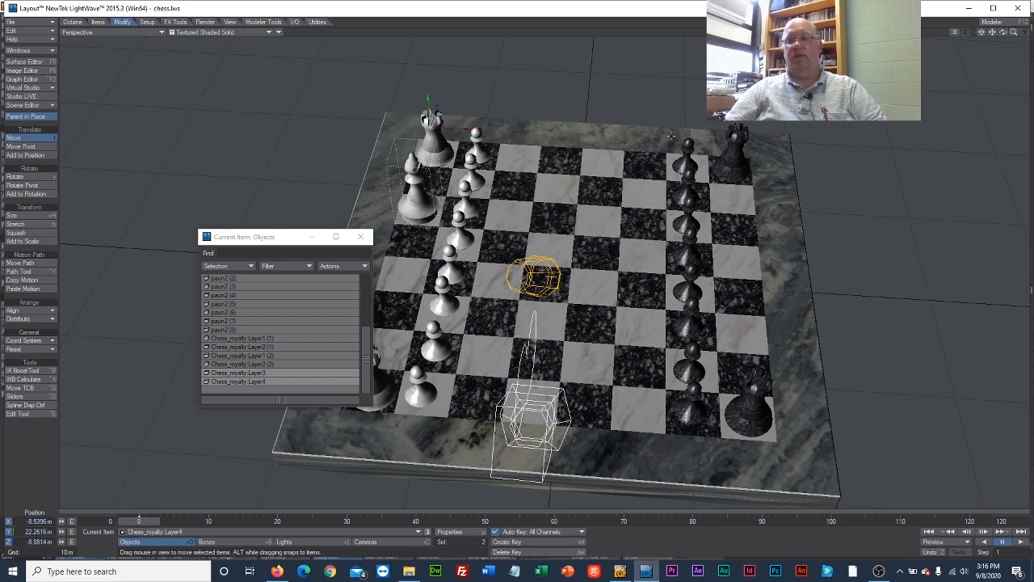
Step: Lower both bishops to about 7.1 m in Y and shift them to about -12.1 m in X
left_click_drag(1002, 34, 1002, 65)
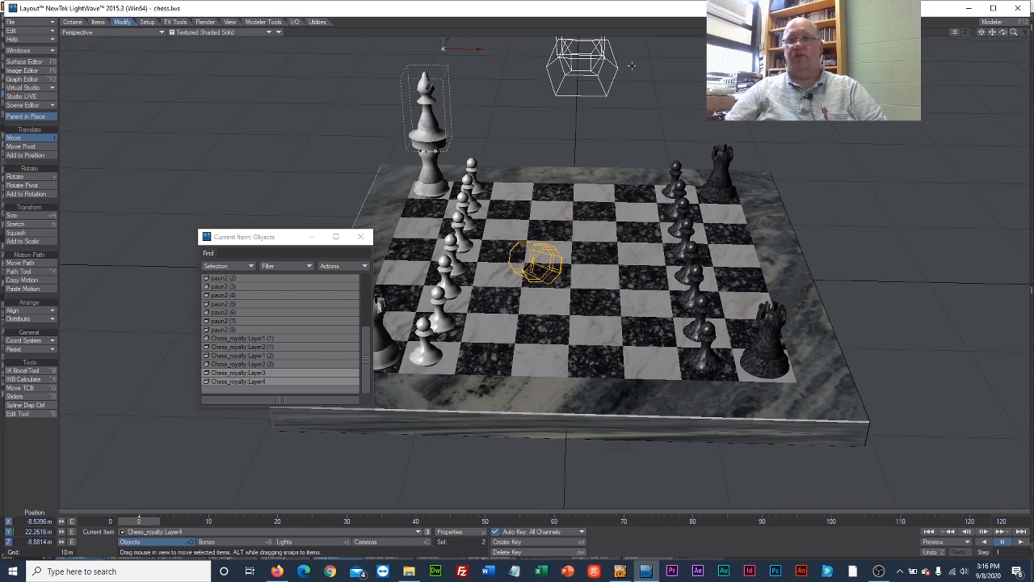
right_click_drag(426, 109, 434, 217)
left_click_drag(491, 159, 514, 159)
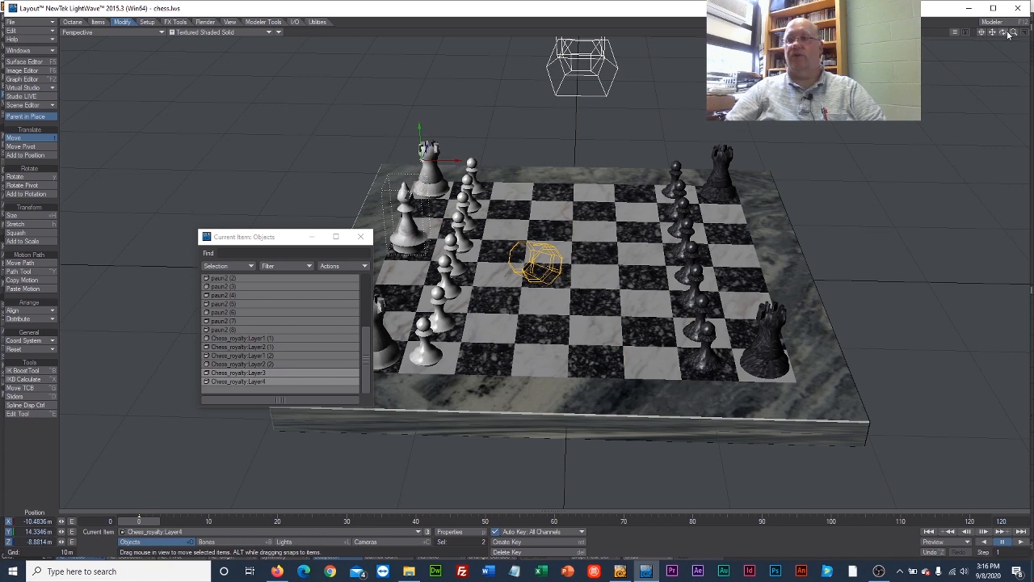
left_click_drag(1009, 34, 1007, 26)
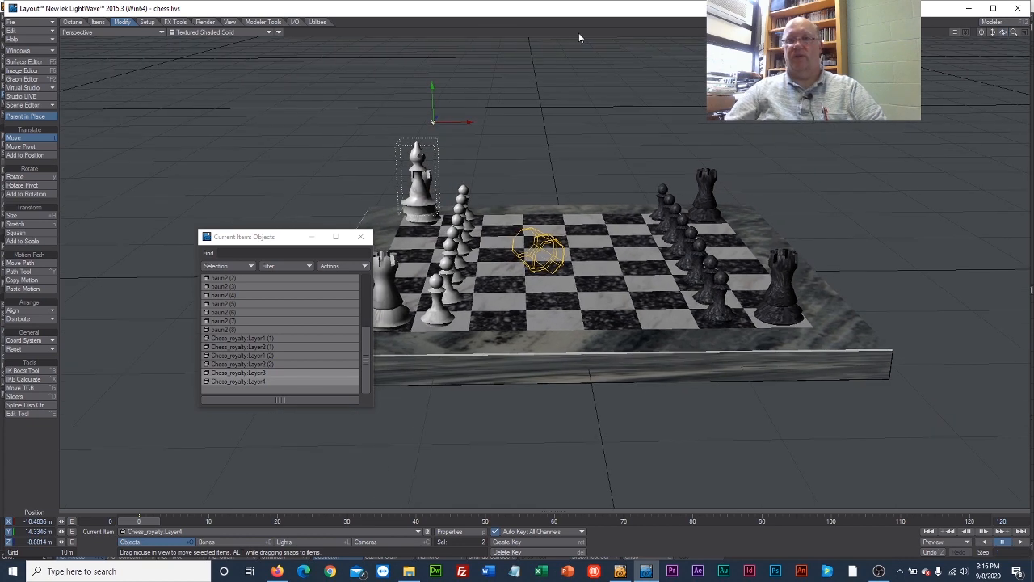
right_click_drag(434, 85, 440, 239)
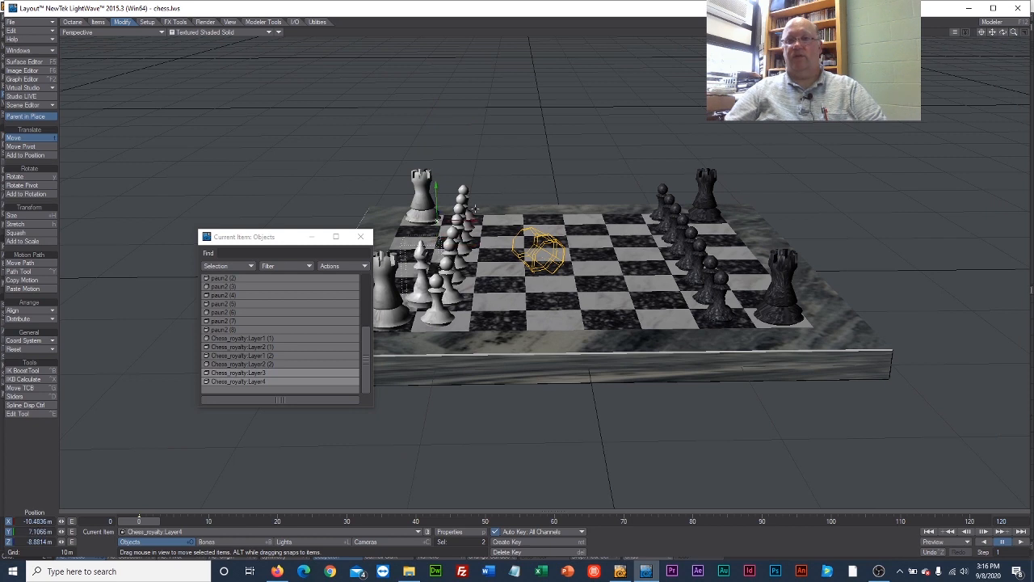
left_click_drag(475, 208, 457, 209)
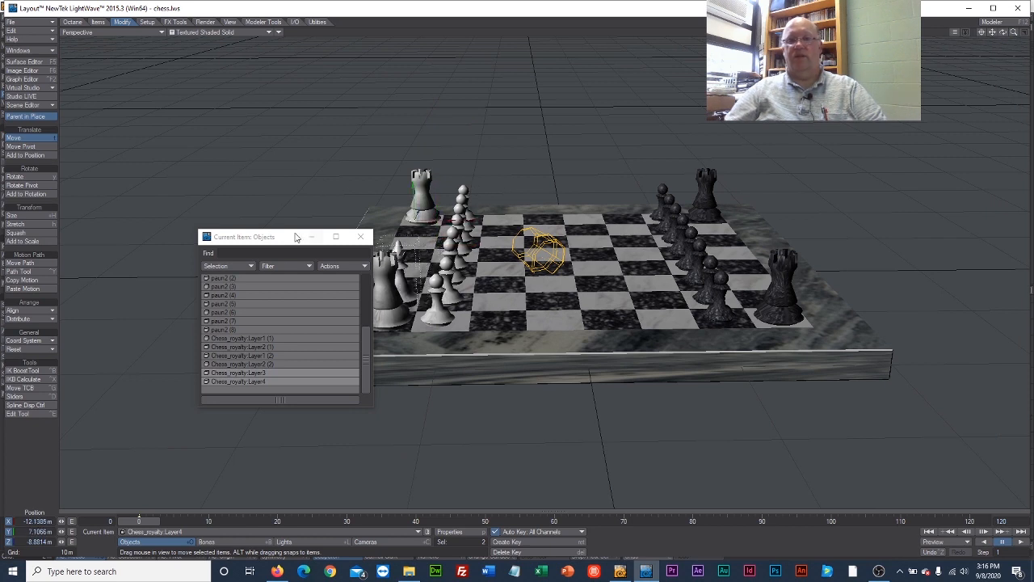
Step: Scale both bishops to about 0.52 and move them to about Y 11.7 m, Z 2.5 m along the white back row
left_click(29, 215)
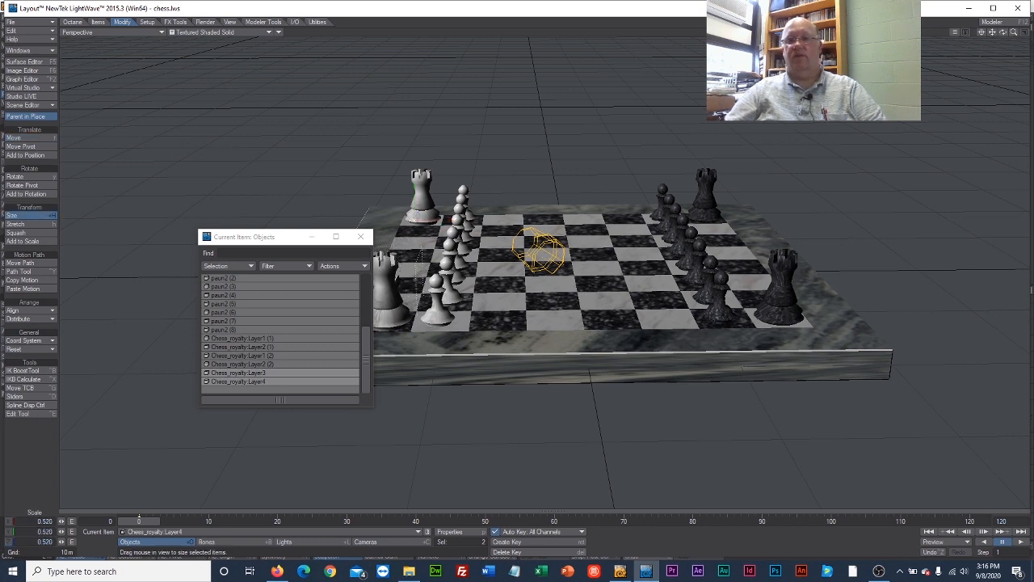
left_click(20, 138)
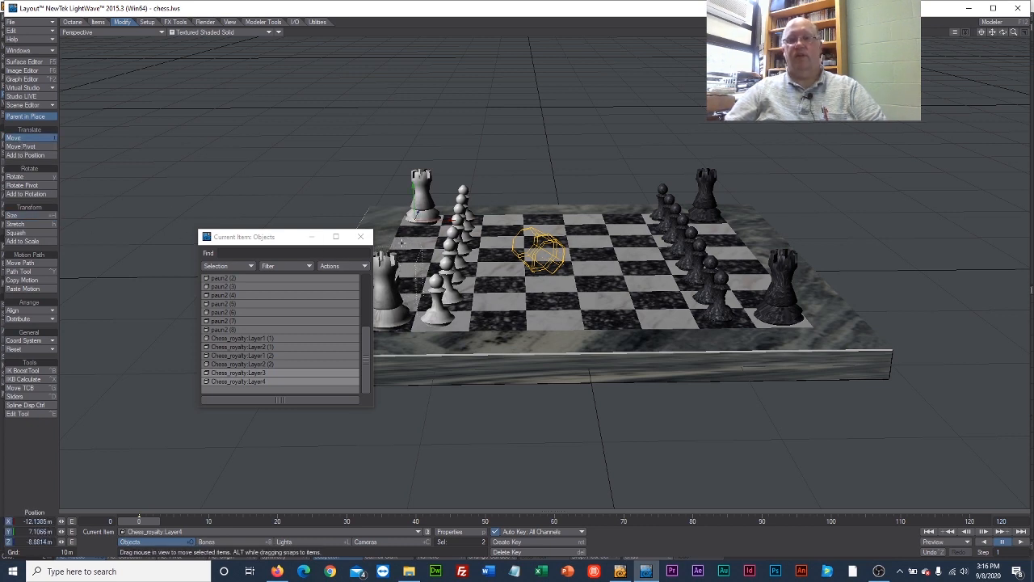
left_click_drag(402, 243, 404, 256)
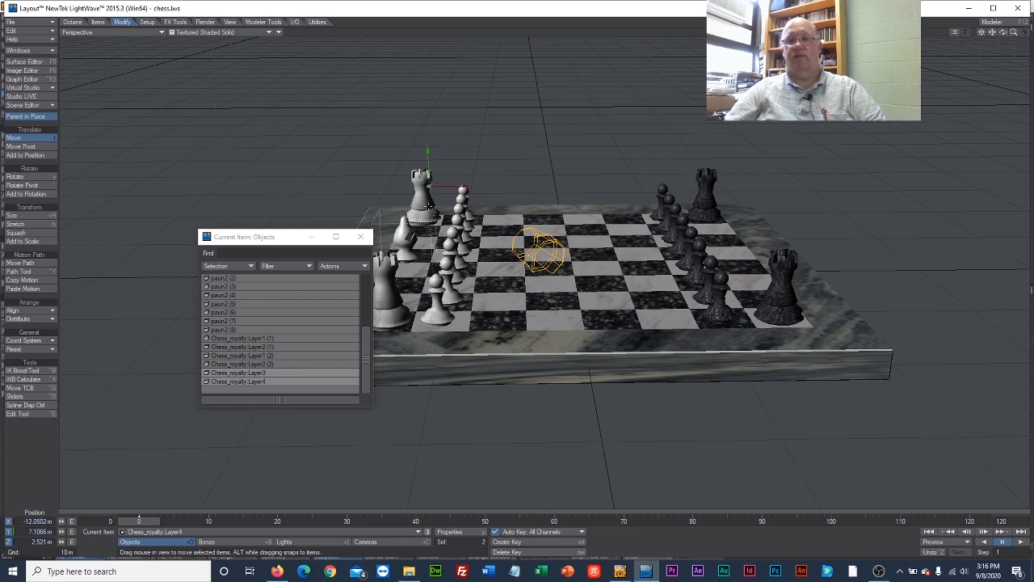
left_click_drag(427, 151, 426, 95)
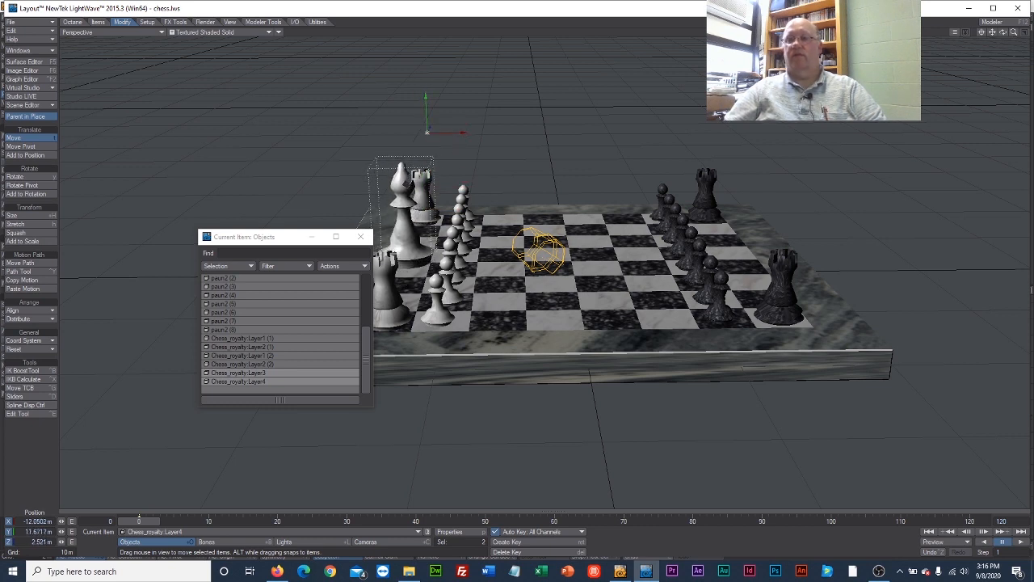
Step: Scale both bishops down to fit a square and move them to about Y 8.4 m, Z 7.1 m behind the white pawns
left_click_drag(1003, 32, 904, 105)
left_click(21, 217)
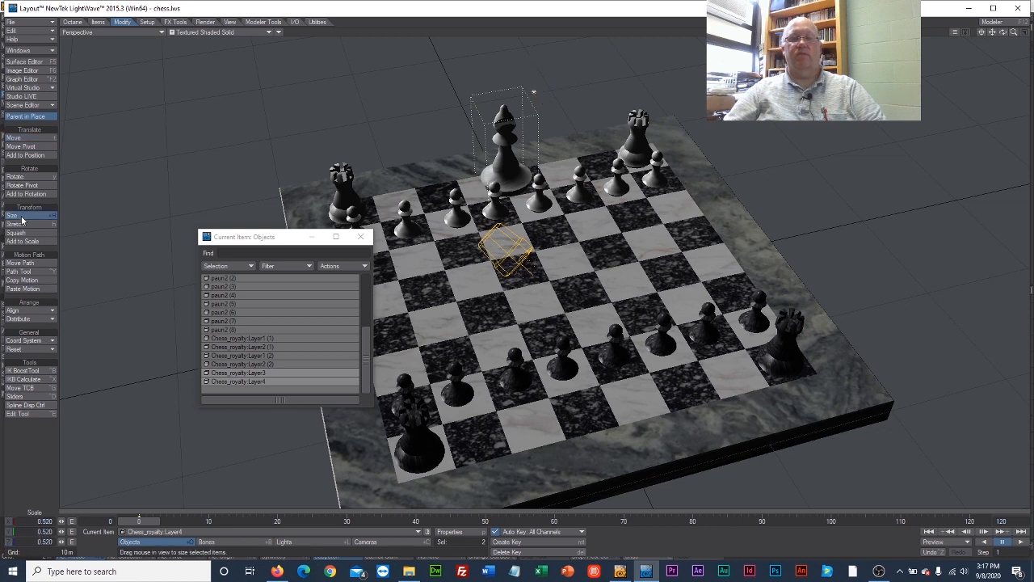
left_click_drag(582, 126, 566, 126)
key("t")
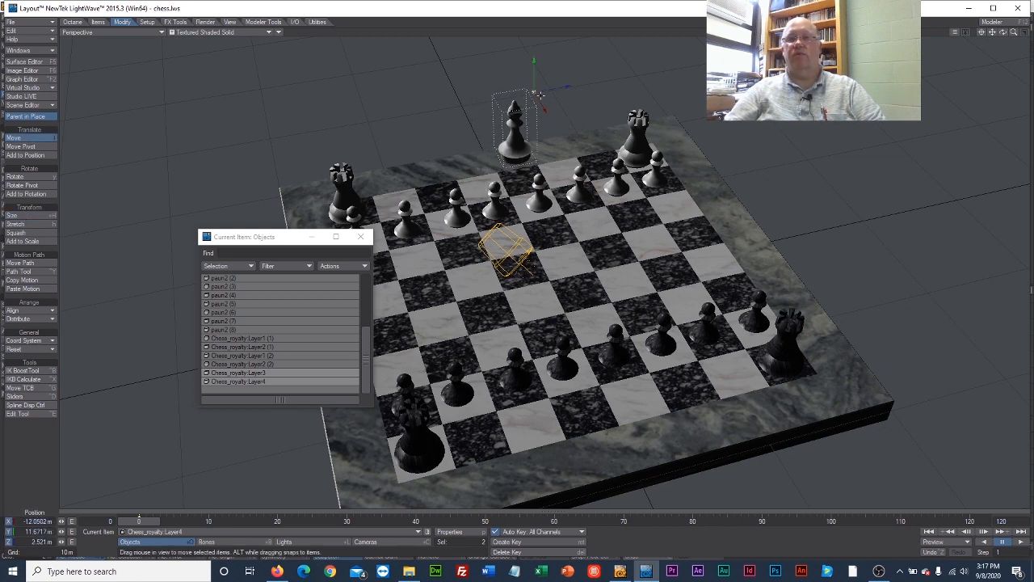
left_click_drag(534, 91, 610, 113)
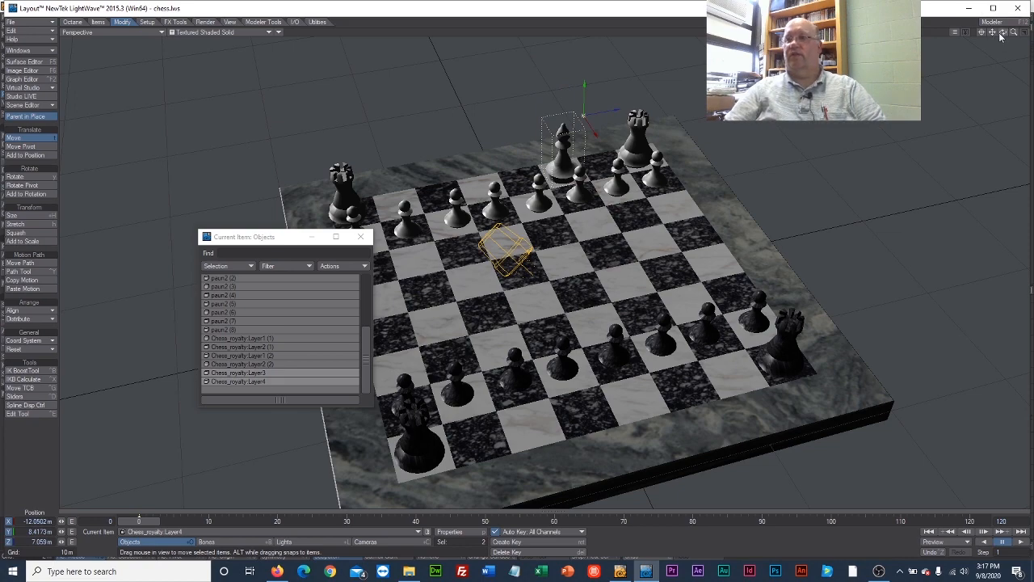
Step: Move the black bishop to the black back row at about X 14.78 m and place the white bishop at about X -12.33 m
left_click_drag(1003, 33, 1024, 39)
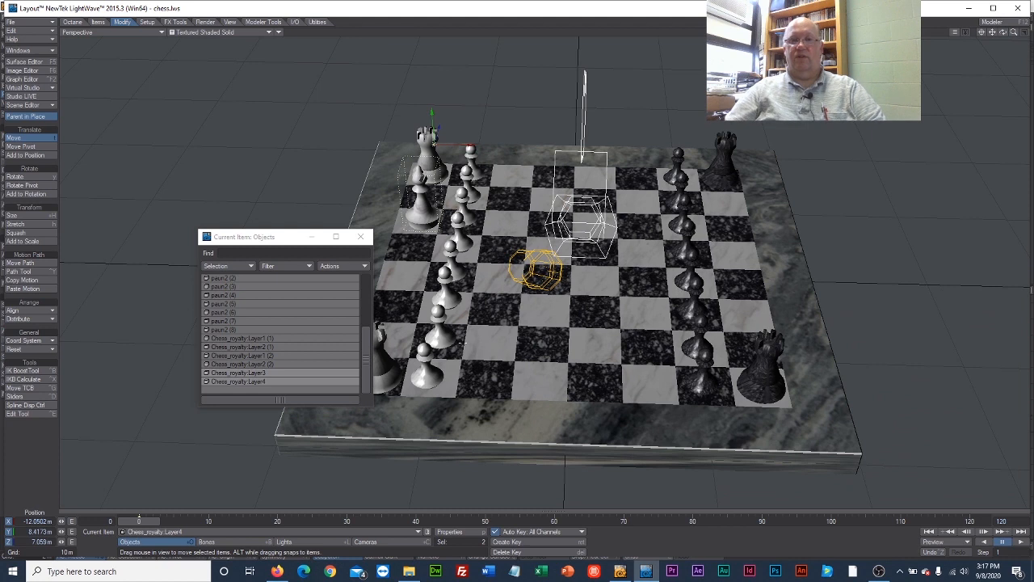
left_click(271, 381)
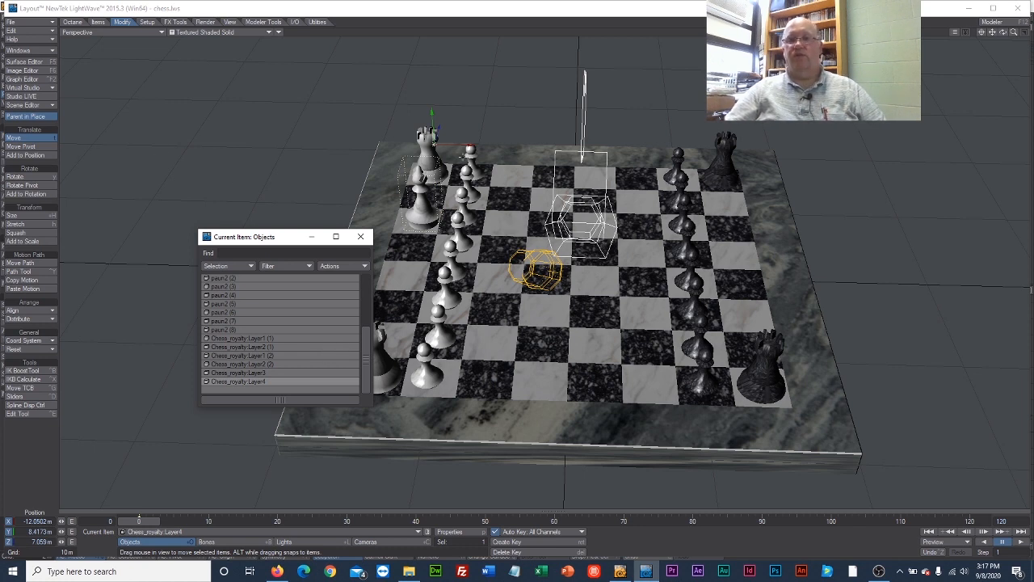
left_click_drag(463, 145, 440, 145)
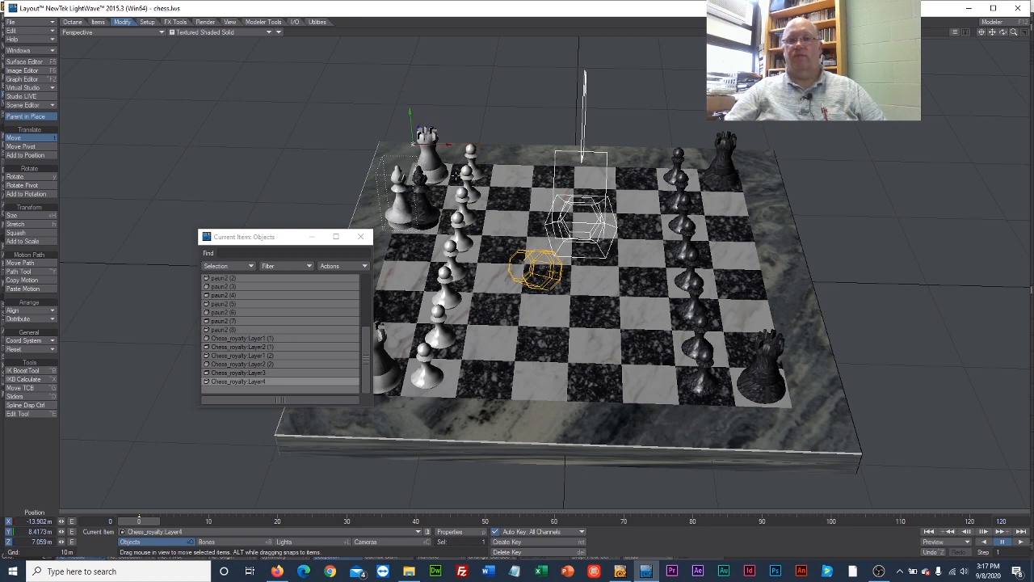
left_click(422, 197)
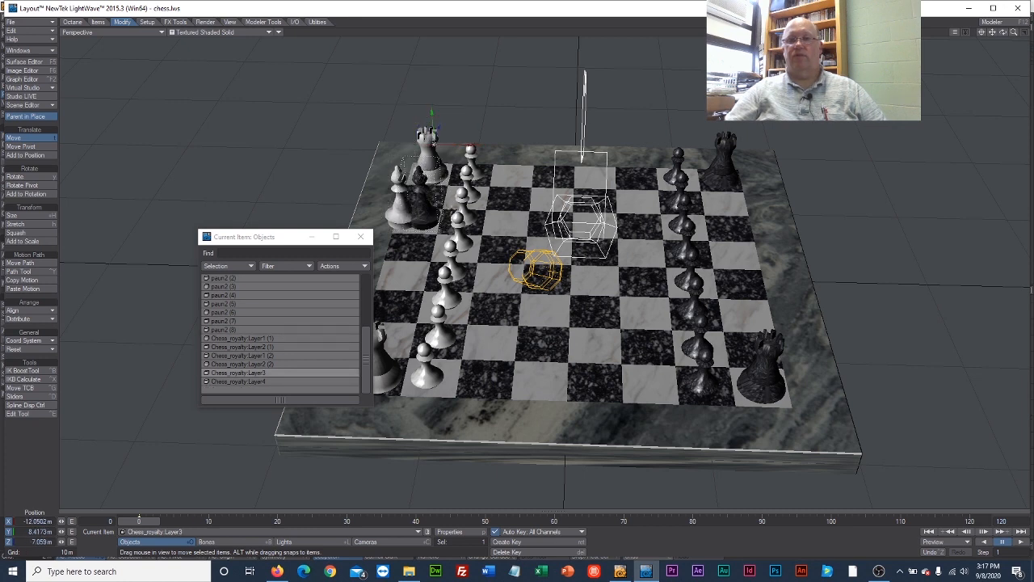
left_click_drag(467, 145, 774, 152)
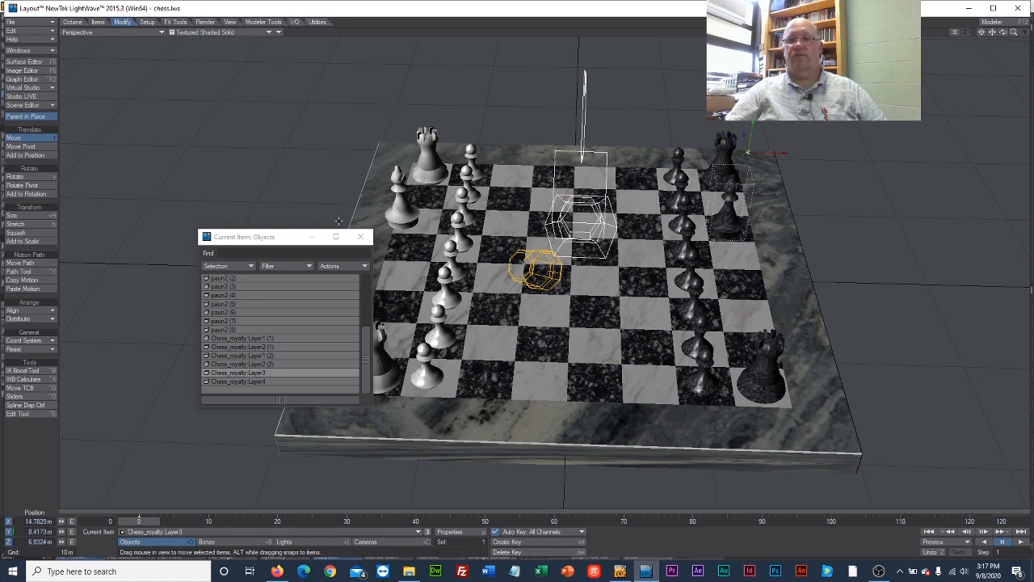
left_click(402, 191)
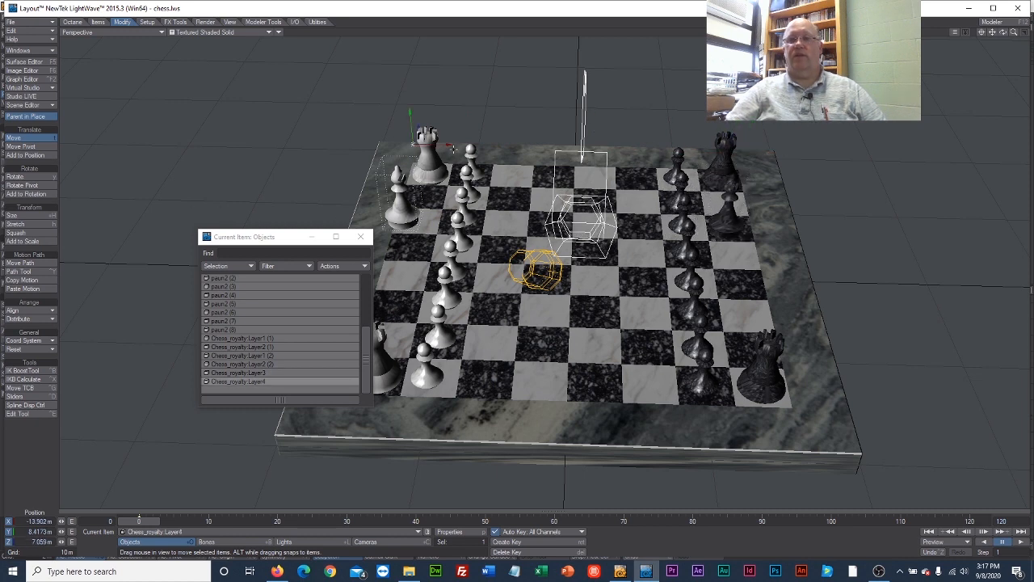
left_click_drag(453, 148, 470, 149)
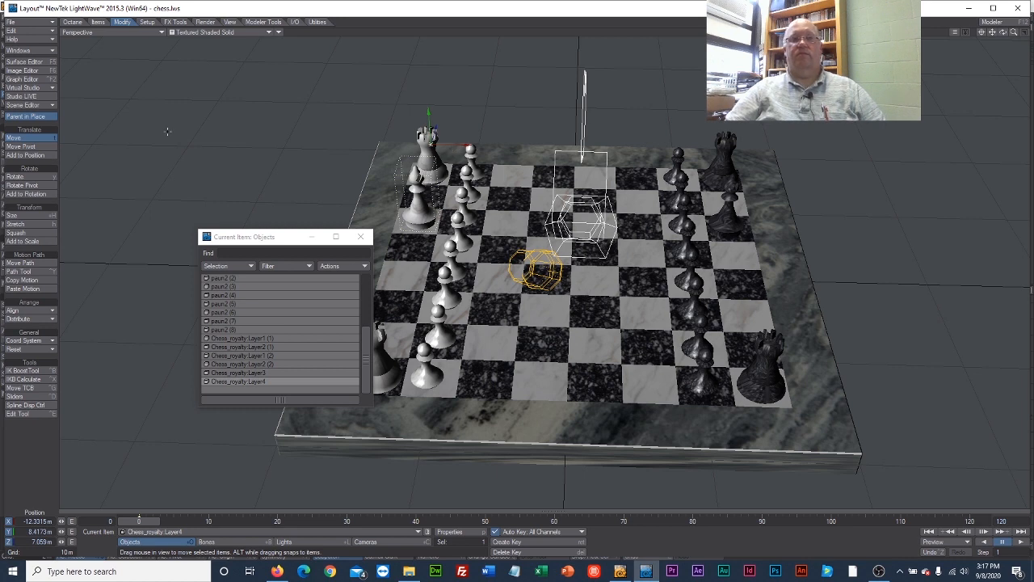
Step: Clone the white bishop once and move the copy along the white back row to about Z -4.68 m
left_click(97, 23)
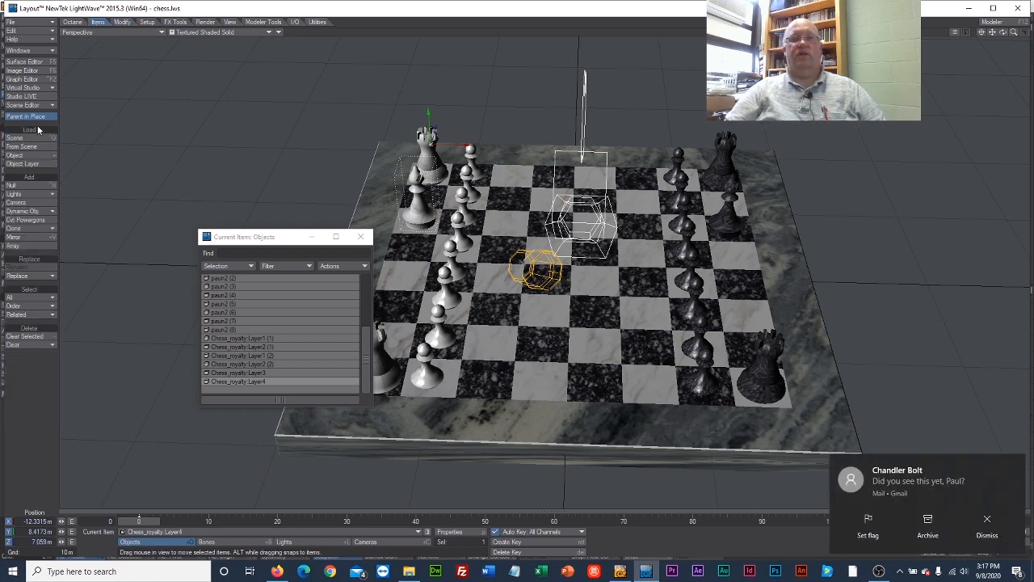
left_click(28, 229)
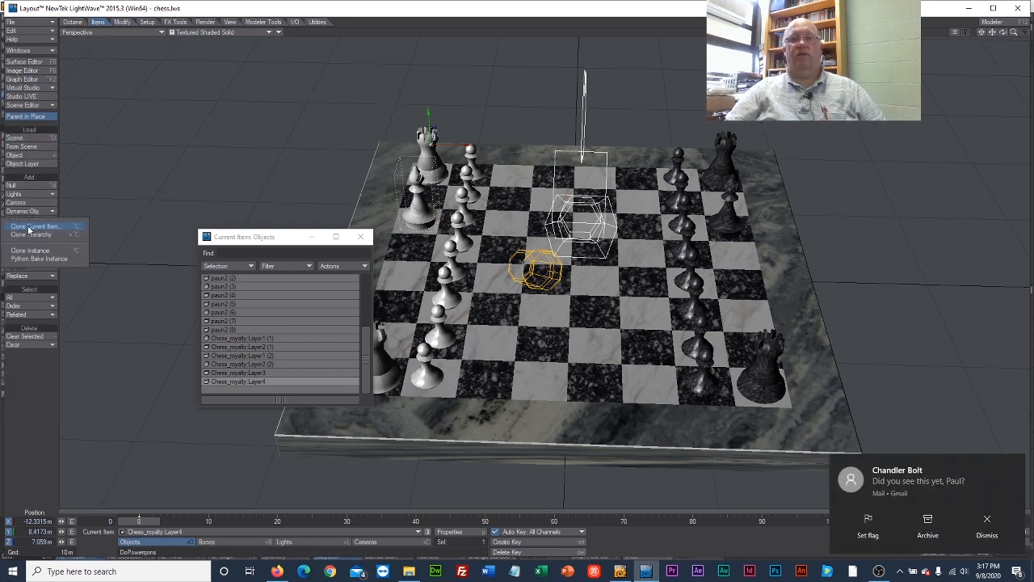
left_click(41, 227)
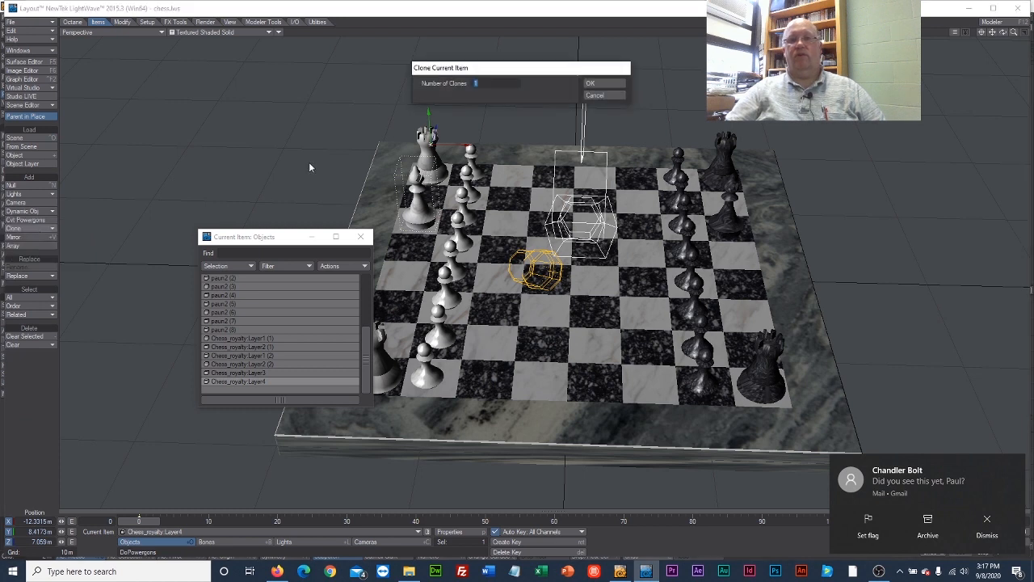
left_click(591, 85)
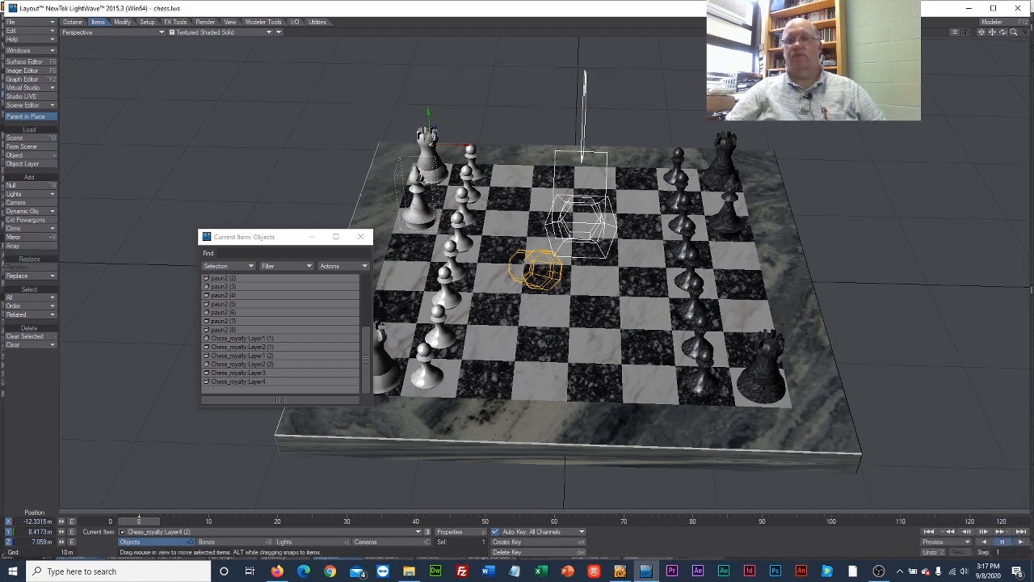
left_click_drag(437, 129, 416, 214)
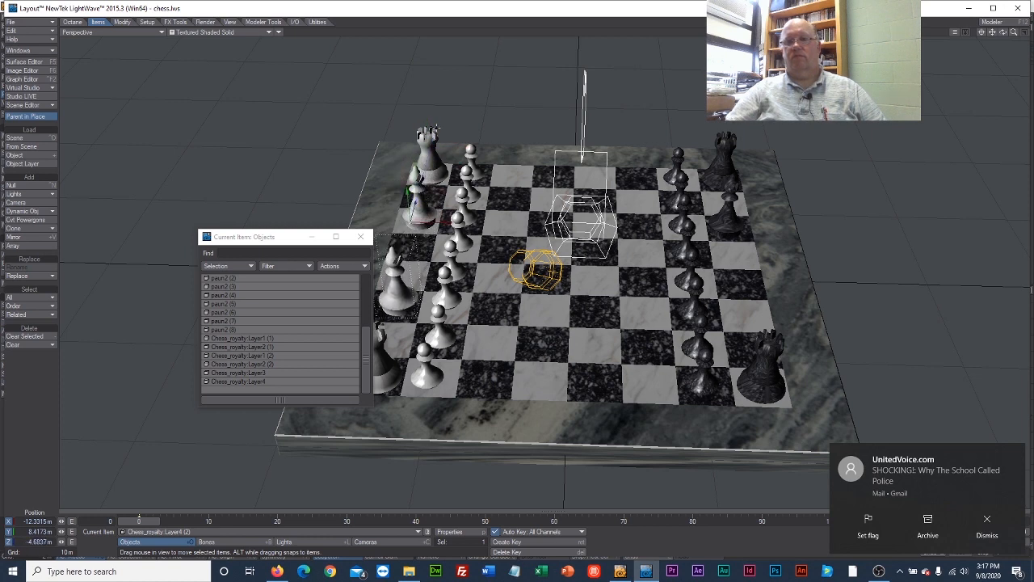
Step: Clone the black bishop once and move the copy along the black back row to about Z -5.28 m
left_click(736, 197)
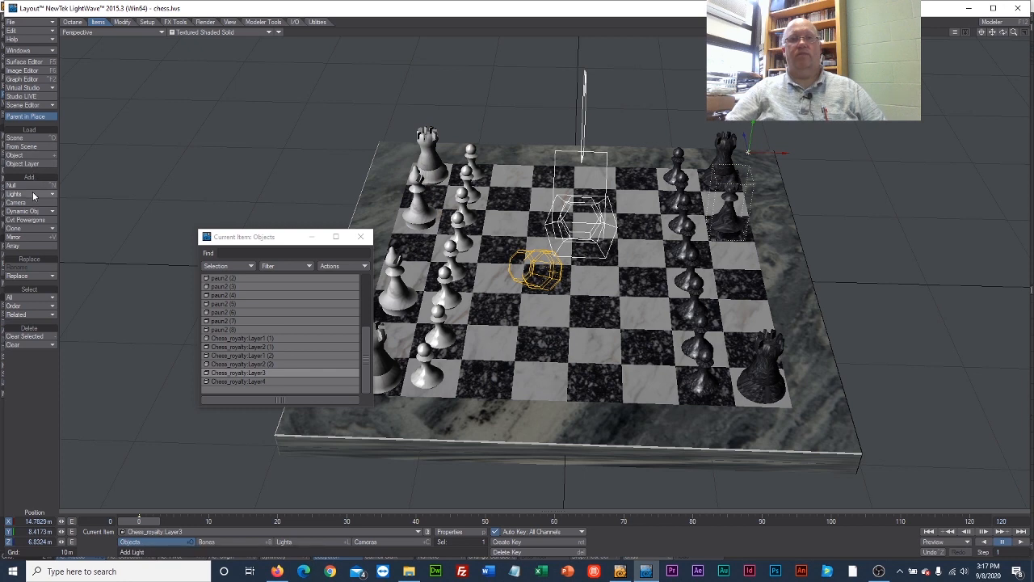
left_click(31, 228)
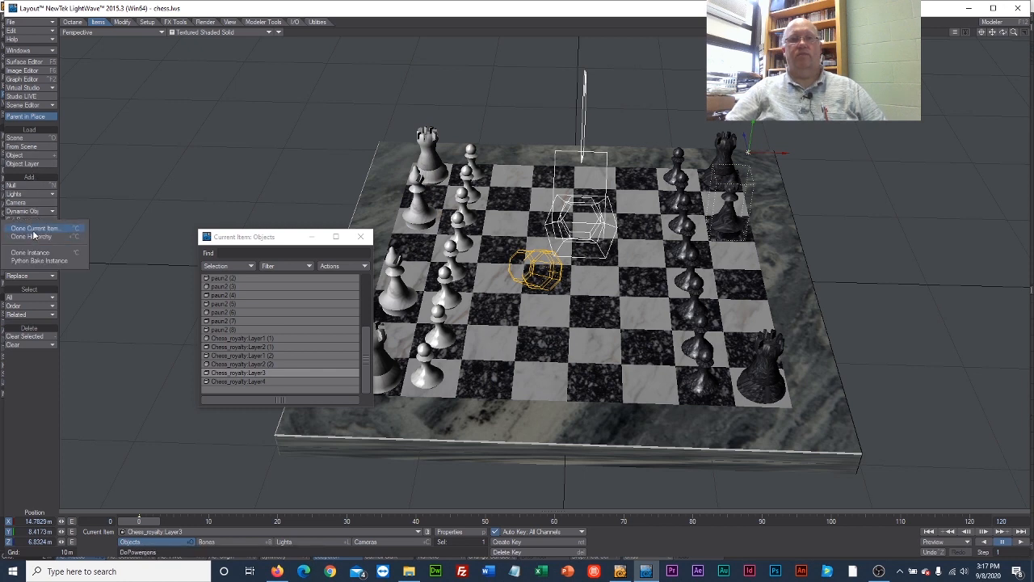
left_click(33, 230)
left_click(590, 83)
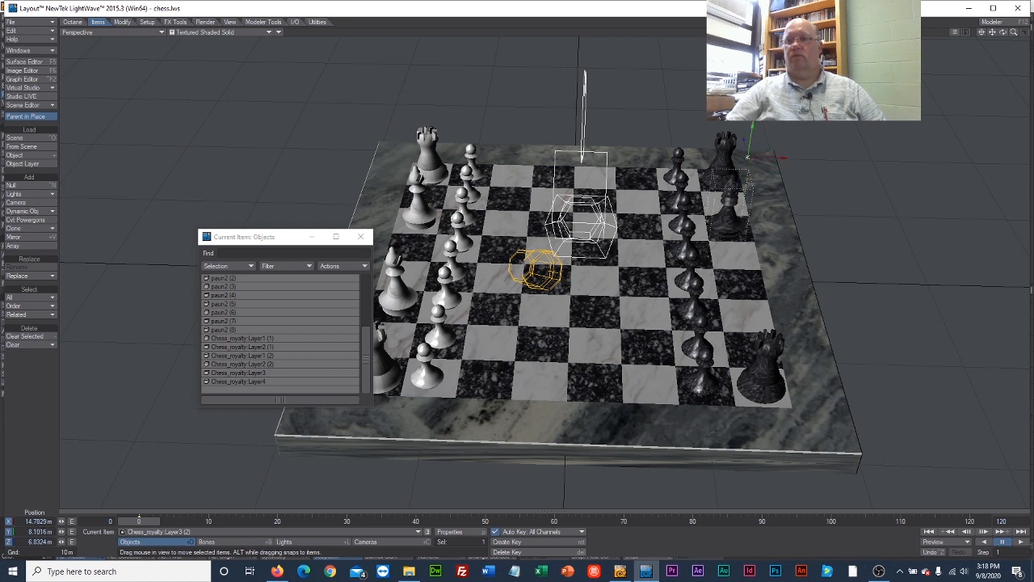
left_click_drag(741, 133, 760, 207)
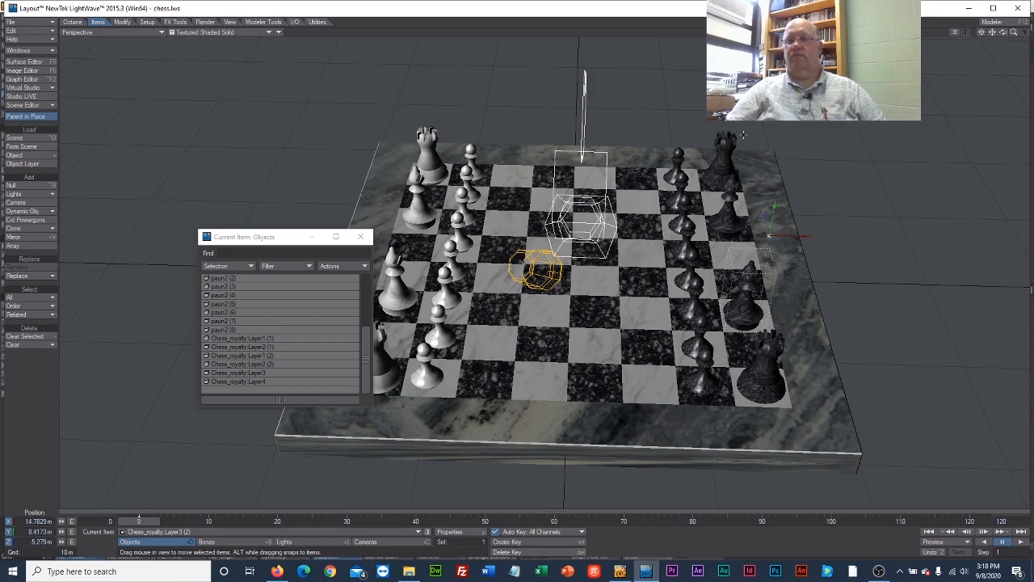
Step: Save the scene over the existing chess.lws, including all out-of-date object files
left_click_drag(1001, 36, 466, 14)
left_click(25, 22)
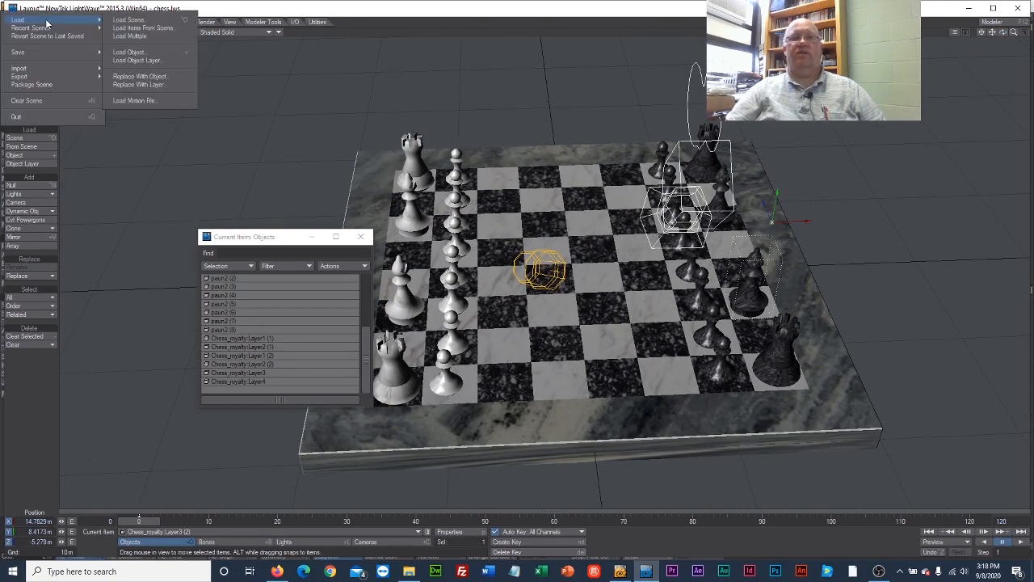
mouse_move(44, 52)
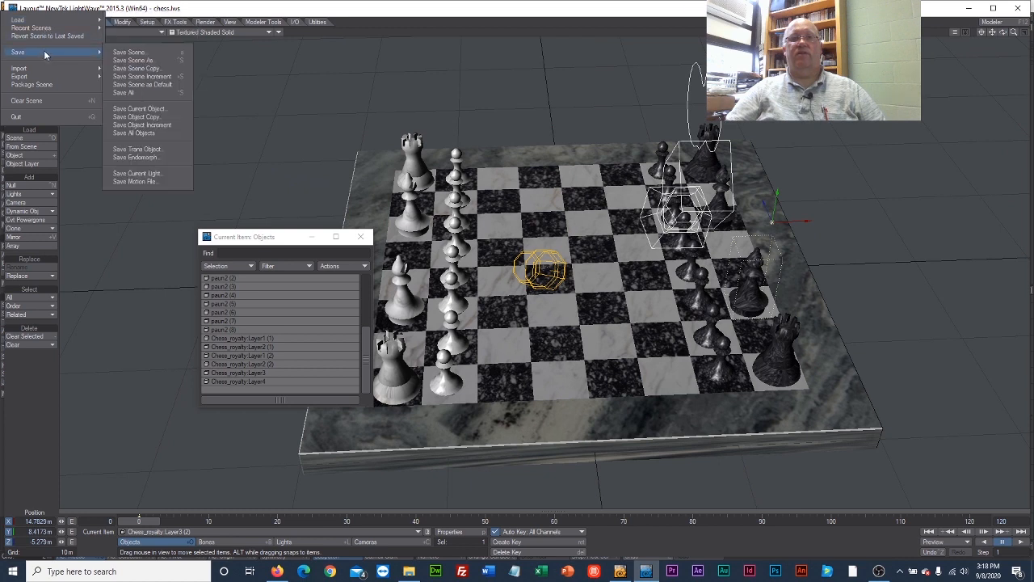
left_click(126, 52)
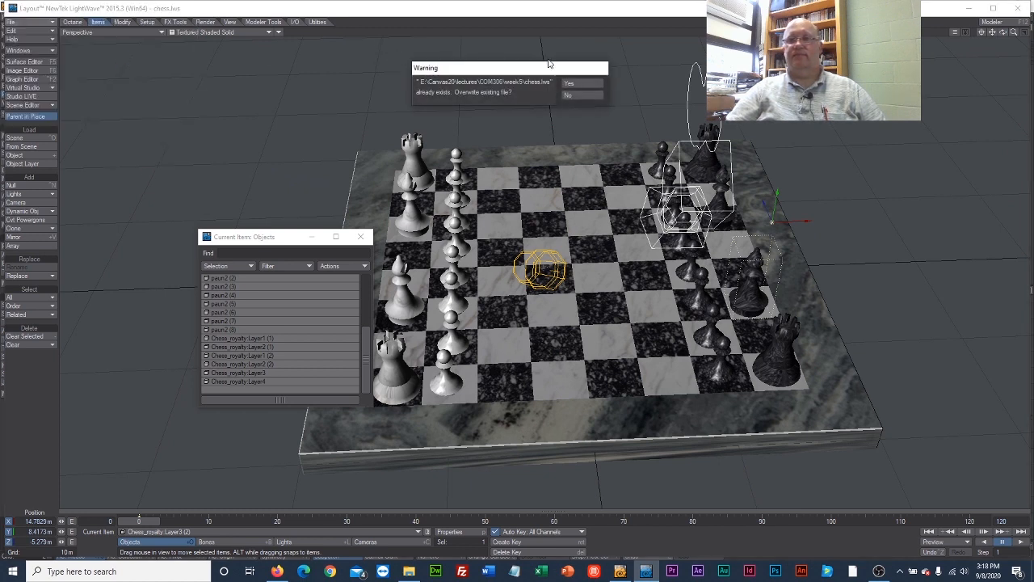
left_click(592, 81)
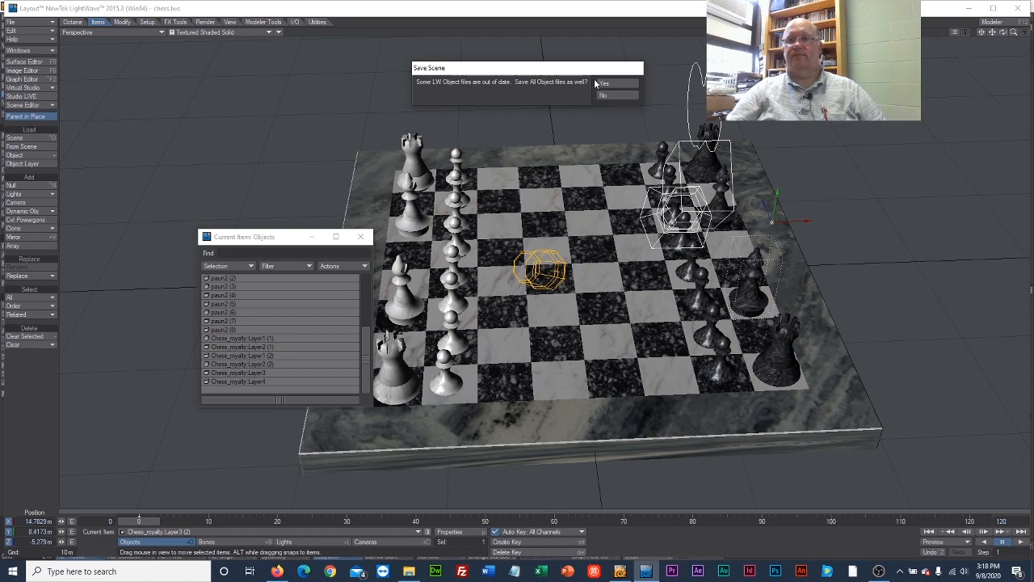
left_click(604, 83)
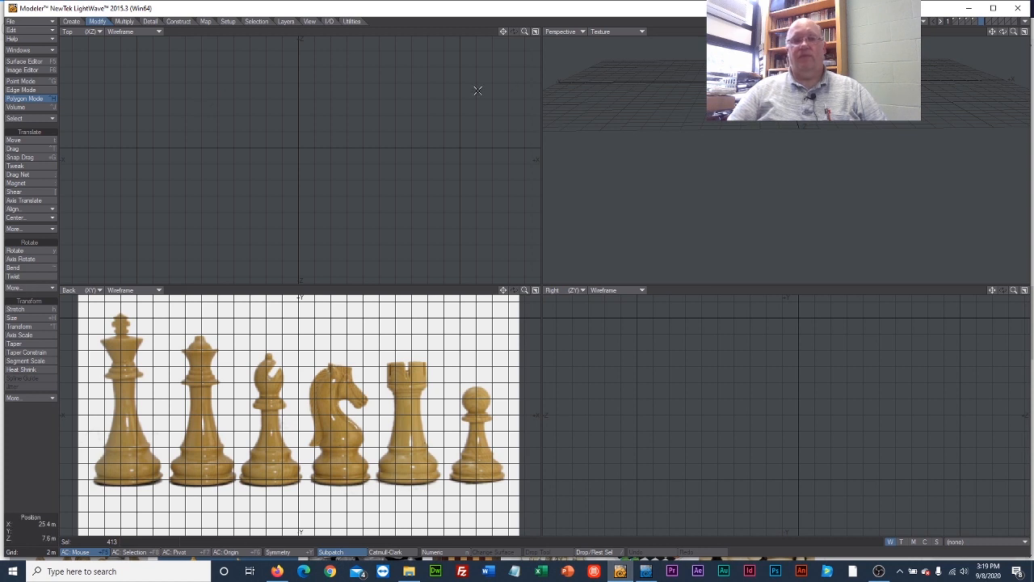
Step: Draw a disc centred on the queen in the reference image, about 4.6 by 4.2 m in radius and 1.4 m thick
left_click(72, 22)
left_click(13, 157)
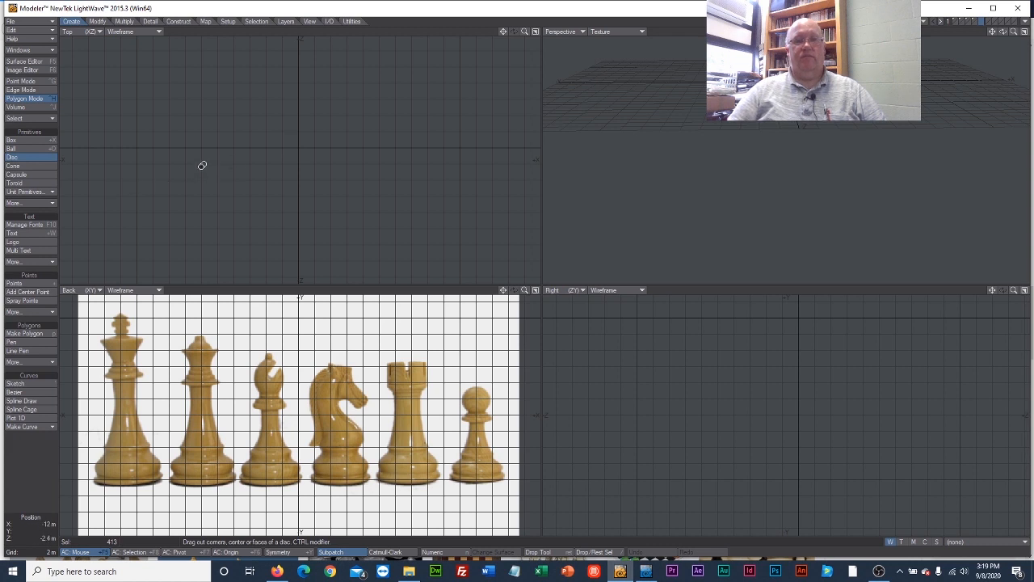
left_click_drag(202, 150, 239, 185)
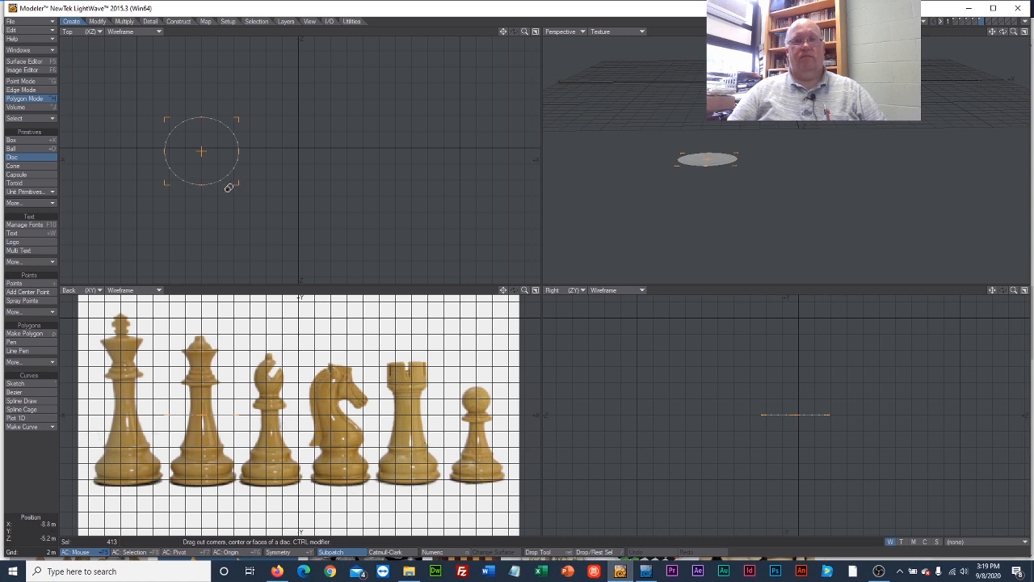
left_click_drag(212, 417, 215, 426)
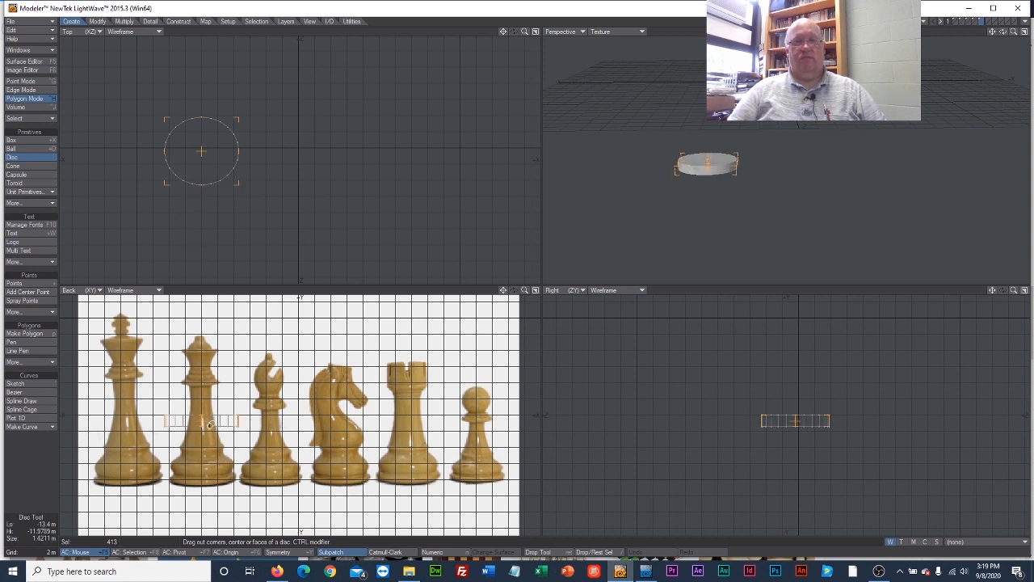
Step: Set the disc's X and Z radius to 4 m and finish creating it
key("n")
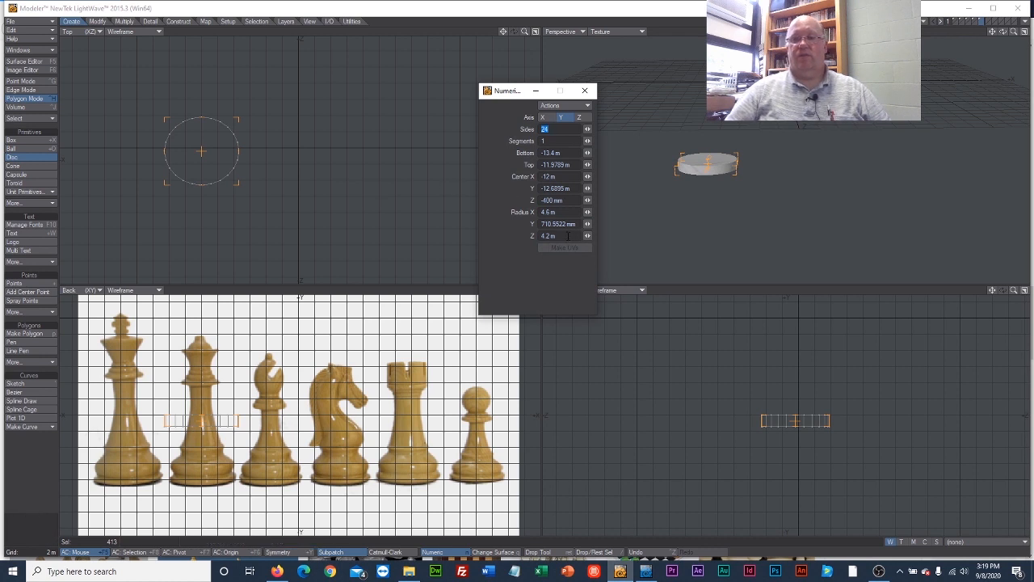
left_click_drag(548, 211, 517, 220)
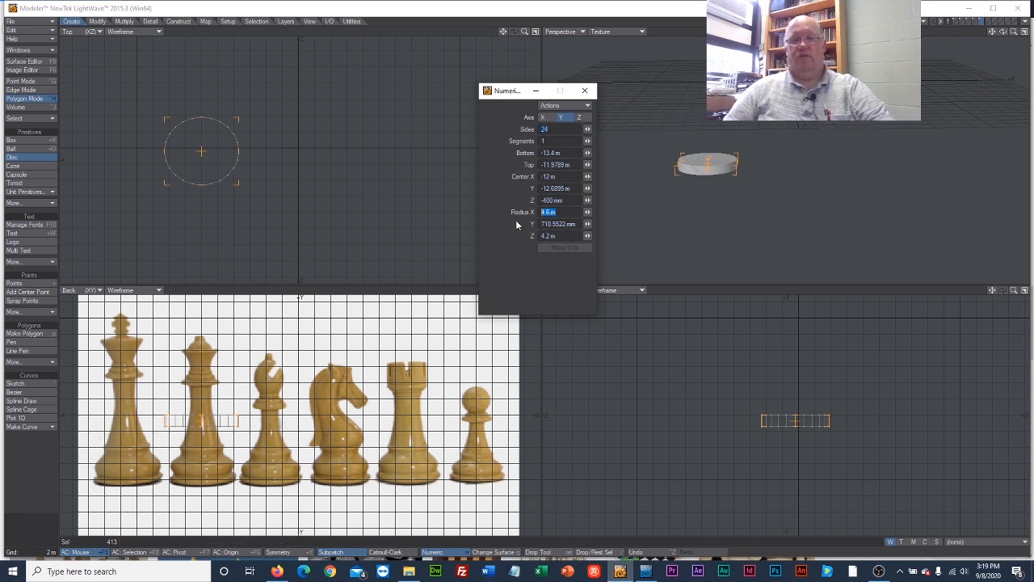
left_click(571, 236)
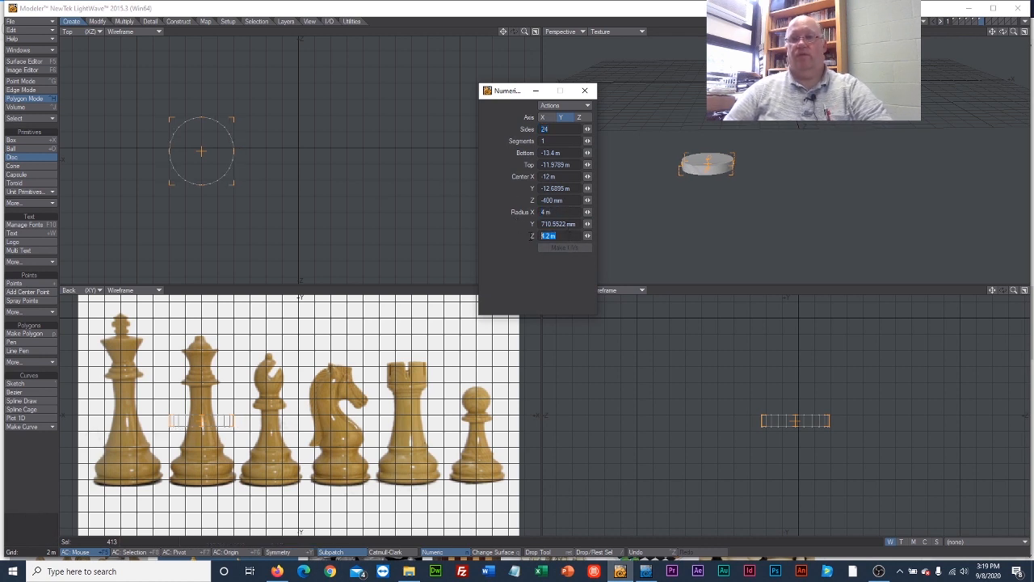
left_click(561, 212)
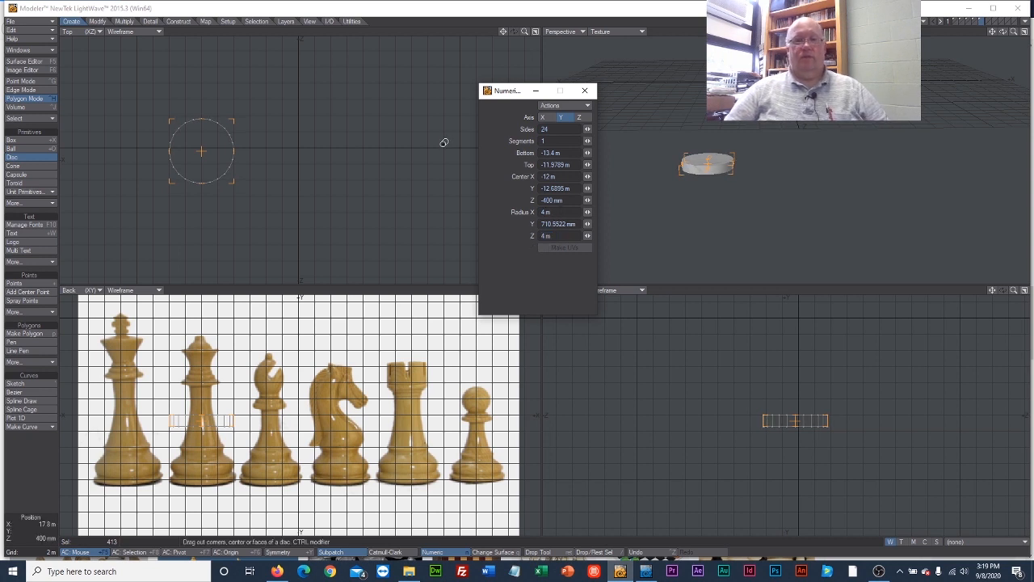
left_click(20, 157)
Step: Clear the polygon selection and move the whole disc down to just below the queen's base in the Back view
left_click_drag(731, 396, 860, 402)
mouse_move(796, 421)
left_mouse_down()
mouse_move(750, 411)
mouse_move(772, 379)
left_mouse_up()
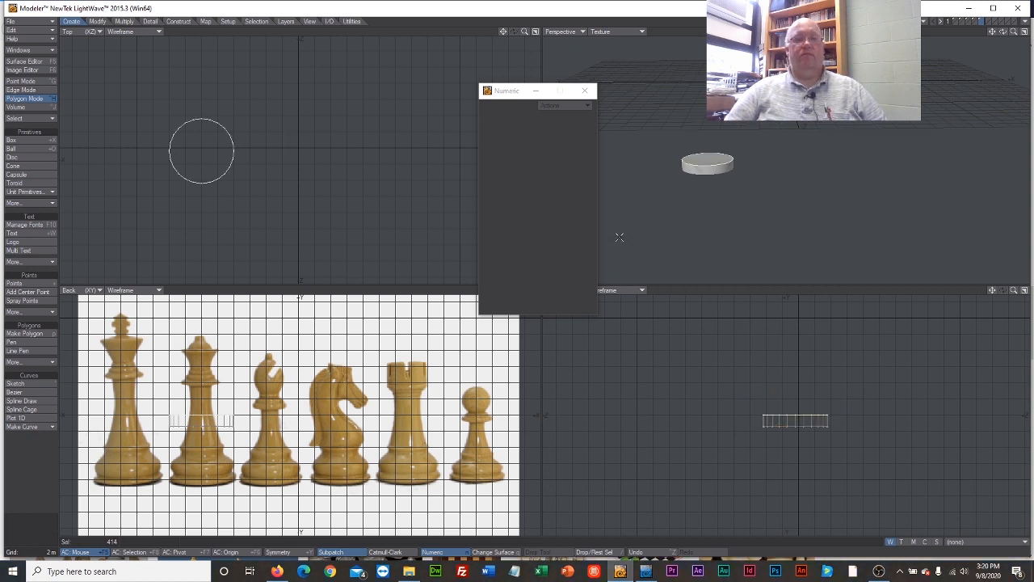
mouse_move(858, 365)
right_mouse_down()
mouse_move(788, 495)
mouse_move(808, 452)
right_mouse_up()
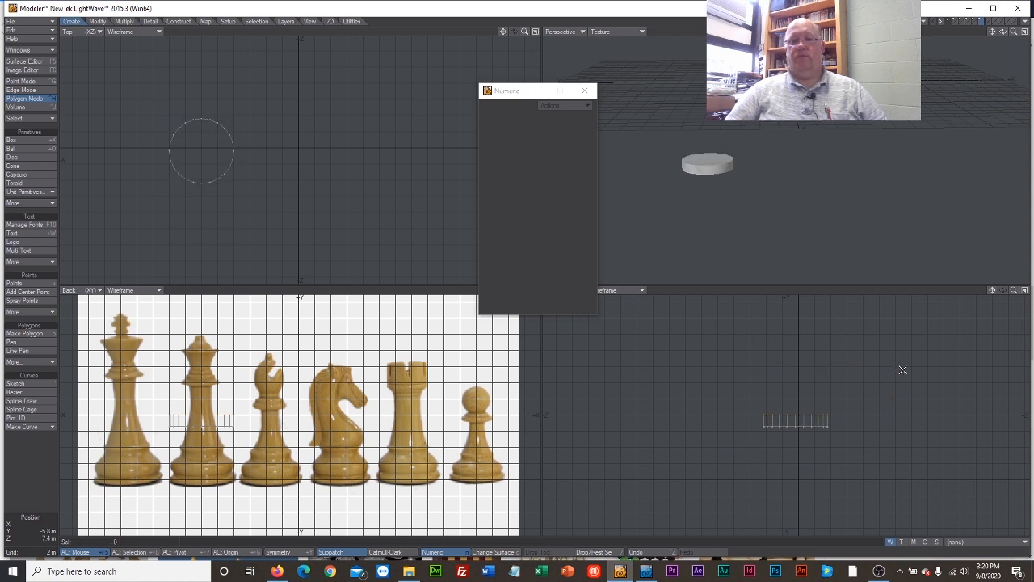
left_click(97, 21)
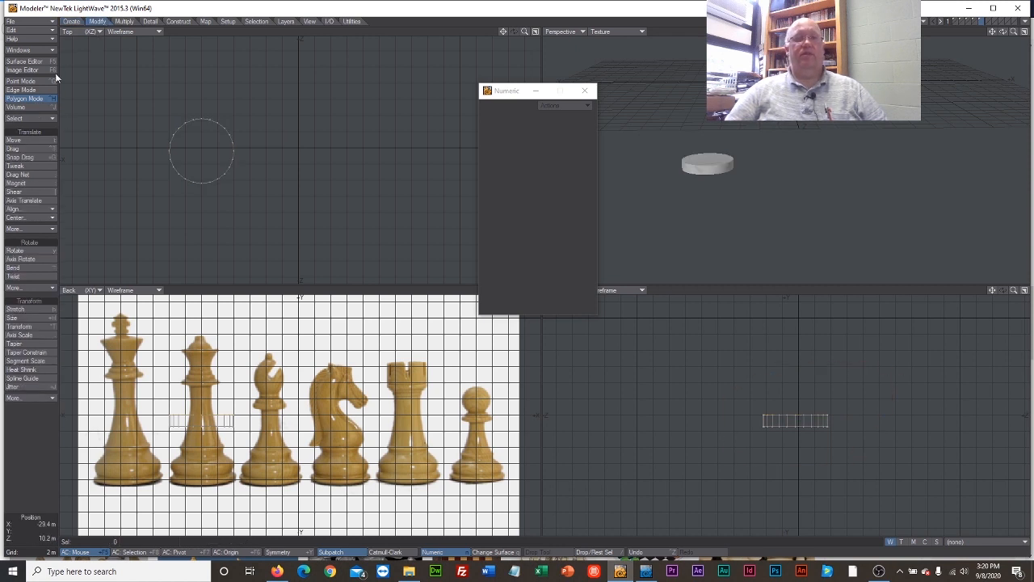
left_click(28, 141)
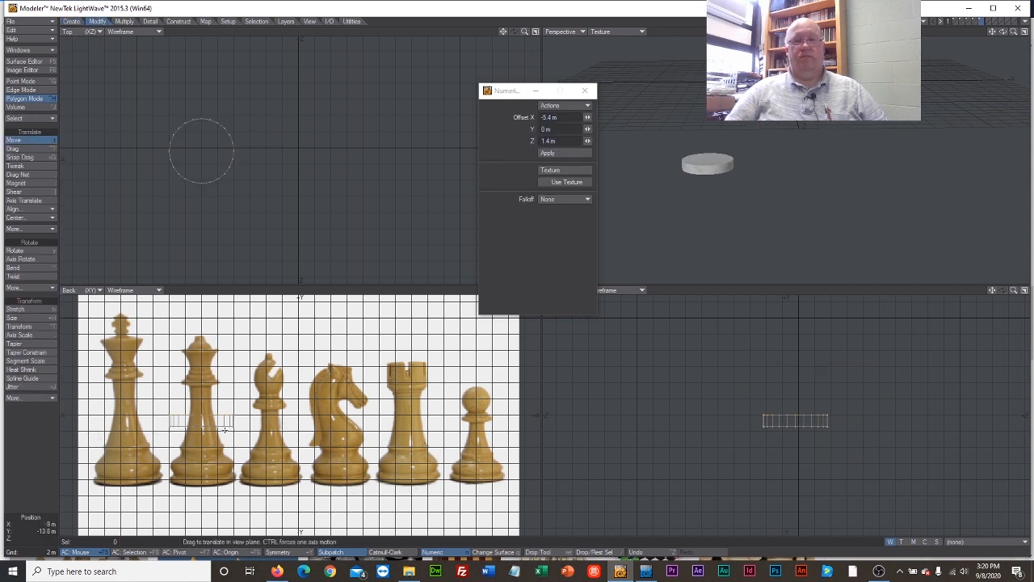
left_click_drag(219, 421, 219, 493)
left_click(14, 140)
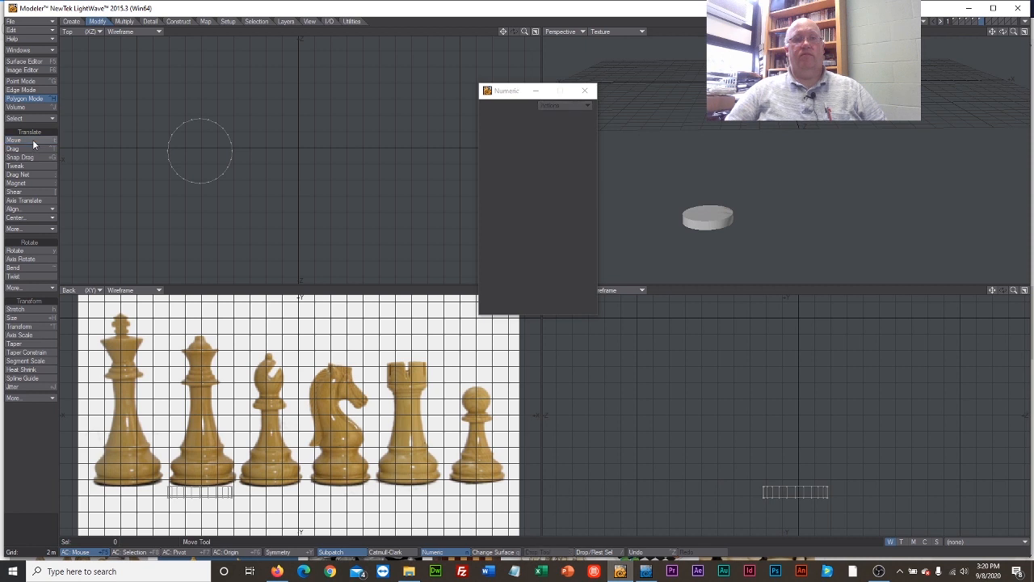
Step: Select the disc's top polygon and bevel it upward in successive stages along the queen's outline up to the tip of its crown
right_click_drag(719, 423, 859, 447)
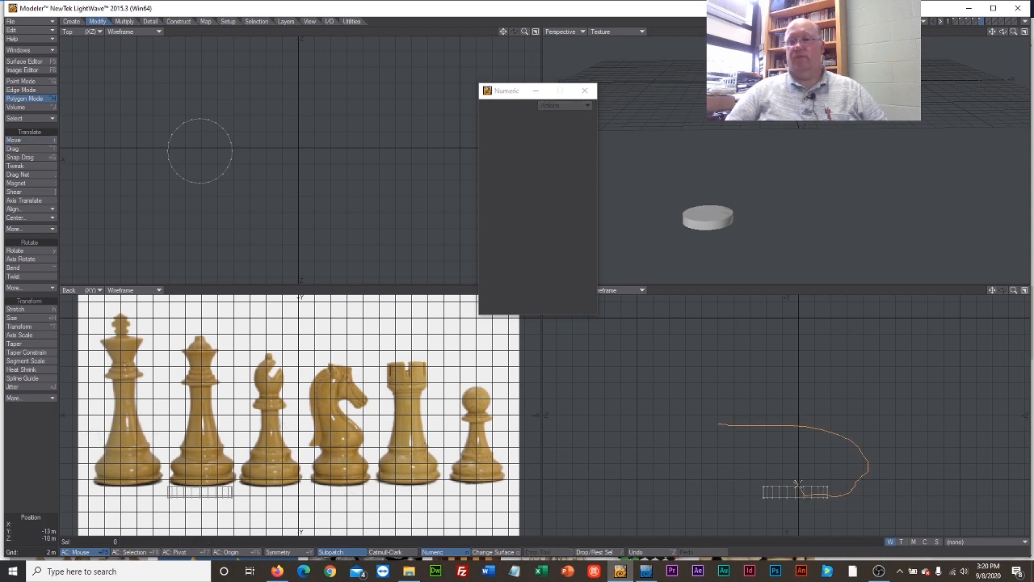
right_click_drag(795, 485, 792, 486)
mouse_move(842, 451)
right_mouse_down()
mouse_move(732, 467)
mouse_move(791, 492)
mouse_move(844, 451)
right_mouse_up()
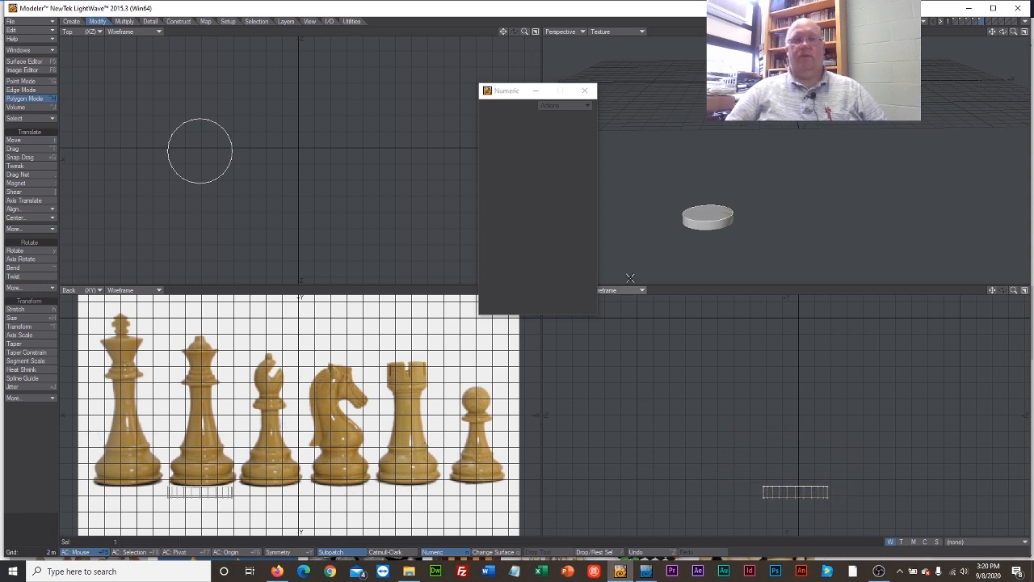
left_click(128, 23)
left_click(24, 140)
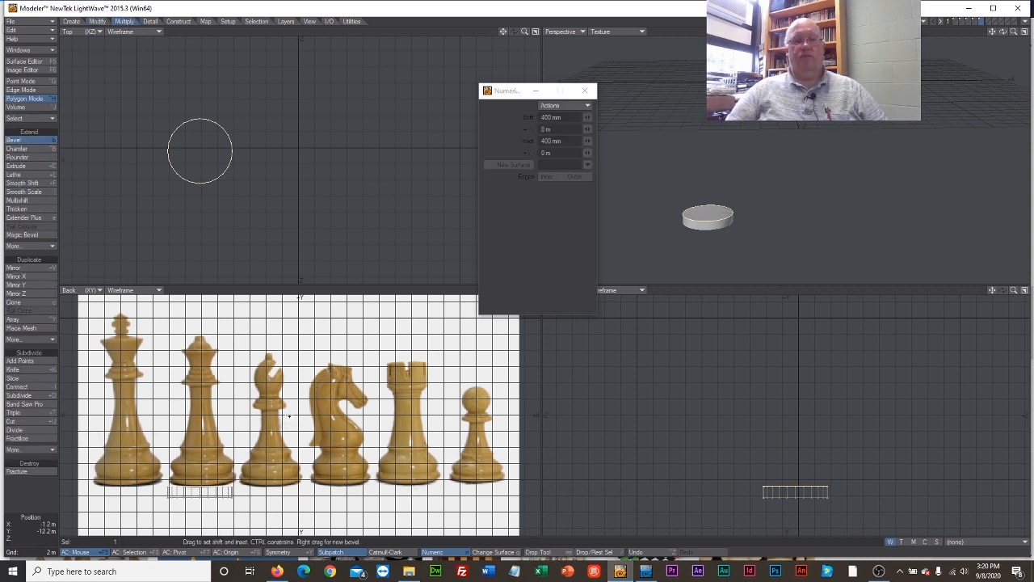
left_click_drag(232, 479, 207, 336)
right_click(215, 383)
right_click(225, 381)
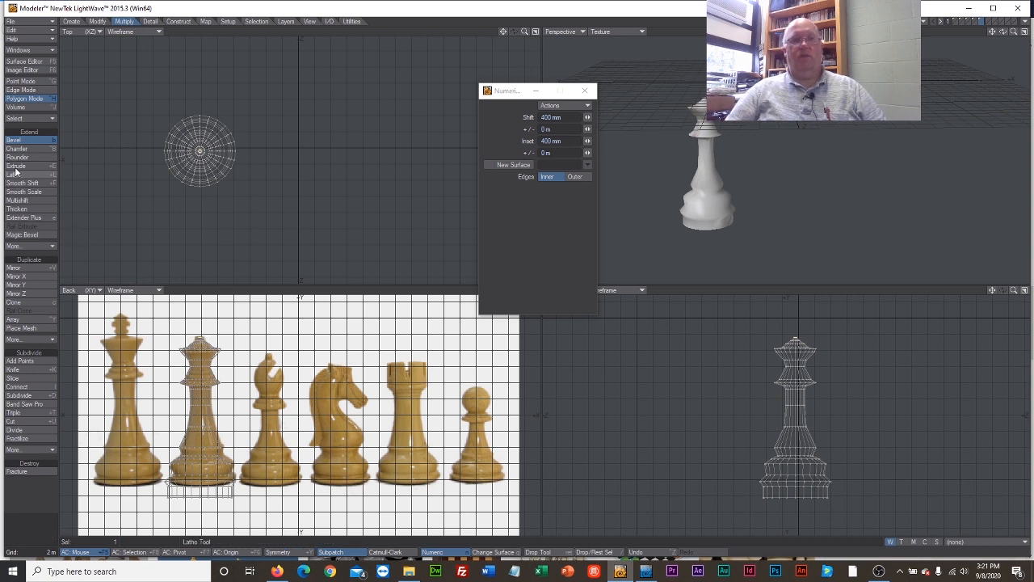
left_click(34, 140)
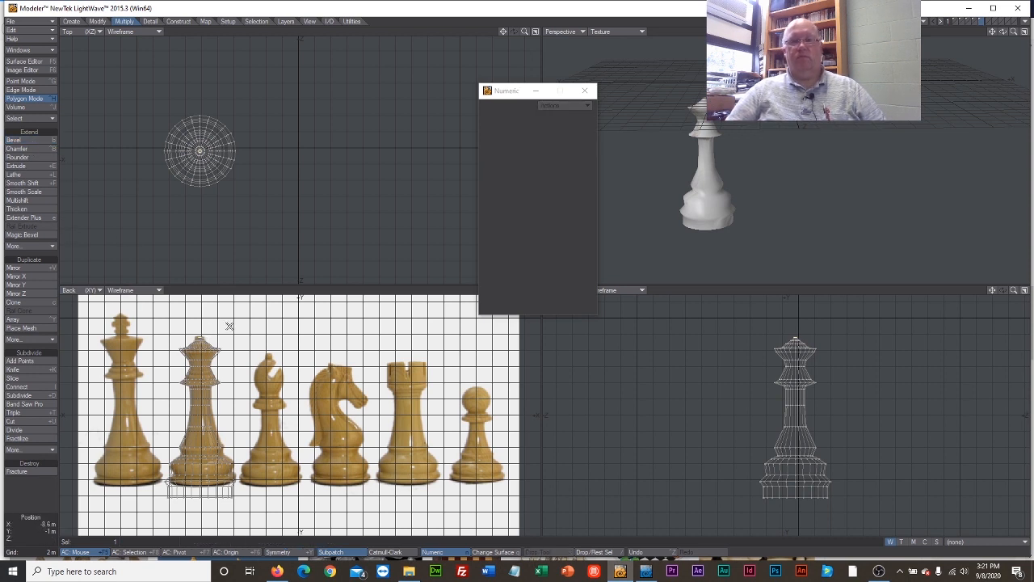
mouse_move(229, 328)
right_mouse_down()
mouse_move(175, 349)
mouse_move(230, 329)
right_mouse_up()
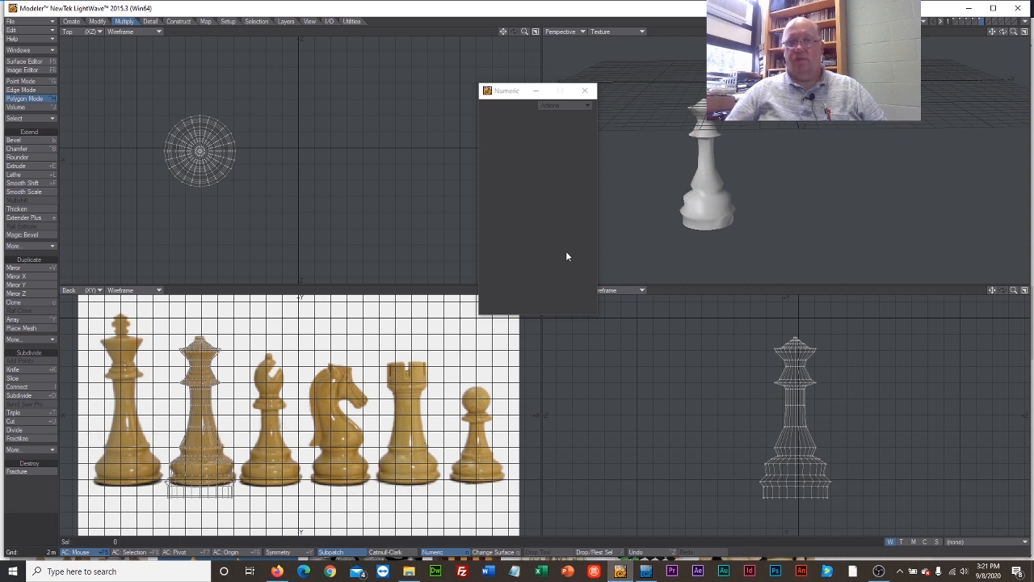
Step: Select all of the queen's polygons and copy them into the next empty layer
left_click_drag(1003, 32, 976, 86)
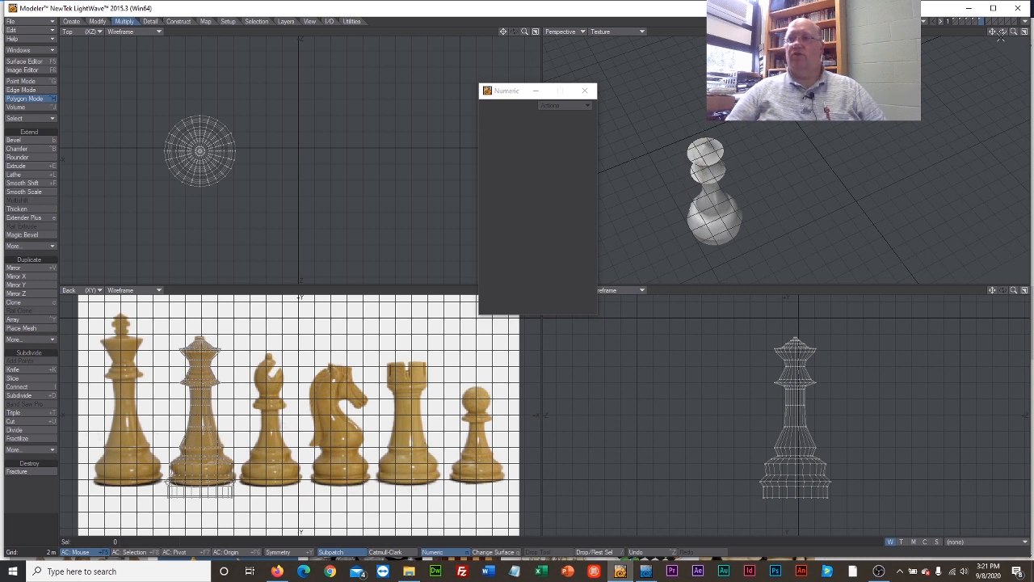
mouse_move(1004, 33)
left_mouse_down()
mouse_move(996, 6)
mouse_move(1004, 36)
left_mouse_up()
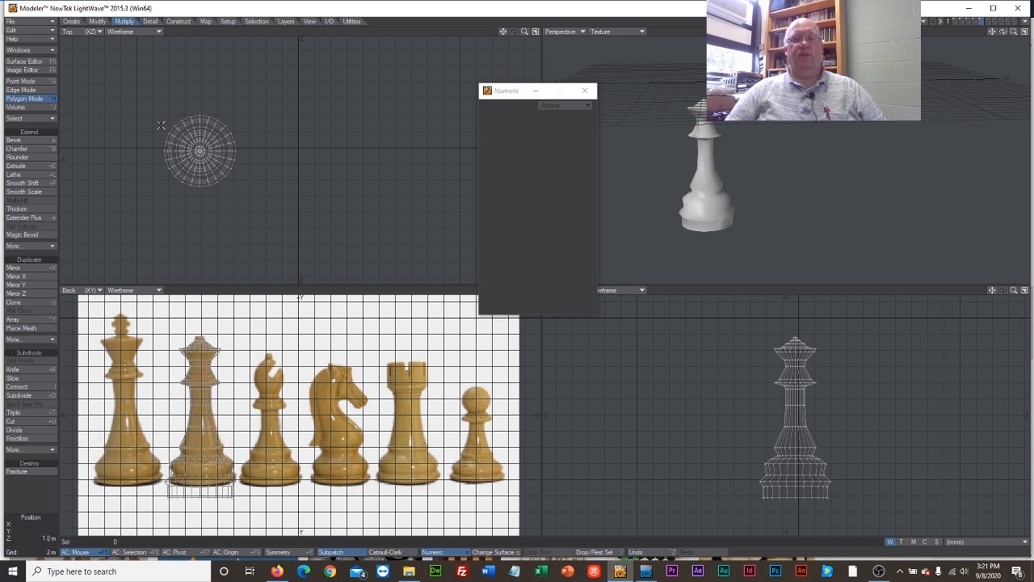
mouse_move(161, 99)
right_mouse_down()
mouse_move(125, 142)
mouse_move(305, 118)
mouse_move(167, 96)
right_mouse_up()
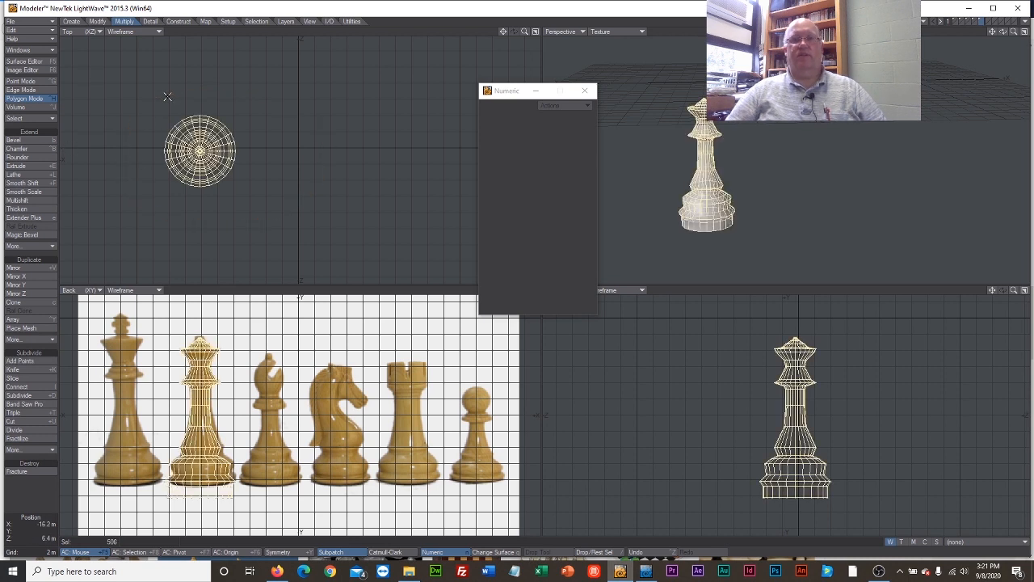
left_click(28, 30)
left_click(29, 22)
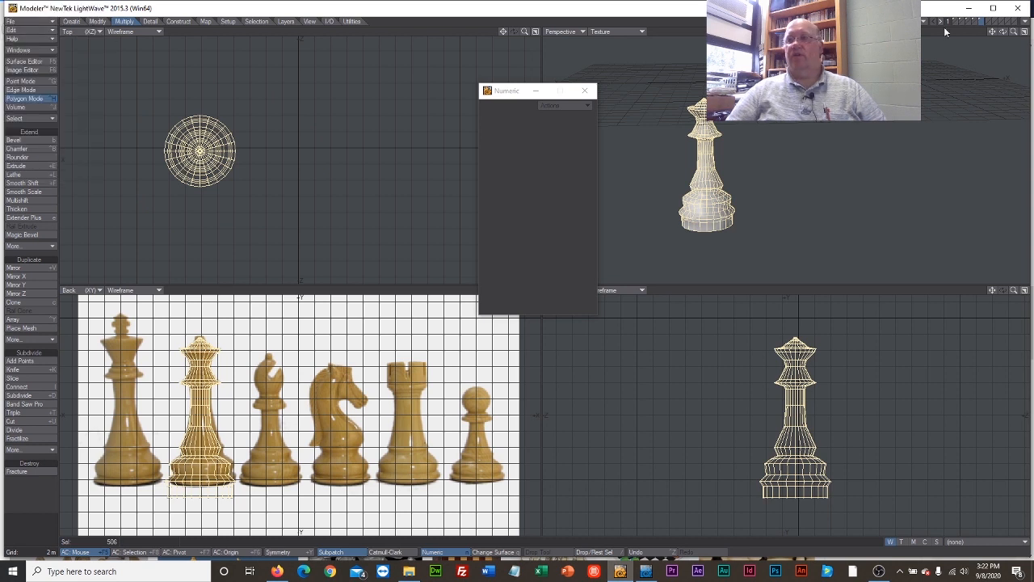
left_click(991, 22)
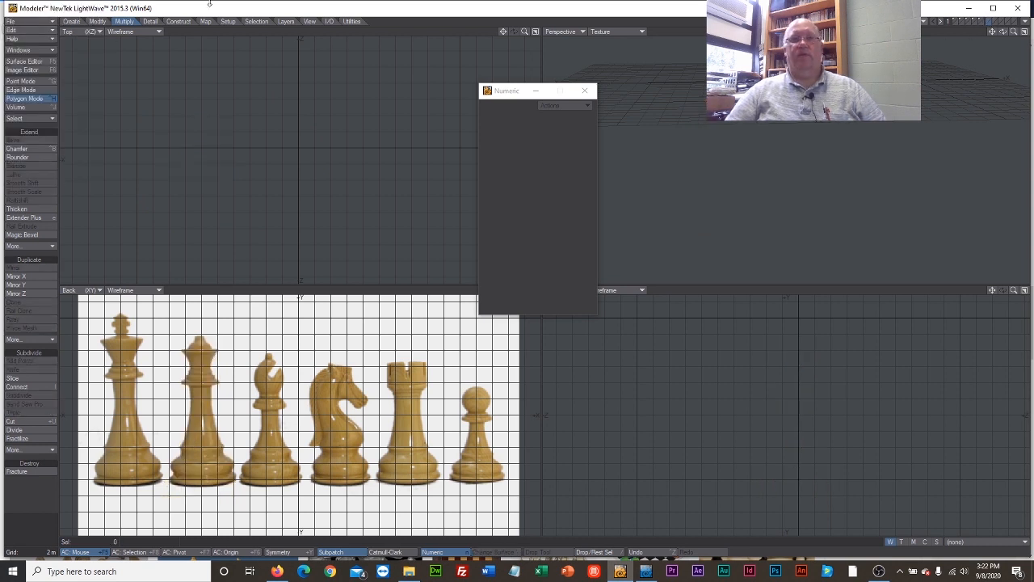
left_click(44, 31)
left_click(44, 37)
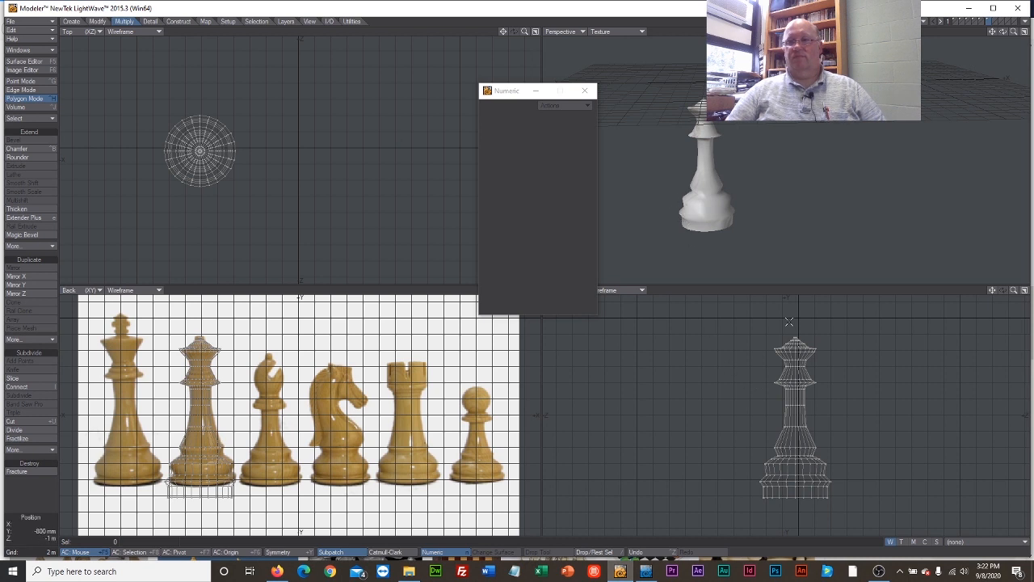
Step: Assign the black_p surface to all polygons of the copied queen
mouse_move(787, 323)
right_mouse_down()
mouse_move(729, 360)
mouse_move(769, 529)
mouse_move(841, 333)
mouse_move(776, 327)
right_mouse_up()
left_click(501, 552)
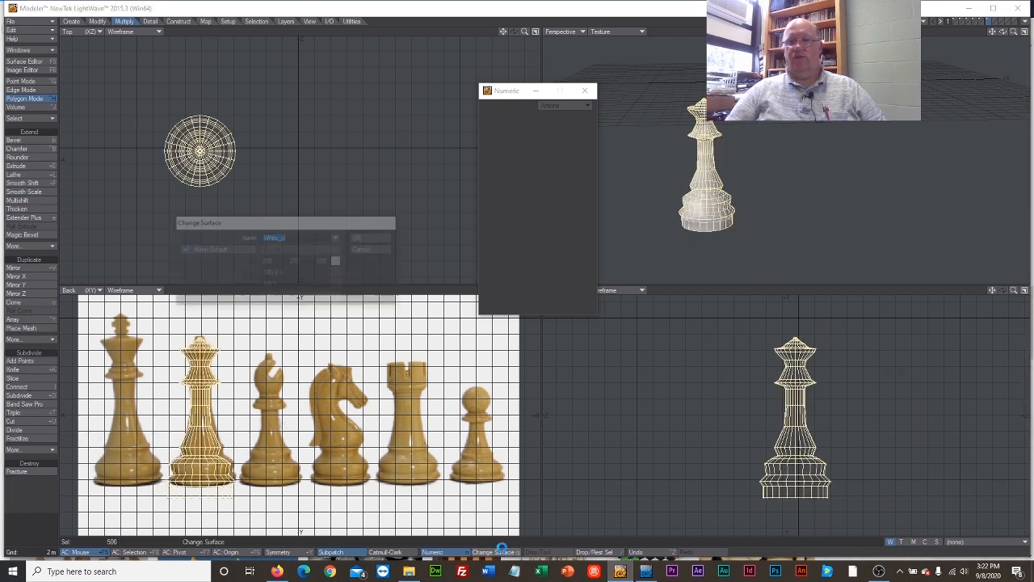
left_click(318, 237)
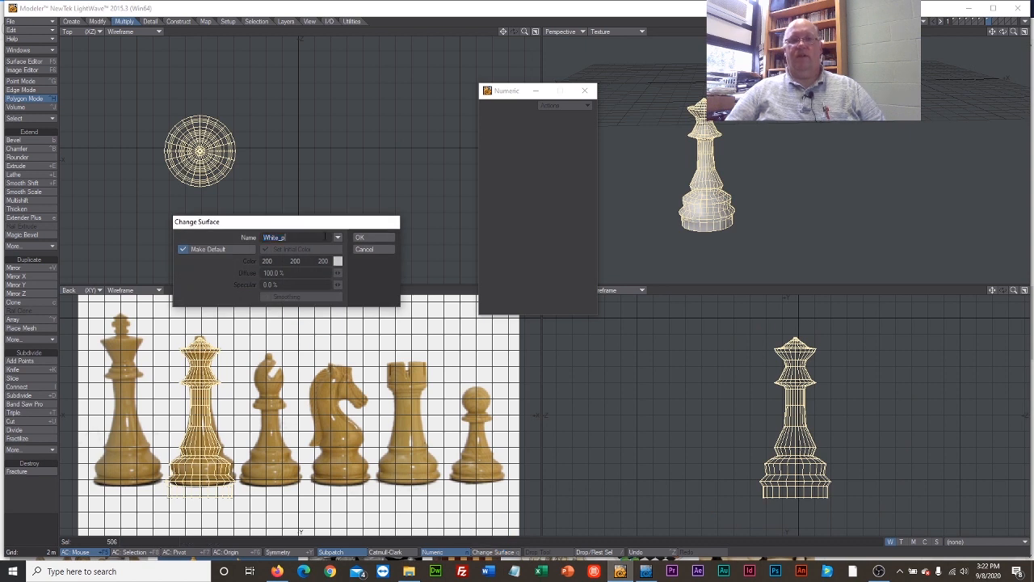
left_click(337, 239)
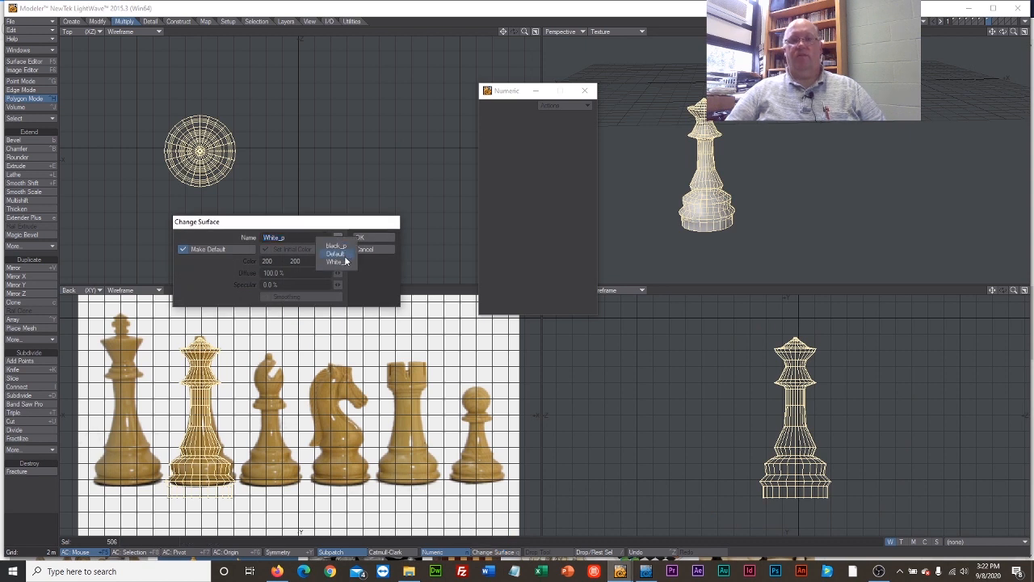
left_click(343, 247)
left_click(381, 238)
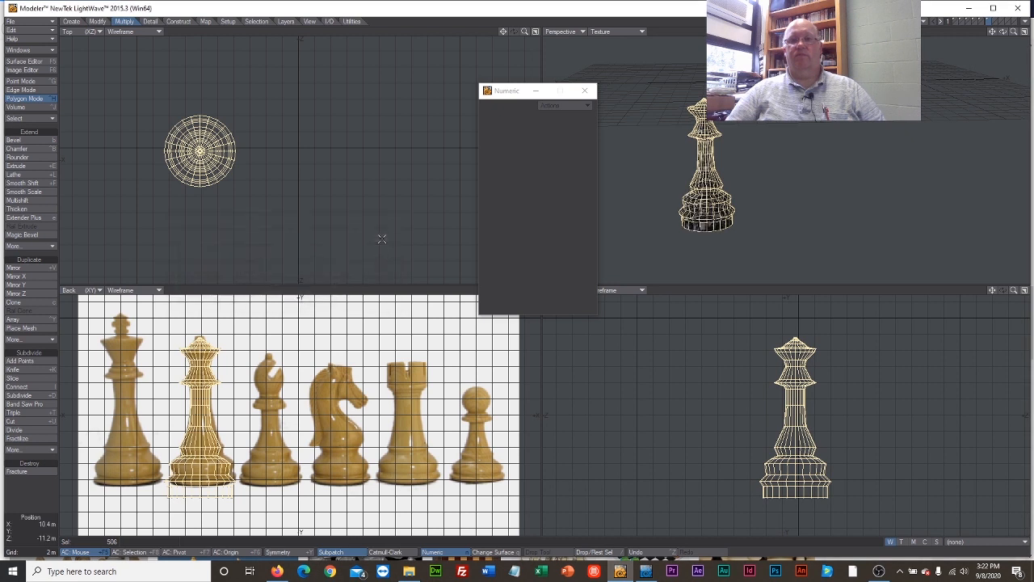
Step: Save the chess royalty object with both queens and switch to Layout
left_click(30, 21)
left_click(42, 69)
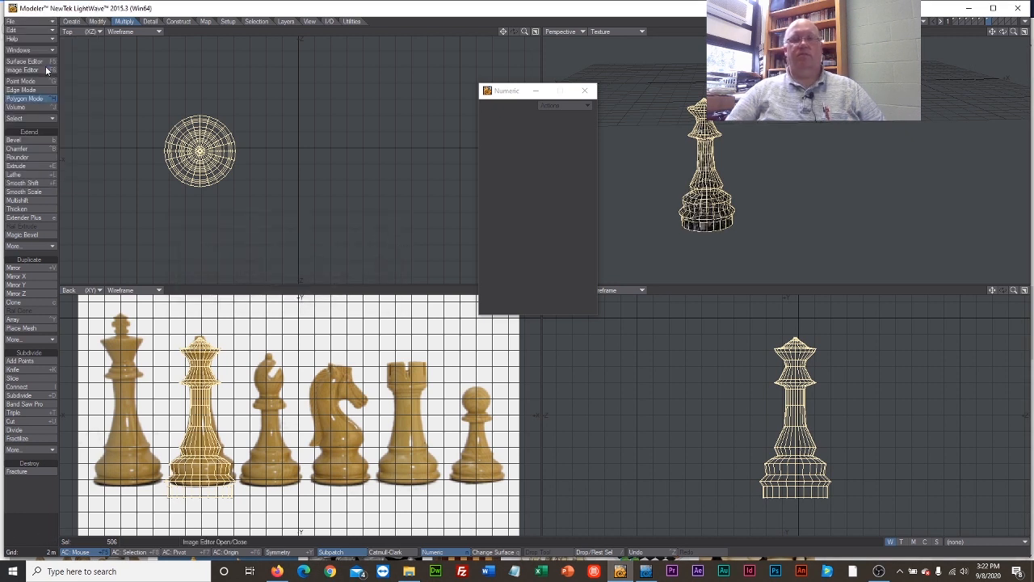
left_click(646, 573)
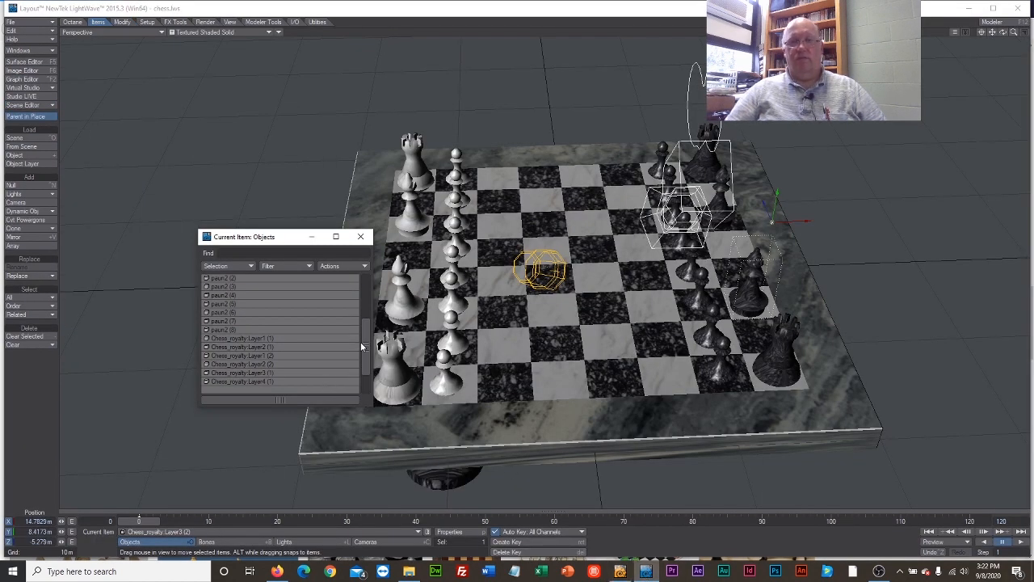
Step: Select Chess_royalty:Layer5 and Layer6, raise them to about 24.2 m in Y and scale both to about 0.402
left_click_drag(363, 343, 367, 374)
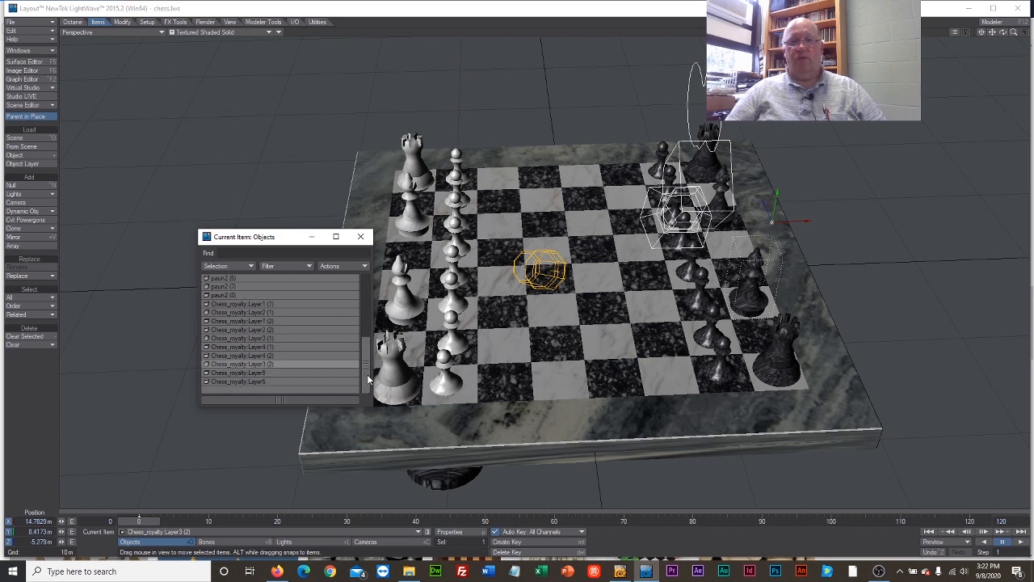
left_click(304, 374)
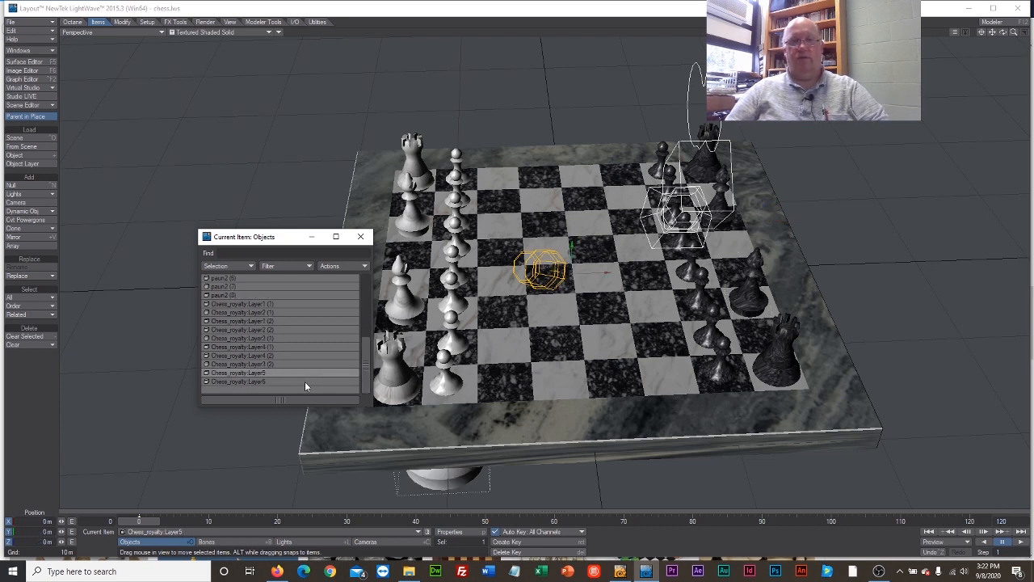
left_click(305, 381, "shift")
left_click(122, 21)
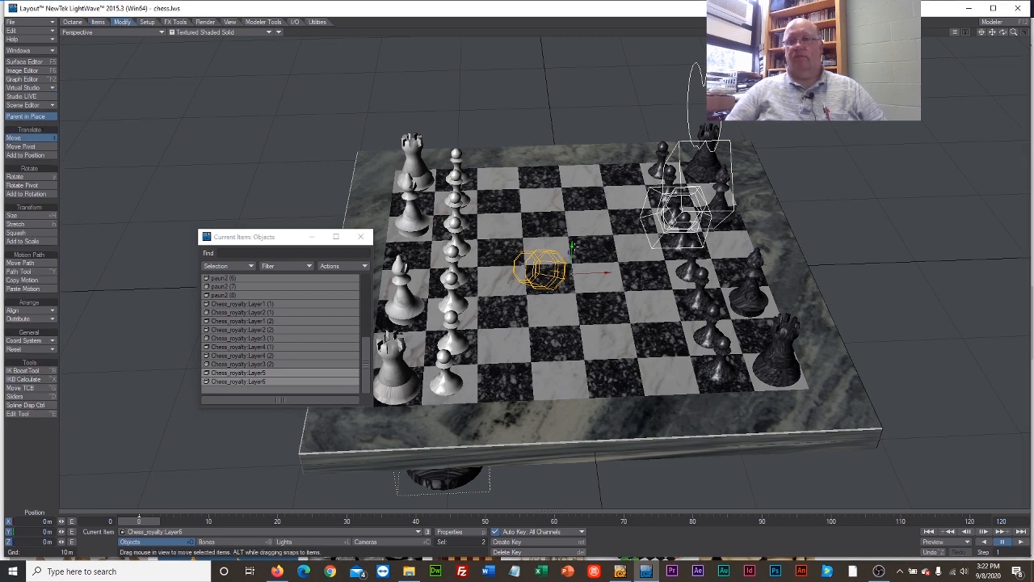
left_click_drag(572, 246, 575, 48)
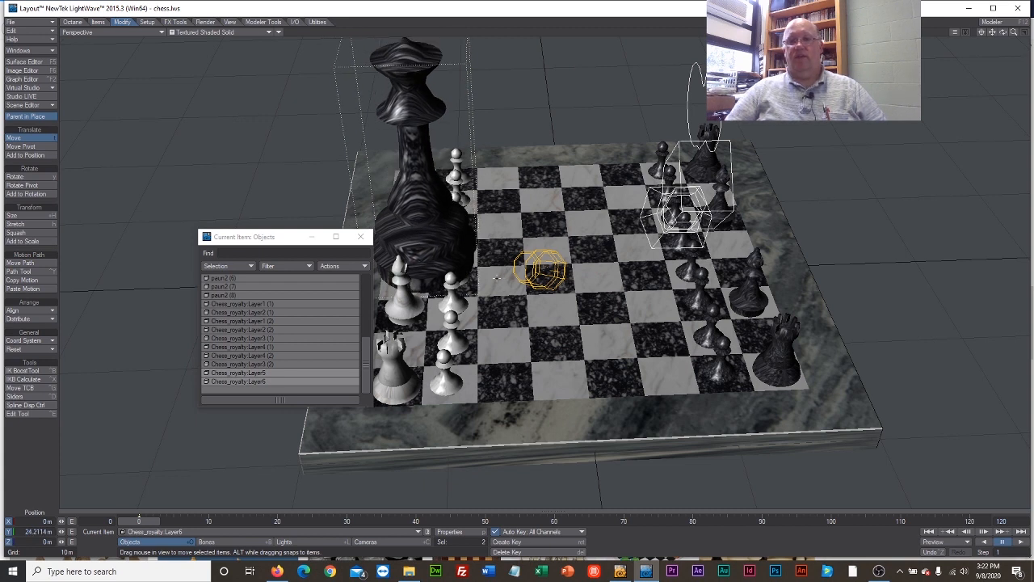
left_click(29, 215)
left_click_drag(446, 145, 363, 147)
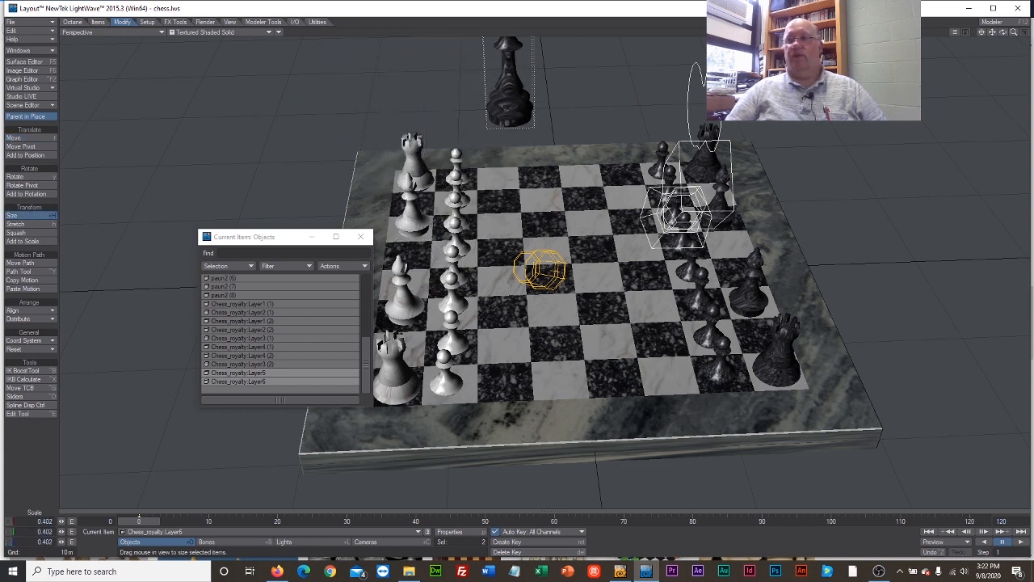
Step: Move both queens down onto the board and across to the black back row, at about X 18.9 m, Y 10.6 m, Z -2 m
left_click_drag(1014, 33, 994, 33)
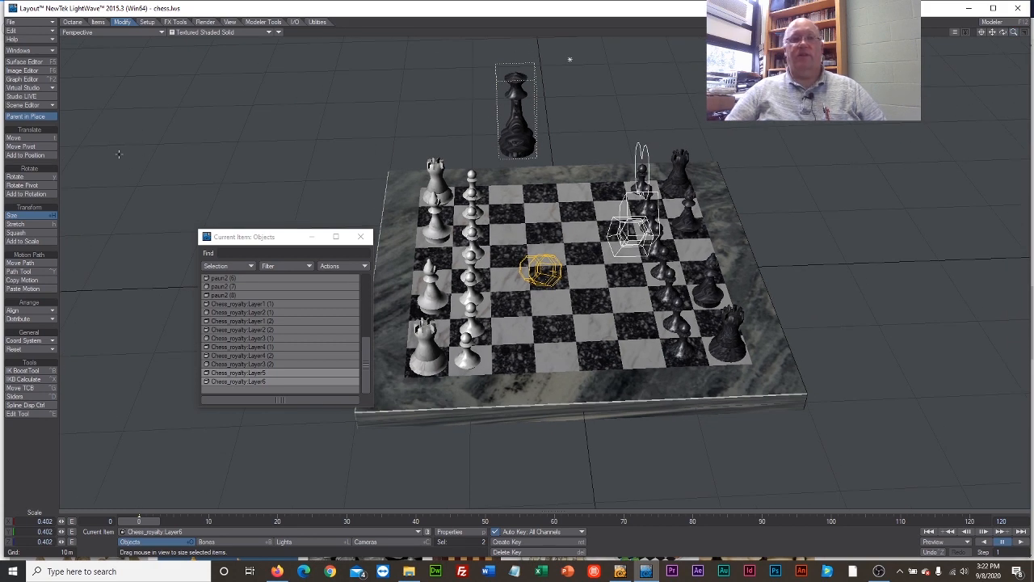
left_click(24, 138)
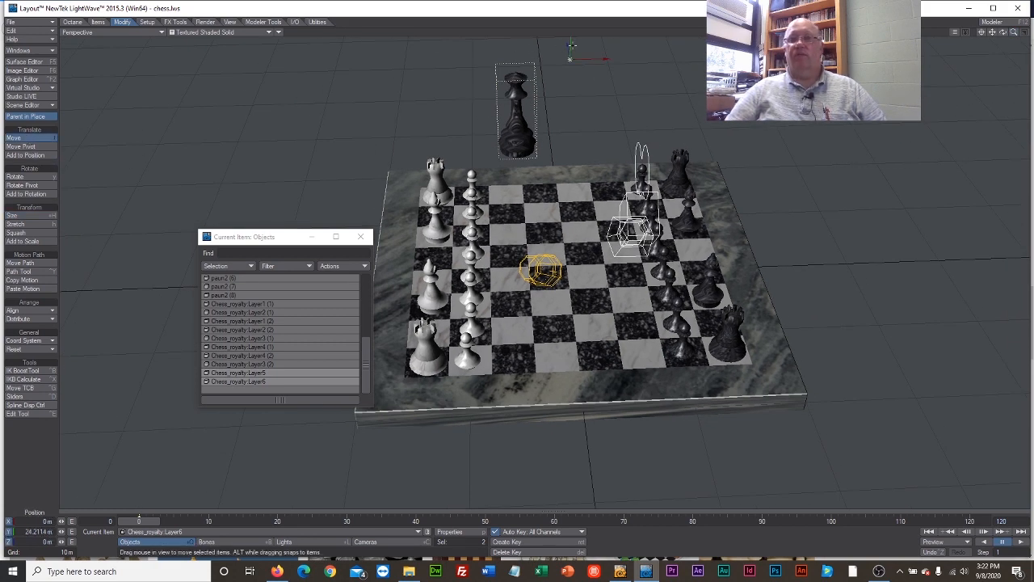
left_click_drag(573, 46, 570, 172)
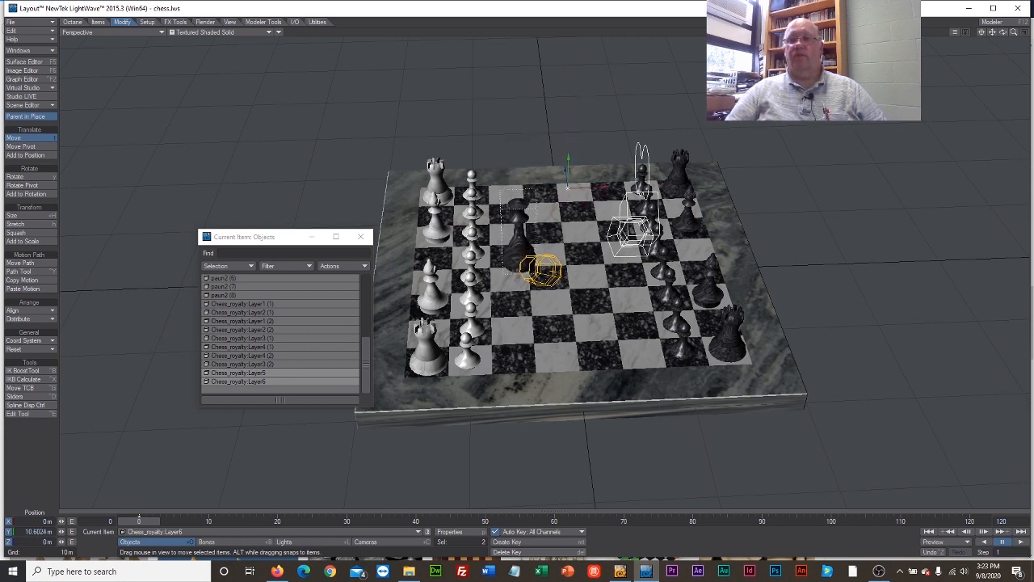
left_click_drag(569, 172, 762, 193)
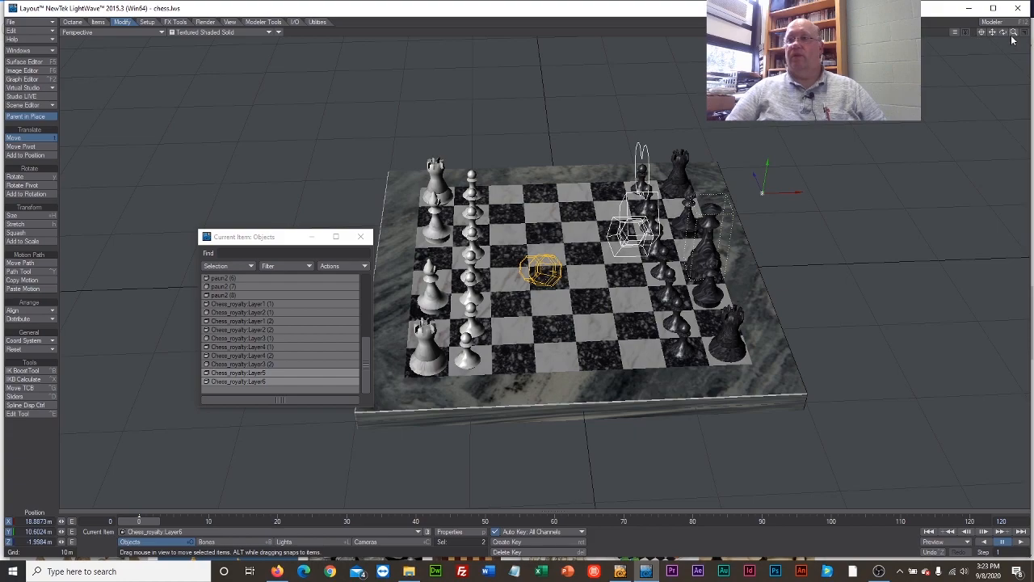
Step: Move only the white queen, Chess_royalty:Layer5, across to the white back row at about X -8.7 m and deselect it
mouse_move(1004, 33)
left_mouse_down()
mouse_move(1029, 23)
mouse_move(1005, 36)
left_mouse_up()
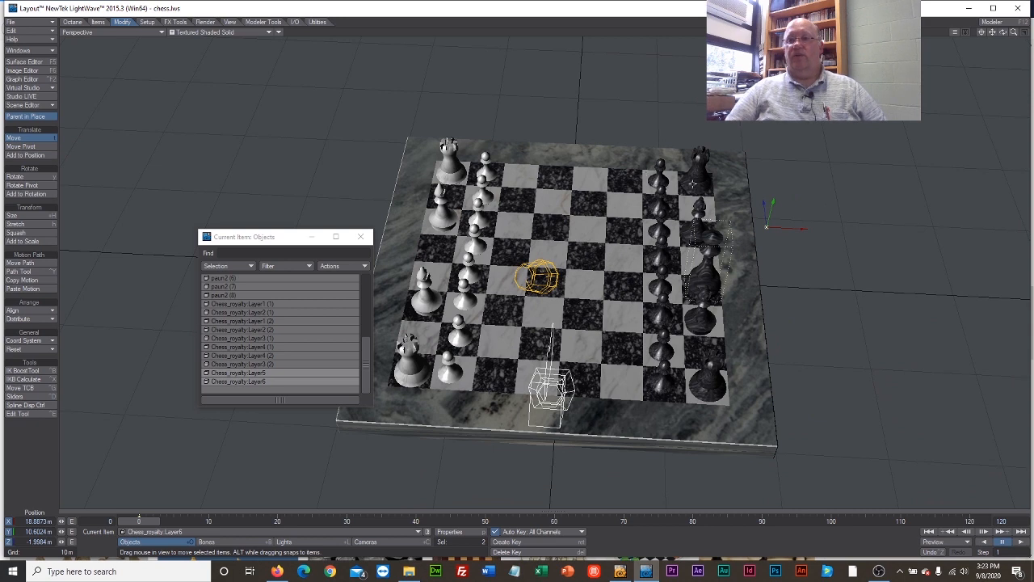
left_click(275, 373)
left_click_drag(793, 235, 506, 221)
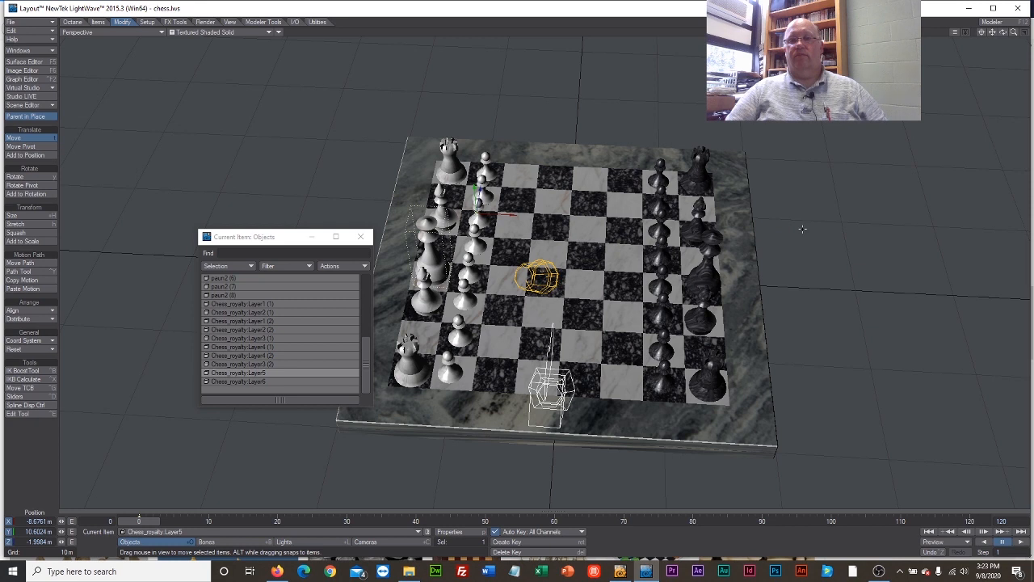
left_click(308, 174)
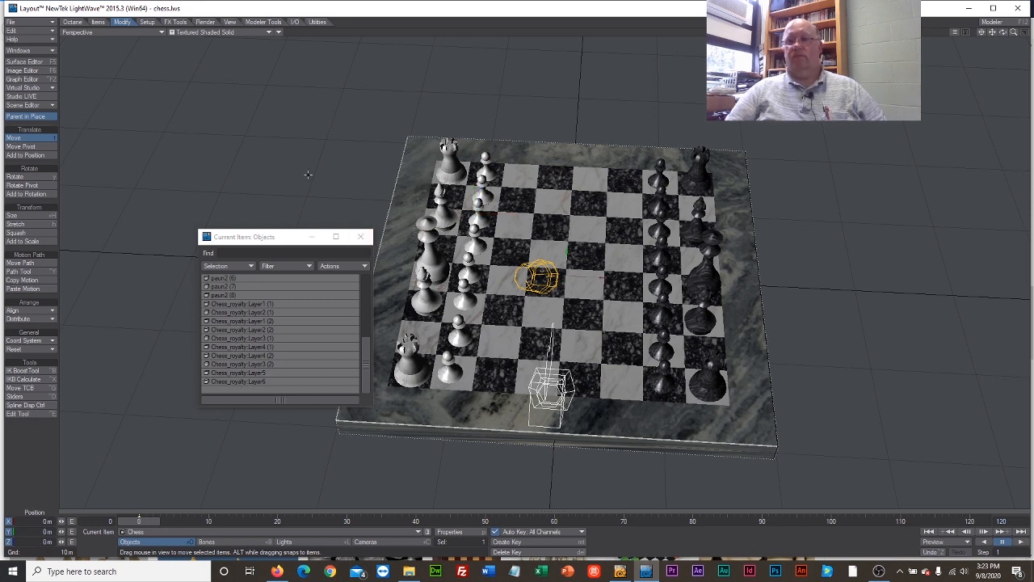
Step: Save the scene with both queens over chess.lws, including all out-of-date object files
left_click(38, 25)
left_click(120, 55)
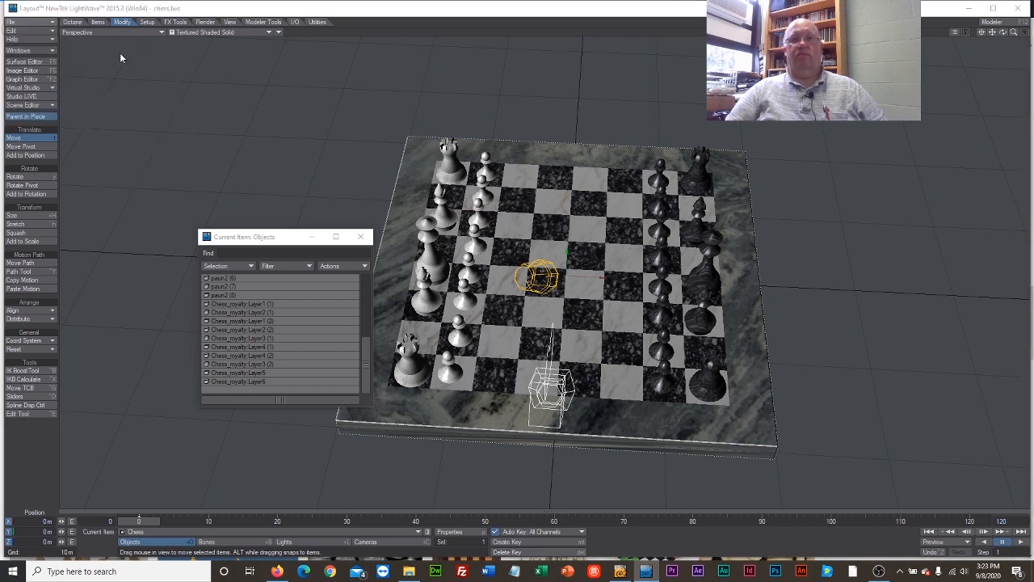
left_click(585, 89)
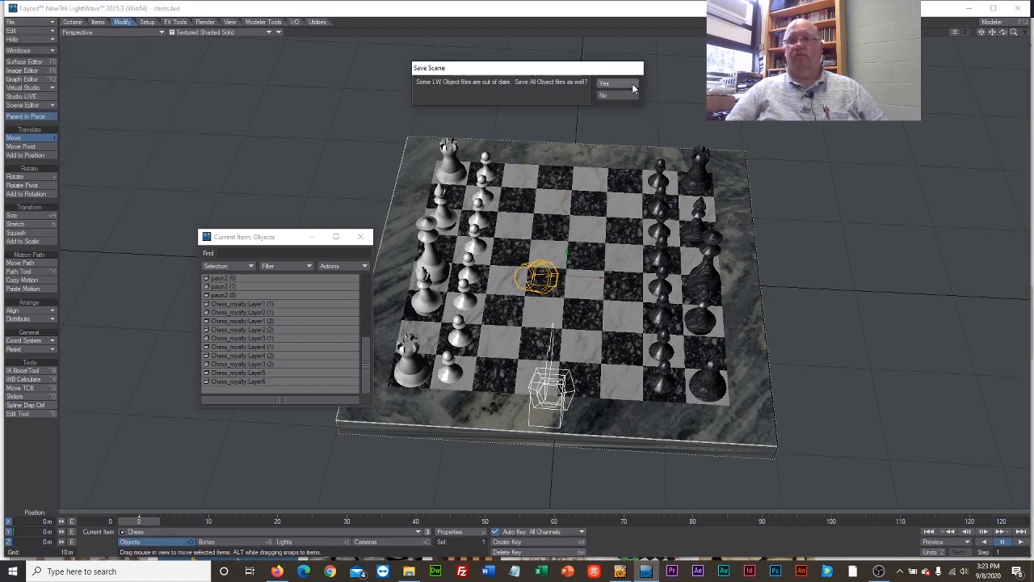
left_click(631, 84)
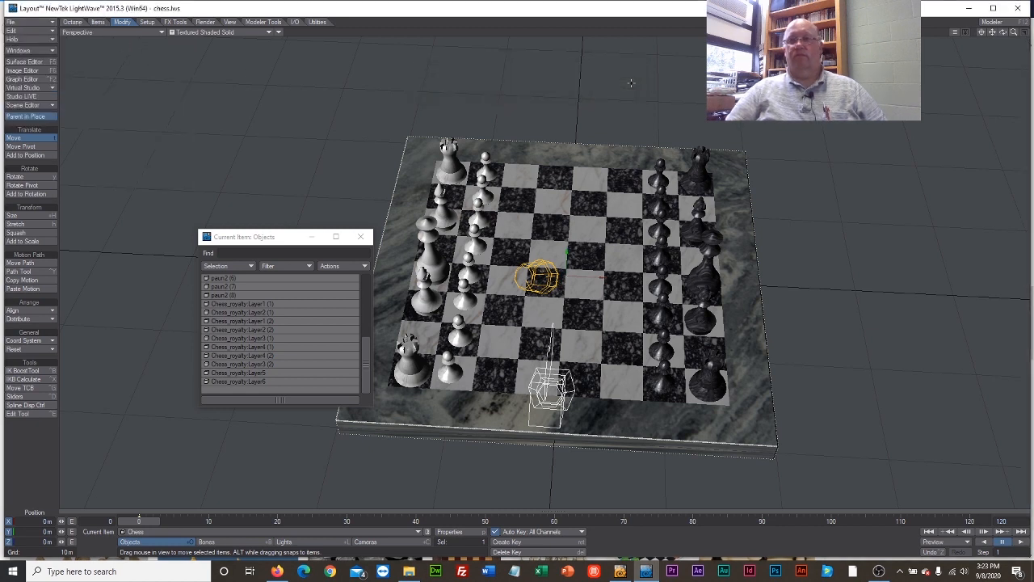
Step: Switch to Modeler and, in an empty layer, create a 24-sided disc with a 4 m radius and about 1.4 m height
left_click(620, 571)
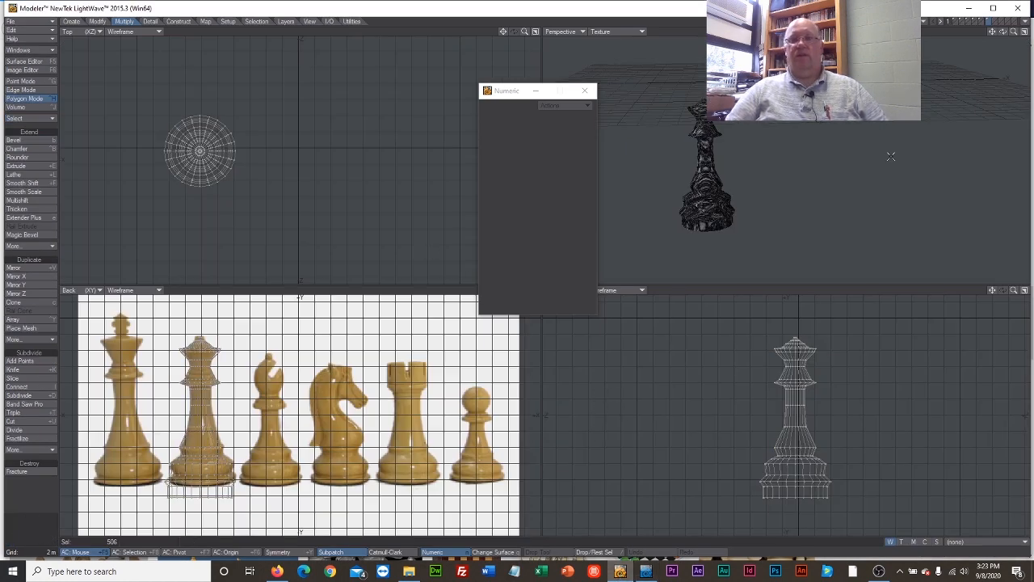
left_click(996, 23)
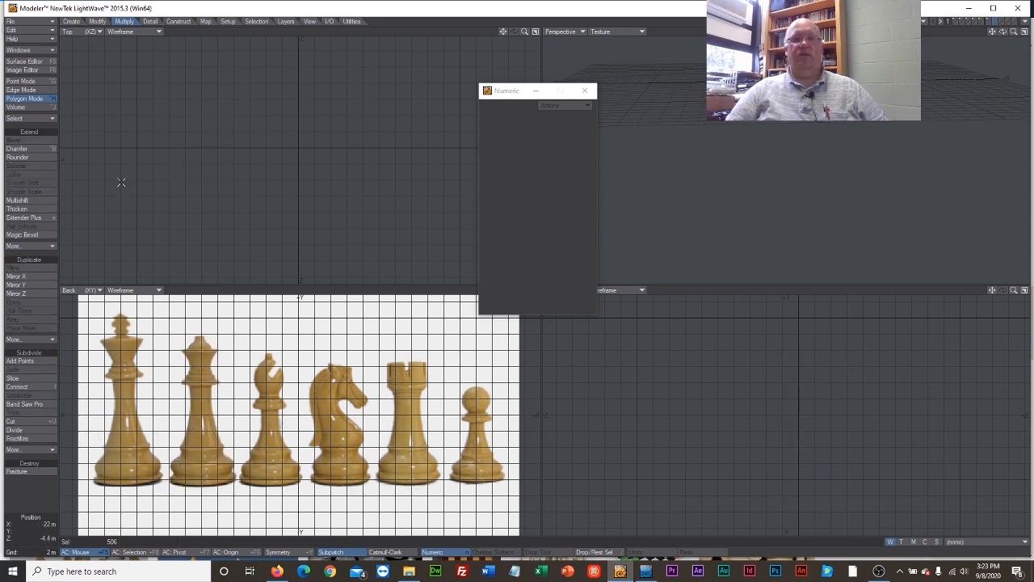
left_click(71, 21)
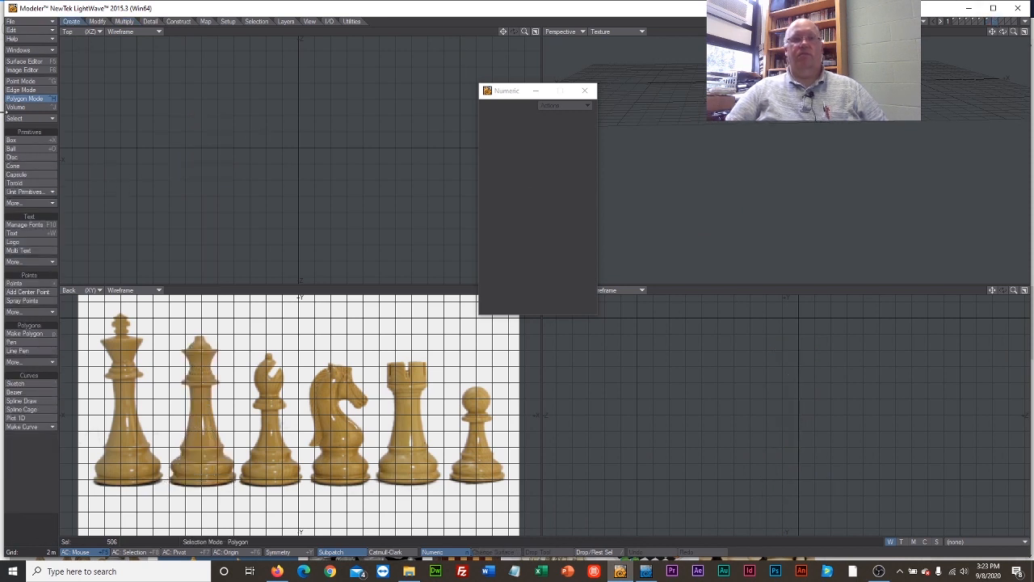
left_click(17, 159)
left_click_drag(100, 169, 134, 196)
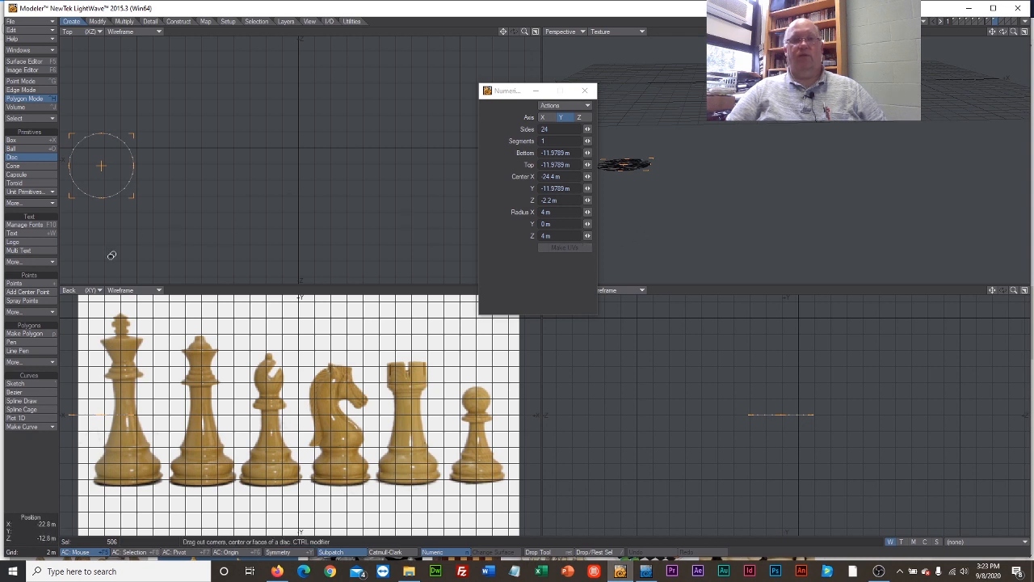
left_click_drag(113, 424, 113, 430)
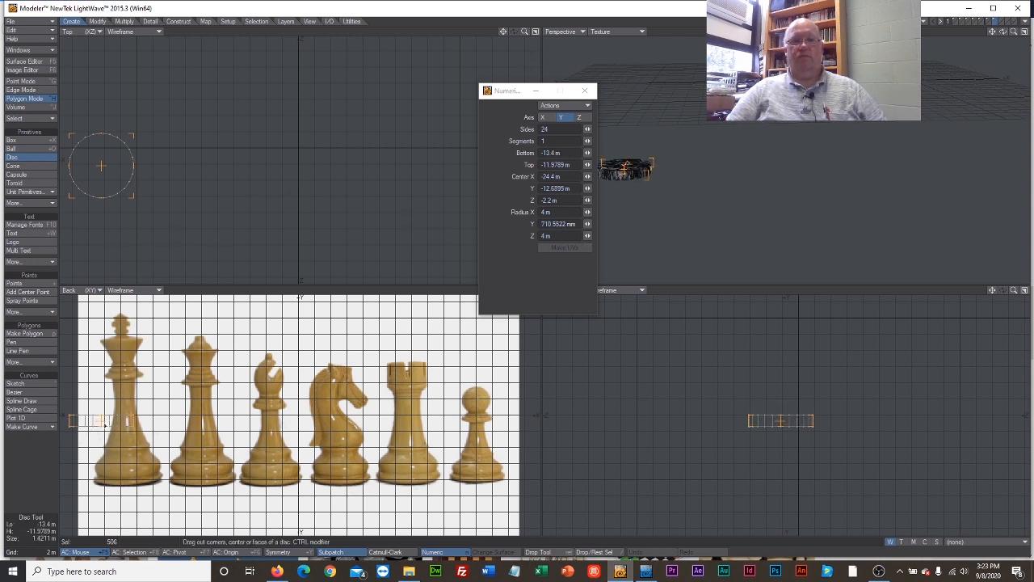
left_click(24, 168)
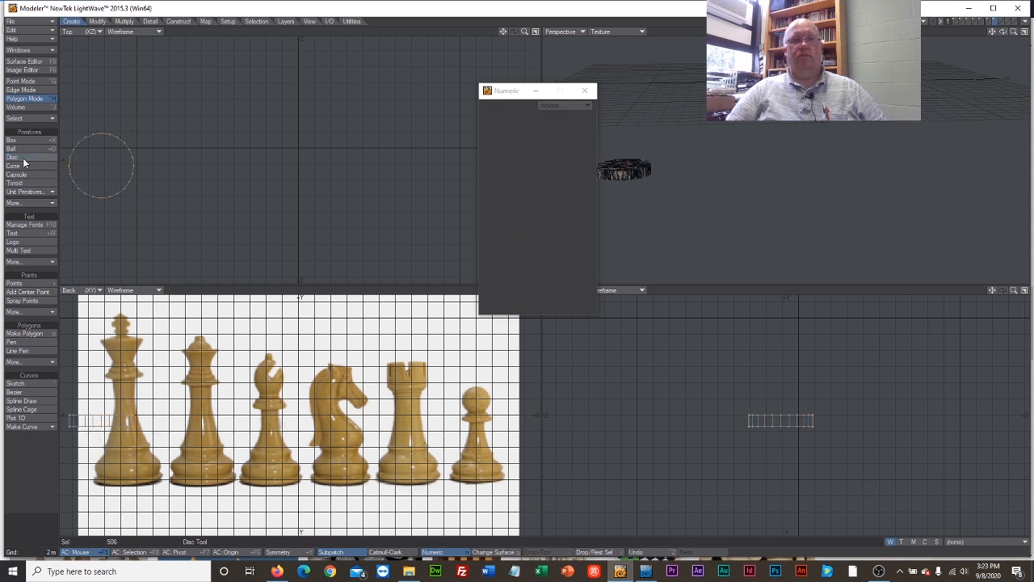
Step: Deselect the disc's polygons and move the disc down and across to sit under the king's base in the reference image
mouse_move(728, 385)
left_mouse_down()
mouse_move(778, 378)
mouse_move(841, 406)
left_mouse_up()
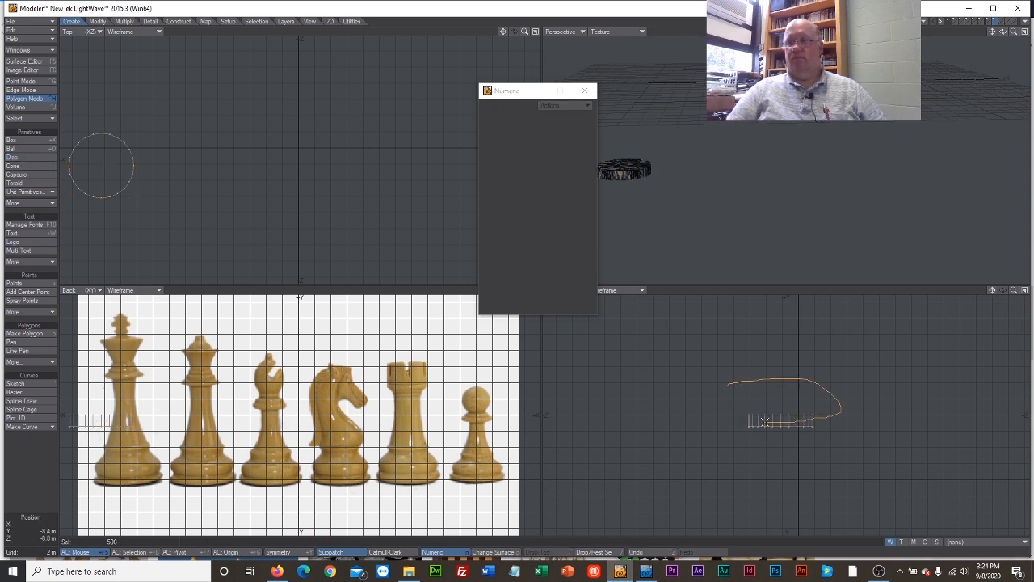
mouse_move(763, 421)
right_mouse_down()
mouse_move(720, 408)
mouse_move(752, 374)
mouse_move(665, 450)
mouse_move(751, 373)
right_mouse_up()
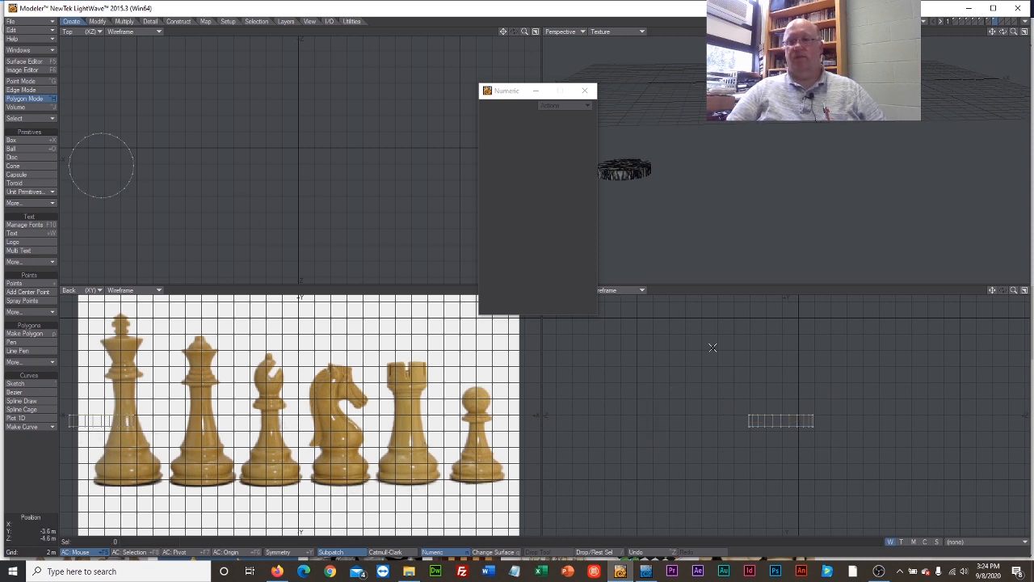
left_click(97, 21)
left_click(24, 140)
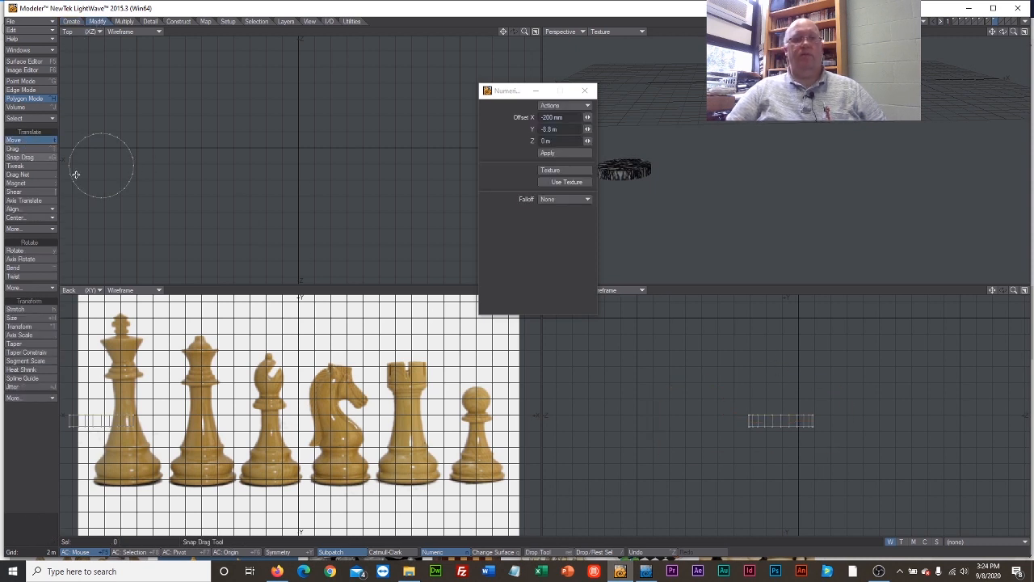
left_click_drag(774, 420, 779, 488)
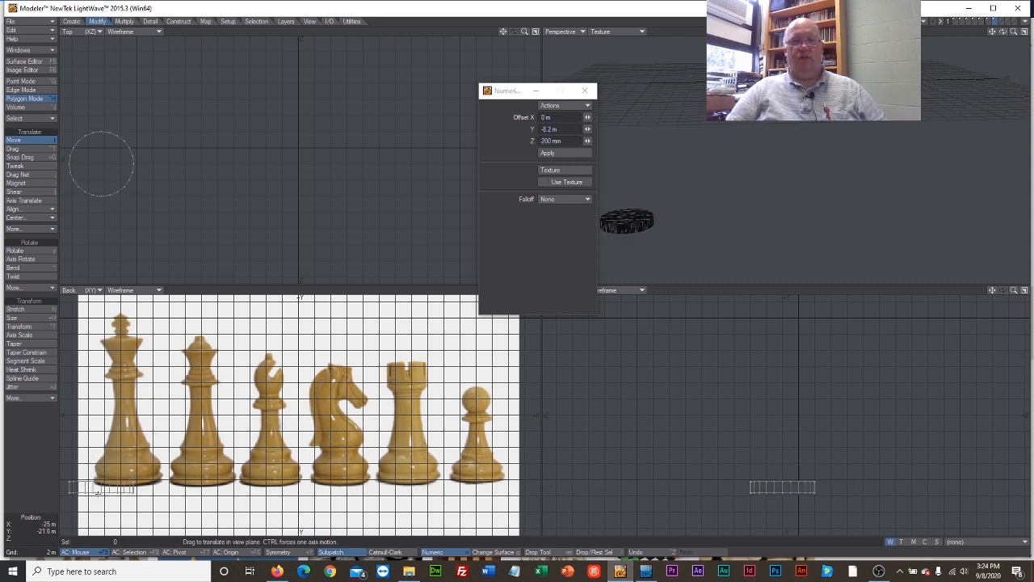
left_click_drag(101, 163, 122, 163)
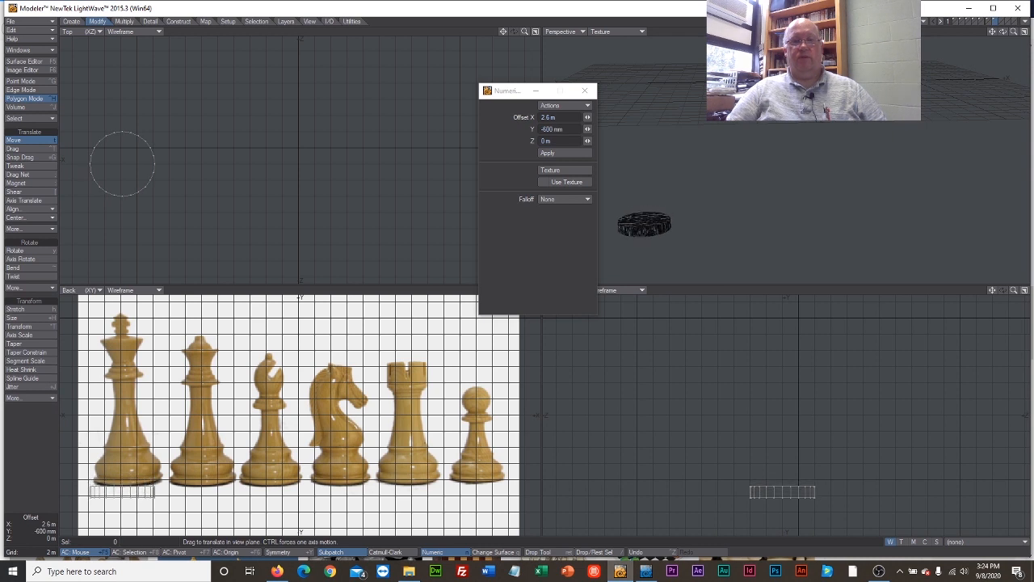
left_click(40, 140)
Step: Select only the disc's top polygon and bevel it outward with a 200 mm shift and 600 mm inset to start the king's base
left_click_drag(716, 442, 840, 462)
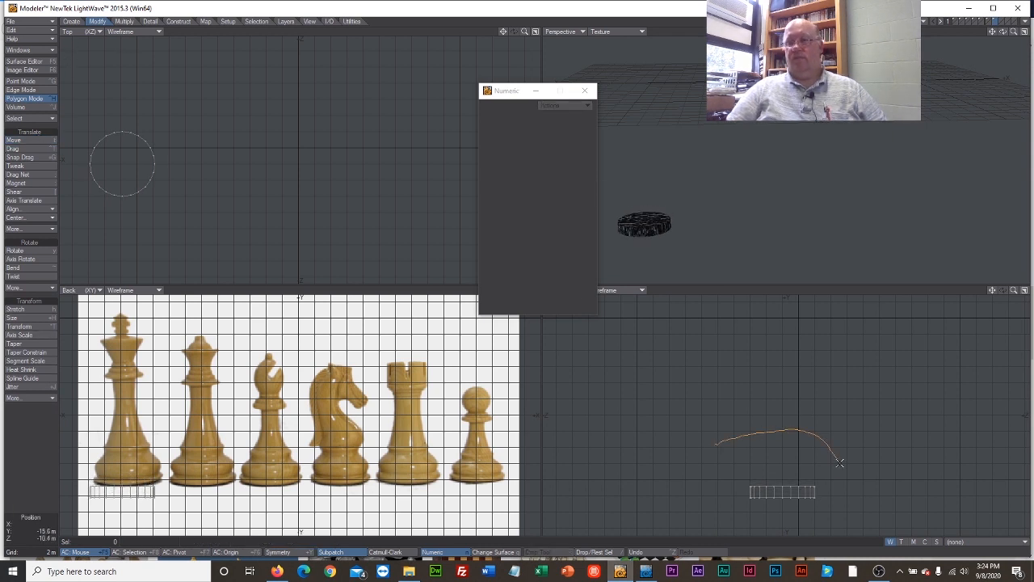
mouse_move(806, 495)
right_mouse_down()
mouse_move(756, 491)
mouse_move(728, 475)
mouse_move(719, 453)
right_mouse_up()
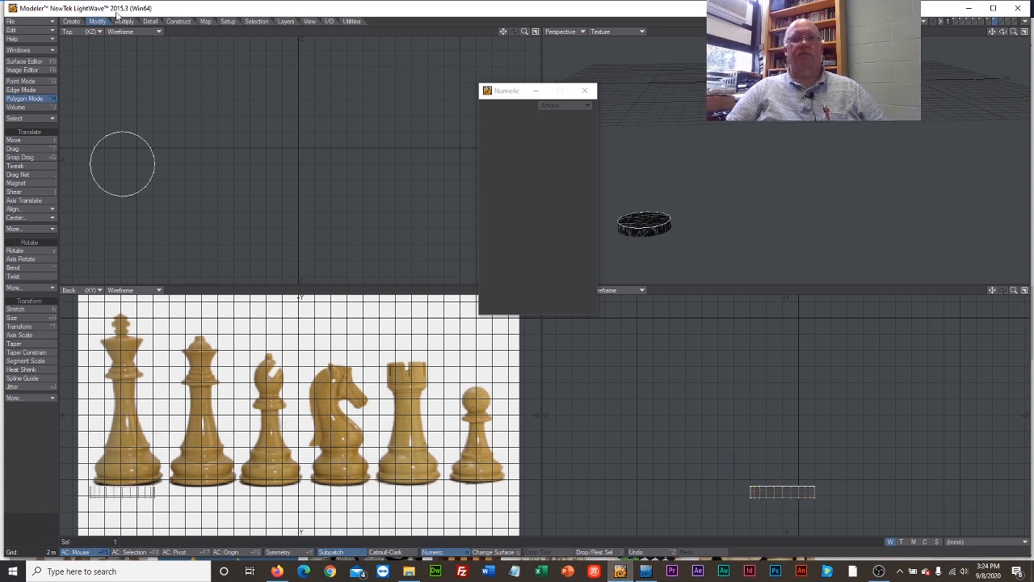
left_click(124, 21)
left_click(16, 140)
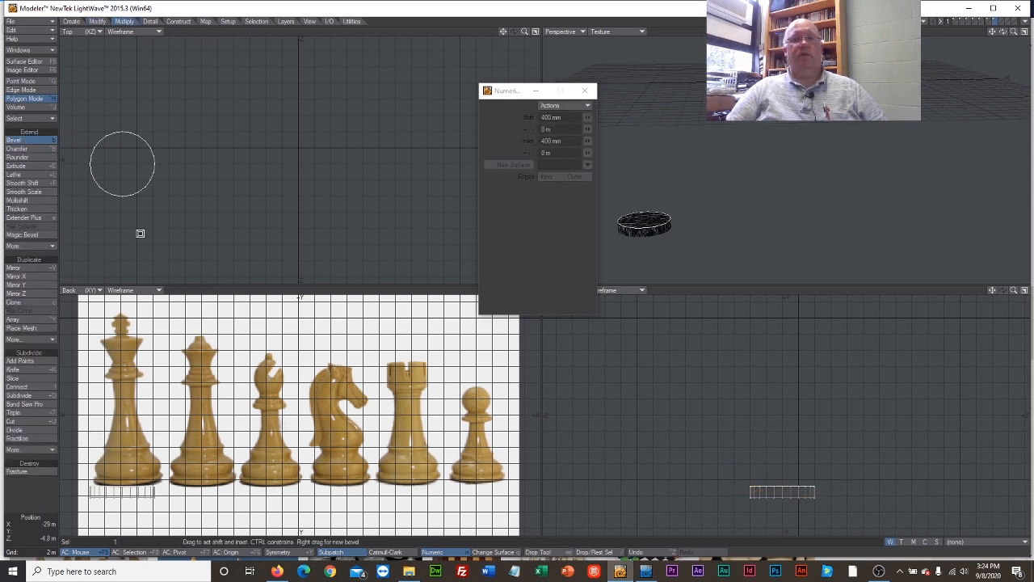
left_click_drag(150, 483, 156, 483)
right_click(149, 480)
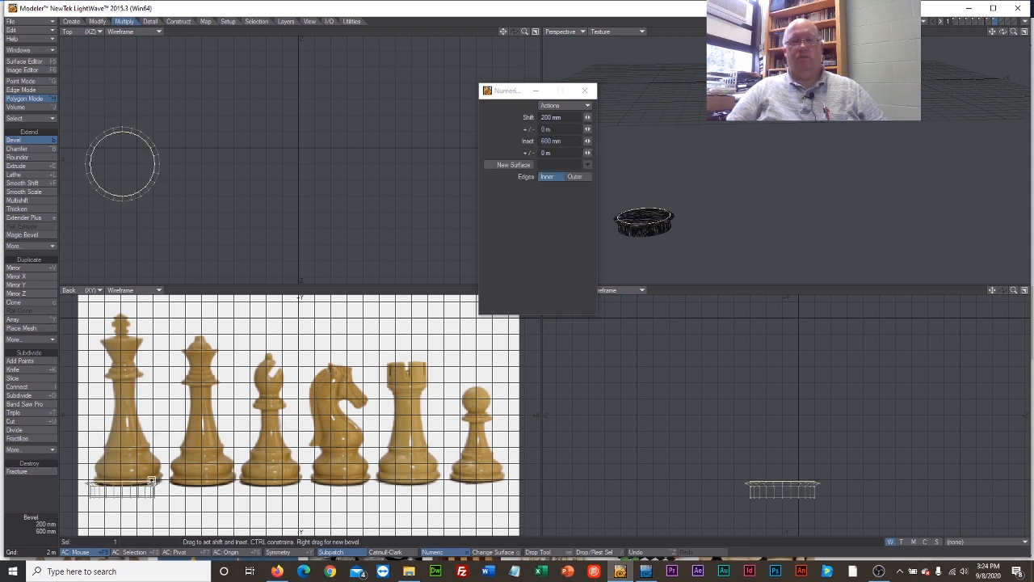
Step: Bevel the top polygon repeatedly up the king's profile to the crown, ending with a 400 mm shift and 2.4 m inset, and deselect it
left_click_drag(149, 480, 127, 334)
left_click(146, 446)
right_click(131, 382)
right_click(136, 374)
right_click(130, 364)
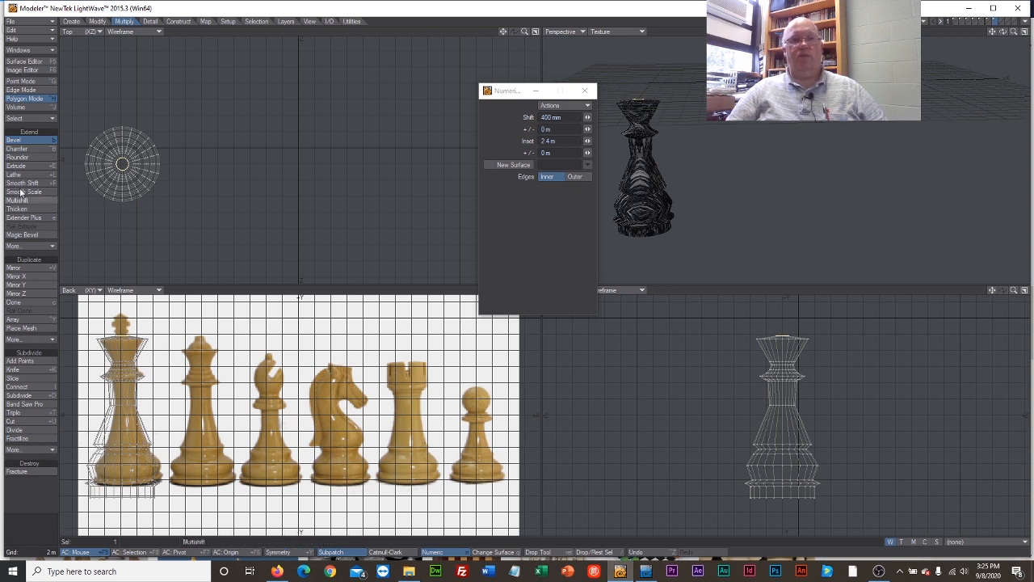
key("space")
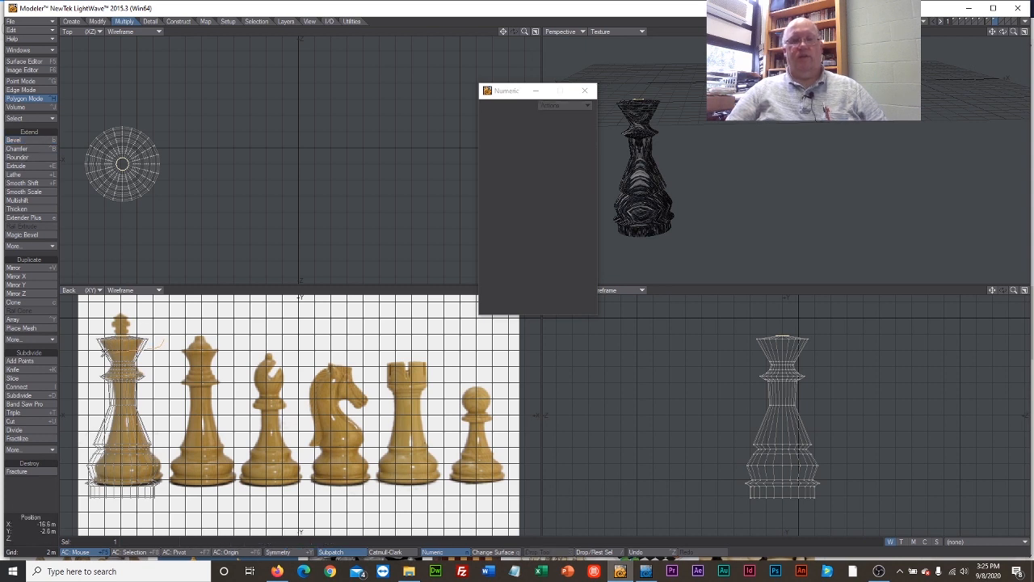
key("slash")
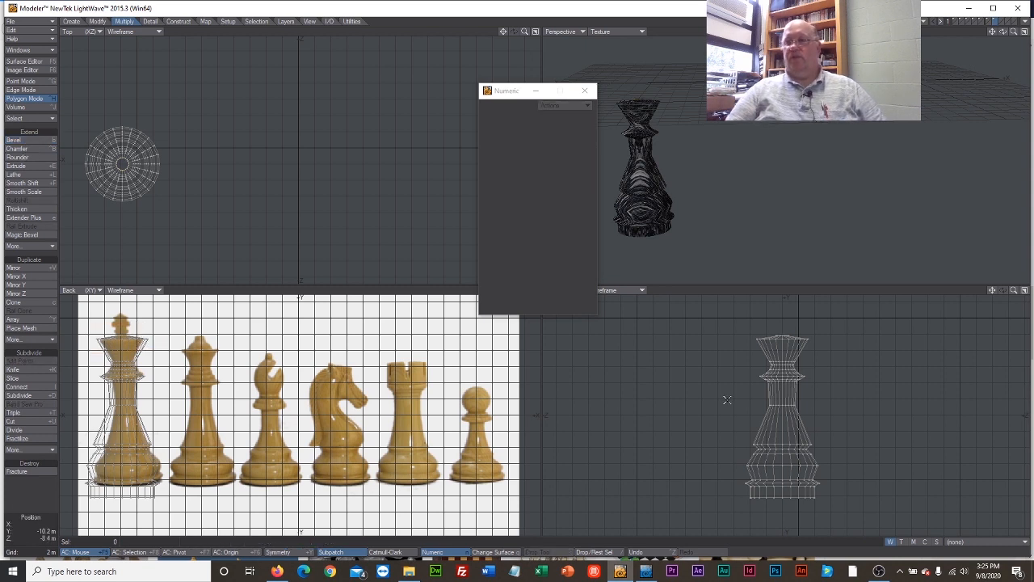
Step: In an empty layer with the king's body in the background, draw a box about 800 mm wide, 3.4 m high and 1 m deep above the crown
left_click(1001, 22)
left_click(994, 28)
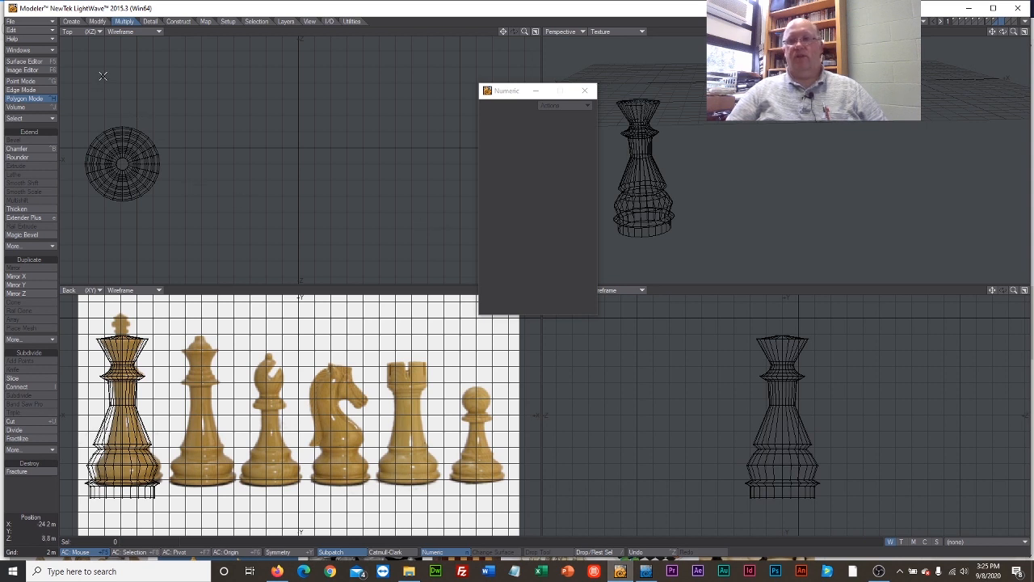
left_click(71, 21)
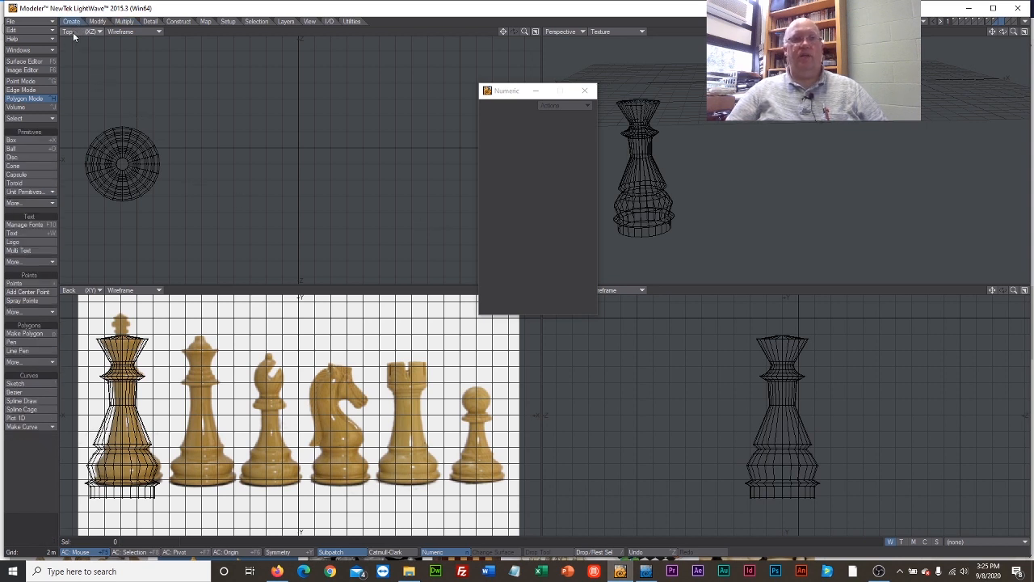
left_click(25, 141)
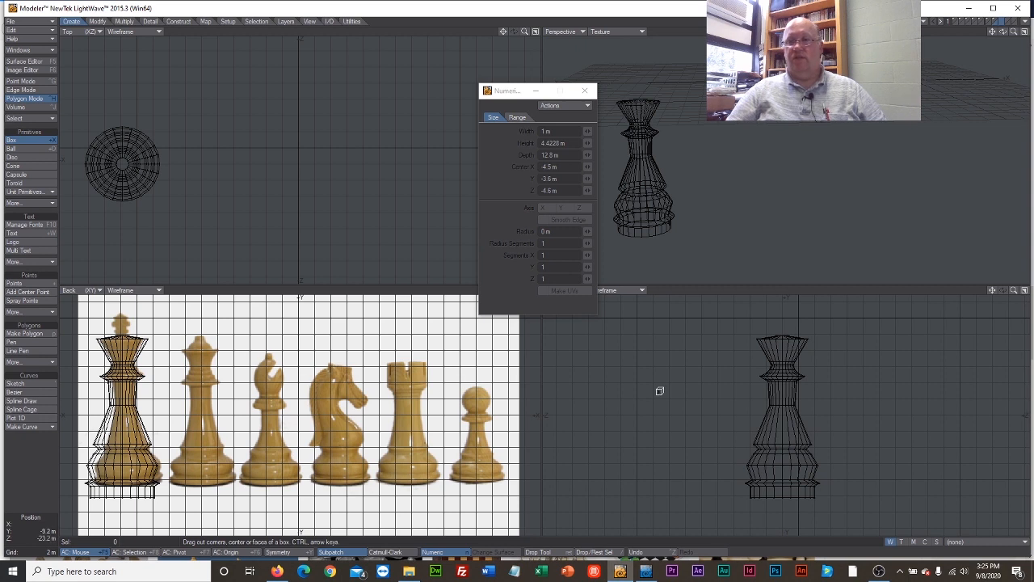
left_click_drag(777, 306, 785, 339)
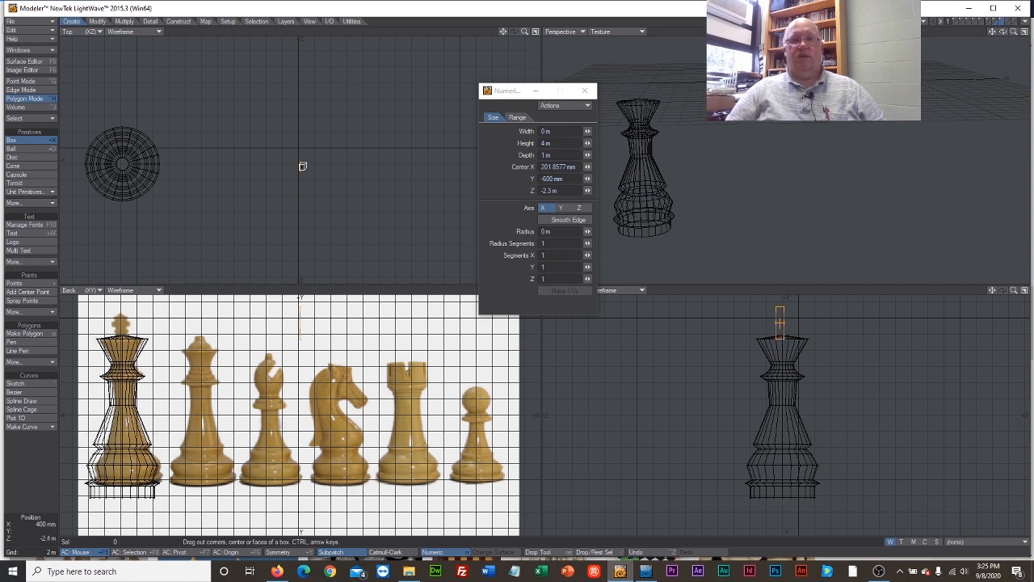
left_click_drag(300, 165, 113, 166)
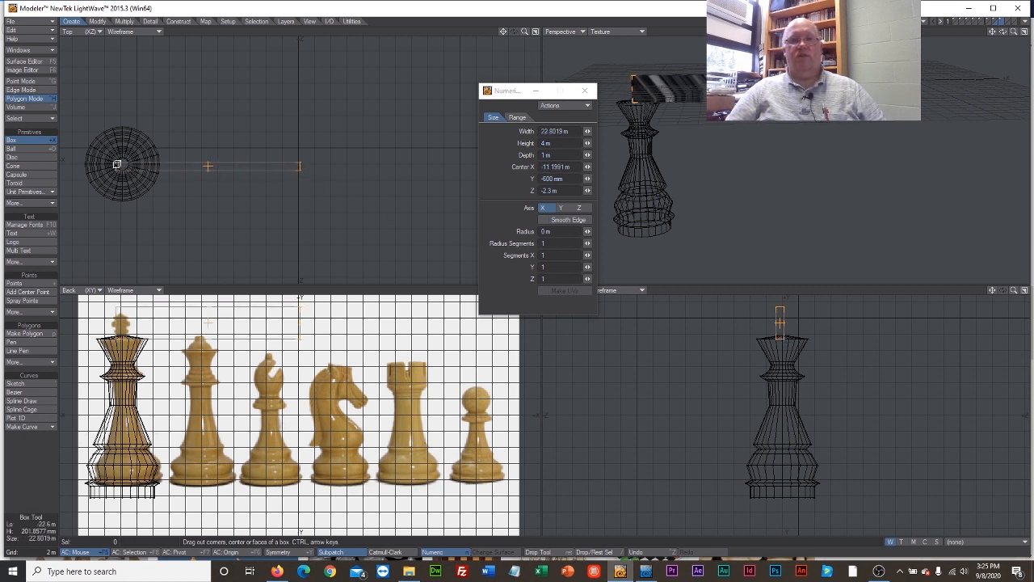
left_click_drag(302, 166, 121, 166)
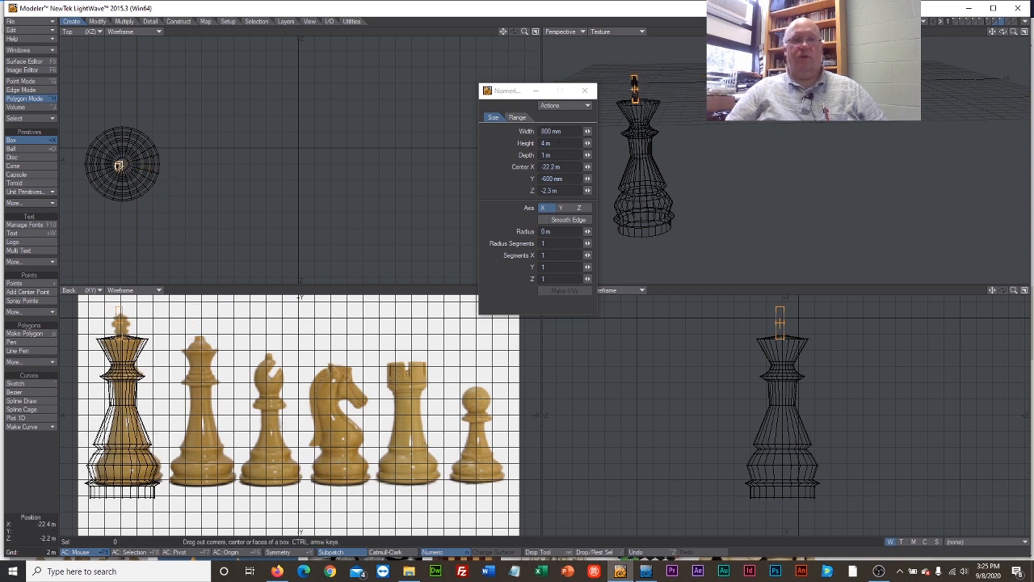
left_click_drag(119, 166, 122, 161)
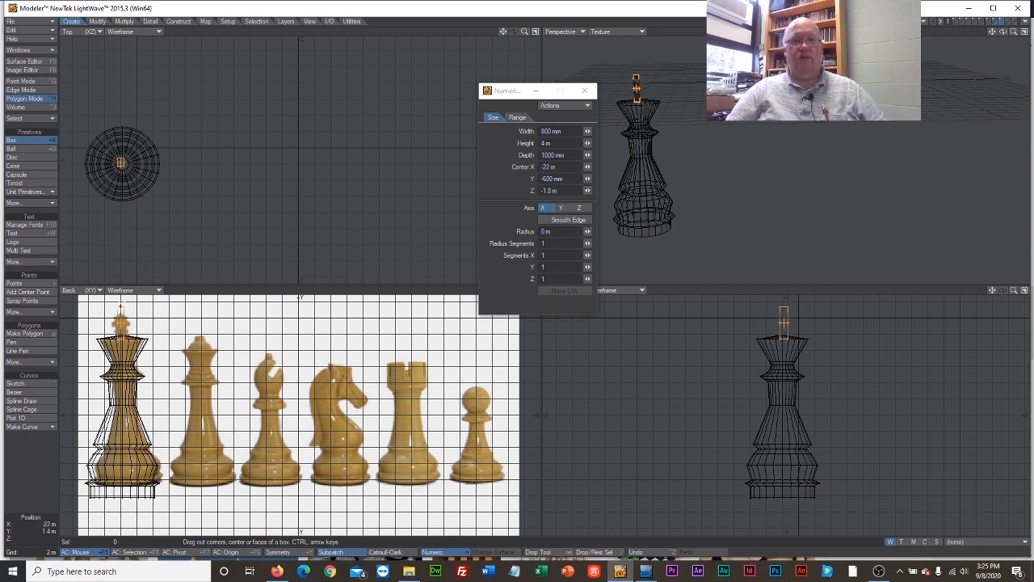
left_click_drag(121, 307, 119, 312)
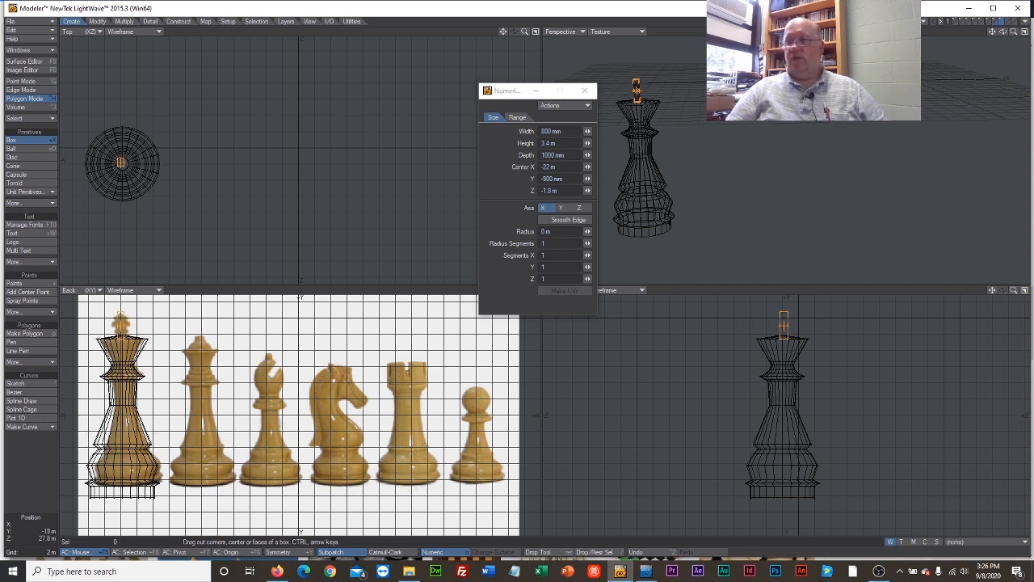
Step: Round the box's edges with an 85 mm radius and 7 radius segments, and centre it on the crown at Y -1 m, Z -2 m
left_click_drag(989, 293, 919, 436)
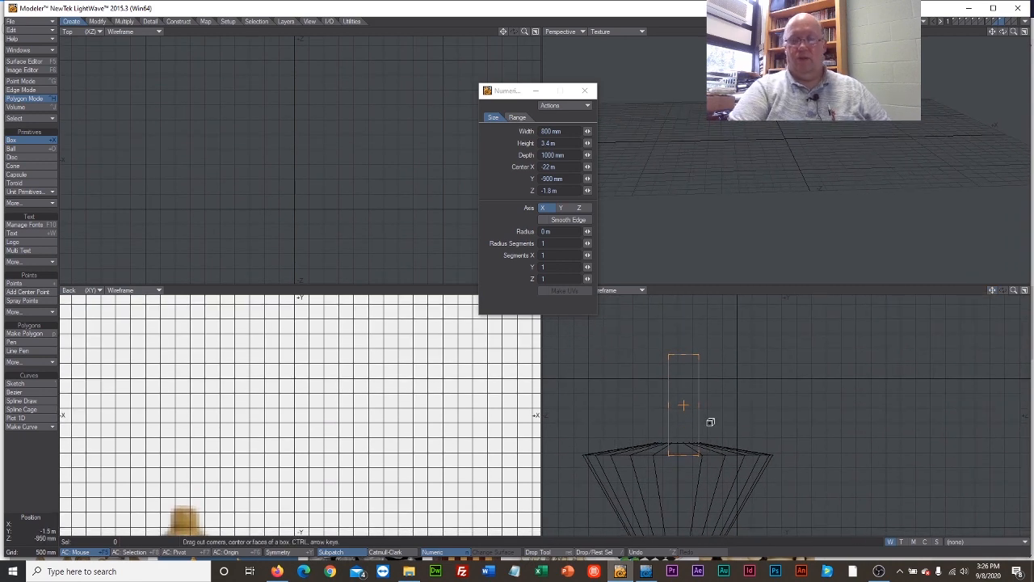
key("n")
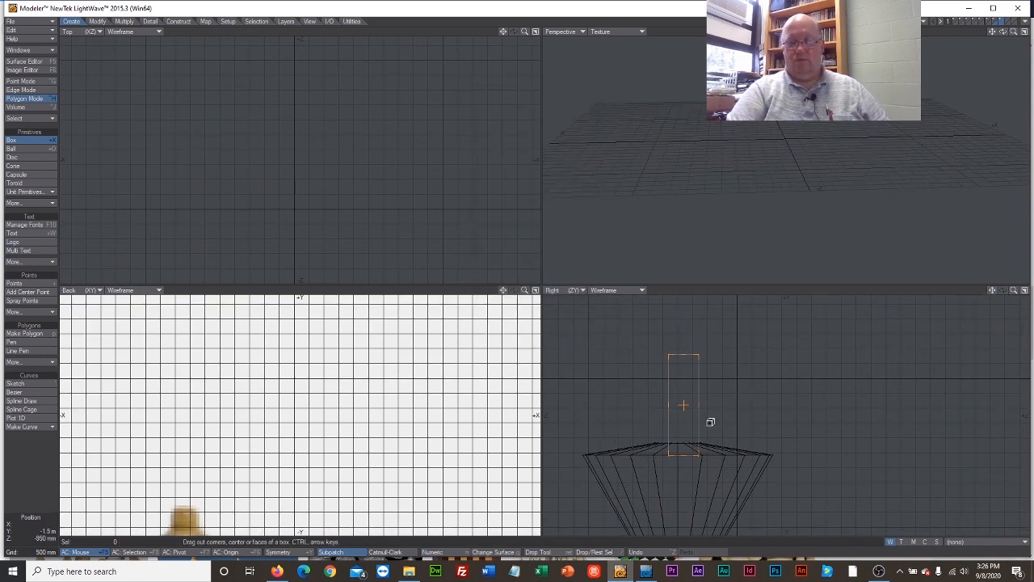
key("n")
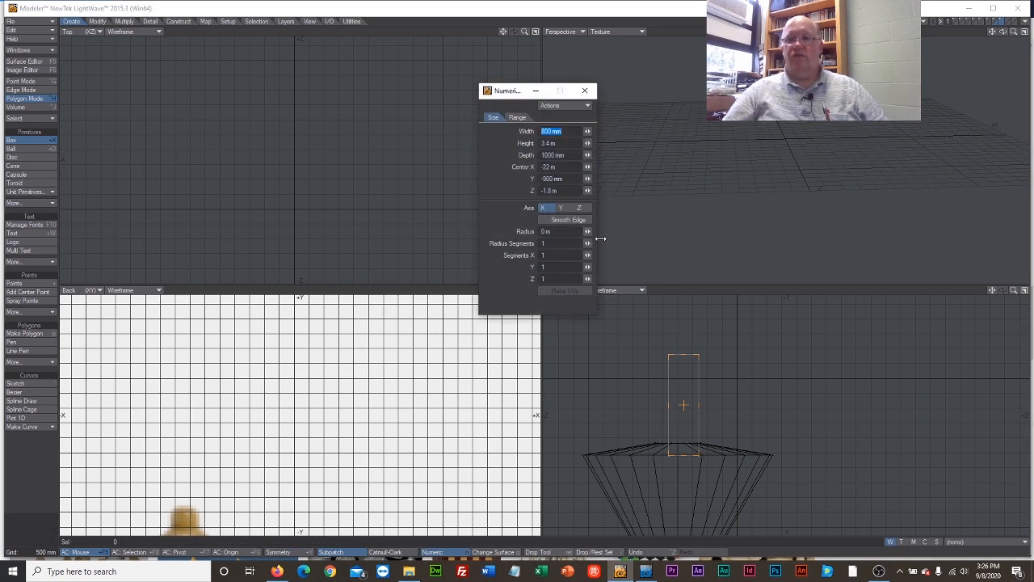
mouse_move(589, 232)
left_mouse_down()
mouse_move(614, 231)
mouse_move(598, 243)
left_mouse_up()
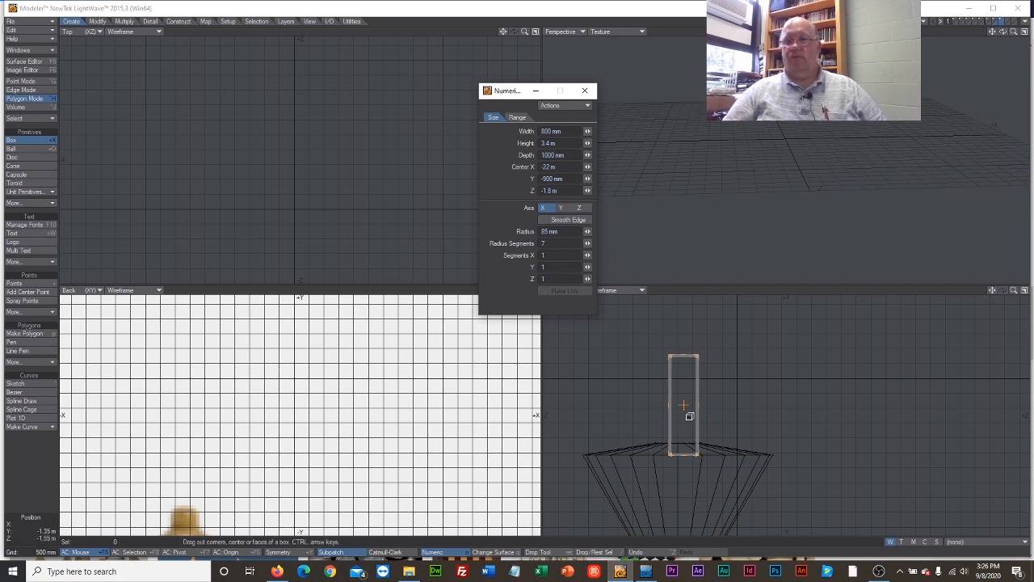
left_click_drag(683, 408, 677, 408)
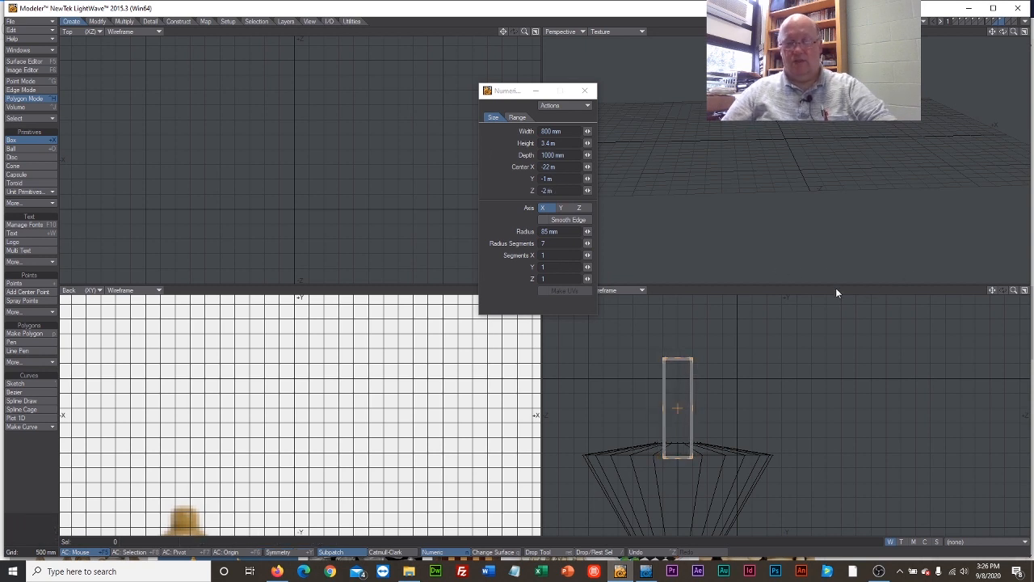
Step: Set the Back view's backdrop image to none and move the box's numeric settings window clear of the modelling views
key("d")
left_click(555, 211)
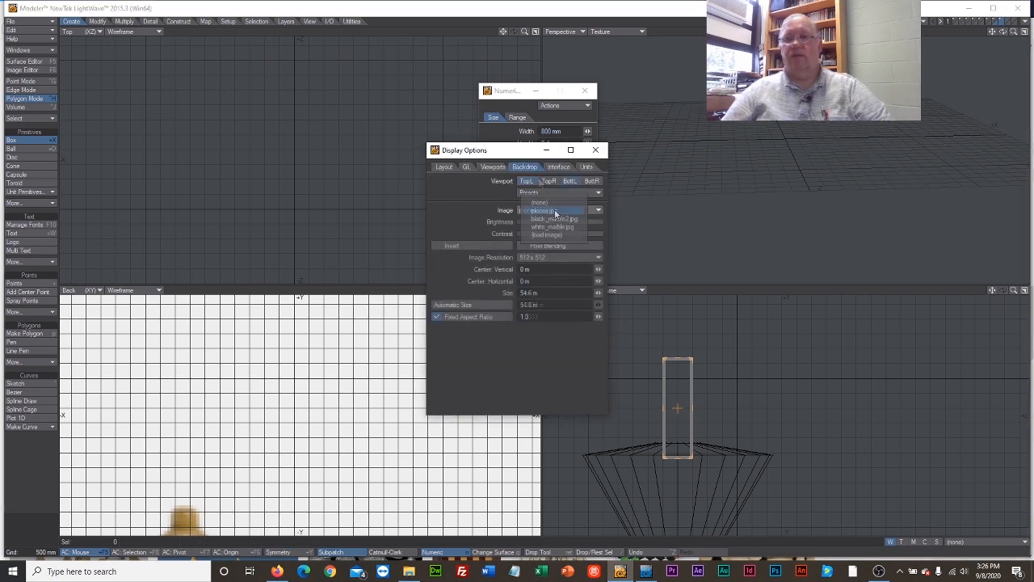
left_click(555, 203)
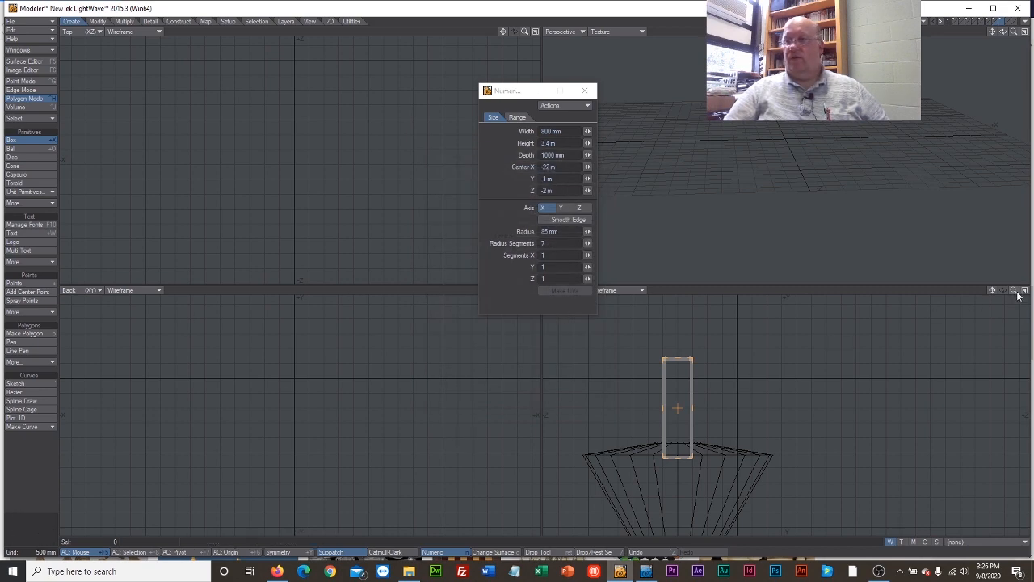
left_click_drag(1014, 290, 1014, 295)
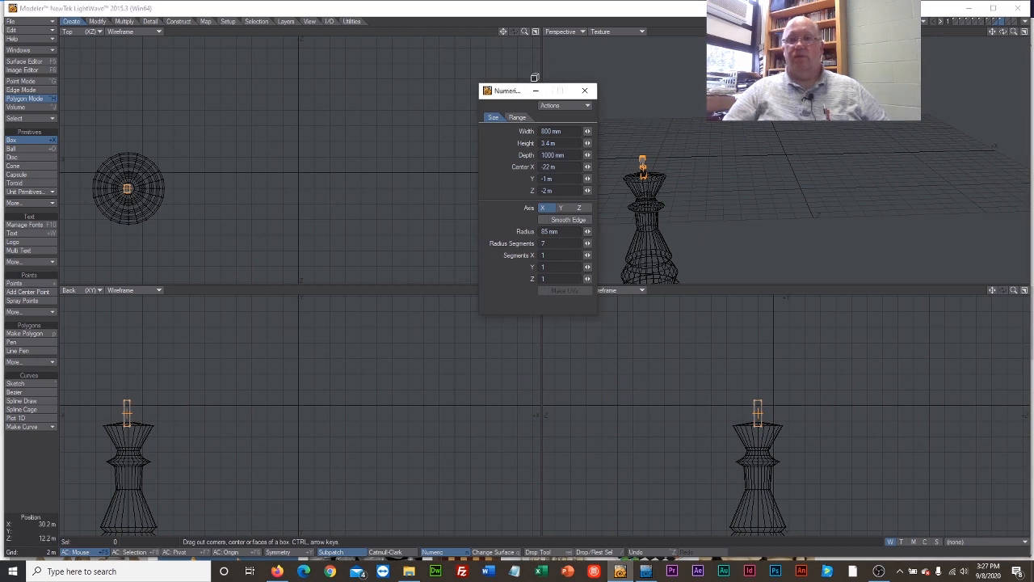
left_click_drag(534, 88, 658, 42)
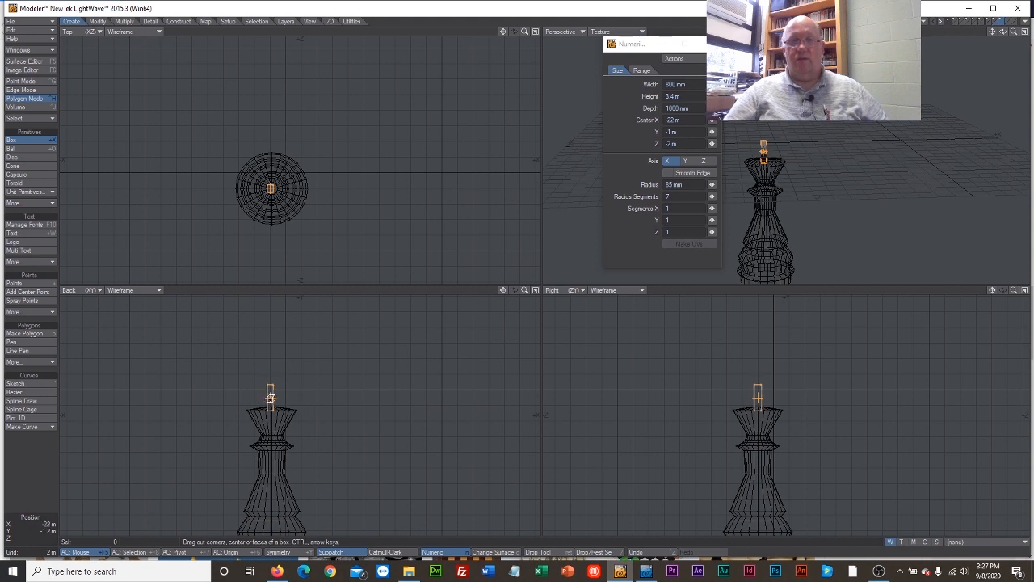
Step: Shift the upright box to X -21.8 m and add a crossbar box through it, 3.2 m wide, 1.2 m high and 1.05 m deep, centred at Z -2 m
left_click_drag(271, 398, 272, 396)
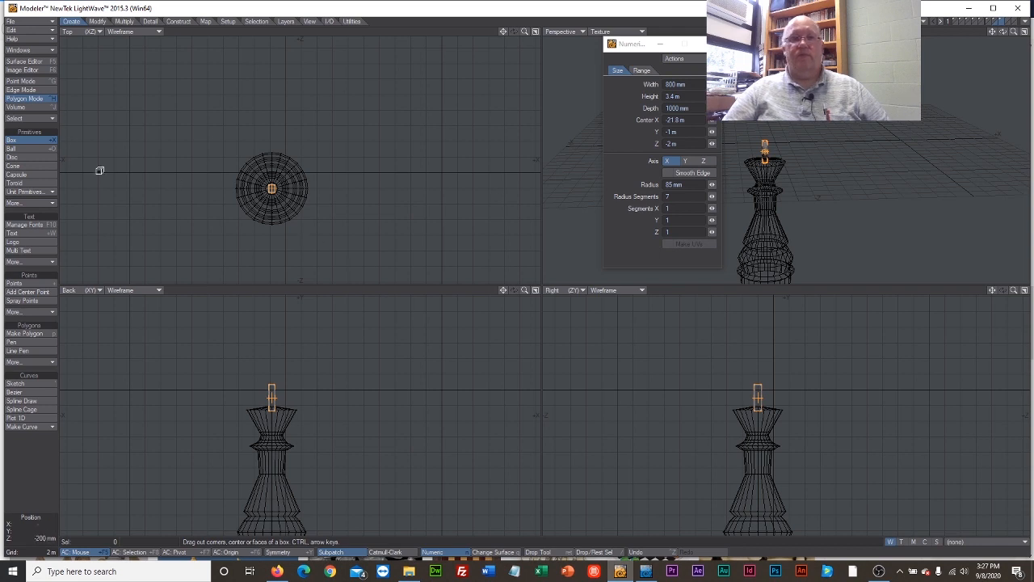
left_click(11, 140)
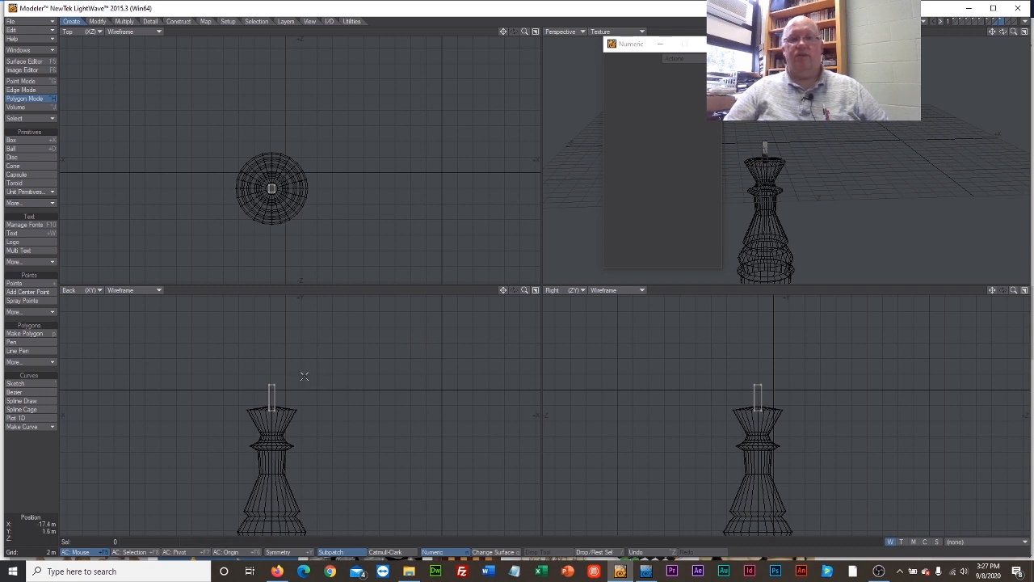
left_click(18, 141)
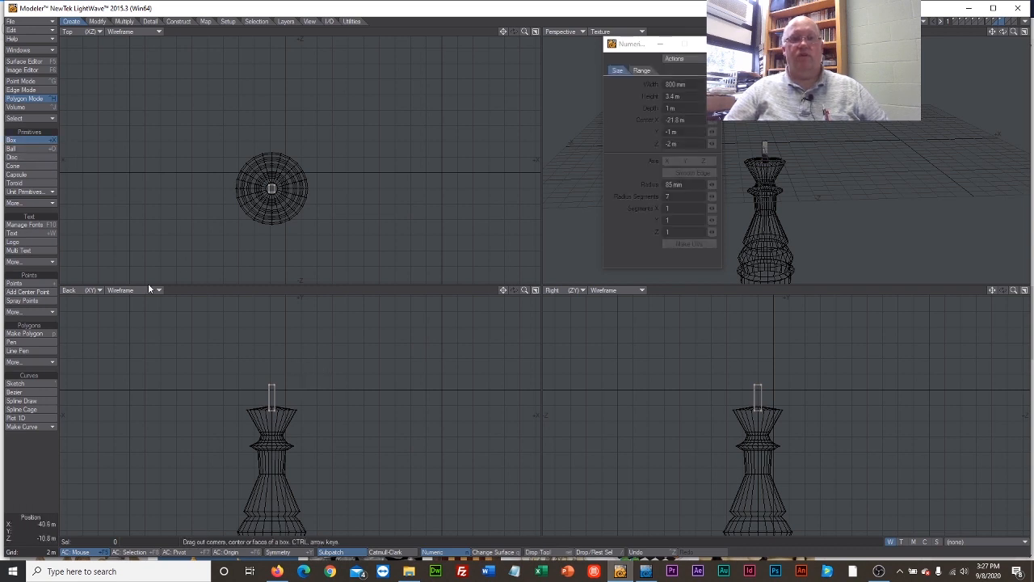
mouse_move(256, 395)
left_mouse_down()
mouse_move(290, 400)
mouse_move(273, 395)
left_mouse_up()
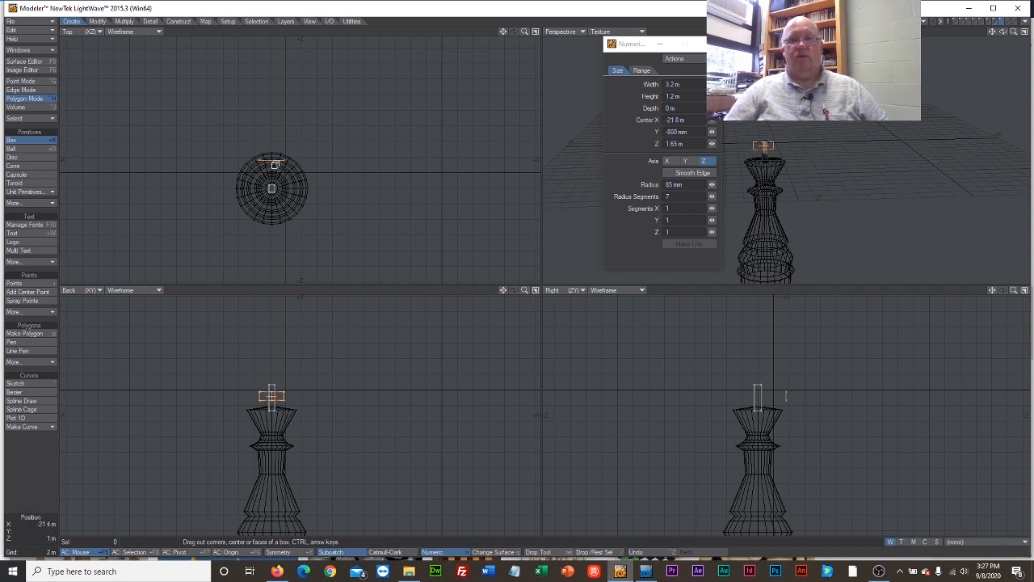
left_click_drag(275, 164, 273, 189)
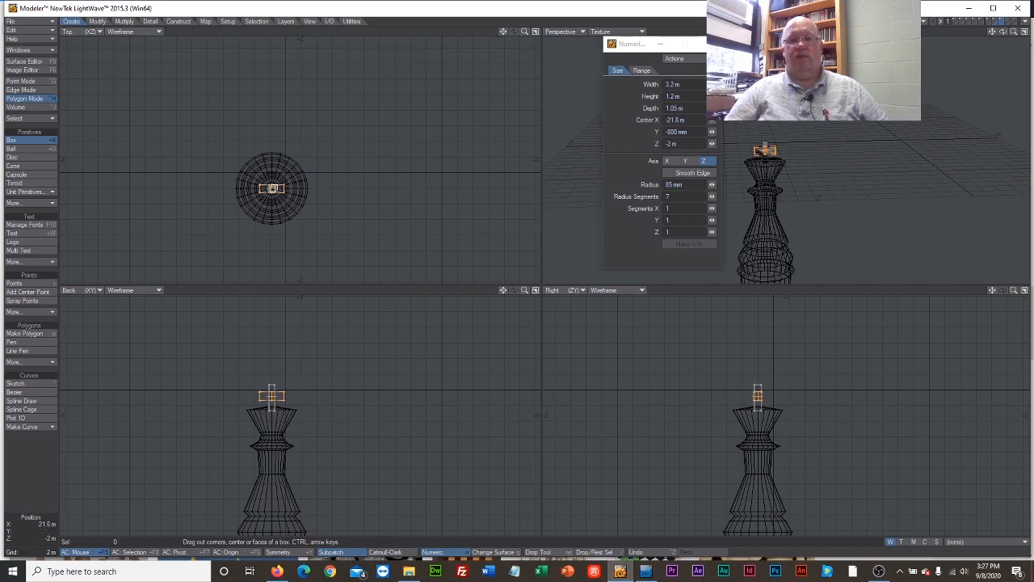
left_click_drag(525, 290, 580, 290)
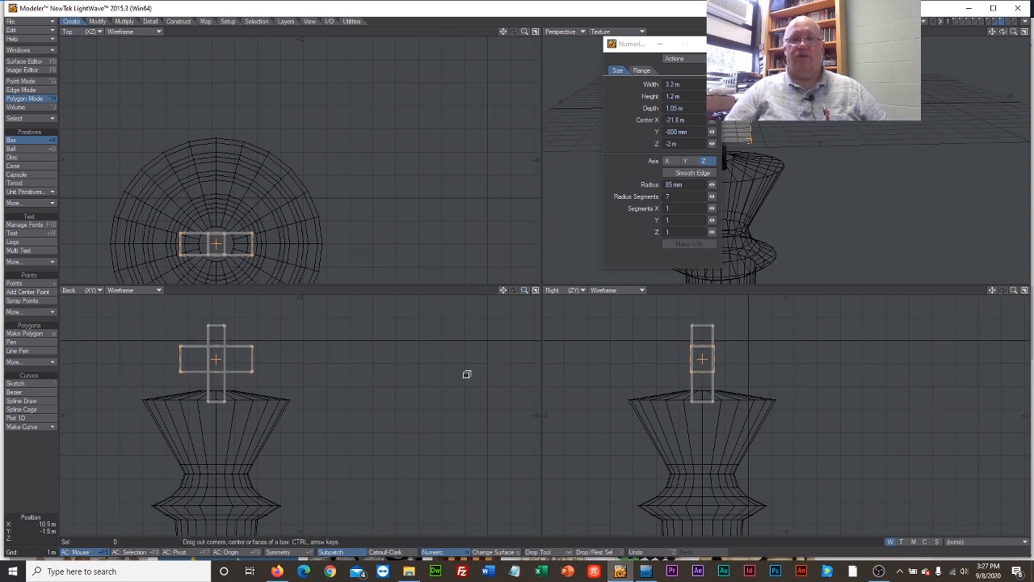
left_click(32, 141)
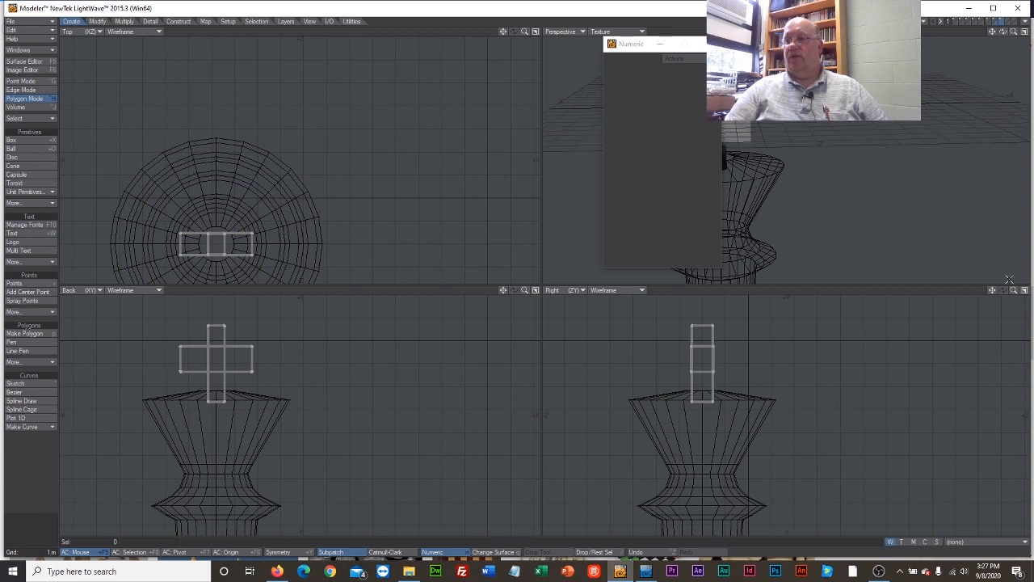
left_click(708, 43)
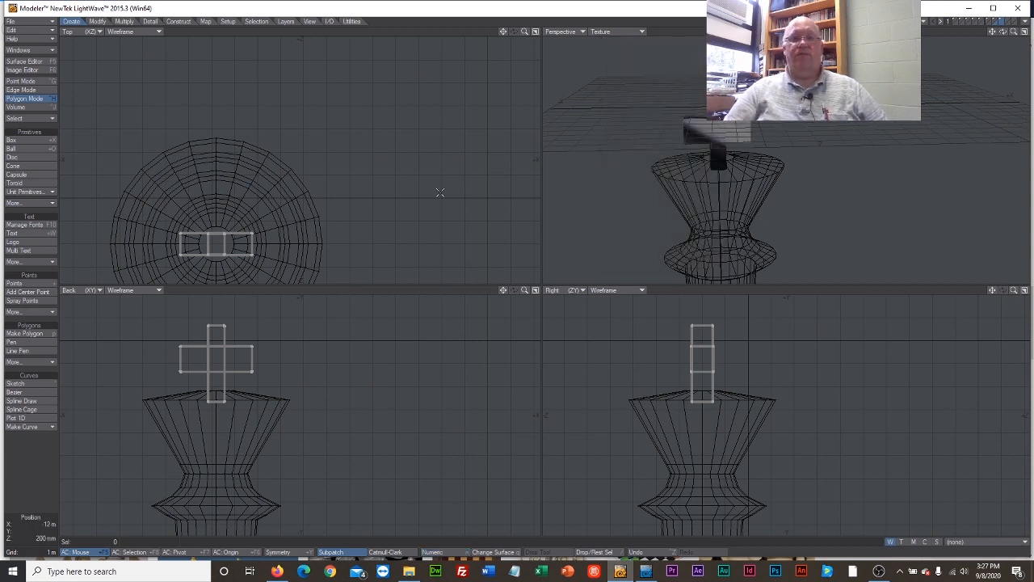
Step: With the king's body in the foreground and the cross in the background, combine them using a Boolean Add
left_click(997, 20)
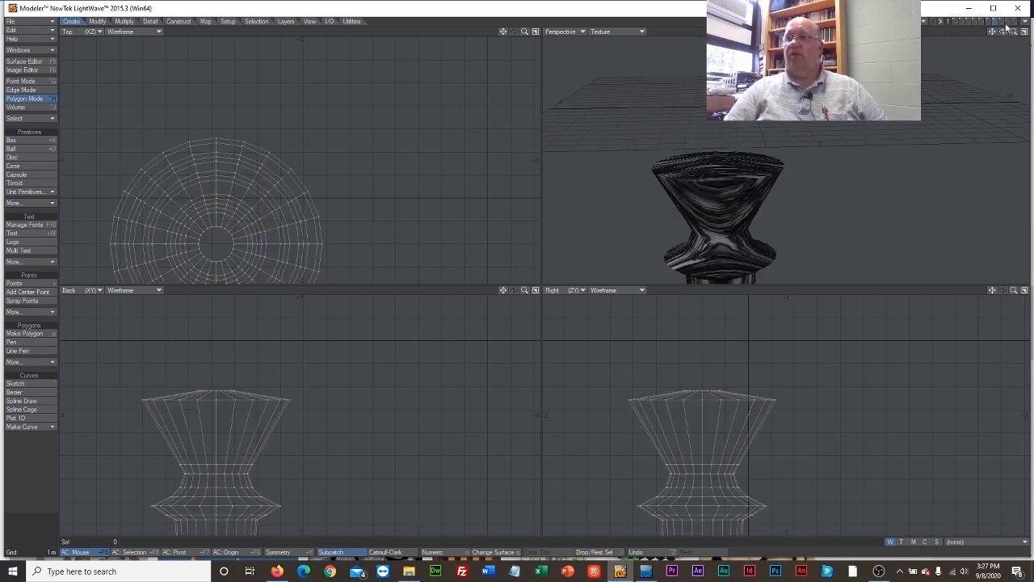
left_click(1003, 25)
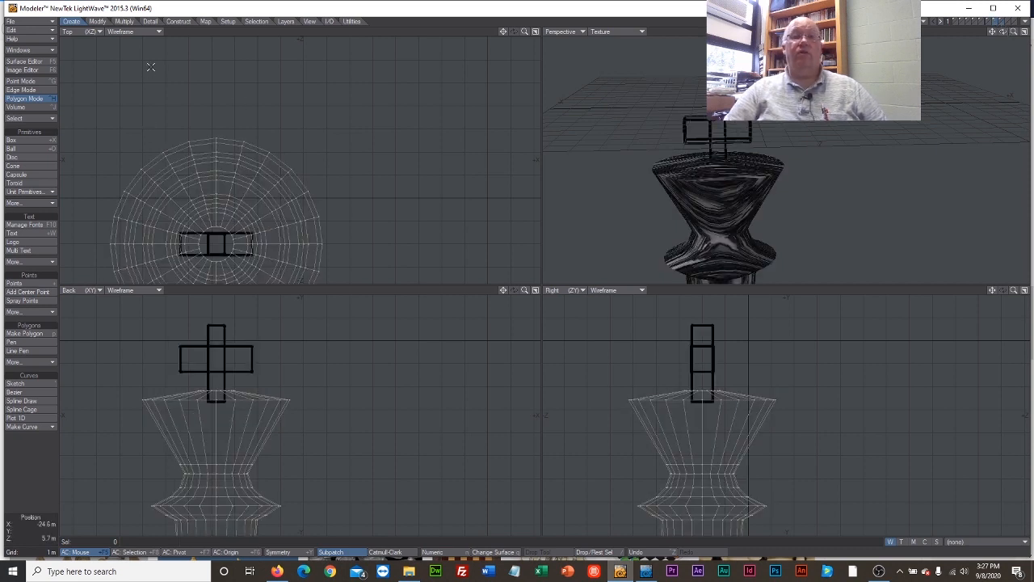
left_click(179, 21)
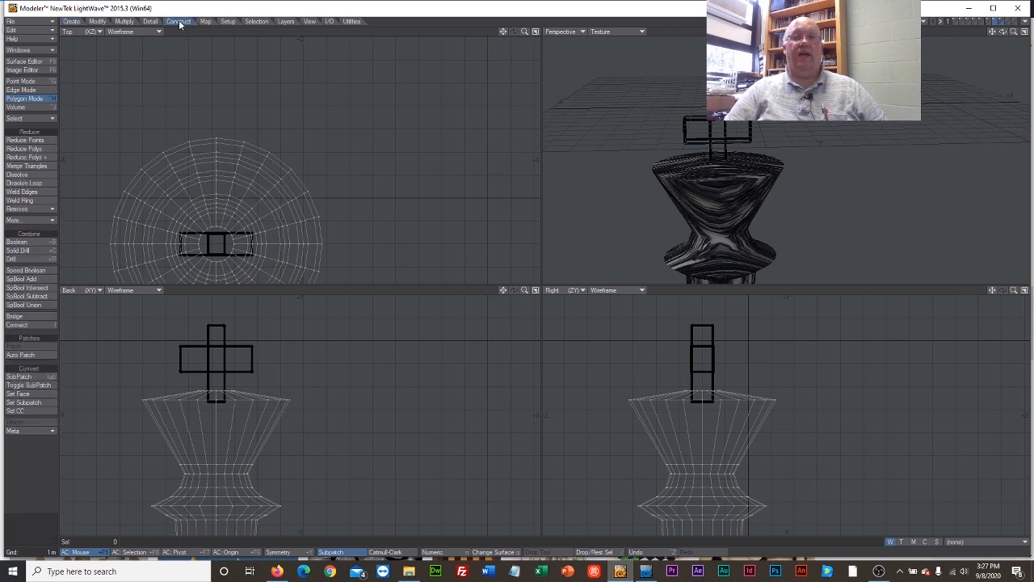
left_click(23, 240)
left_click(279, 237)
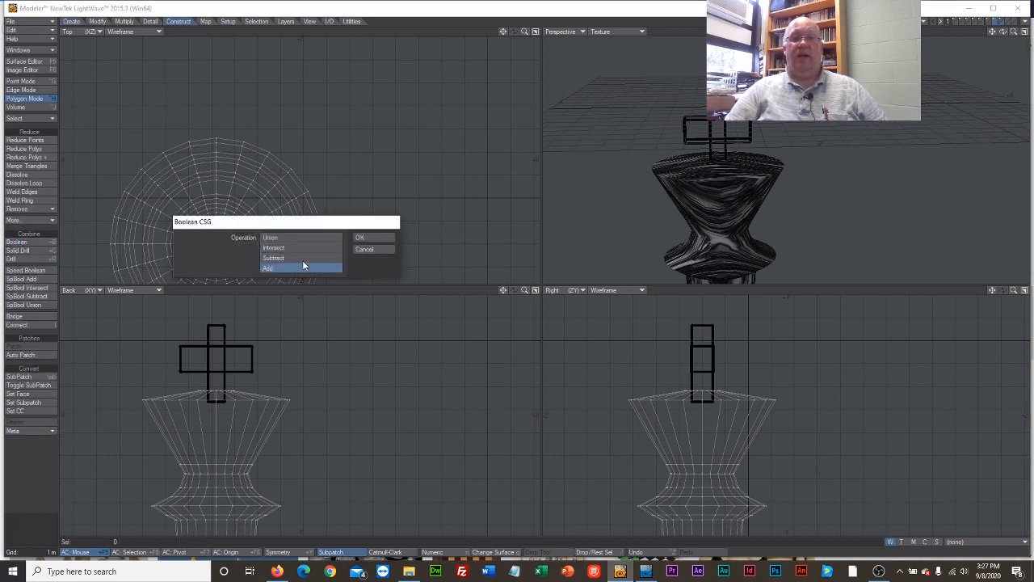
left_click(303, 267)
left_click(358, 237)
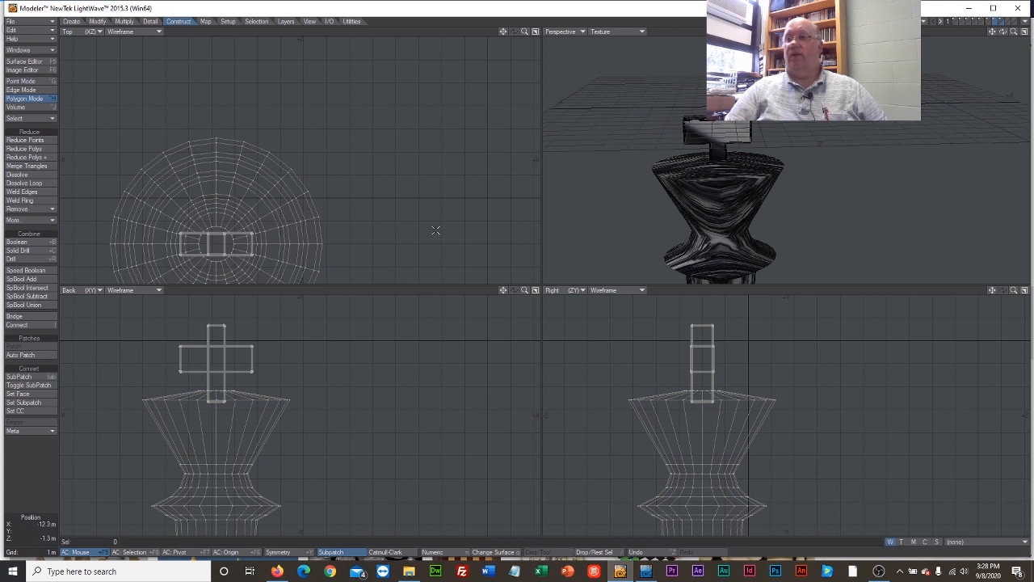
Step: Delete the leftover cross from its own layer and return to the layer with the combined king
left_click(1002, 23)
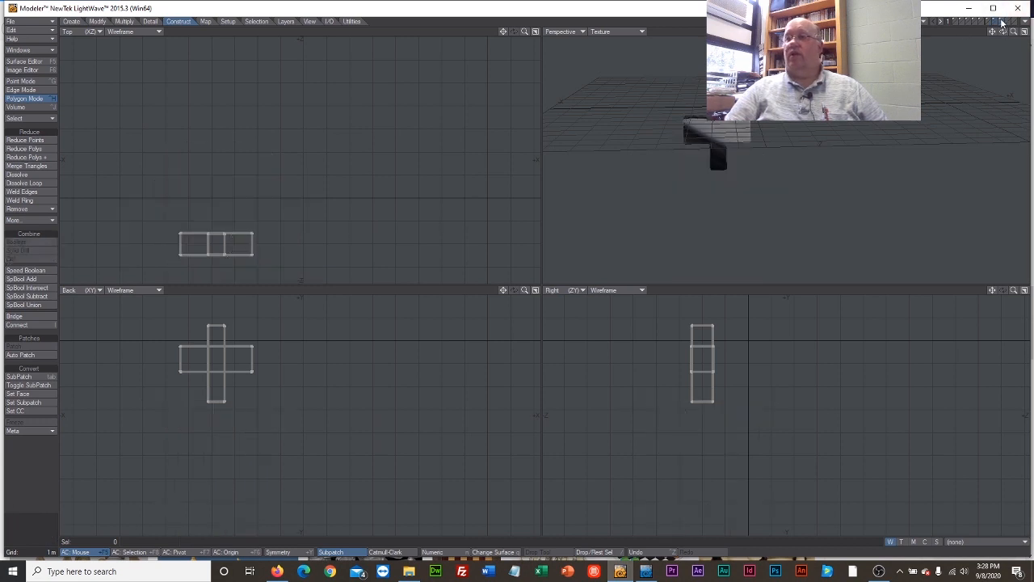
left_click(1002, 24)
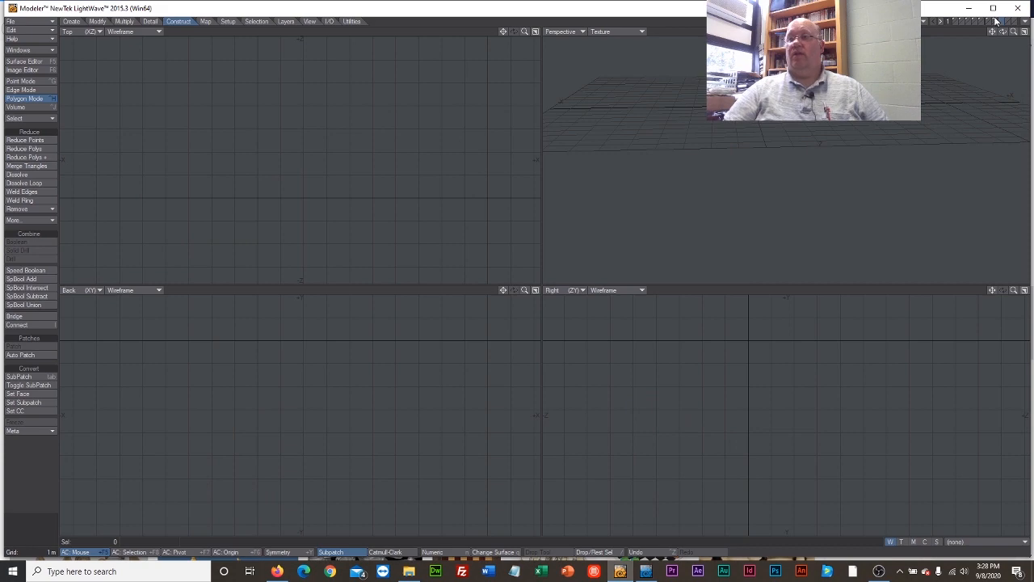
left_click(997, 22)
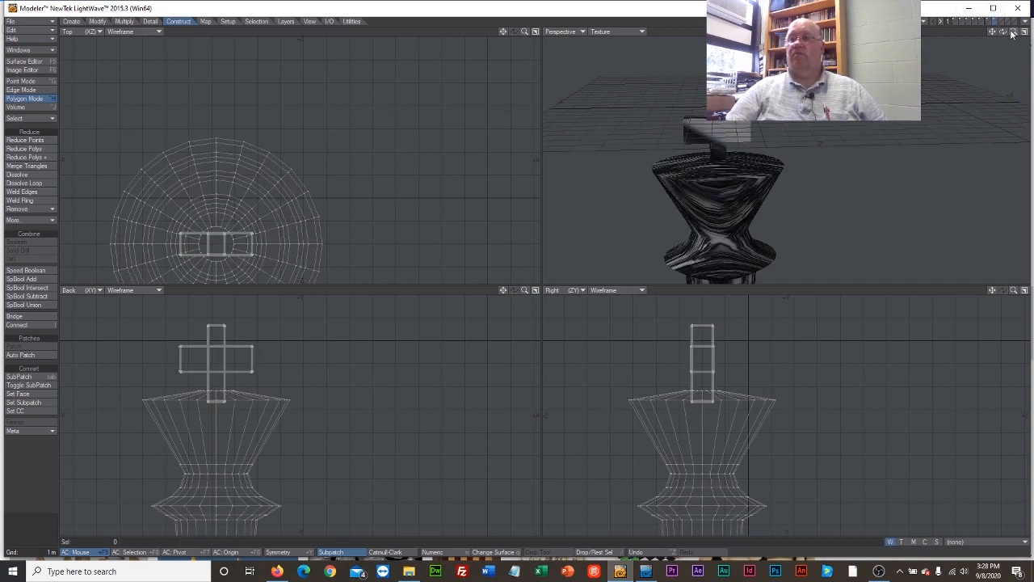
key("a")
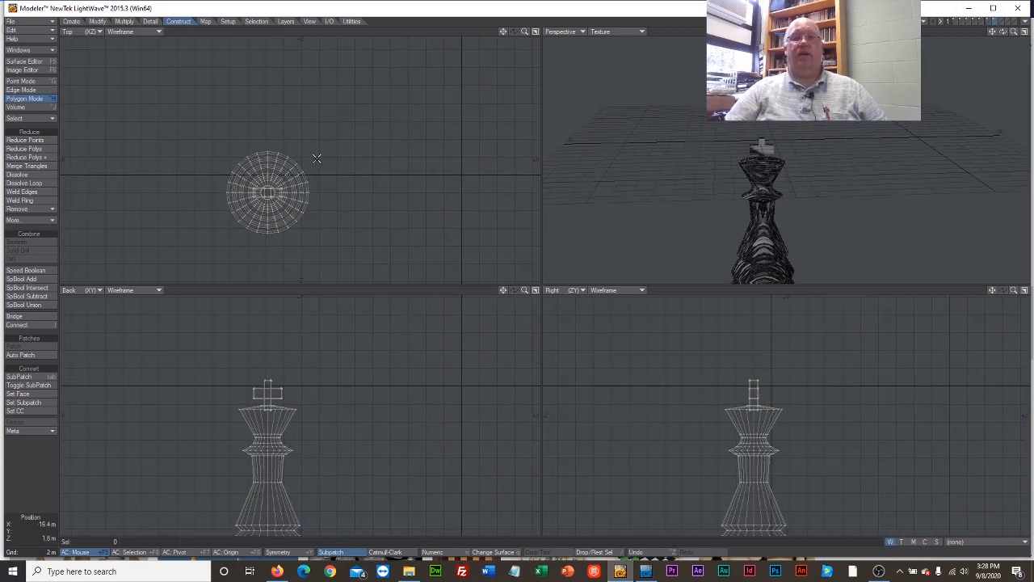
Step: Select the whole combined king, copy it and paste the copy into the emptied cross layer
mouse_move(317, 159)
right_mouse_down()
mouse_move(233, 110)
mouse_move(335, 233)
mouse_move(305, 131)
right_mouse_up()
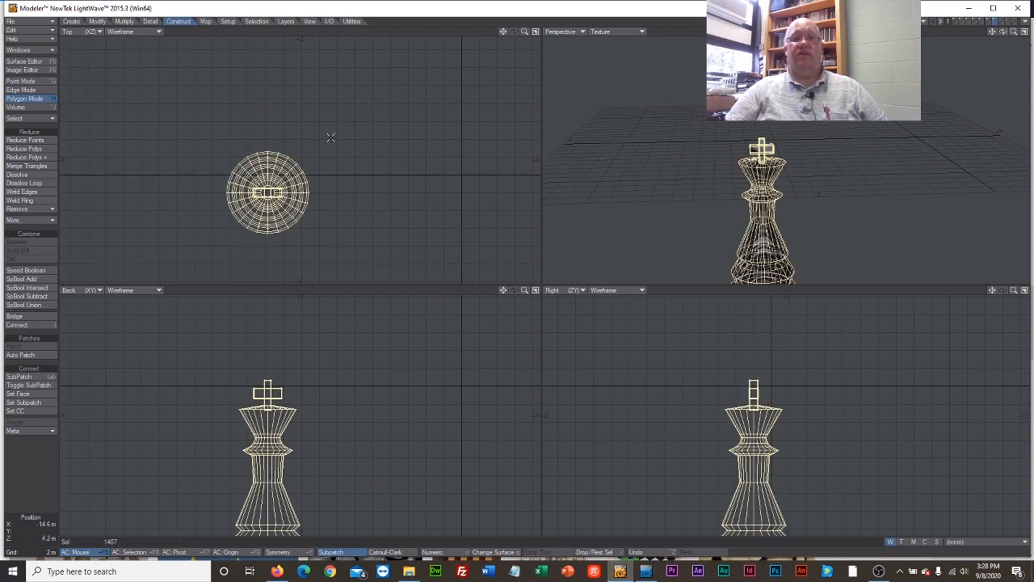
left_click(42, 31)
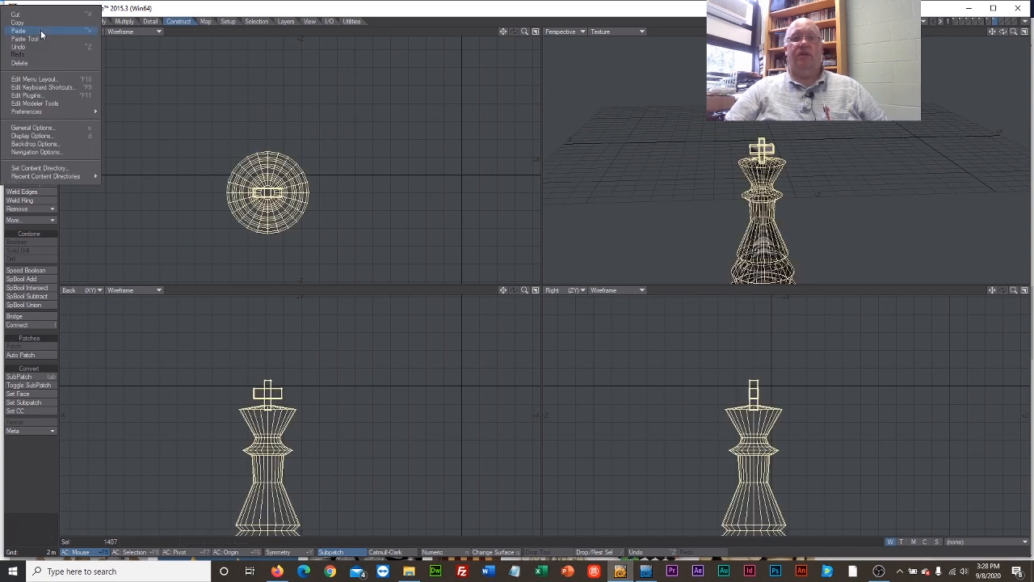
left_click(41, 24)
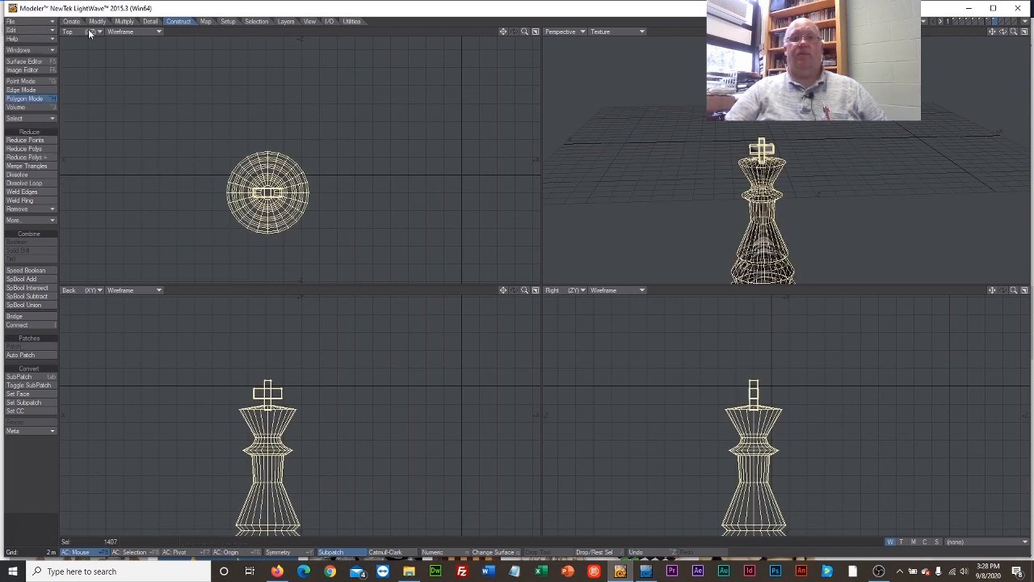
left_click(1003, 22)
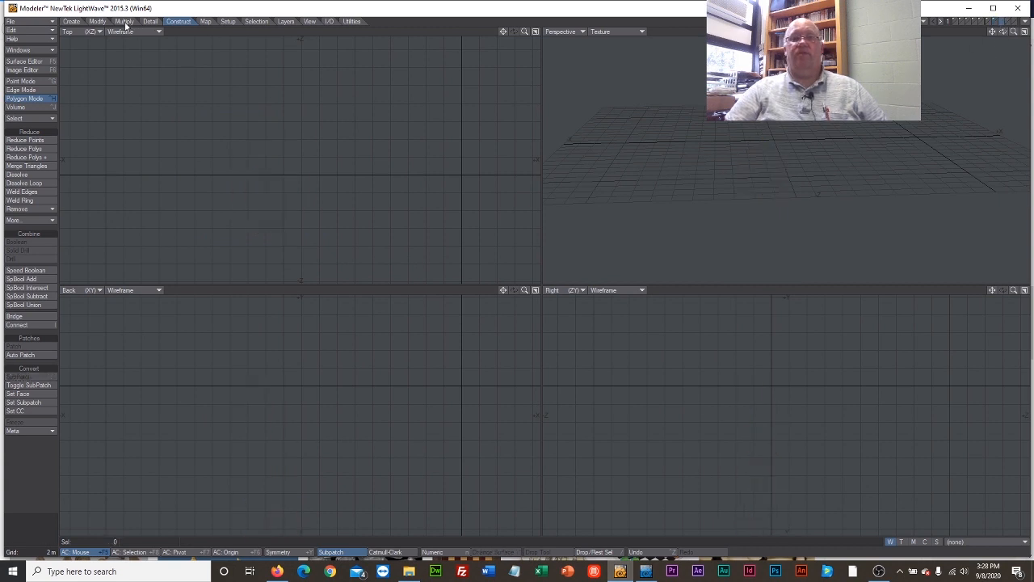
left_click(47, 31)
left_click(47, 45)
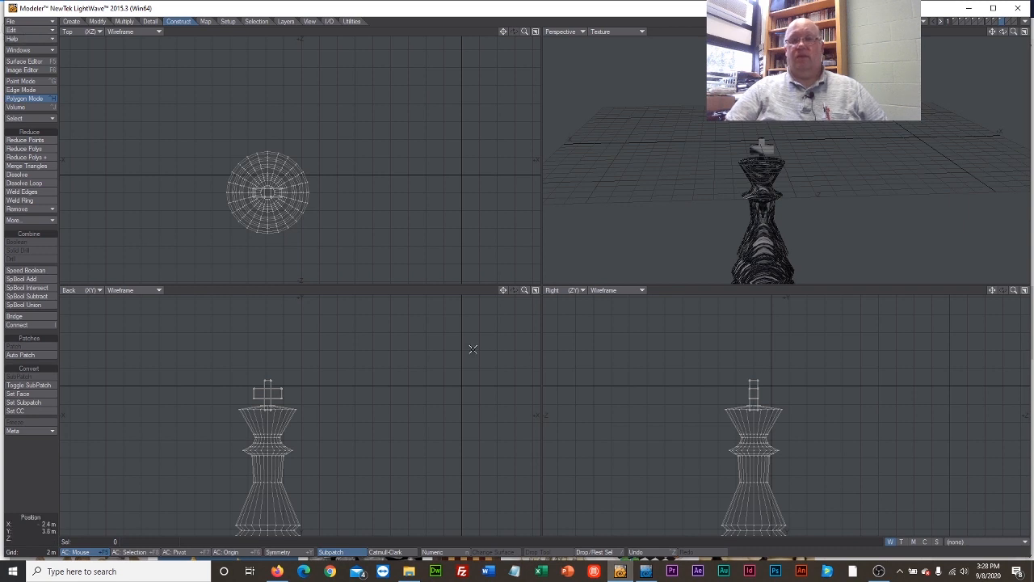
Step: Assign the existing White_p surface to all polygons of the copied king and save the object
mouse_move(384, 208)
right_mouse_down()
mouse_move(283, 125)
mouse_move(388, 254)
mouse_move(389, 242)
right_mouse_up()
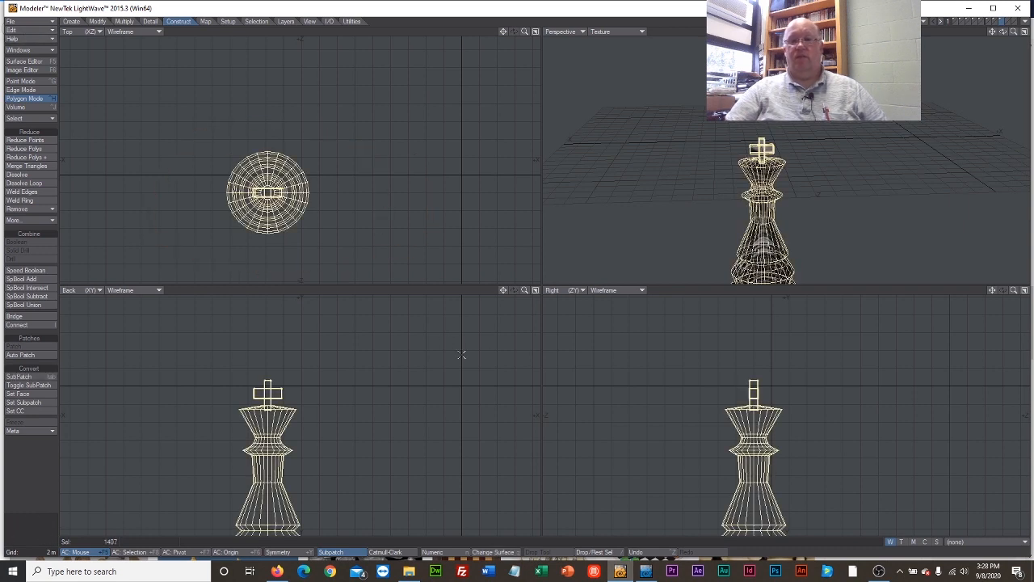
left_click(493, 551)
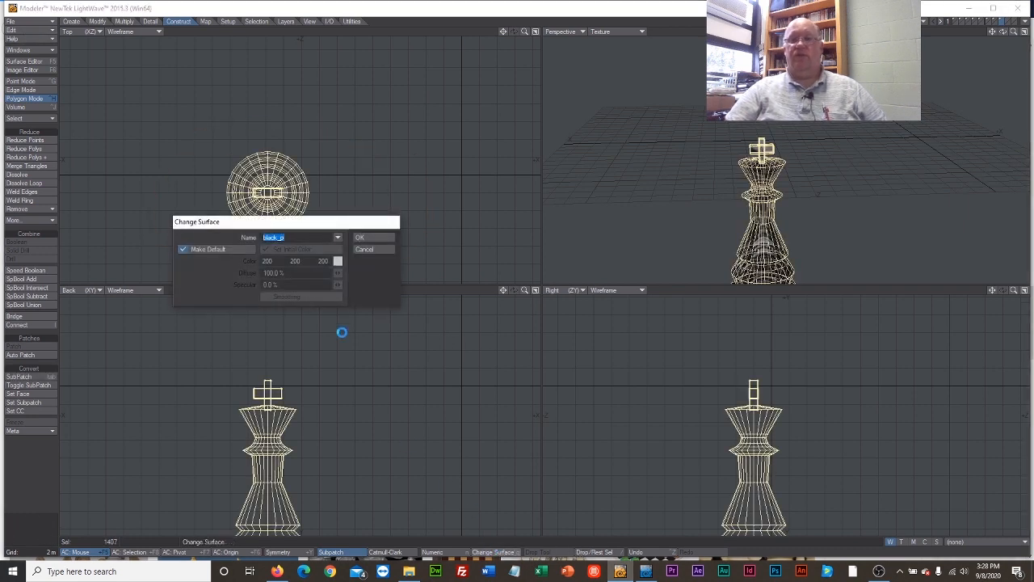
left_click(338, 237)
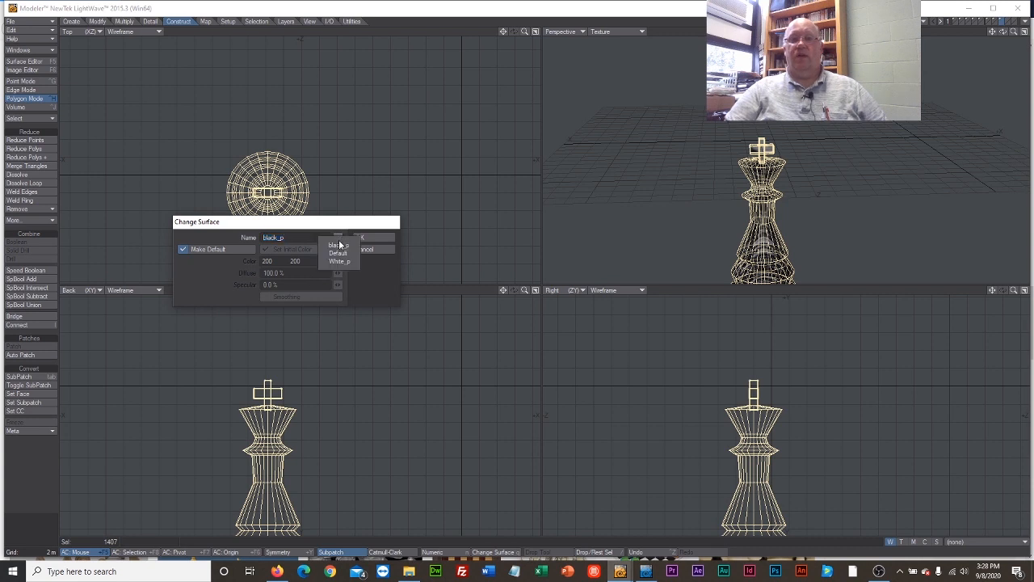
left_click(336, 262)
left_click(379, 237)
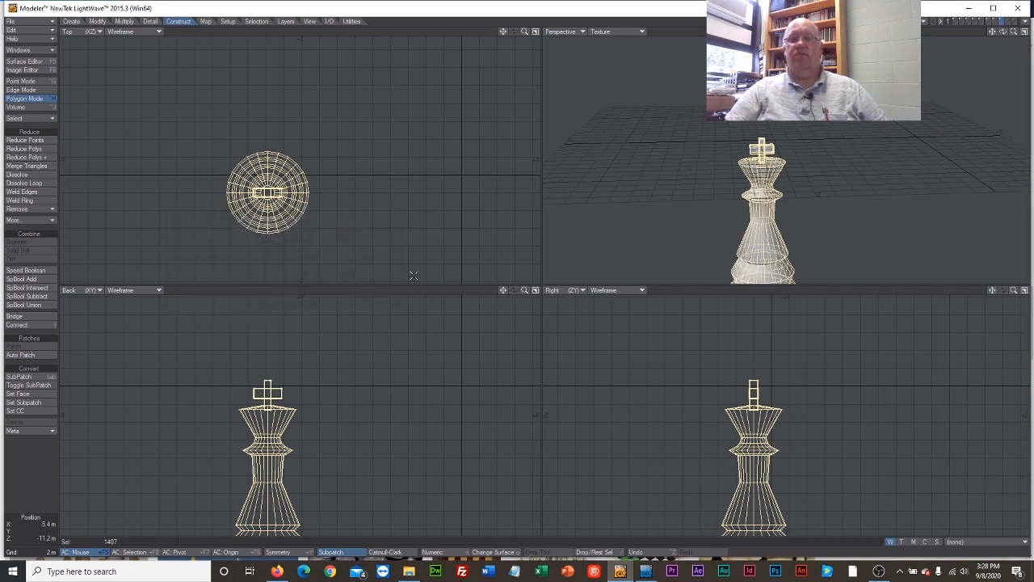
left_click(46, 32)
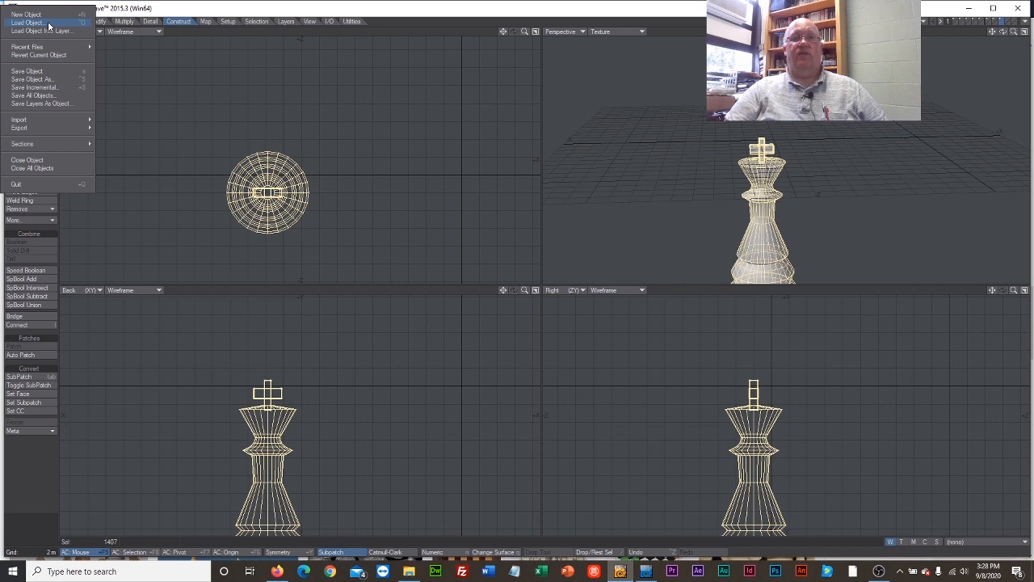
left_click(44, 68)
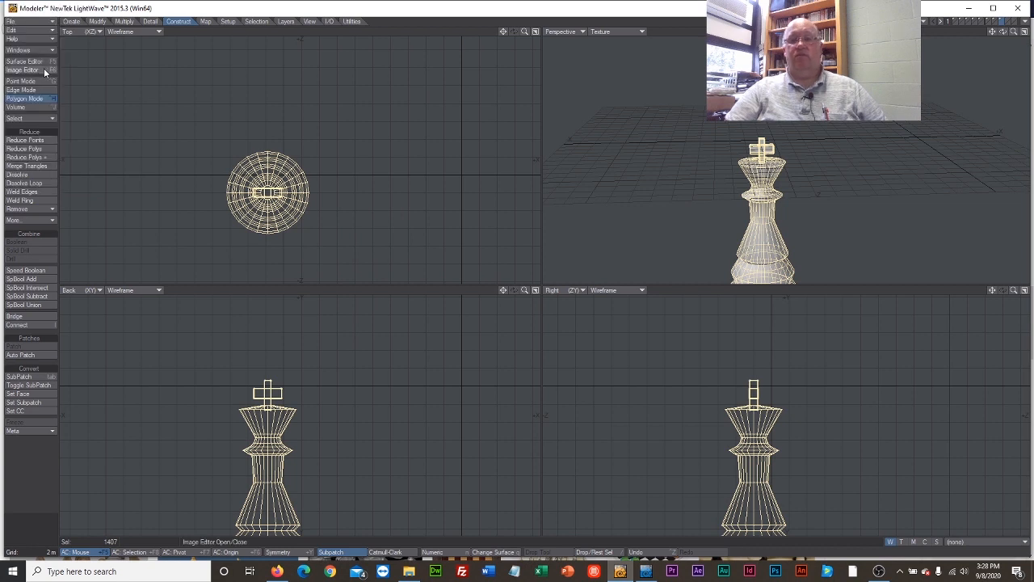
Step: Switch to Layout and move Chess_royalty:Layer5 and Chess_royalty:Layer6 together to about Z -2.45 m
left_click(646, 572)
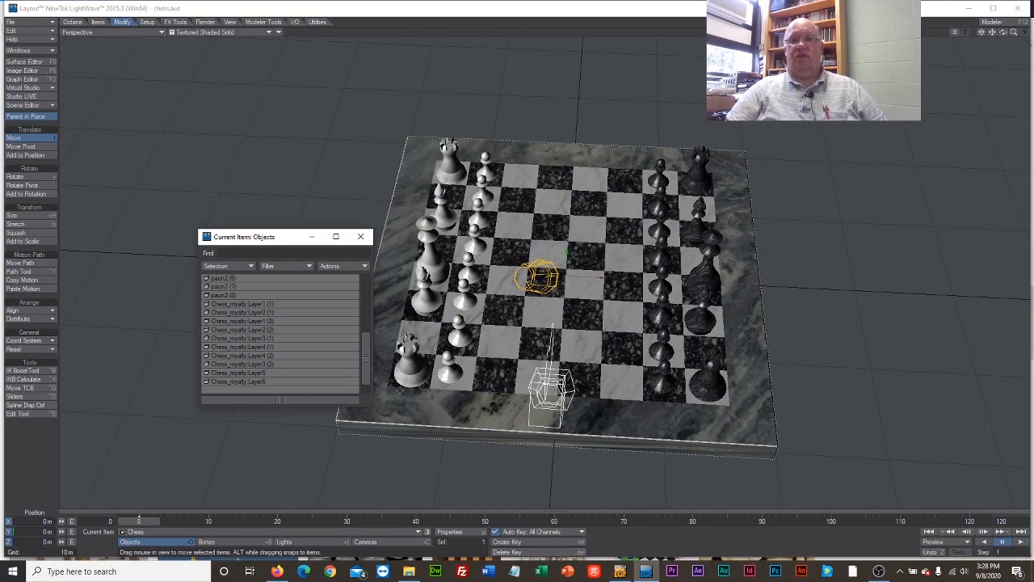
left_click(258, 372)
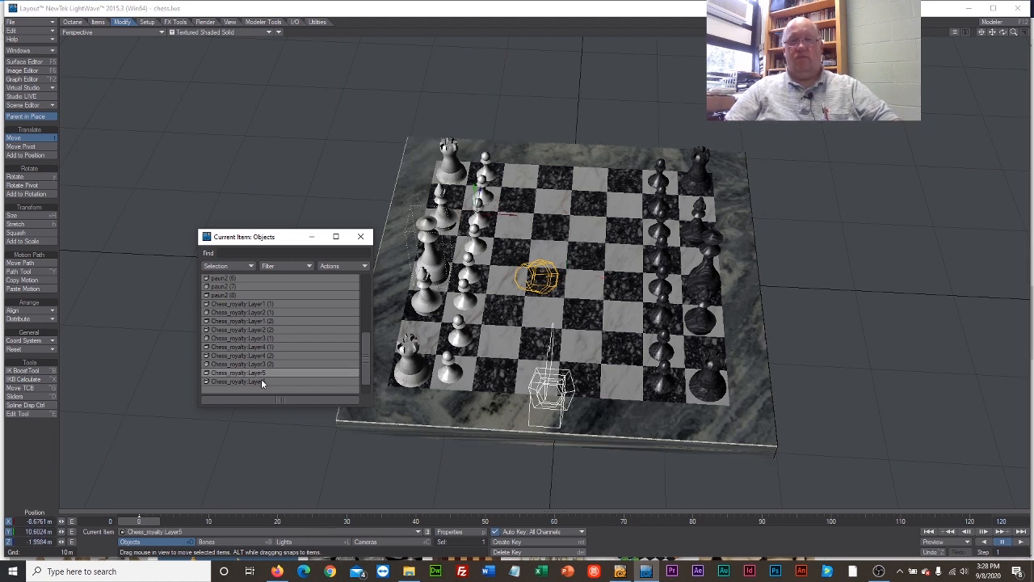
left_click(261, 381, "shift")
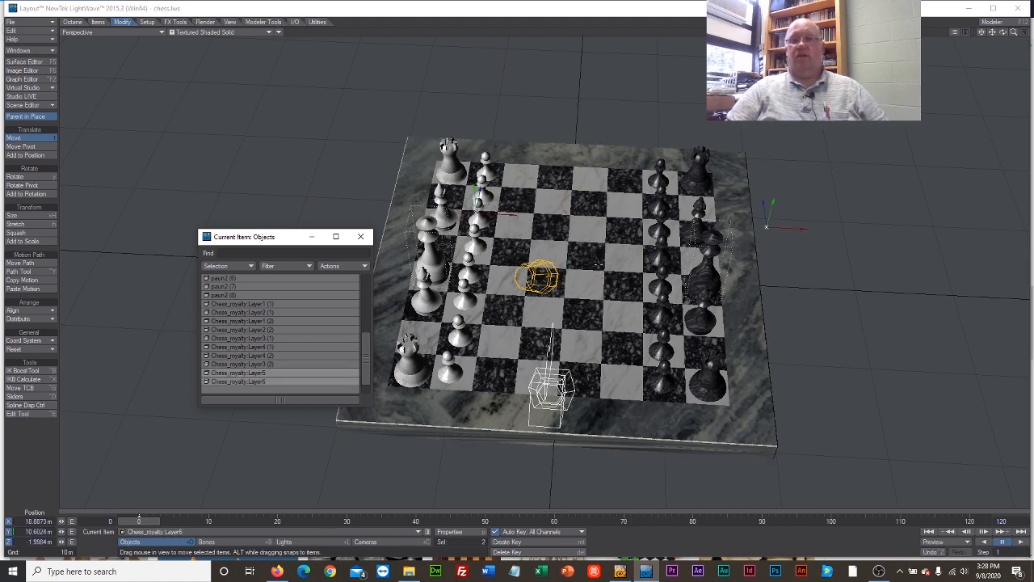
left_click_drag(599, 265, 599, 269)
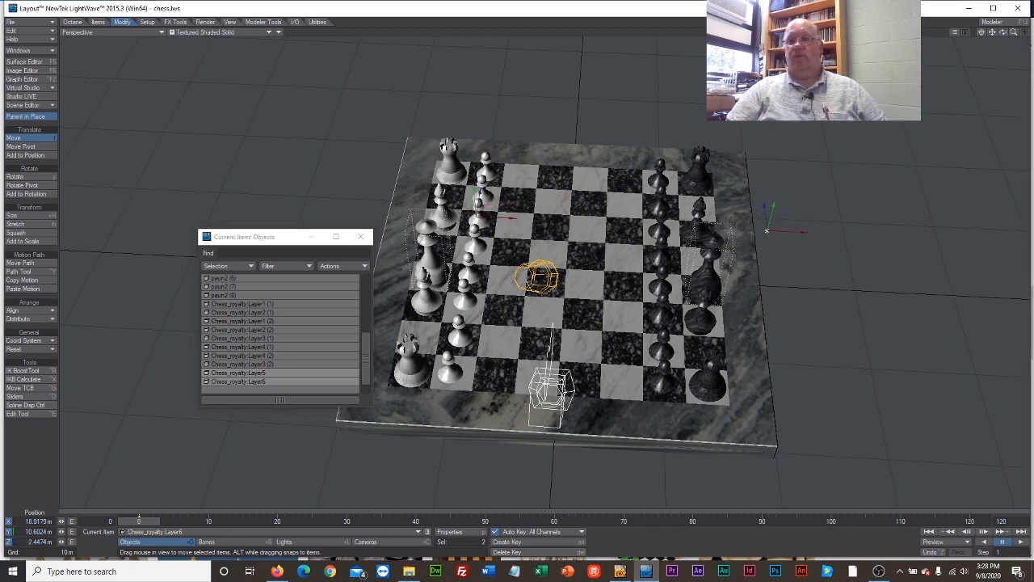
Step: Select Chess_royalty:Layer7 and Chess_royalty:Layer8 together and move them to about X 18.8 m, Y 22.8 m
left_click_drag(365, 347, 365, 381)
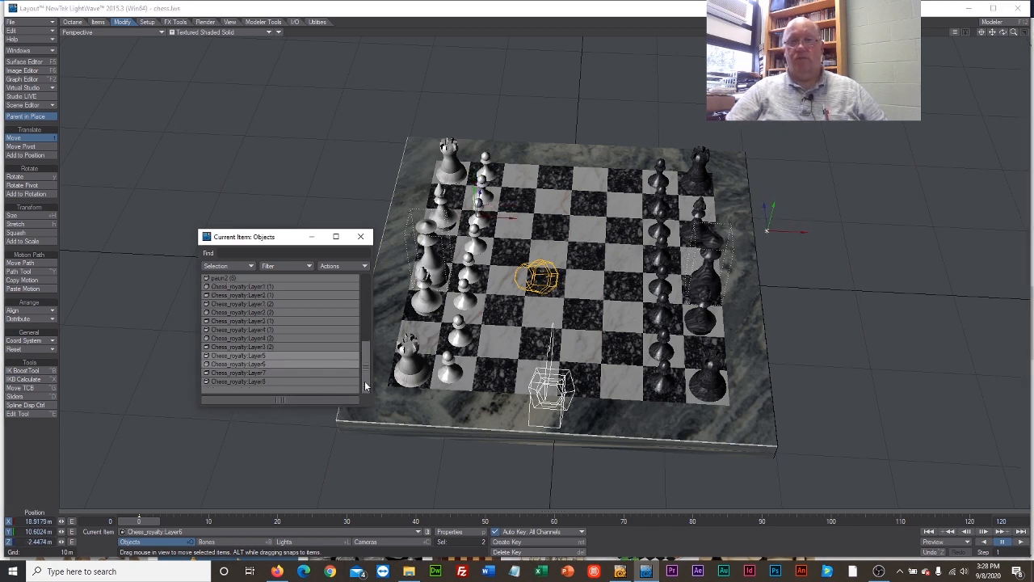
left_click(286, 373)
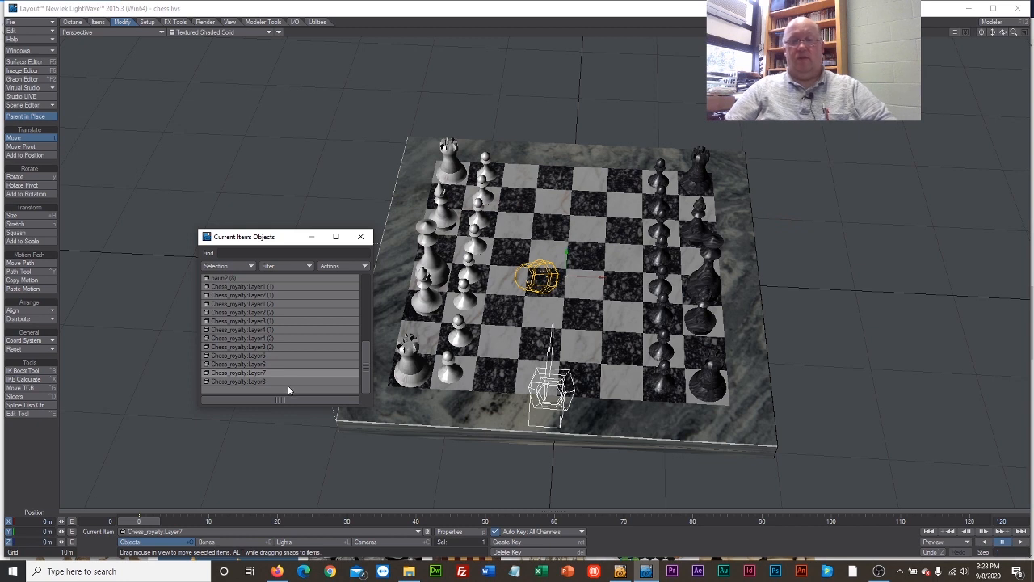
left_click(289, 385)
left_click(291, 371)
left_click(291, 382, "shift")
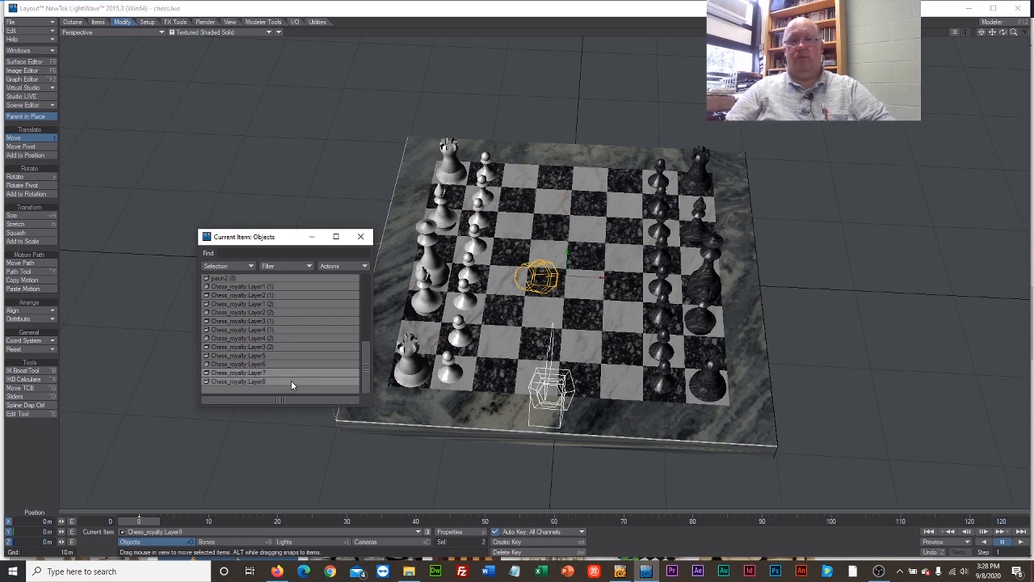
left_click_drag(564, 257, 572, 31)
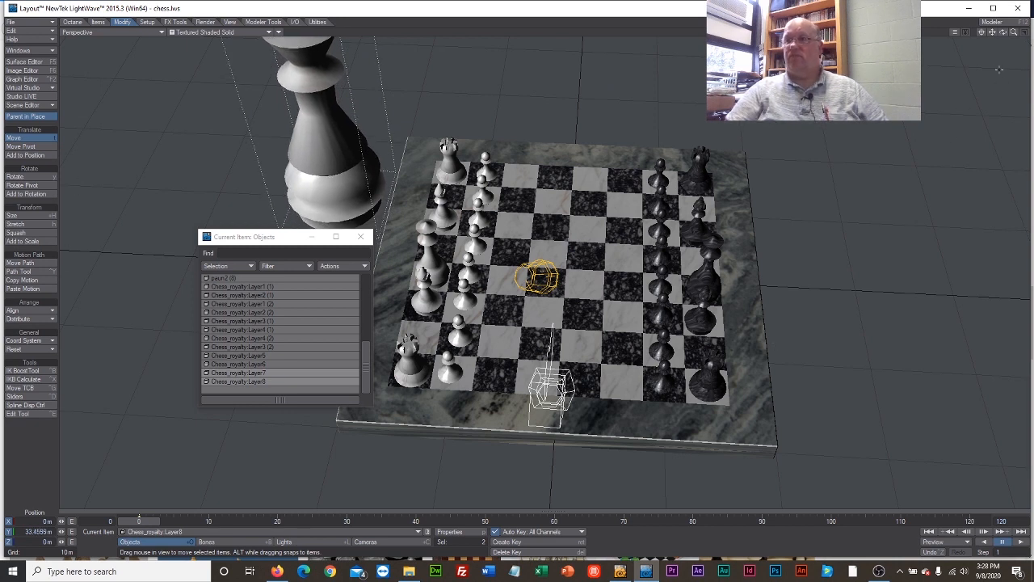
left_click_drag(1012, 31, 1016, 32)
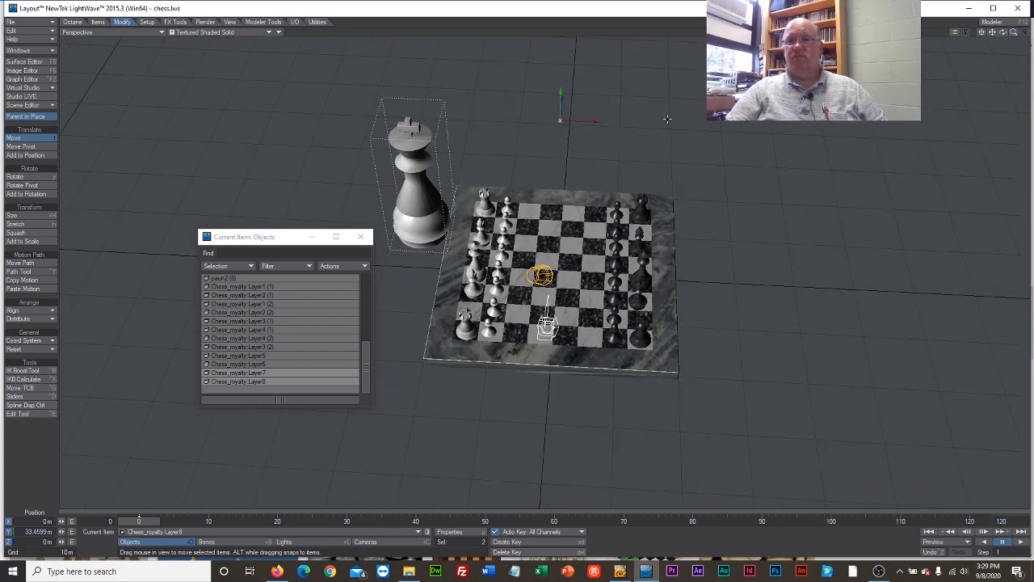
left_click_drag(600, 124, 728, 124)
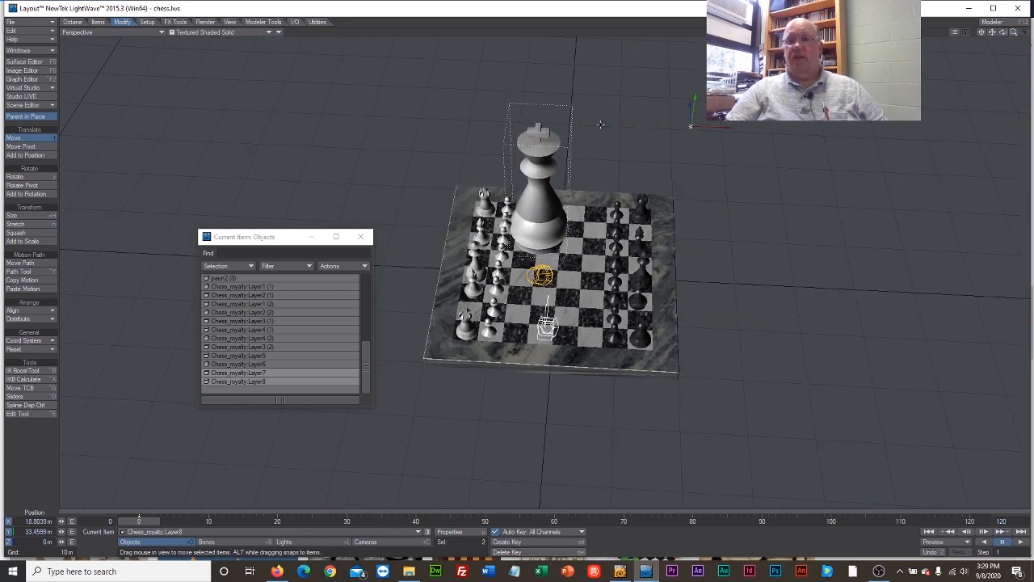
right_click_drag(691, 126, 683, 179)
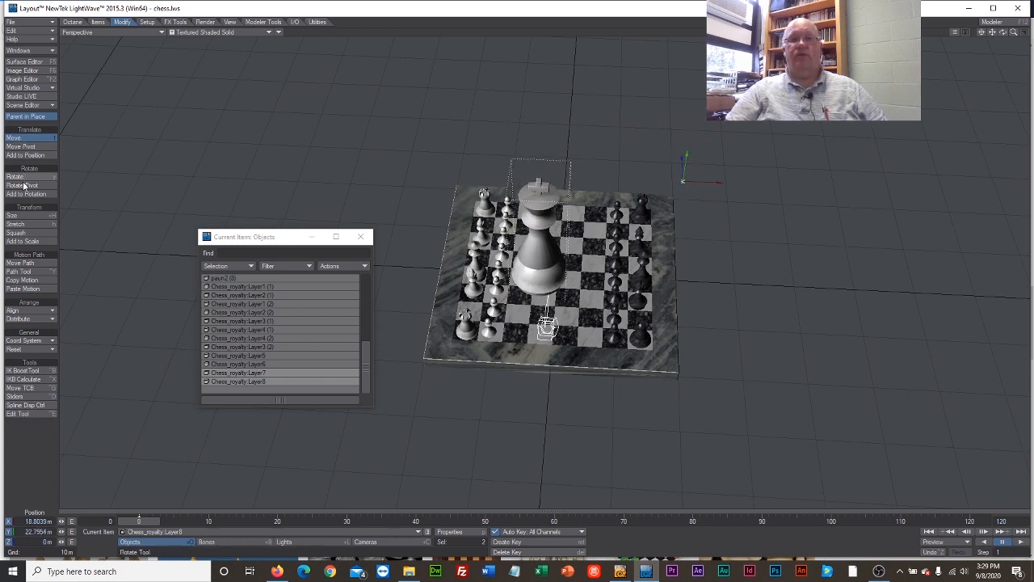
Step: Scale both kings uniformly to about 0.288 and move them to about X -7.11 m, Y 6.81 m among the white pieces
left_click(23, 215)
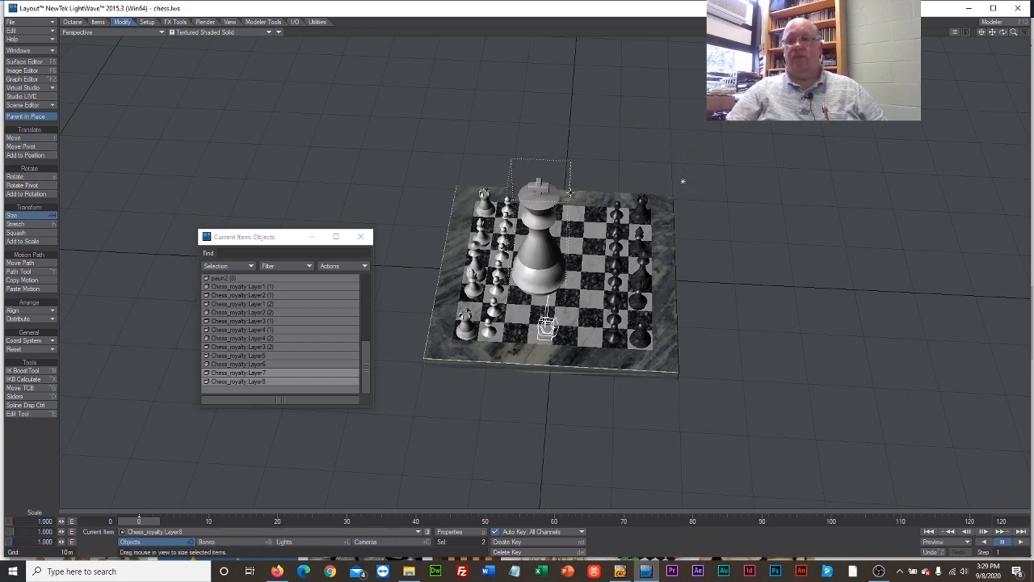
left_click_drag(571, 192, 533, 194)
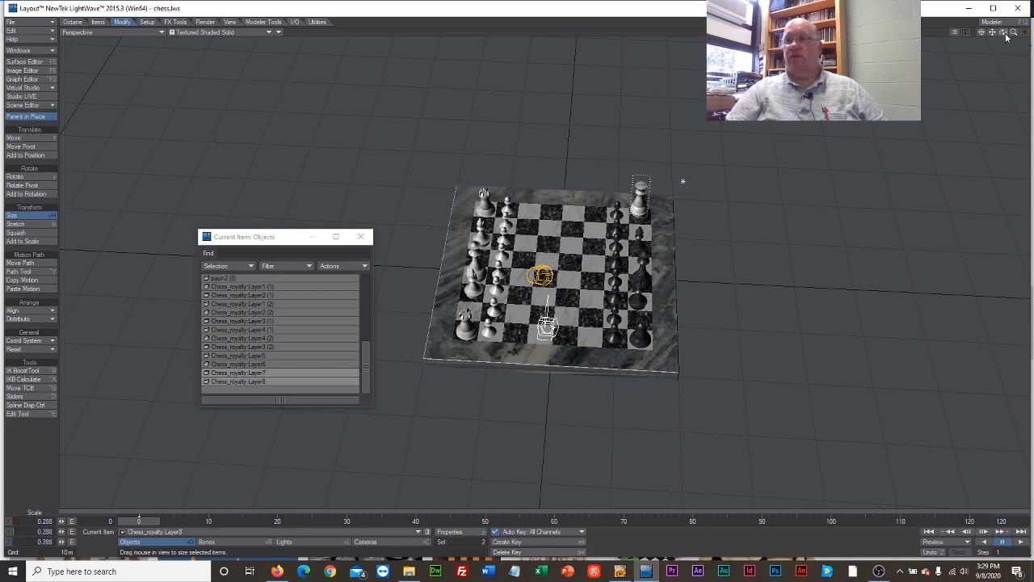
left_click_drag(1003, 32, 983, 9)
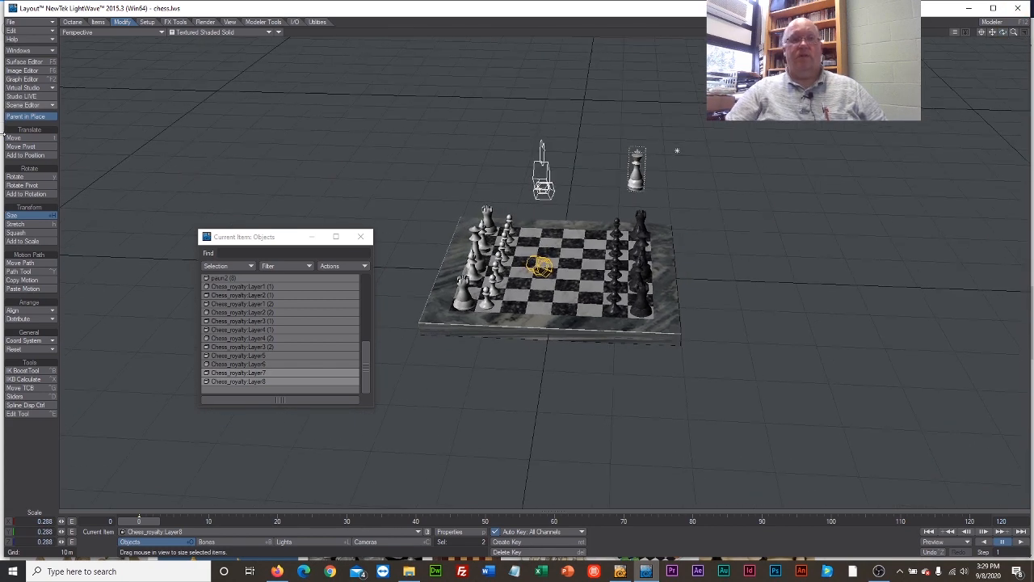
left_click(22, 139)
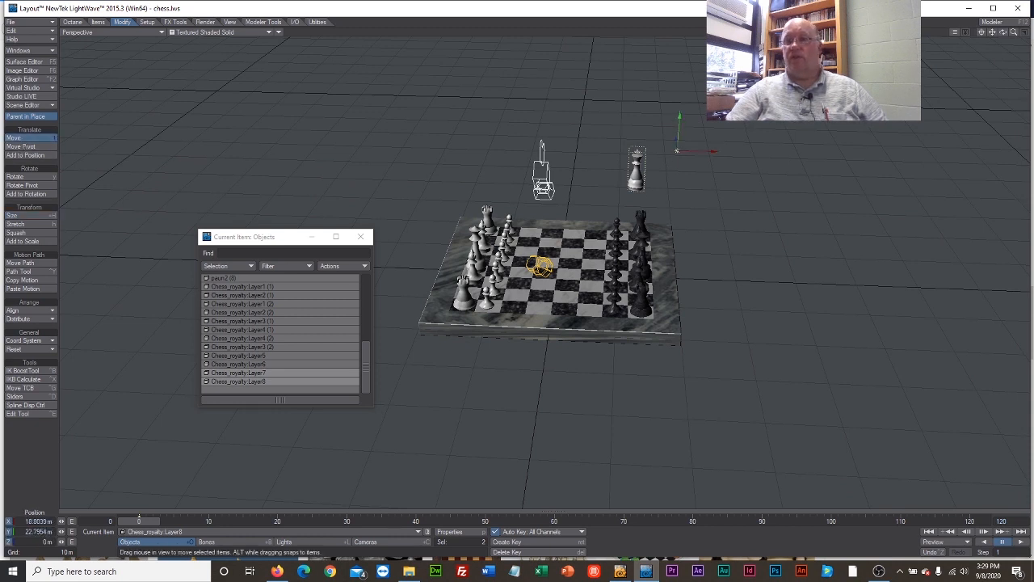
left_click_drag(677, 150, 571, 251)
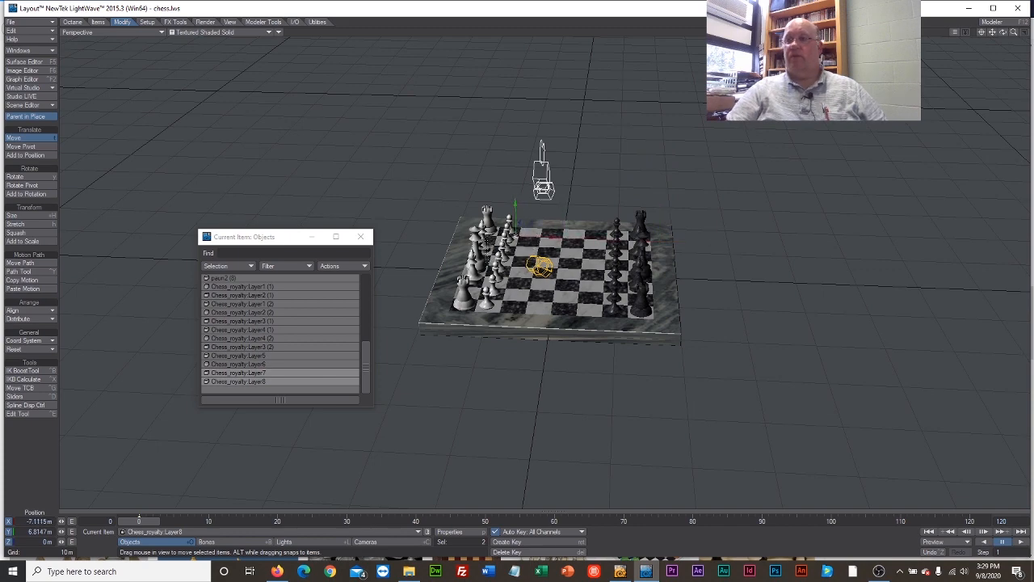
Step: Scale both kings up to about 0.438 and move them to about Y 11.26 m, Z 2.2 m beside the white queen
mouse_move(1003, 32)
left_mouse_down()
mouse_move(1020, 27)
mouse_move(1014, 35)
left_mouse_up()
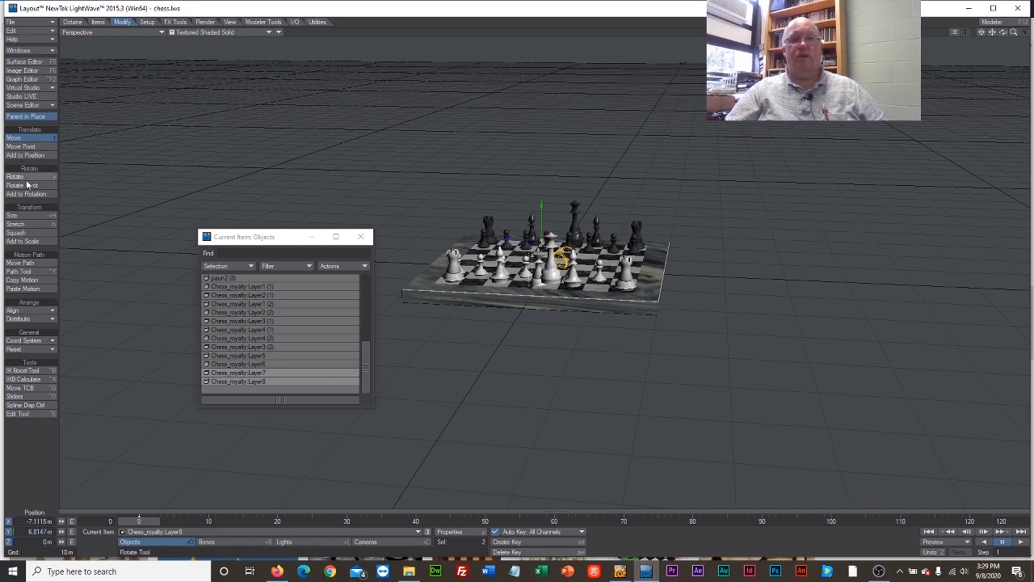
left_click(16, 215)
left_click_drag(587, 195, 345, 202)
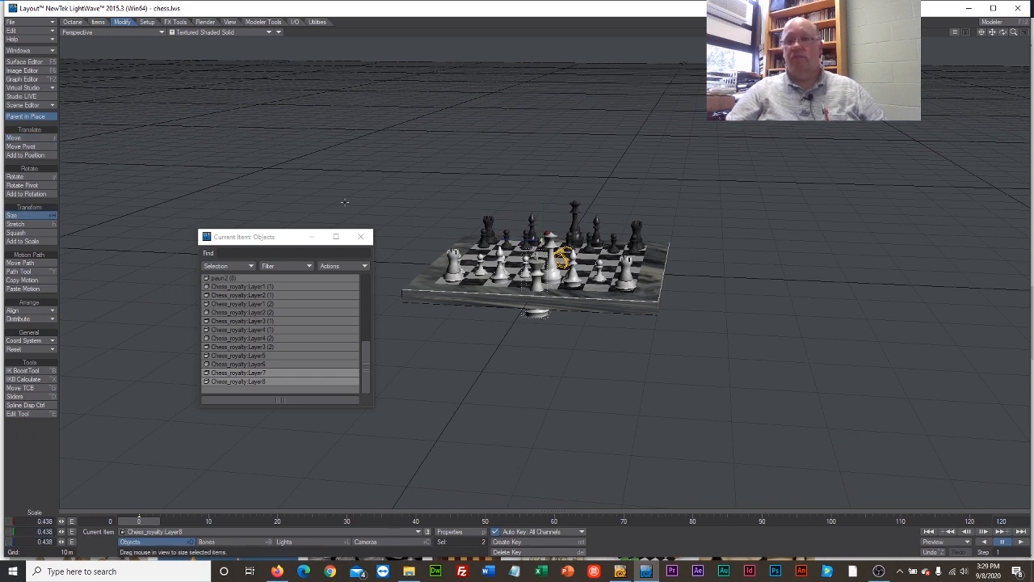
left_click(15, 138)
left_click_drag(540, 200, 614, 180)
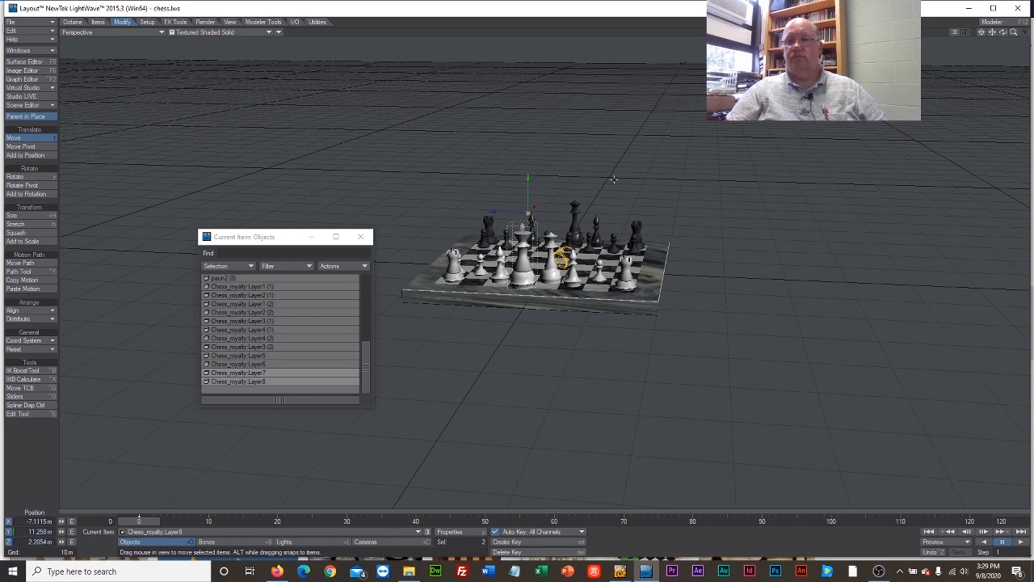
Step: Scale both kings down to about 0.392 and move them to about X -5.57 m, Y 9.48 m on the white back row
left_click(17, 216)
left_click_drag(555, 229, 538, 230)
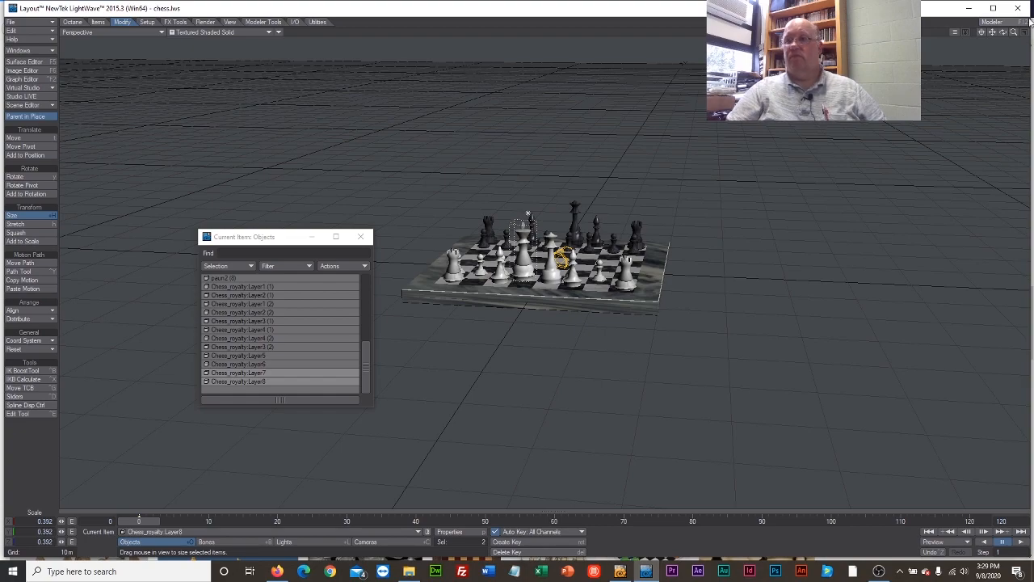
left_click_drag(1003, 32, 776, 117)
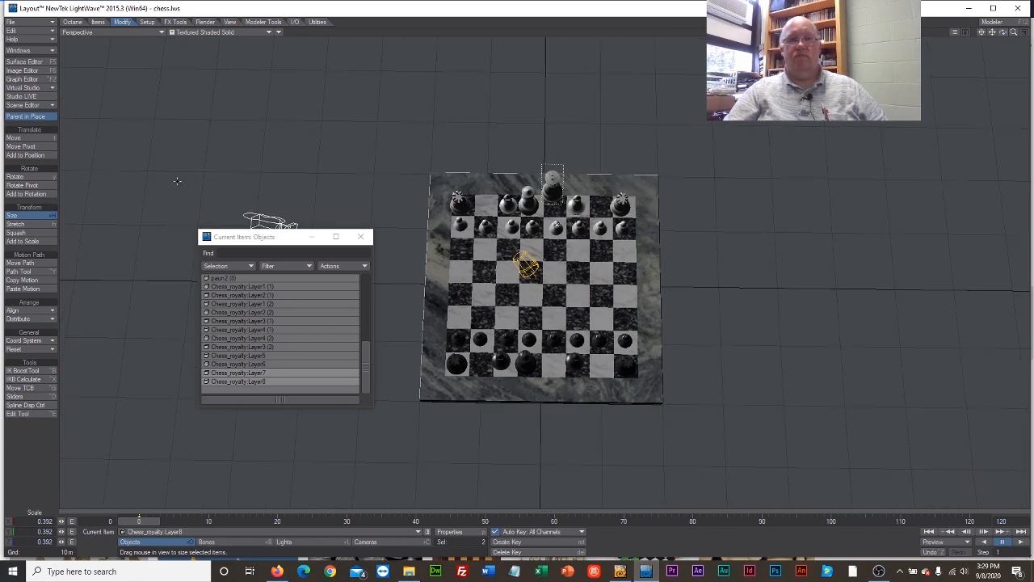
left_click(16, 137)
left_click_drag(558, 214, 557, 231)
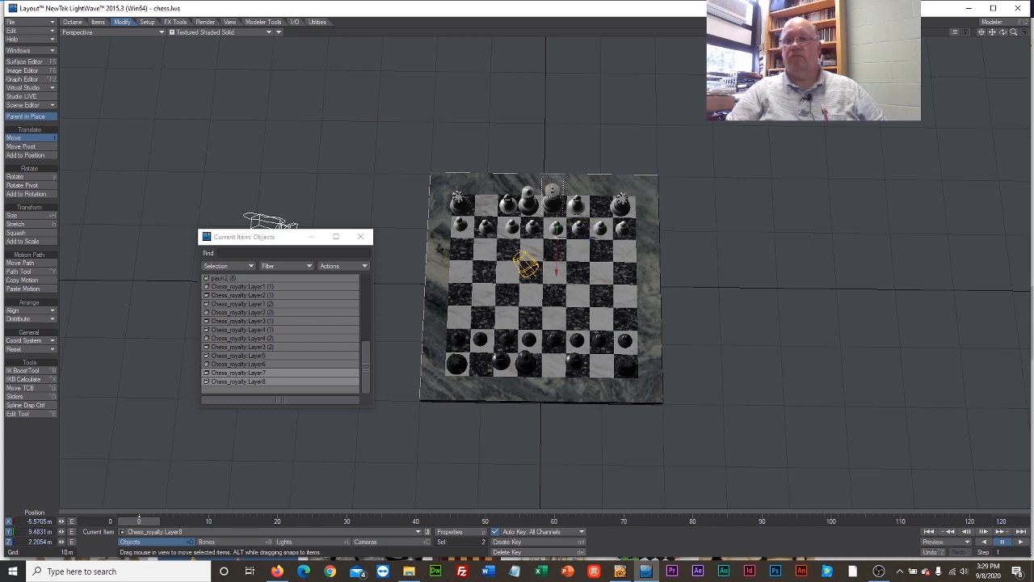
Step: Select only Chess_royalty:Layer7 and move that king across the board to the black back row at about X 22.37 m
left_click_drag(1003, 33, 984, 59)
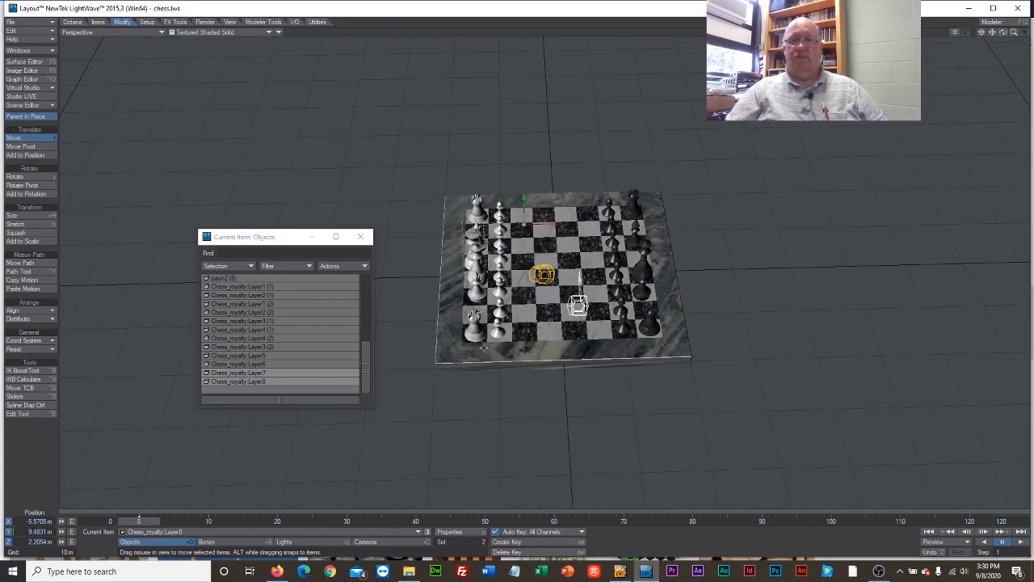
left_click(268, 382)
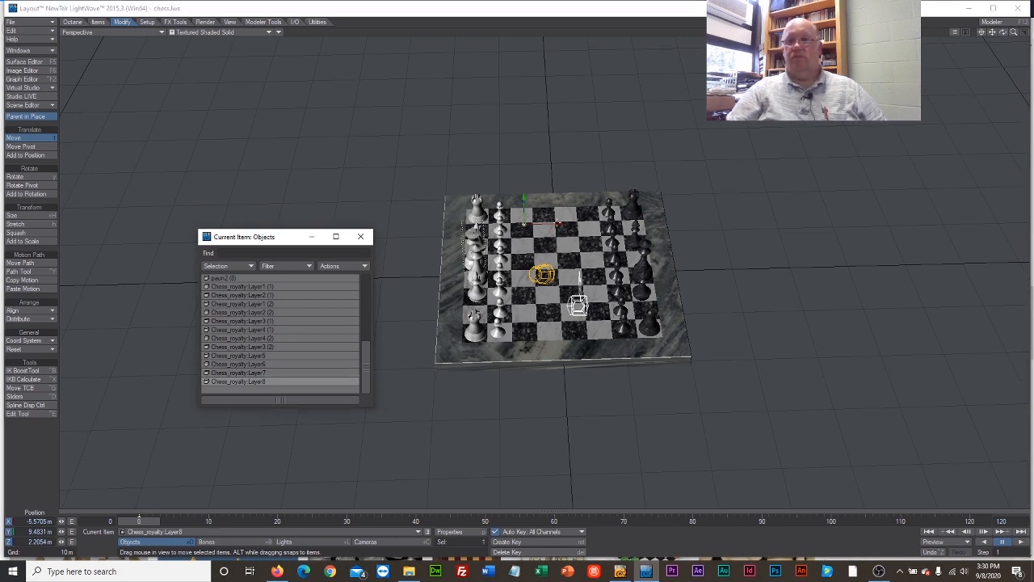
mouse_move(559, 224)
left_mouse_down()
mouse_move(578, 223)
mouse_move(559, 224)
left_mouse_up()
left_click(304, 372)
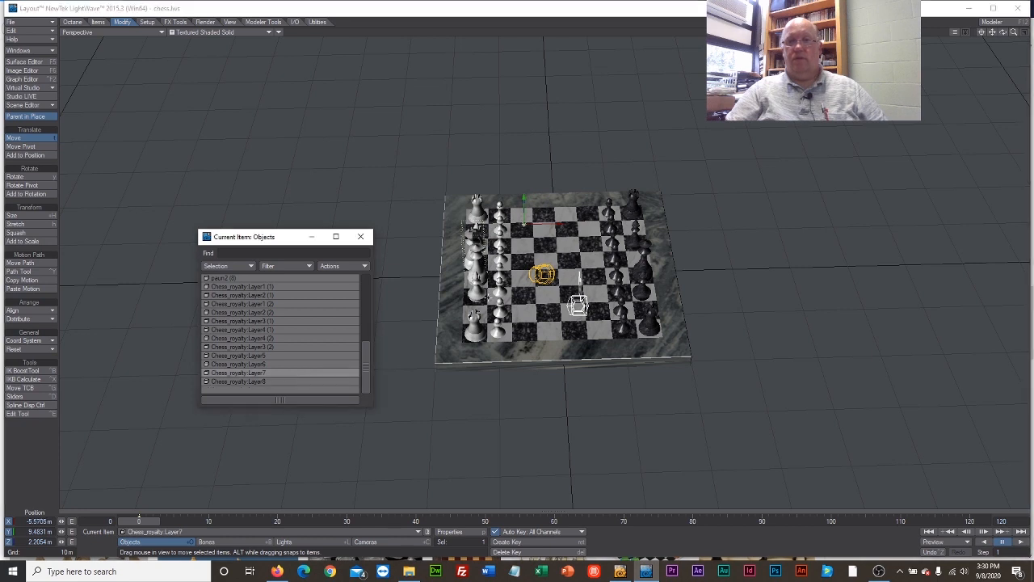
left_click(559, 224)
left_click_drag(417, 226, 551, 227)
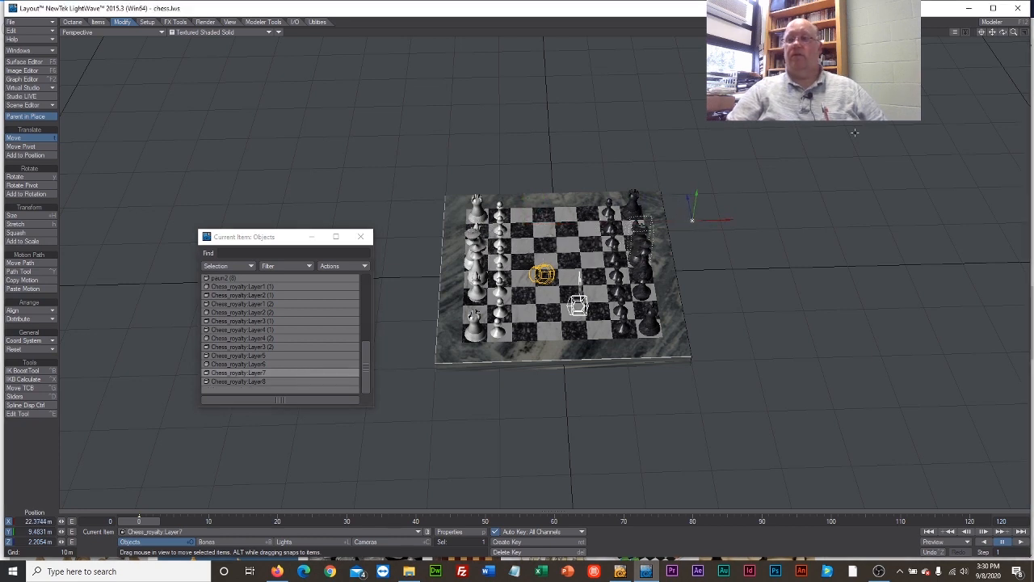
left_click_drag(1003, 32, 1030, 42)
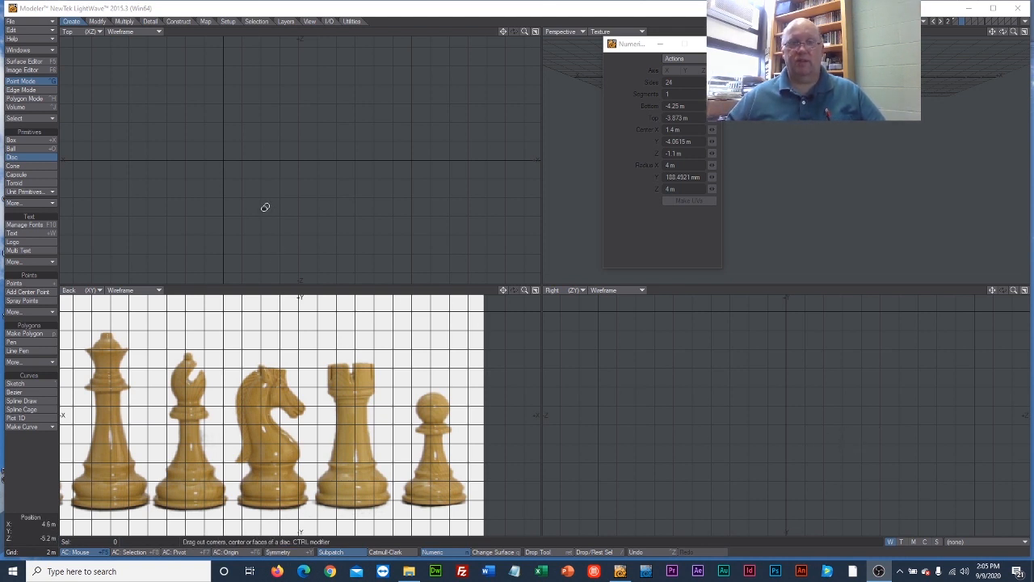
Step: Draw a 24-sided disc with a 4 m X radius and about 0.63 m thickness, and set its Z radius to 4 m
left_click_drag(255, 223, 295, 248)
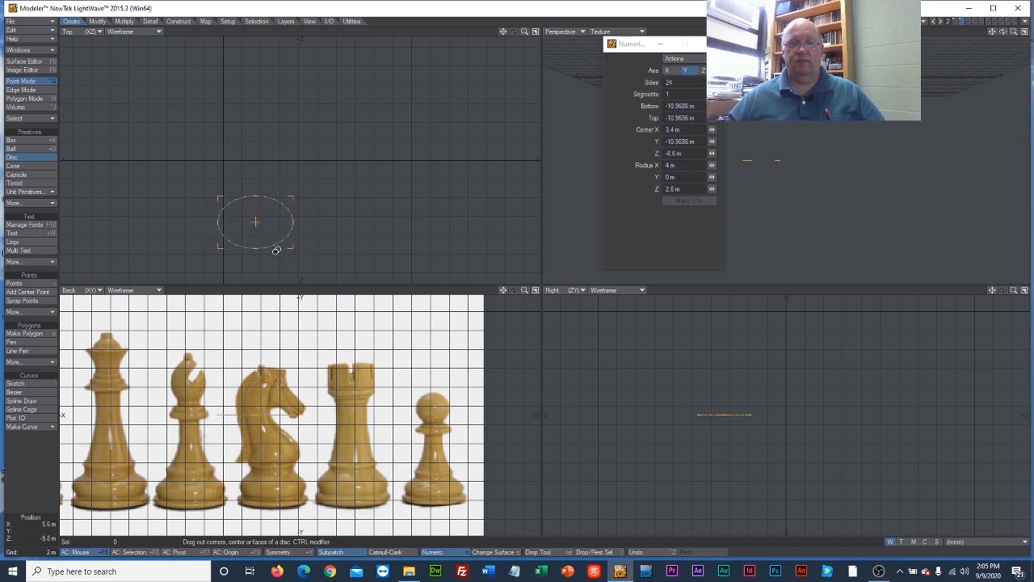
left_click_drag(270, 415, 267, 420)
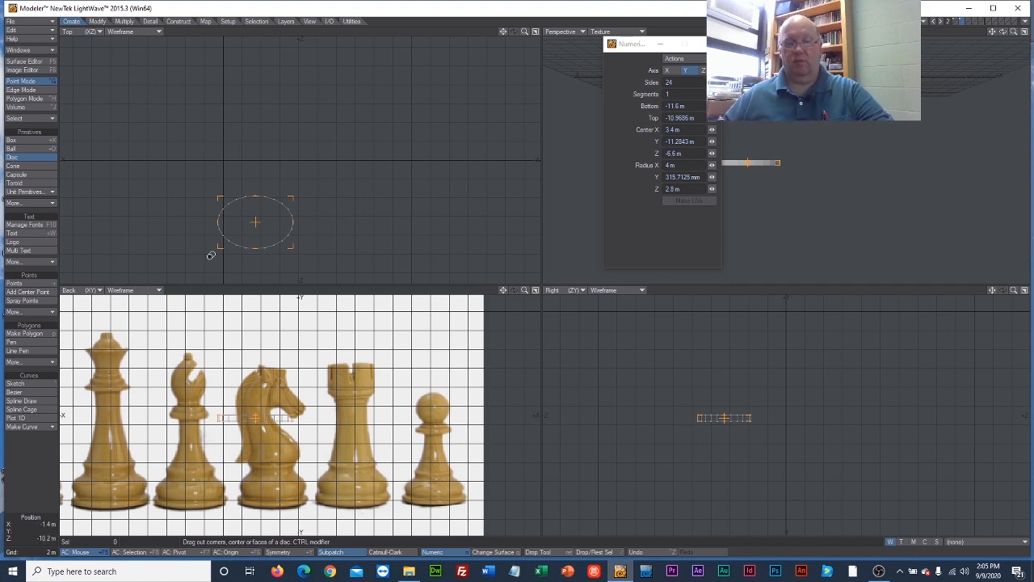
key("n")
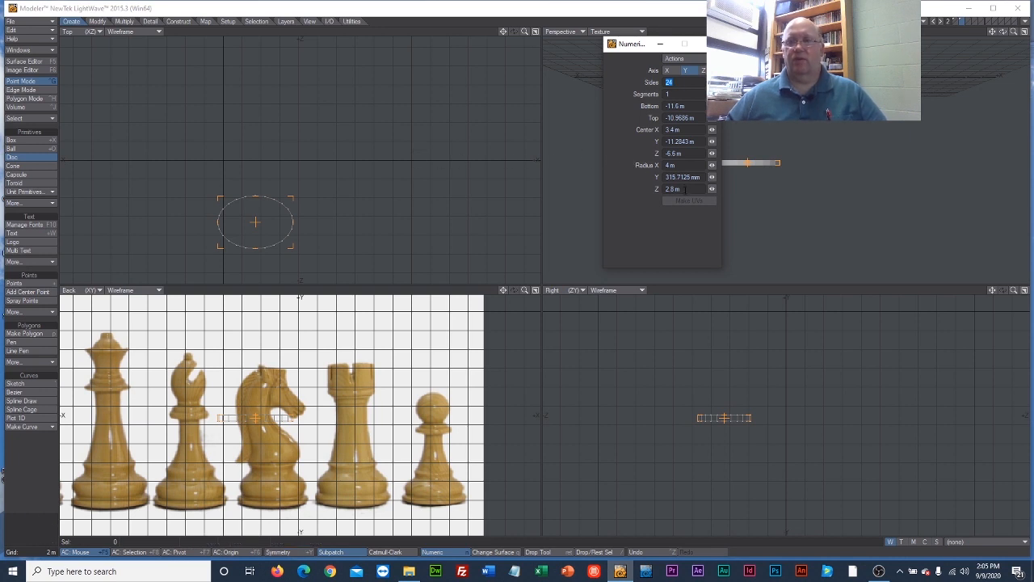
key("BackSpace")
key("BackSpace")
key("BackSpace")
key("BackSpace")
key("BackSpace")
type("4")
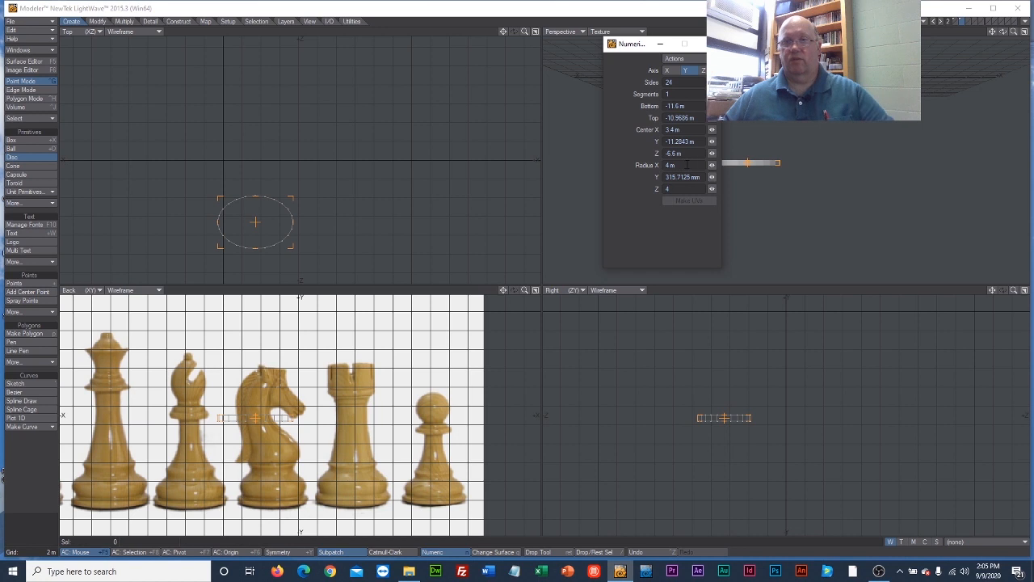
key("Return")
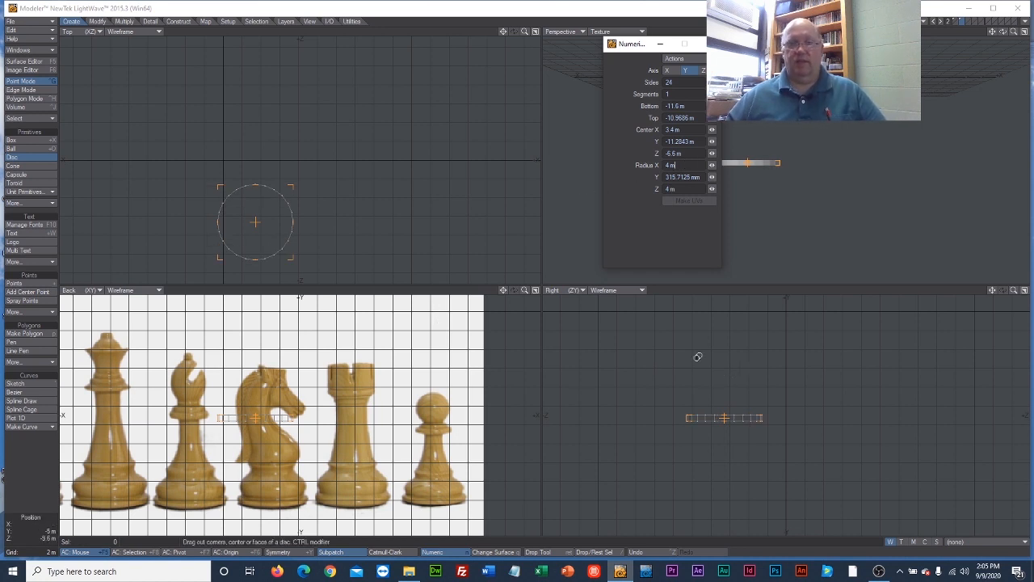
left_click(26, 157)
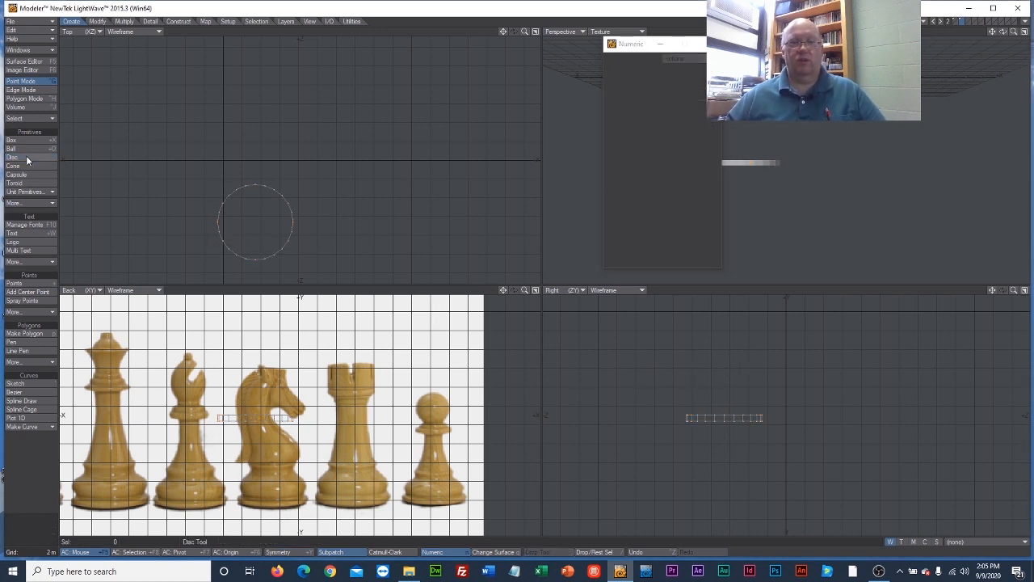
Step: Move the disc about 1.6 m in X, -9.6 m in Y and 3.4 m in Z to the foot of the reference knight
left_click(97, 22)
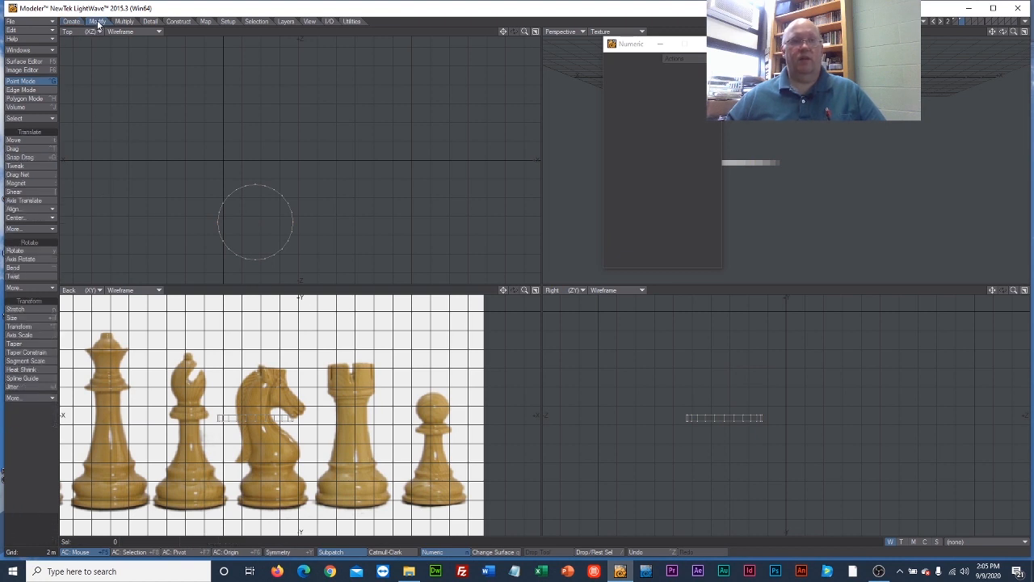
left_click(29, 139)
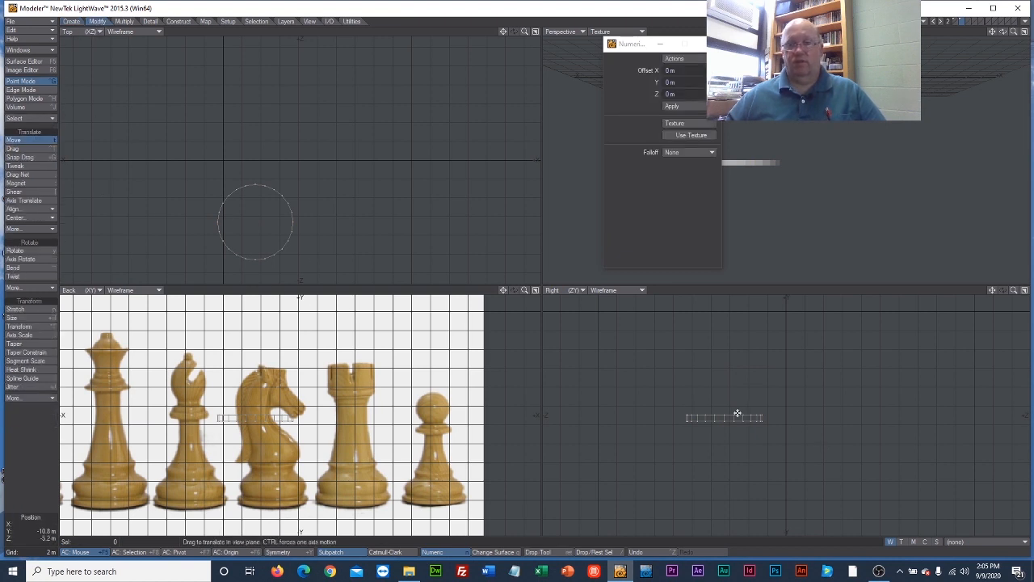
left_click_drag(738, 414, 773, 500)
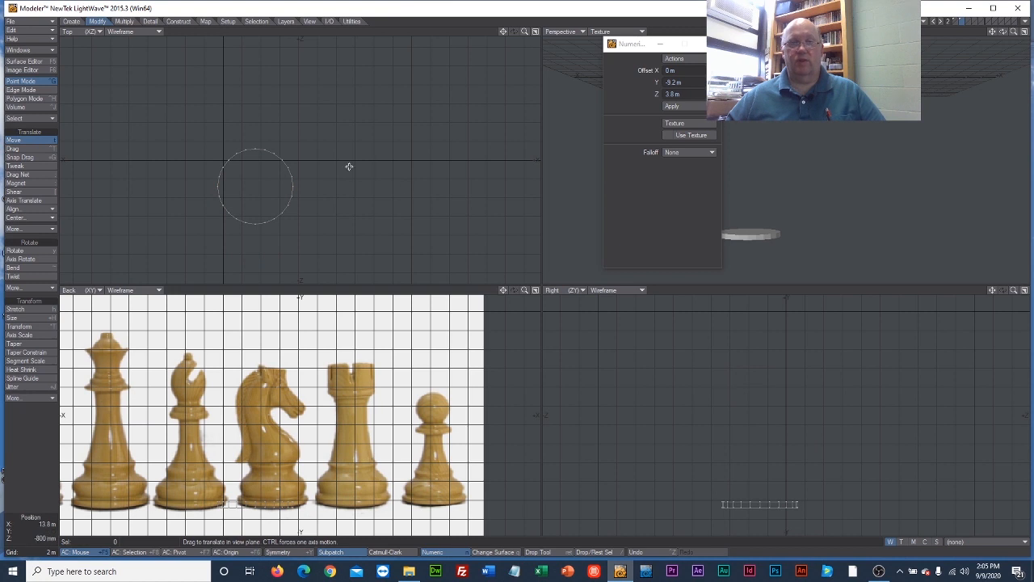
left_click_drag(255, 186, 270, 190)
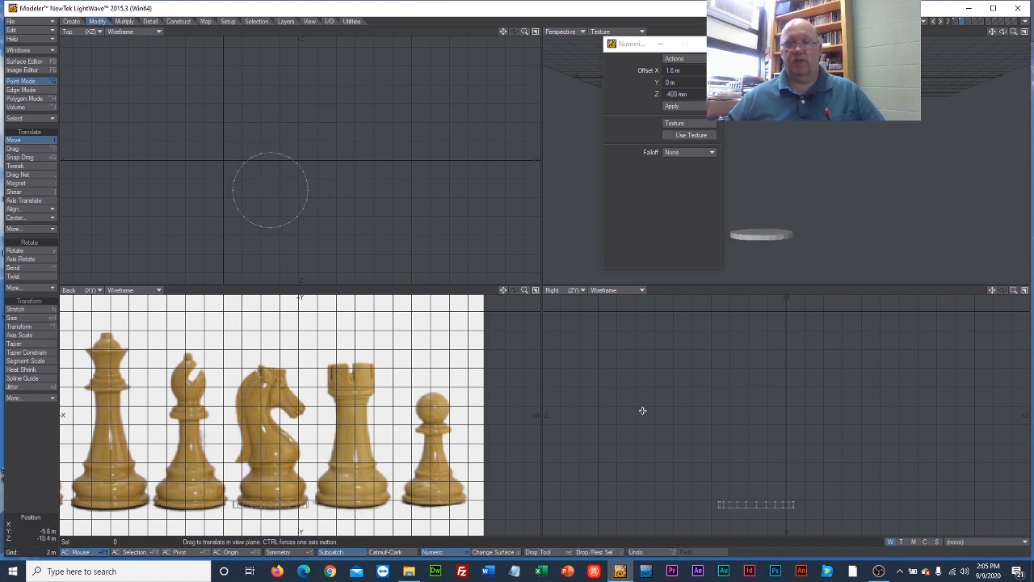
left_click_drag(750, 497, 750, 501)
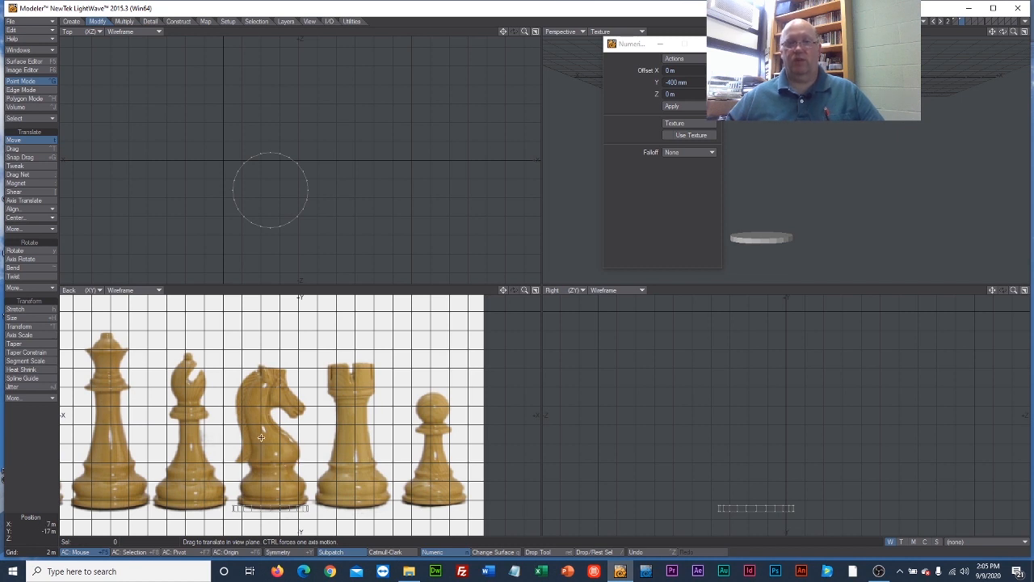
left_click(38, 141)
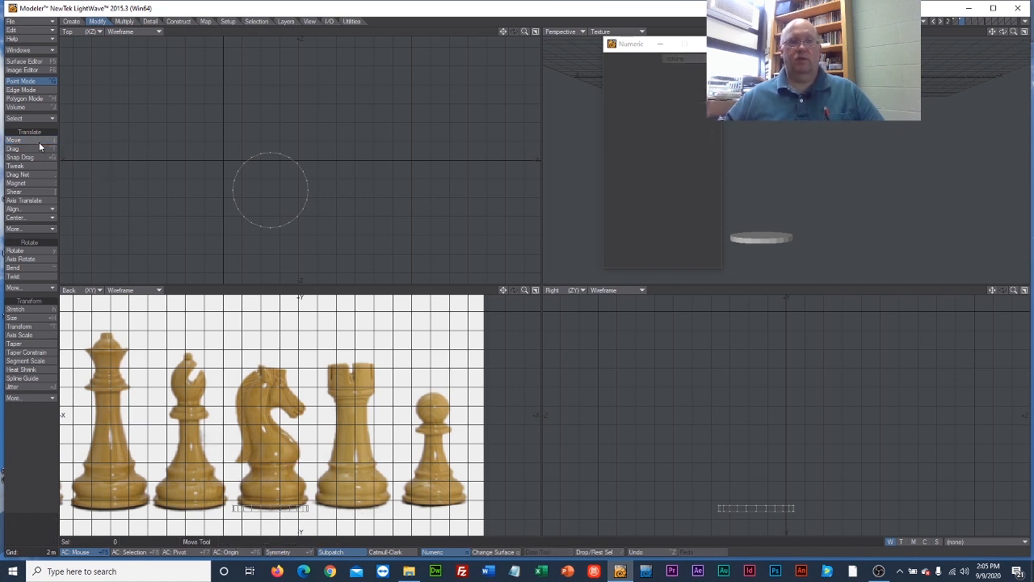
mouse_move(719, 483)
right_mouse_down()
mouse_move(812, 479)
mouse_move(824, 505)
right_mouse_up()
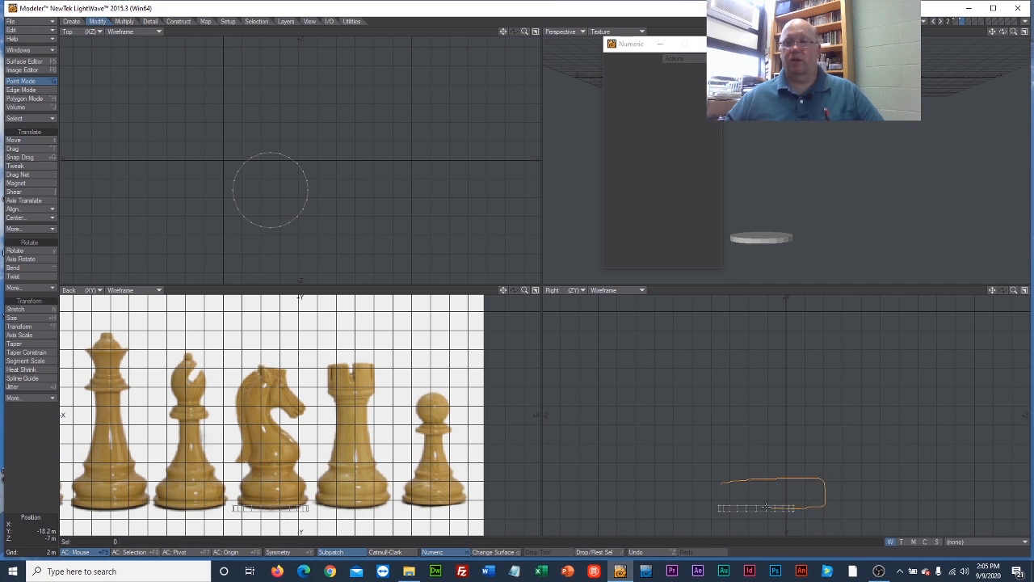
right_click_drag(710, 507, 713, 483)
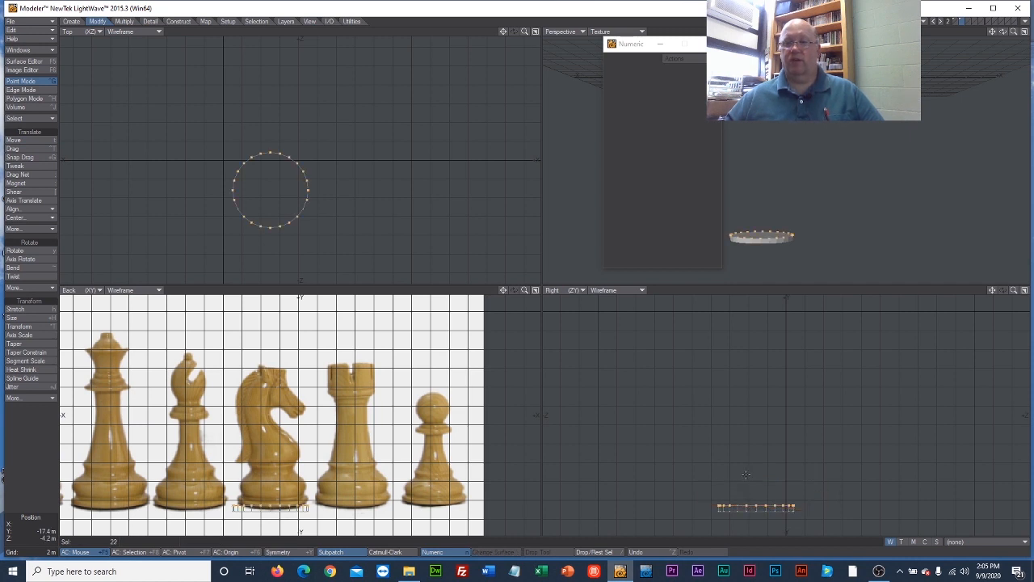
left_click(24, 143)
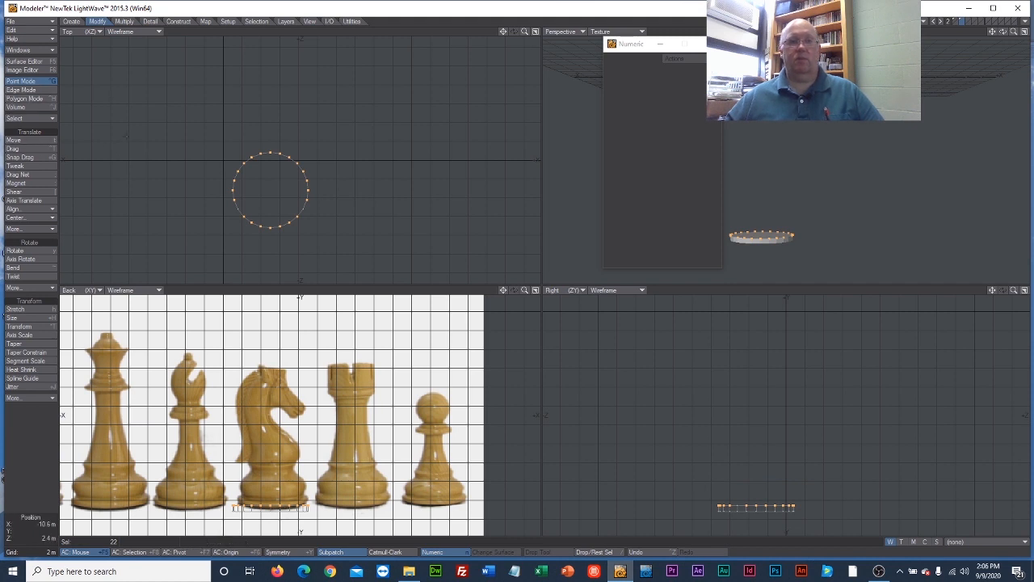
mouse_move(149, 141)
right_mouse_down()
mouse_move(231, 120)
mouse_move(216, 252)
mouse_move(150, 139)
right_mouse_up()
Step: Bevel the disc's top polygon with 400 mm shift and -600 mm inset, and again with 600 mm shift and 600 mm inset
left_click(29, 100)
left_click(30, 100)
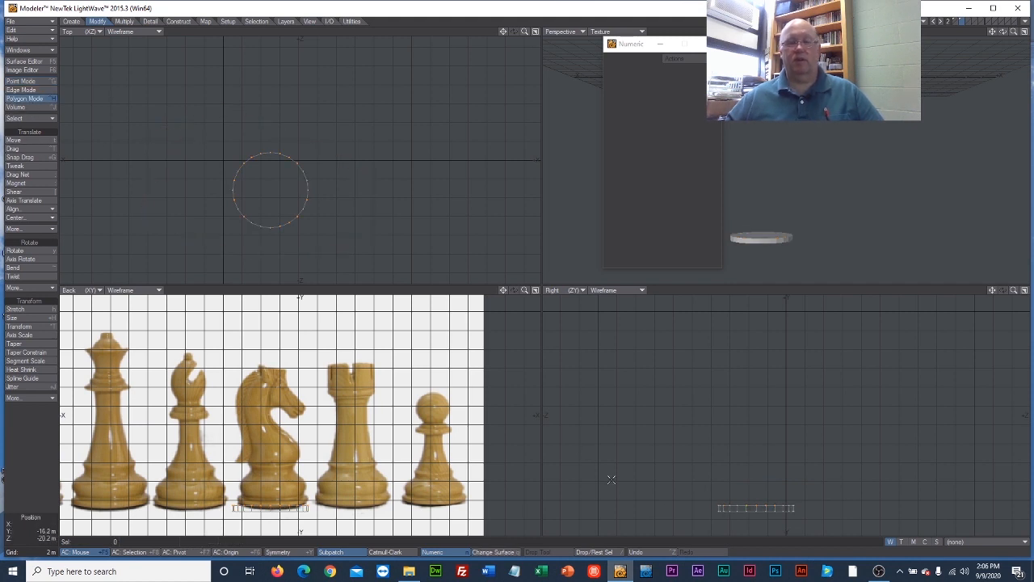
mouse_move(692, 487)
right_mouse_down()
mouse_move(753, 476)
mouse_move(812, 495)
mouse_move(797, 509)
right_mouse_up()
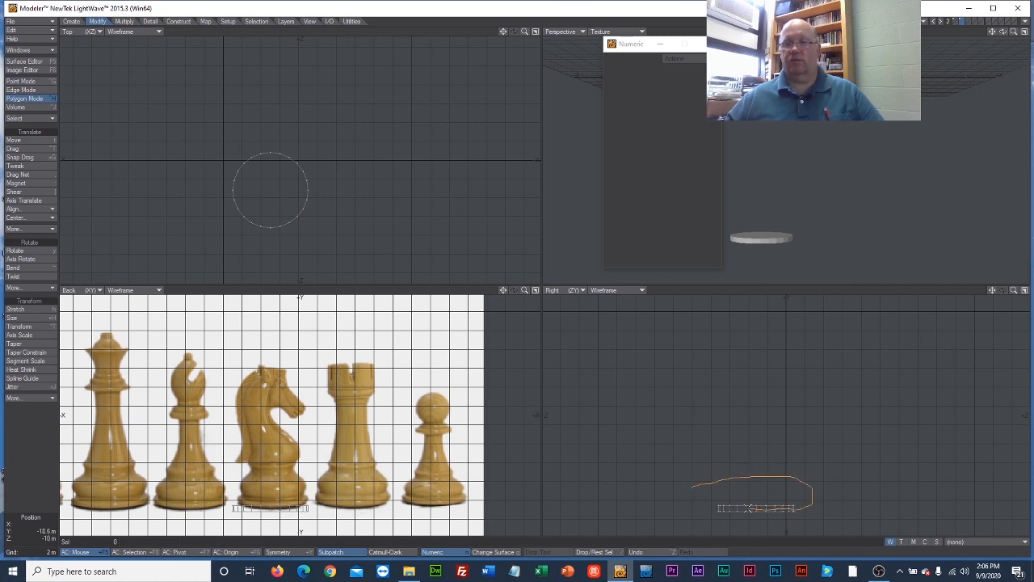
right_click_drag(731, 507, 695, 488)
mouse_move(729, 505)
right_mouse_down()
mouse_move(694, 503)
mouse_move(693, 490)
right_mouse_up()
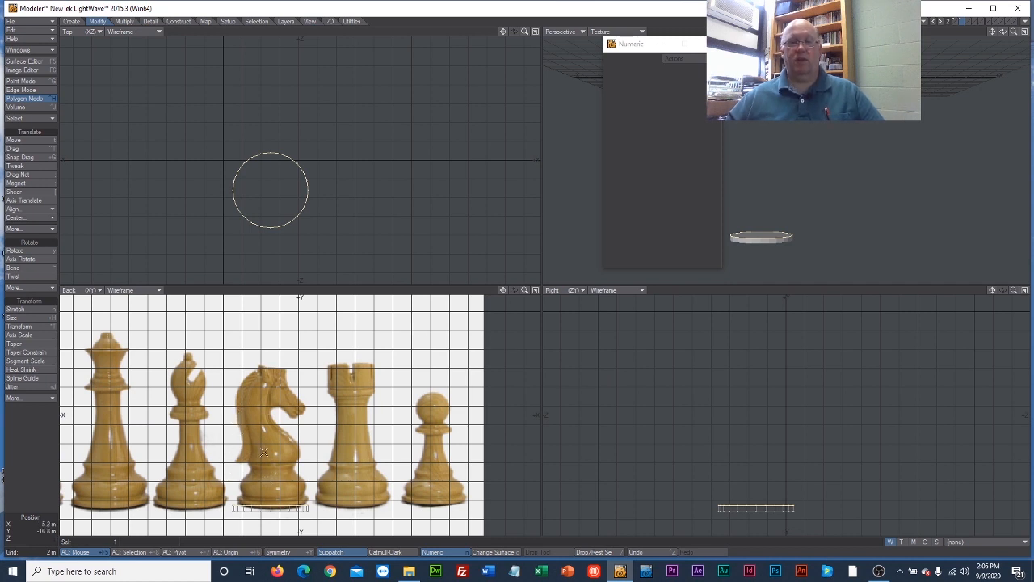
left_click(124, 21)
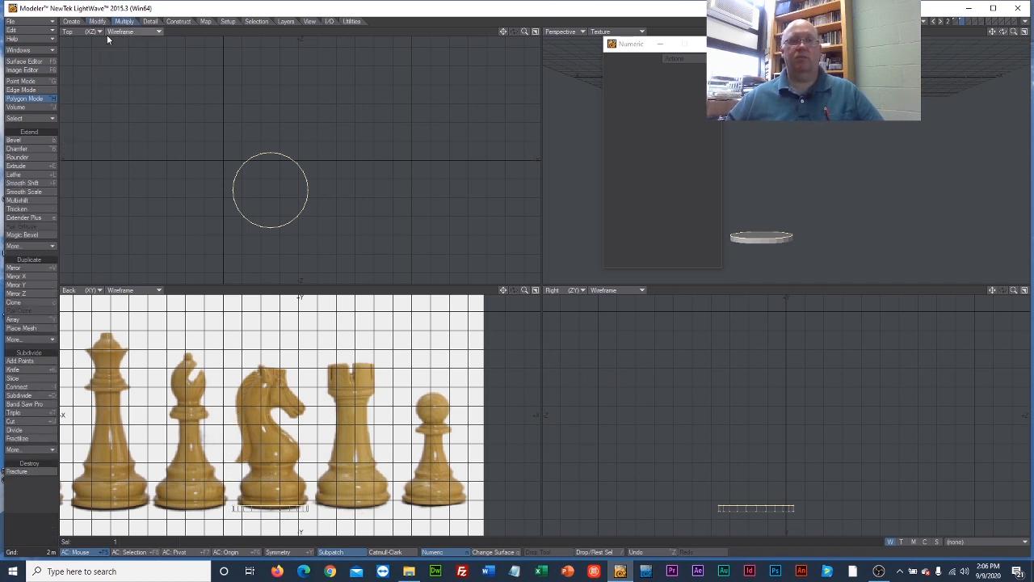
left_click(32, 140)
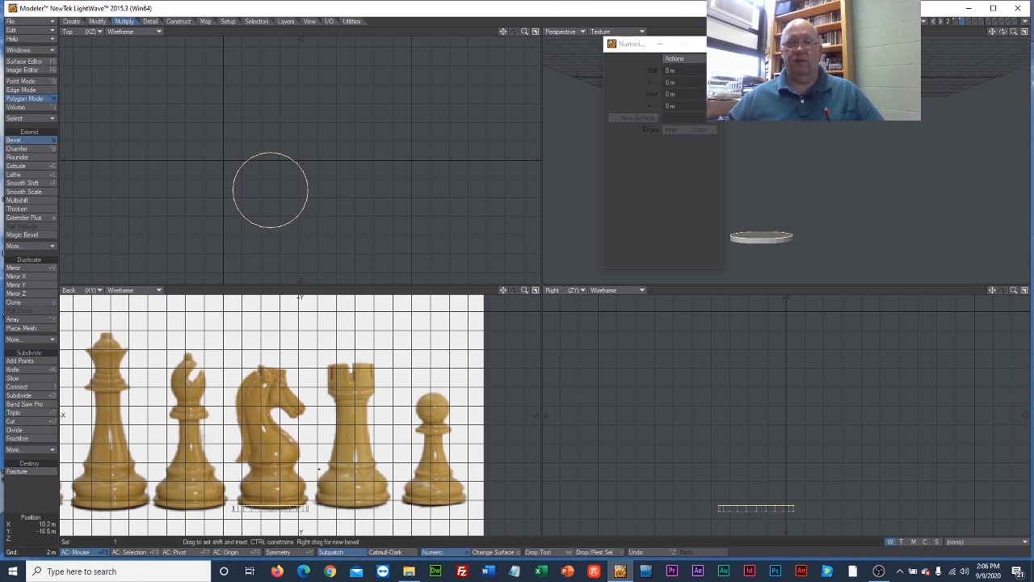
left_click_drag(318, 493, 314, 503)
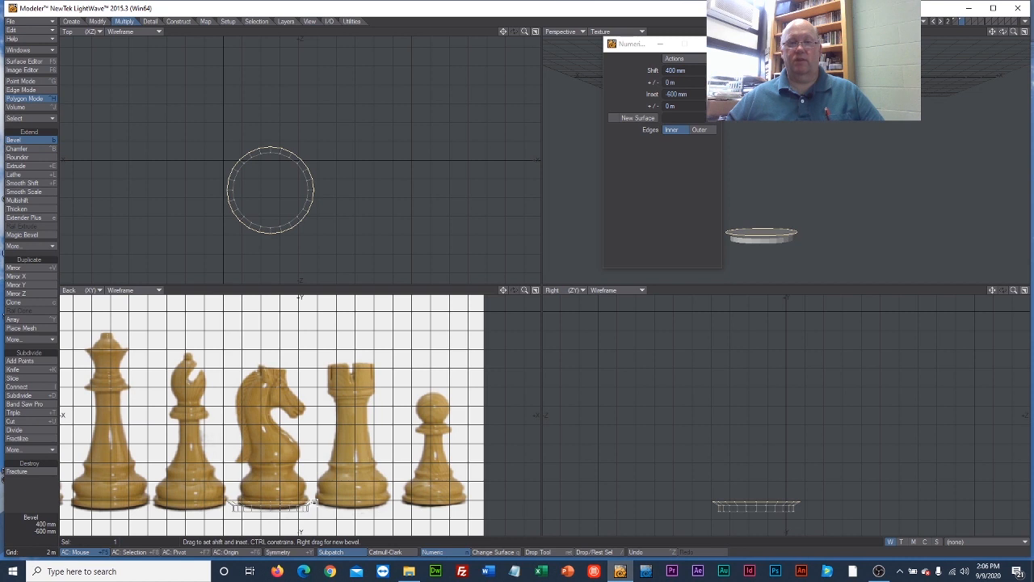
right_click(315, 503)
left_click_drag(314, 502, 307, 496)
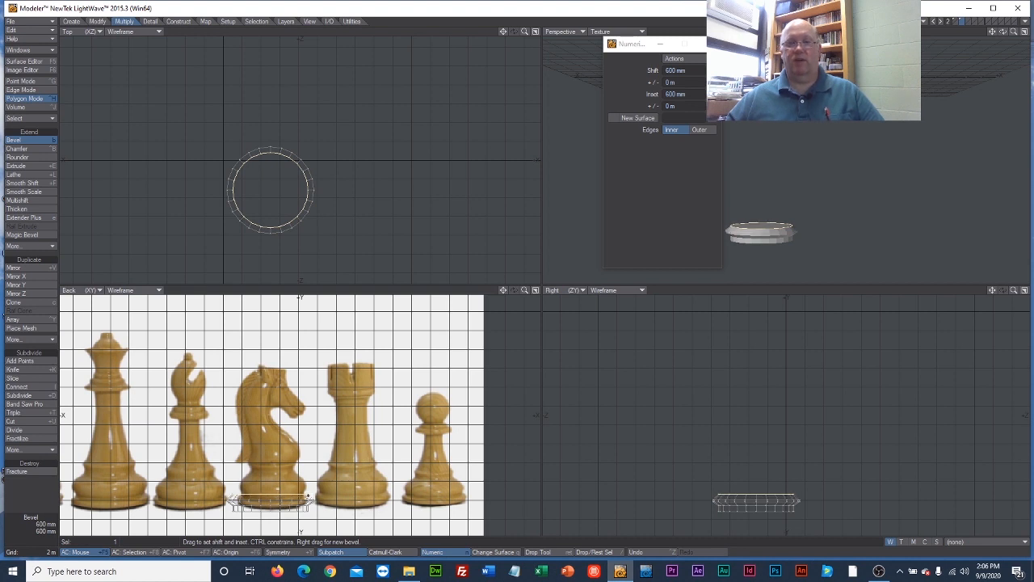
Step: Keep bevelling the top polygon upward along the reference knight's bulging base to its collar, finishing with a 200 mm shift and no inset
left_click_drag(308, 496, 298, 465)
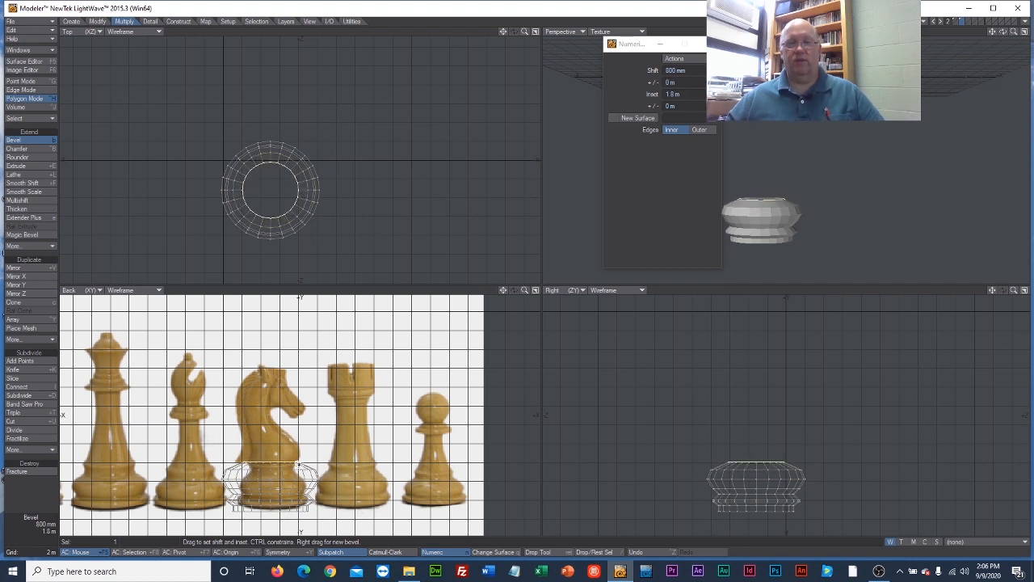
left_click_drag(297, 465, 311, 458)
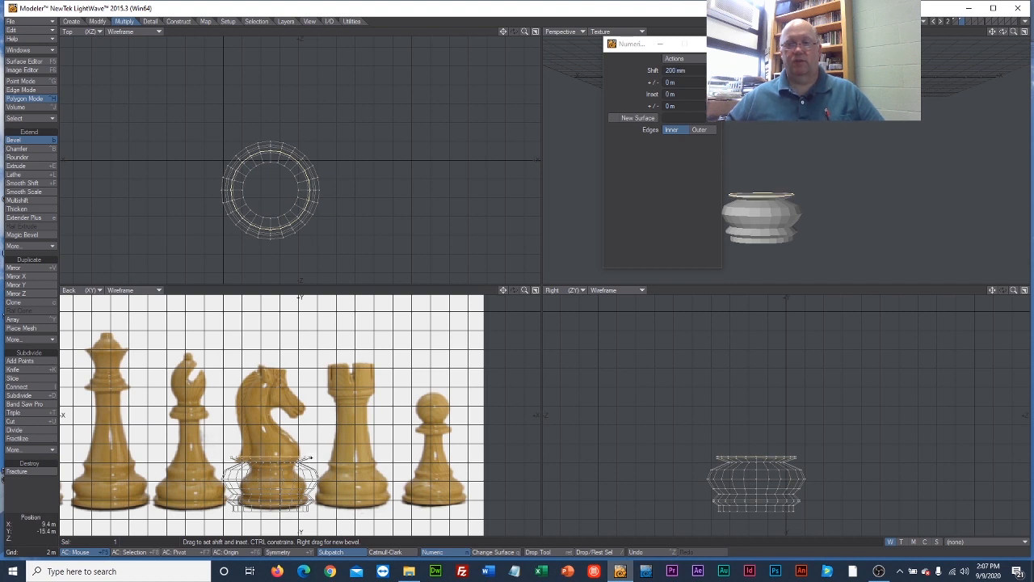
left_click(33, 143)
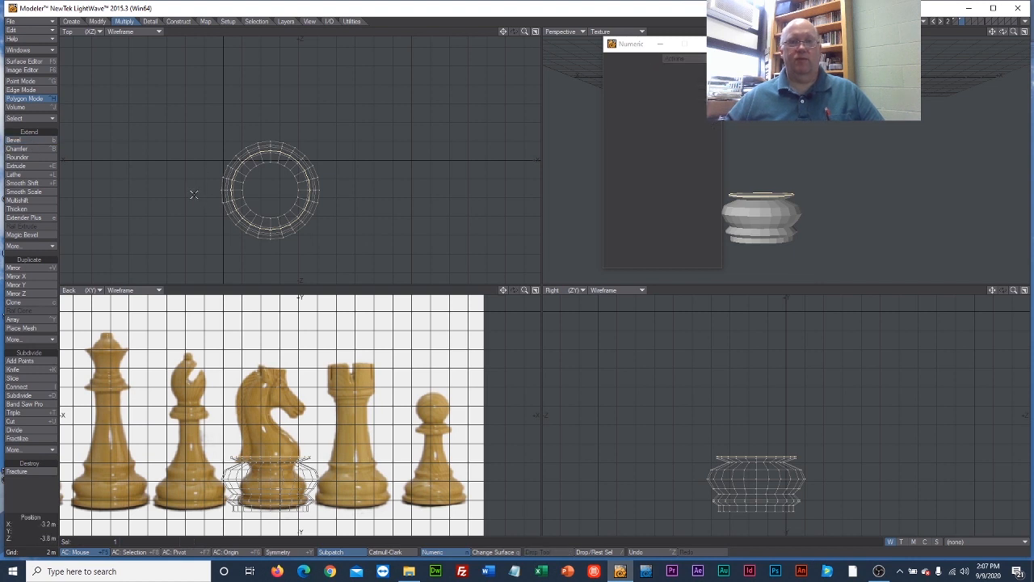
mouse_move(194, 194)
right_mouse_down()
mouse_move(289, 104)
mouse_move(187, 220)
mouse_move(192, 198)
right_mouse_up()
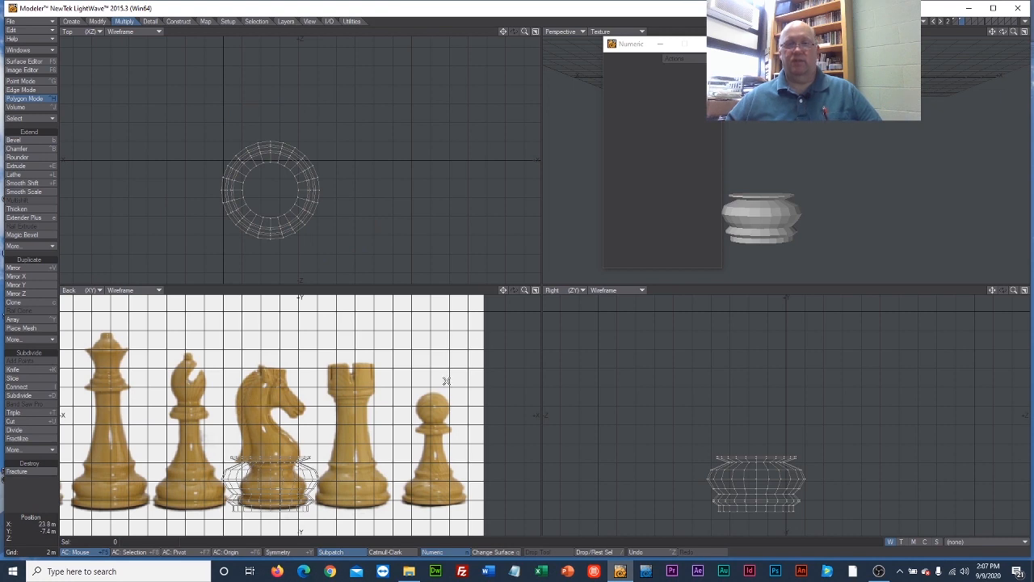
Step: Move the whole knight base -400 mm in Y
mouse_move(503, 289)
left_mouse_down()
mouse_move(504, 280)
mouse_move(506, 291)
left_mouse_up()
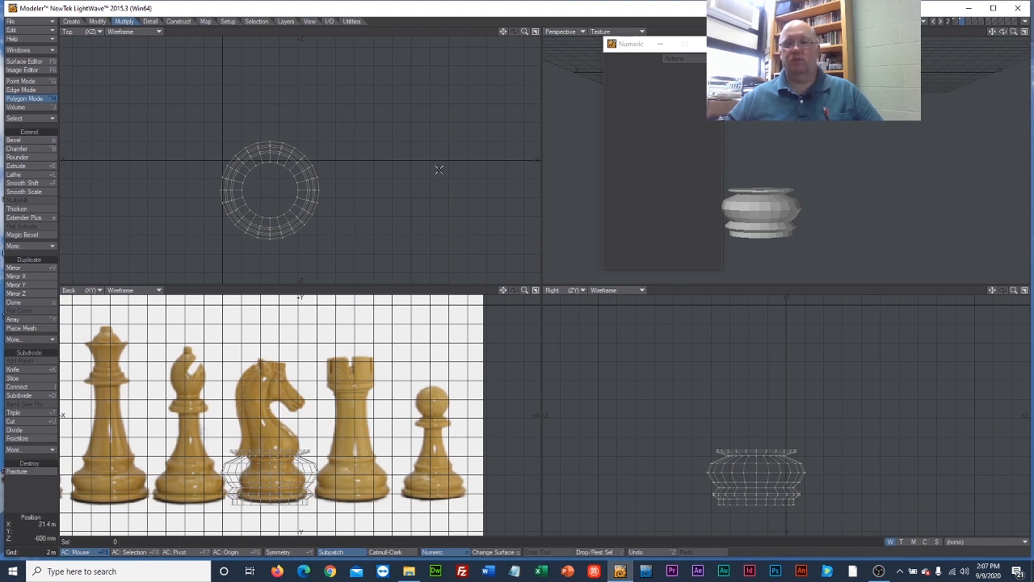
left_click(100, 21)
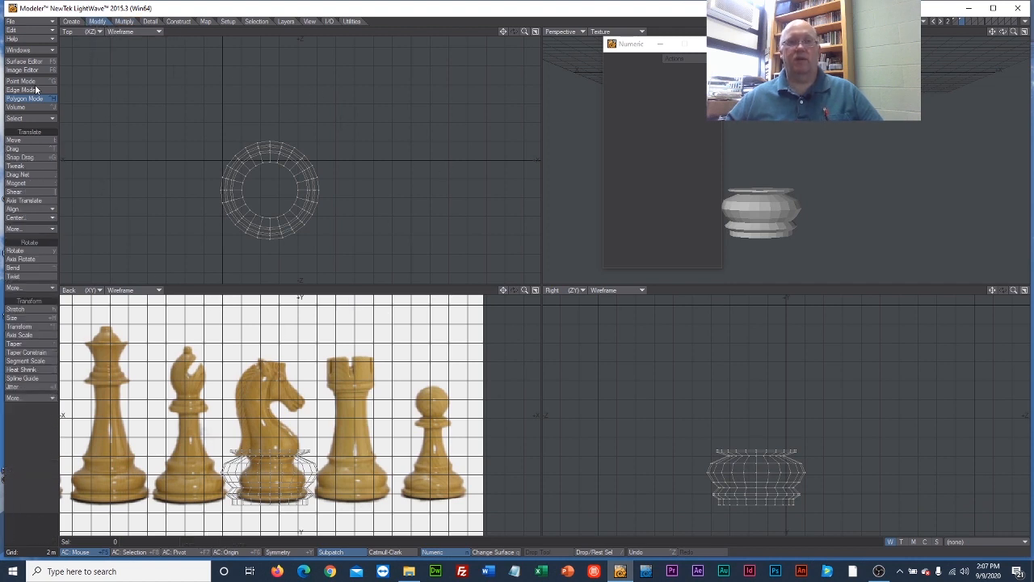
left_click(16, 140)
left_click_drag(298, 468, 297, 470)
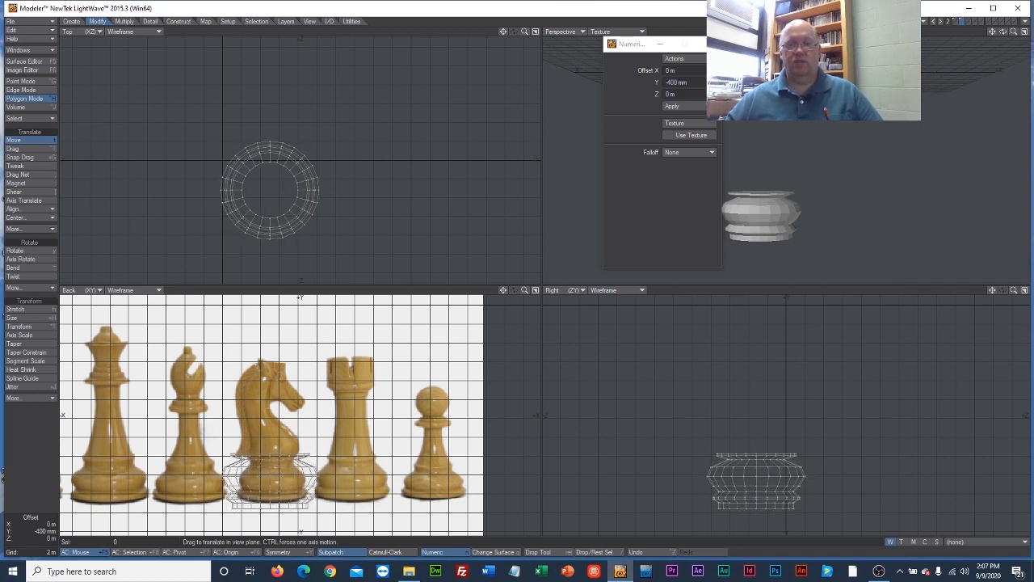
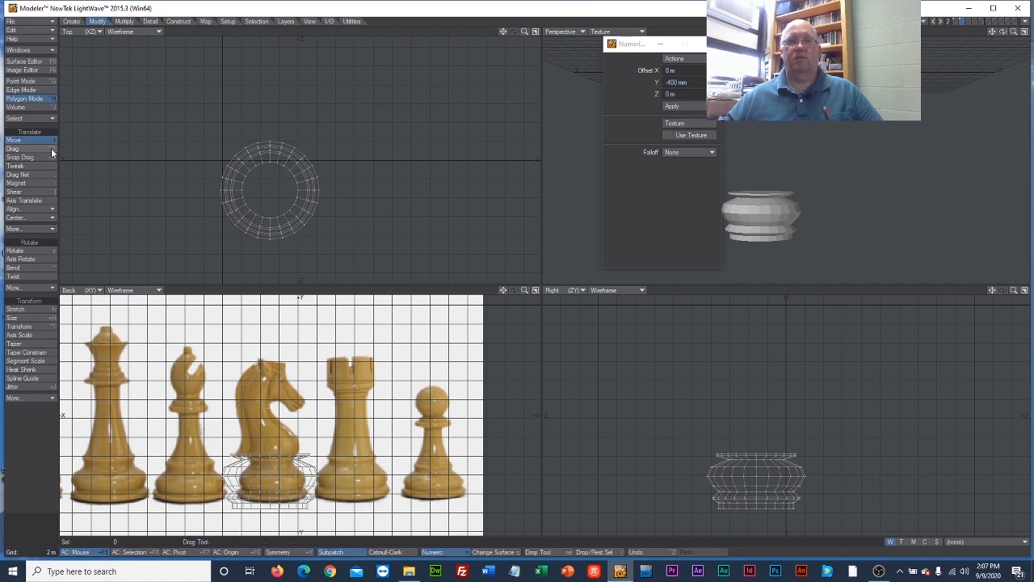
left_click(24, 140)
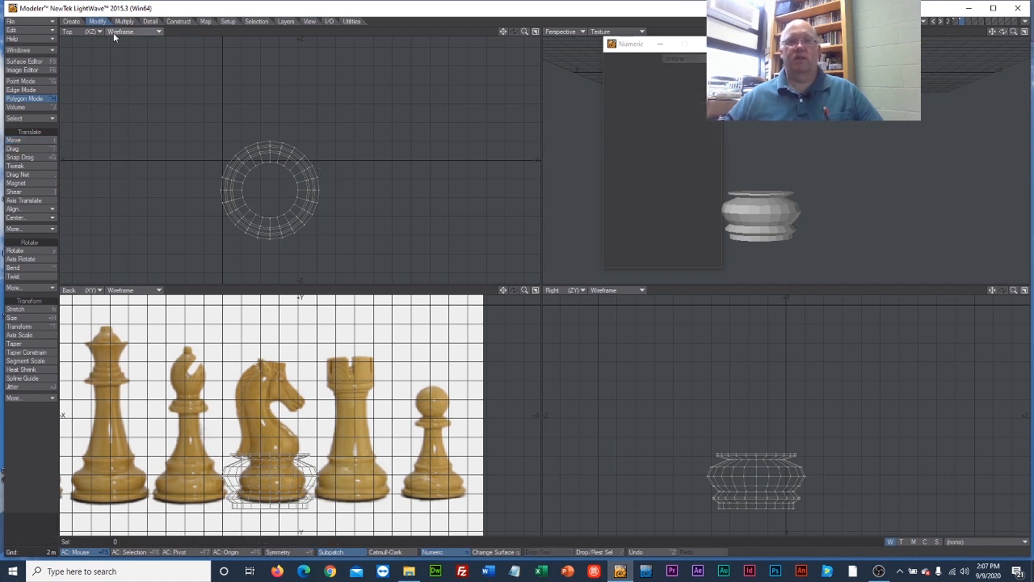
Step: Draw a box about 13.8 m wide, 12.8 m high and 6.8 m deep above the base, enclosing the reference knight's head
left_click(77, 24)
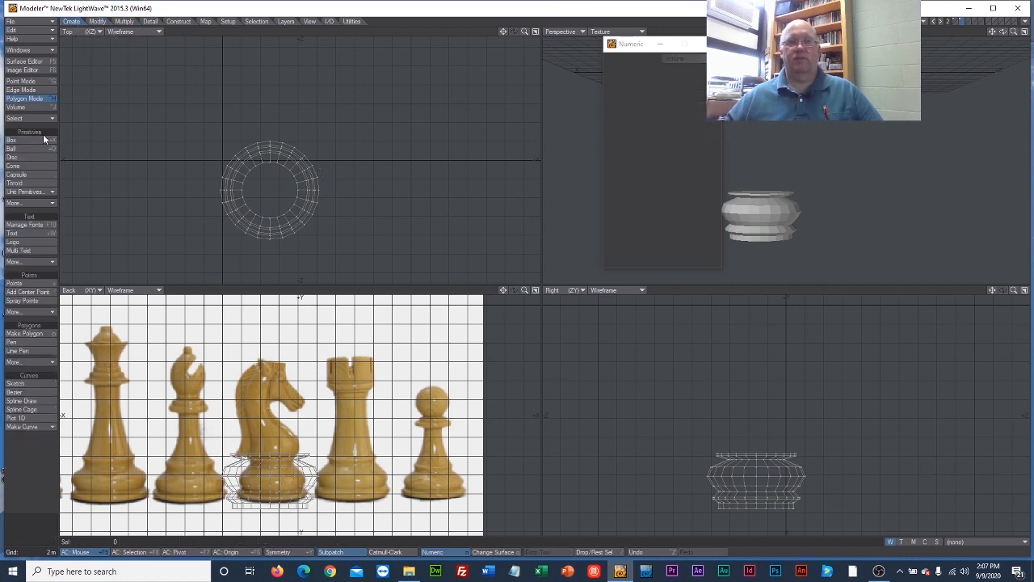
left_click(18, 142)
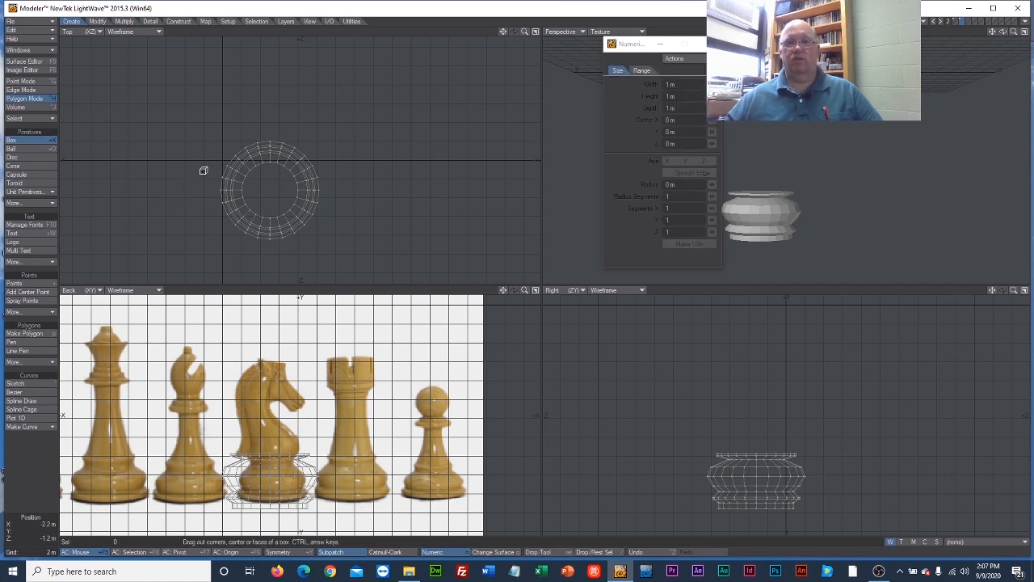
left_click_drag(202, 171, 334, 208)
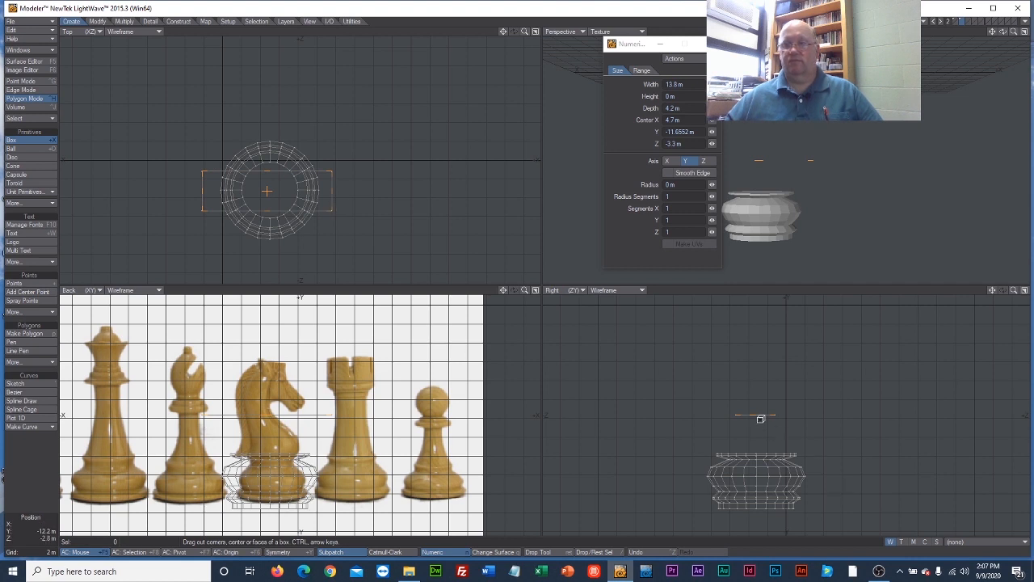
left_click_drag(759, 417, 796, 436)
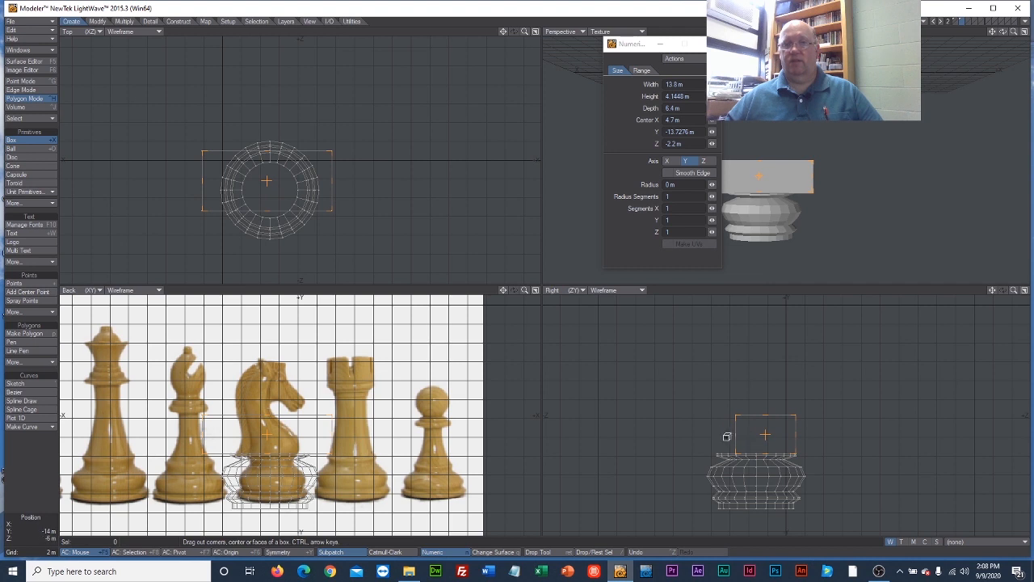
left_click_drag(732, 436, 709, 438)
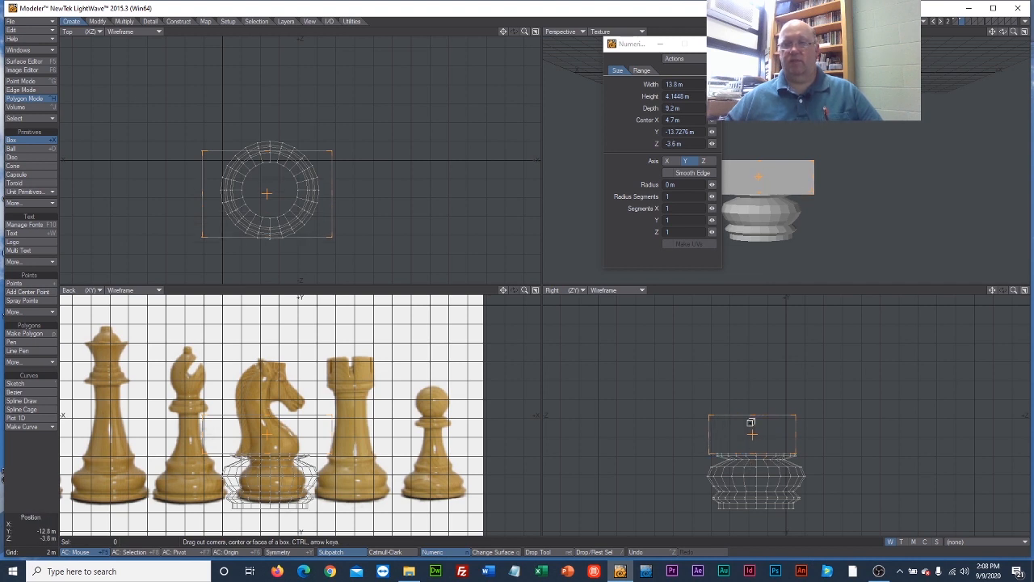
left_click_drag(752, 422, 755, 332)
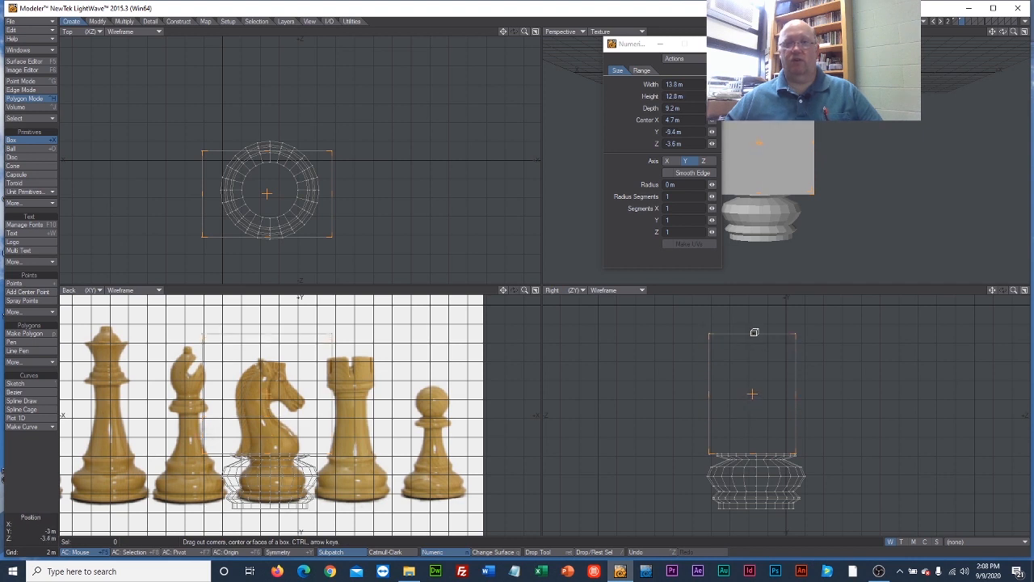
left_click_drag(269, 153, 270, 160)
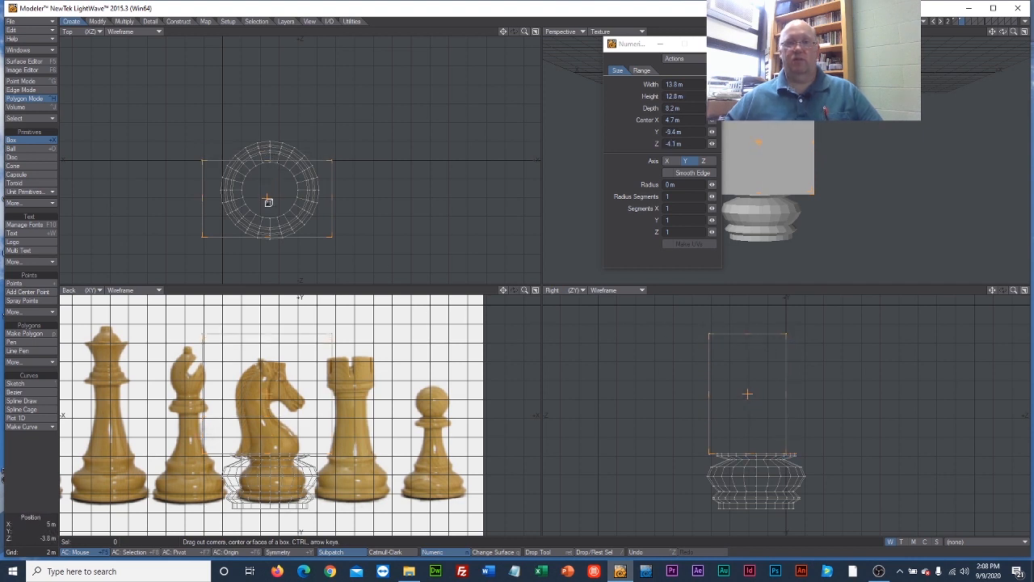
left_click_drag(268, 236, 267, 224)
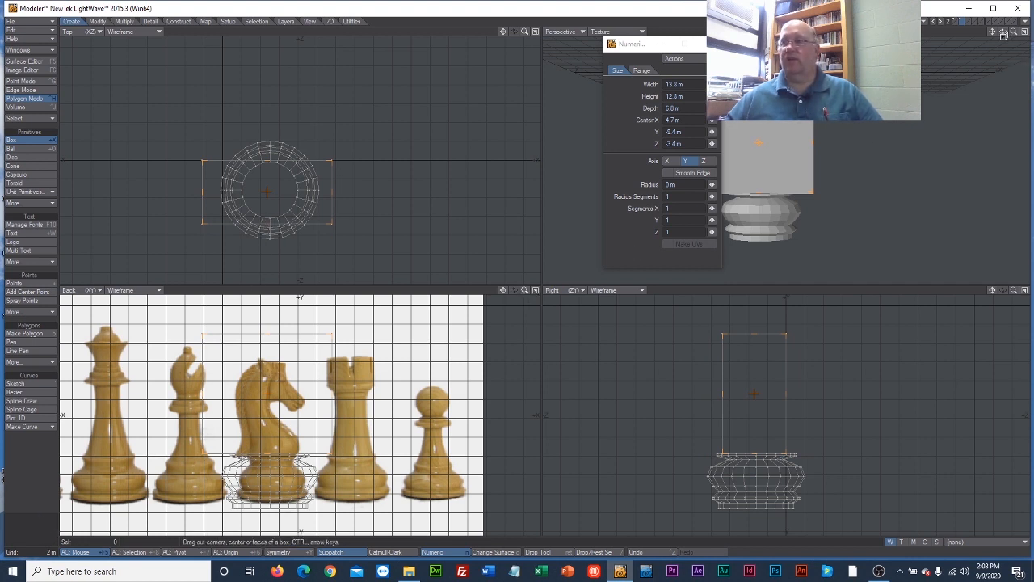
Step: Resize the box to about 12.2 m wide and 8 m deep, centred at about X 4.7 m and Z -3.6 m
left_click_drag(1004, 34, 1005, 32)
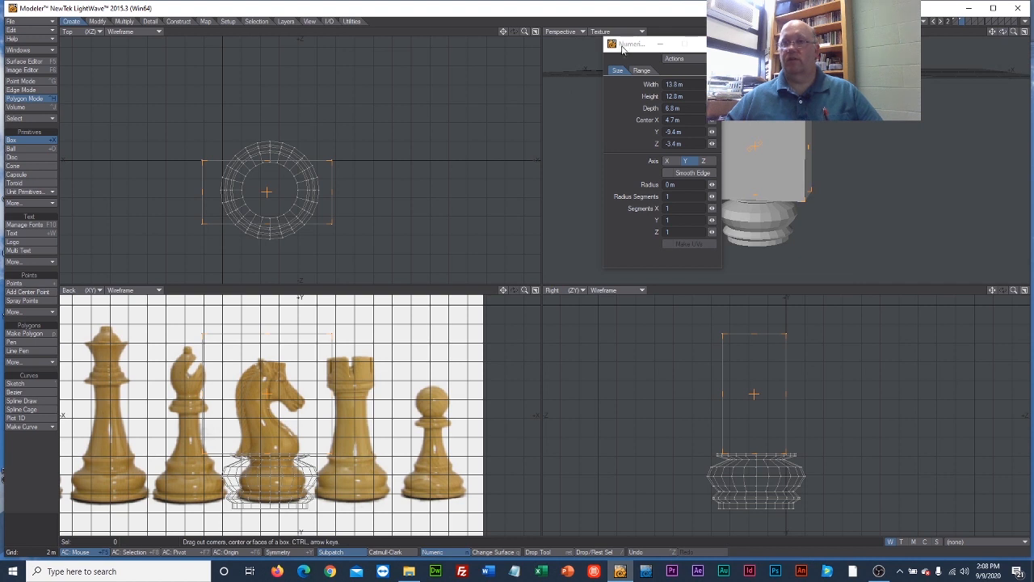
left_click_drag(654, 49, 582, 58)
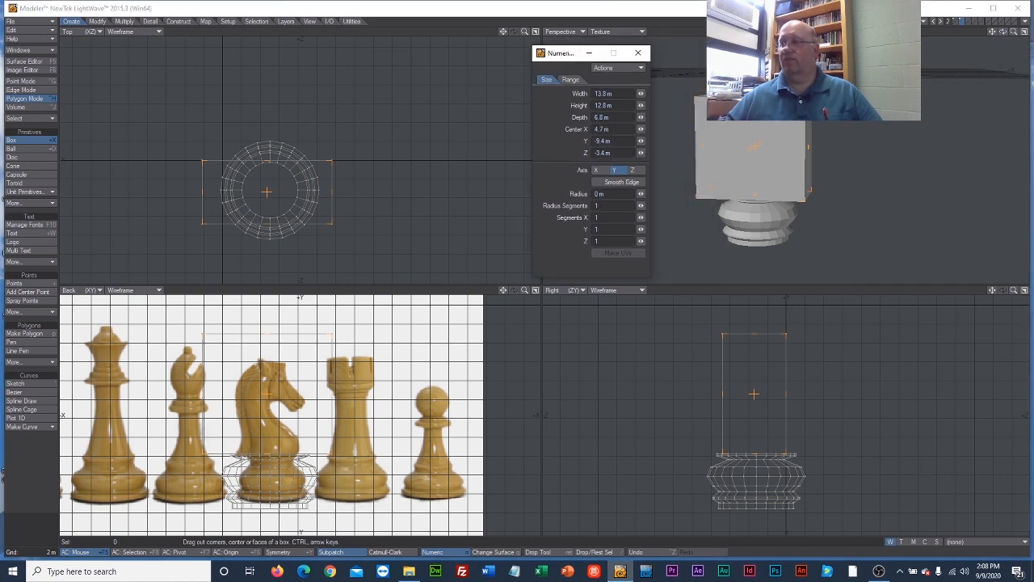
left_click(1007, 38)
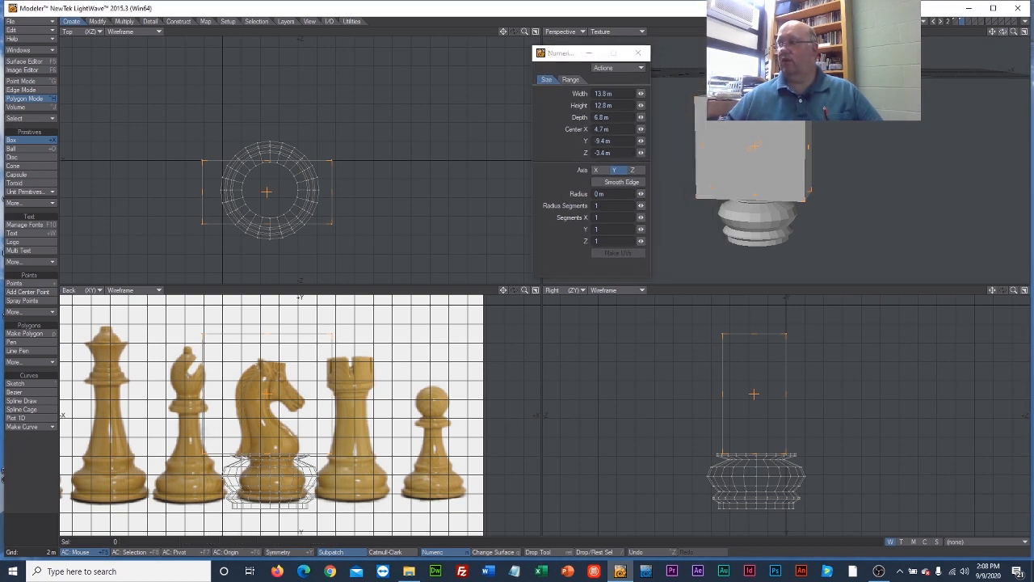
mouse_move(1002, 31)
left_mouse_down()
mouse_move(994, 32)
mouse_move(1014, 33)
mouse_move(1000, 33)
left_mouse_up()
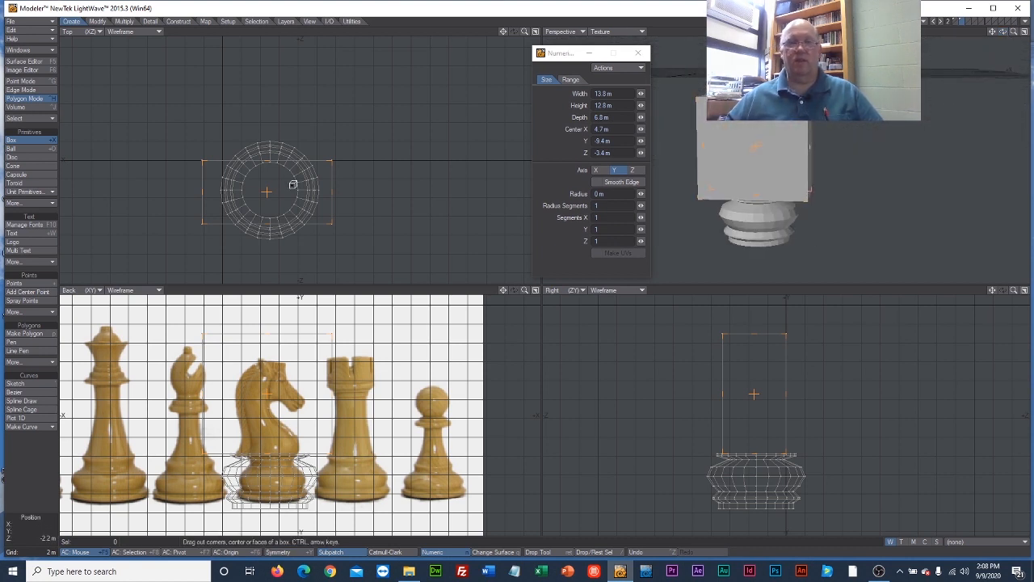
left_click_drag(202, 191, 211, 193)
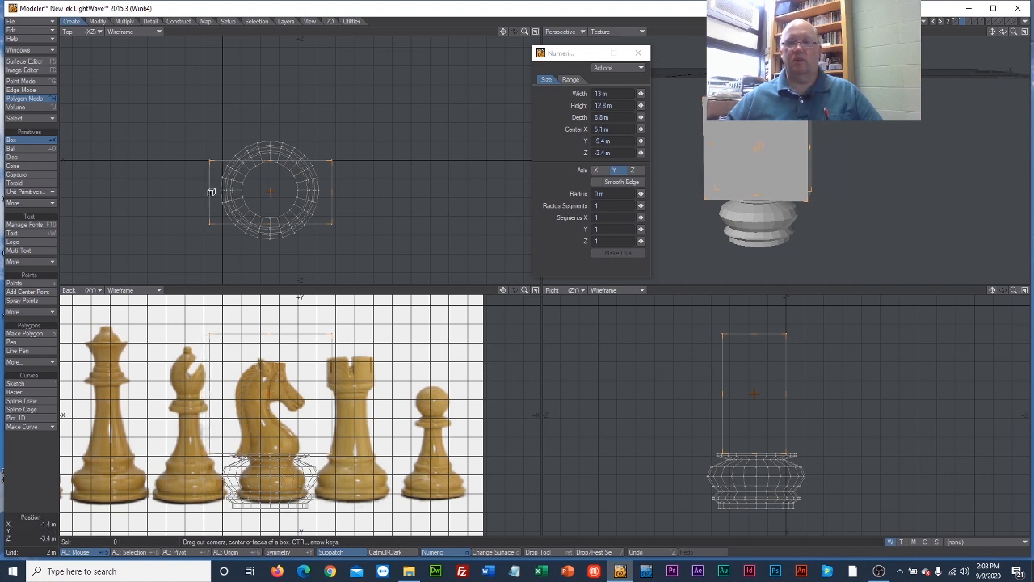
left_click_drag(329, 192, 323, 192)
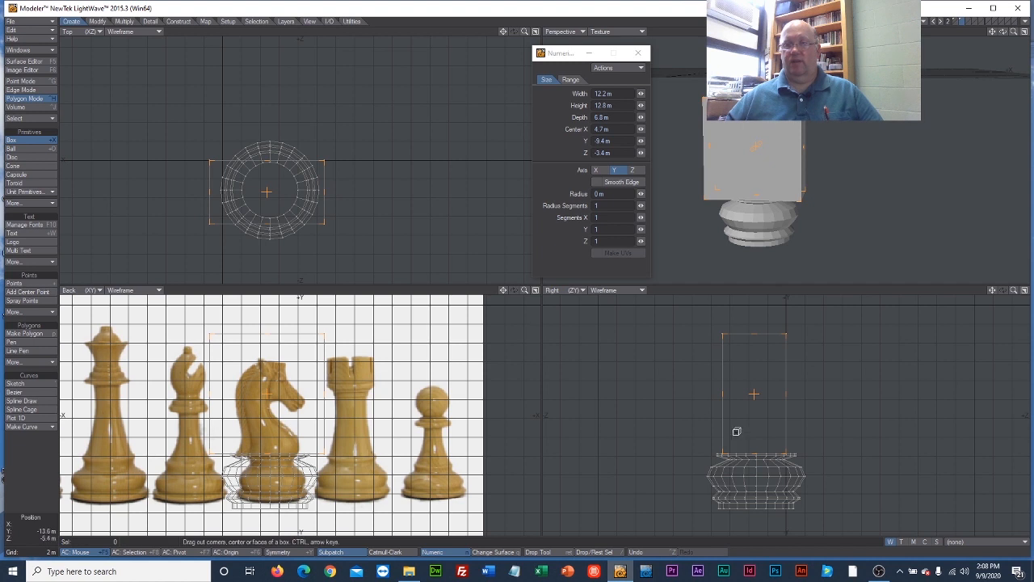
left_click_drag(785, 395, 801, 393)
left_click_drag(724, 397, 716, 399)
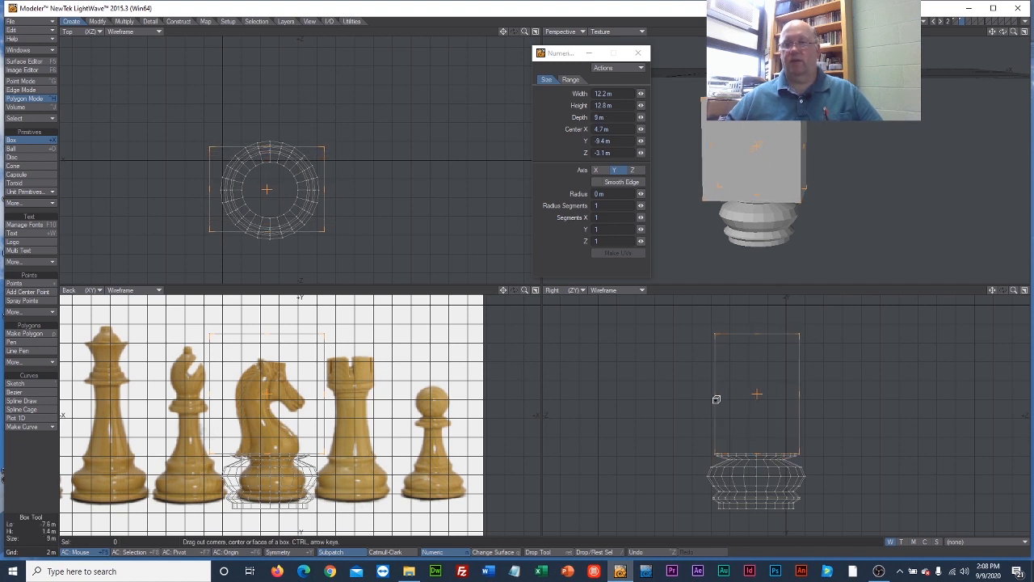
left_click_drag(798, 395, 793, 396)
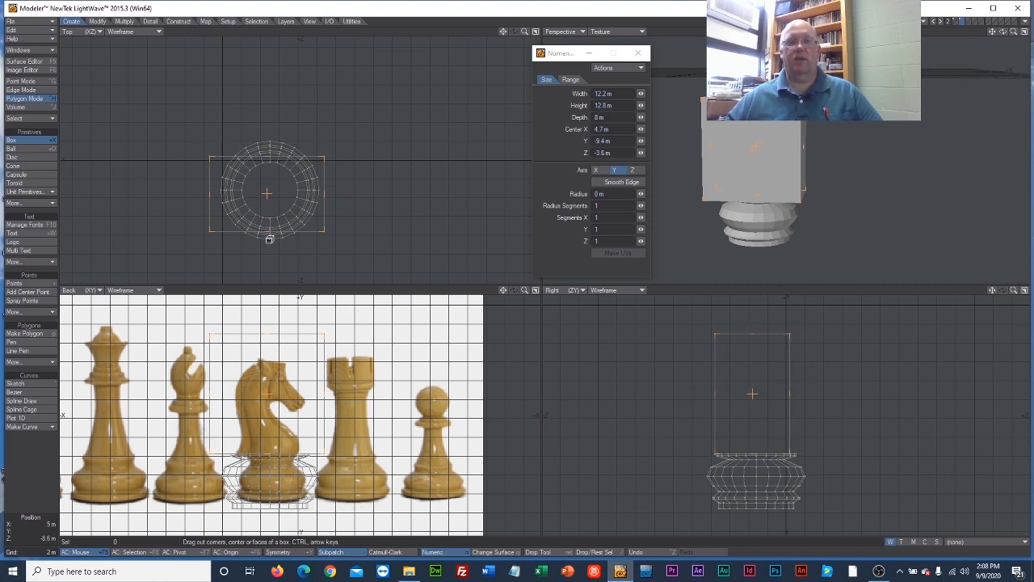
Step: Centre the box over the knight base at X 5 m and Z -3.2 m, and raise its top for a 16.4 m height
left_click_drag(267, 194, 269, 189)
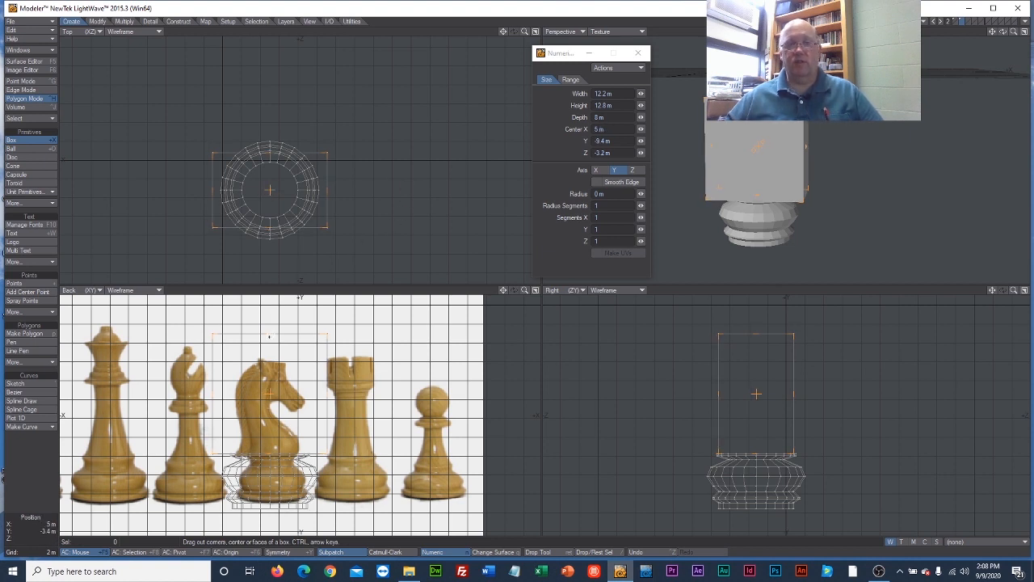
left_click_drag(269, 337, 276, 299)
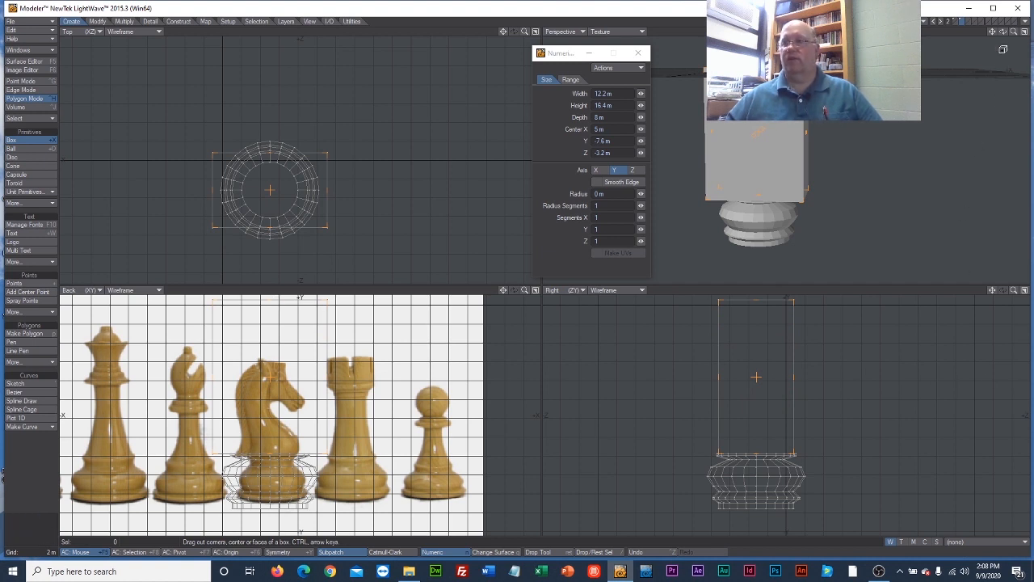
left_click_drag(1003, 32, 970, 62)
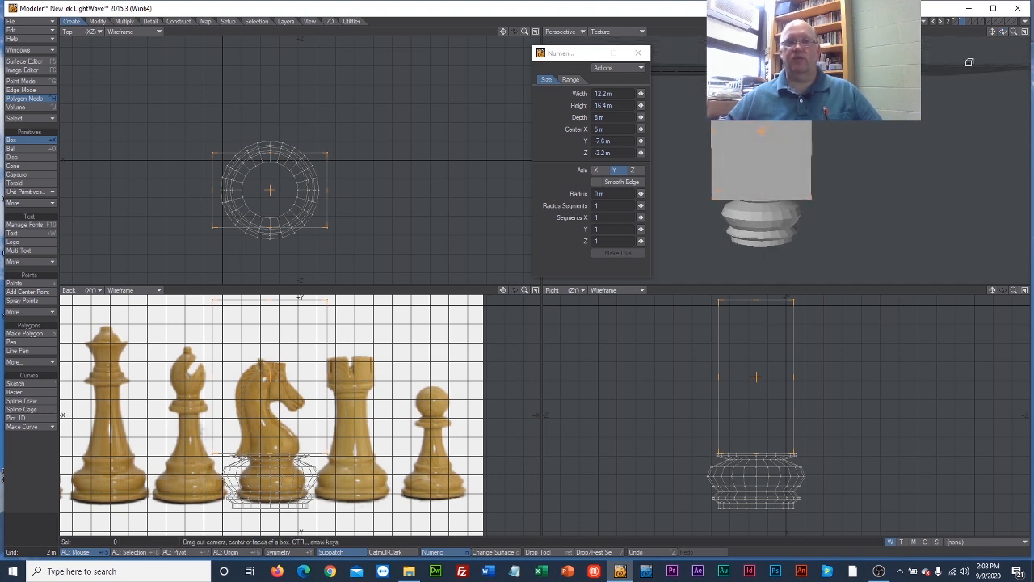
Step: Give the box a 257 mm edge radius with 4 radius segments, and divide it into 11 segments in X and 14 in Y
left_click_drag(562, 55, 539, 87)
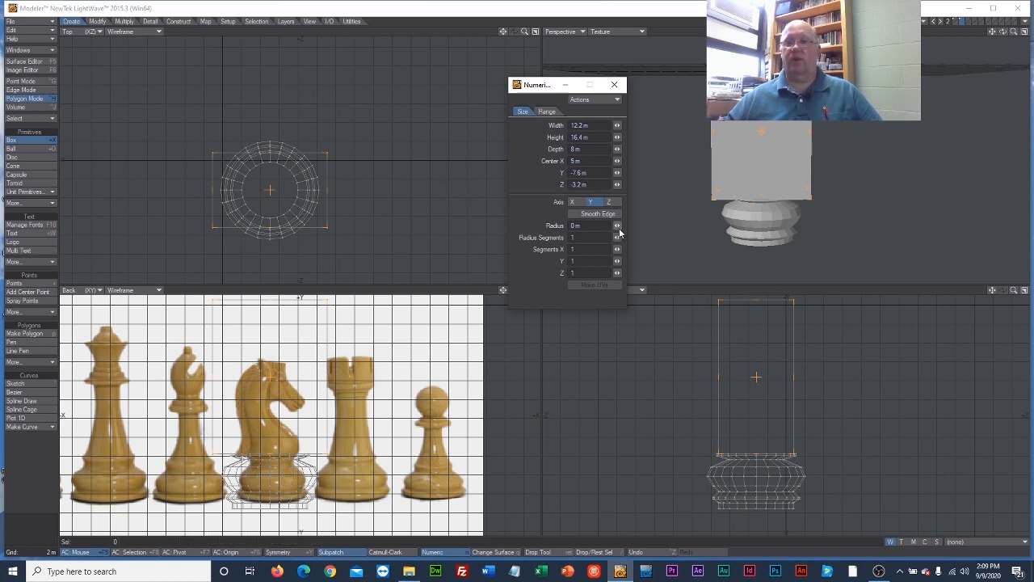
mouse_move(616, 226)
left_mouse_down()
mouse_move(641, 225)
mouse_move(618, 227)
mouse_move(623, 236)
left_mouse_up()
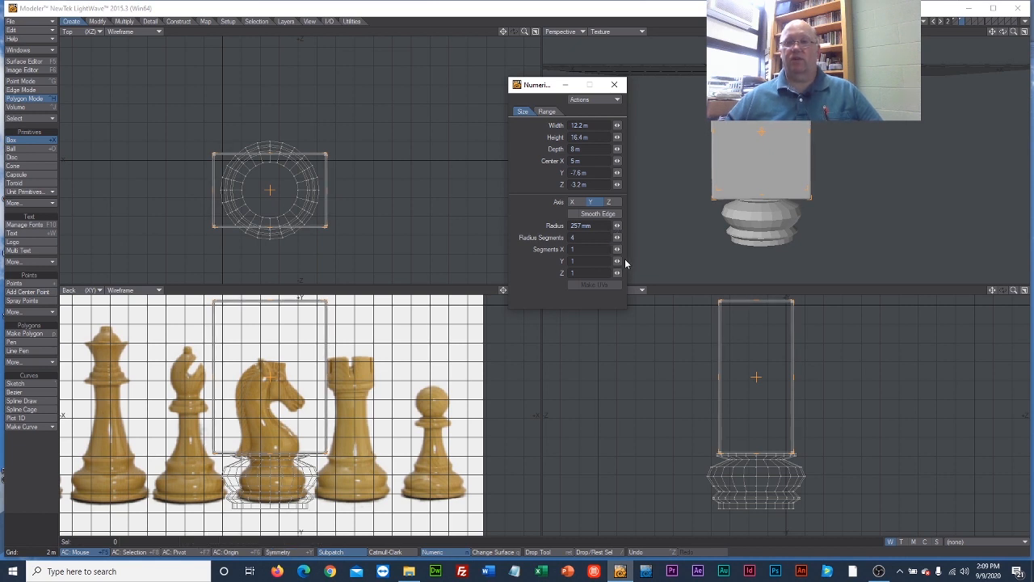
left_click_drag(620, 250, 628, 261)
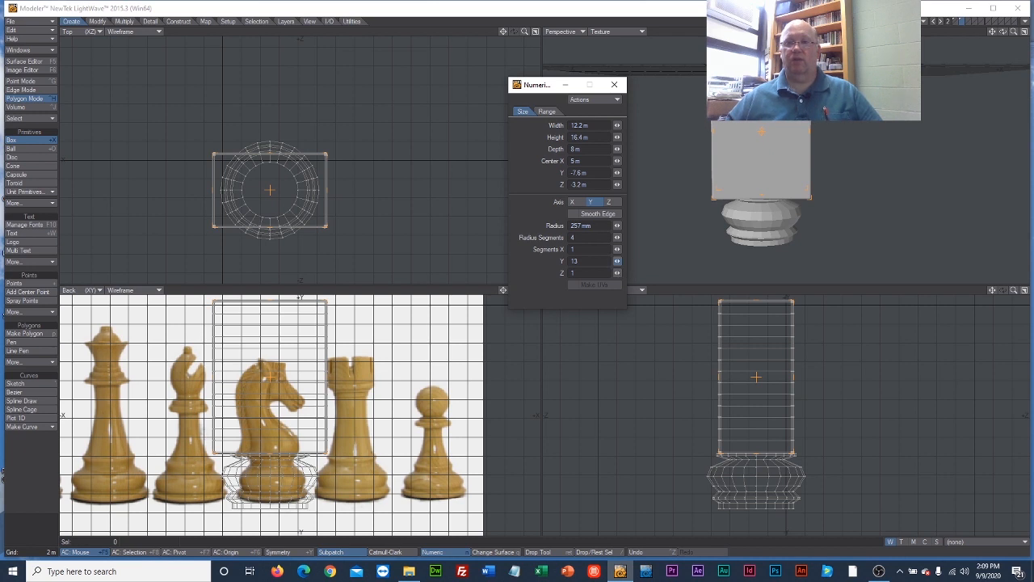
left_click_drag(618, 261, 618, 261)
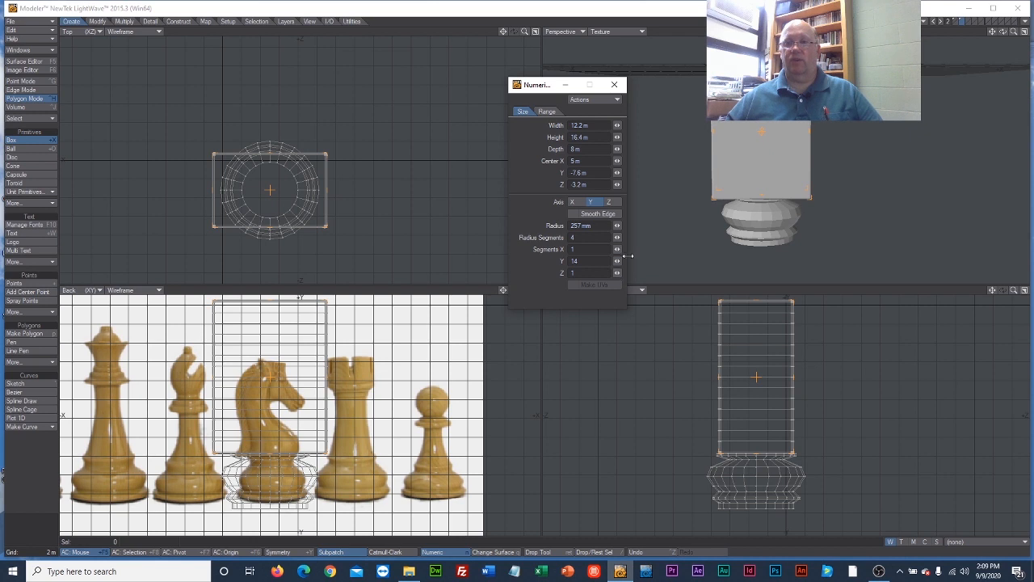
left_click_drag(618, 248, 634, 249)
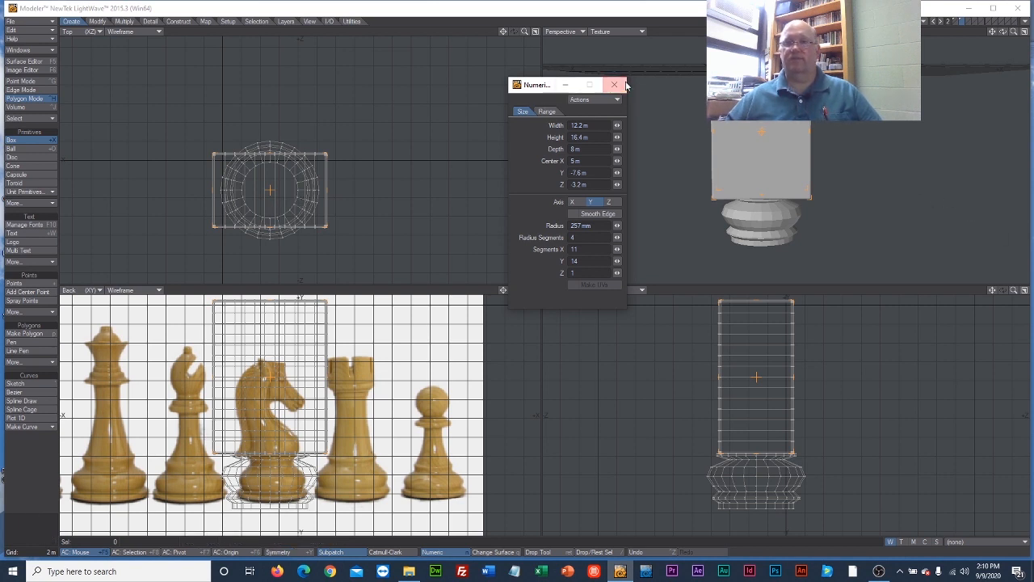
Step: Switch the Right viewport to the Back (XY) view and finish the box, closing its numeric settings
left_click_drag(544, 85, 427, 87)
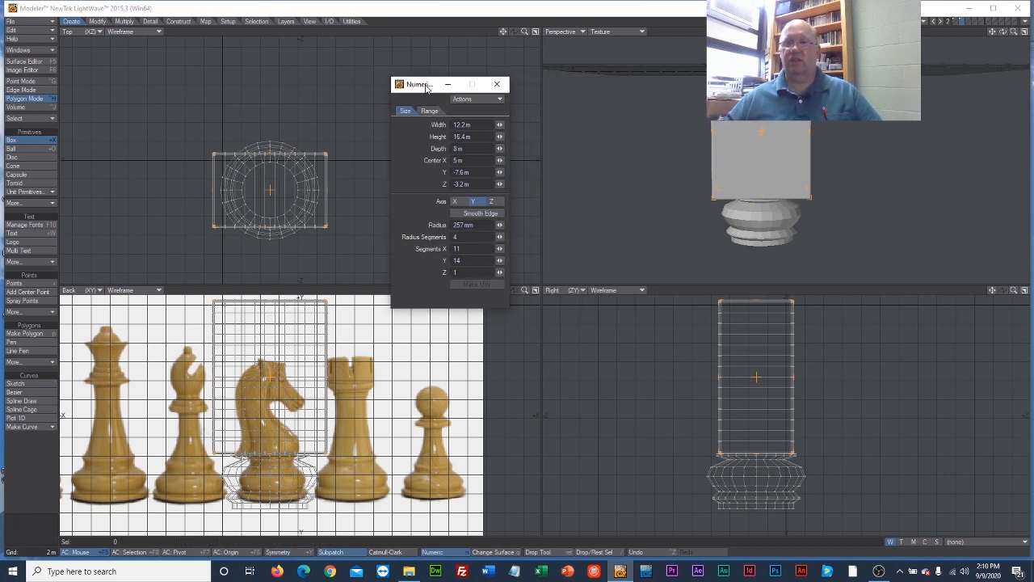
left_click(575, 290)
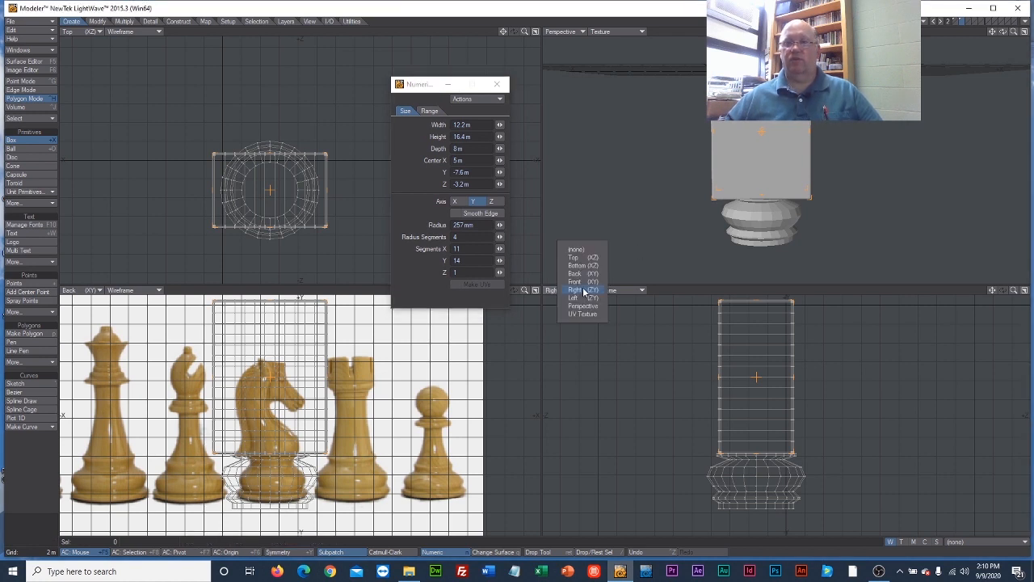
left_click(582, 274)
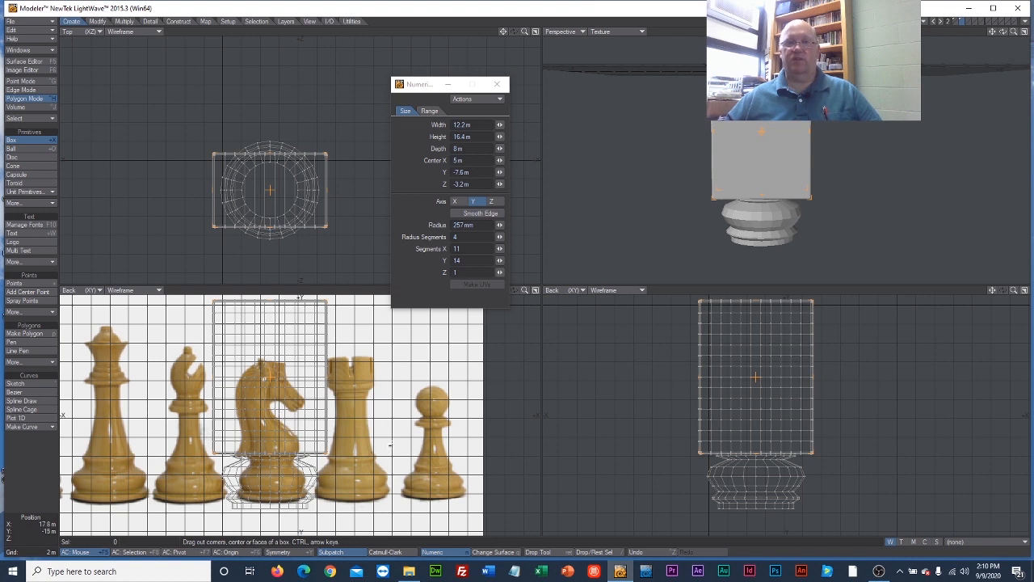
left_click(28, 141)
left_click(496, 84)
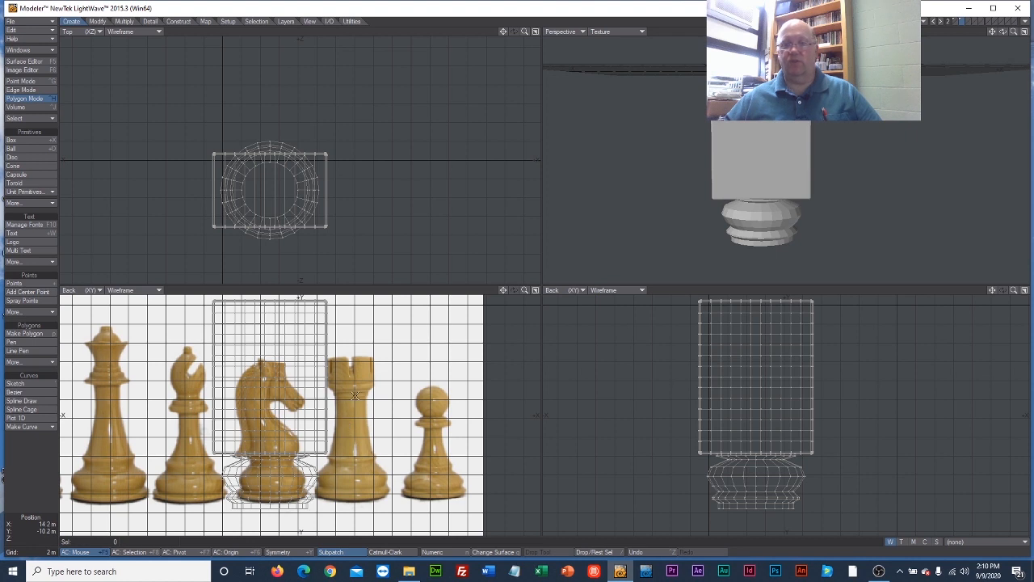
Step: Select all the points of the box above its bottom edge in point mode
left_click(22, 81)
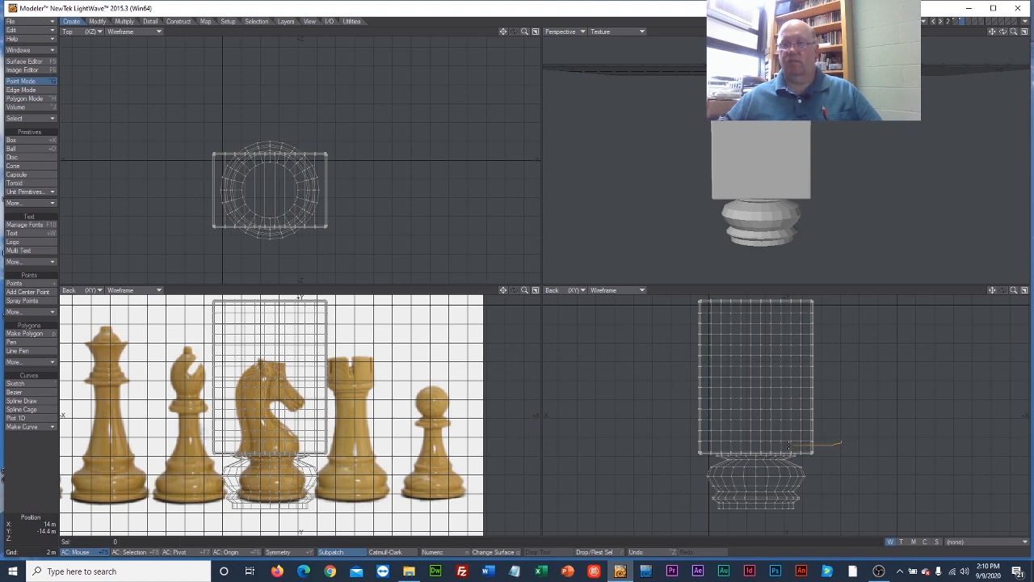
mouse_move(709, 447)
left_mouse_down()
mouse_move(638, 410)
mouse_move(684, 295)
mouse_move(841, 314)
mouse_move(854, 439)
left_mouse_up()
right_click_drag(854, 439, 847, 449)
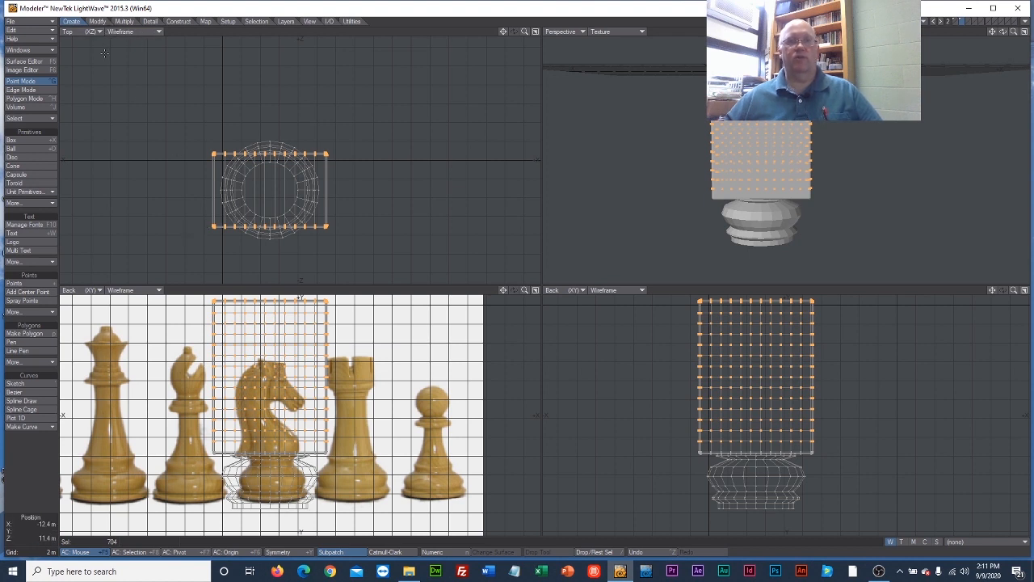
Step: Rotate the selected box points -6° in the back view, then move them up 400 mm in Y
left_click(97, 21)
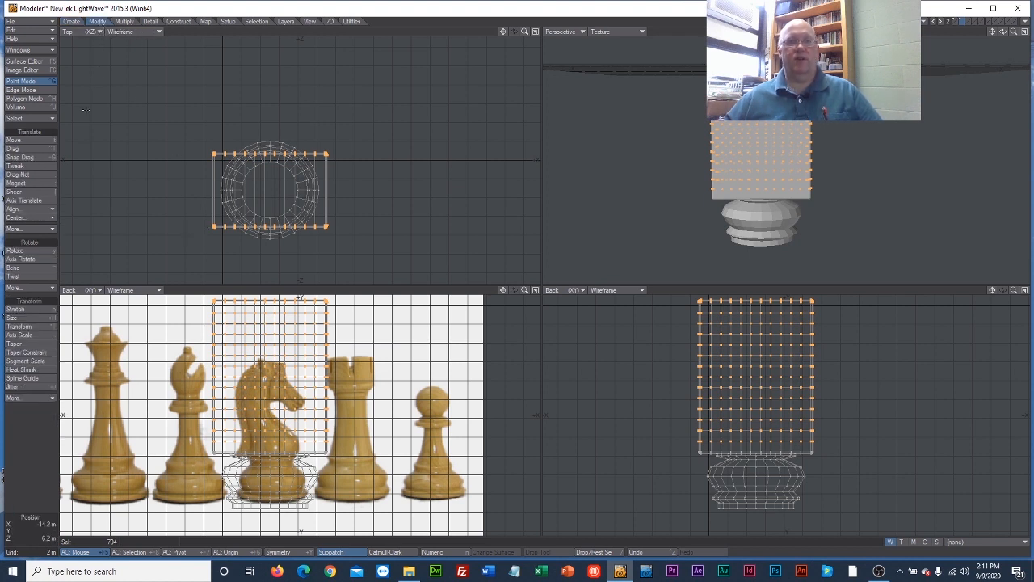
left_click(26, 253)
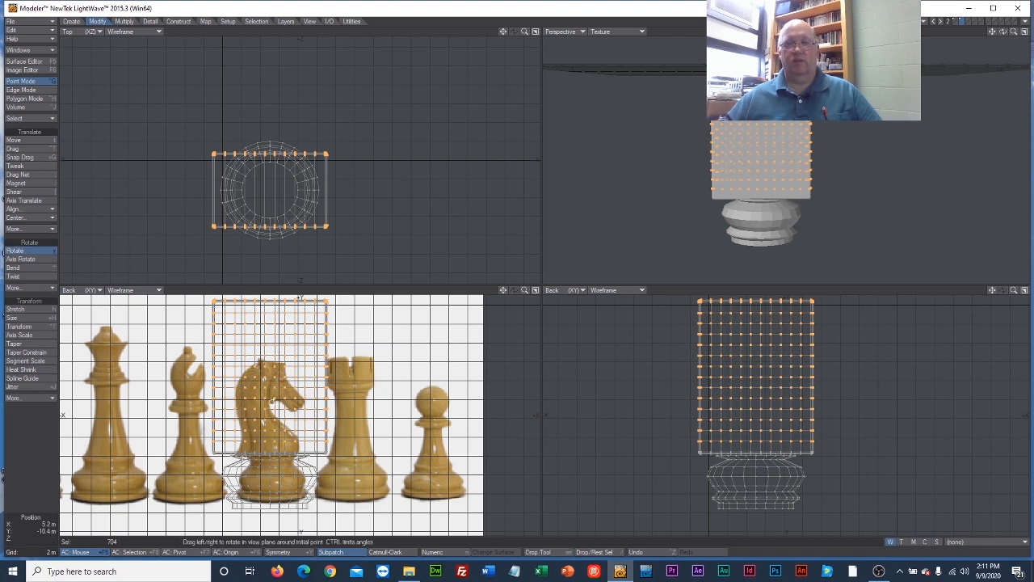
left_click_drag(267, 390, 270, 389)
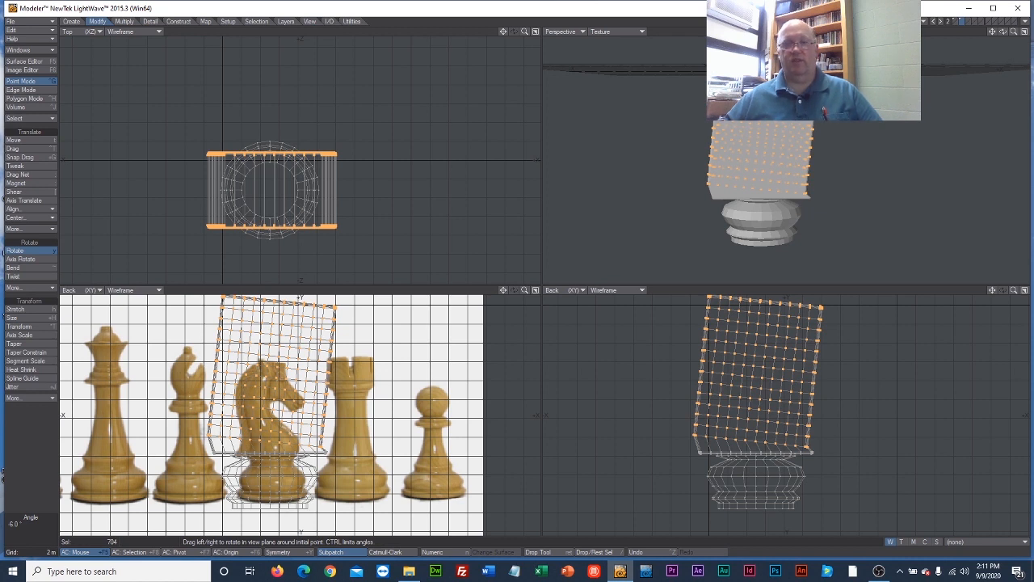
left_click_drag(271, 389, 268, 388)
left_click(23, 140)
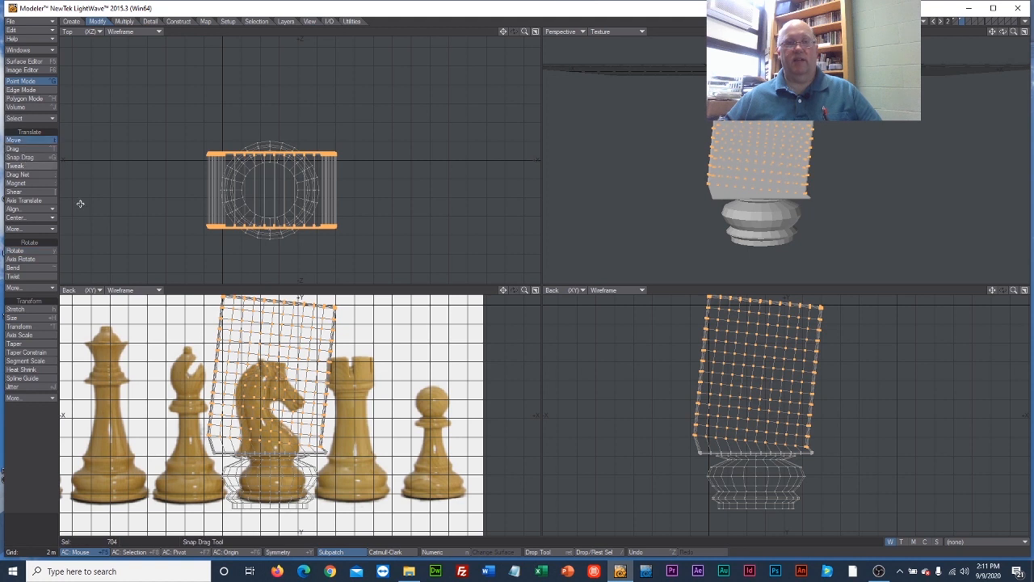
left_click(248, 358)
left_click_drag(248, 358, 248, 355)
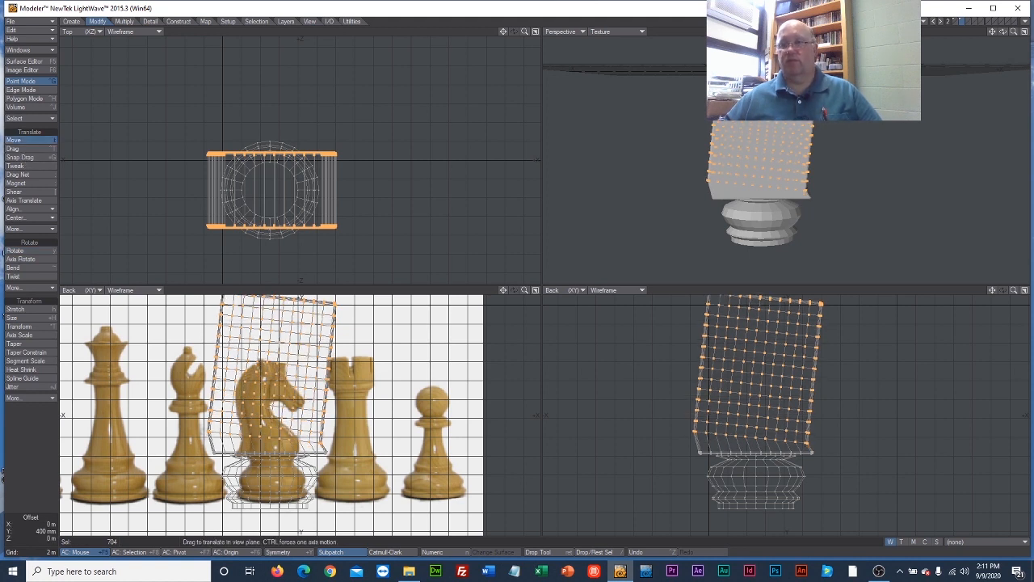
Step: Deselect the lowest selected row, tilt the remaining points counter-clockwise, and shift them toward the horse's back and slightly up
left_click(33, 141)
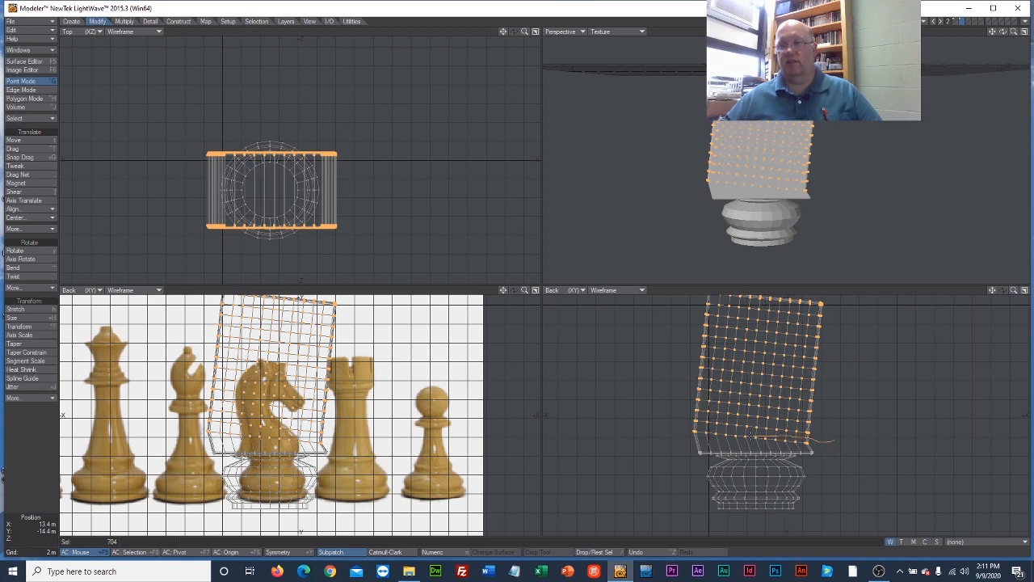
mouse_move(728, 428)
right_mouse_down()
mouse_move(700, 428)
mouse_move(743, 458)
mouse_move(834, 446)
right_mouse_up()
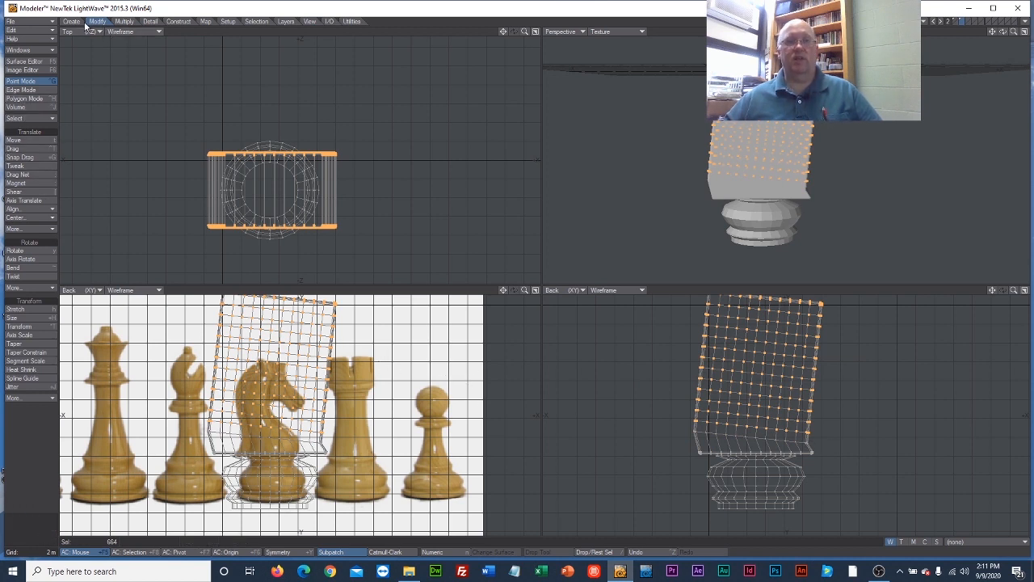
left_click(16, 250)
left_click_drag(266, 327, 280, 327)
key("t")
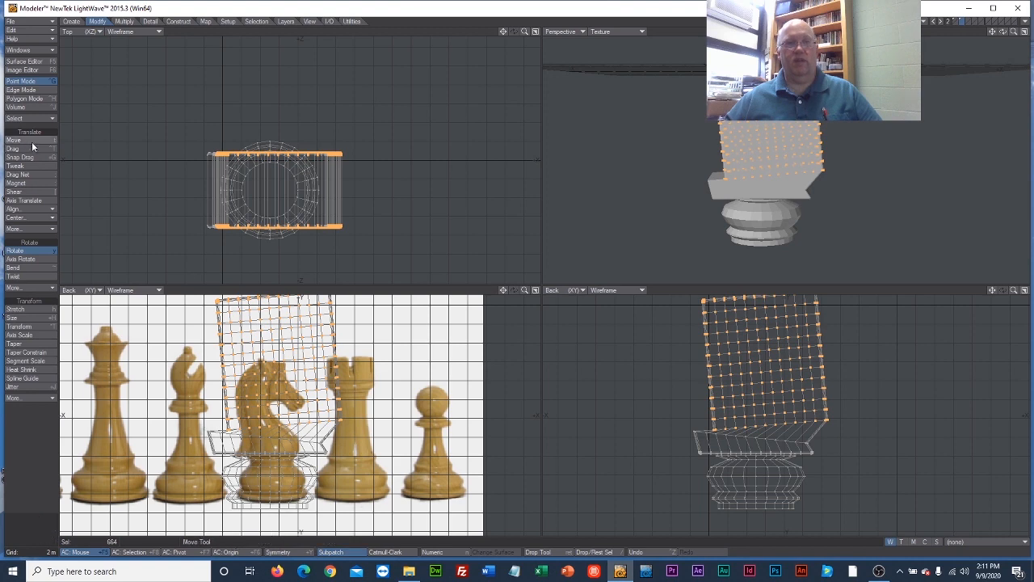
left_click_drag(264, 349, 245, 347)
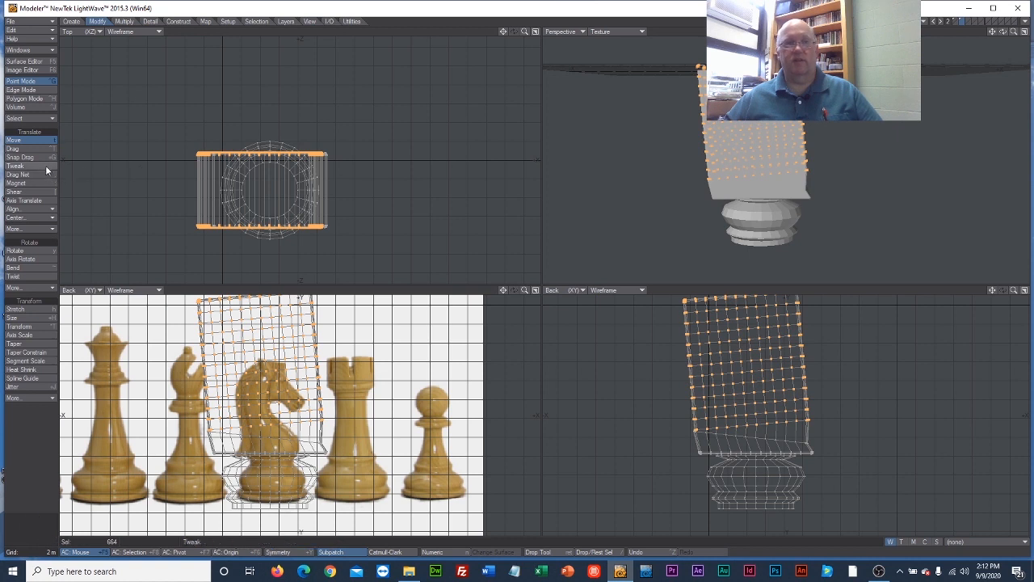
left_click_drag(269, 385, 270, 386)
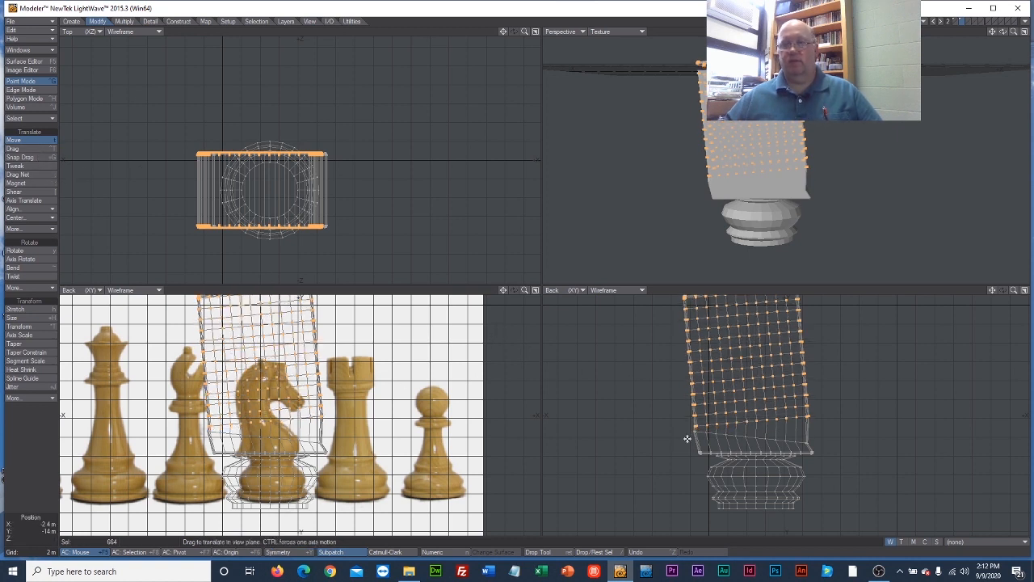
Step: Deselect the next lowest row, rotate the remaining points 12°, and shift them toward the horse's back and slightly up
left_click(18, 141)
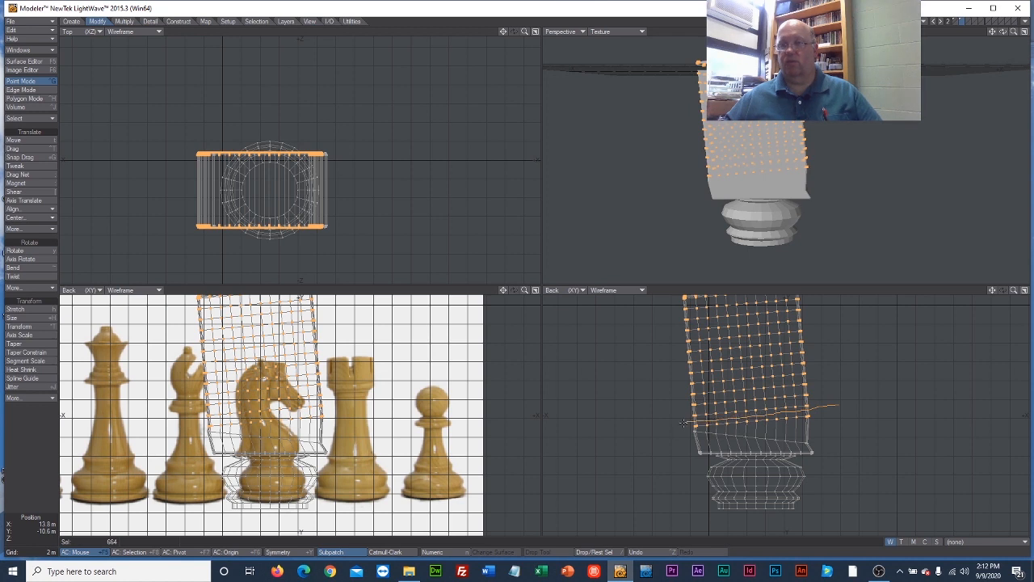
mouse_move(684, 422)
right_mouse_down("ctrl")
mouse_move(775, 450)
mouse_move(848, 400)
right_mouse_up("ctrl")
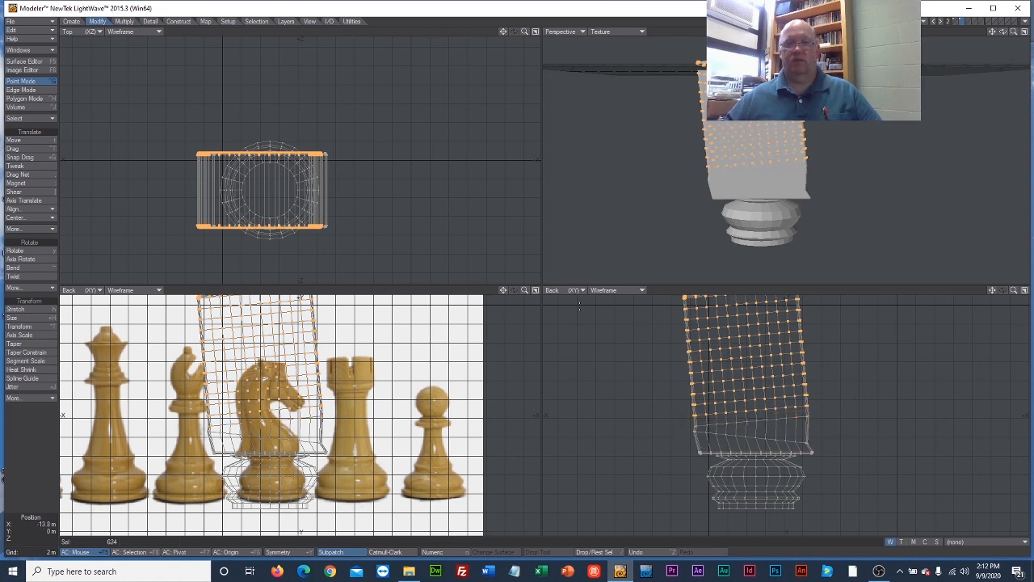
left_click(16, 251)
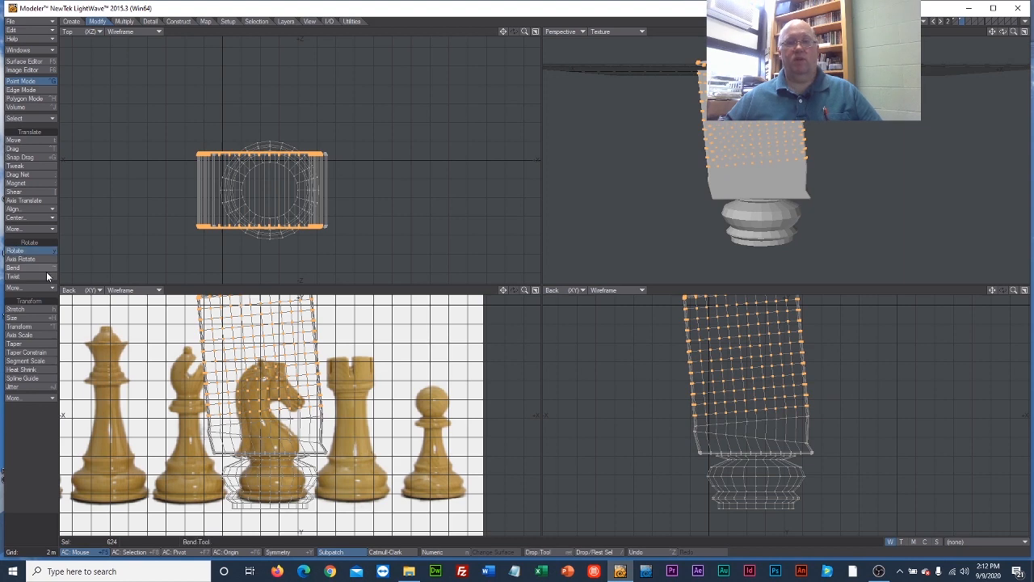
left_click_drag(268, 351, 235, 353)
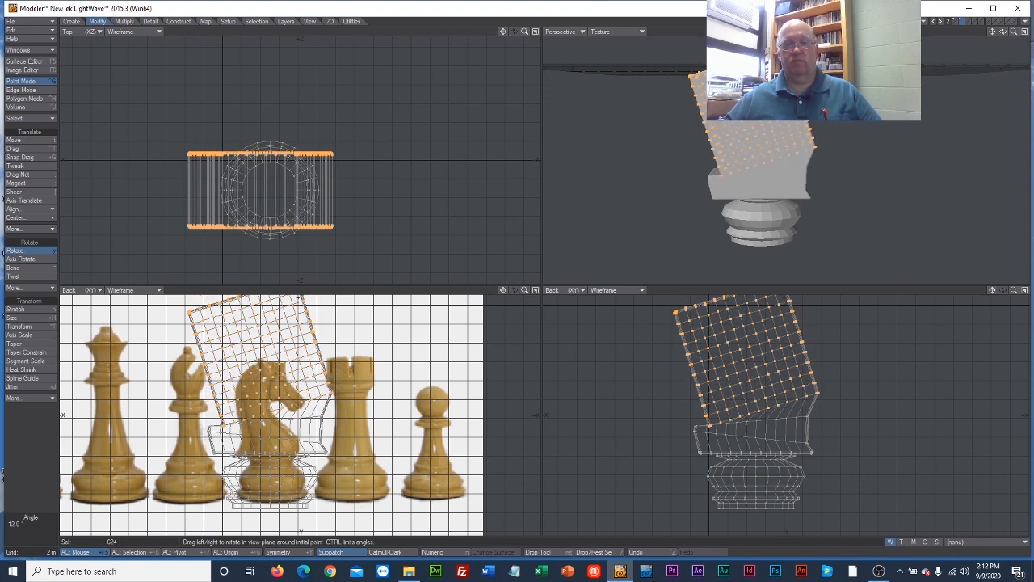
left_click(36, 140)
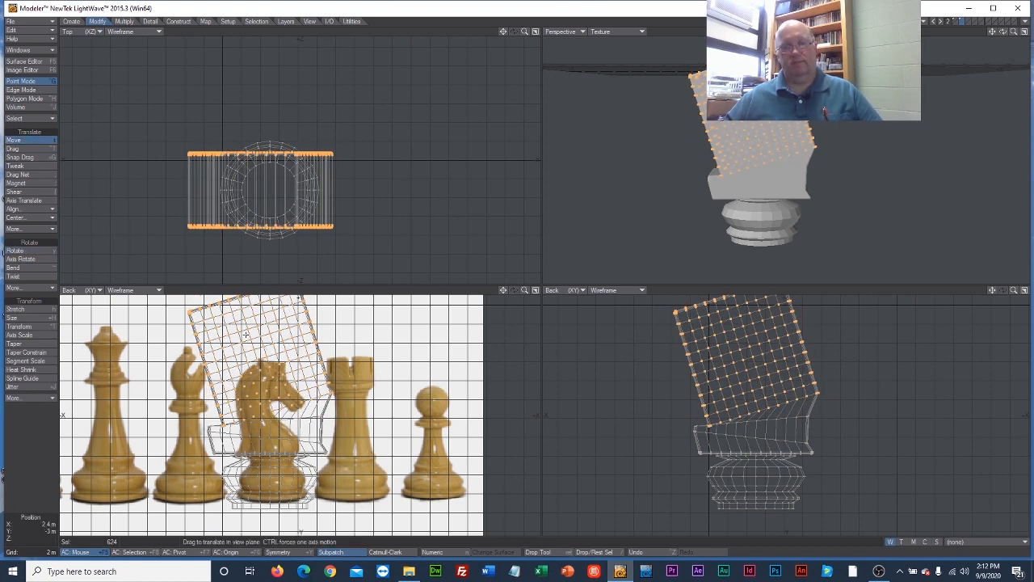
left_click_drag(138, 245, 108, 244)
left_click_drag(211, 355, 213, 353)
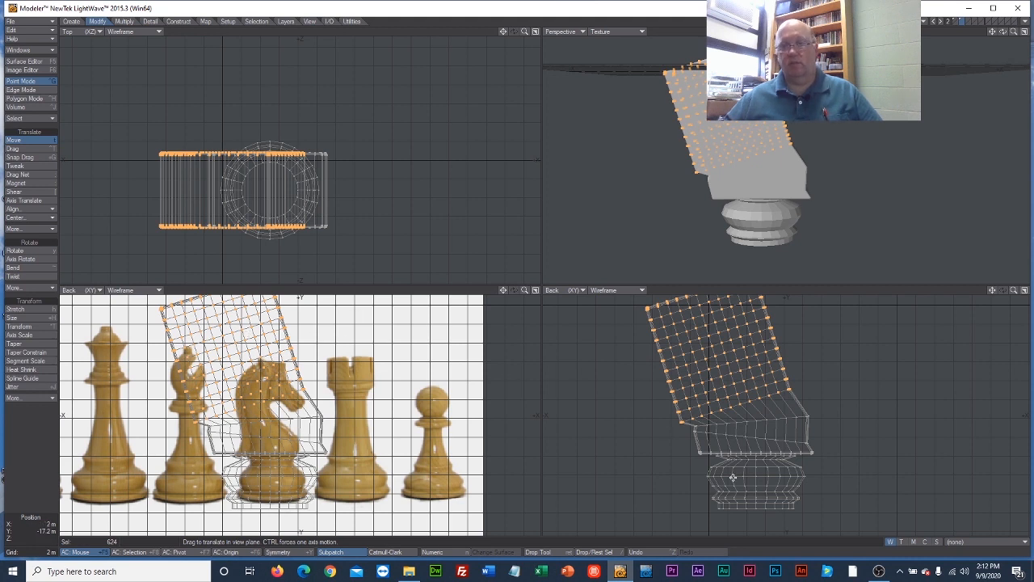
Step: Deselect the lowest selected row, rotate the remaining points counter-clockwise in the back view, and move them toward the horse's back and slightly up
left_click(14, 142)
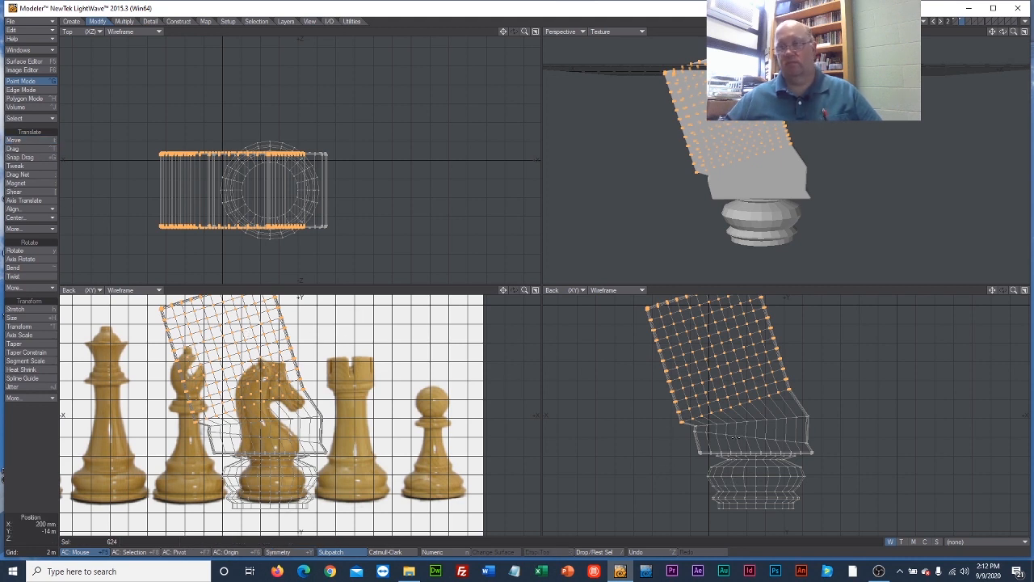
right_click_drag(823, 403, 656, 444)
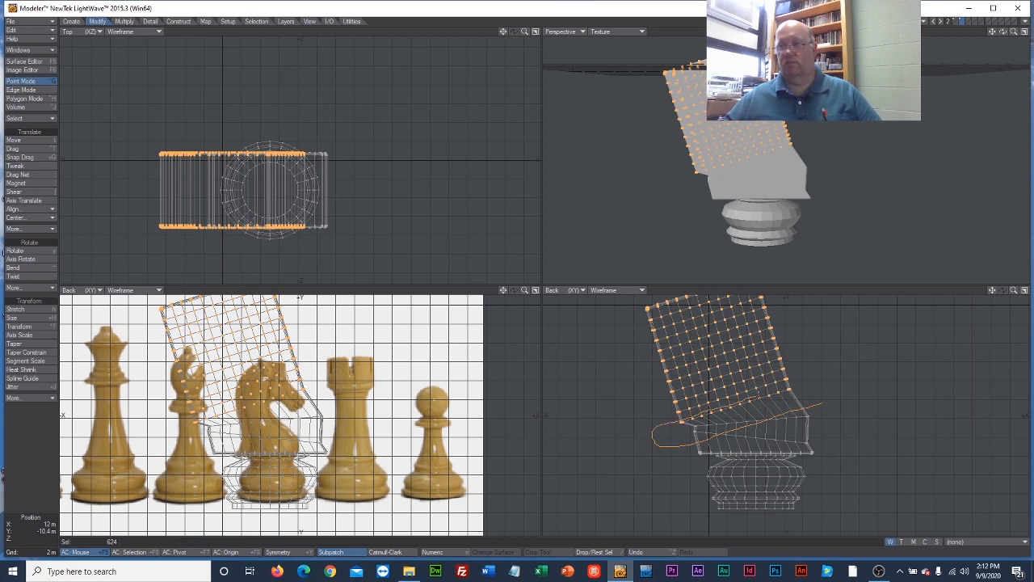
mouse_move(784, 391)
right_mouse_down()
mouse_move(808, 413)
mouse_move(802, 428)
right_mouse_up()
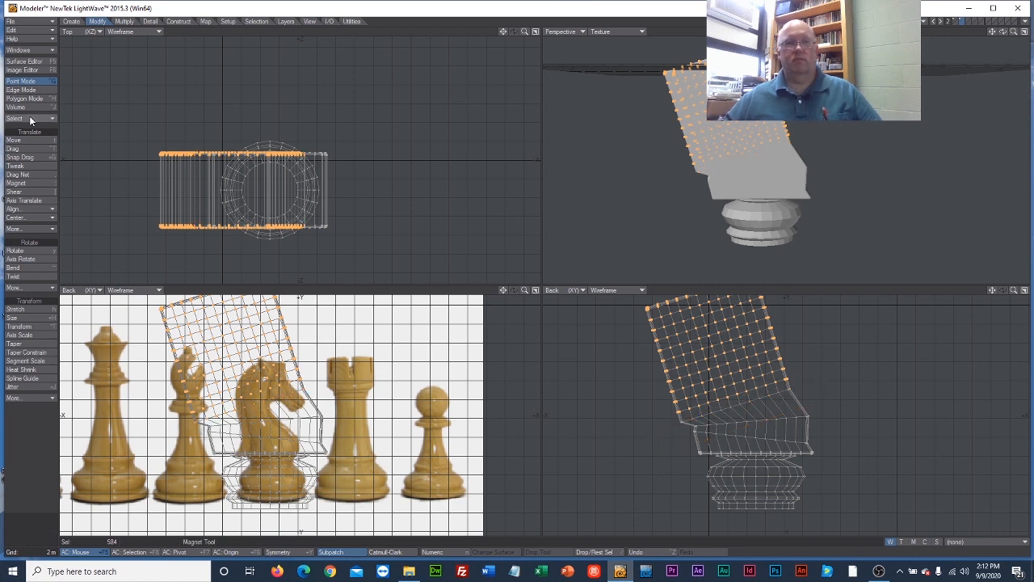
left_click(14, 251)
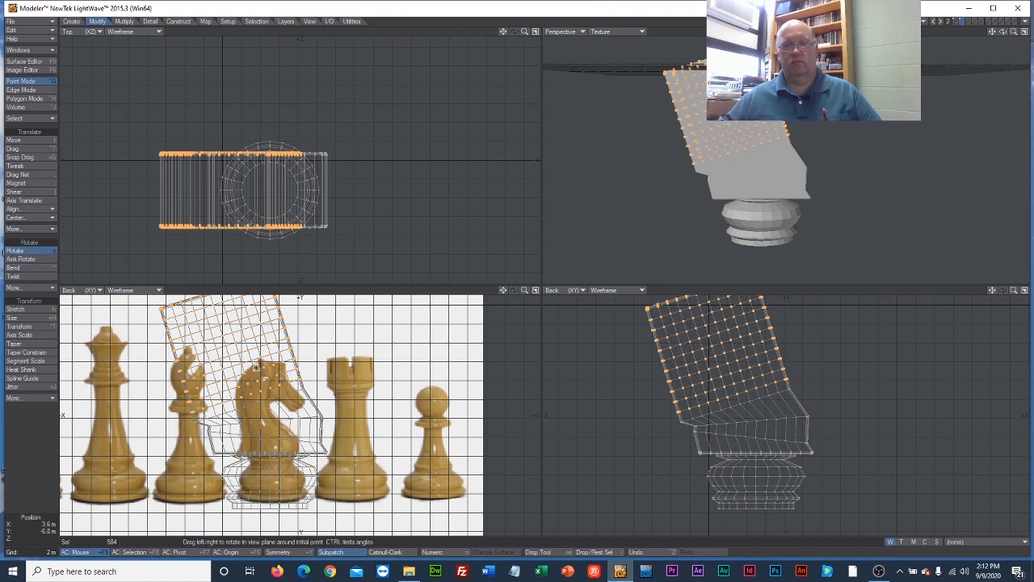
left_click_drag(257, 367, 231, 370)
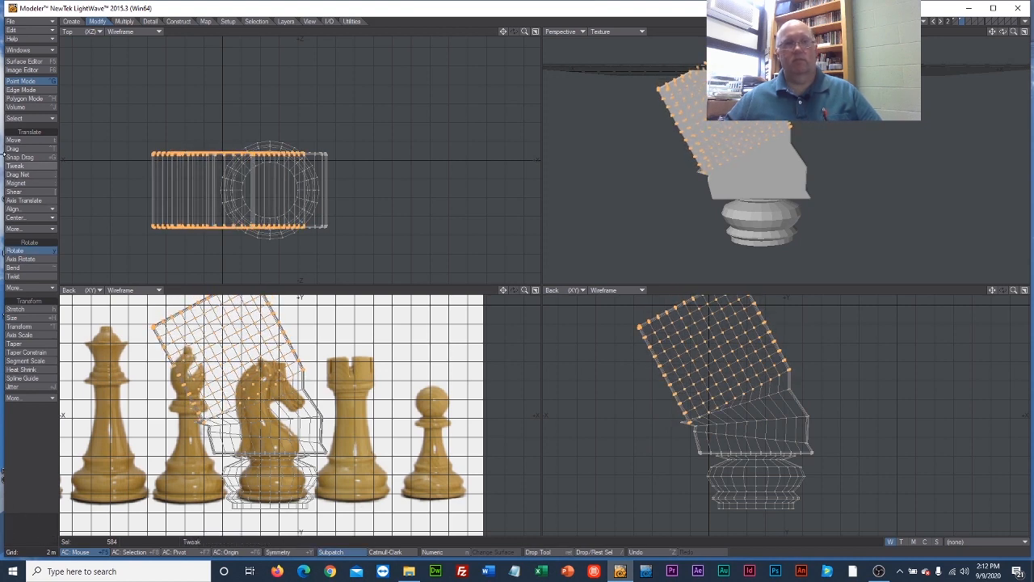
left_click(16, 140)
left_click_drag(242, 355, 227, 349)
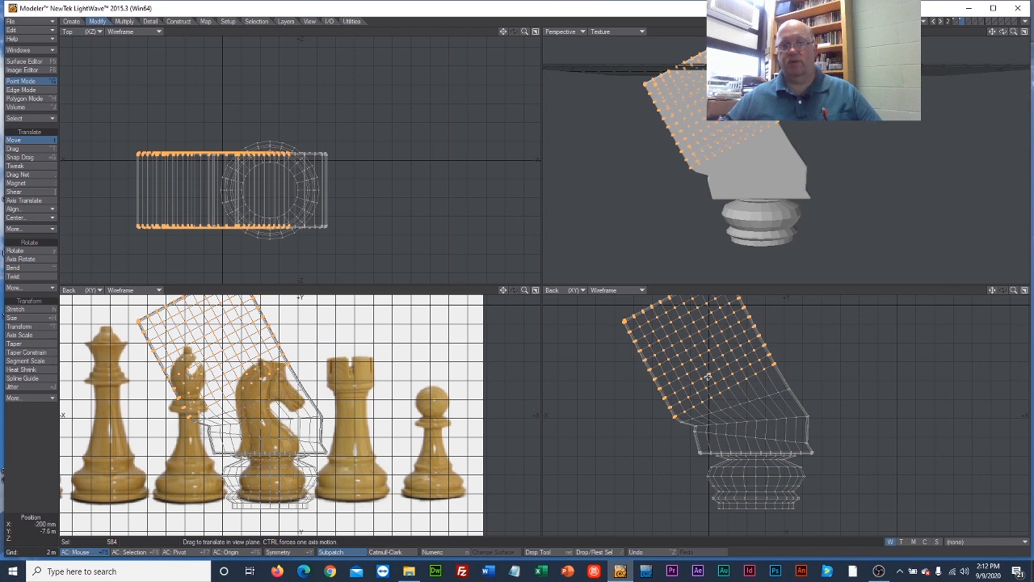
key("space")
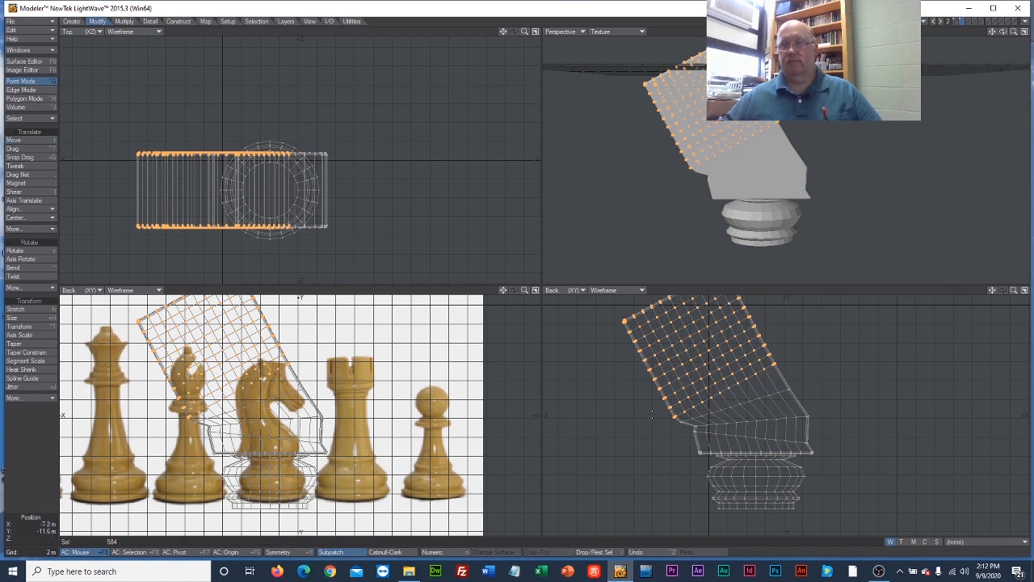
Step: Deselect the next lowest row, rotate the remaining points clockwise, and move them about 1 m in X and 1.4 m in Y
mouse_move(675, 428)
right_mouse_down()
mouse_move(776, 404)
mouse_move(793, 355)
right_mouse_up()
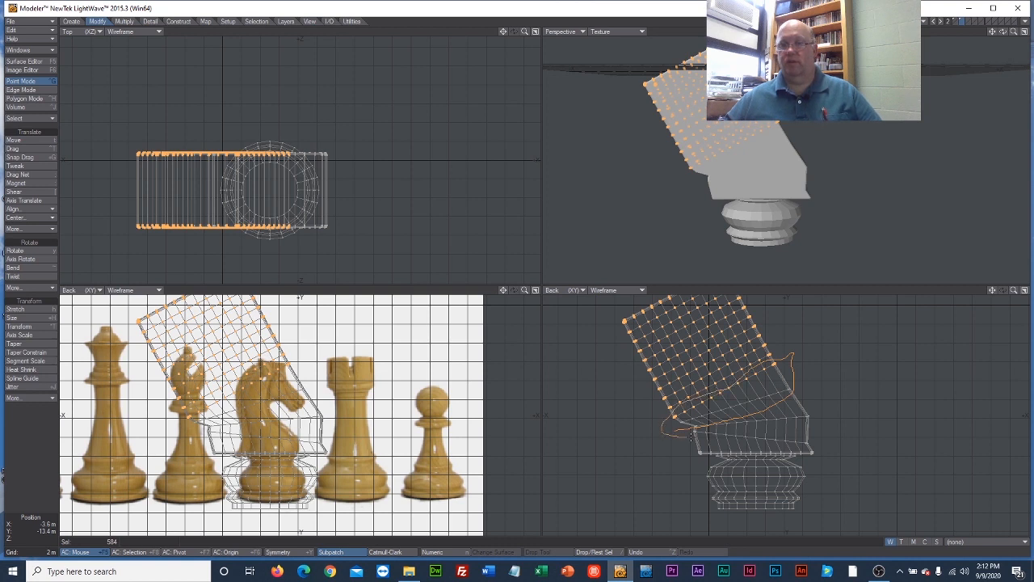
right_click_drag(694, 438, 695, 442)
left_click(22, 252)
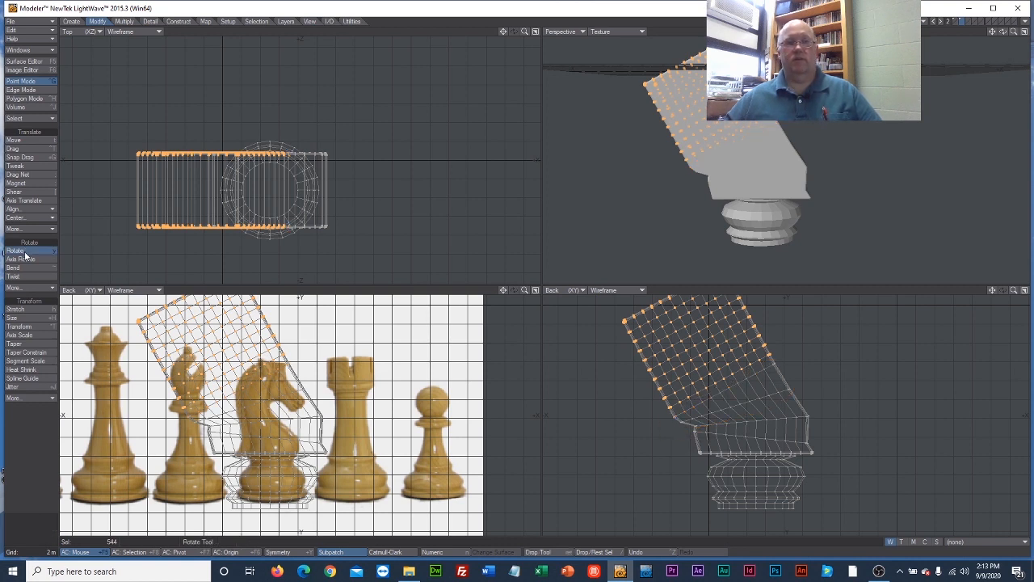
left_click_drag(239, 342, 207, 342)
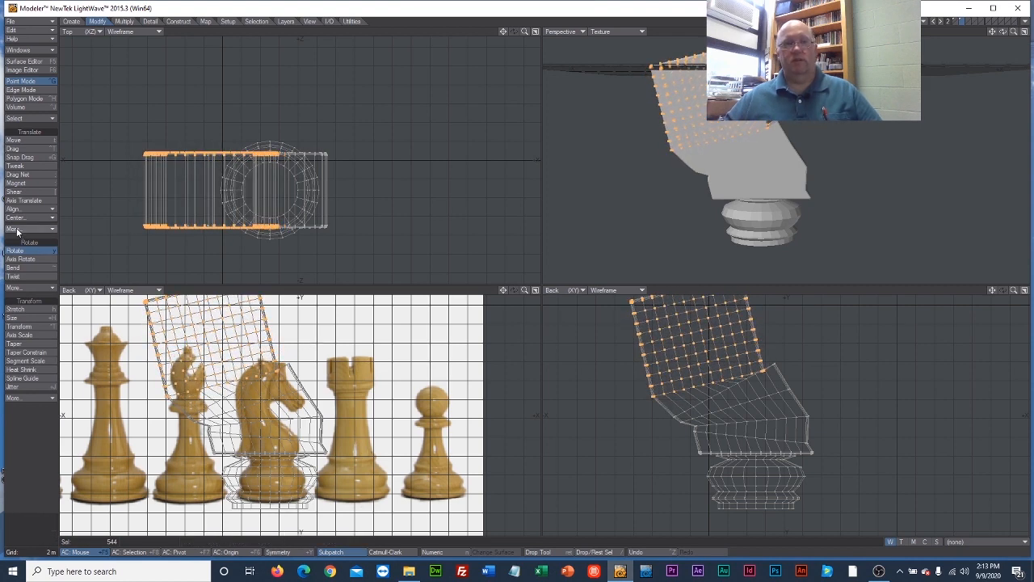
left_click(14, 139)
left_click_drag(185, 324, 199, 304)
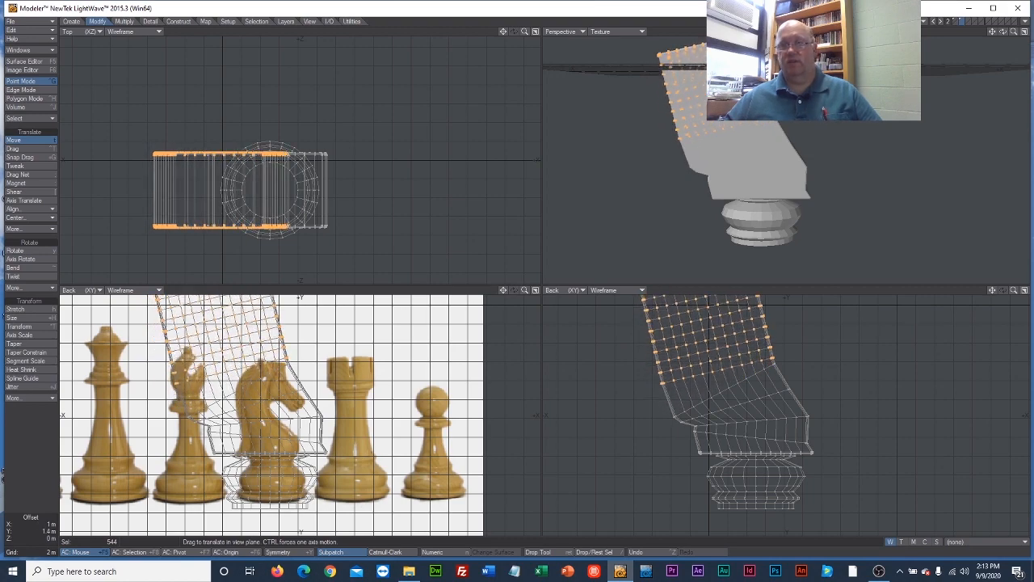
left_click(525, 289)
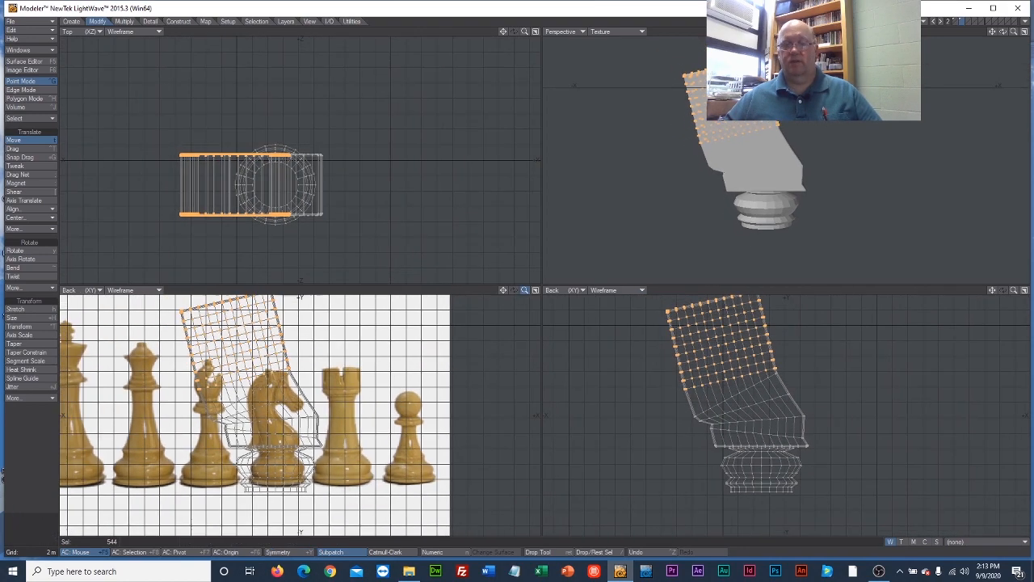
left_click(525, 289)
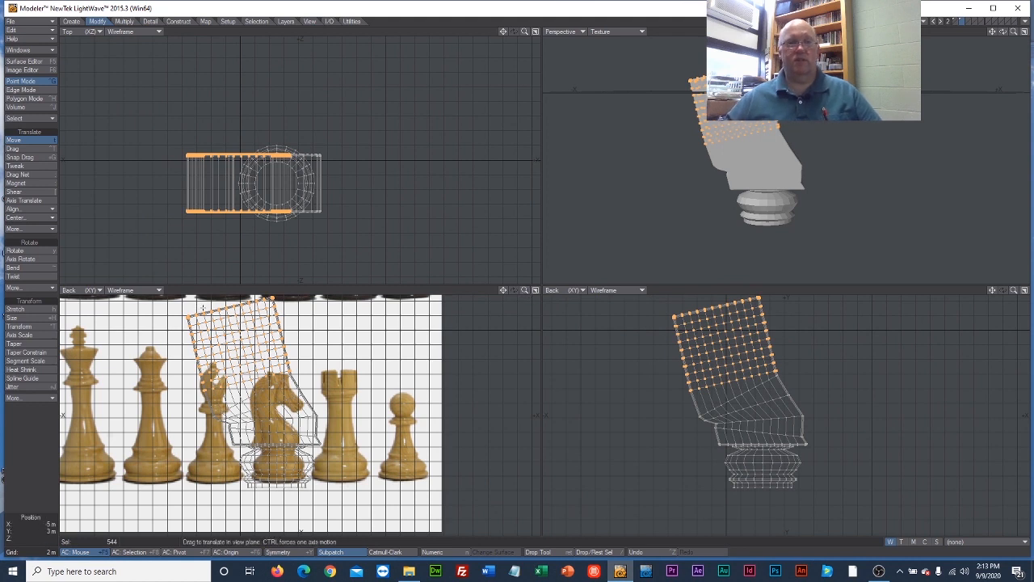
left_click(18, 142)
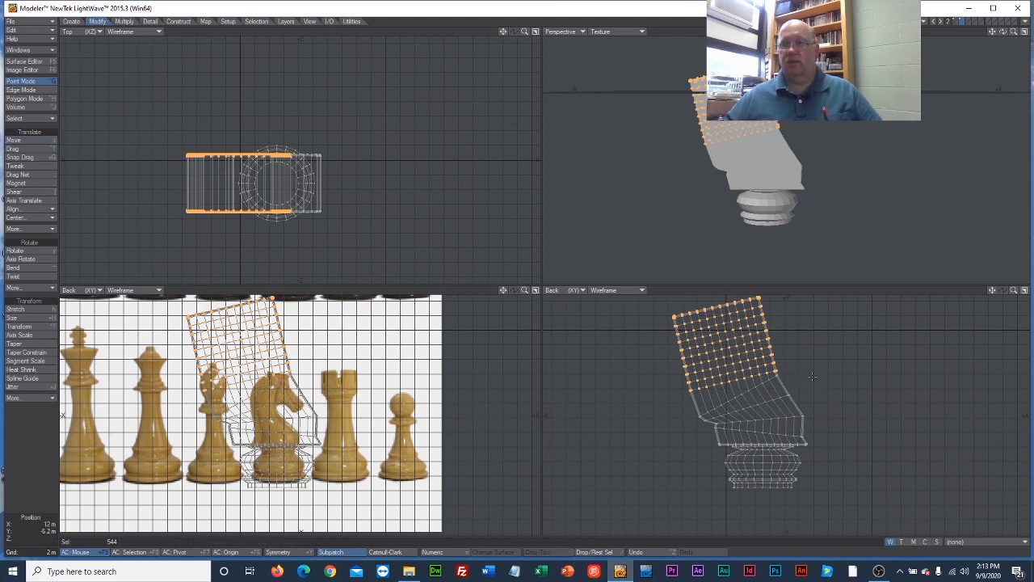
Step: Deselect the next lowest row, rotate the remaining points clockwise until their grid stands upright, and shift them up above the bent rows
mouse_move(812, 377)
right_mouse_down()
mouse_move(694, 402)
mouse_move(679, 388)
right_mouse_up()
right_click_drag(673, 391, 674, 391)
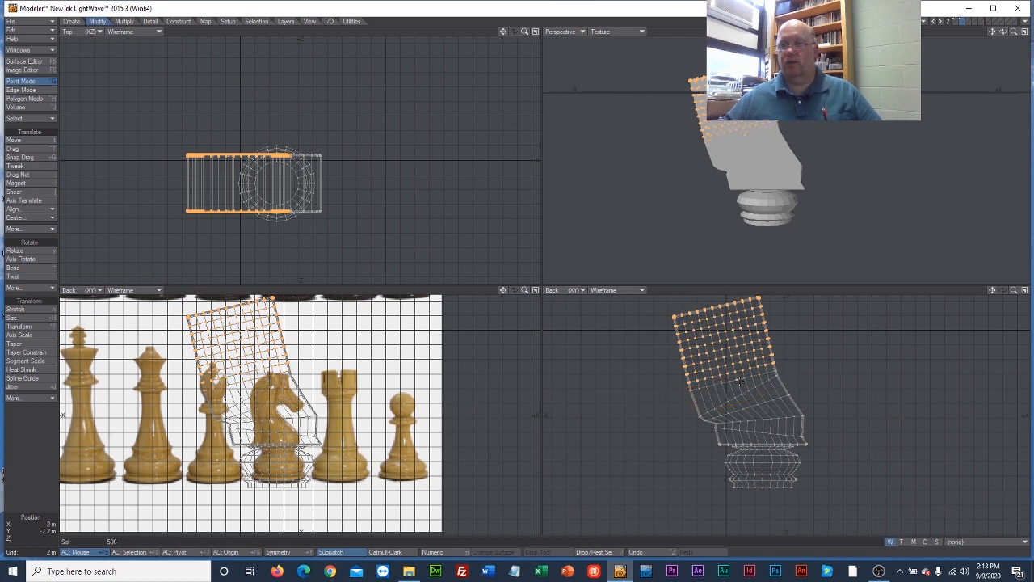
left_click(16, 251)
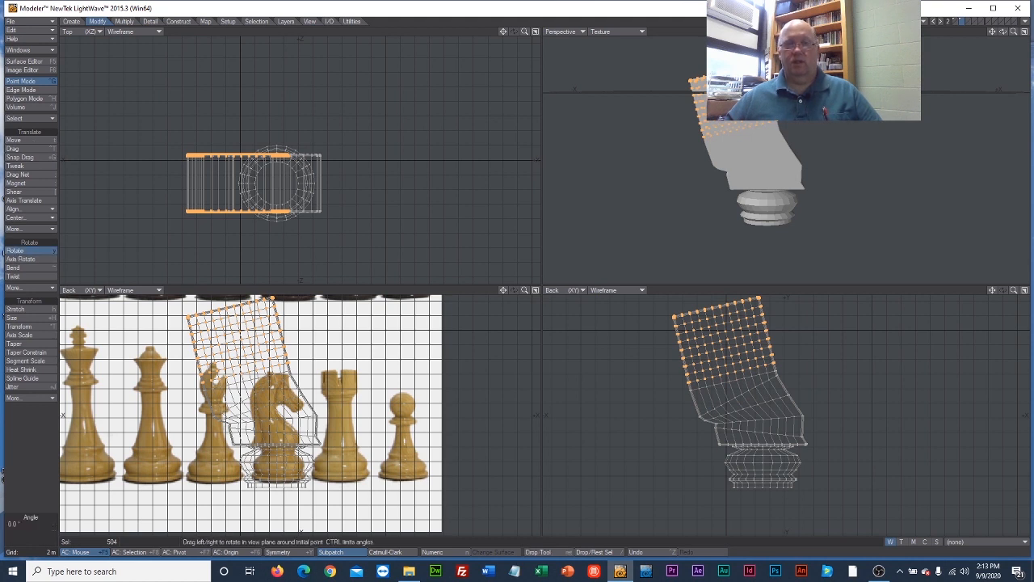
left_click_drag(234, 356, 245, 356)
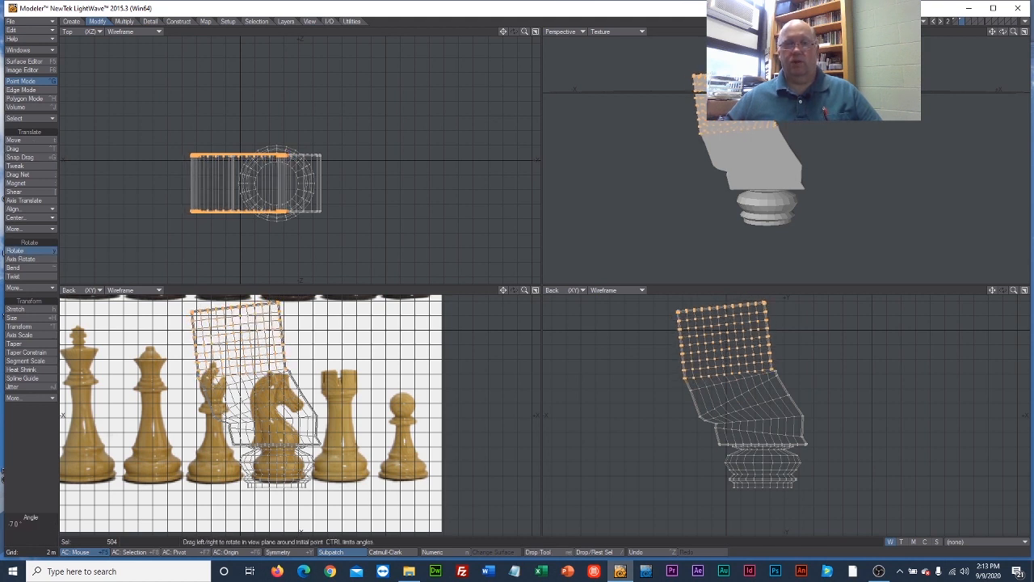
left_click(36, 143)
left_click_drag(258, 341, 247, 330)
left_click(26, 252)
left_click(38, 141)
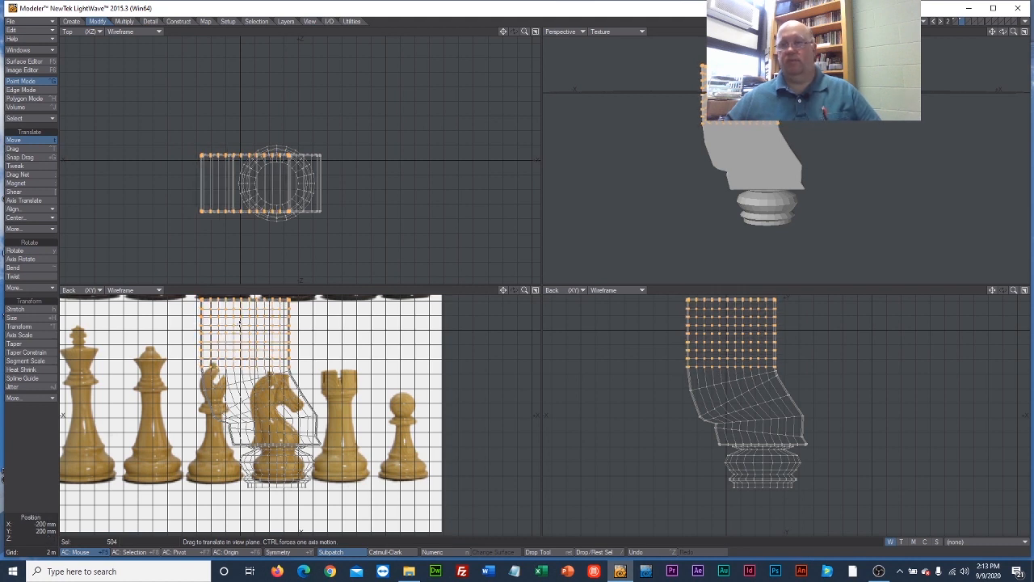
left_click(21, 142)
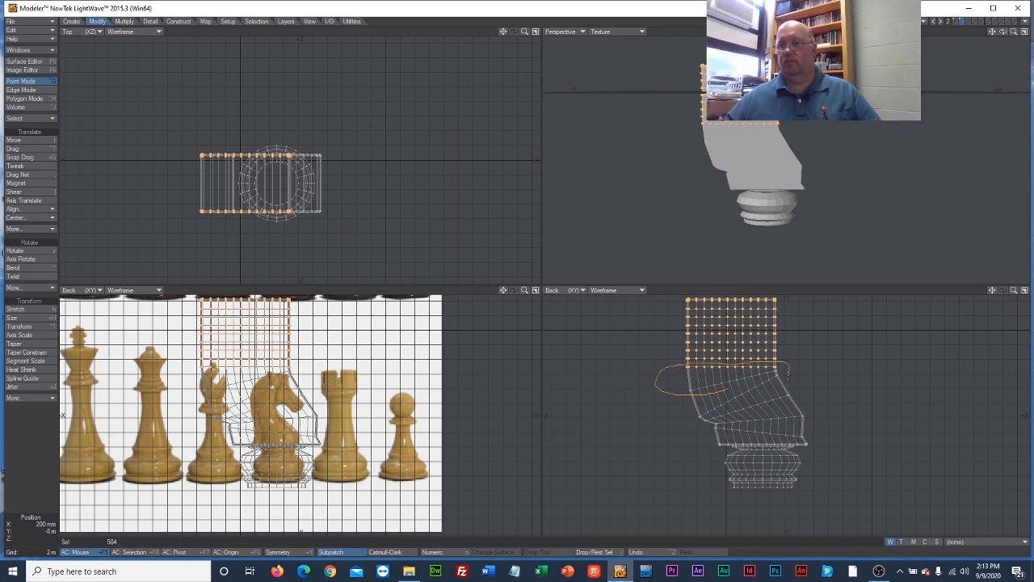
Step: Deselect the lowest row of the upright grid, rotate the remaining points -12°, and move them 1.2 m in X and 2 m in Y
right_click_drag(788, 373, 786, 372)
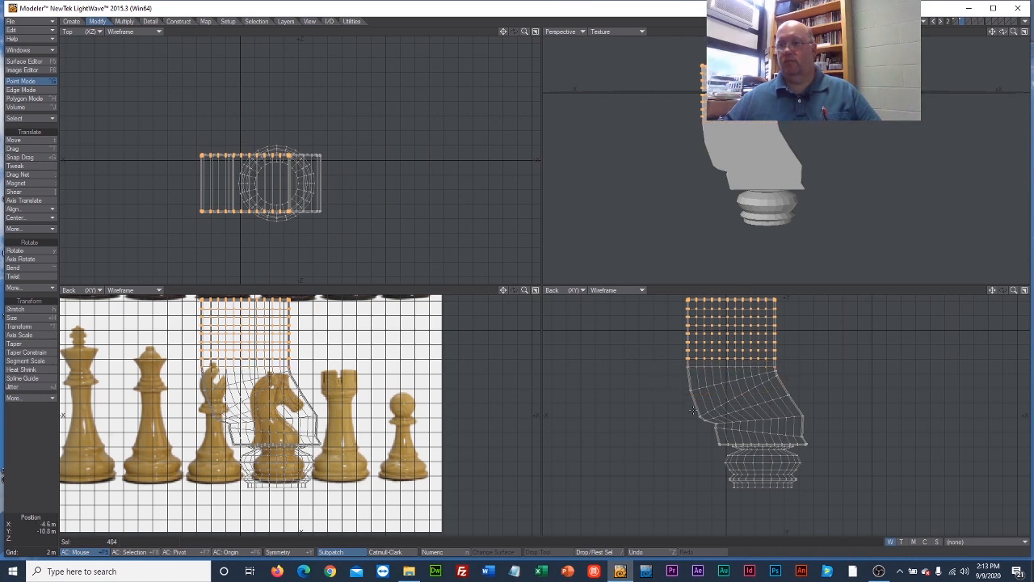
left_click(27, 255)
left_click_drag(705, 323, 718, 324)
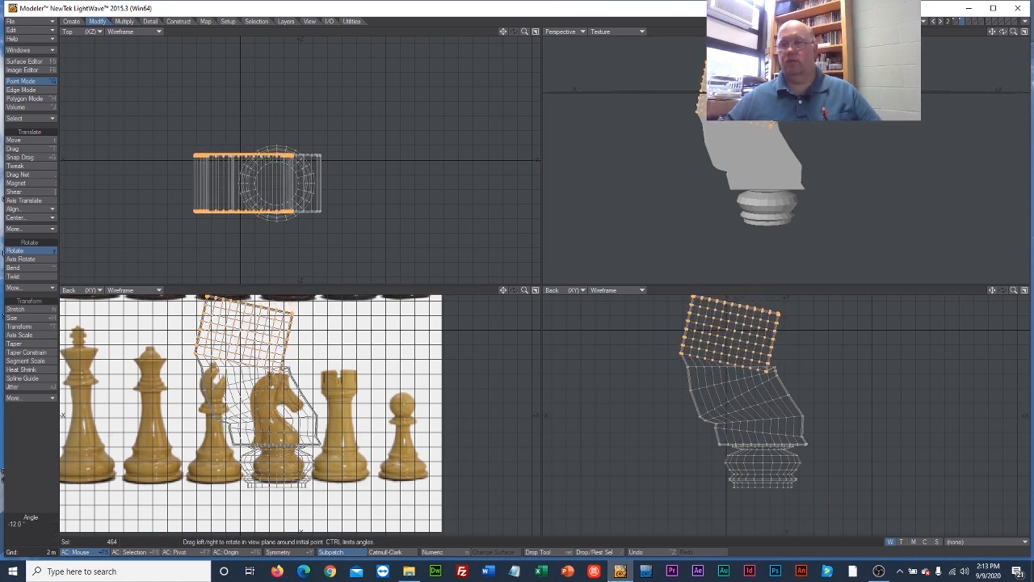
left_click(33, 140)
left_click_drag(709, 359, 720, 352)
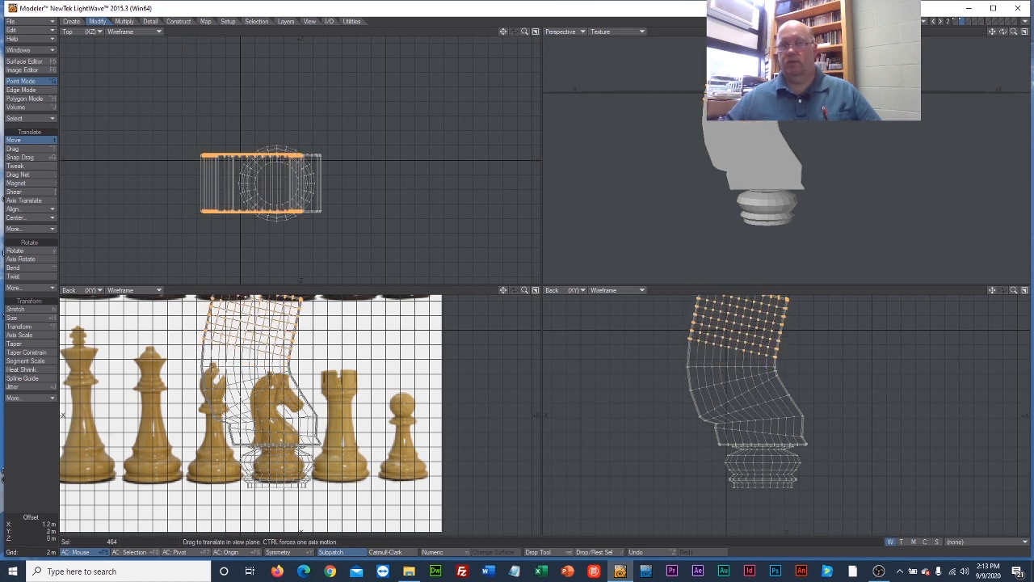
left_click(16, 142)
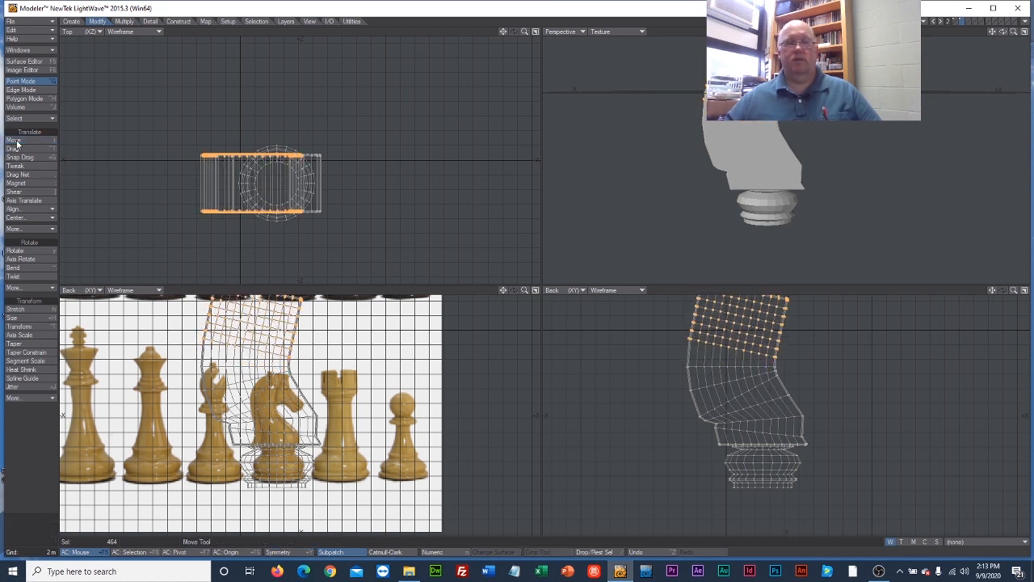
Step: Deselect the next lowest row, rotate the remaining points -22°, and shift them toward the horse's front
mouse_move(812, 395)
right_mouse_down()
mouse_move(673, 377)
mouse_move(661, 332)
right_mouse_up()
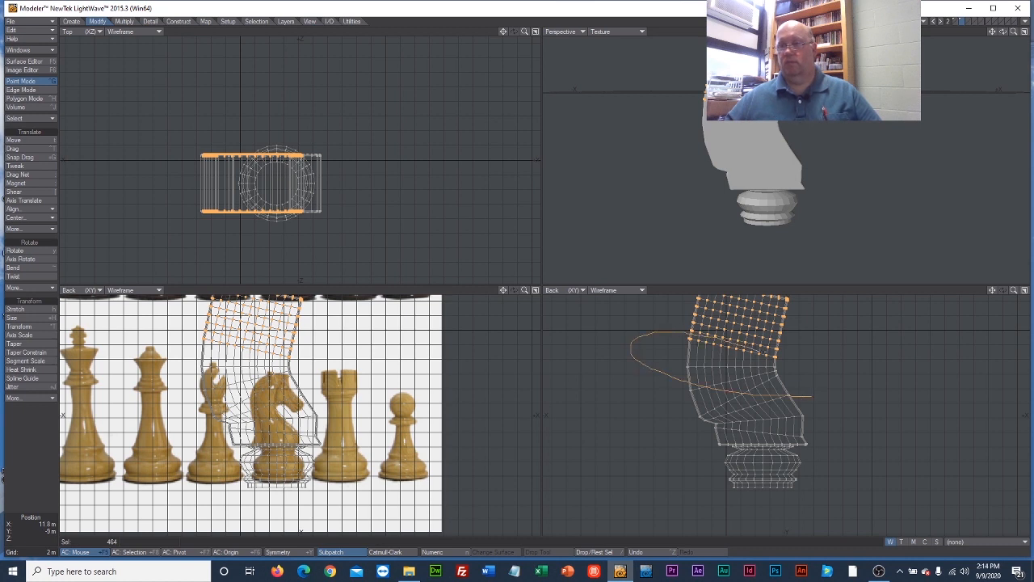
right_click_drag(774, 399, 788, 398)
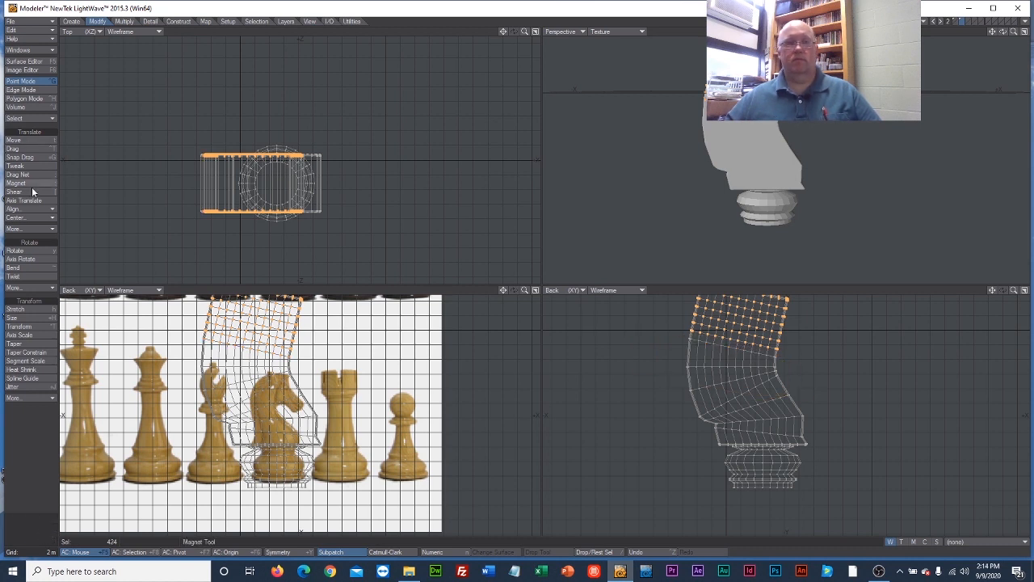
left_click(31, 252)
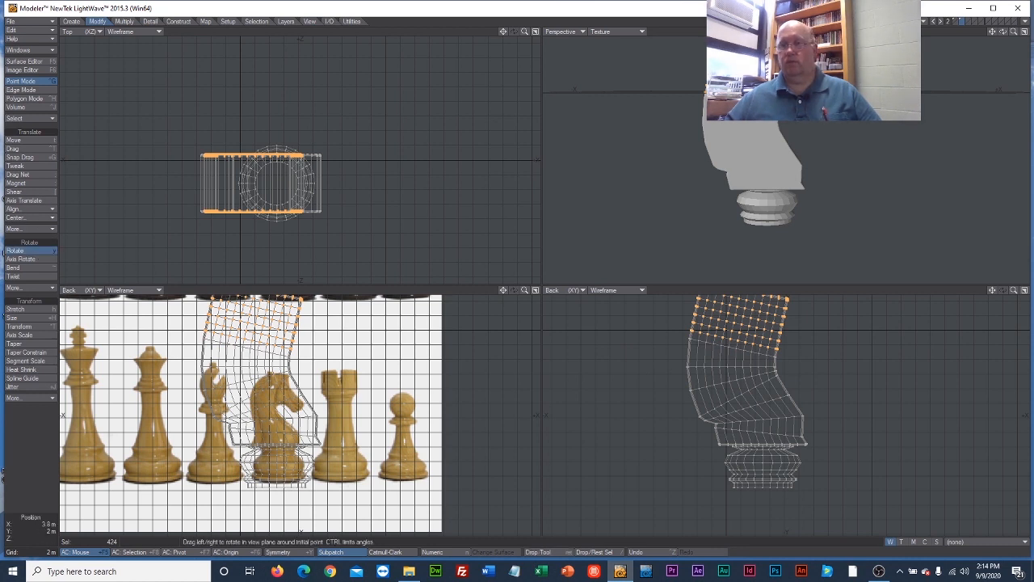
left_click_drag(800, 372, 824, 372)
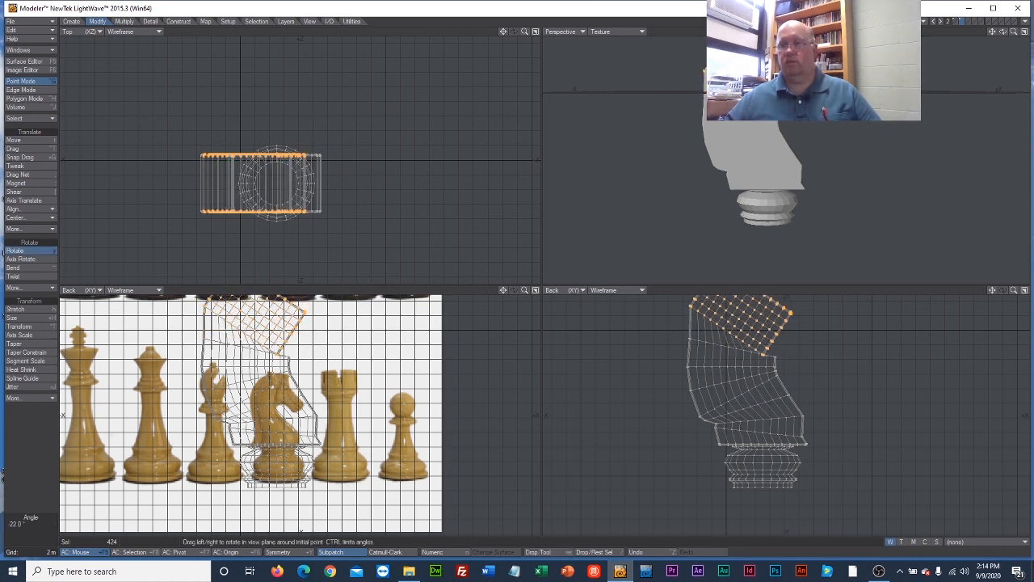
left_click(16, 140)
left_click_drag(719, 333, 735, 332)
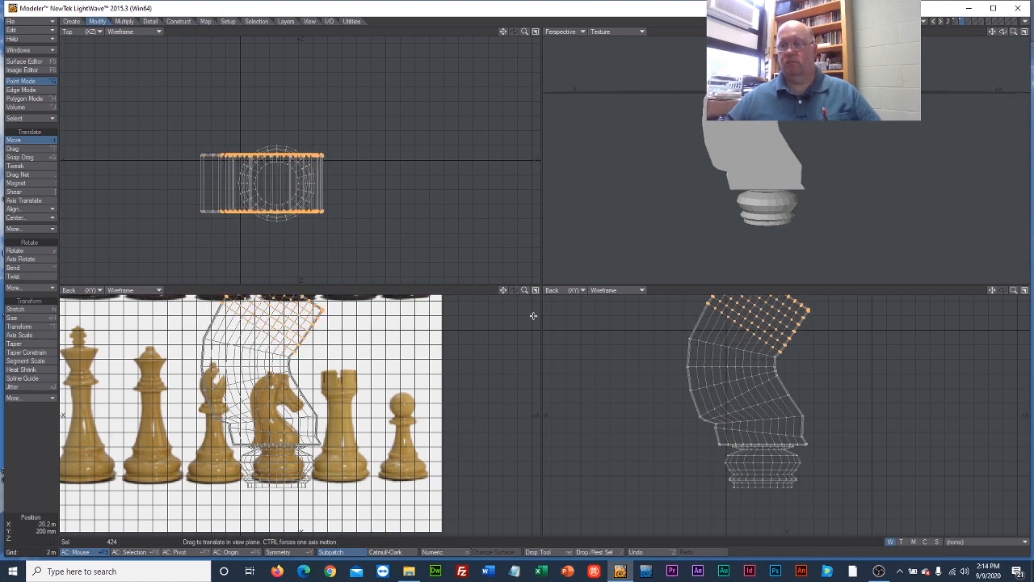
left_click(33, 142)
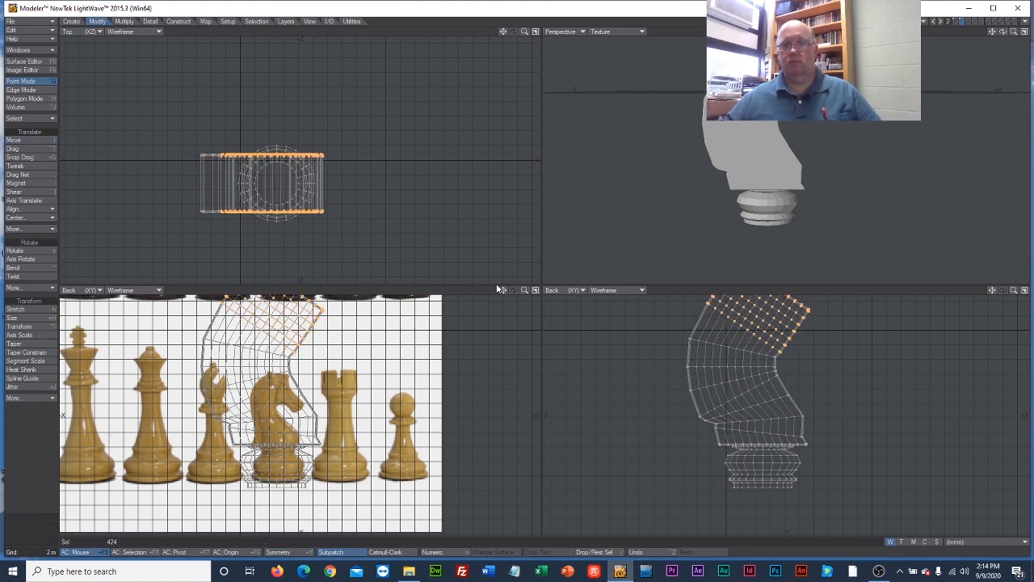
Step: Deselect the next lowest row, rotate the remaining points further clockwise, and shift them toward the horse's front and slightly down
left_click_drag(525, 291, 593, 324)
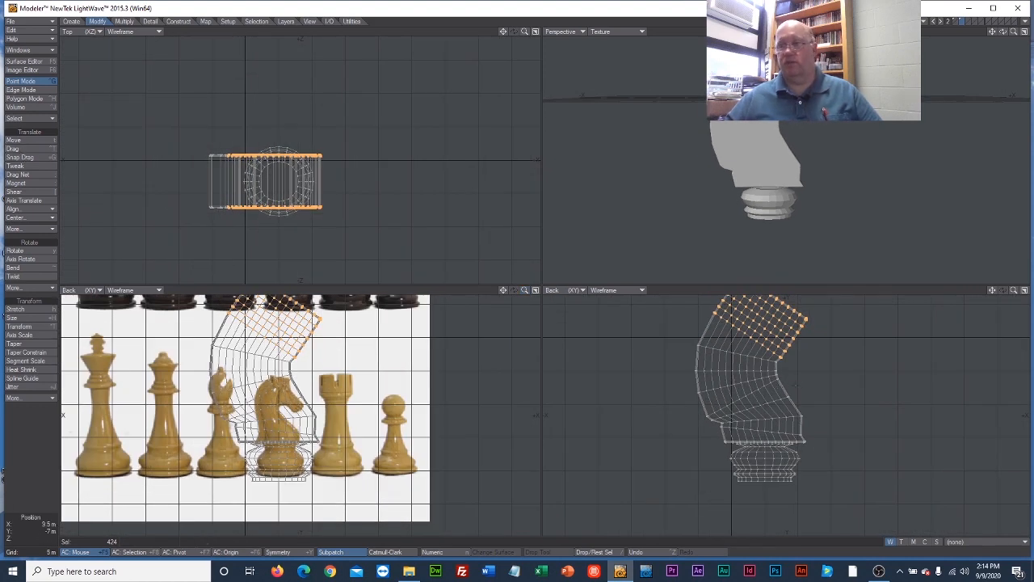
mouse_move(792, 396)
right_mouse_down()
mouse_move(734, 395)
mouse_move(672, 330)
right_mouse_up()
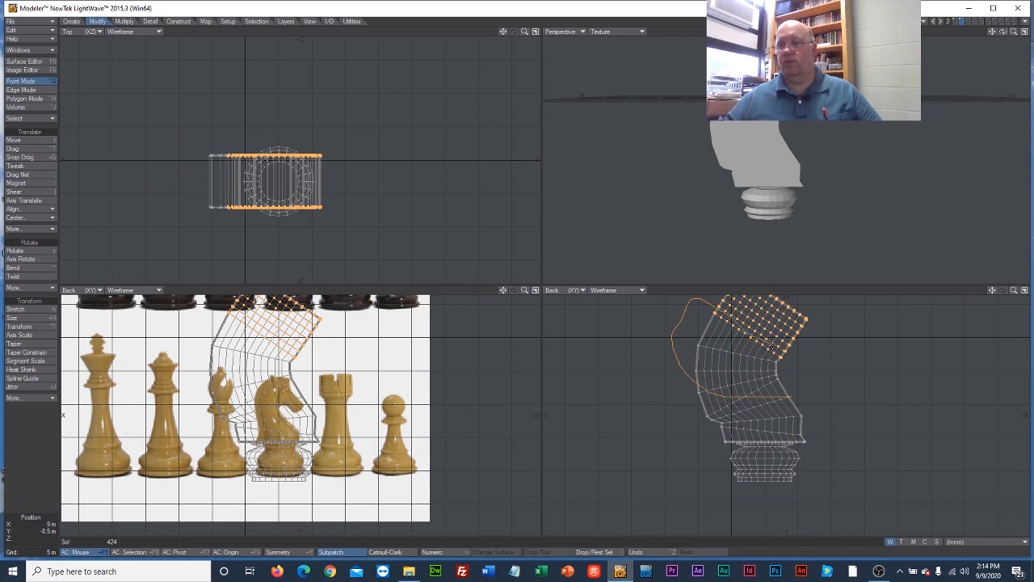
right_click_drag(797, 385, 745, 396)
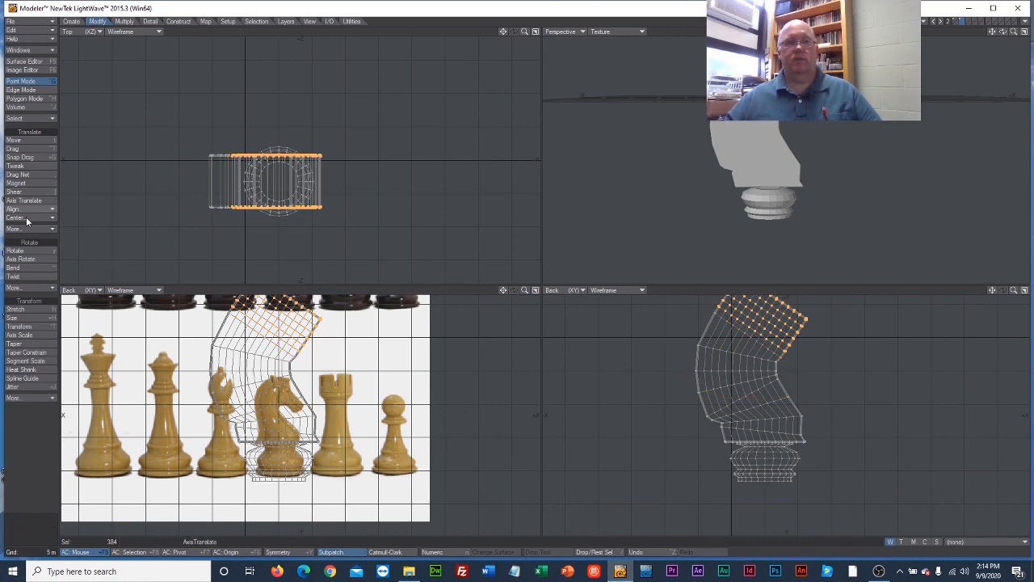
left_click(24, 254)
left_click_drag(782, 309, 770, 311)
left_click(24, 140)
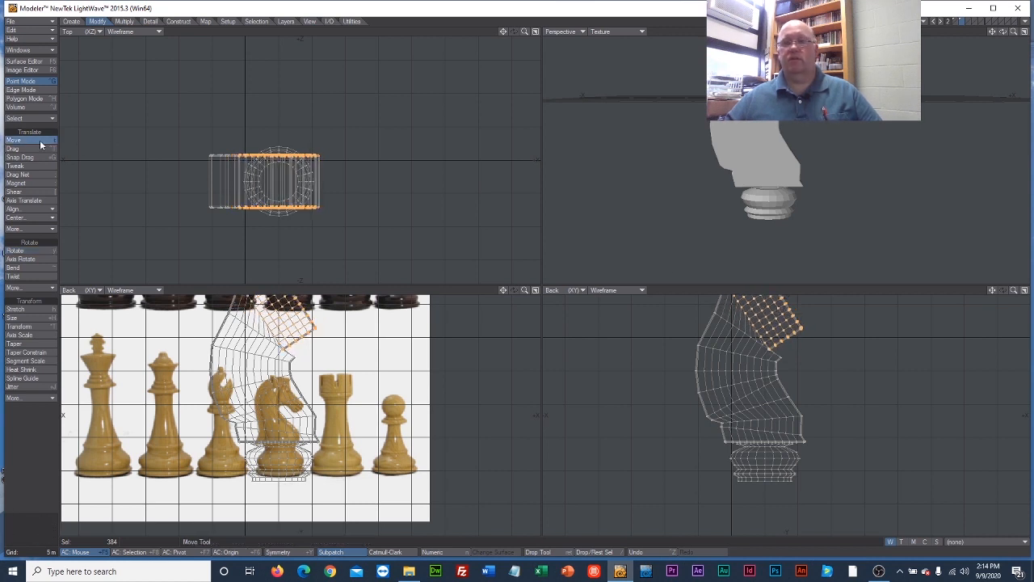
left_click_drag(727, 343, 775, 324)
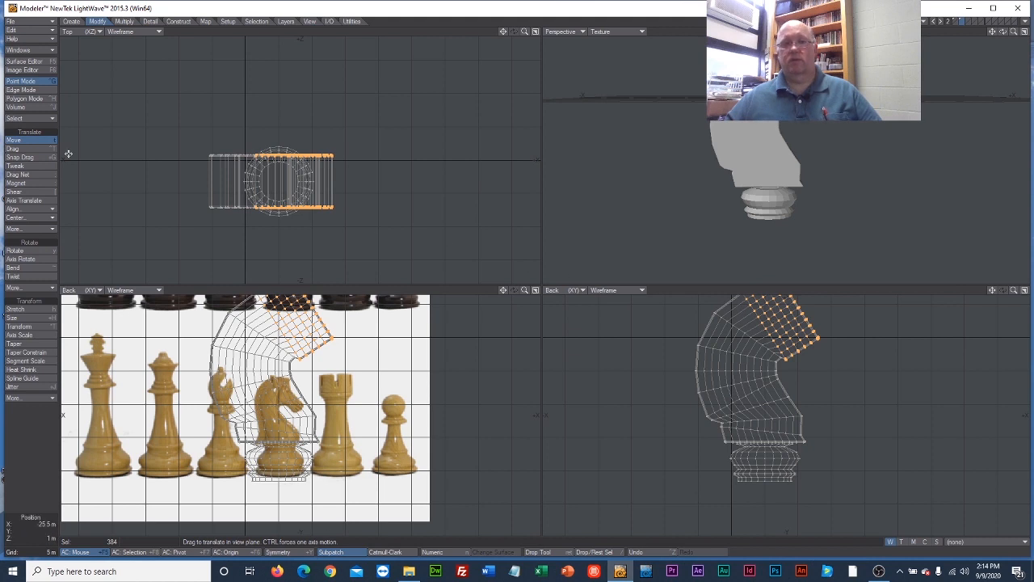
left_click(33, 143)
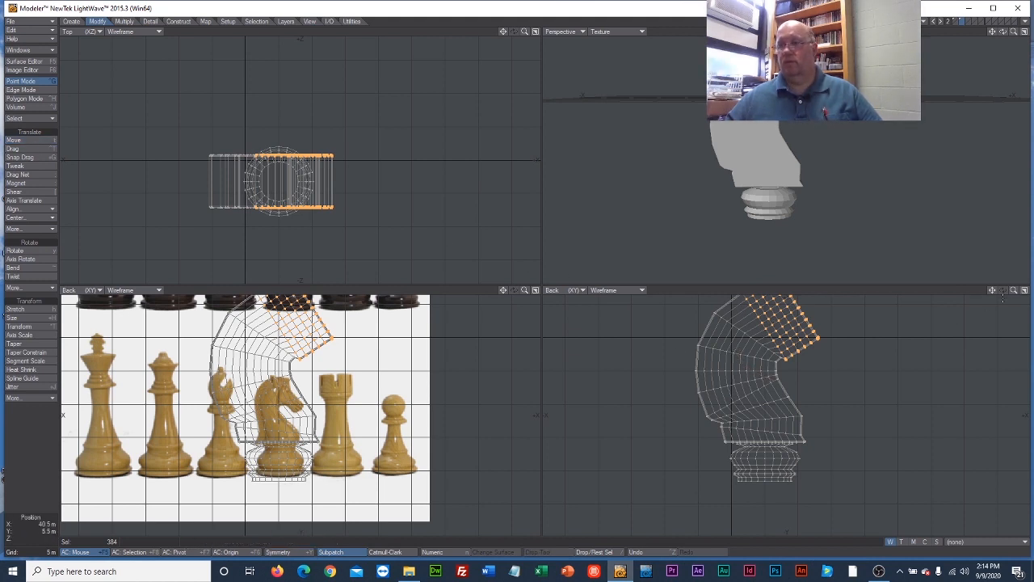
Step: Deselect the next lowest row, rotate the remaining points clockwise, and move them 3.5 m in X and -1.5 m in Y
left_click_drag(1014, 290, 999, 290)
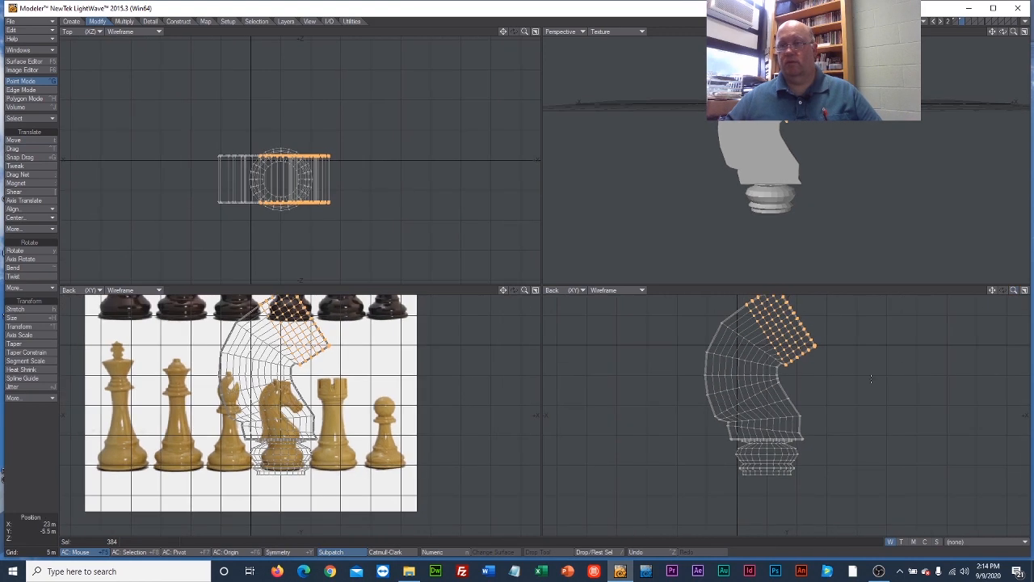
right_click_drag(797, 400, 729, 352)
left_click(14, 250)
left_click_drag(784, 315, 760, 315)
left_click(29, 141)
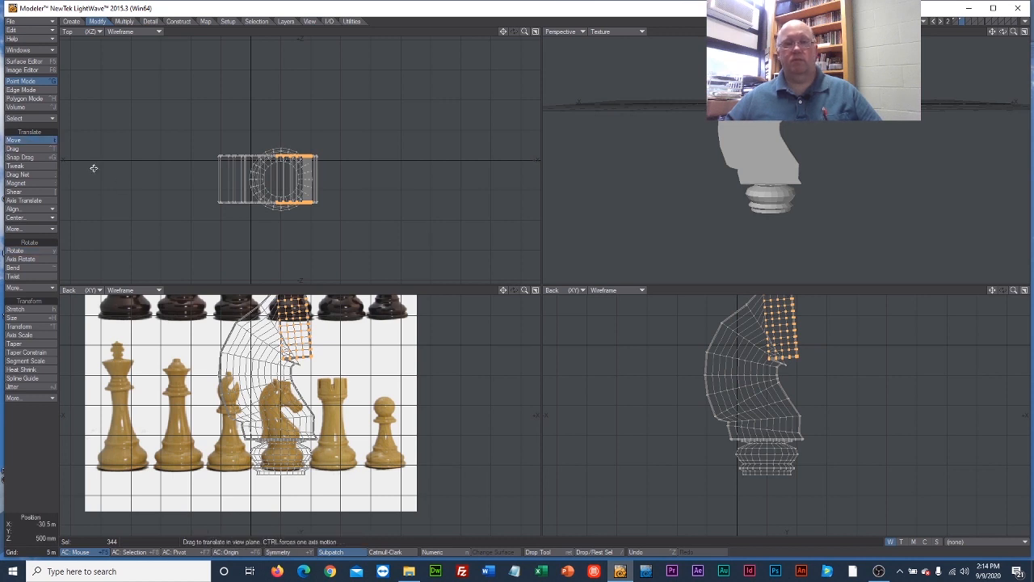
left_click_drag(770, 424, 791, 433)
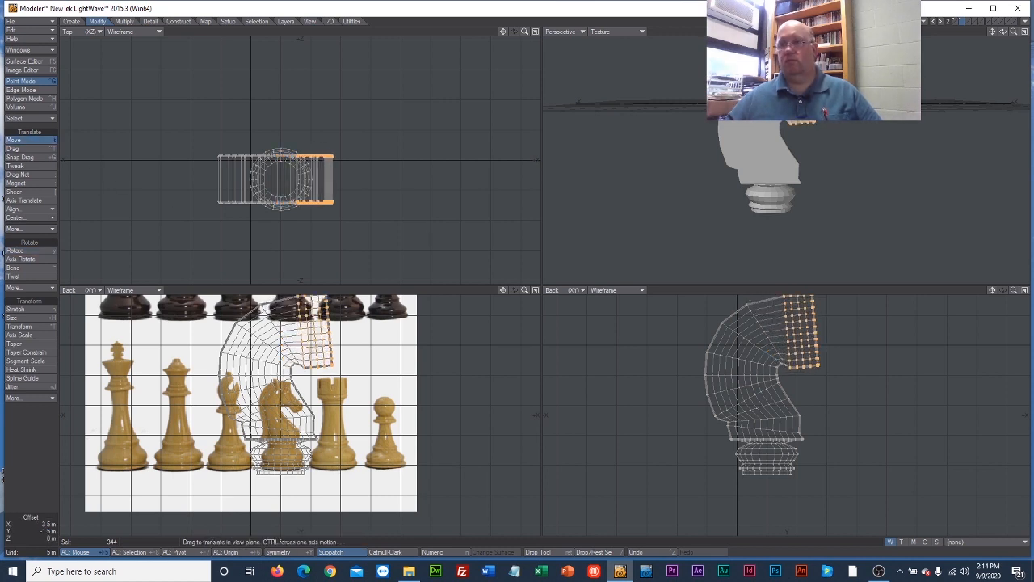
left_click(31, 142)
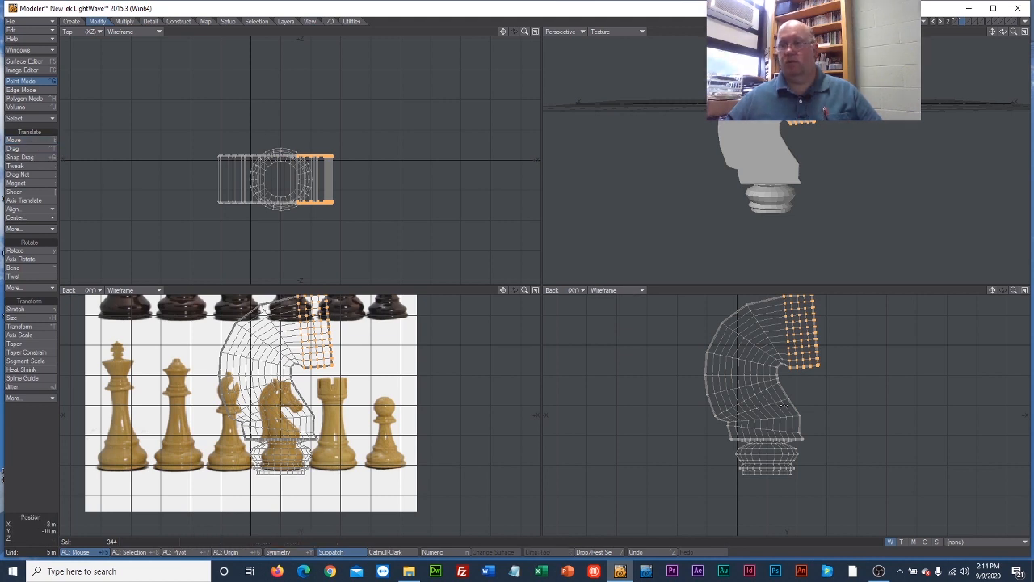
Step: Deselect the row nearest the bent neck, rotate the remaining points clockwise into a downward slant, and shift them forward and down
right_click_drag(764, 365, 760, 308)
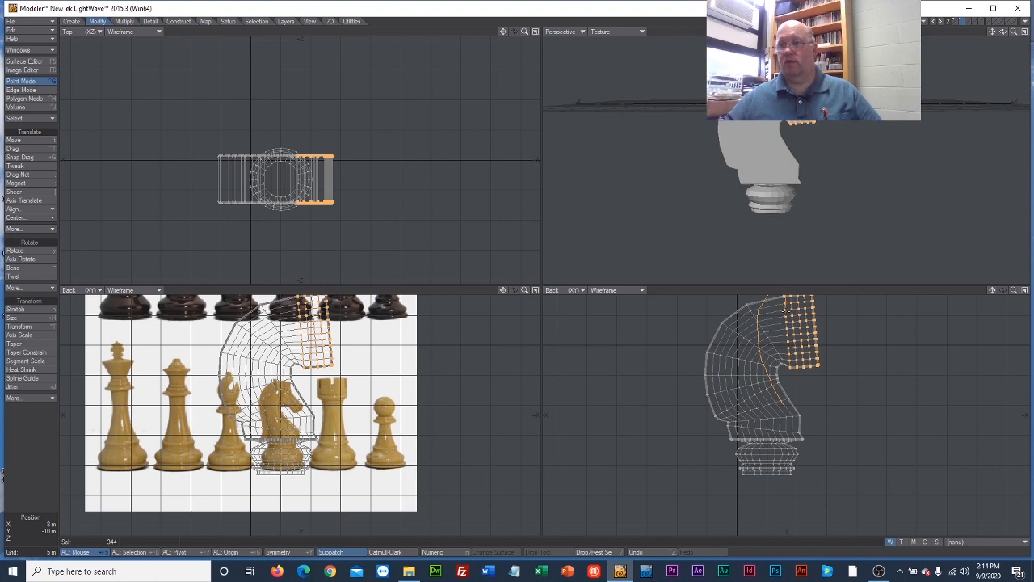
mouse_move(792, 356)
right_mouse_down()
mouse_move(764, 380)
mouse_move(831, 391)
right_mouse_up()
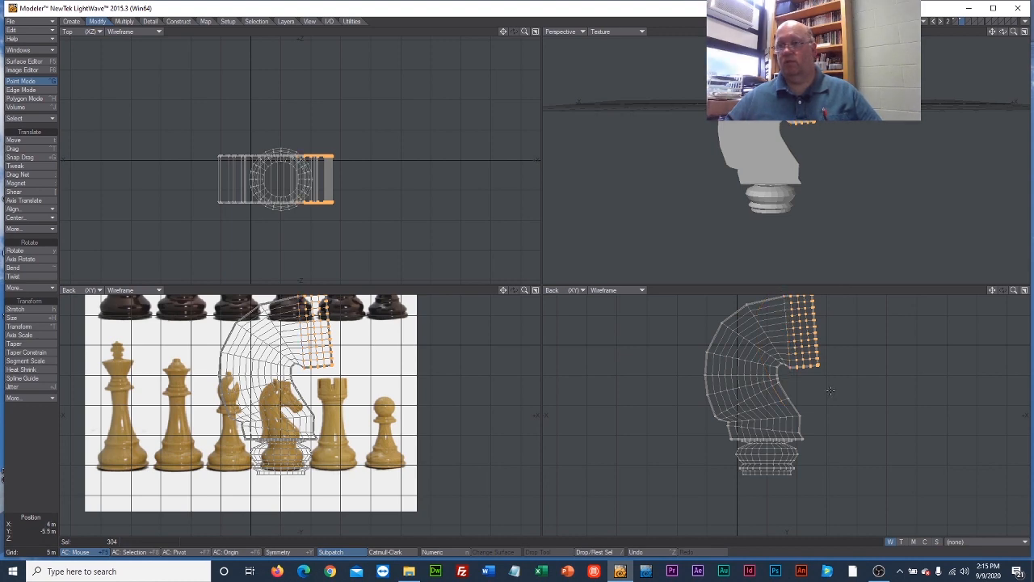
left_click_drag(1015, 292, 1008, 293)
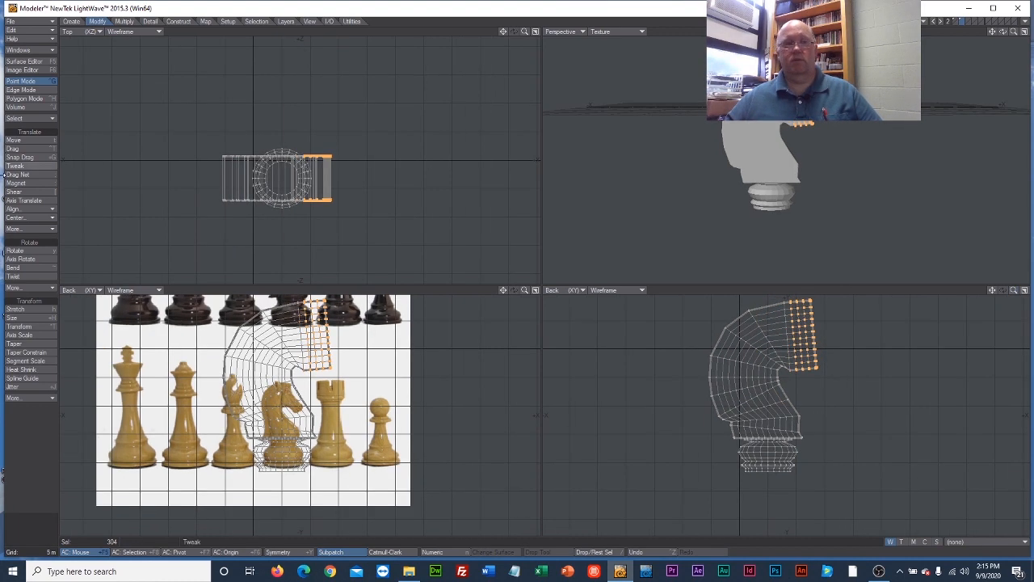
left_click(31, 251)
left_click_drag(796, 368, 817, 368)
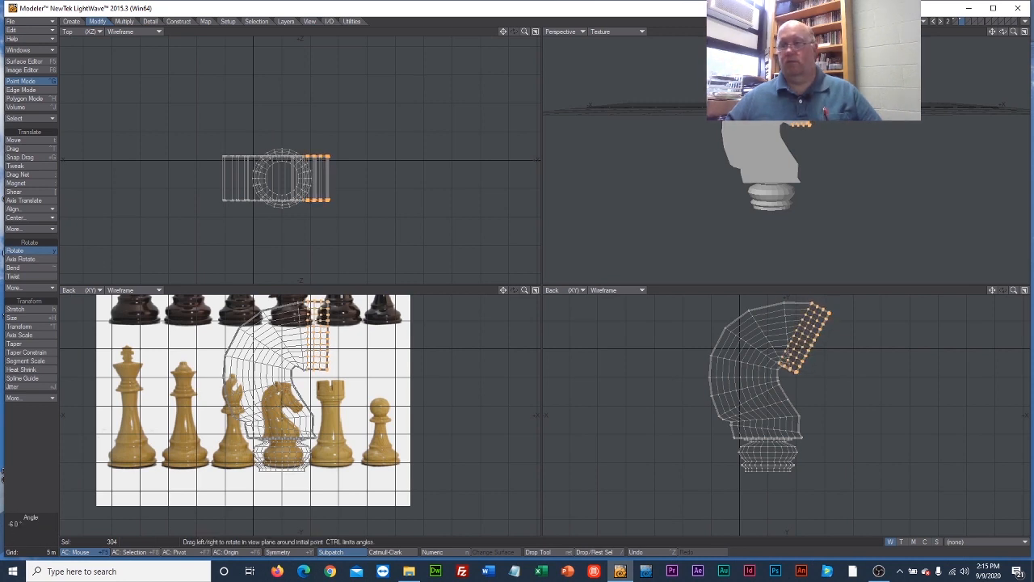
left_click(15, 140)
left_click_drag(784, 384, 800, 396)
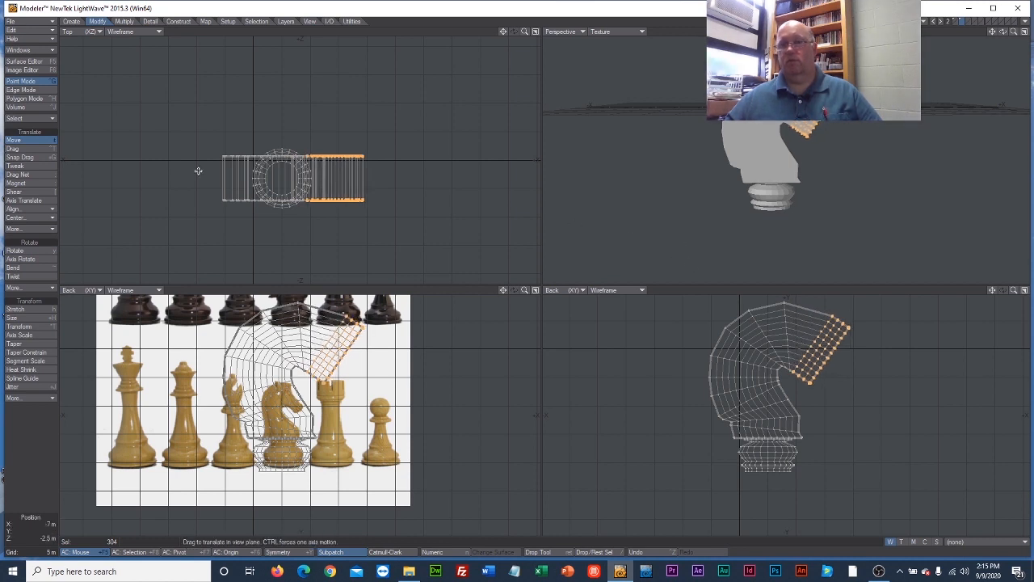
left_click(43, 142)
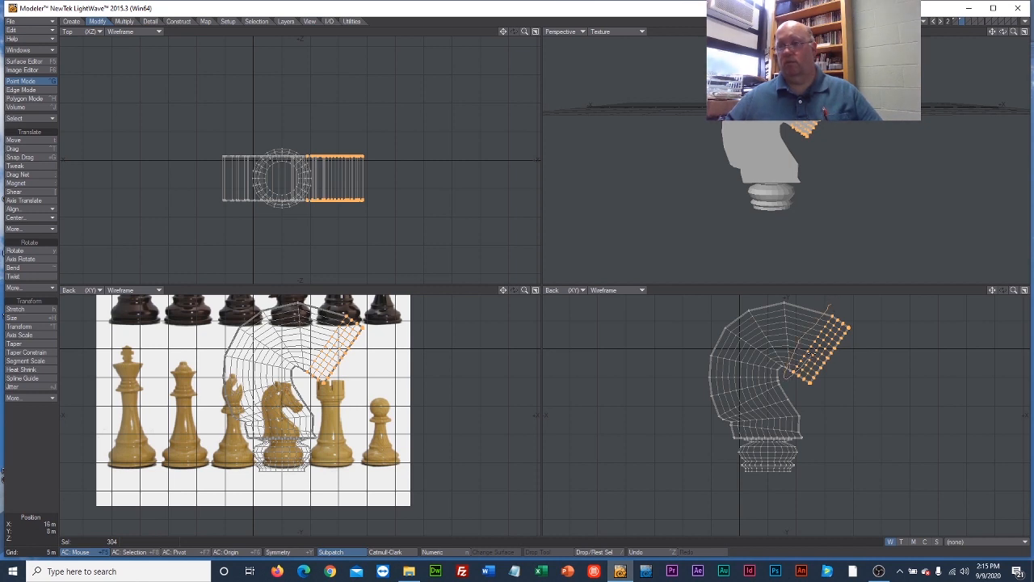
Step: Deselect the next row, move the remaining points 1.5 m in X and -1.5 m in Y, and rotate them clockwise with a slight position correction
right_click_drag(815, 300, 814, 300)
left_click(13, 142)
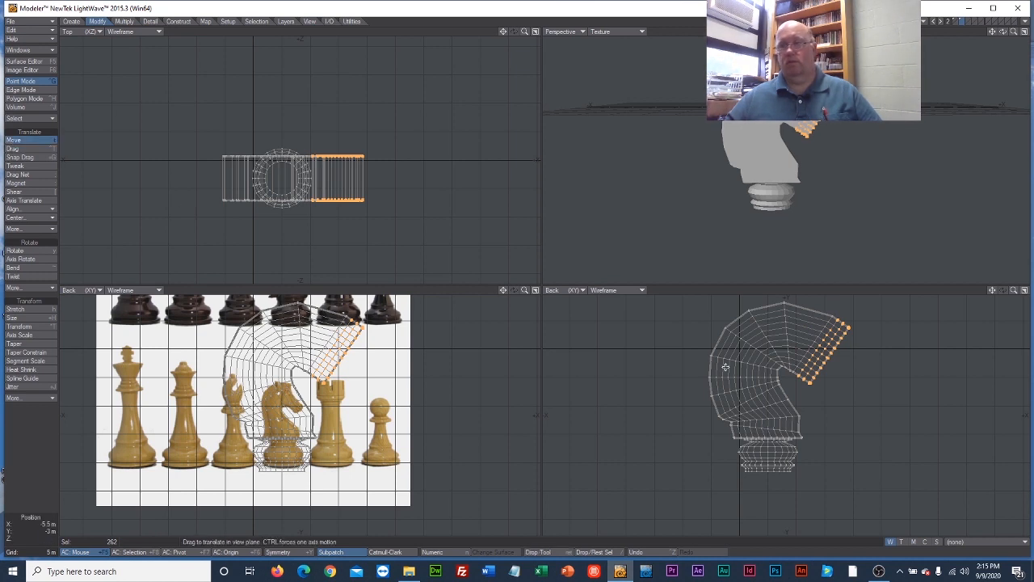
left_click_drag(818, 370, 827, 378)
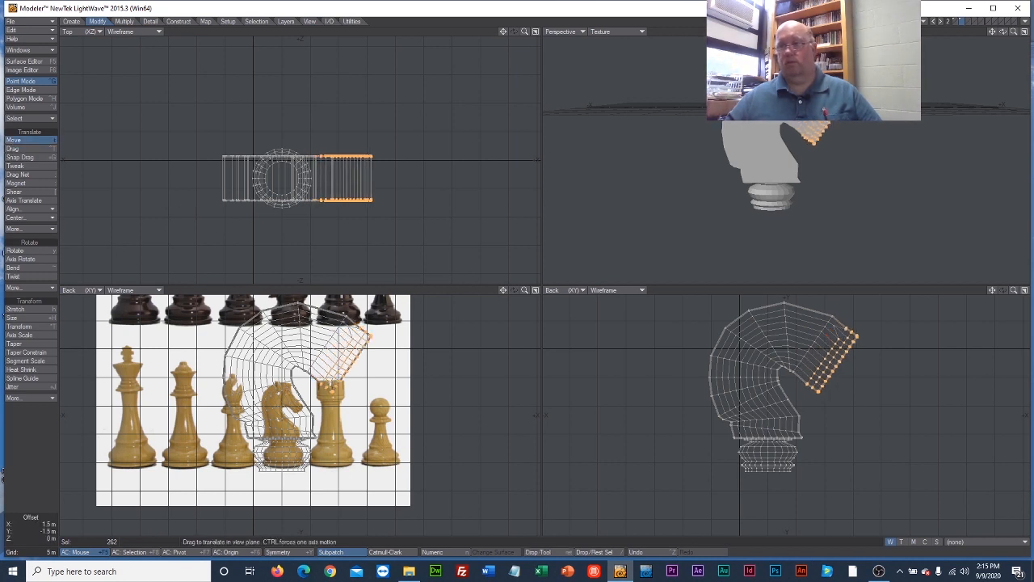
left_click(34, 250)
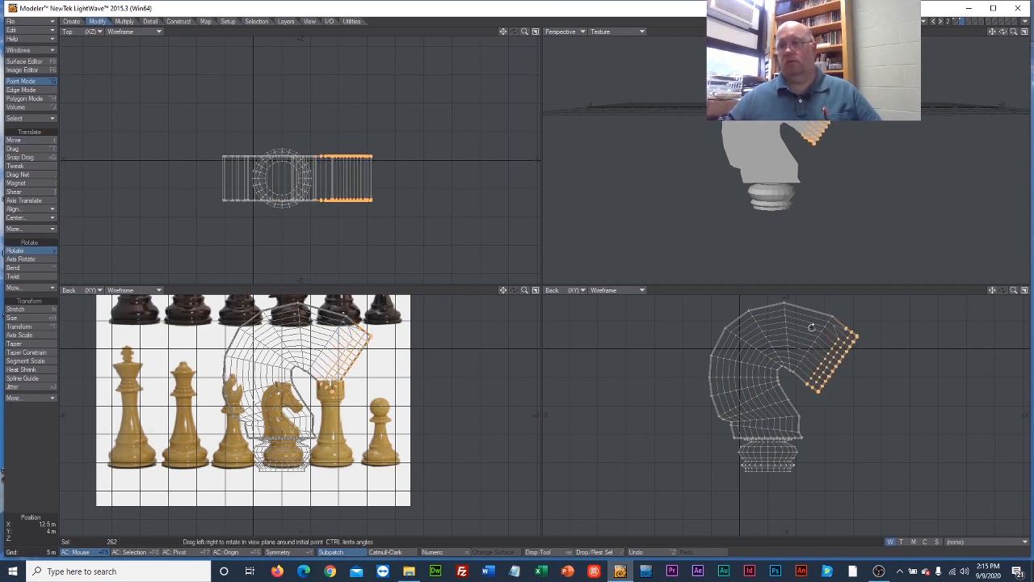
left_click_drag(810, 327, 696, 296)
left_click(28, 140)
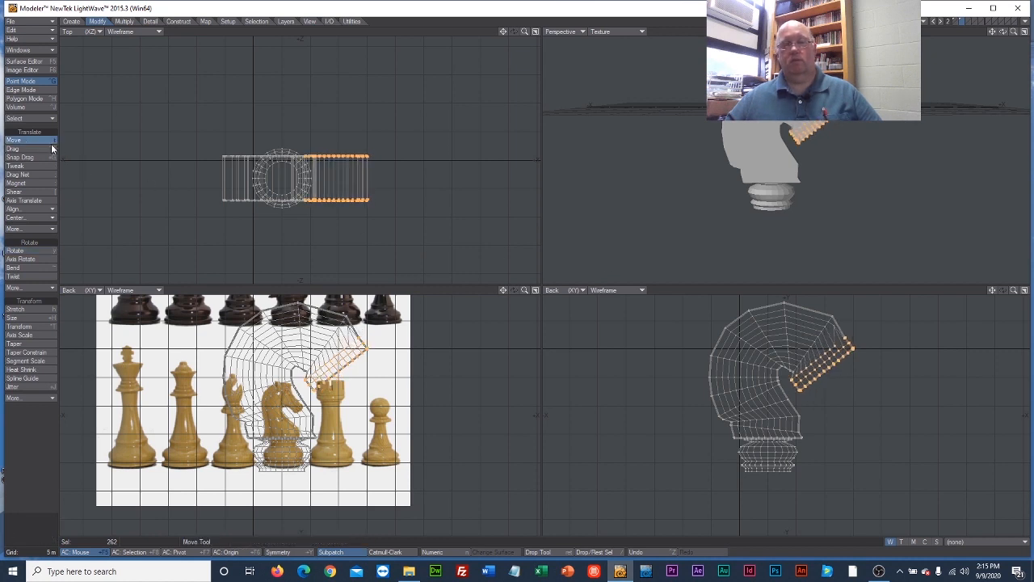
left_click_drag(804, 335, 806, 330)
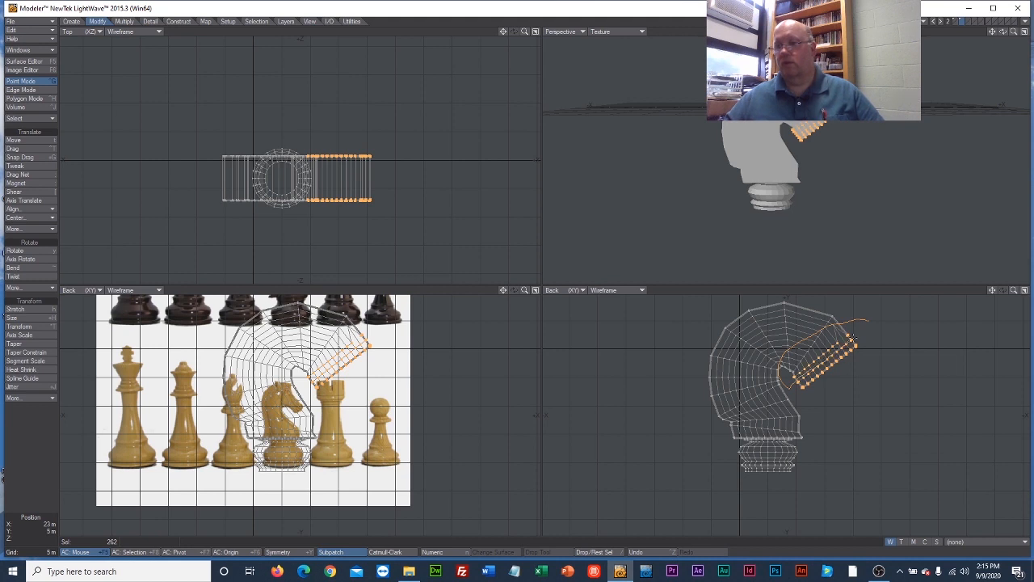
Step: Deselect the next row and move the remaining head points 1 m in X and -2 m in Y, without rotating them
right_click_drag(844, 310, 845, 310)
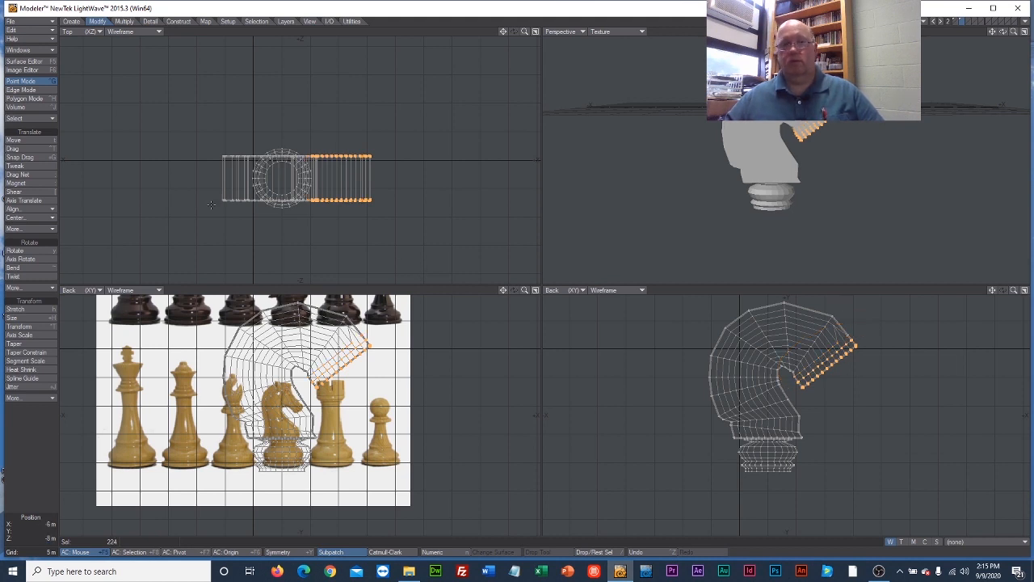
left_click(29, 149)
left_click(16, 140)
left_click_drag(855, 397, 863, 410)
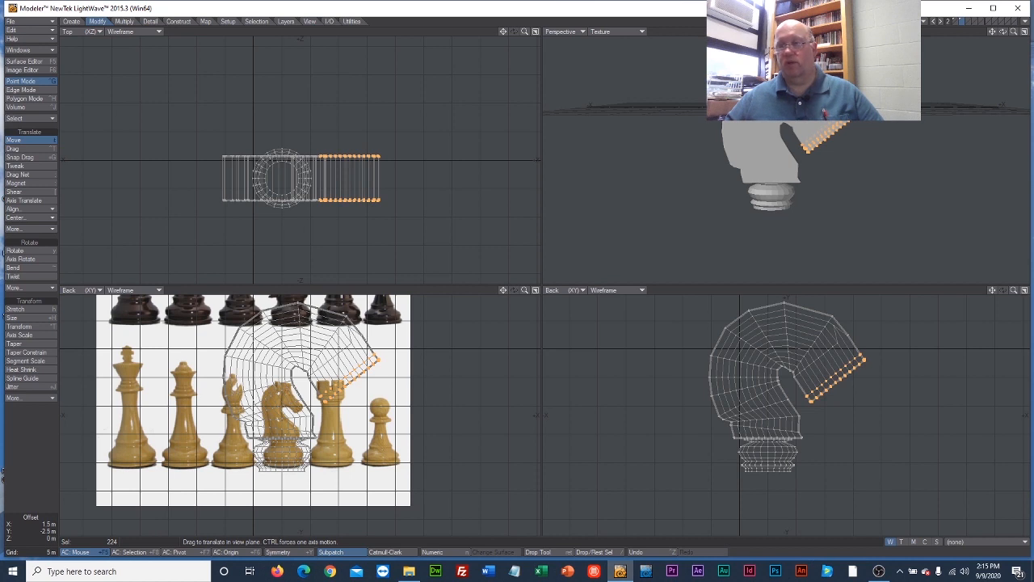
left_click_drag(863, 410, 859, 406)
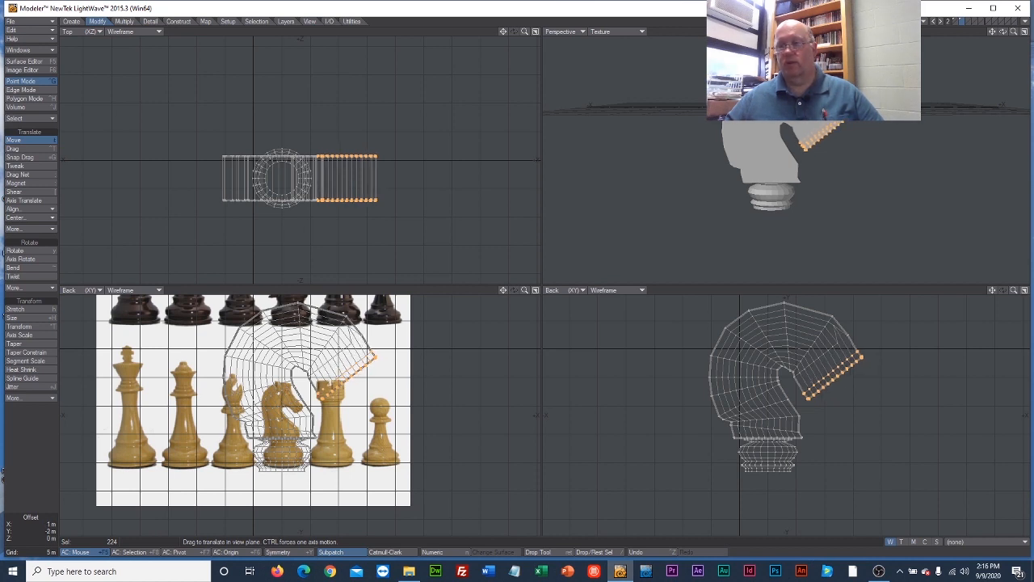
left_click(27, 141)
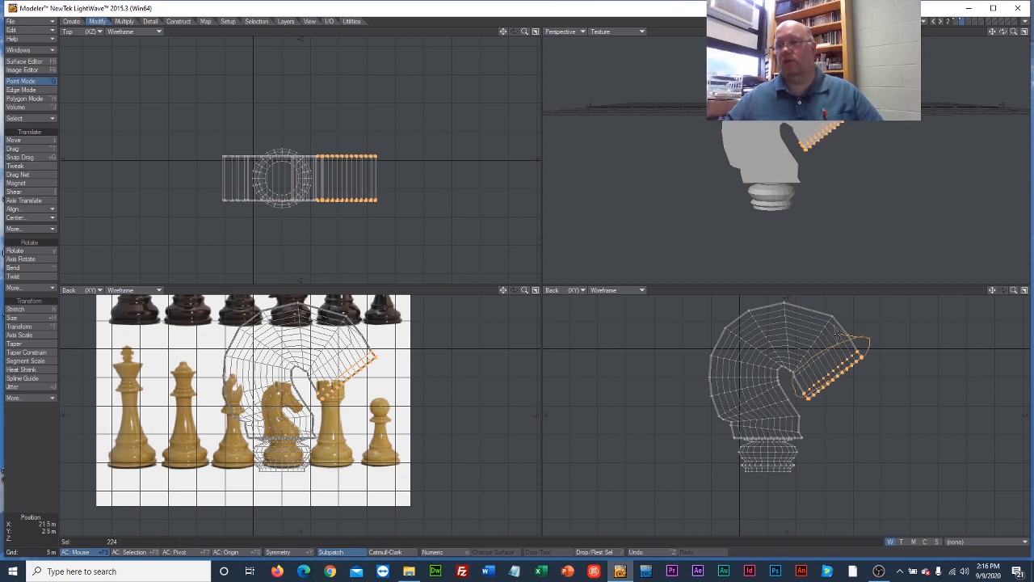
Step: With only the end row of the head selected, shift it forward and down to lengthen the muzzle
left_click(25, 142)
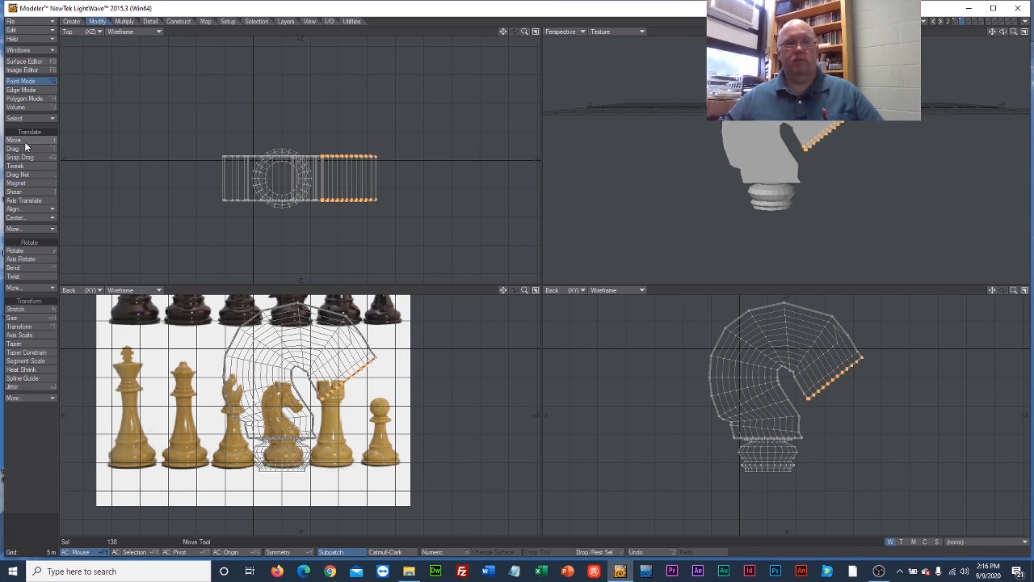
left_click_drag(824, 425, 832, 429)
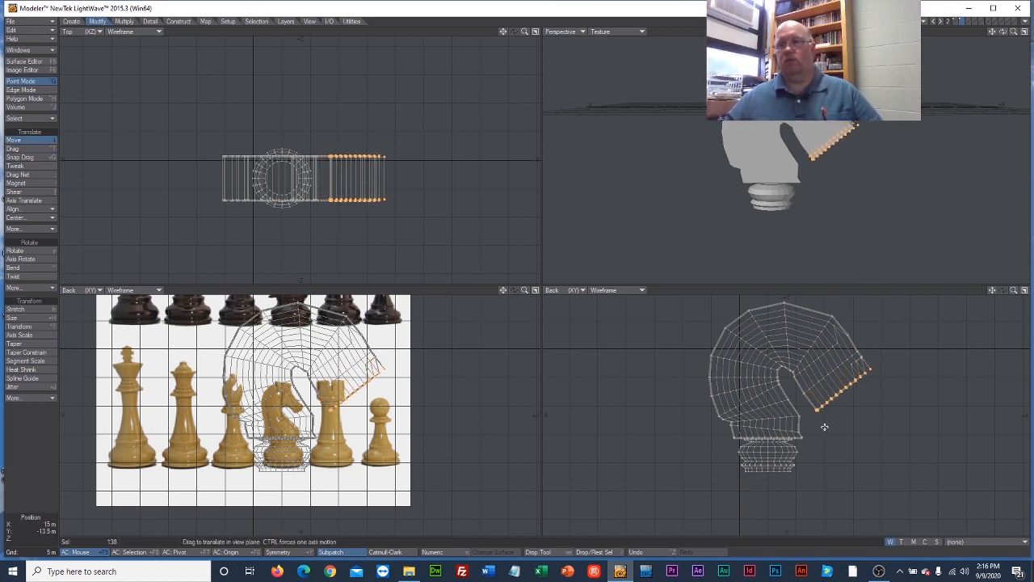
key("space")
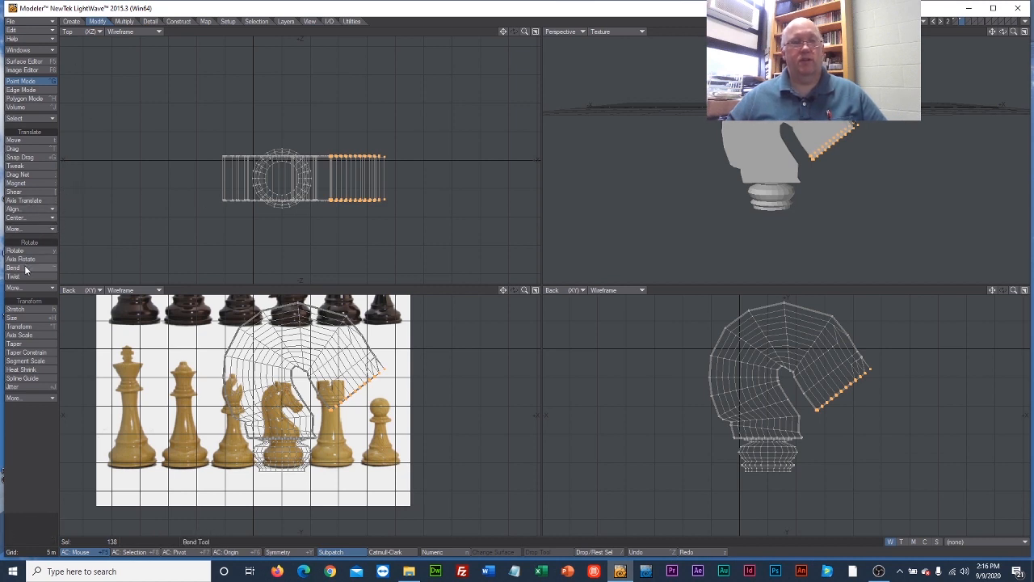
Step: Scale down the muzzle's end row with Size and reposition it toward the middle of the head's thickness, in line with the muzzle
left_click(31, 318)
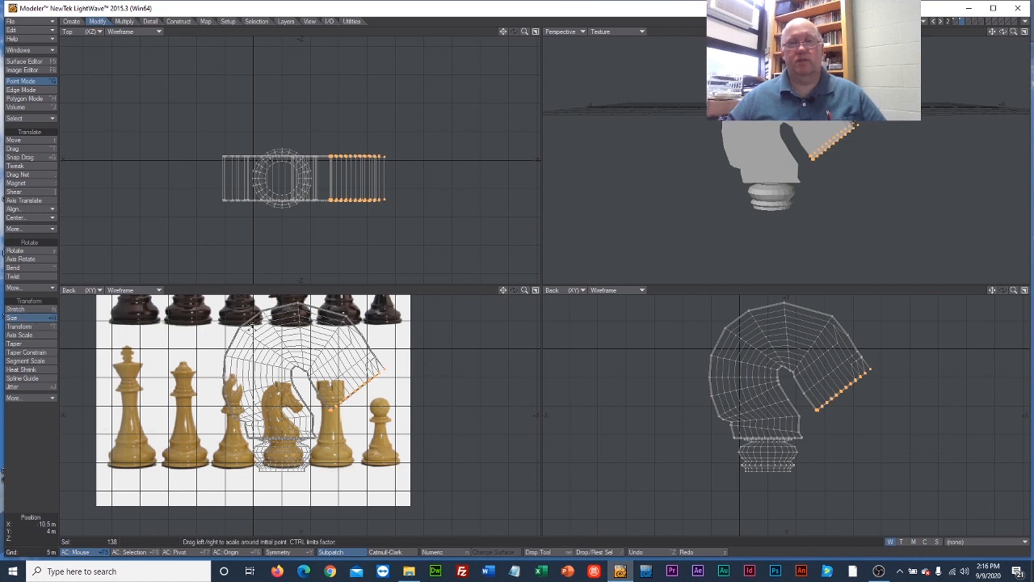
left_click_drag(837, 402, 784, 402)
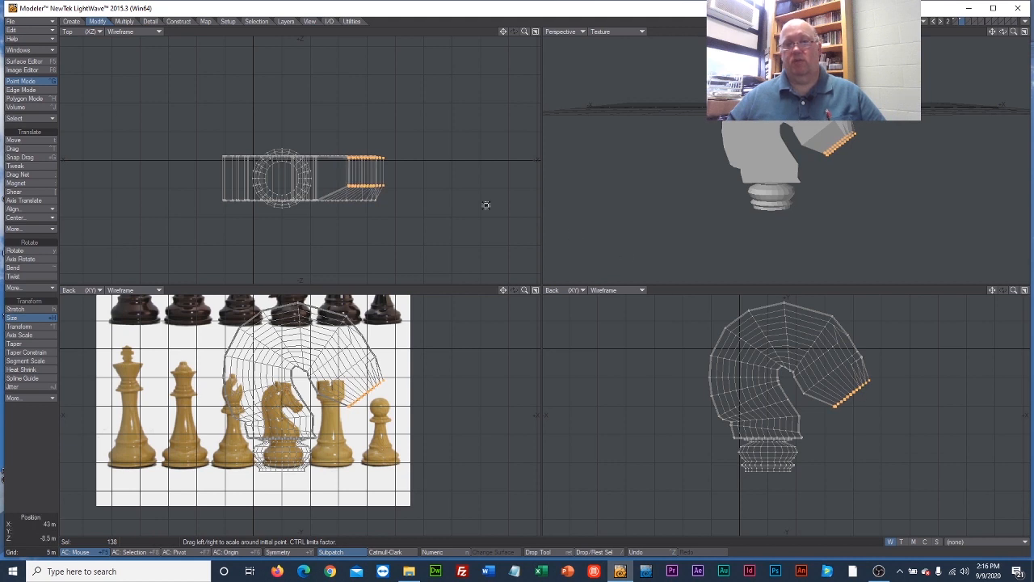
left_click(15, 140)
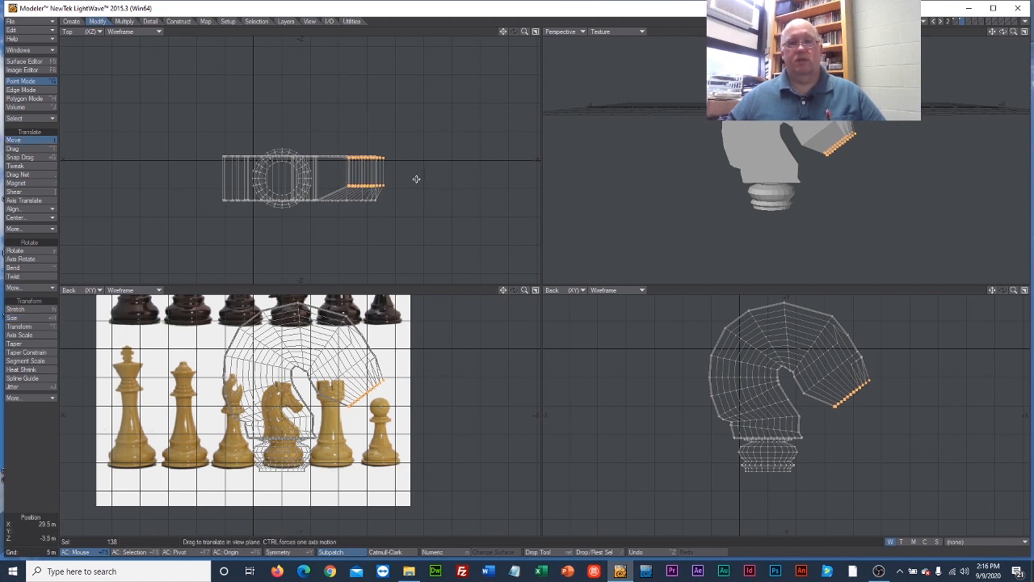
left_click_drag(415, 179, 430, 180)
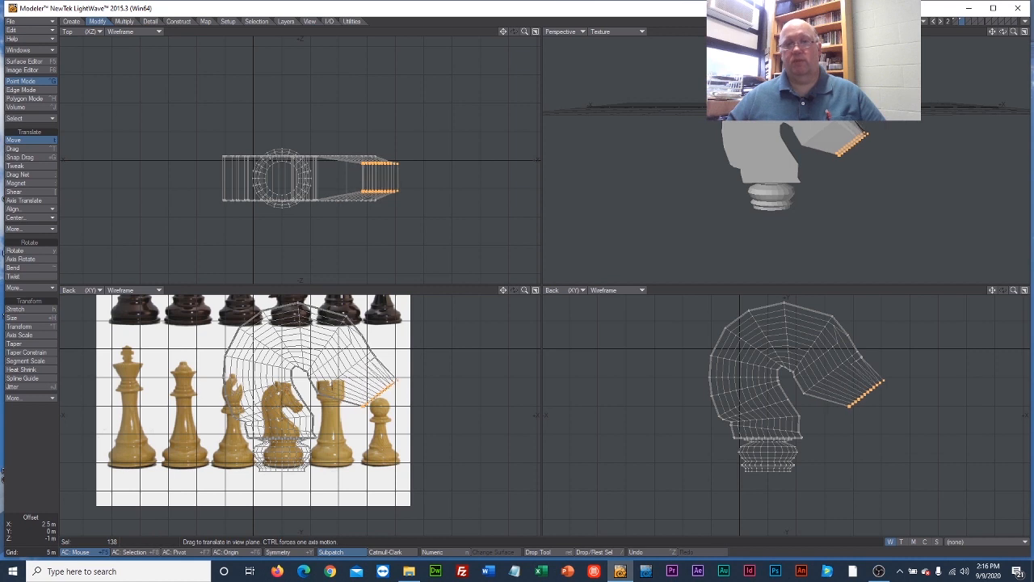
mouse_move(875, 397)
left_mouse_down()
mouse_move(871, 414)
mouse_move(858, 397)
left_mouse_up()
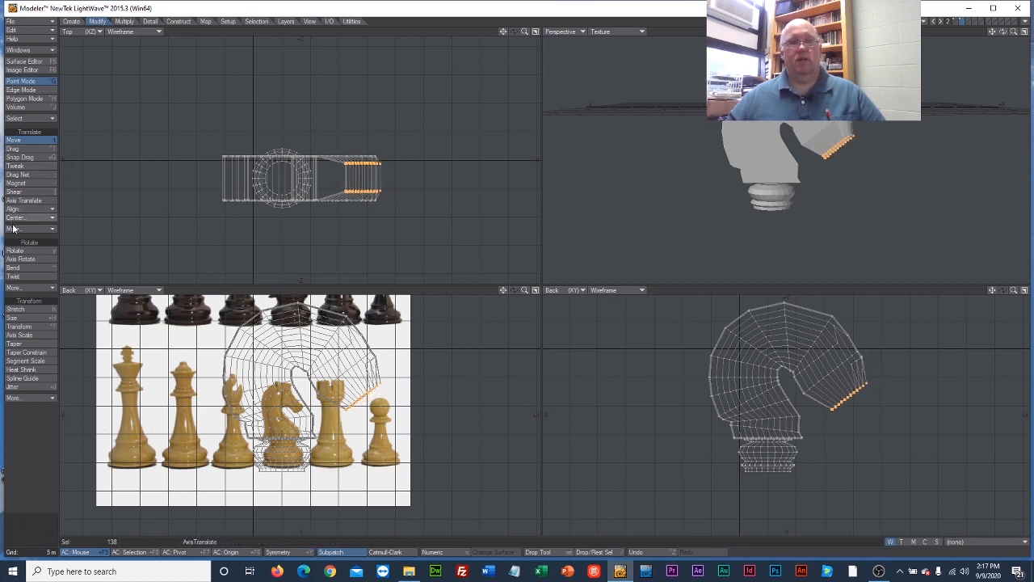
Step: Scale the muzzle's end row to 73%, center it across the head's thickness, and deselect all points
left_click(12, 318)
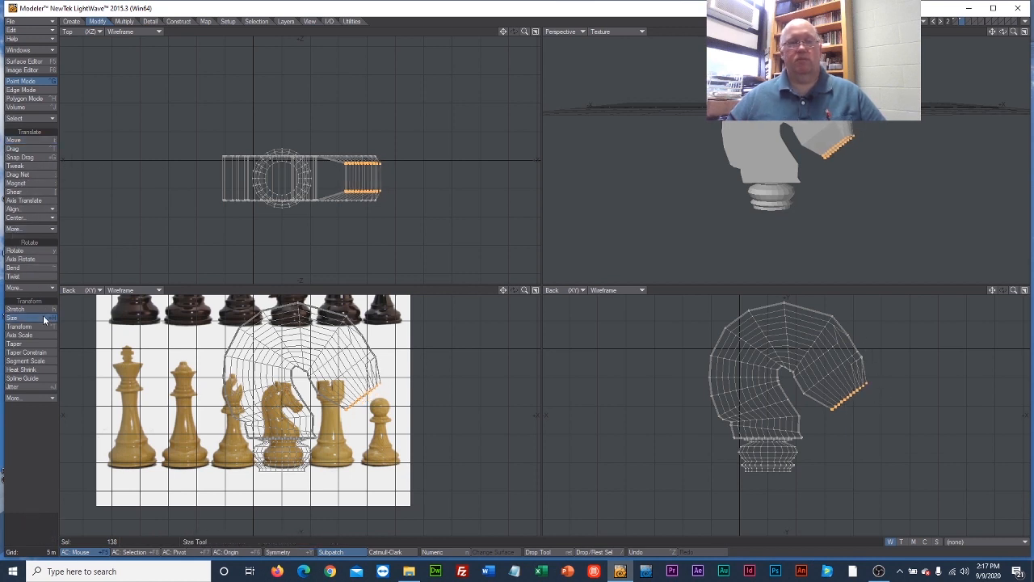
left_click_drag(849, 386, 828, 387)
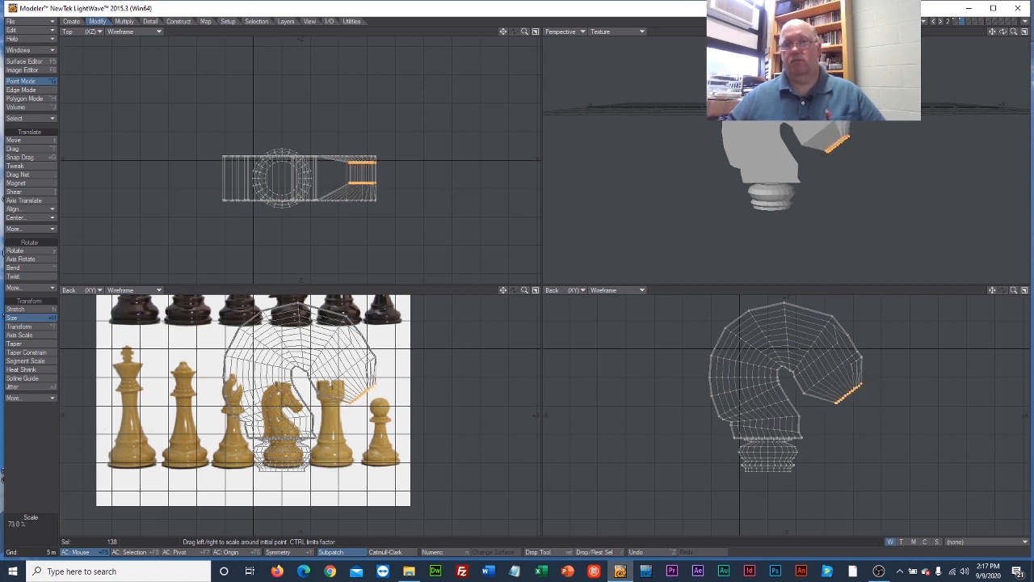
left_click(16, 140)
left_click_drag(370, 176, 370, 181)
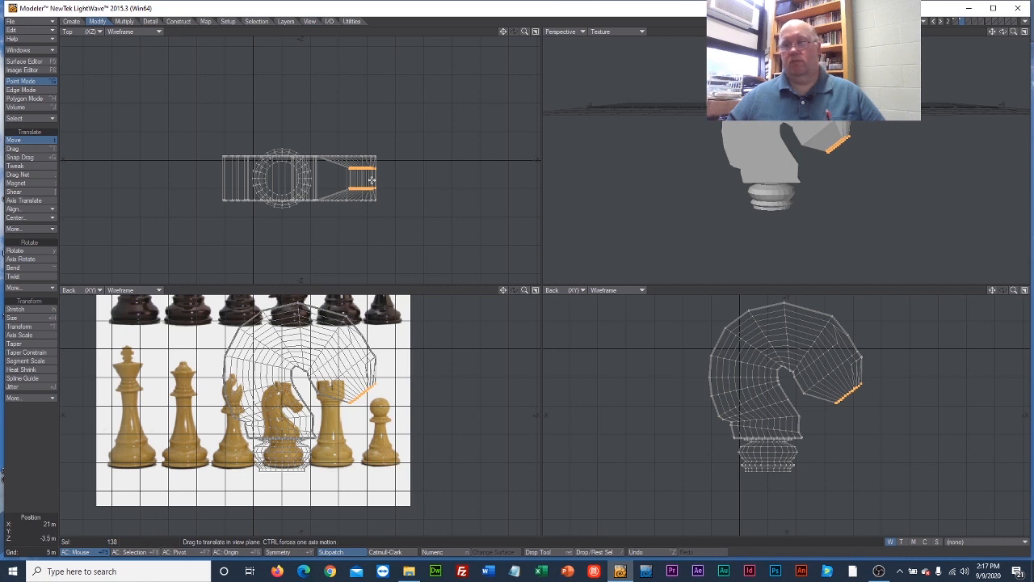
left_click(16, 140)
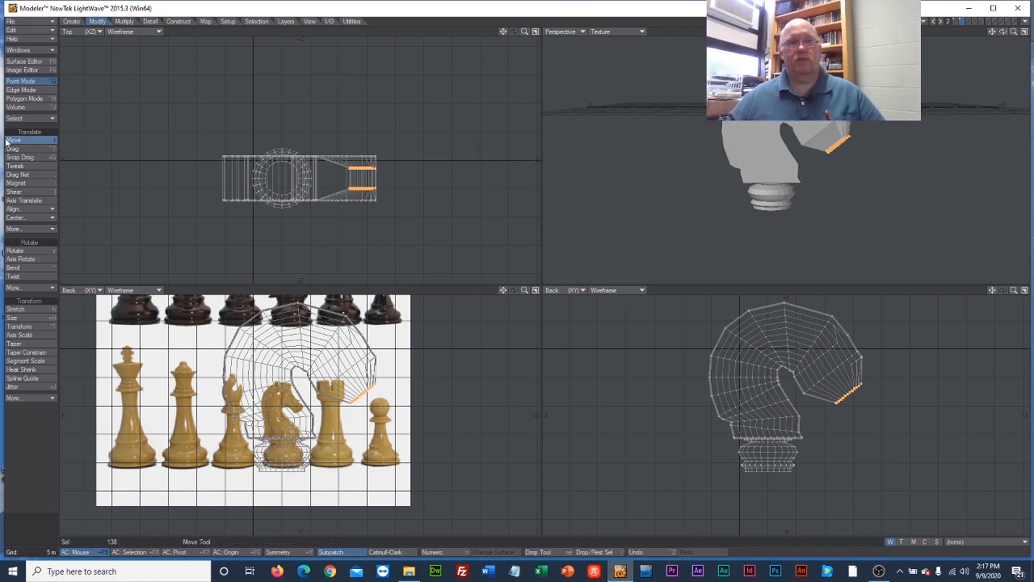
mouse_move(411, 202)
right_mouse_down()
mouse_move(424, 187)
mouse_move(352, 212)
mouse_move(362, 214)
right_mouse_up()
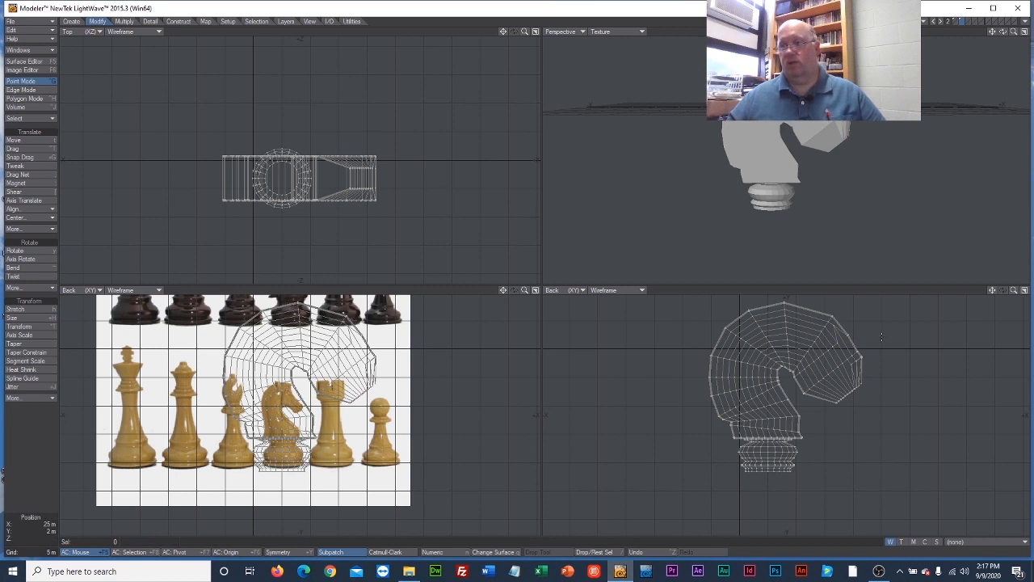
Step: Select the point row across the knight's muzzle, scale it down, and move it into line between the cheek and nose tip
mouse_move(827, 362)
right_mouse_down()
mouse_move(805, 389)
mouse_move(809, 401)
mouse_move(876, 356)
mouse_move(846, 317)
right_mouse_up()
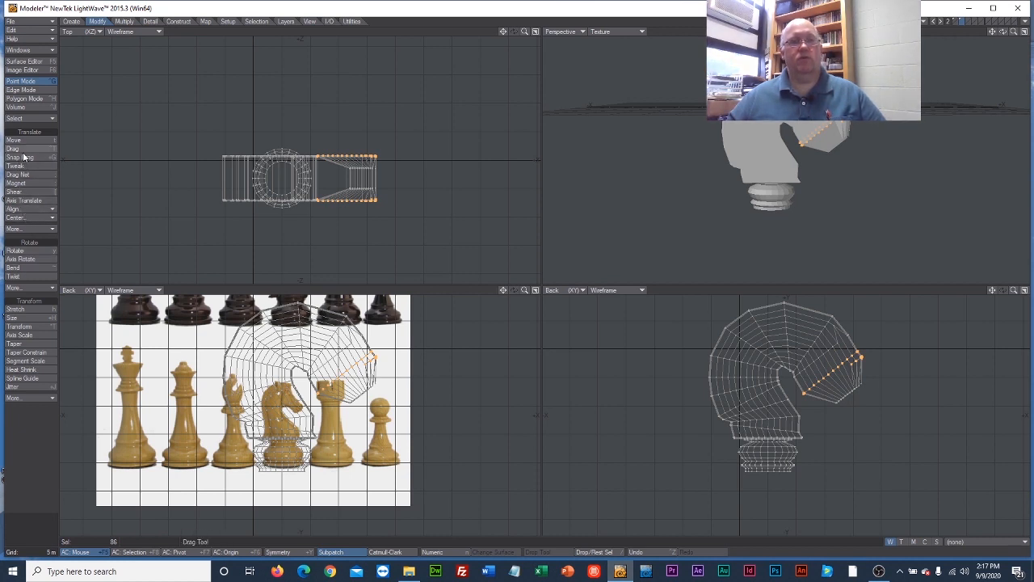
left_click(30, 320)
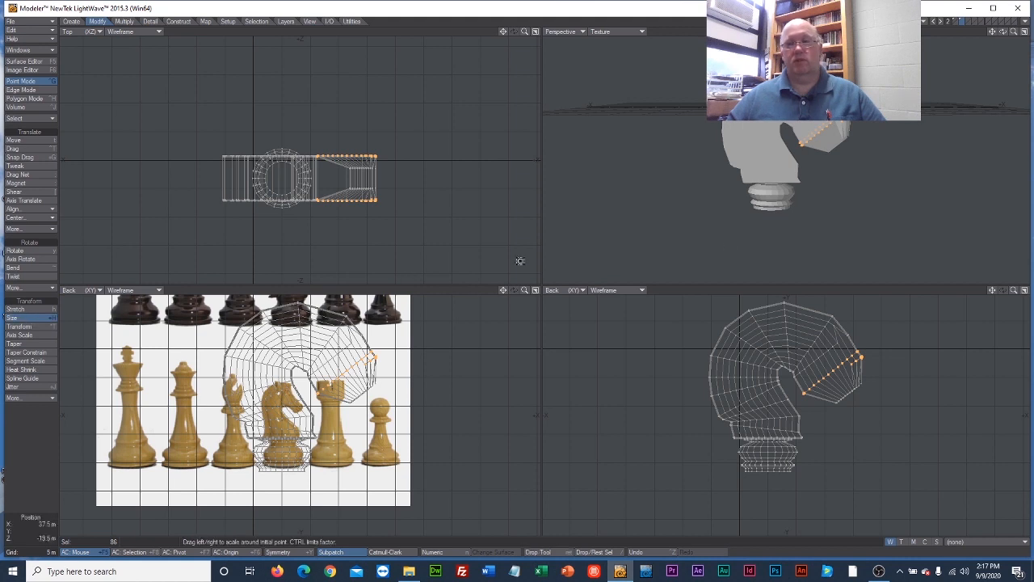
left_click_drag(861, 302, 822, 293)
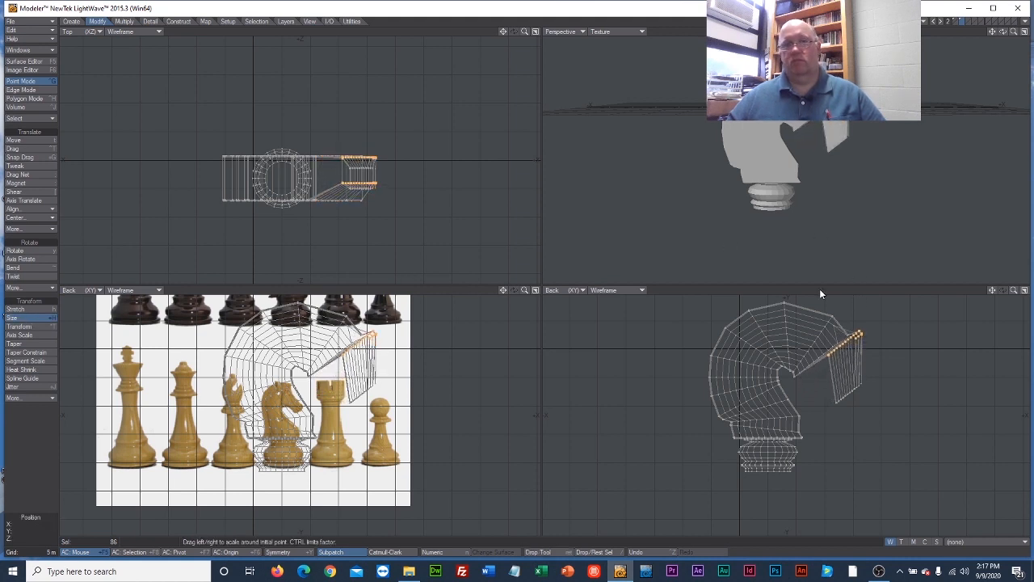
left_click(13, 140)
left_click_drag(380, 159, 379, 164)
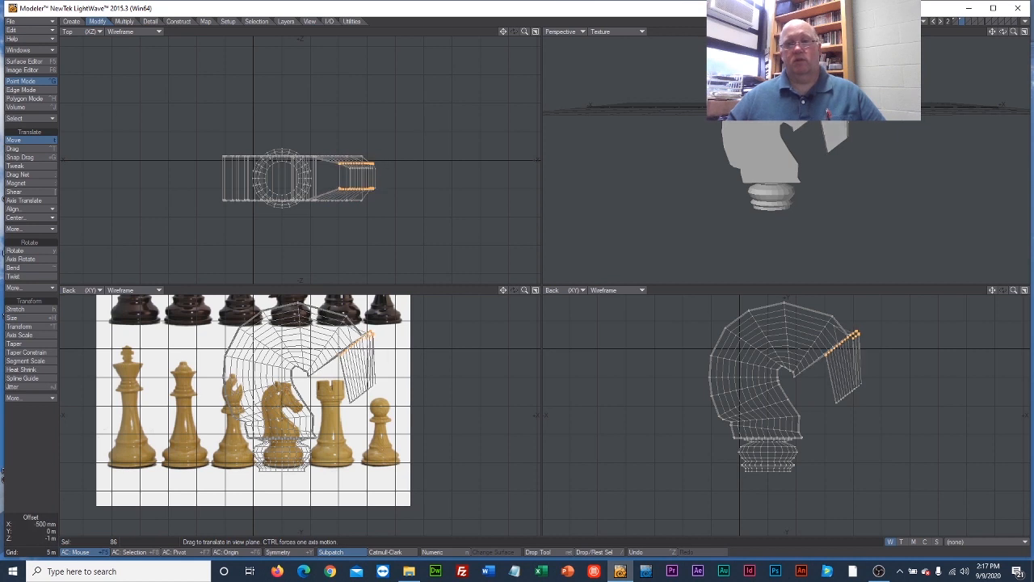
left_click_drag(857, 344, 844, 367)
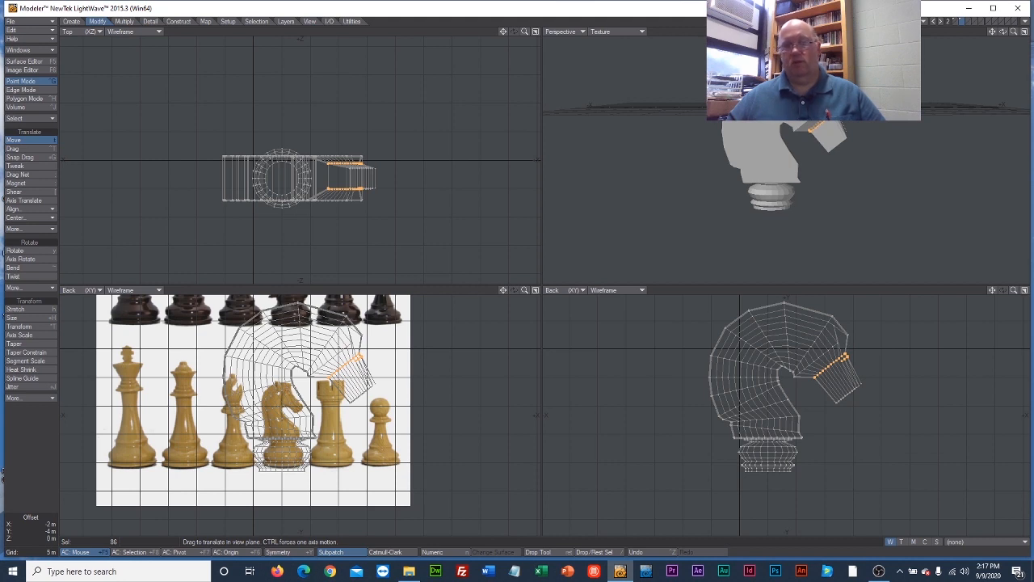
left_click_drag(845, 367, 847, 372)
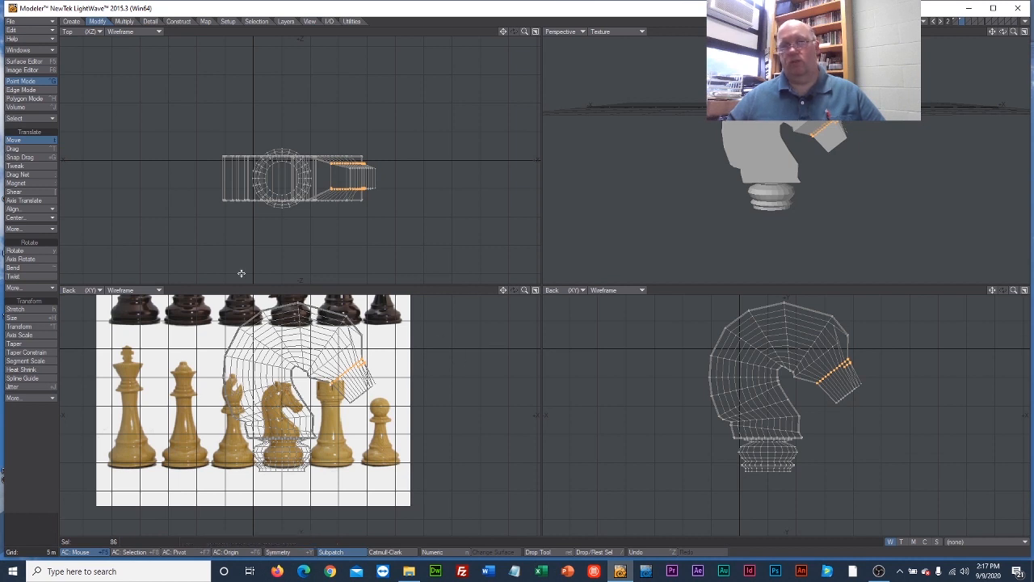
left_click(19, 142)
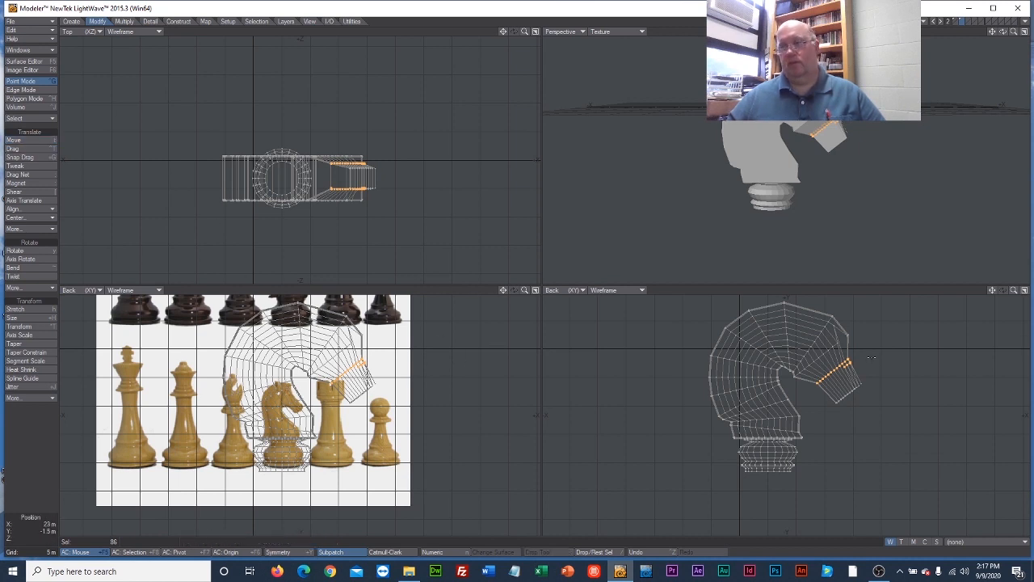
Step: Select only the outer corner points on the front of the knight's face and move them slightly inward to smooth the profile
mouse_move(875, 355)
right_mouse_down()
mouse_move(820, 338)
mouse_move(842, 401)
right_mouse_up()
right_click_drag(872, 350, 865, 345)
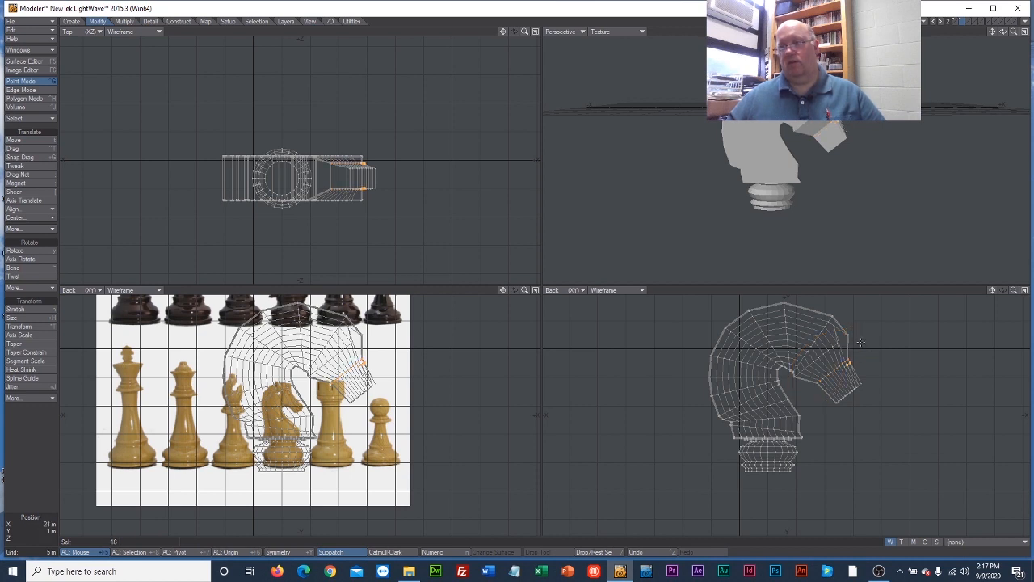
left_click(876, 351)
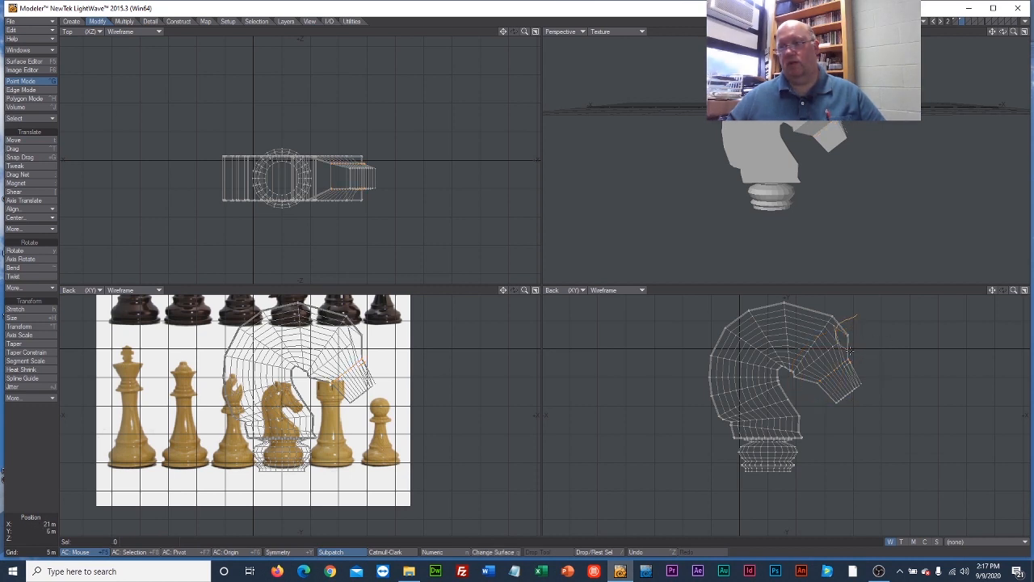
right_click_drag(850, 349, 847, 354)
left_click(53, 140)
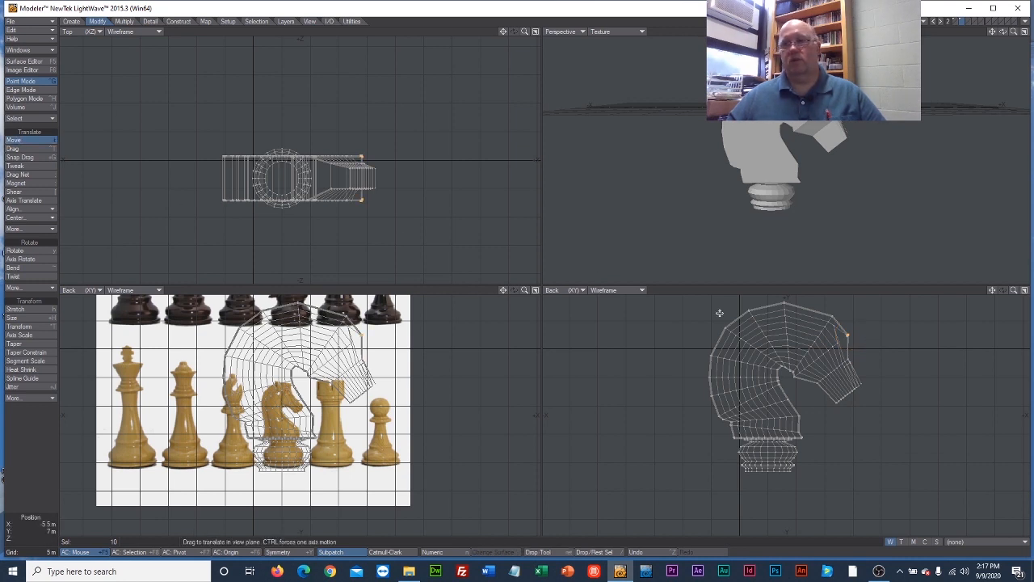
left_click_drag(848, 334, 842, 338)
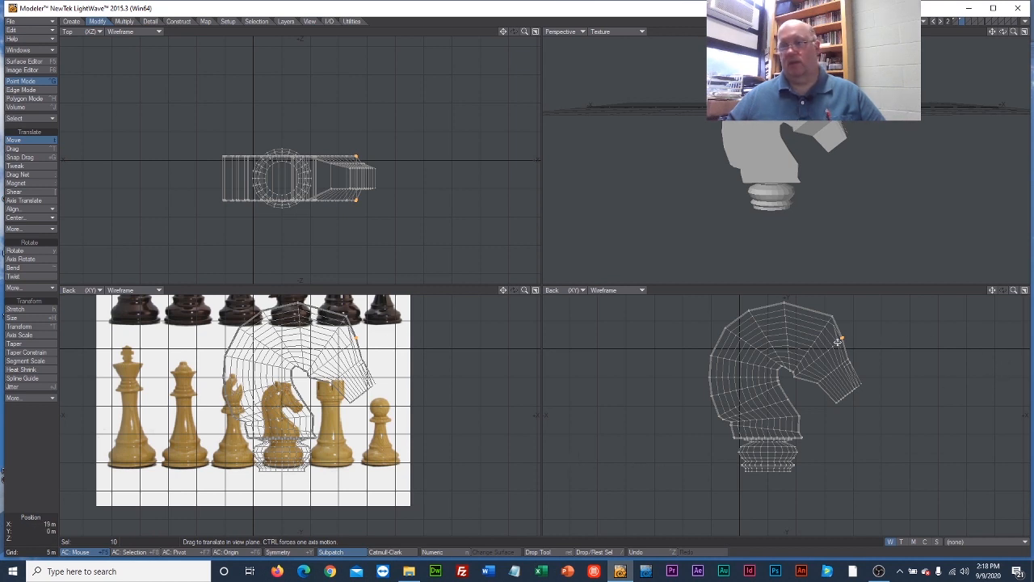
left_click(25, 140)
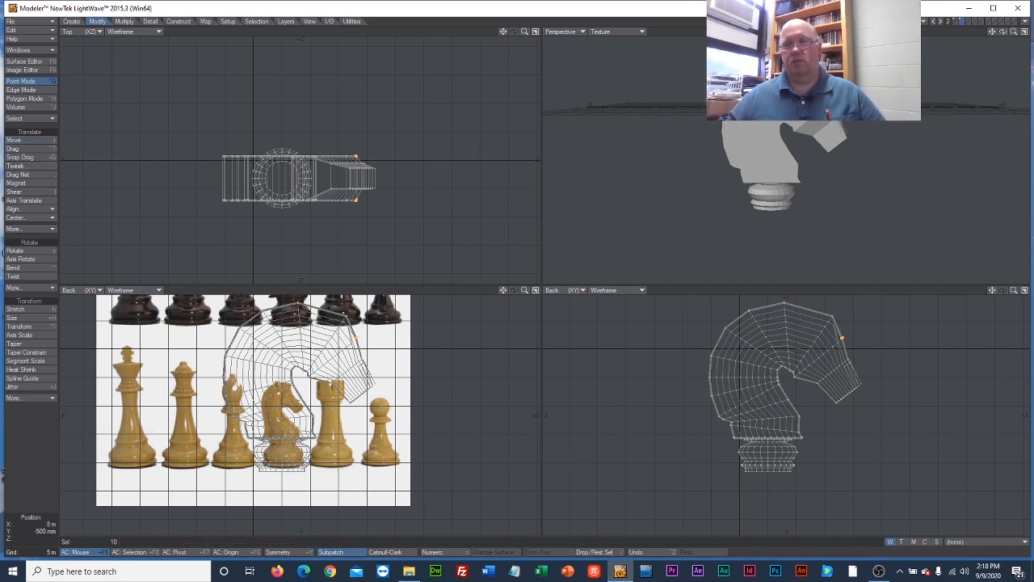
Step: Select all the points of the knight's head and neck above the base and scale them to about 63%
left_click(889, 386)
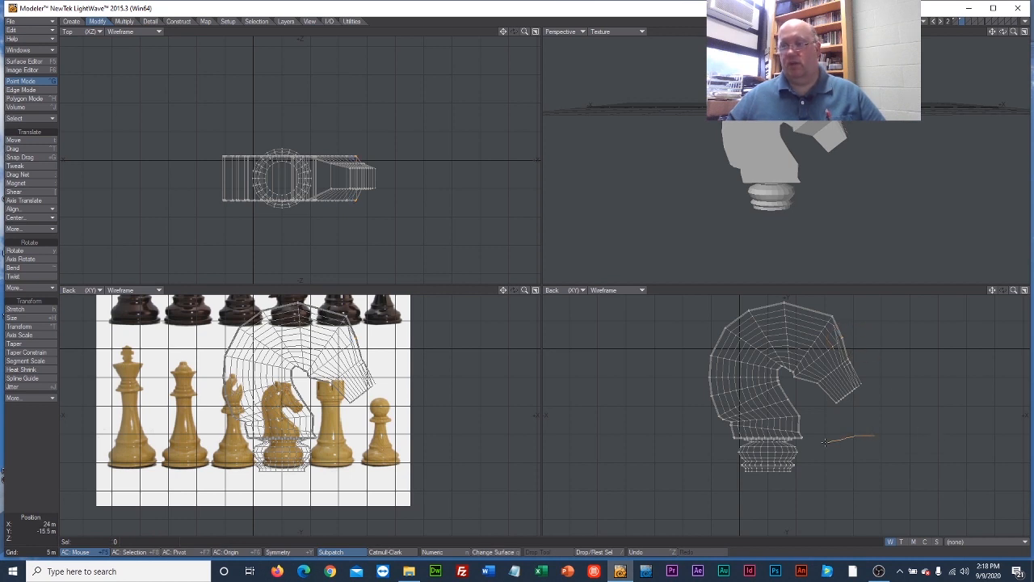
mouse_move(777, 443)
right_mouse_down()
mouse_move(685, 424)
mouse_move(711, 289)
mouse_move(912, 347)
mouse_move(910, 449)
right_mouse_up()
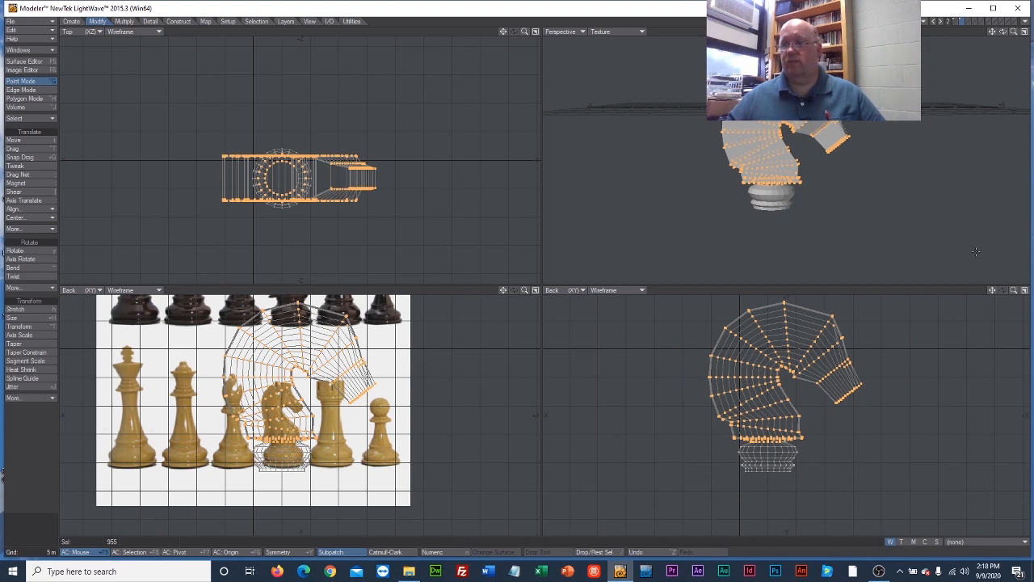
key("shift+a")
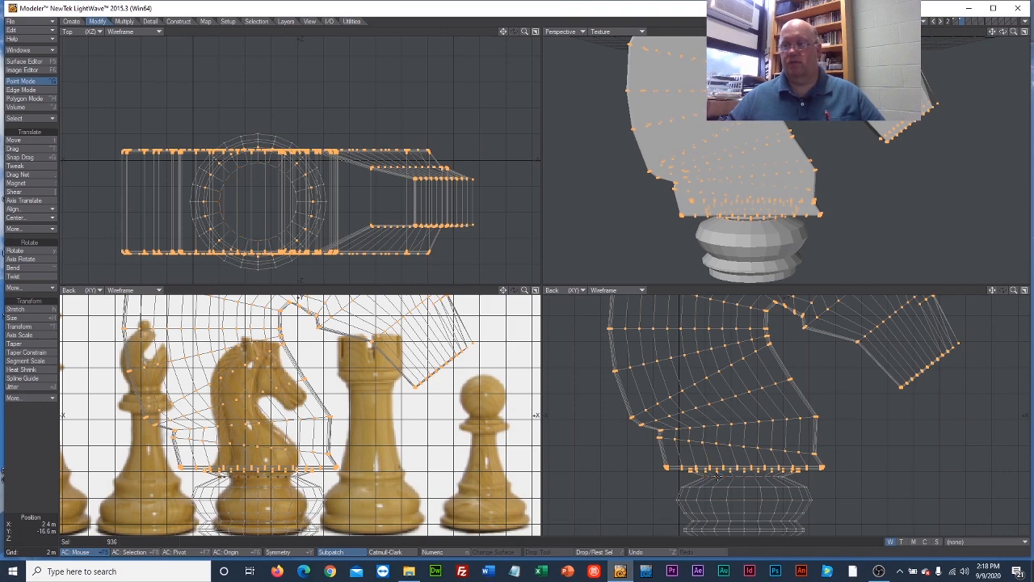
left_click_drag(1014, 291, 933, 291)
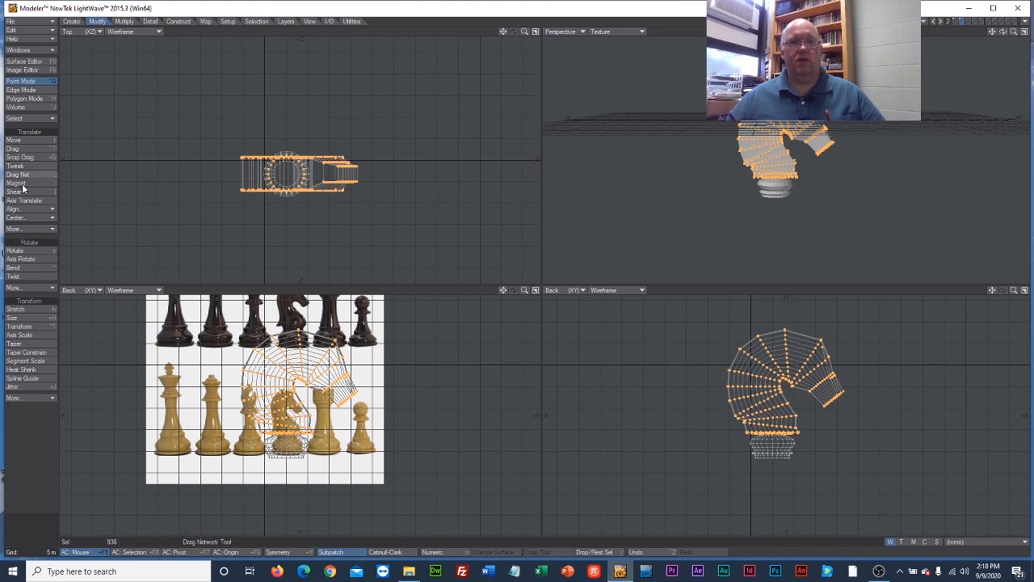
left_click(13, 318)
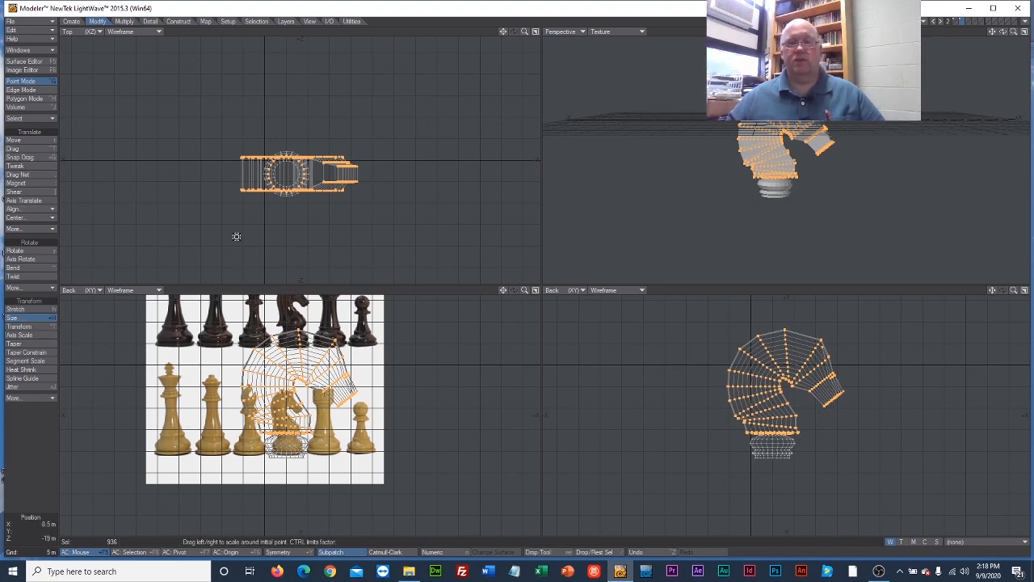
left_click_drag(299, 172, 266, 172)
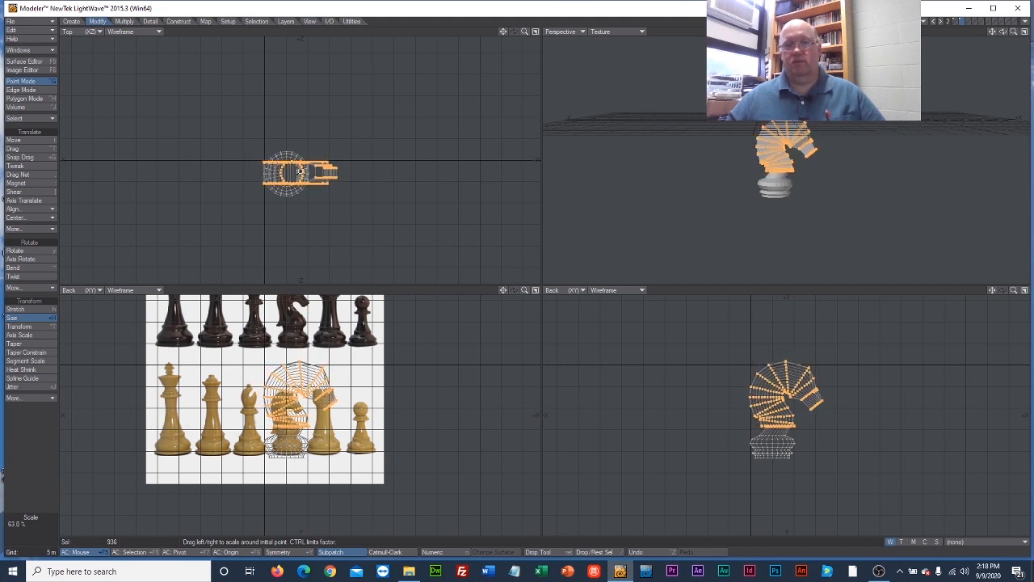
Step: Move the selected head over the reference knight and narrow its width with Stretch, keeping it centred above the base
key("t")
left_click_drag(299, 341, 287, 344)
left_click_drag(319, 376, 318, 376)
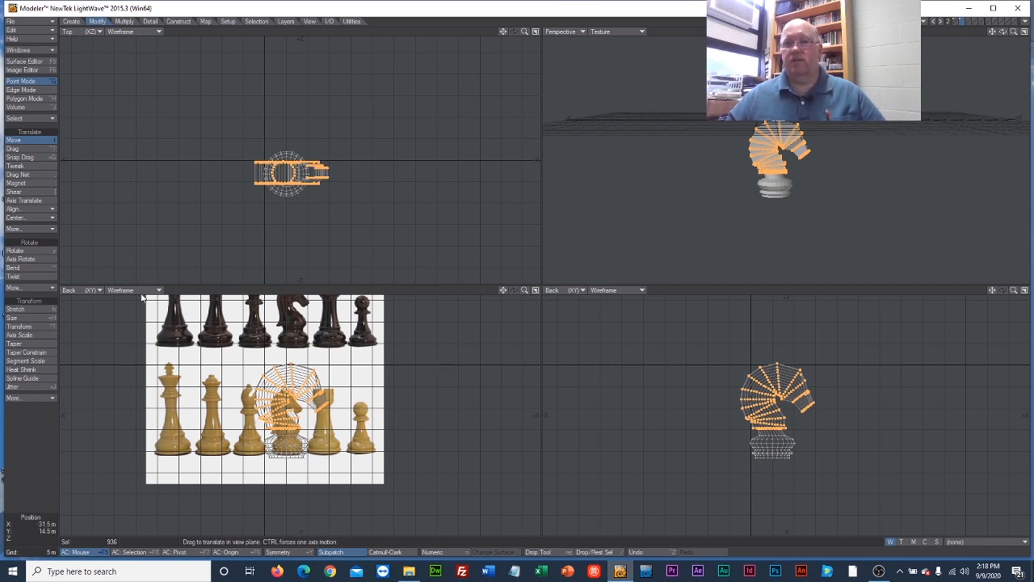
left_click(26, 309)
left_click_drag(309, 393, 288, 397)
left_click(16, 140)
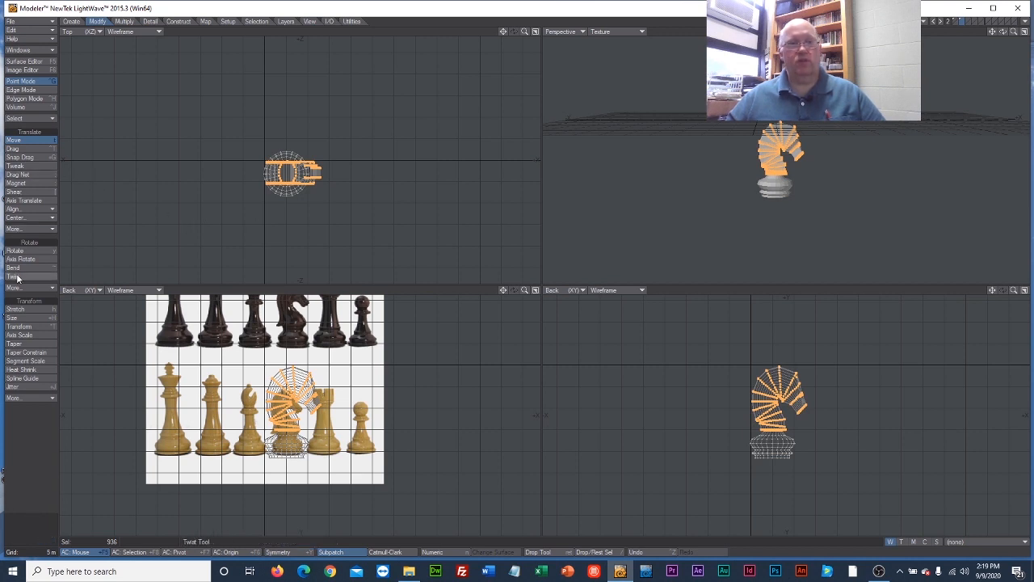
Step: Compress the head's height with Stretch and move it down onto the base to match the reference knight
left_click(14, 309)
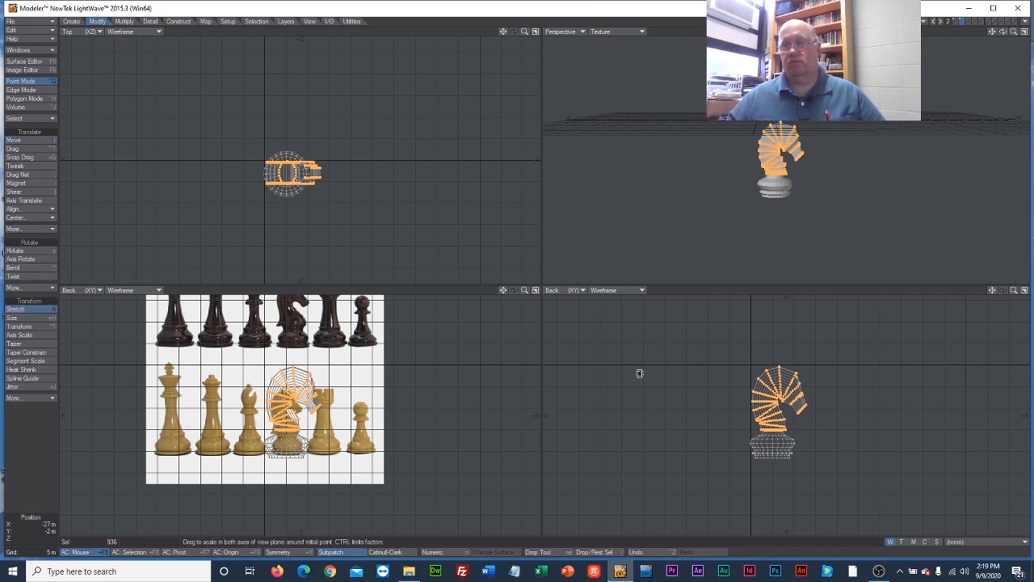
left_click_drag(747, 357, 747, 385, "ctrl")
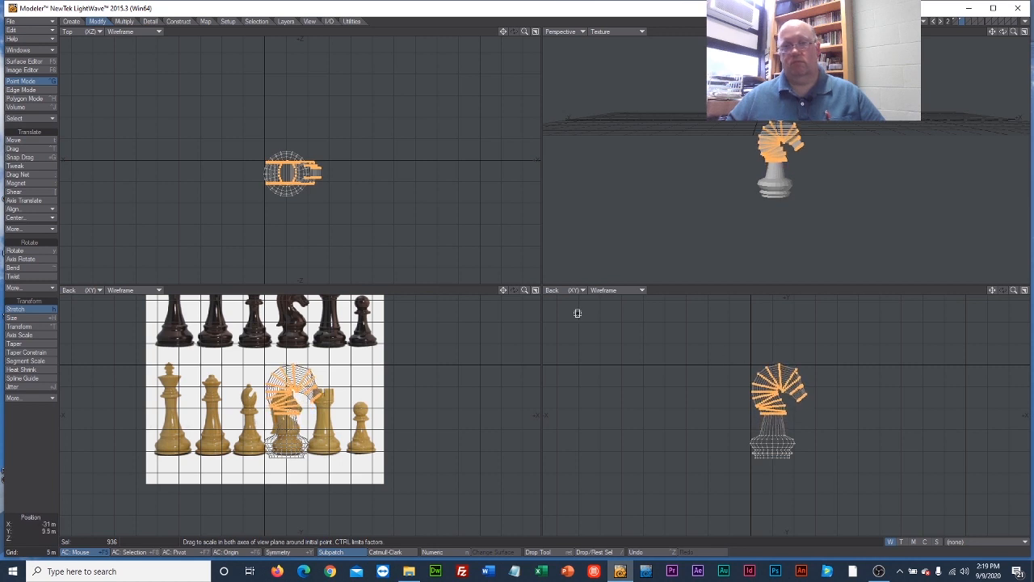
left_click(14, 140)
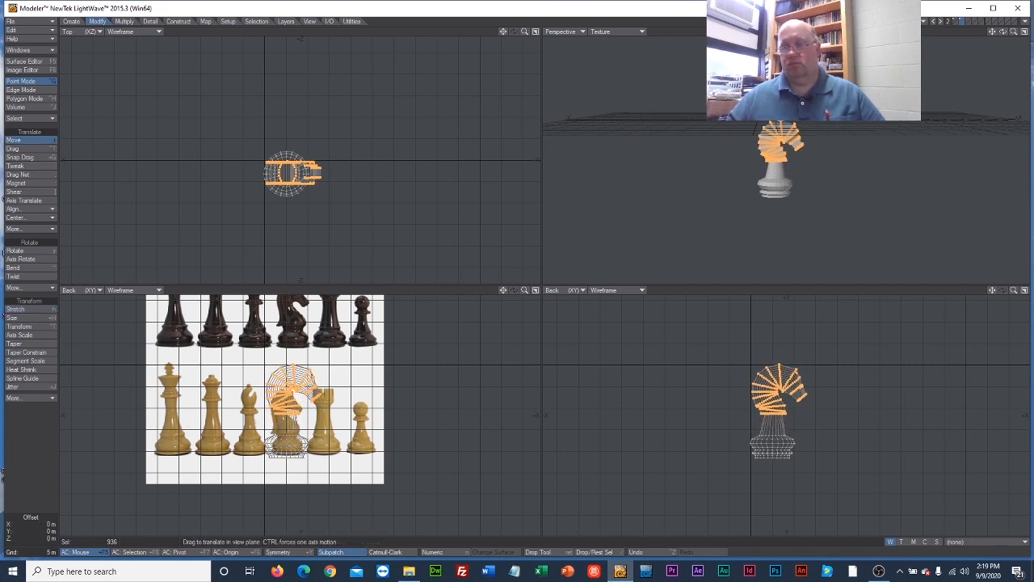
left_click_drag(275, 354, 277, 374)
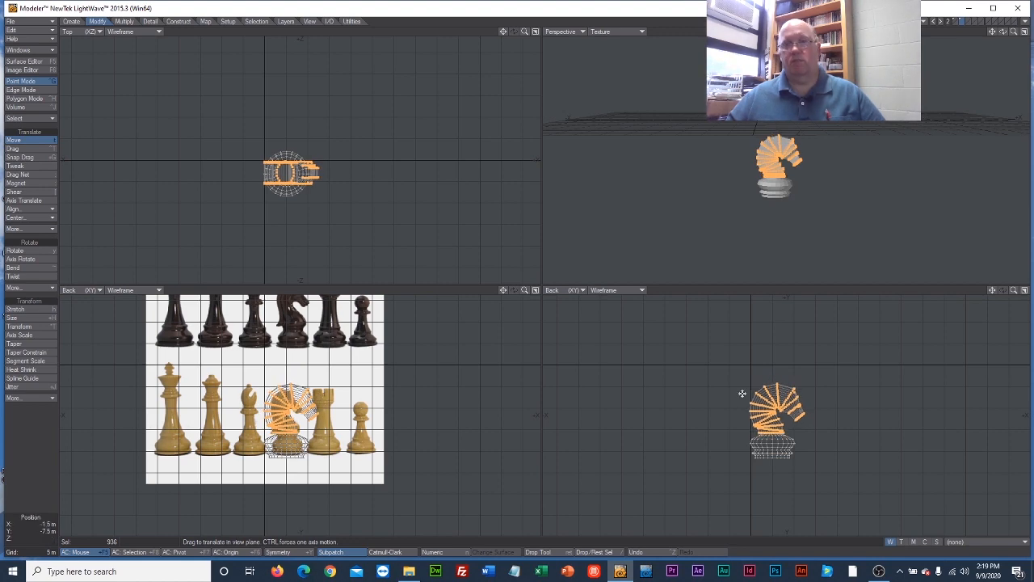
left_click_drag(526, 289, 593, 289)
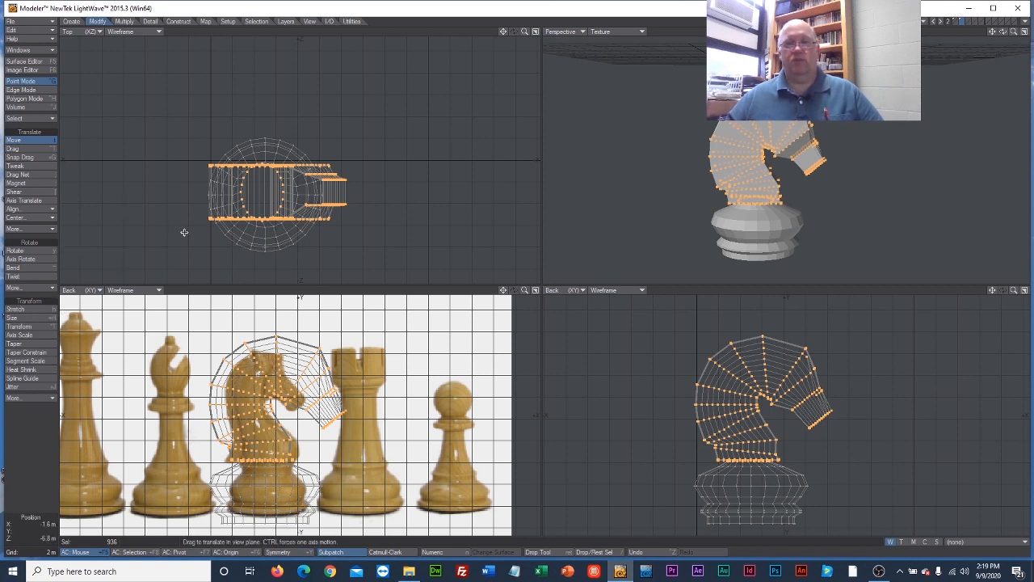
left_click(16, 140)
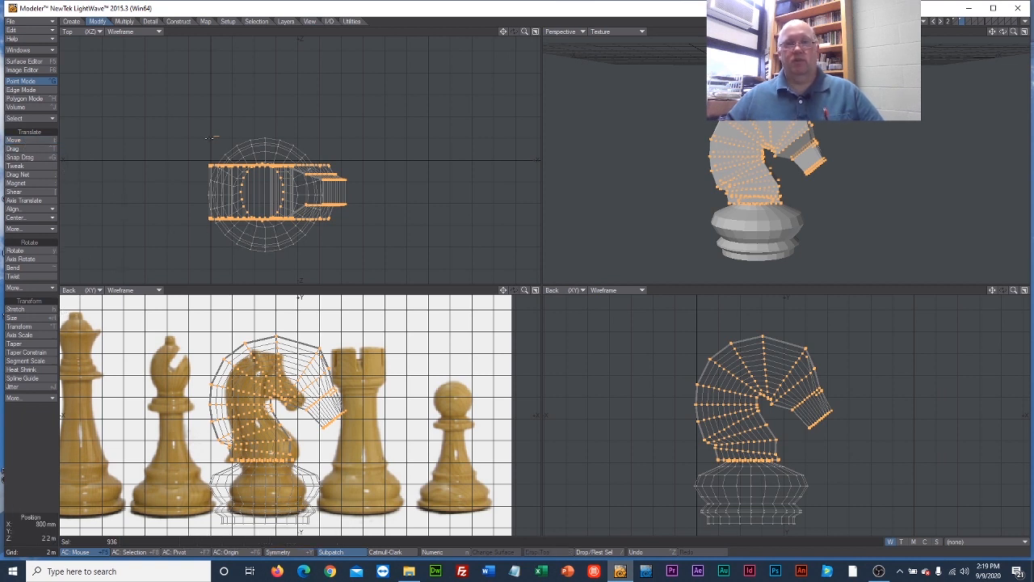
Step: Select only the point row across the knight's forehead, shorten it with Stretch, and move it down to flatten the brow
mouse_move(211, 139)
right_mouse_down()
mouse_move(283, 282)
mouse_move(95, 125)
mouse_move(80, 129)
right_mouse_up()
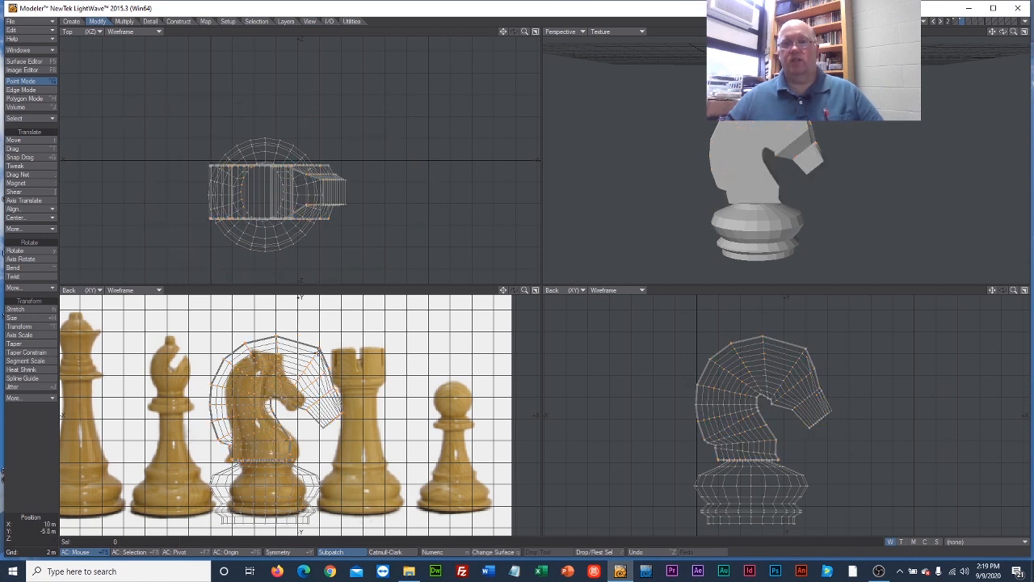
left_click(327, 331)
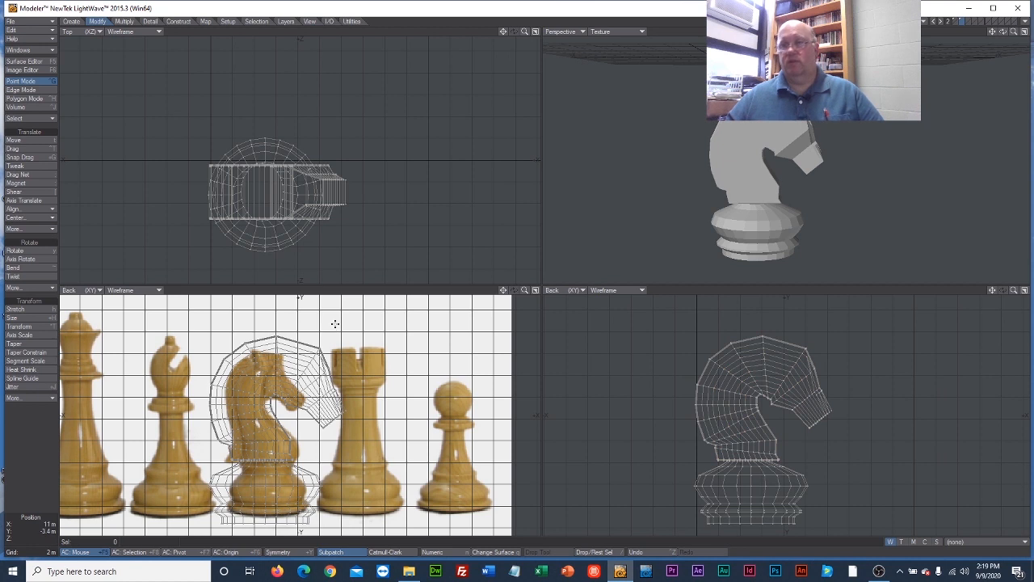
mouse_move(806, 341)
right_mouse_down()
mouse_move(785, 361)
mouse_move(823, 331)
right_mouse_up()
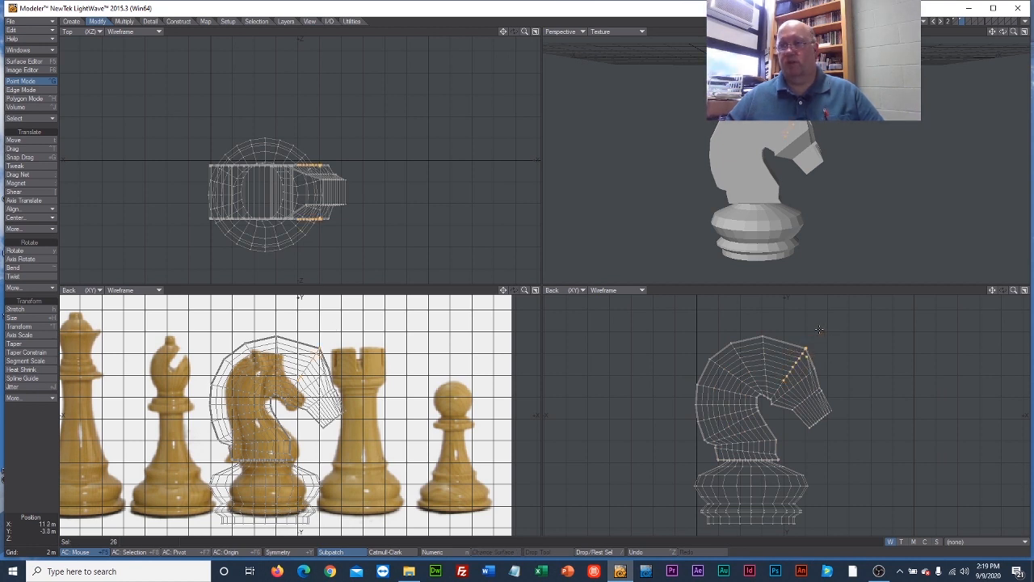
left_click(26, 140)
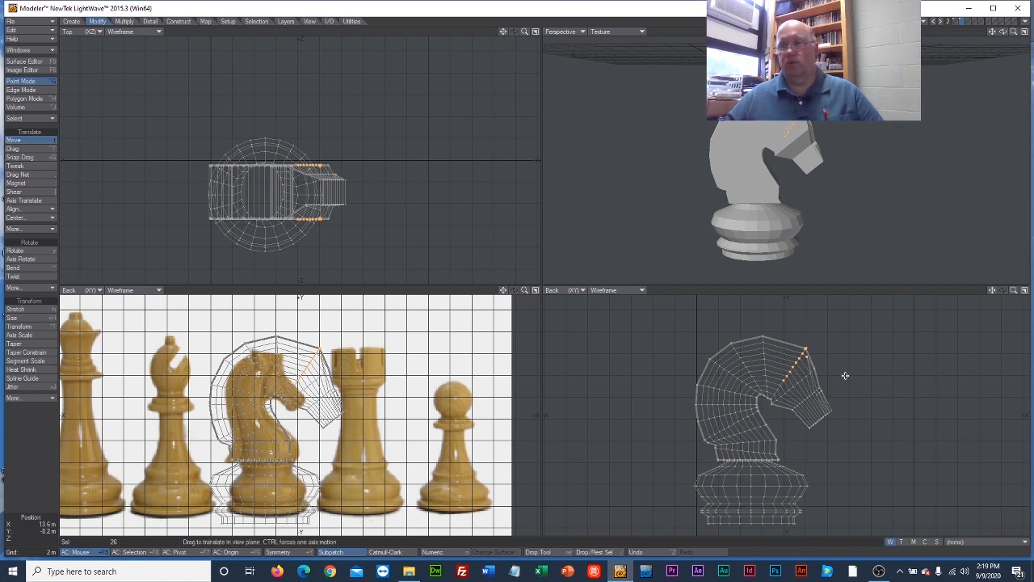
mouse_move(816, 359)
left_mouse_down()
mouse_move(803, 369)
mouse_move(806, 355)
left_mouse_up()
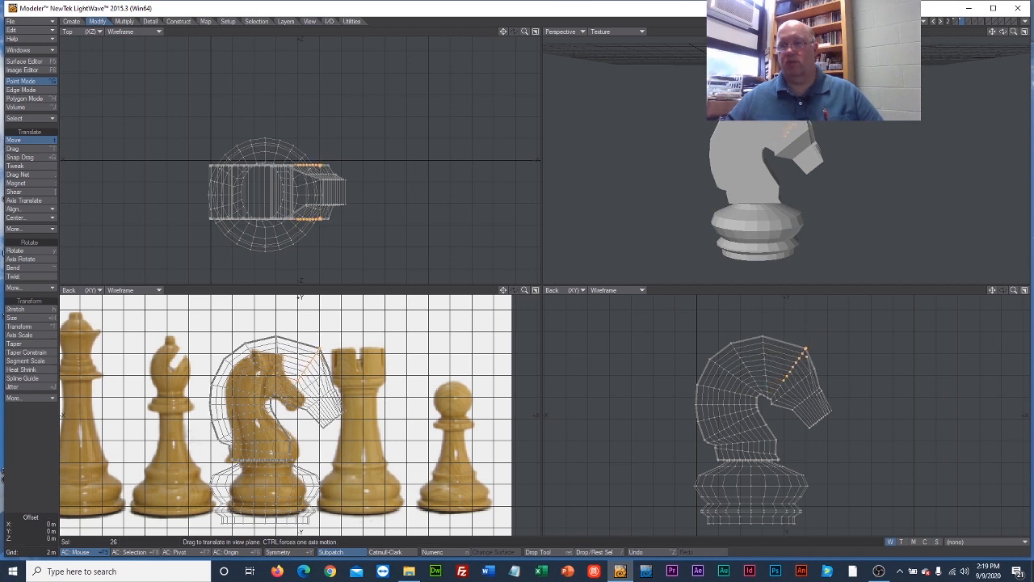
left_click(20, 308)
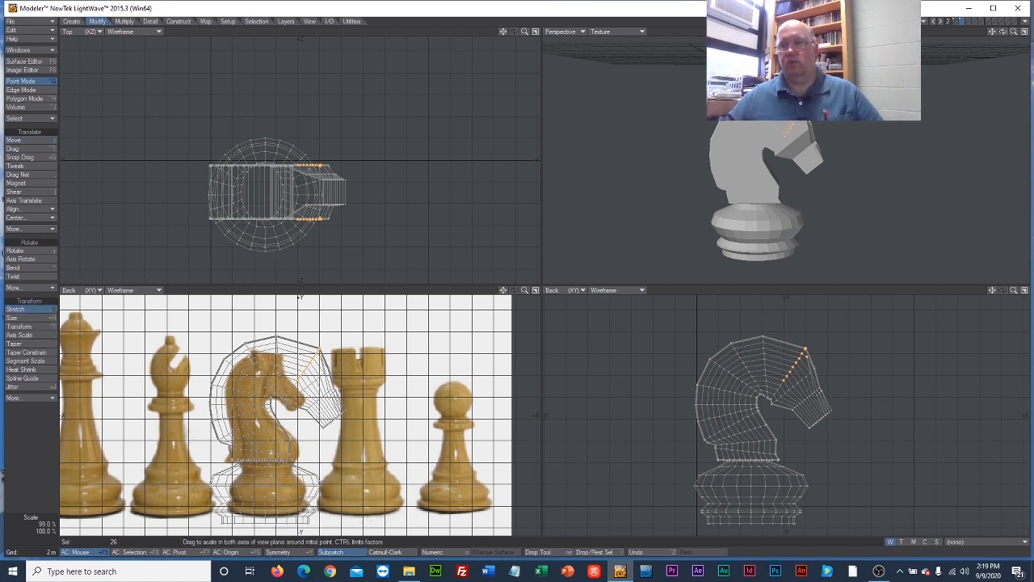
left_click_drag(793, 347, 776, 366)
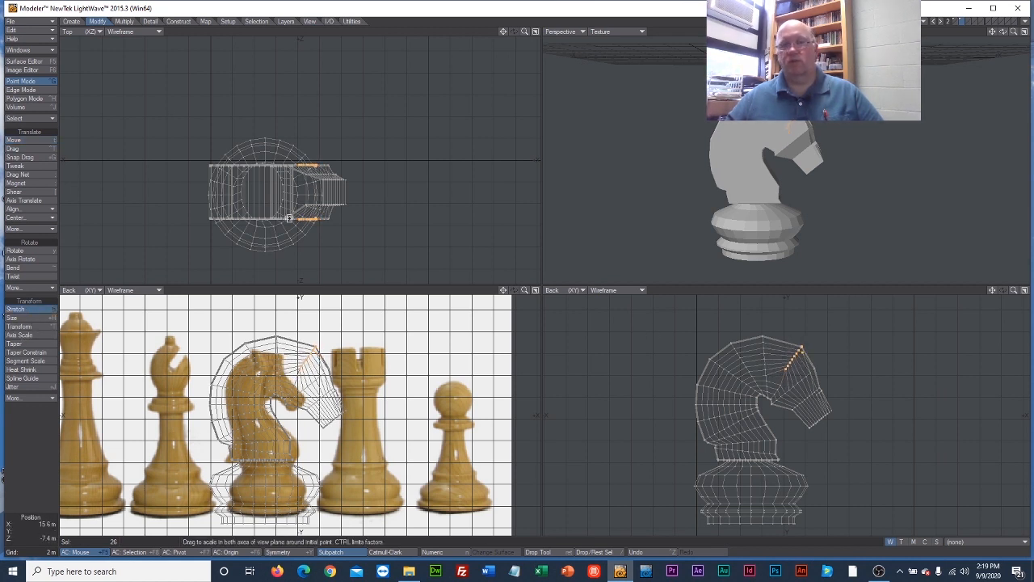
left_click(16, 141)
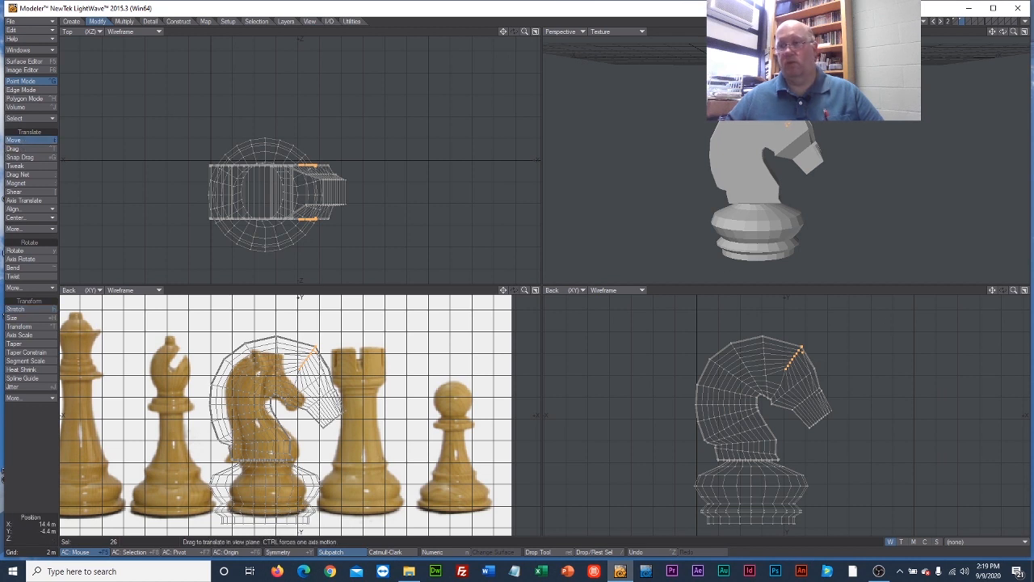
left_click_drag(801, 350, 800, 361)
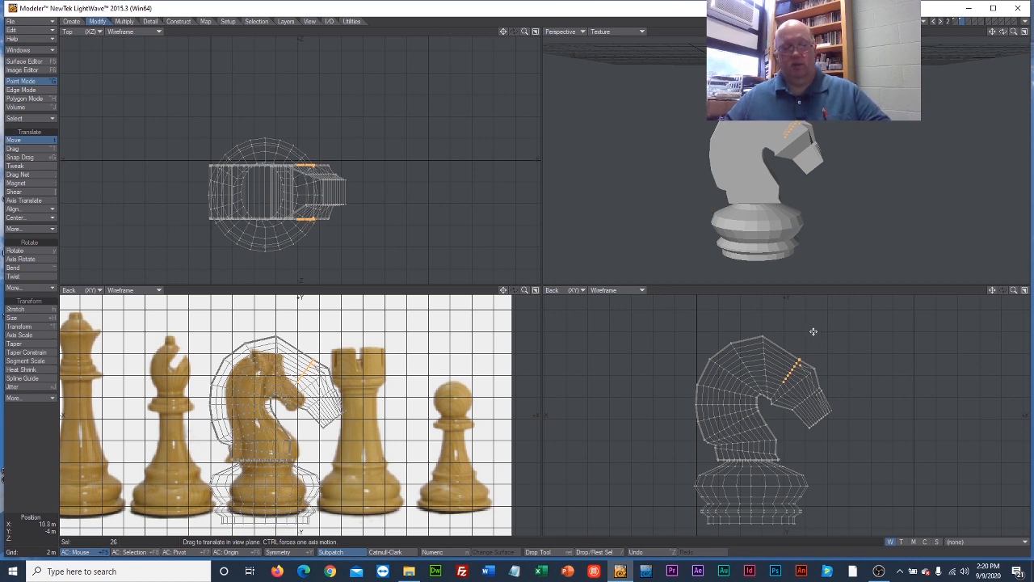
Step: Undo the last move of the forehead point row and clear the point selection
key("ctrl+z")
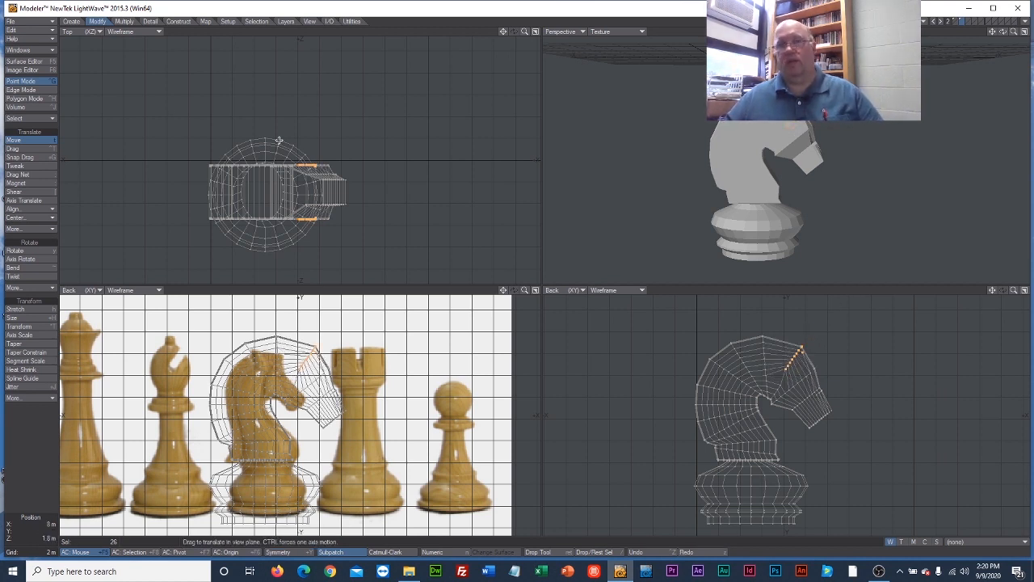
left_click(46, 140)
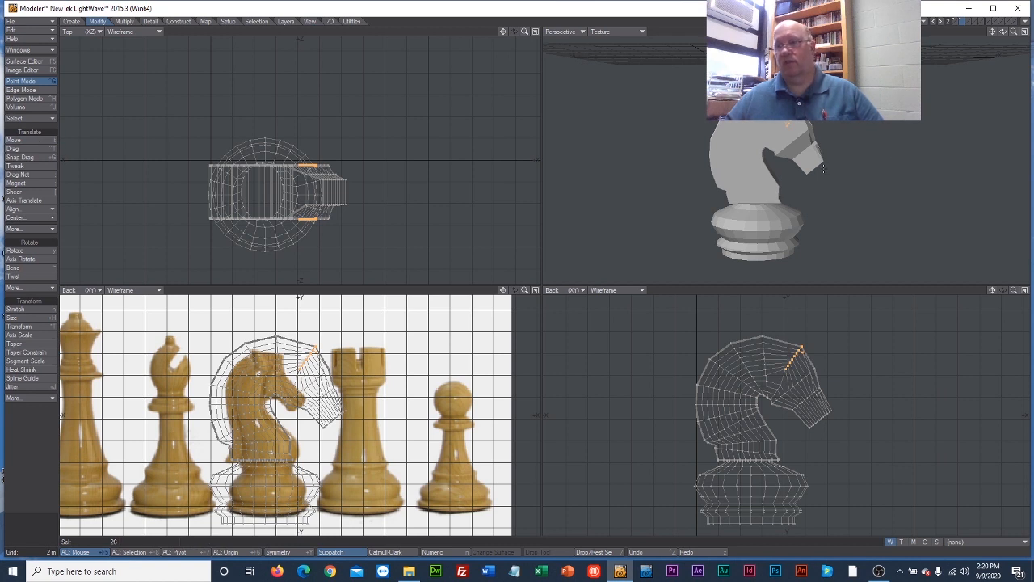
mouse_move(843, 174)
right_mouse_down()
mouse_move(788, 111)
mouse_move(846, 164)
right_mouse_up()
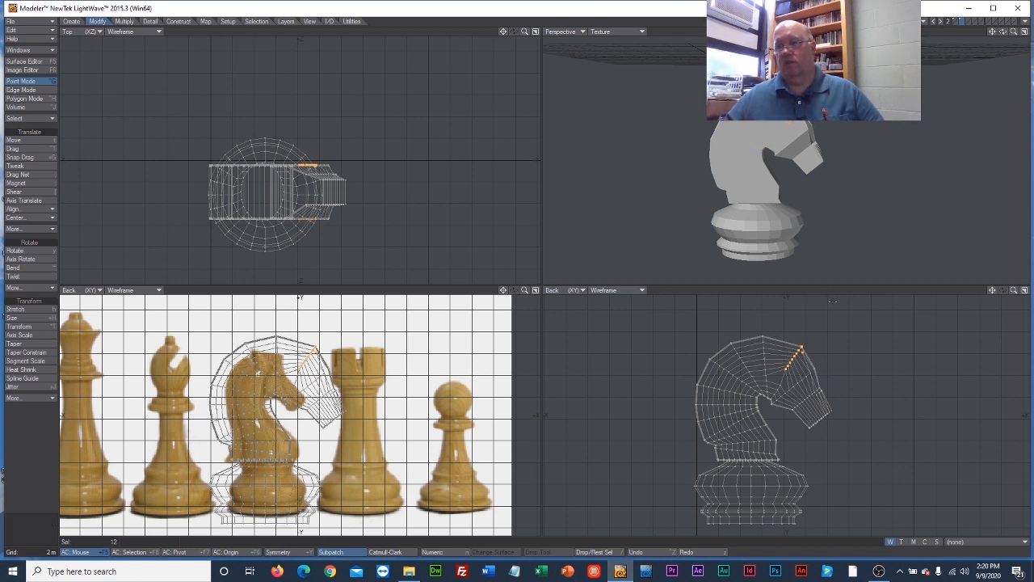
left_click(862, 316)
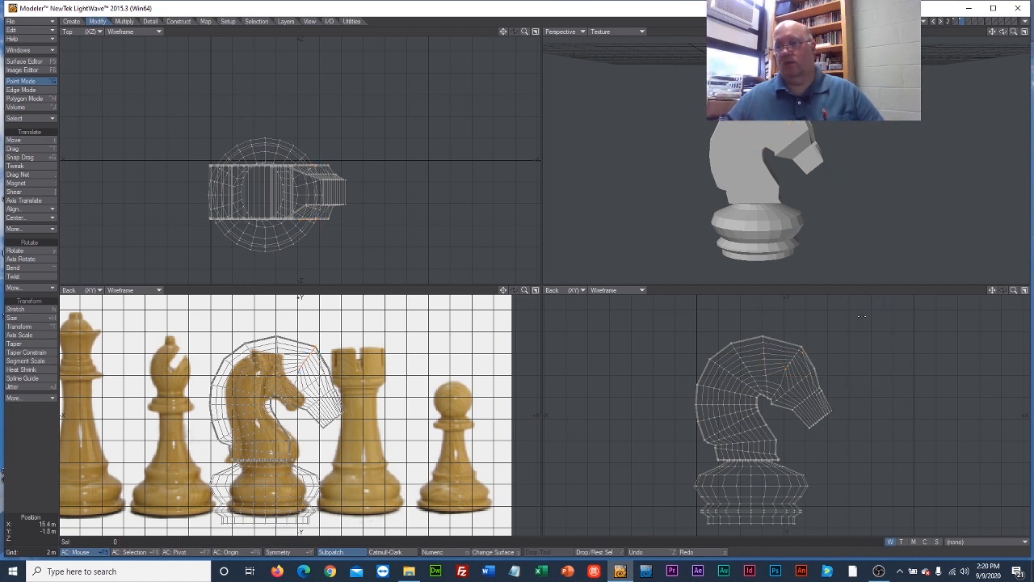
Step: Try to move the two points at the knight's upper brow corner, undo the move and deselect them
left_click(802, 352)
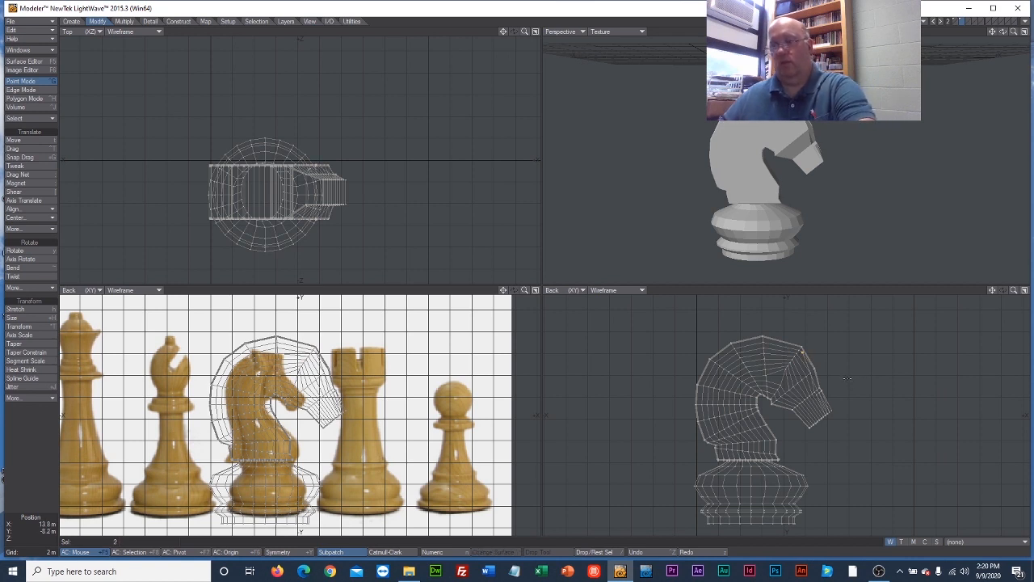
left_click(847, 377)
key("u")
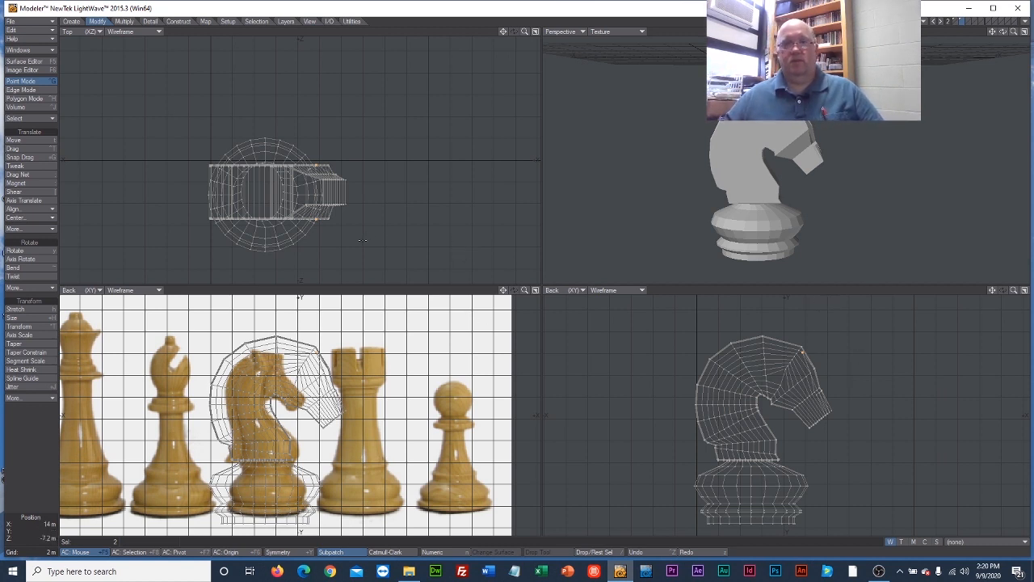
left_click(16, 140)
left_click_drag(315, 125, 378, 208)
key("ctrl+z")
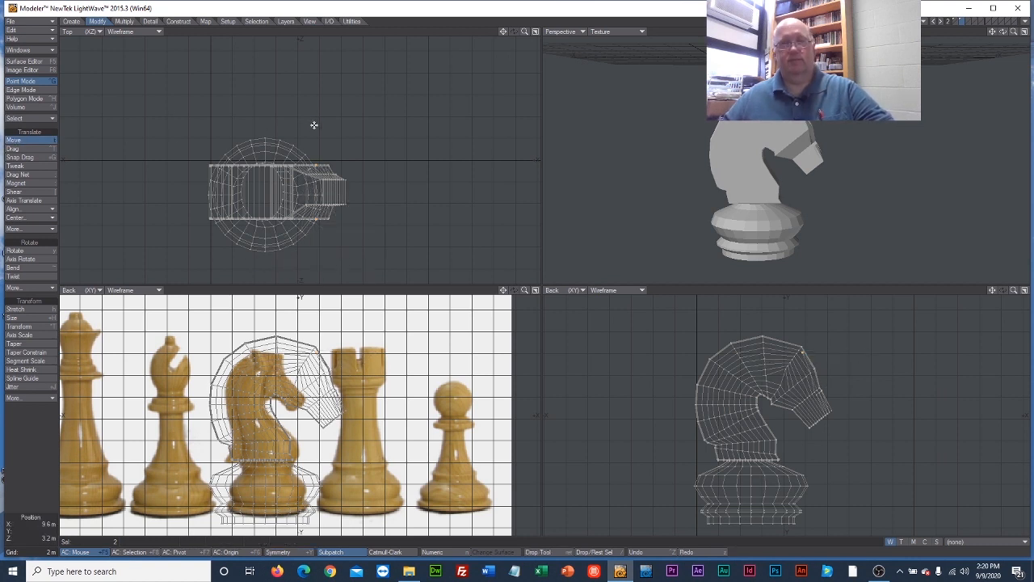
mouse_move(386, 126)
right_mouse_down()
mouse_move(376, 121)
mouse_move(346, 246)
mouse_move(386, 108)
right_mouse_up()
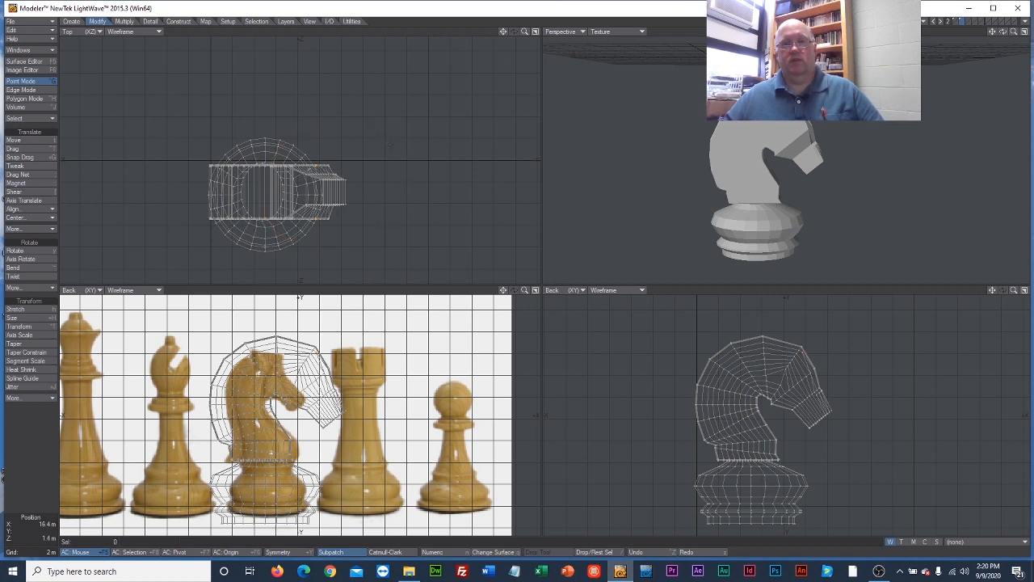
Step: Select all points on the +Z side face of the knight's head and neck, leaving out the base's points
right_click_drag(389, 151, 376, 163)
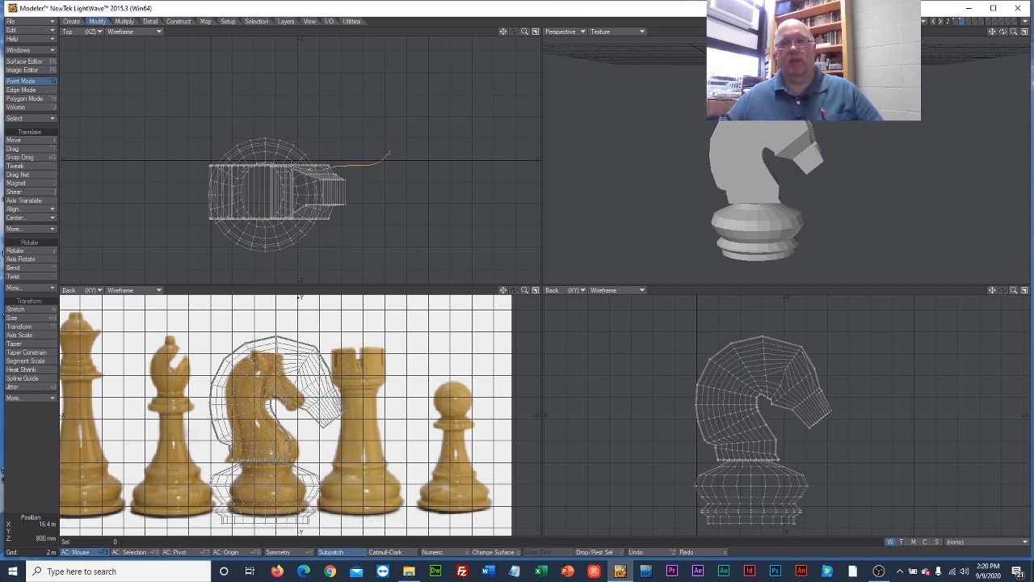
right_click_drag(231, 171, 232, 170)
mouse_move(402, 115)
right_mouse_down()
mouse_move(287, 99)
mouse_move(237, 177)
mouse_move(295, 77)
mouse_move(302, 167)
mouse_move(348, 156)
mouse_move(169, 136)
mouse_move(216, 183)
right_mouse_up()
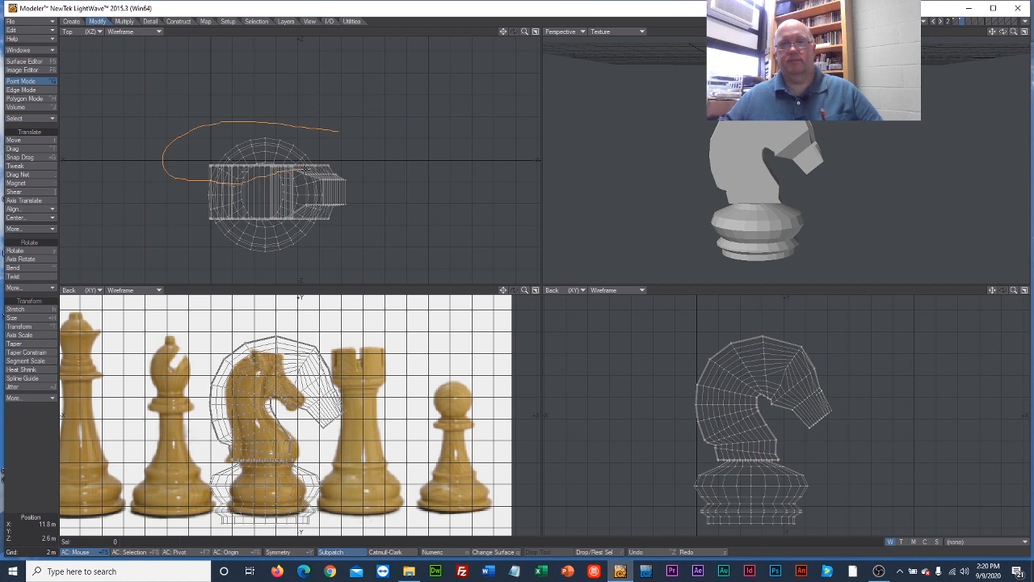
mouse_move(331, 169)
right_mouse_down()
mouse_move(347, 125)
mouse_move(202, 104)
mouse_move(209, 147)
mouse_move(317, 142)
mouse_move(330, 121)
right_mouse_up()
mouse_move(863, 496)
right_mouse_down()
mouse_move(809, 475)
mouse_move(719, 475)
mouse_move(683, 523)
mouse_move(863, 502)
mouse_move(693, 490)
mouse_move(812, 472)
mouse_move(769, 464)
right_mouse_up()
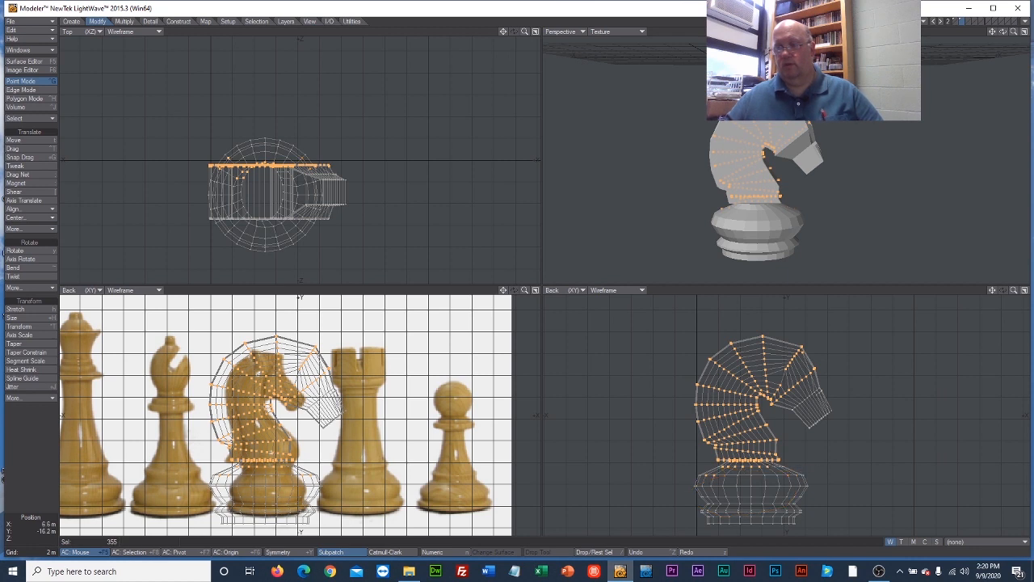
mouse_move(748, 464)
left_mouse_down()
mouse_move(729, 465)
mouse_move(714, 483)
left_mouse_up()
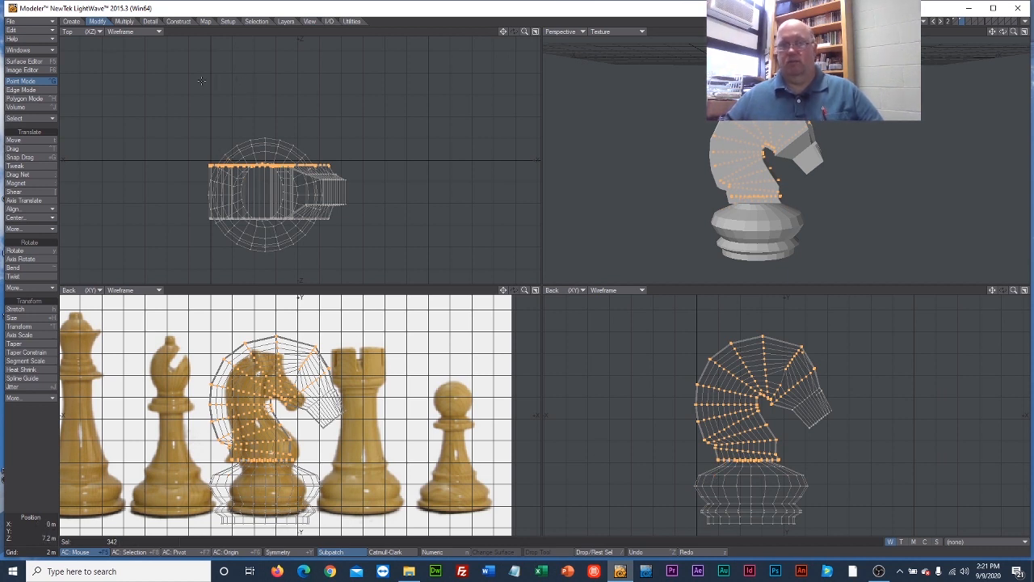
Step: Move the selected side face of the head about 400 mm inward along Z, keeping its X position
left_click(25, 141)
left_click_drag(263, 164, 263, 169)
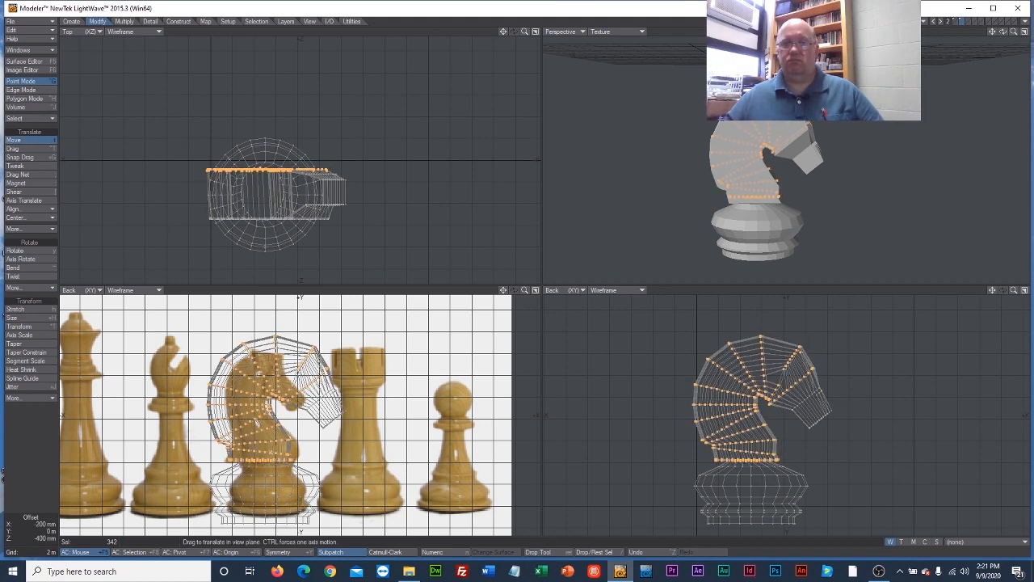
left_click(25, 141)
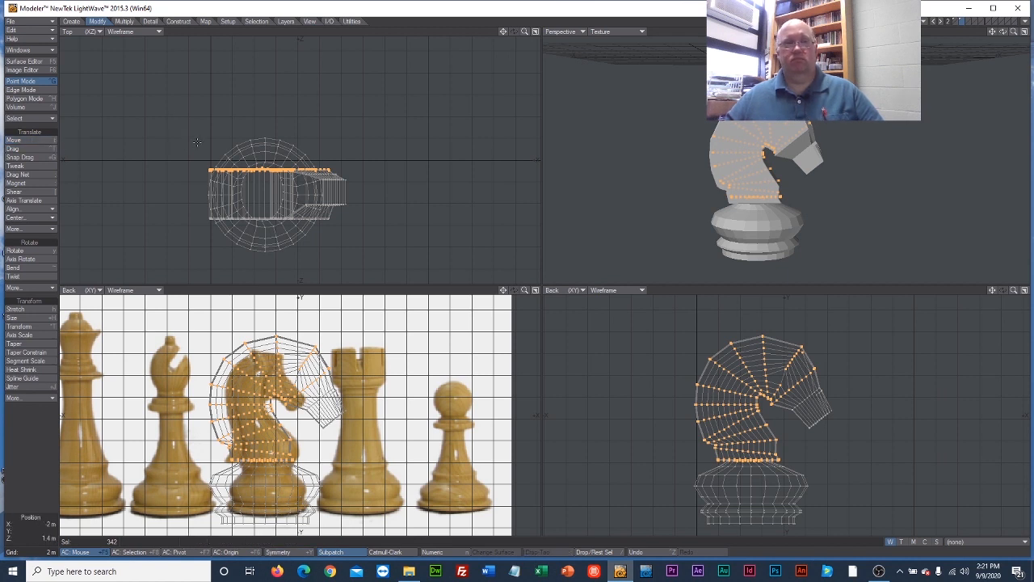
Step: Replace the selection with the points on the head and neck's opposite, -Z side face, leaving out the base's points
mouse_move(193, 127)
right_mouse_down()
mouse_move(215, 170)
mouse_move(347, 163)
mouse_move(141, 110)
right_mouse_up()
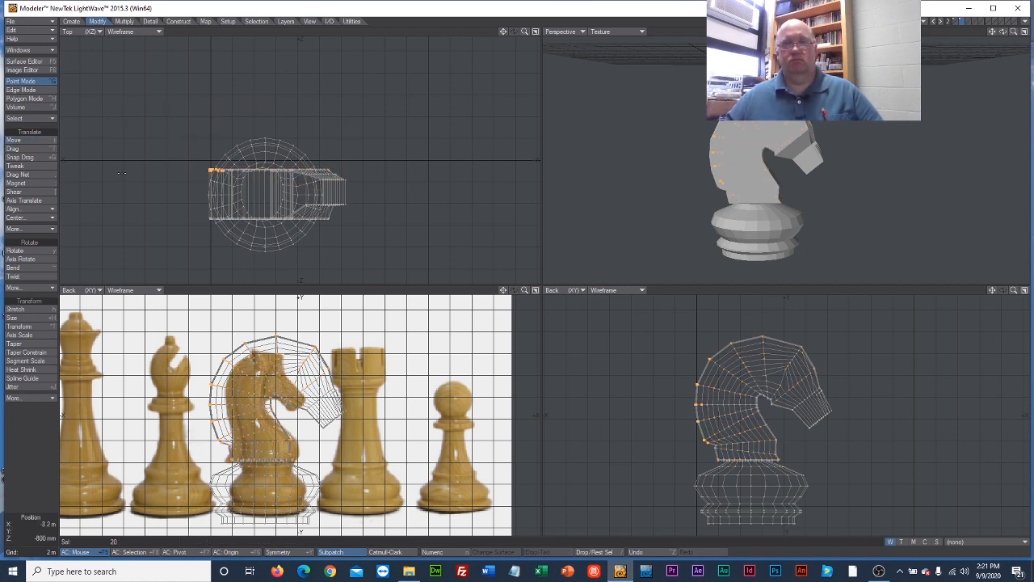
mouse_move(182, 196)
right_mouse_down()
mouse_move(186, 121)
mouse_move(164, 140)
right_mouse_up()
mouse_move(323, 210)
right_mouse_down()
mouse_move(311, 249)
mouse_move(173, 244)
mouse_move(171, 207)
right_mouse_up()
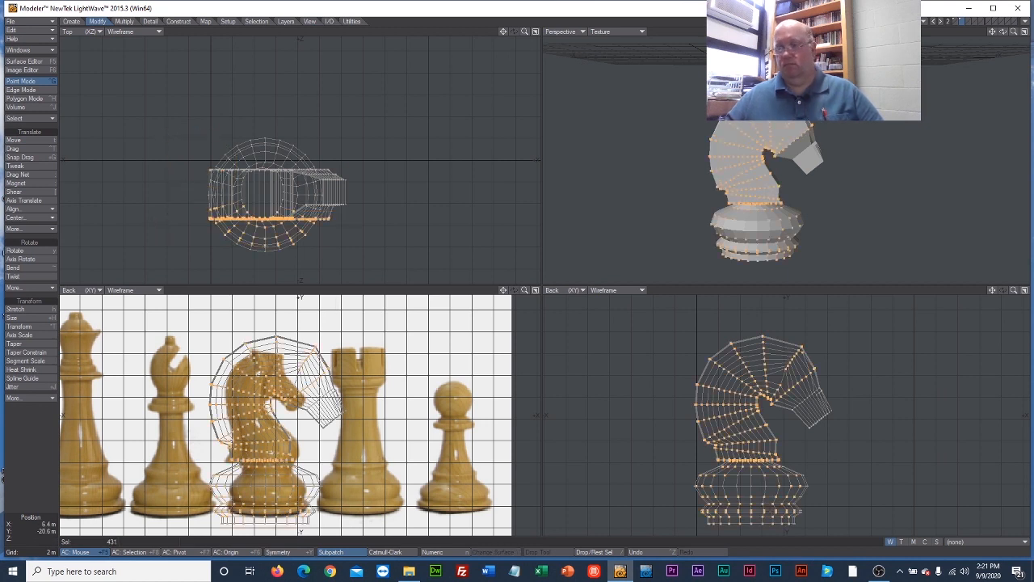
mouse_move(770, 533)
right_mouse_down()
mouse_move(700, 535)
mouse_move(663, 464)
mouse_move(718, 468)
right_mouse_up()
right_click_drag(800, 529, 815, 495)
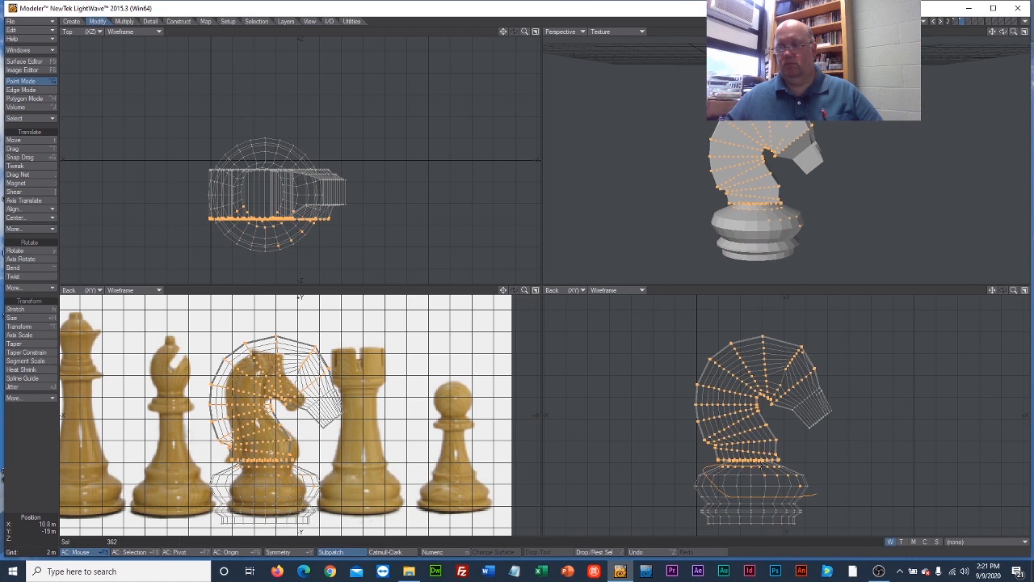
right_click_drag(780, 494, 794, 512)
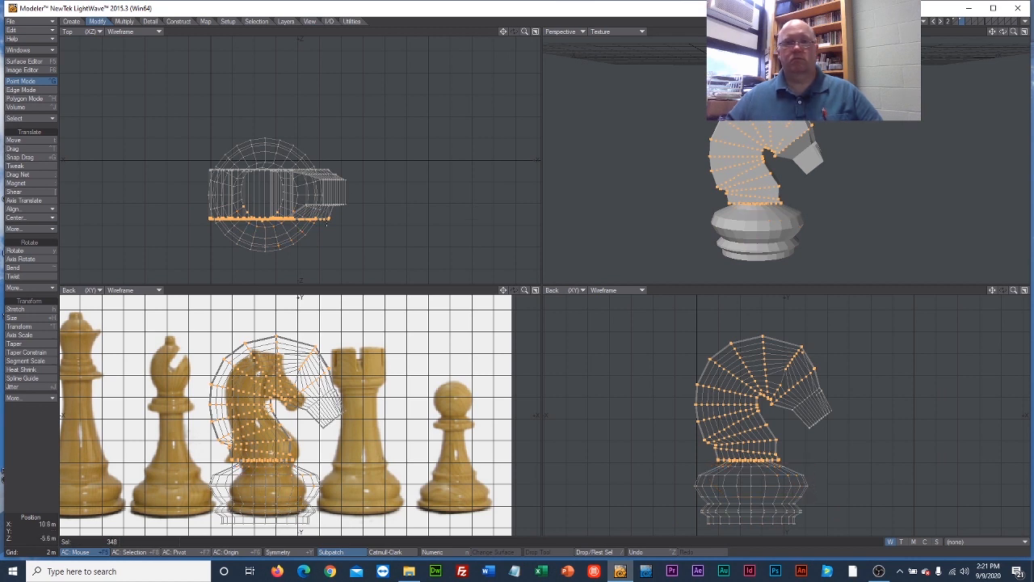
left_click_drag(241, 186, 250, 214)
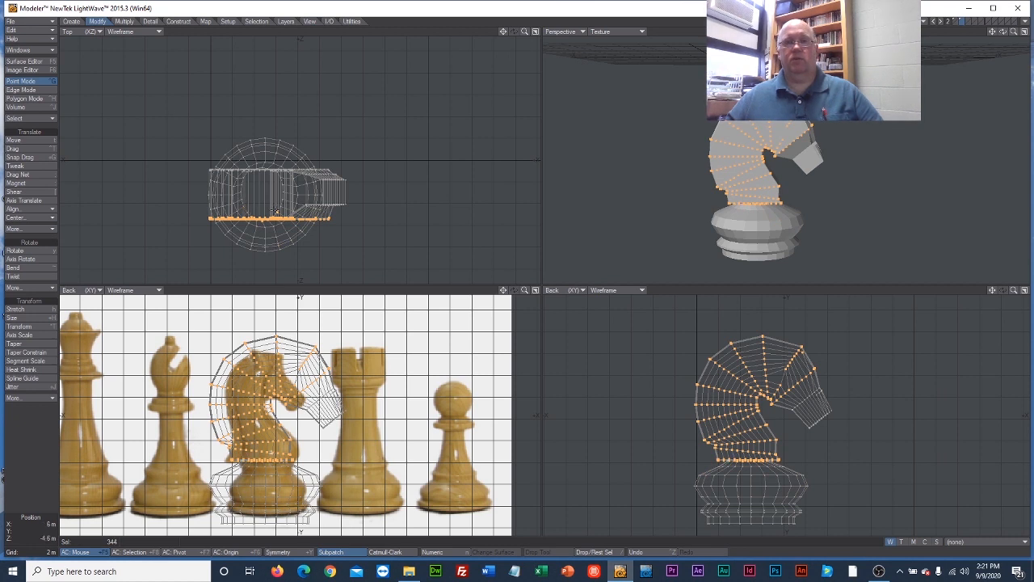
Step: Move the -Z side face inward to thin the head, realign it along X with the opposite side, and clear the selection
key("t")
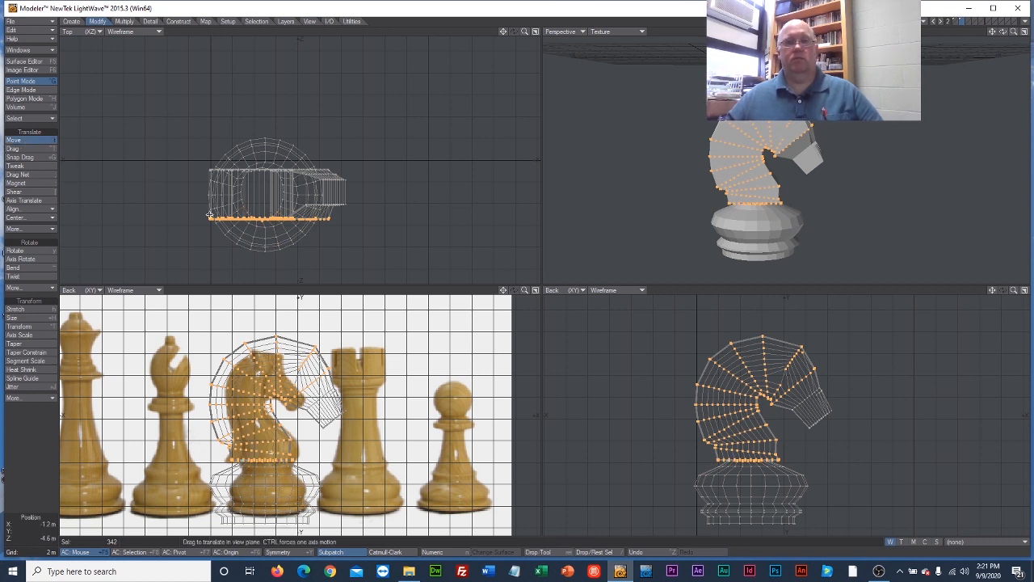
left_click_drag(263, 224, 263, 215)
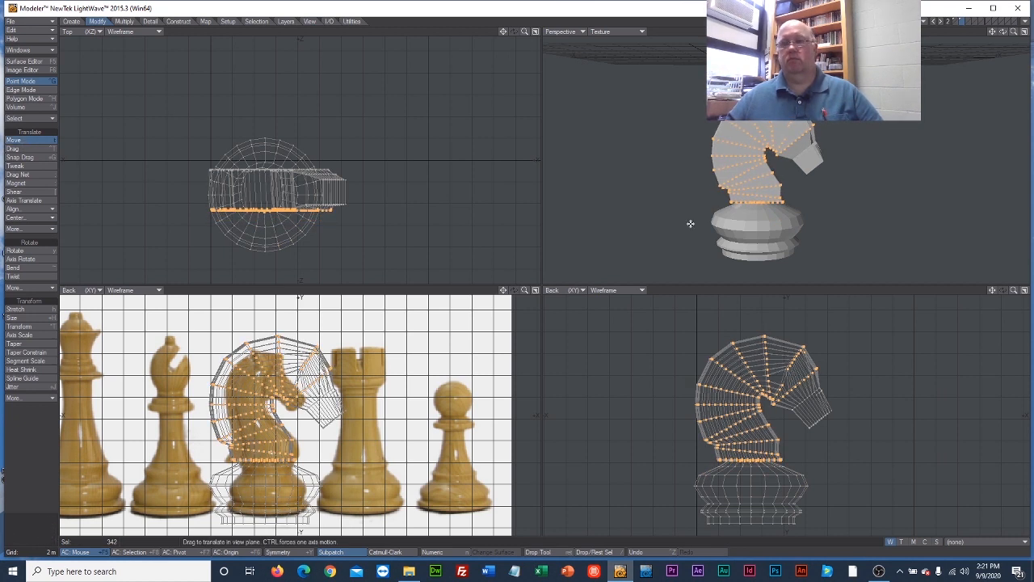
left_click_drag(1002, 31, 935, 32)
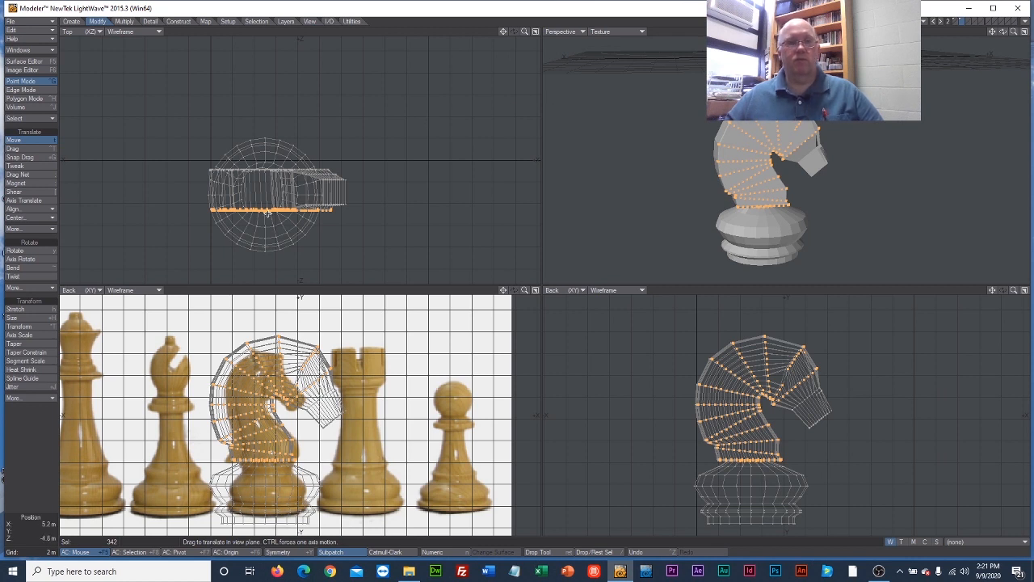
left_click_drag(267, 213, 271, 213)
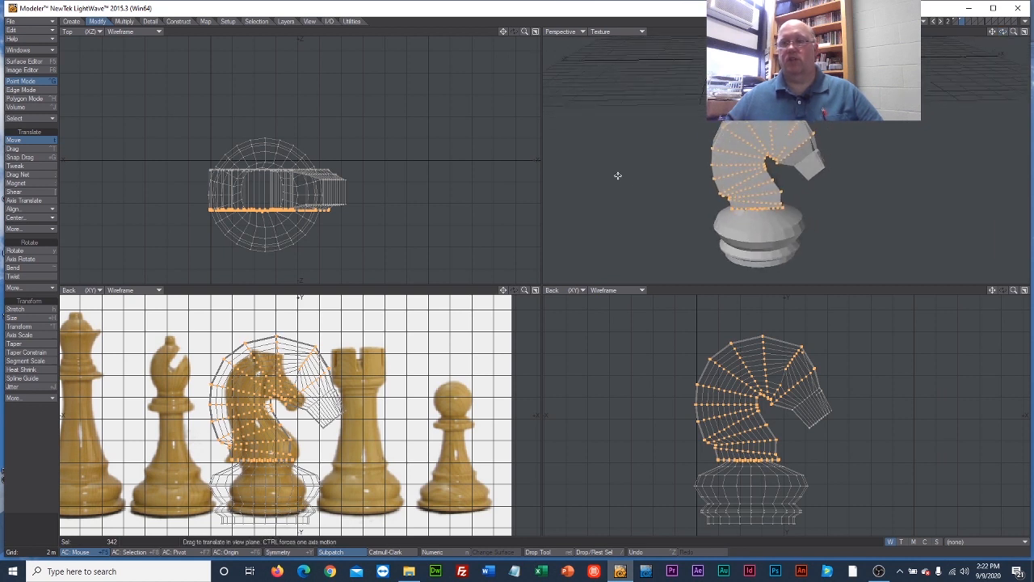
left_click(16, 140)
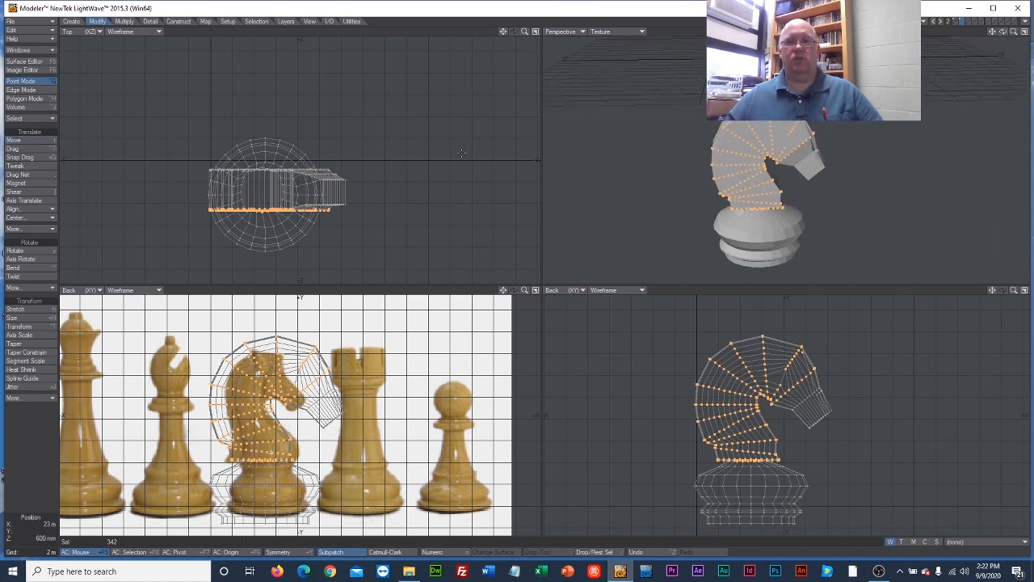
mouse_move(189, 121)
right_mouse_down()
mouse_move(450, 145)
mouse_move(285, 258)
mouse_move(380, 125)
right_mouse_up()
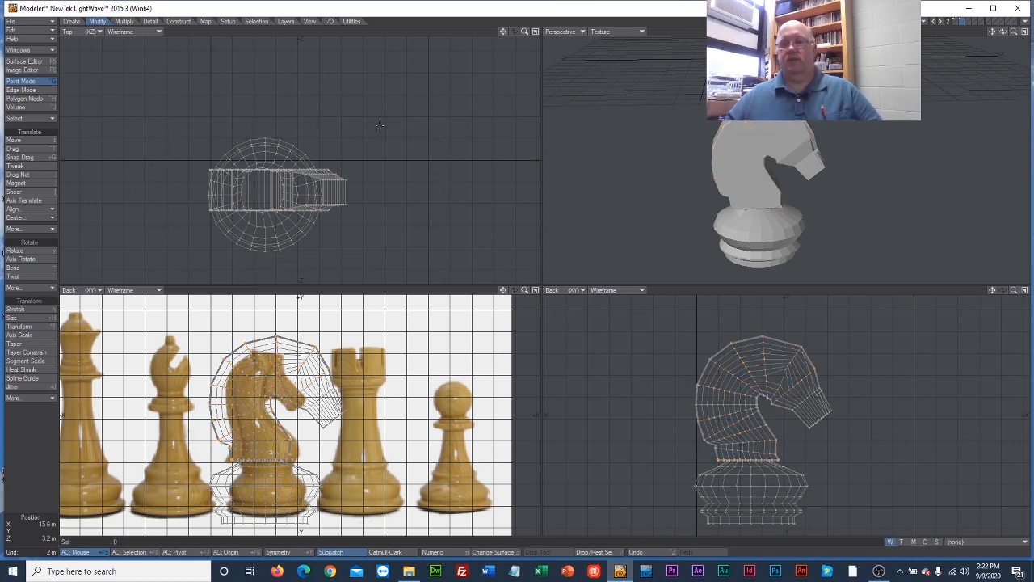
left_click(508, 169)
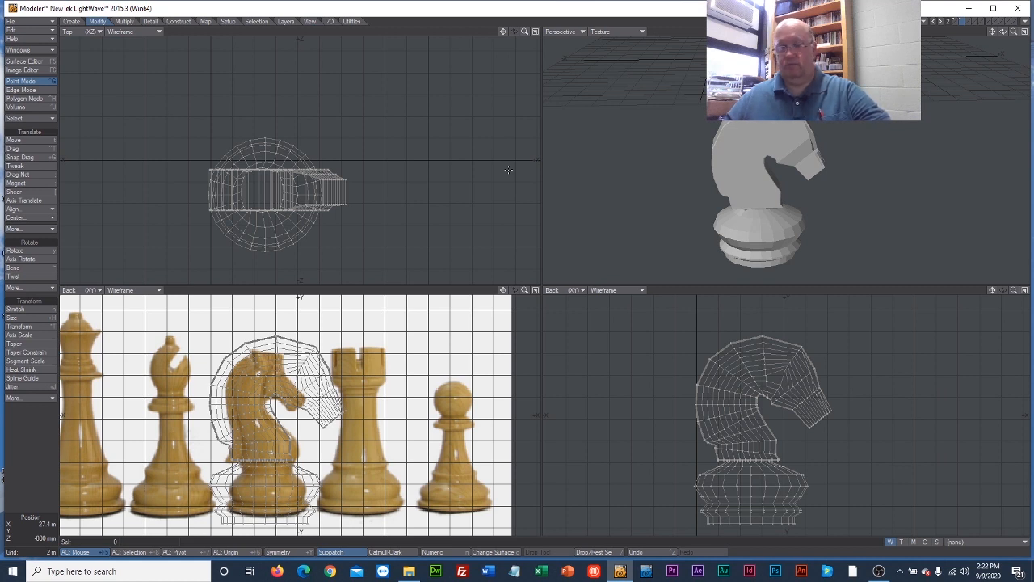
Step: Set the BotL viewport's backdrop image to none and change the other Back viewport to the Right (ZY) view
key("d")
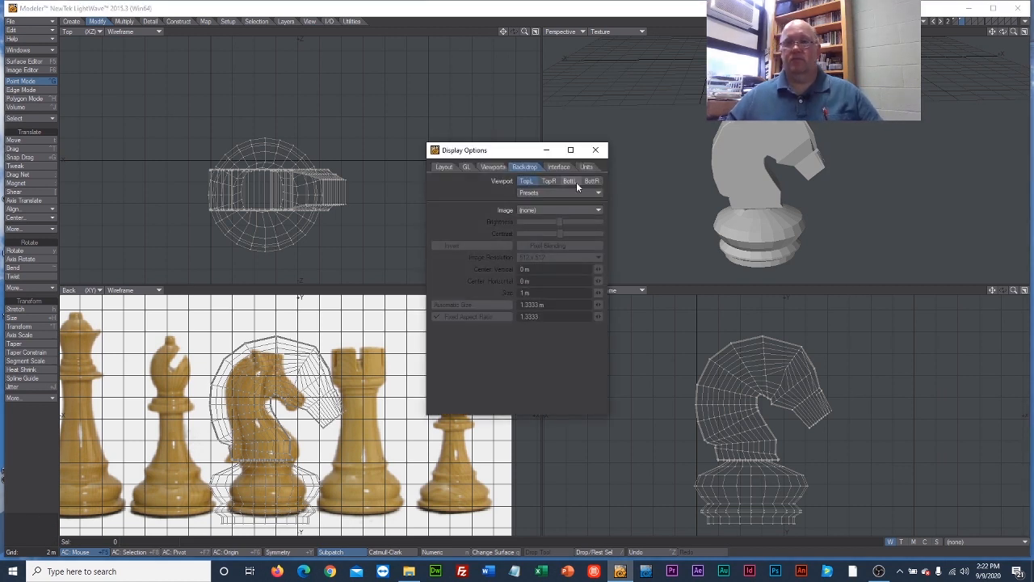
left_click(560, 210)
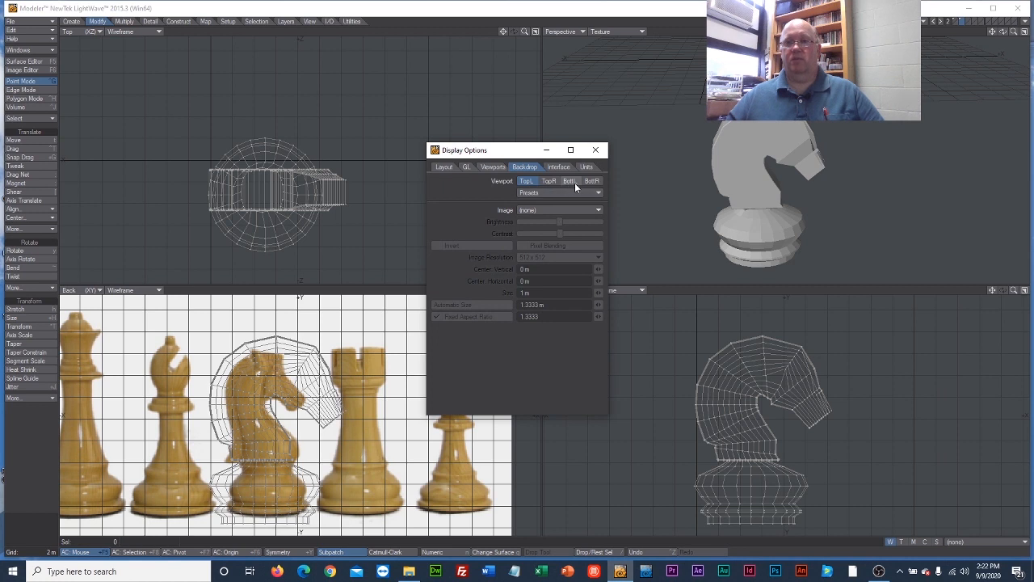
left_click(574, 183)
left_click(567, 211)
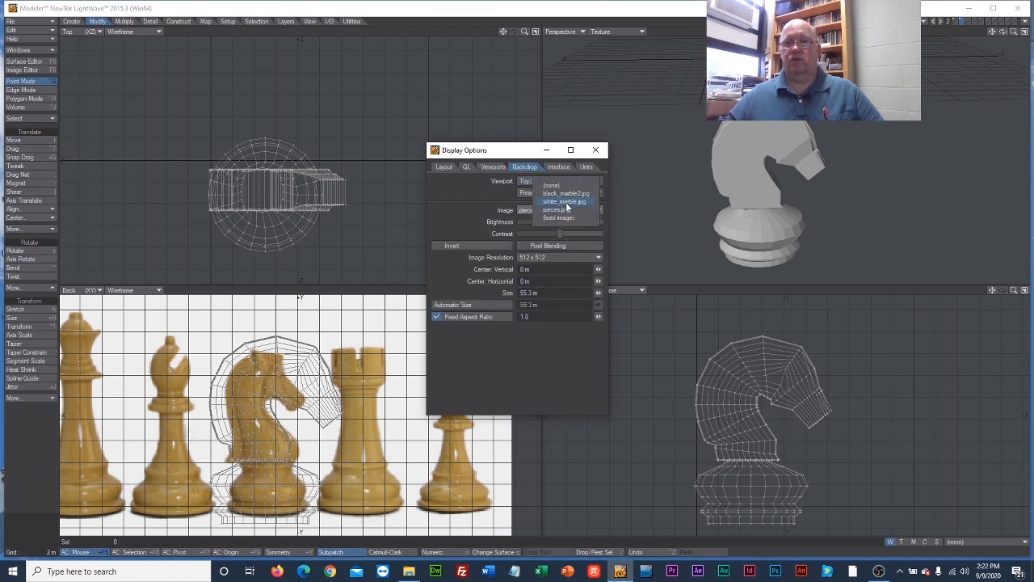
left_click(565, 184)
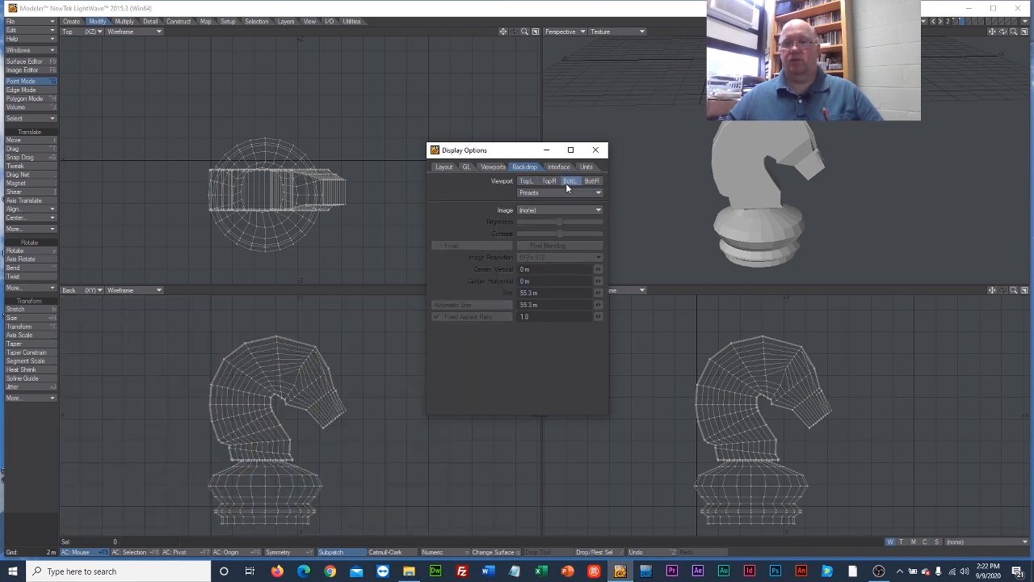
left_click(596, 150)
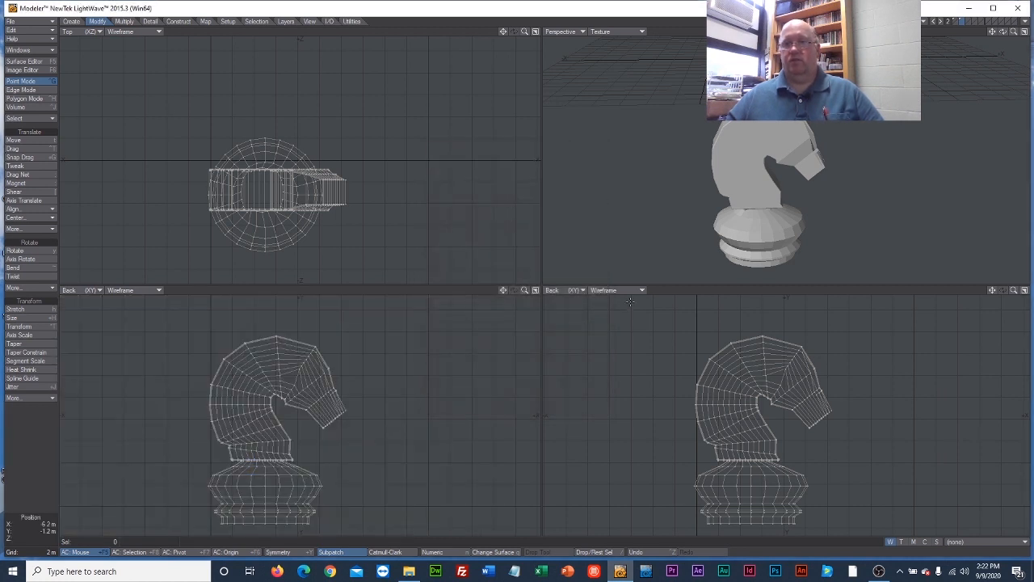
left_click(563, 290)
left_click(566, 309)
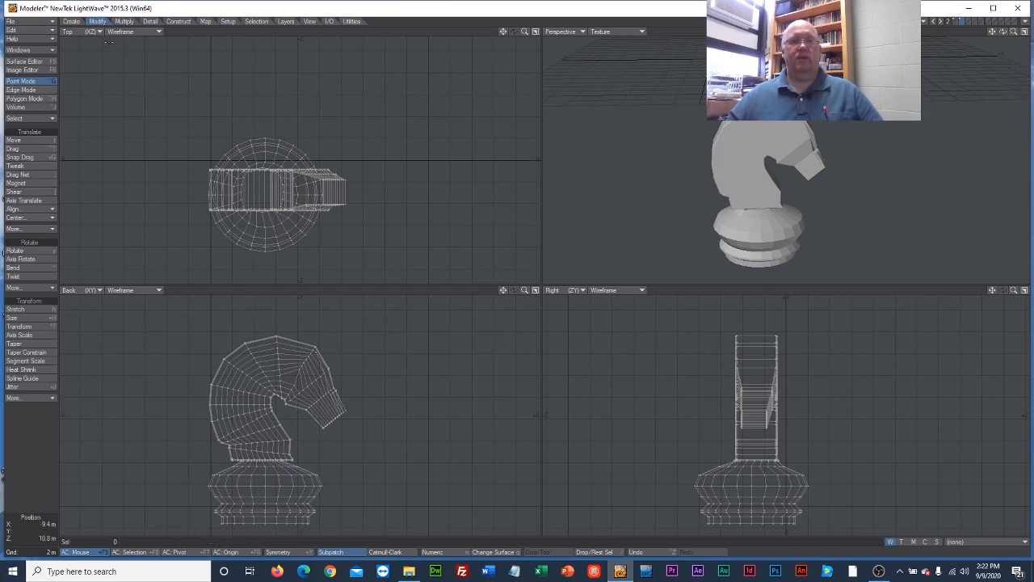
Step: Select all the polygons of the knight, copy them, and paste the copy into the next empty layer
left_click(28, 98)
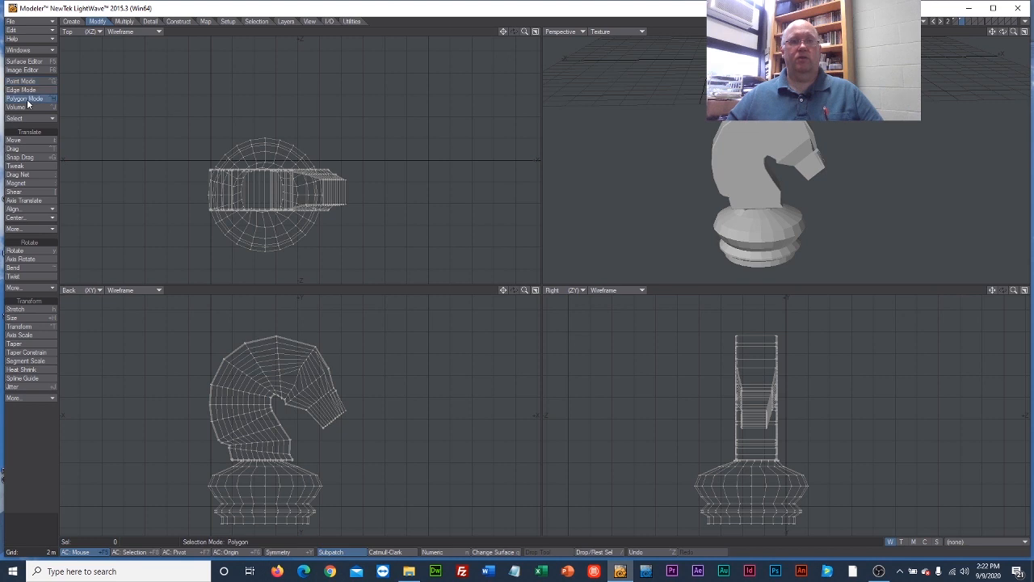
mouse_move(144, 211)
right_mouse_down()
mouse_move(349, 272)
mouse_move(281, 119)
right_mouse_up()
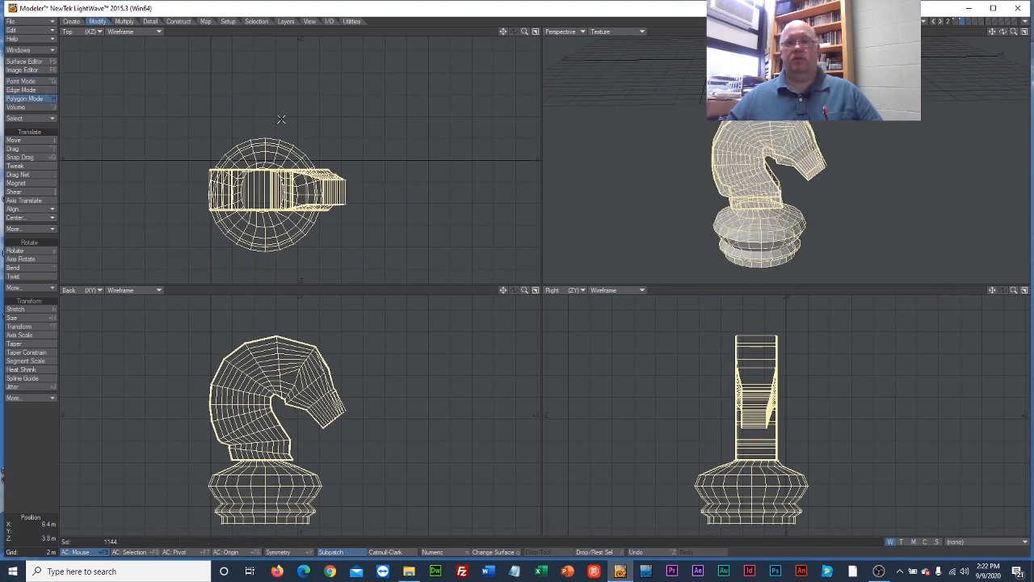
left_click(46, 31)
left_click(46, 33)
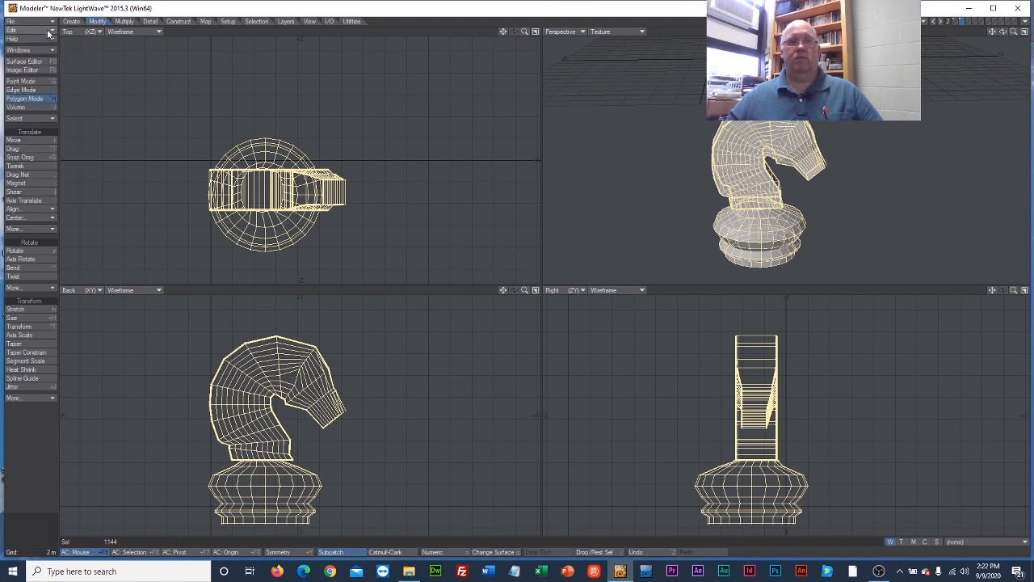
left_click(48, 31)
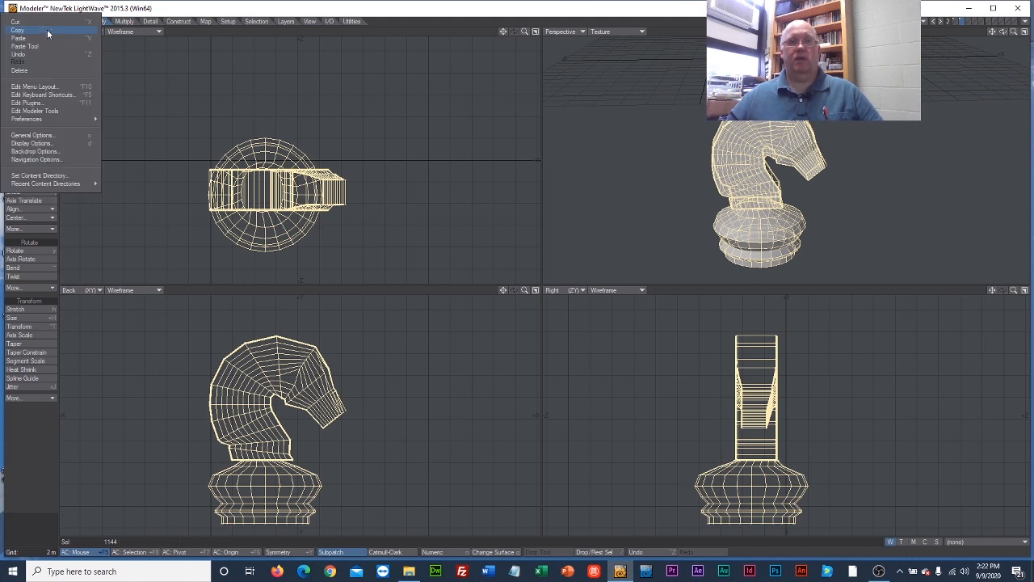
left_click(419, 95)
left_click(969, 23)
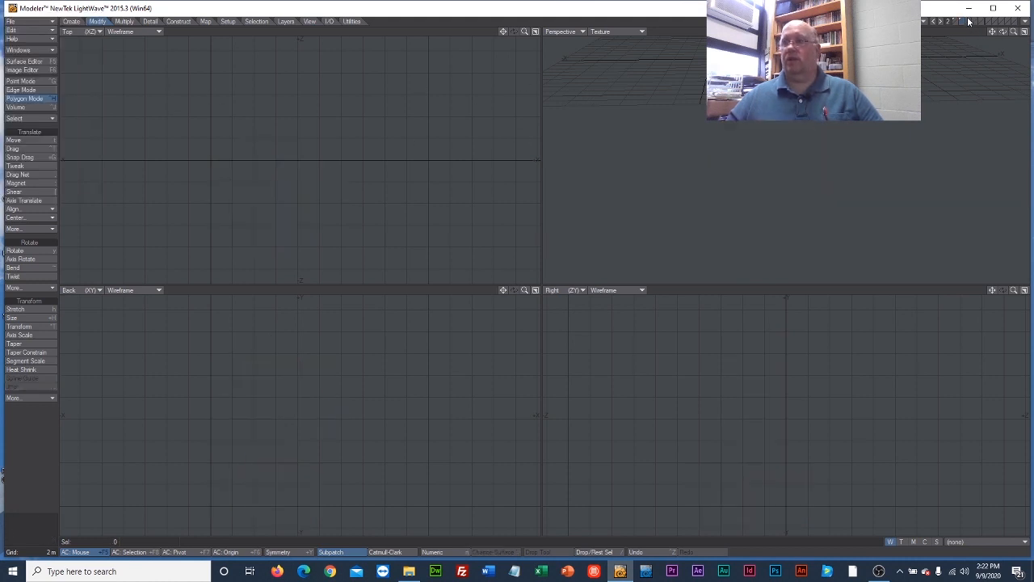
left_click(46, 30)
left_click(45, 37)
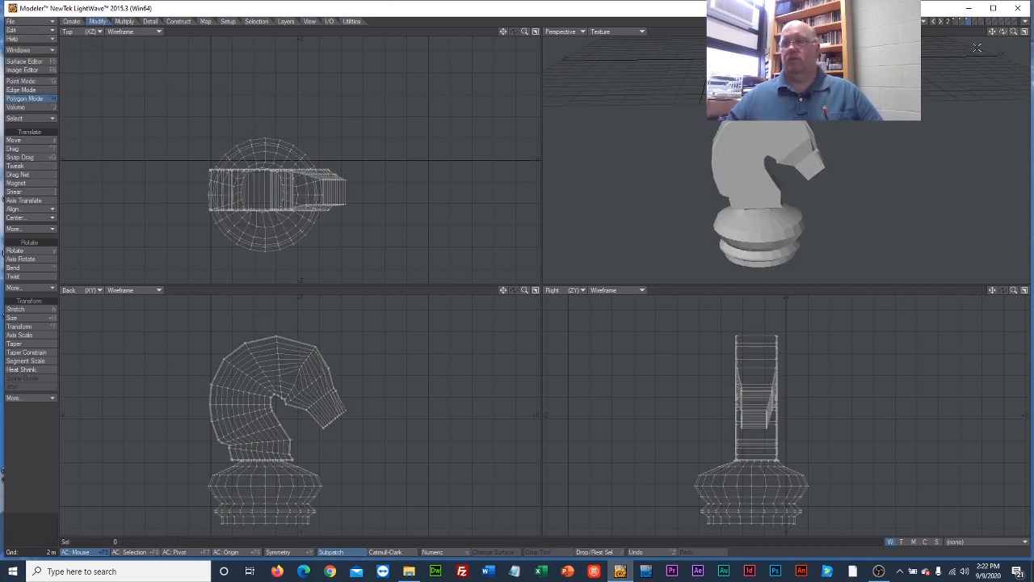
Step: Return to the original knight's layer, select all its polygons, and assign them the White_p surface
left_click(963, 22)
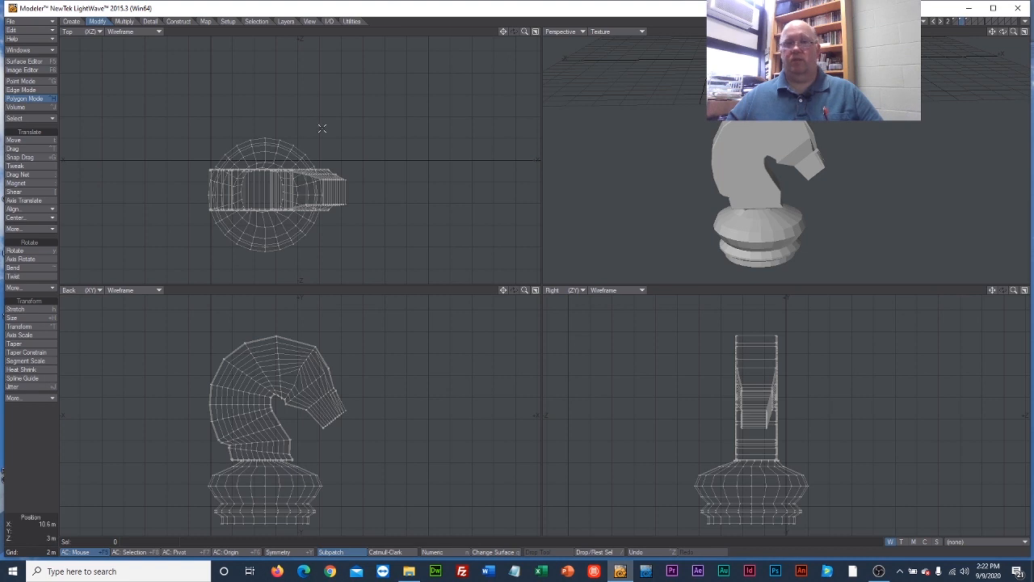
mouse_move(319, 128)
right_mouse_down()
mouse_move(139, 187)
mouse_move(345, 281)
mouse_move(355, 112)
right_mouse_up()
left_click(493, 552)
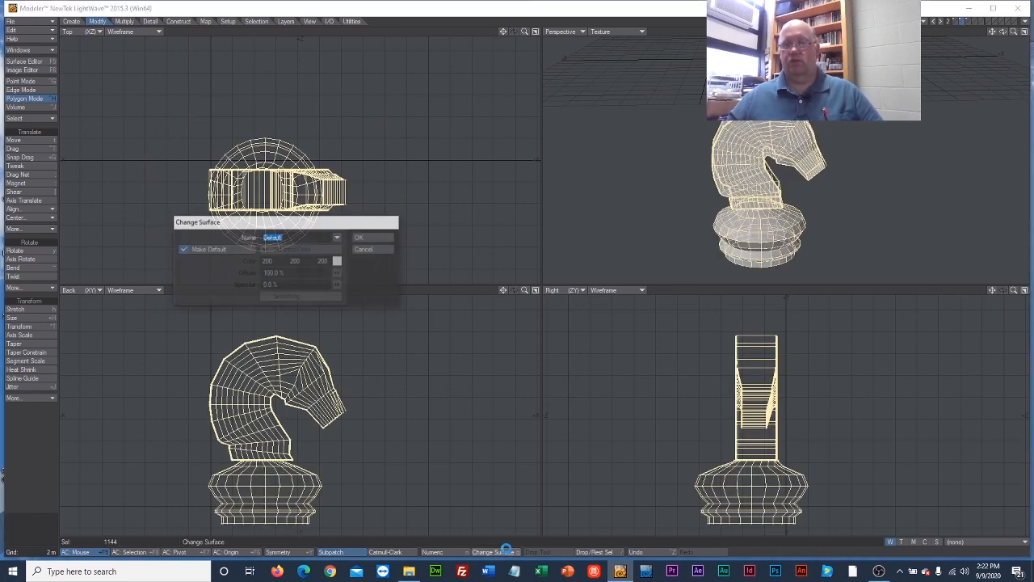
left_click(338, 238)
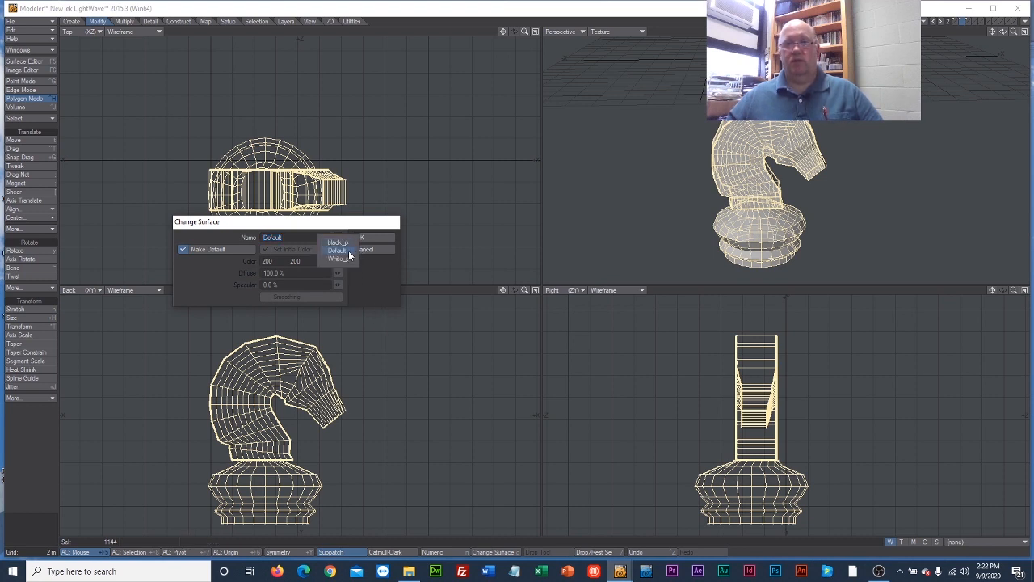
left_click(347, 259)
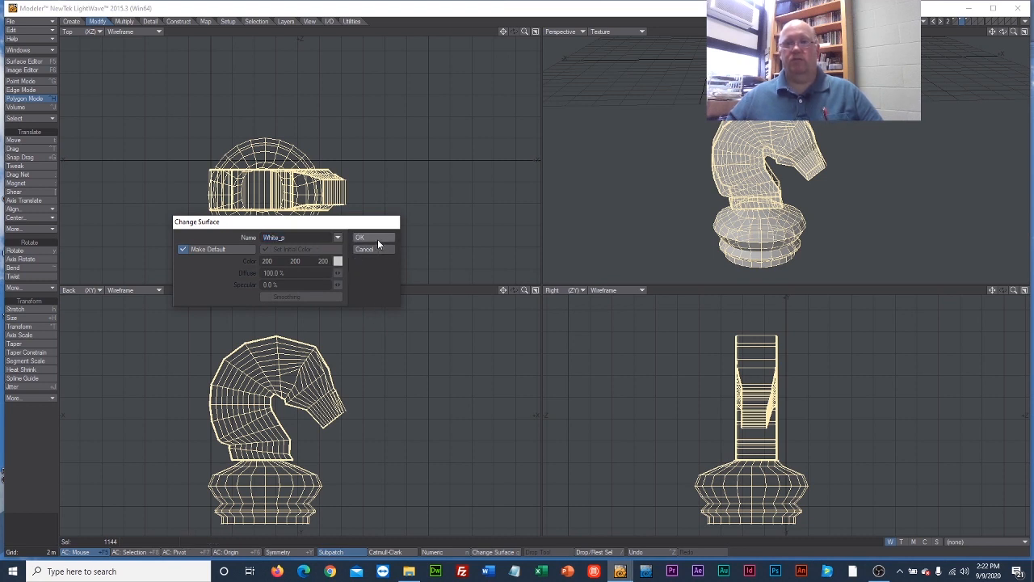
left_click(377, 239)
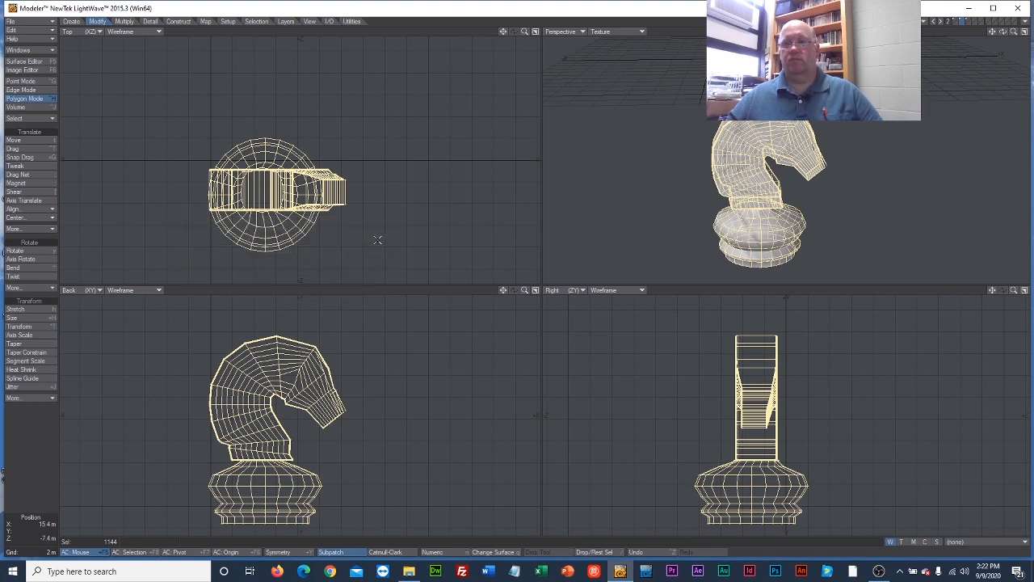
Step: Assign the black_p surface to all polygons of the copied knight in the next layer, and save the object
left_click(973, 24)
mouse_move(330, 125)
right_mouse_down()
mouse_move(261, 102)
mouse_move(163, 229)
mouse_move(377, 191)
mouse_move(328, 121)
right_mouse_up()
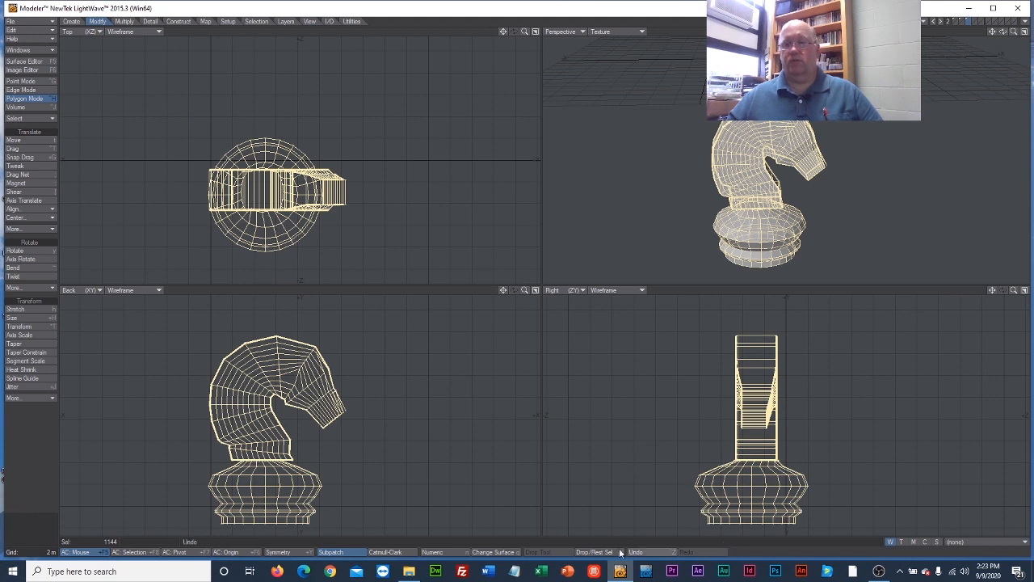
left_click(493, 552)
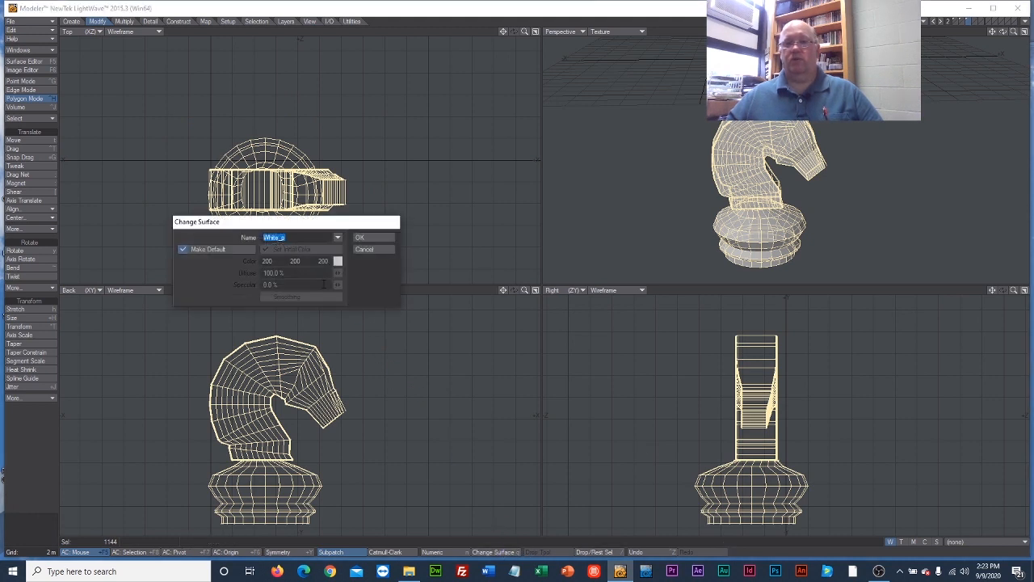
left_click(338, 239)
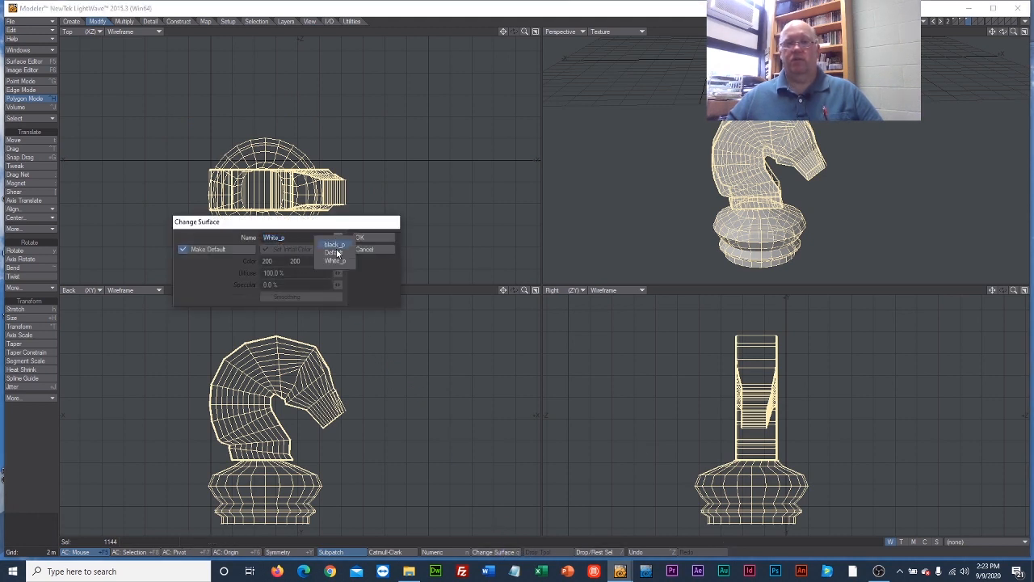
left_click(346, 248)
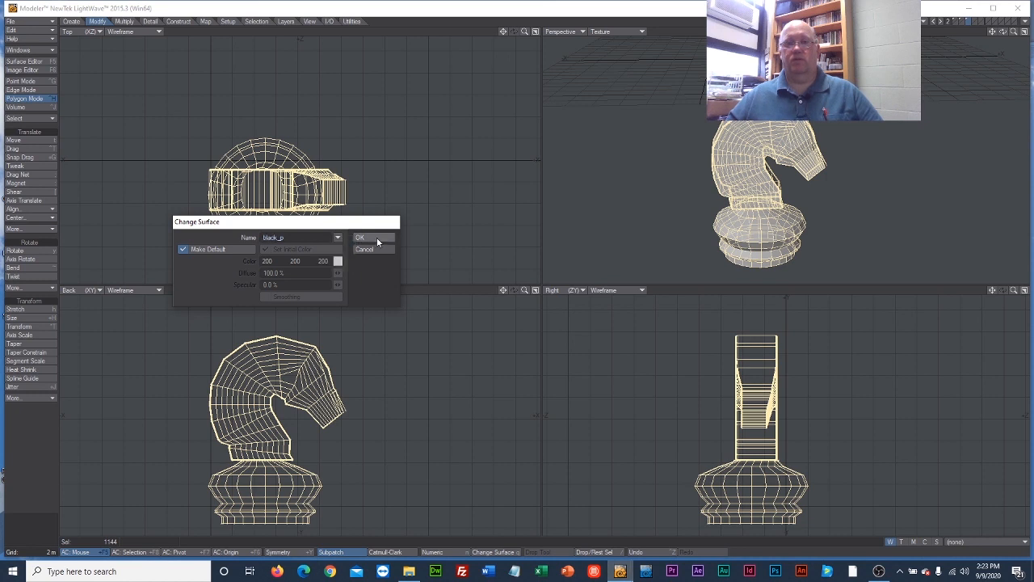
left_click(368, 238)
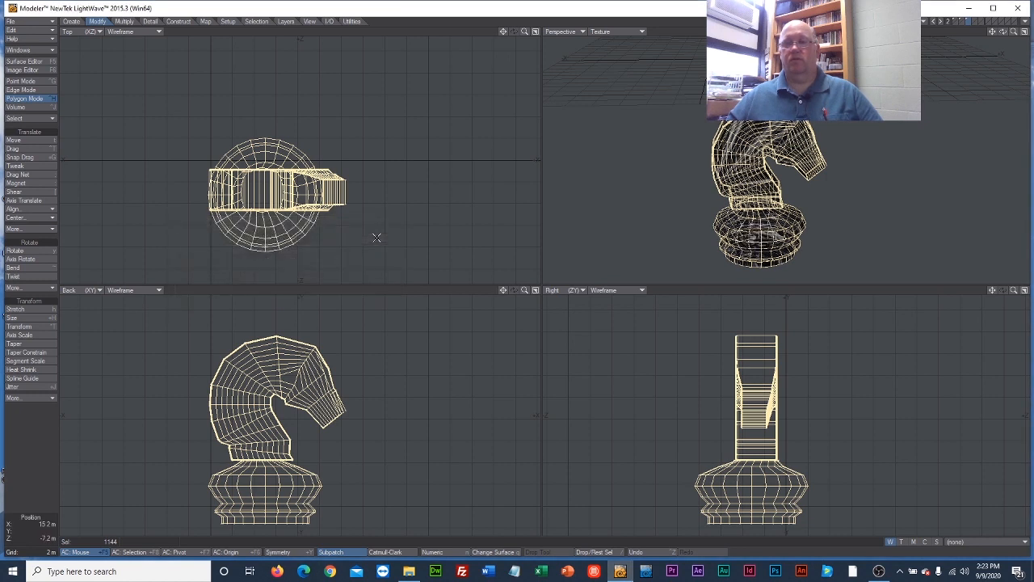
left_click(40, 21)
left_click(32, 70)
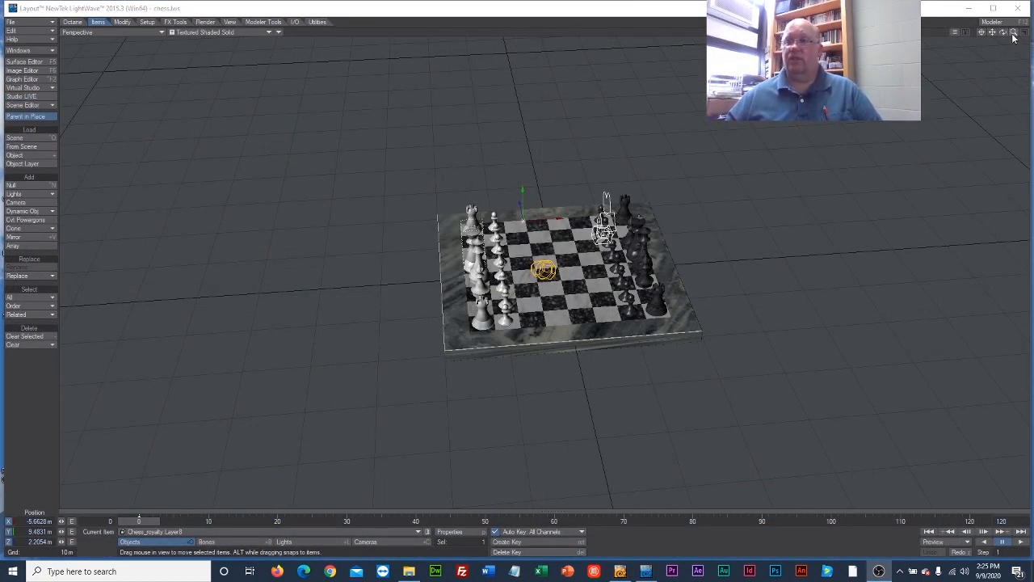
Step: Switch to LightWave Layout and load layer 12 of Chess_royalty.lwo into the chess scene
mouse_move(1015, 38)
left_mouse_down()
mouse_move(1023, 56)
mouse_move(1004, 30)
mouse_move(1010, 22)
mouse_move(993, 50)
mouse_move(1002, 34)
left_mouse_up()
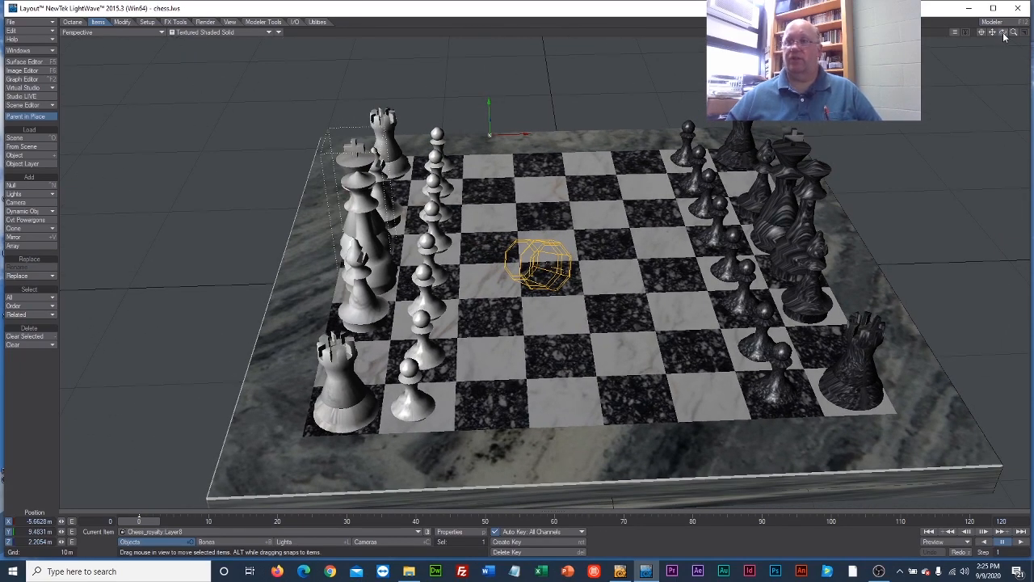
left_click_drag(1005, 36, 940, 47)
left_click(46, 23)
mouse_move(47, 26)
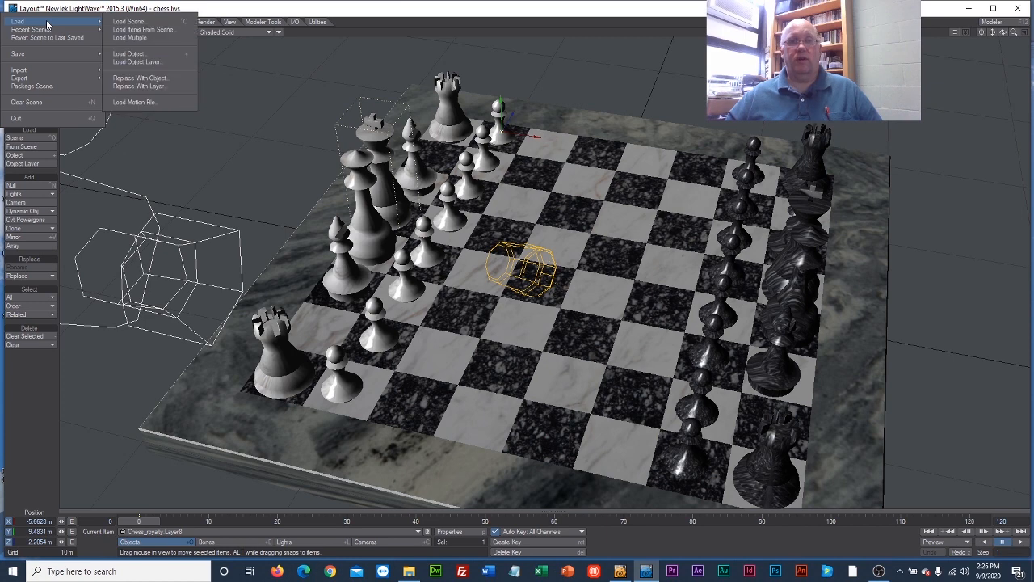
left_click(146, 62)
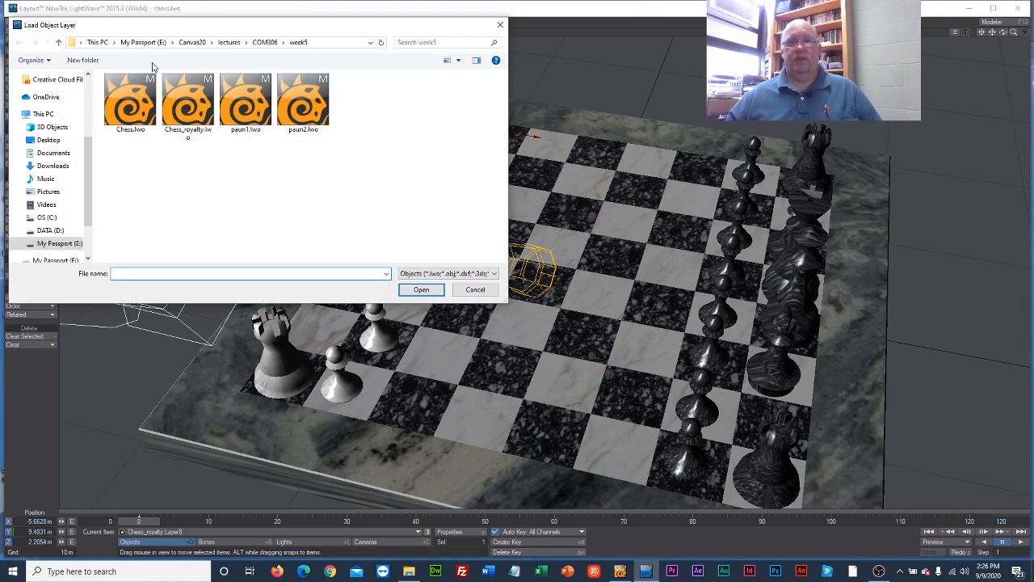
left_click(184, 107)
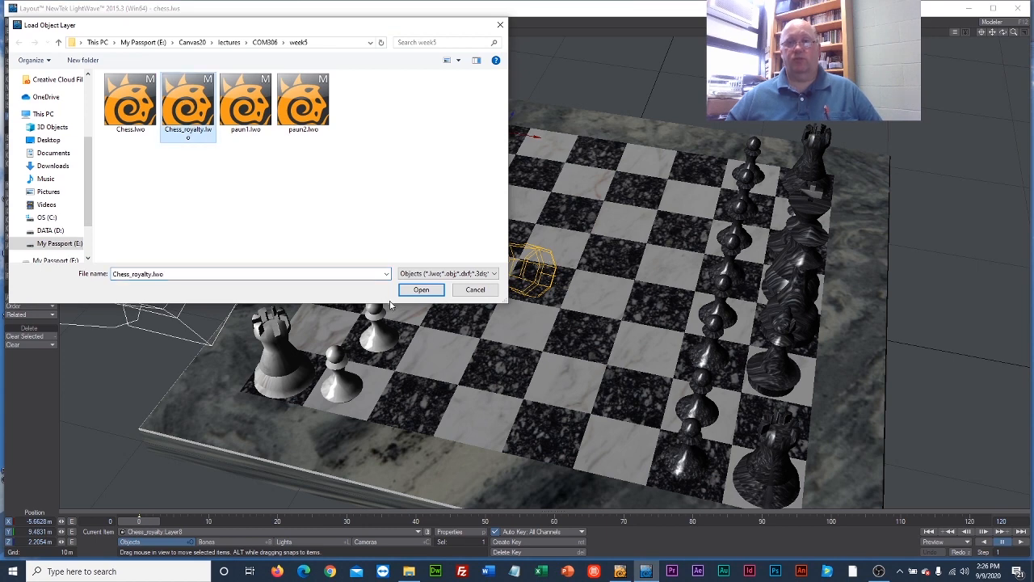
left_click(411, 291)
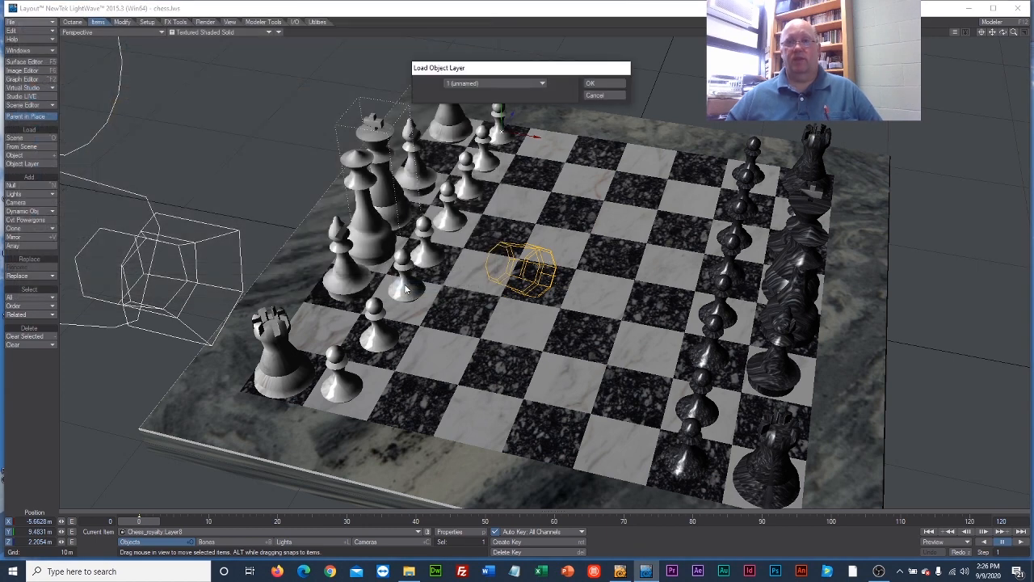
left_click(541, 83)
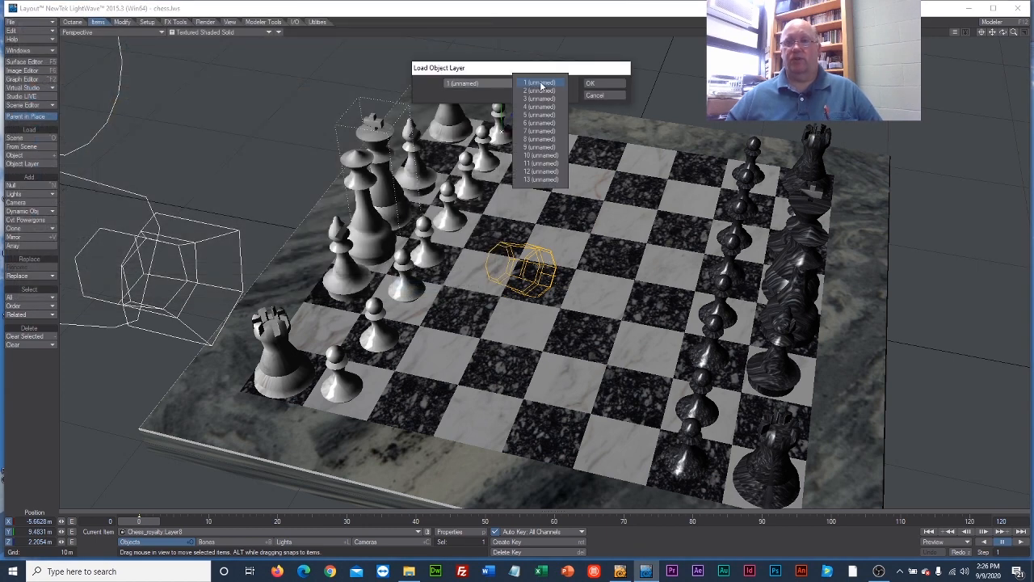
left_click(534, 172)
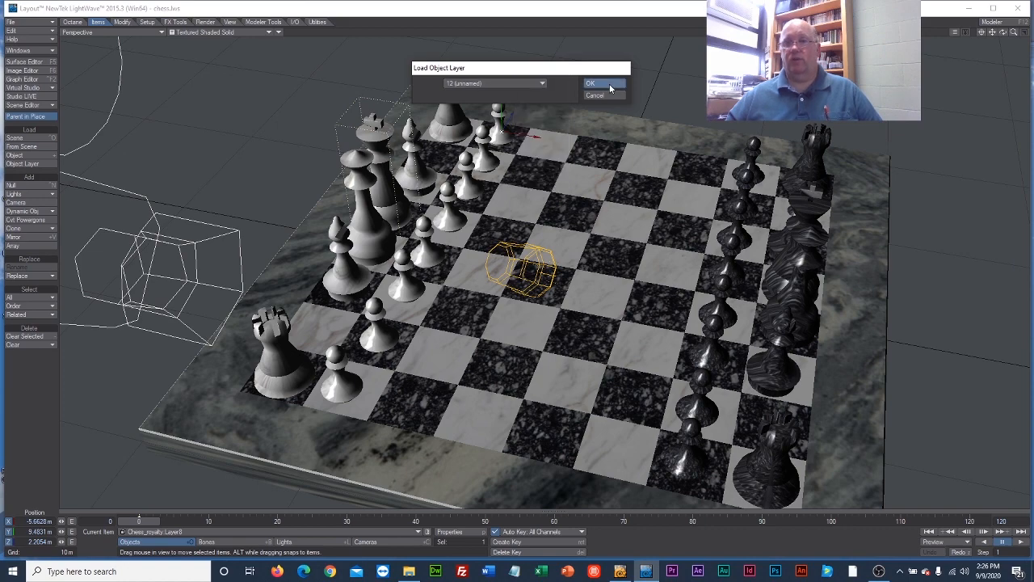
left_click(608, 83)
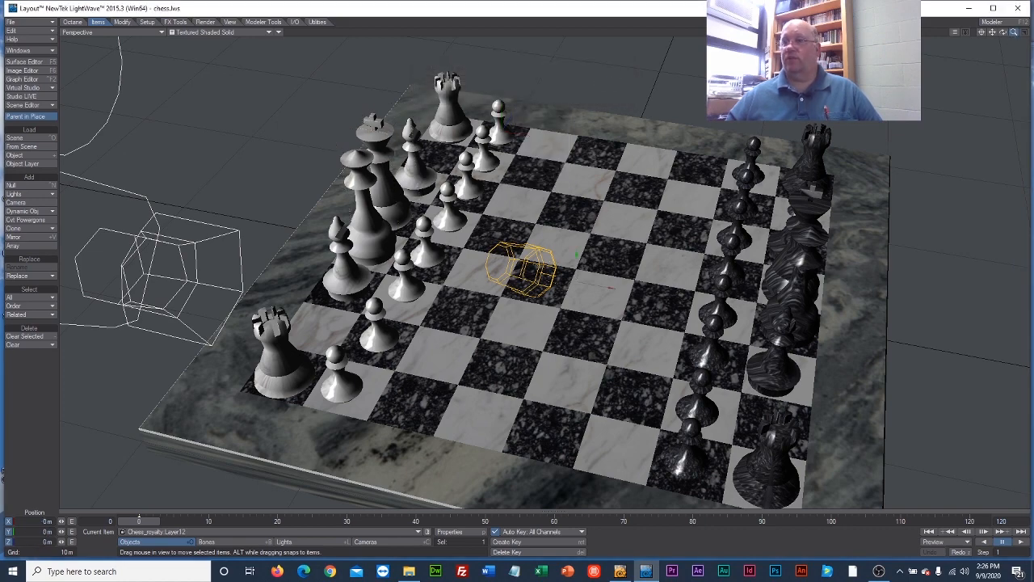
Step: Load layer 13 of Chess_royalty.lwo into the chess scene as well
mouse_move(1014, 32)
left_mouse_down()
mouse_move(950, 32)
mouse_move(1012, 33)
left_mouse_up()
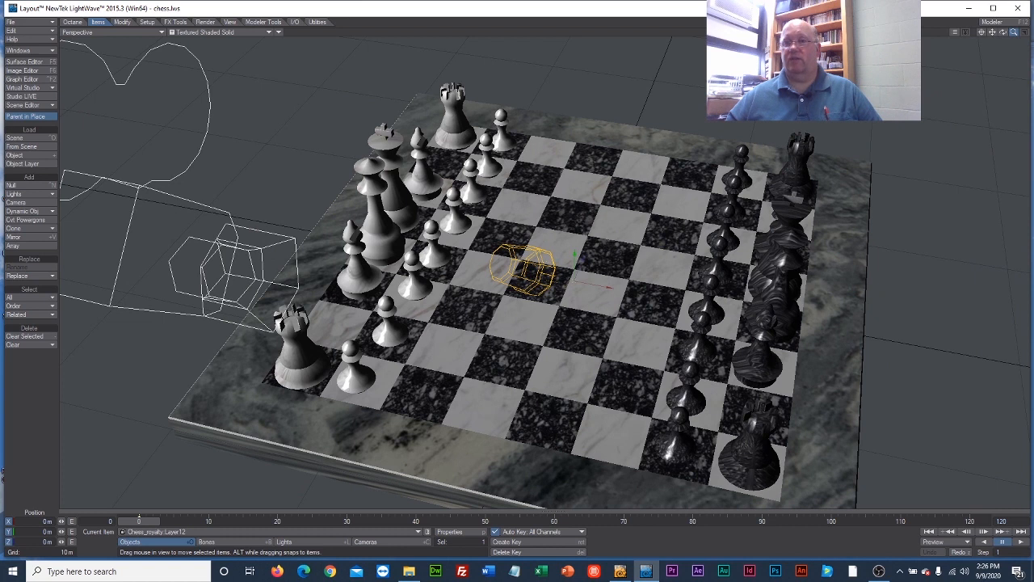
left_click(11, 21)
mouse_move(55, 26)
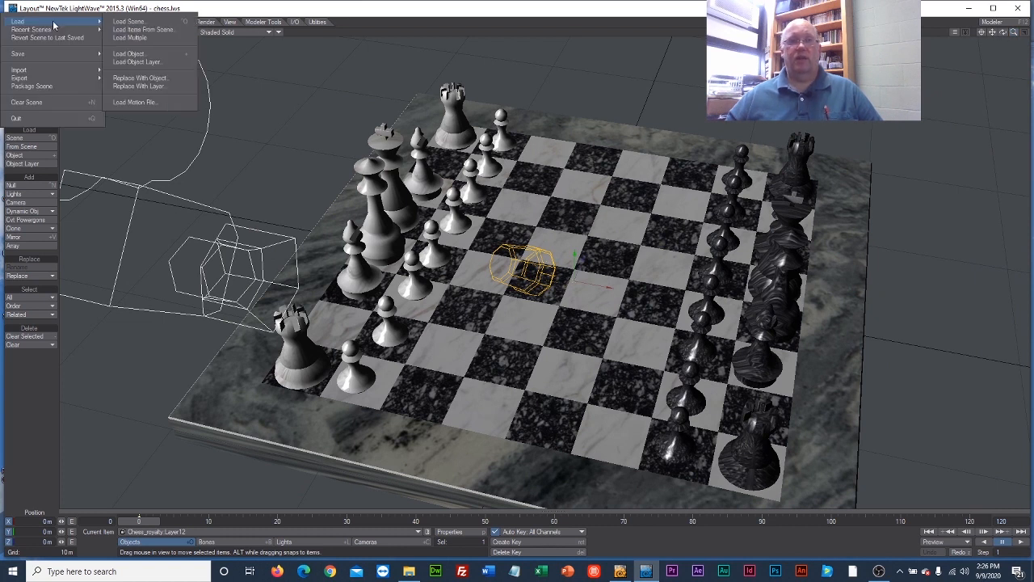
left_click(146, 62)
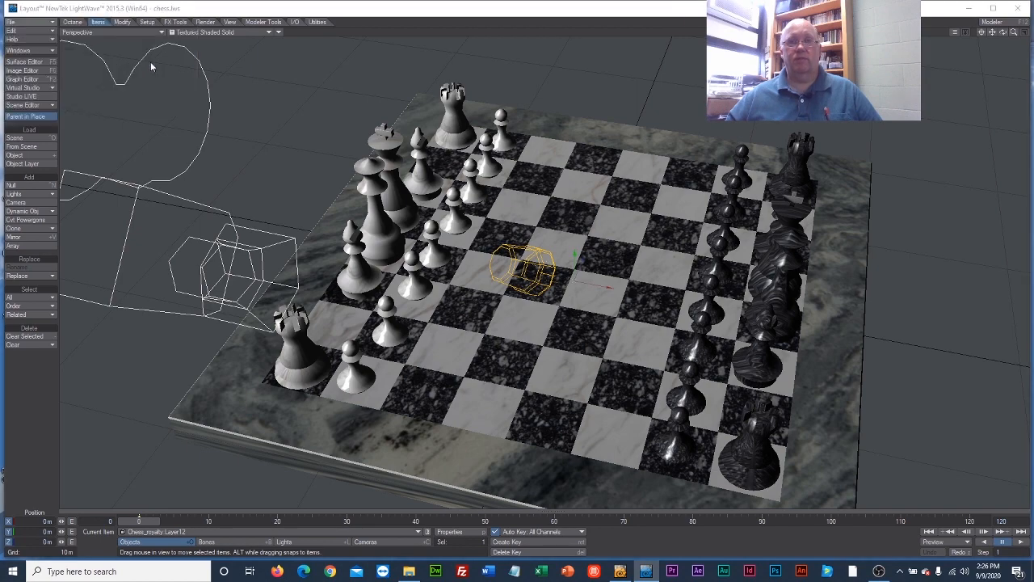
left_click(184, 99)
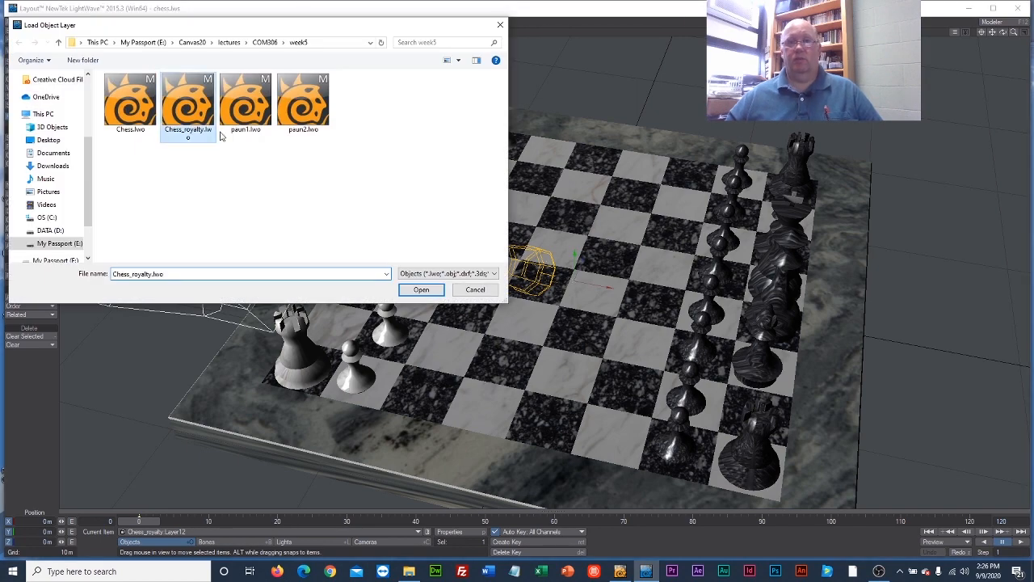
left_click(421, 289)
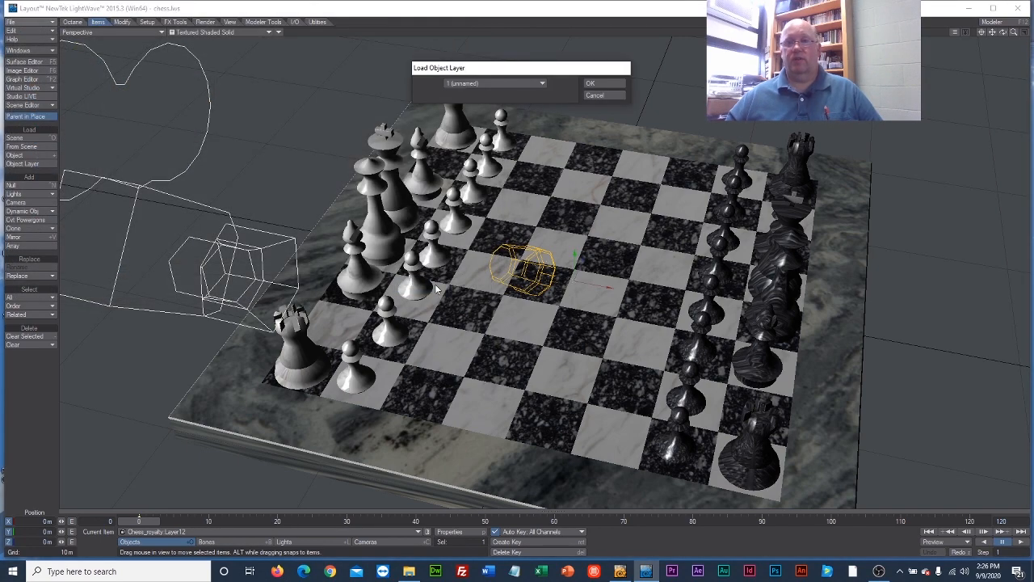
left_click(551, 83)
left_click(555, 176)
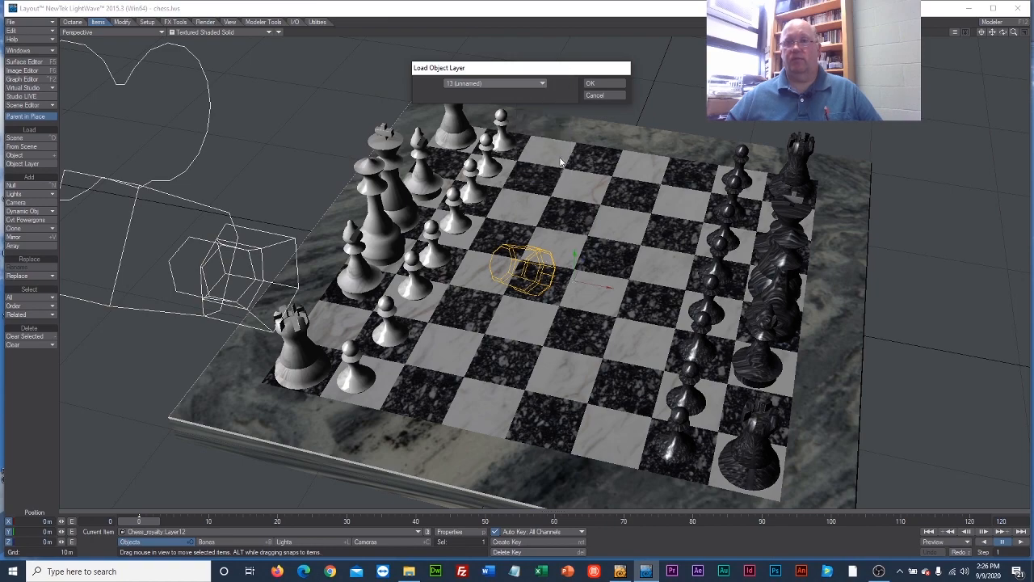
left_click(600, 84)
Step: Select the two loaded knight objects, Chess_royalty:Layer12 and Chess_royalty:Layer13, together in the list of scene objects
mouse_move(1003, 32)
left_mouse_down()
mouse_move(1021, 16)
mouse_move(1011, 53)
mouse_move(1020, 28)
mouse_move(996, 34)
left_mouse_up()
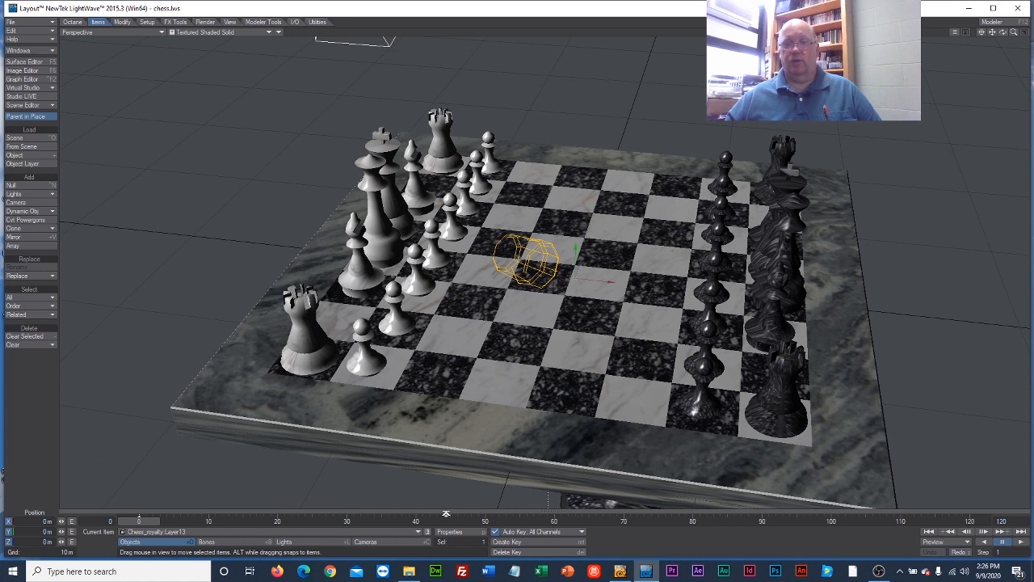
left_click(431, 533)
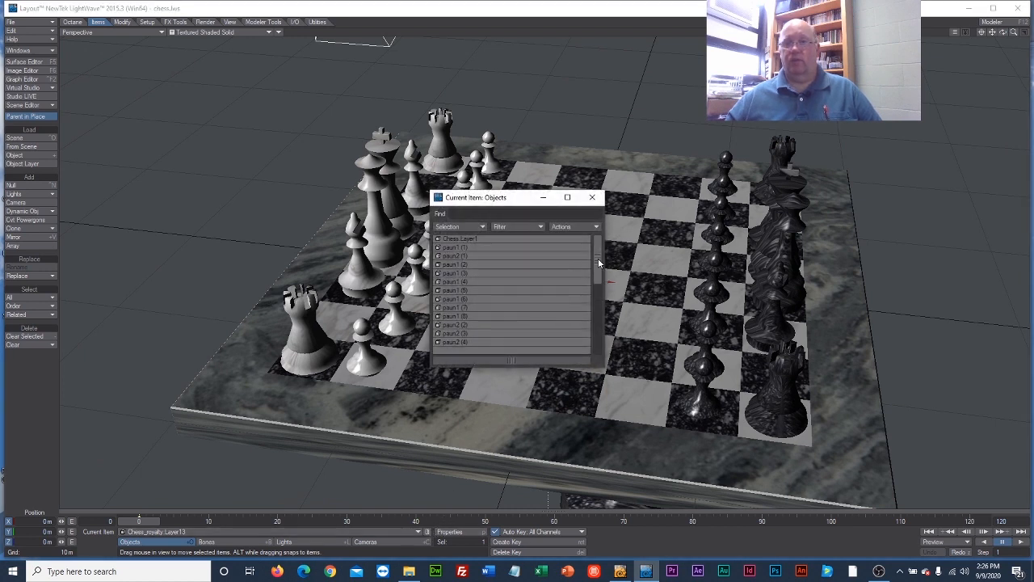
left_click_drag(597, 260, 598, 353)
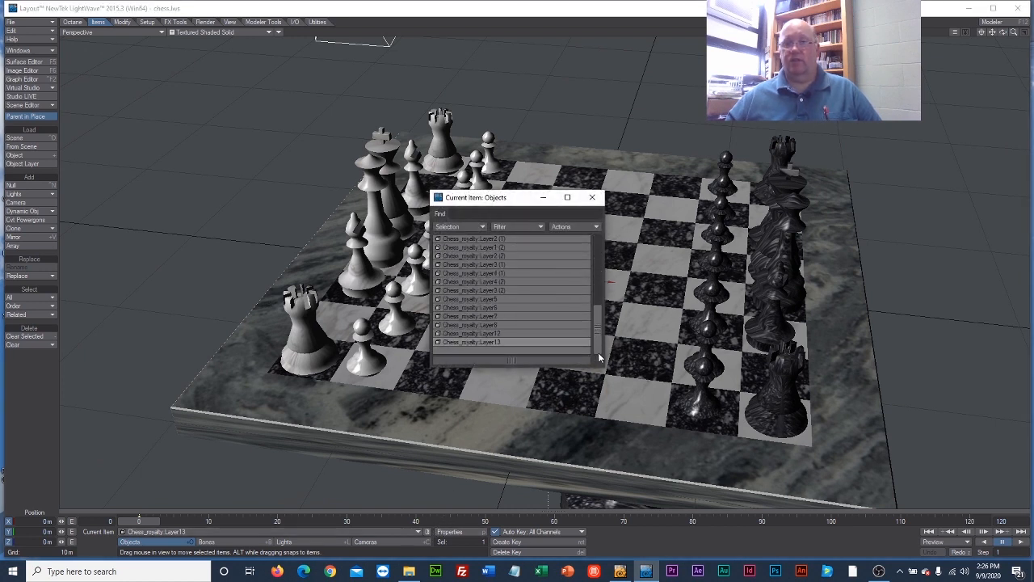
left_click(511, 333, "ctrl")
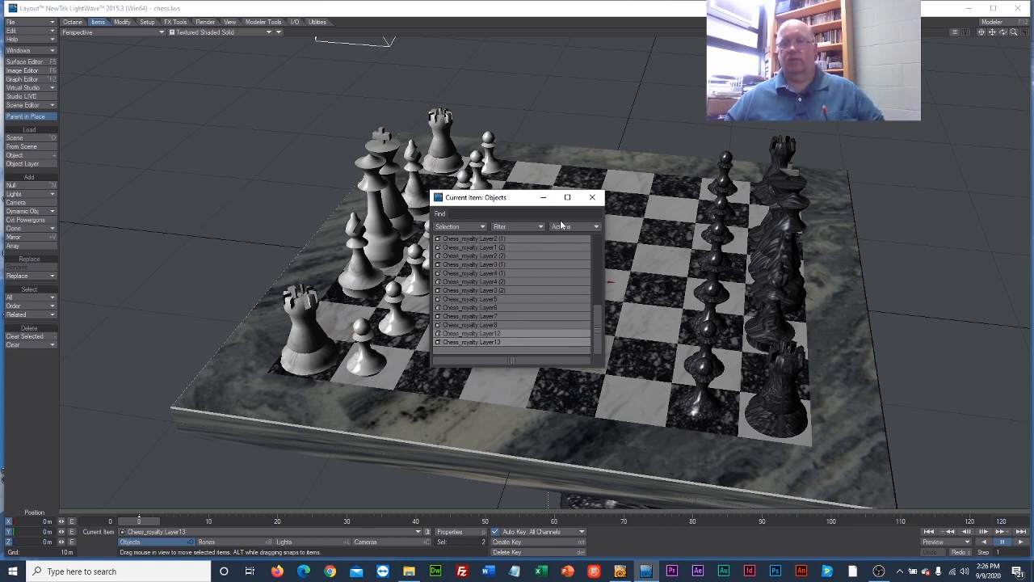
Step: Raise both selected knights to about 24.25 m in Y and scale them down uniformly to about 0.308
left_click(594, 202)
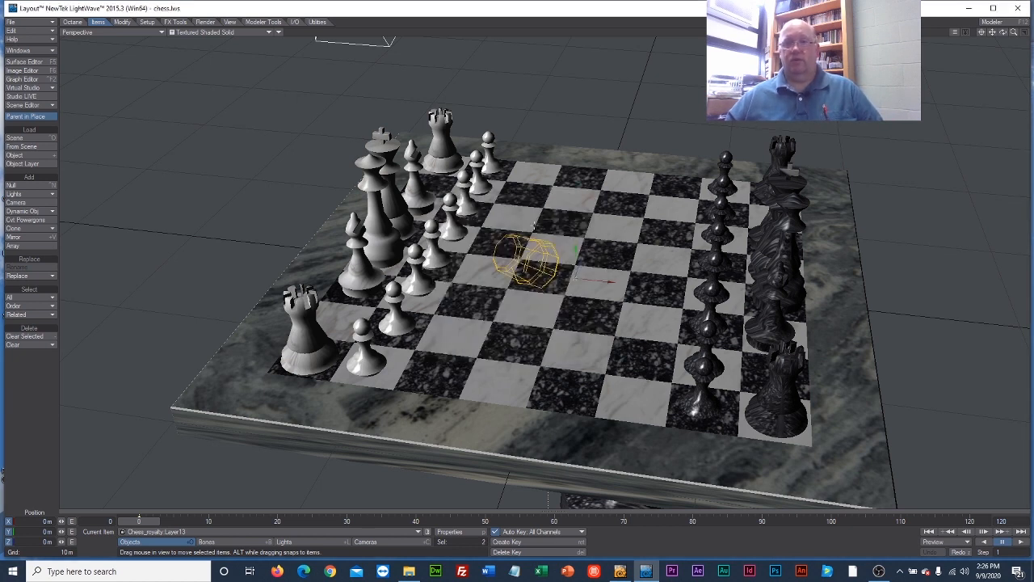
left_click_drag(576, 248, 576, 53)
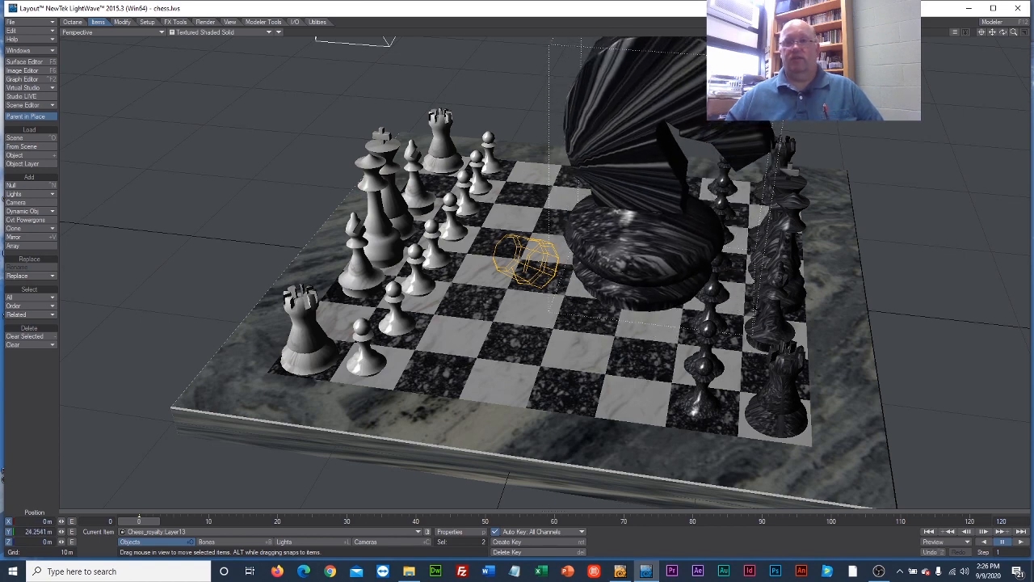
left_click(122, 23)
left_click(28, 215)
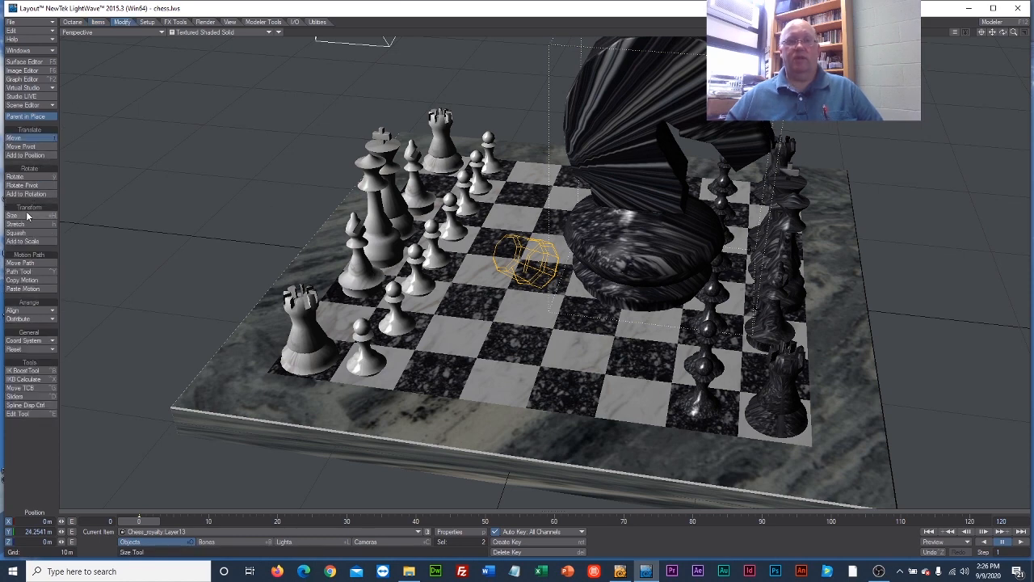
left_click_drag(404, 152, 218, 148)
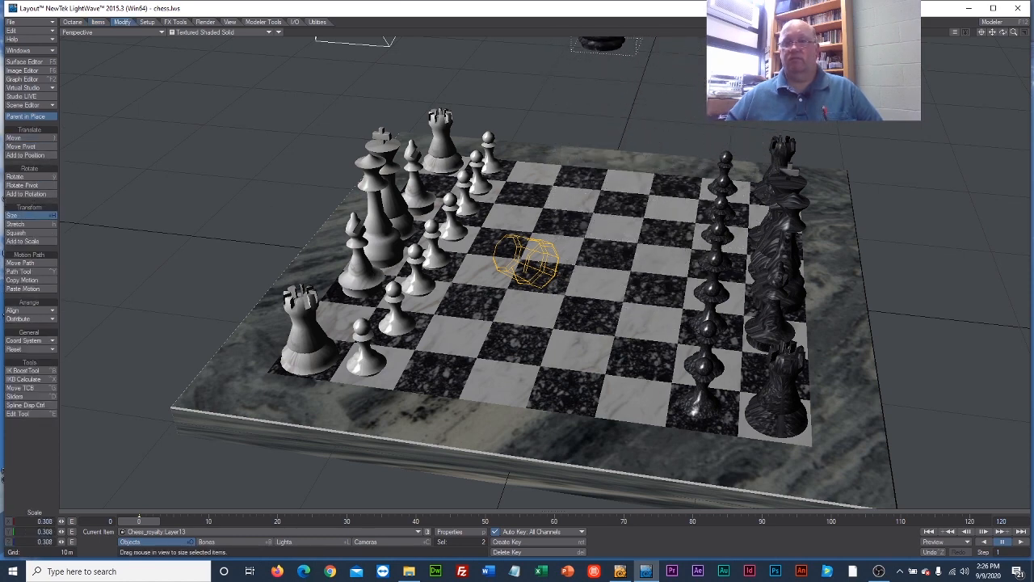
Step: Move both knights between the near white rook and bishop, at about X -15.52 m, Y 7.8 m, Z -8.44 m
left_click(38, 138)
left_click_drag(511, 77, 609, 3)
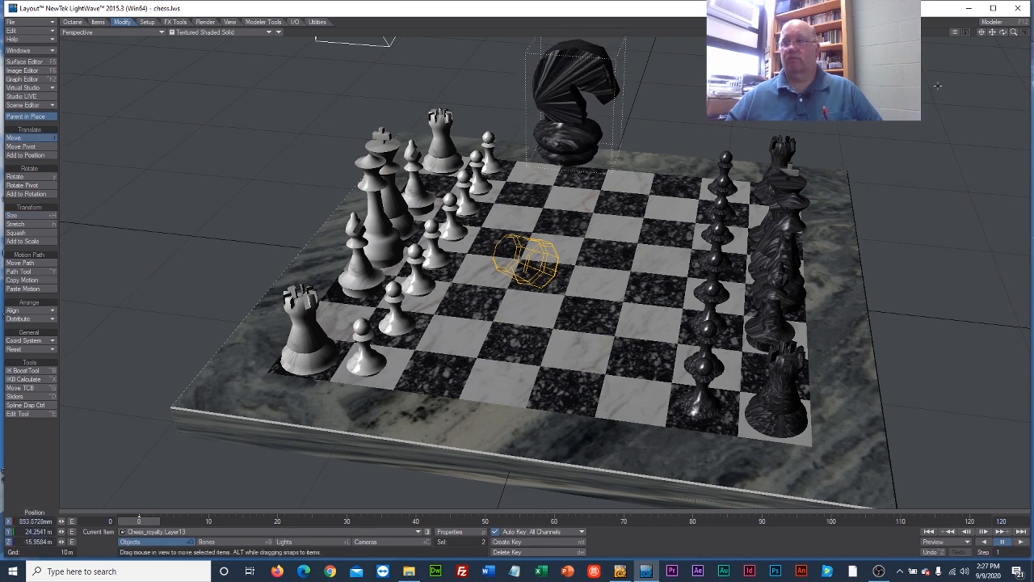
left_click_drag(1014, 32, 1017, 37)
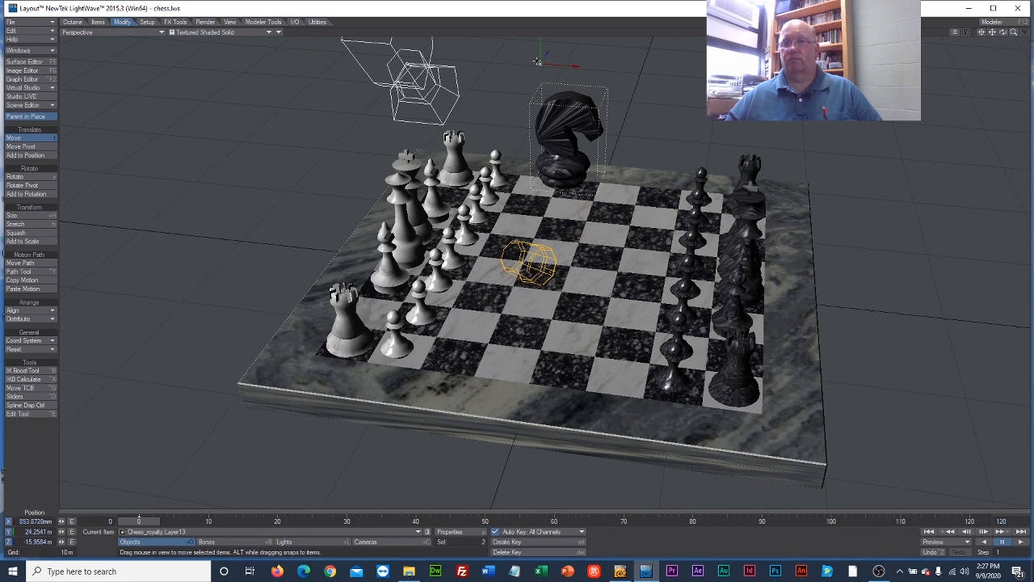
right_click_drag(537, 62, 542, 301)
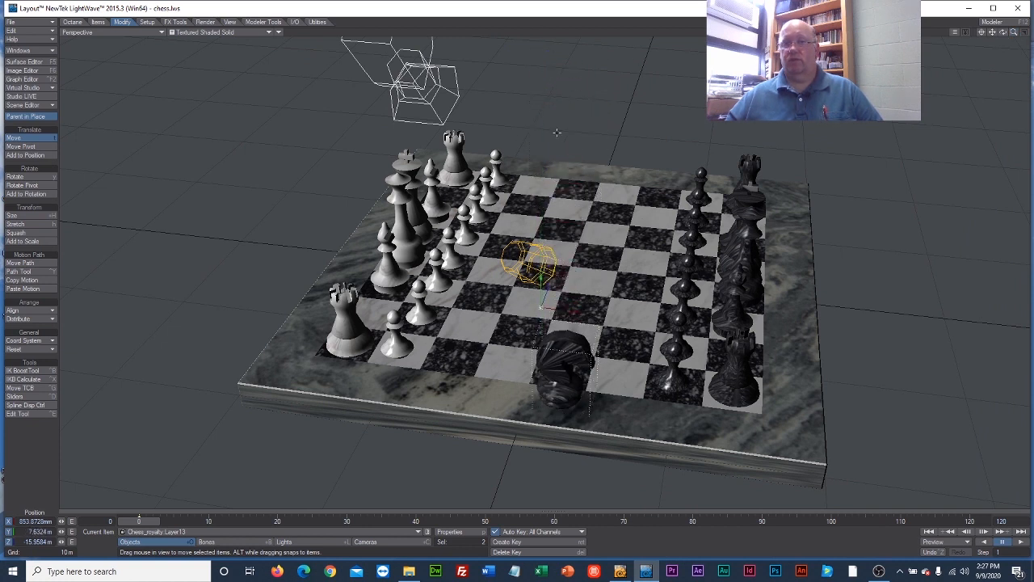
left_click_drag(541, 304, 565, 242)
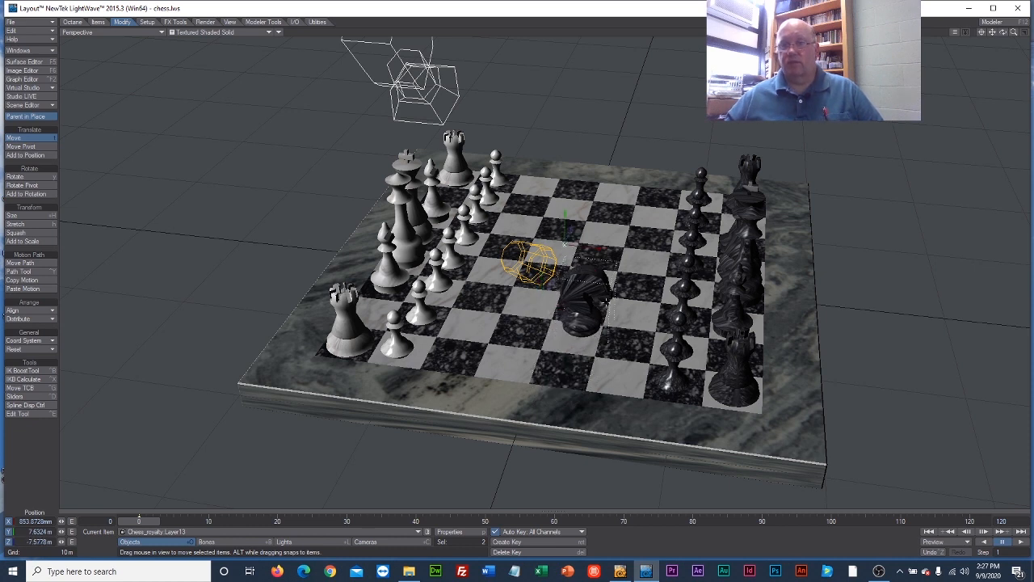
left_click_drag(614, 259, 400, 255)
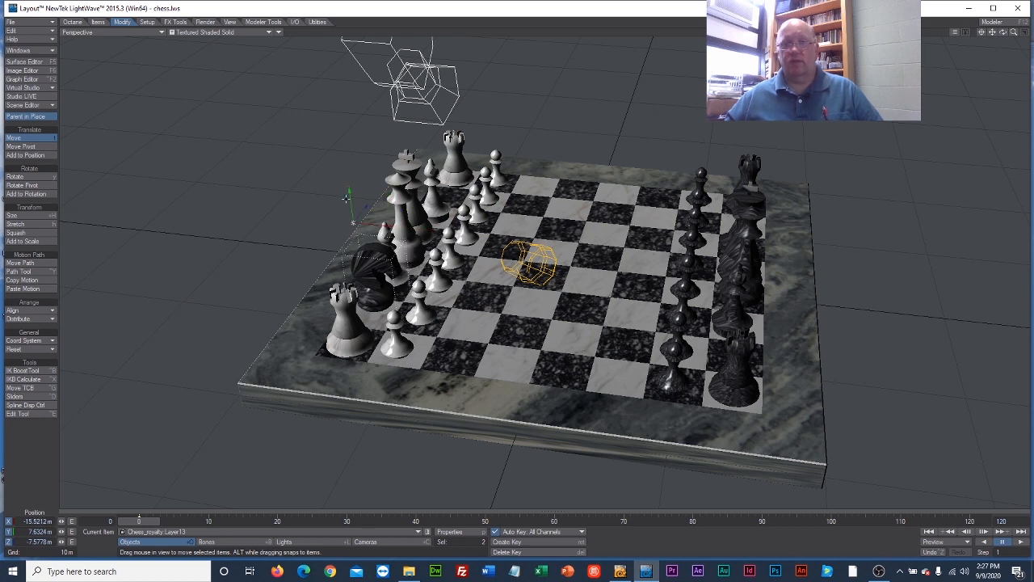
left_click_drag(347, 198, 349, 226)
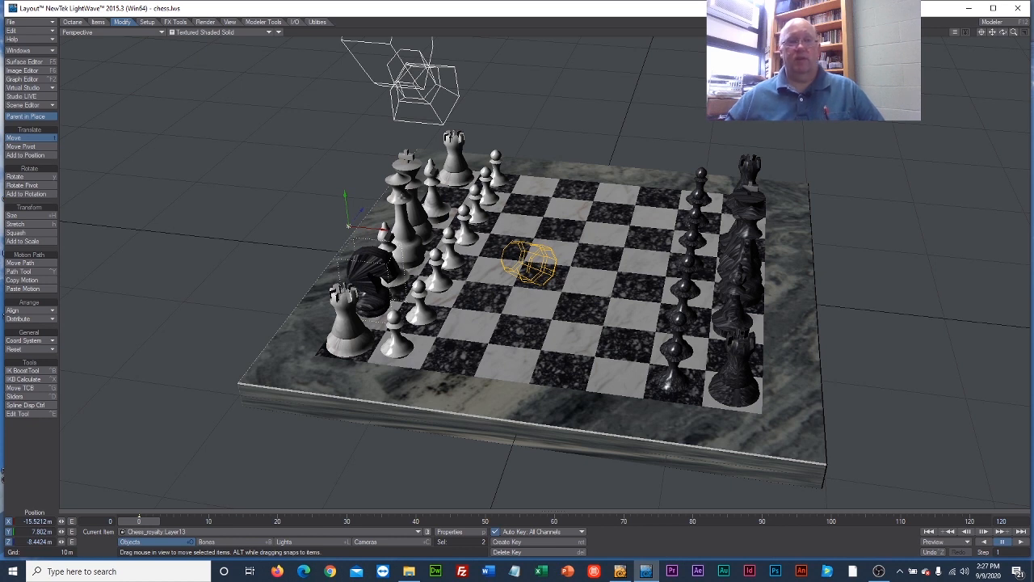
Step: Select only the black knight, Chess_royalty:Layer13, and move it along X to the black back row at about 12.73 m
left_click(419, 533)
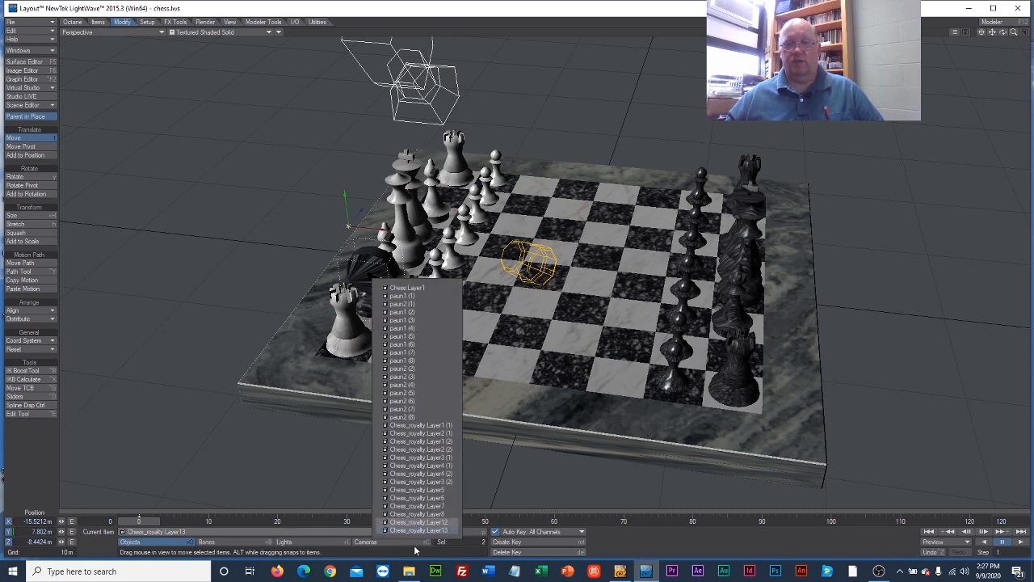
left_click(420, 530)
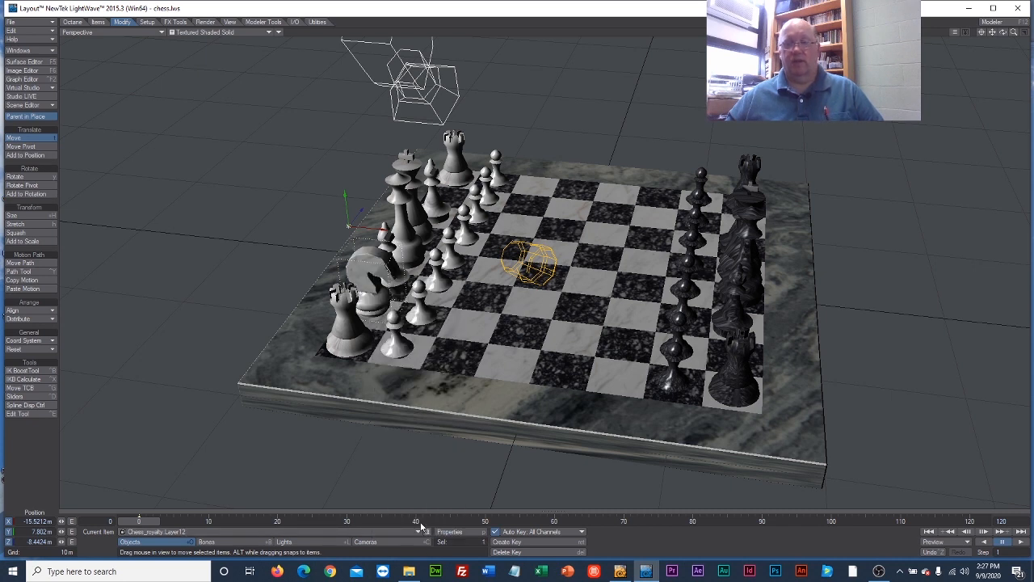
left_click(417, 533)
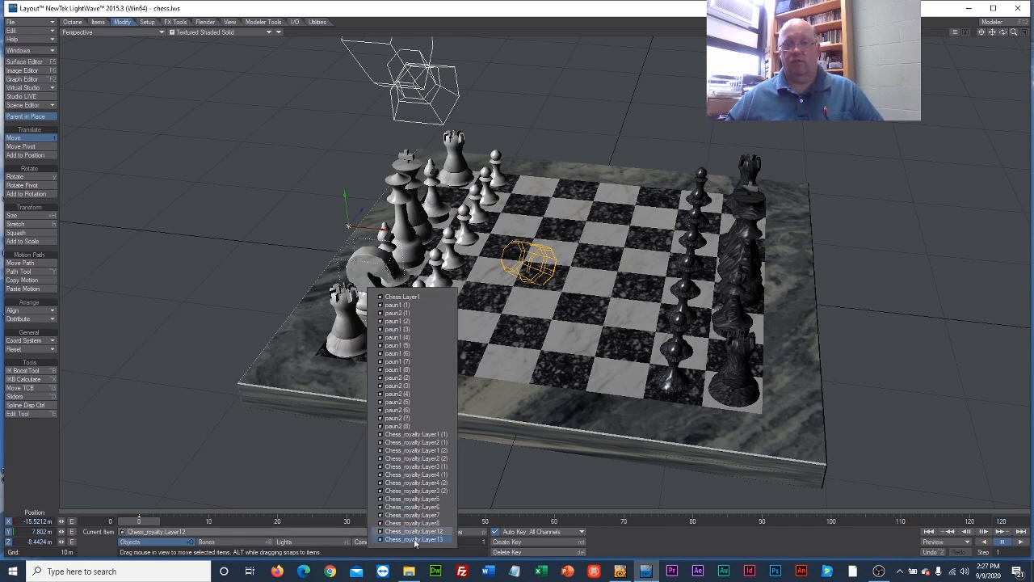
left_click(419, 538)
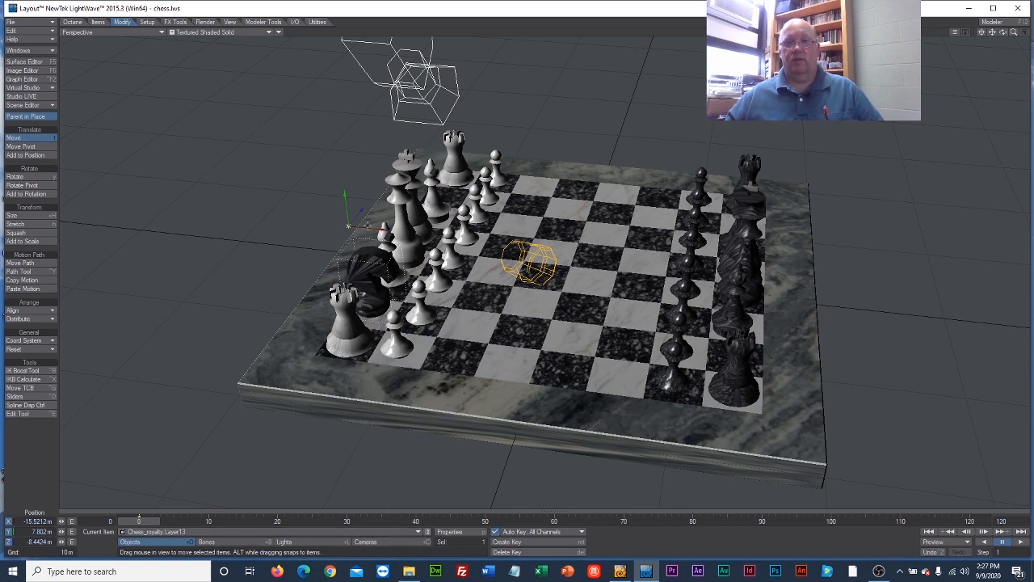
left_click_drag(370, 228, 731, 266)
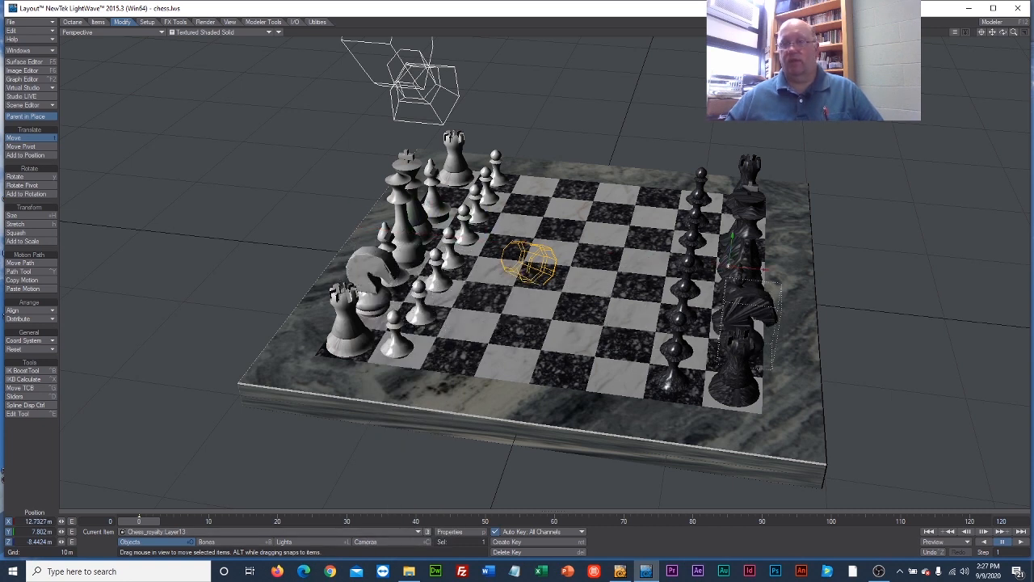
Step: Rotate the black knight's heading to 180° so it faces the white pieces
left_click(16, 176)
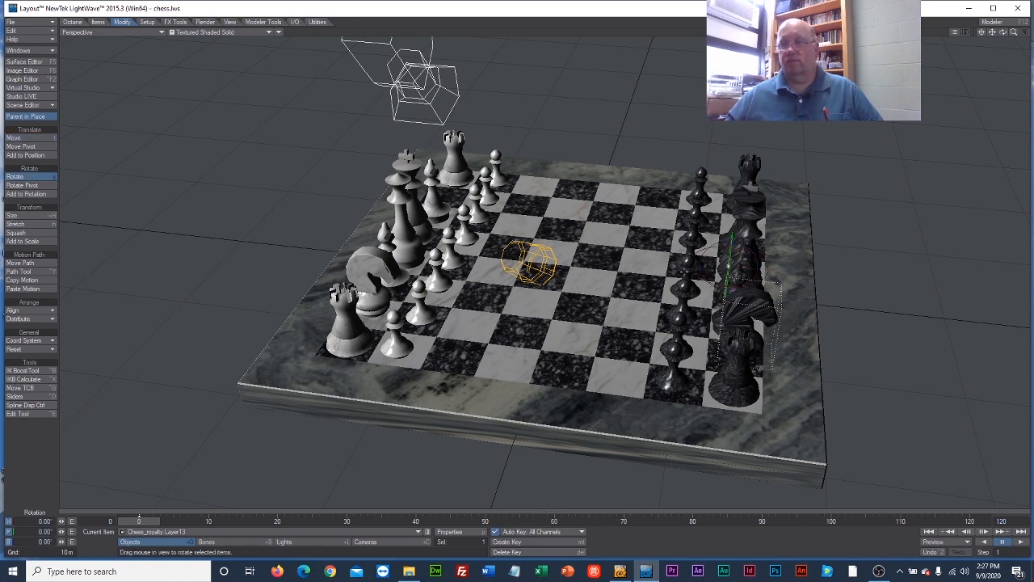
left_click_drag(691, 266, 763, 266)
left_click_drag(699, 307, 708, 307)
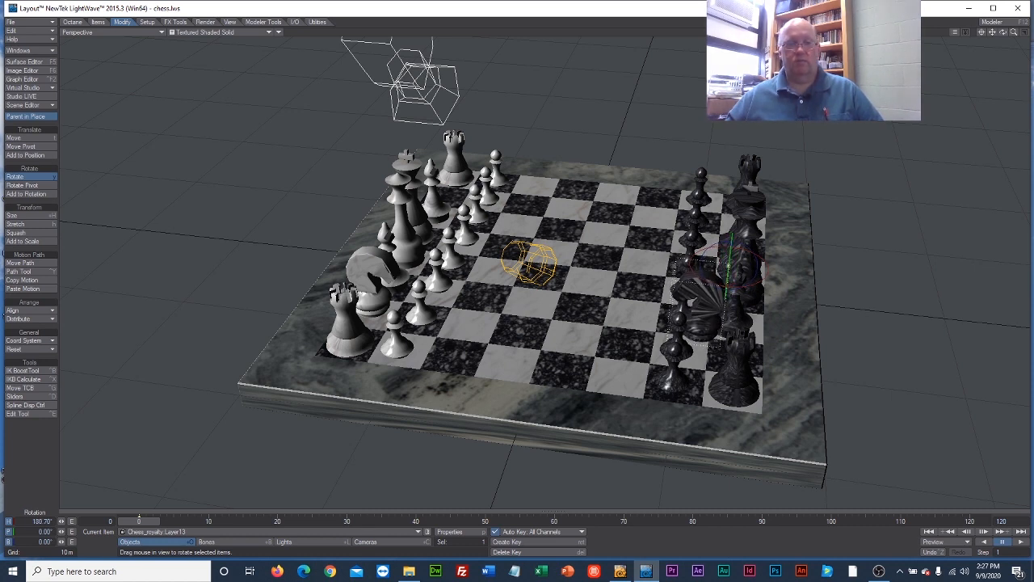
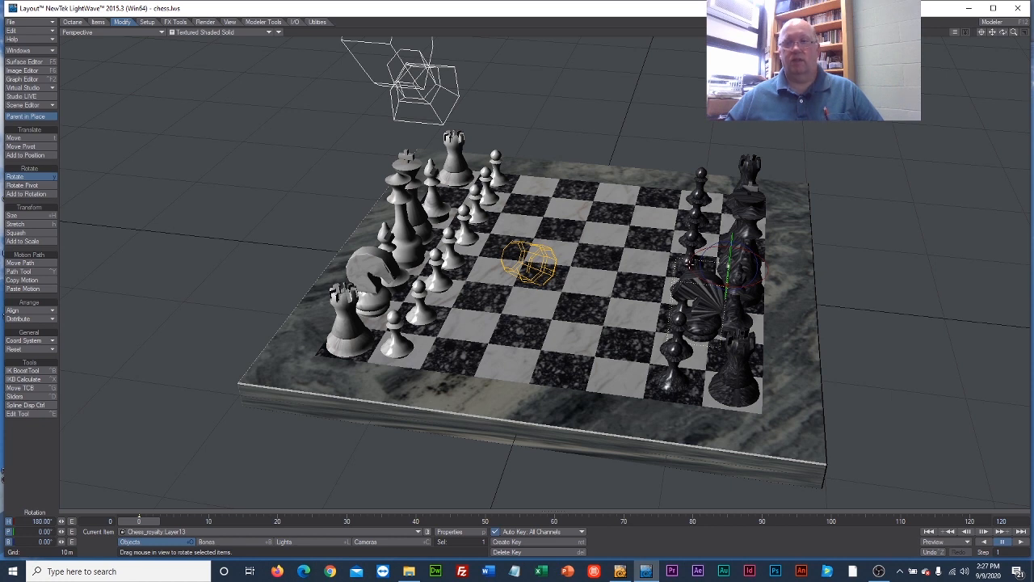
Step: Move the rotated black knight between the near black rook and bishop, at about X 15.43 m and Z -11.43 m
left_click(13, 137)
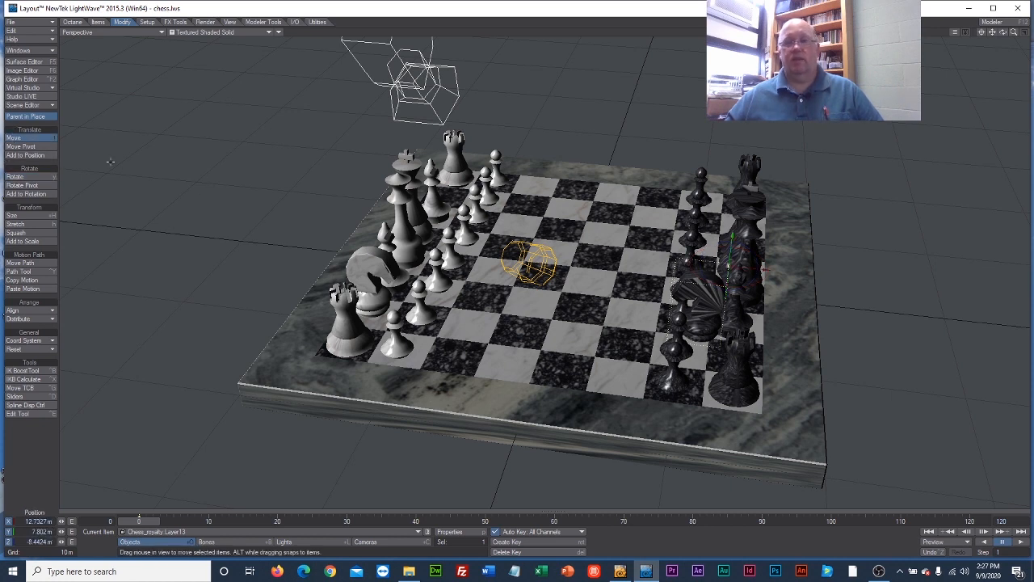
left_click(758, 253)
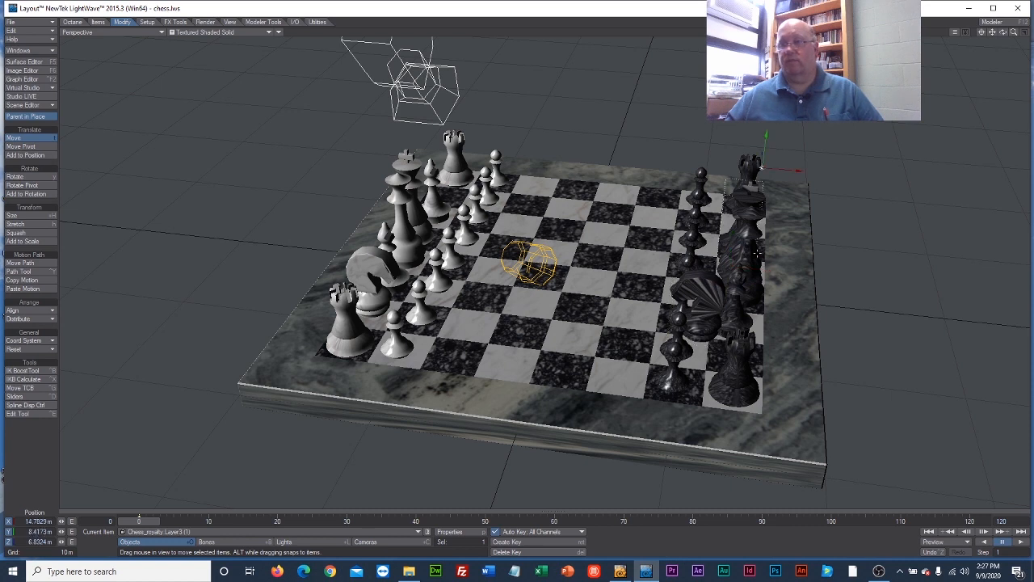
left_click(762, 274)
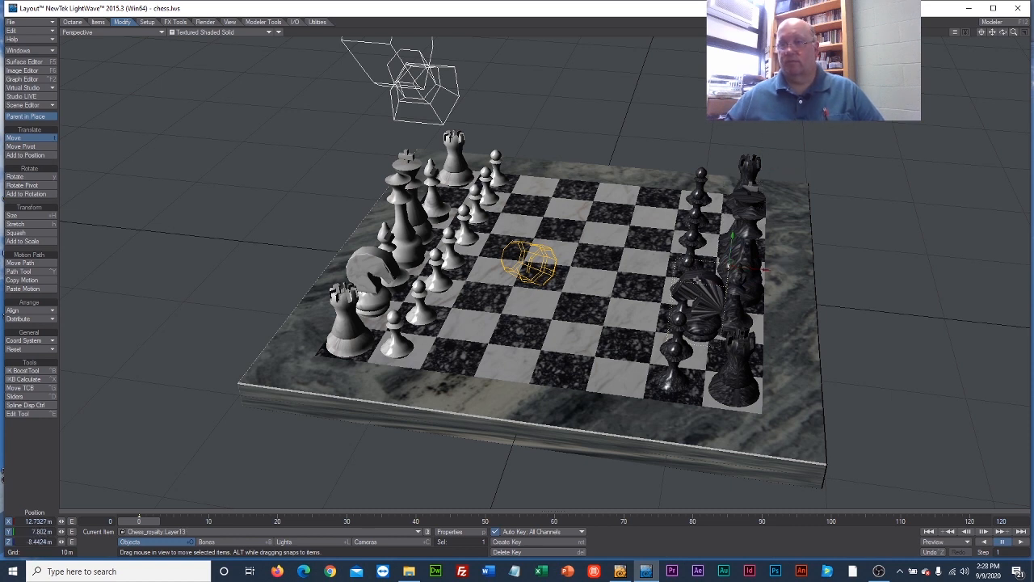
left_click_drag(761, 271, 766, 292)
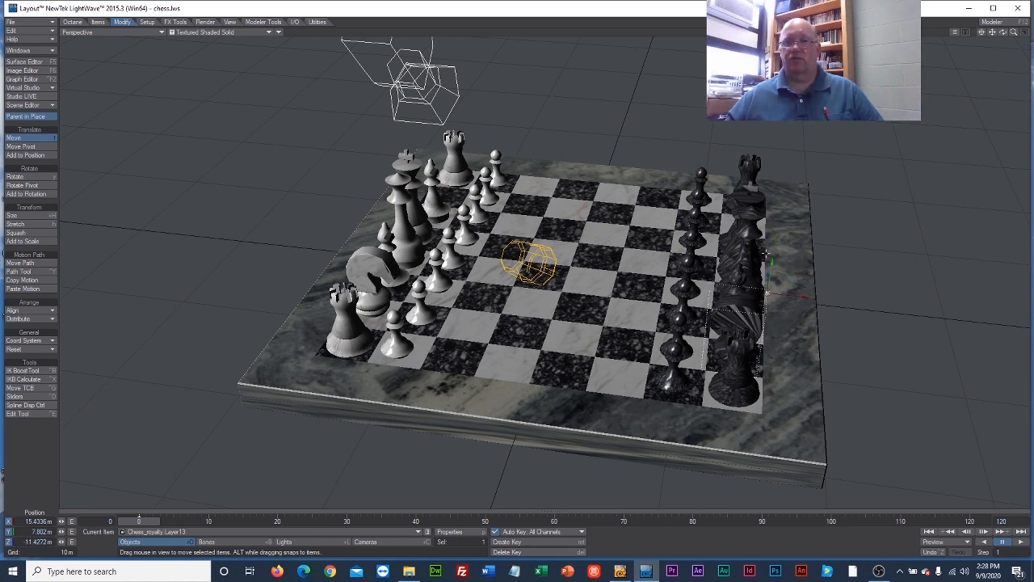
Step: Clone the black knight once and move the clone along Z to about 9 m, beside the far black rook
left_click(98, 22)
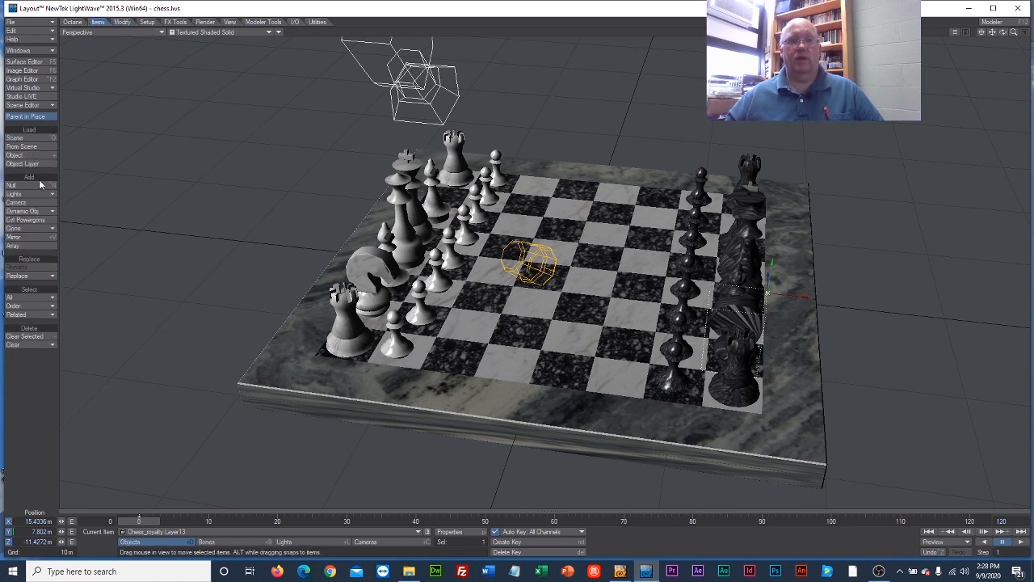
left_click(31, 229)
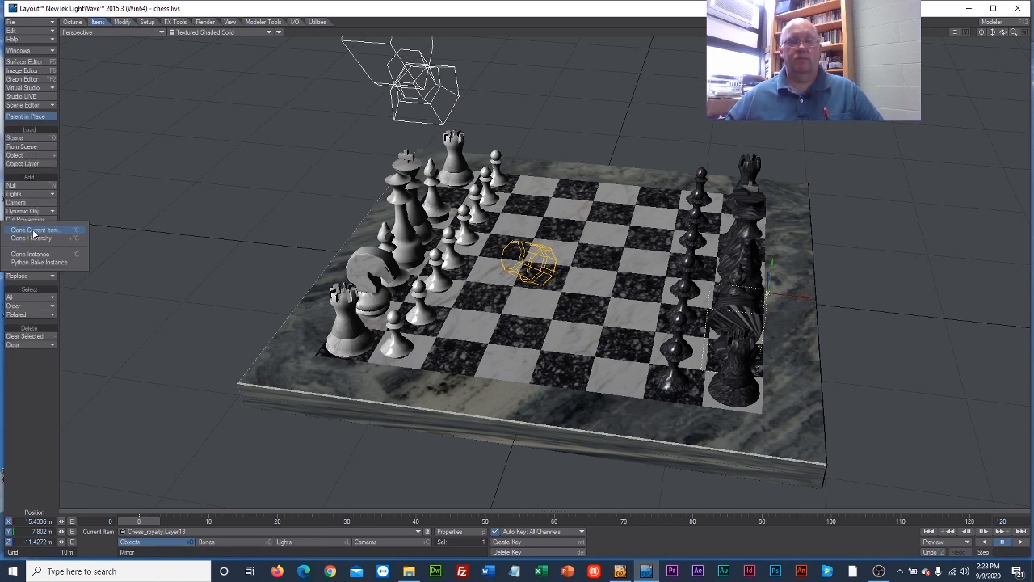
left_click(52, 230)
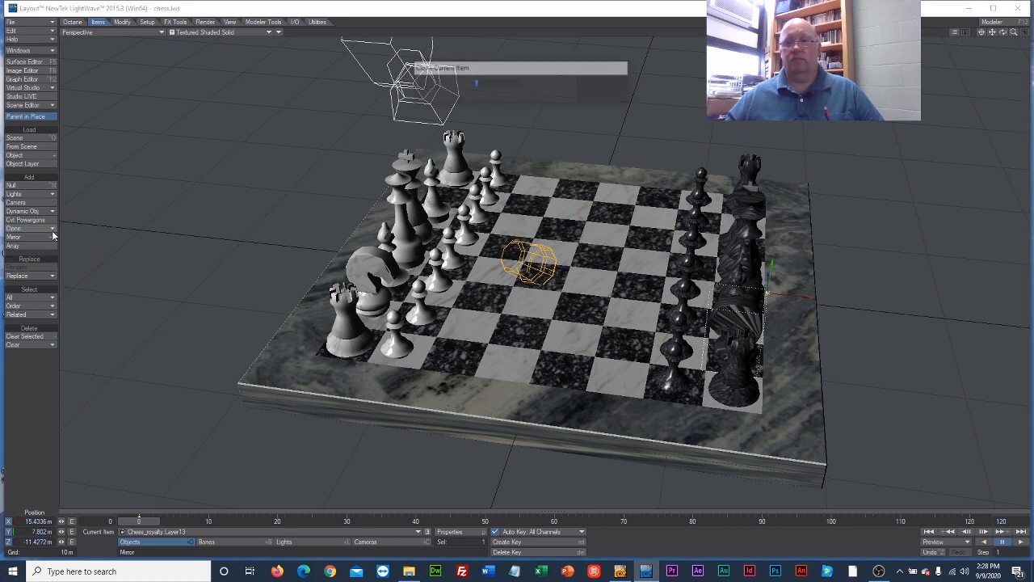
left_click(613, 83)
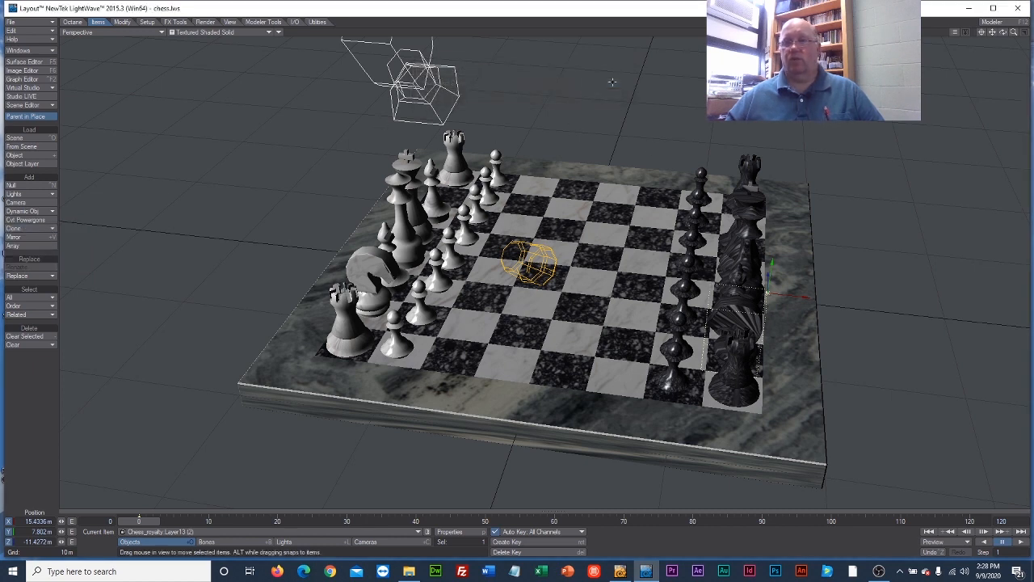
left_click_drag(767, 278, 769, 164)
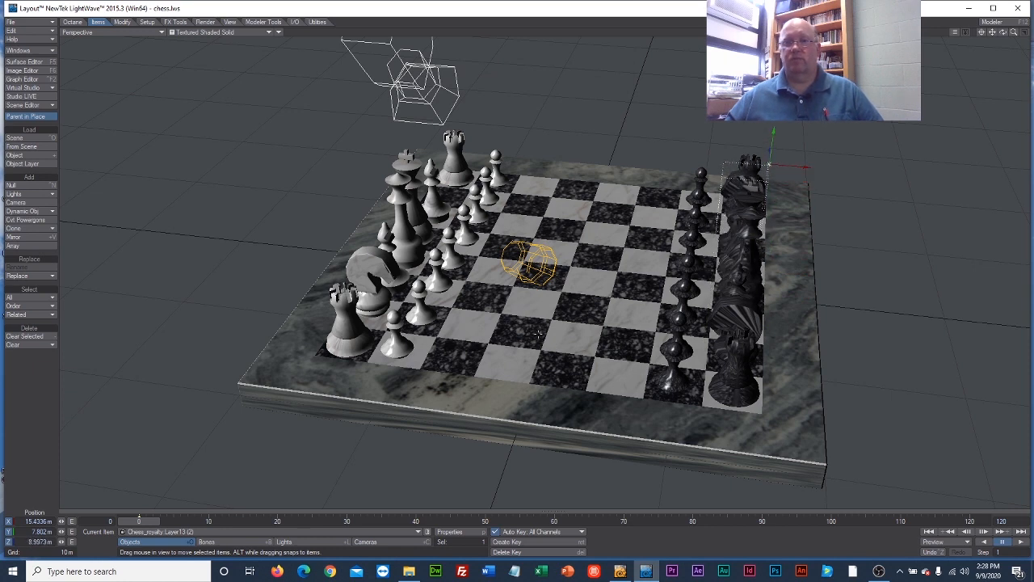
Step: Clone the white knight once and move the clone along Z to about 11.74 m, beside the far white rook
left_click(376, 271)
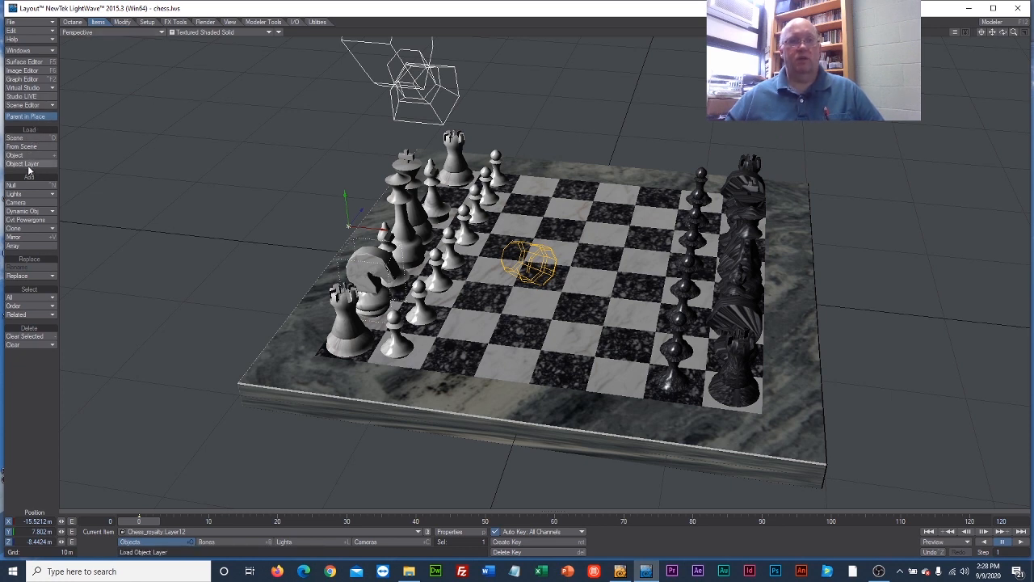
left_click(36, 228)
left_click(36, 229)
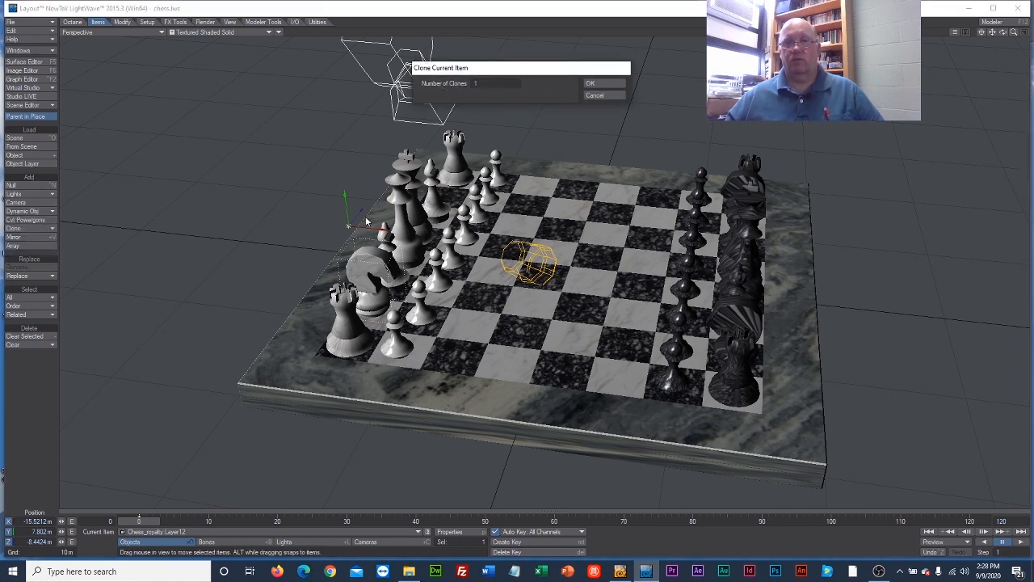
left_click(591, 83)
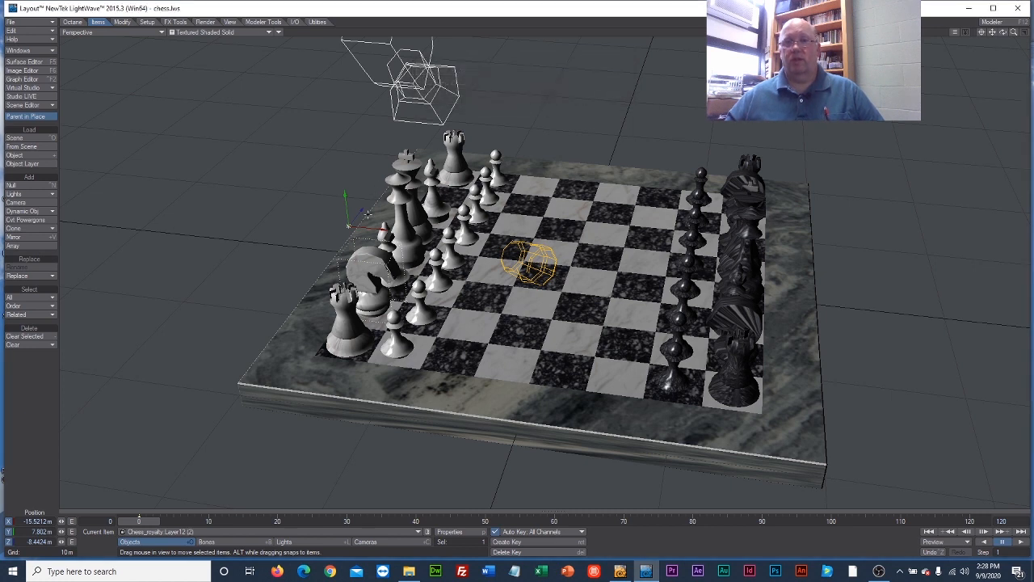
mouse_move(367, 214)
left_mouse_down()
mouse_move(413, 182)
mouse_move(463, 122)
left_mouse_up()
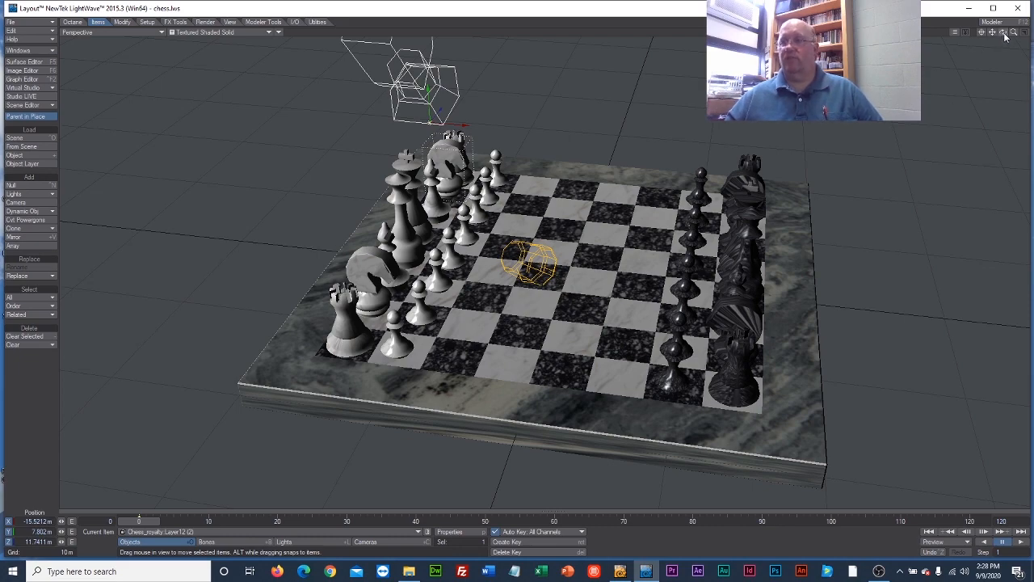
Step: Switch the perspective view of the full chess set to VPR rendering and open the Surface Editor
left_click_drag(1003, 32, 871, 202)
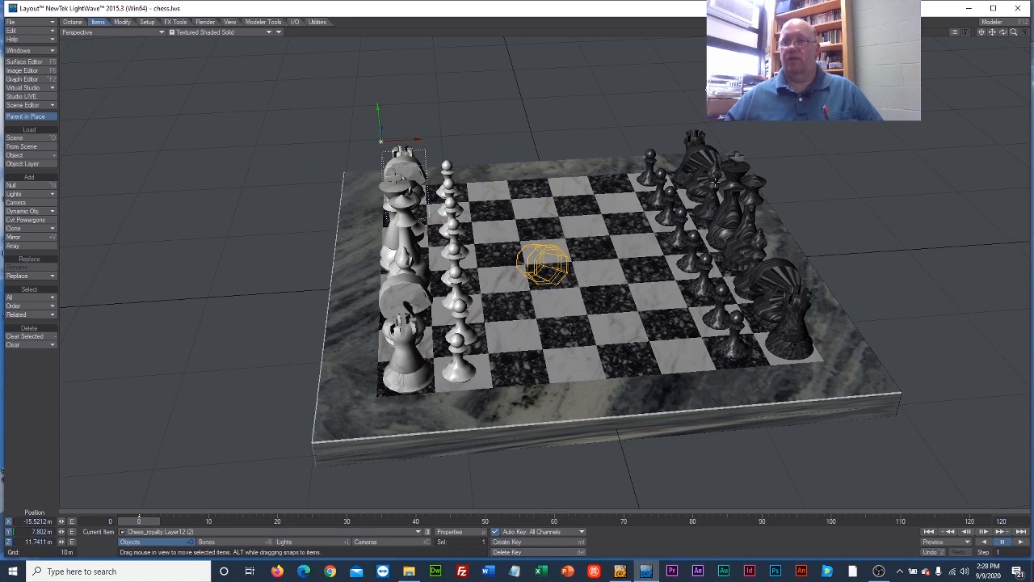
mouse_move(1003, 32)
left_mouse_down()
mouse_move(1019, 47)
mouse_move(1009, 38)
left_mouse_up()
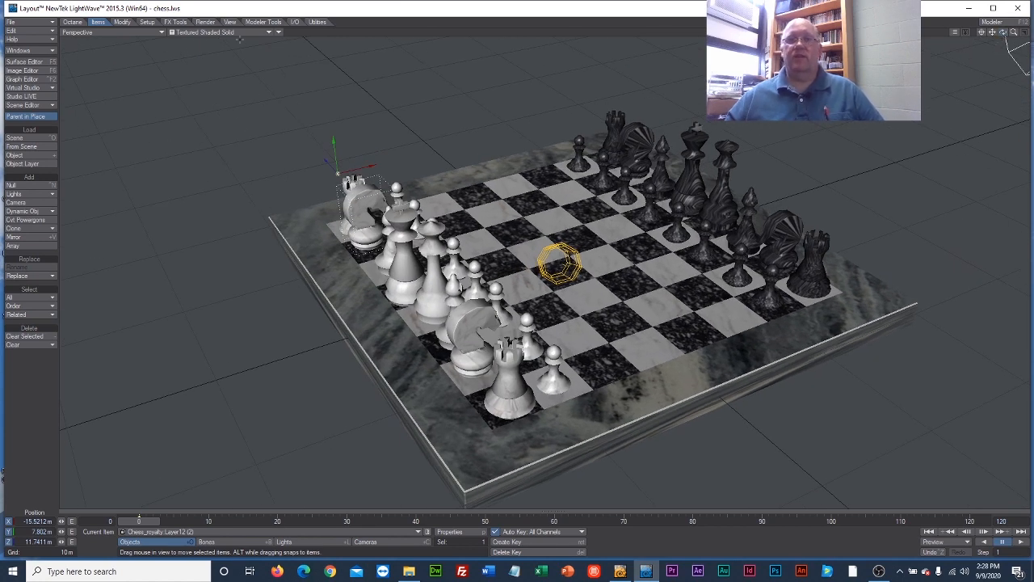
left_click(196, 33)
left_click(196, 74)
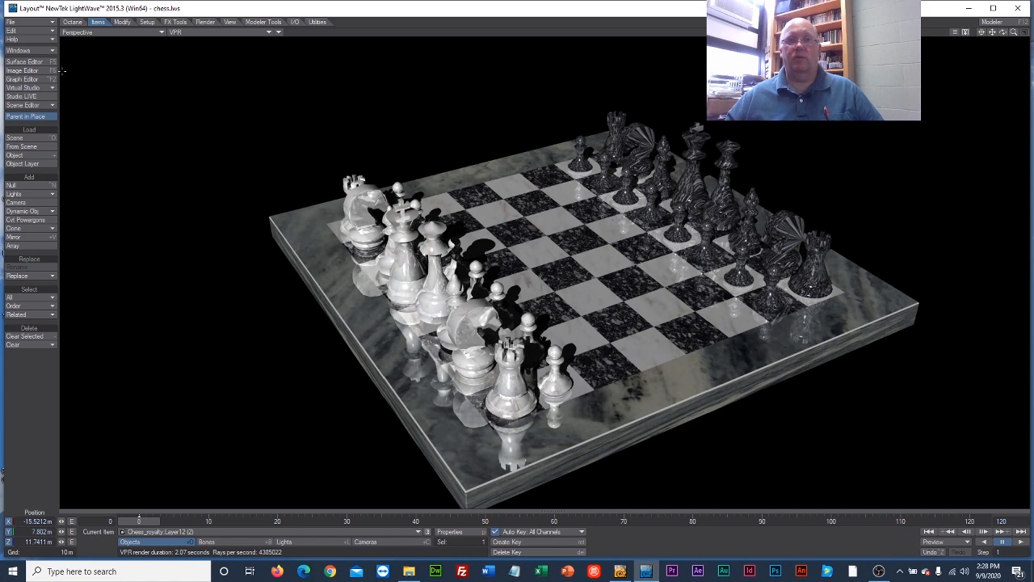
left_click(27, 62)
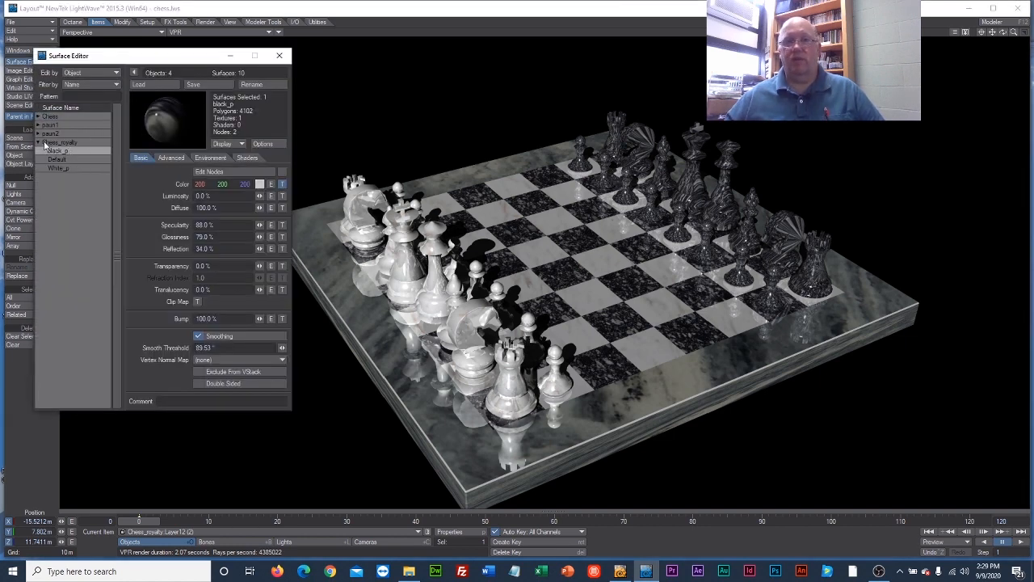
Step: Set the texture axis of the black_p surface's cylindrical black marble colour texture to X and close the texture and surface editors
left_click(282, 185)
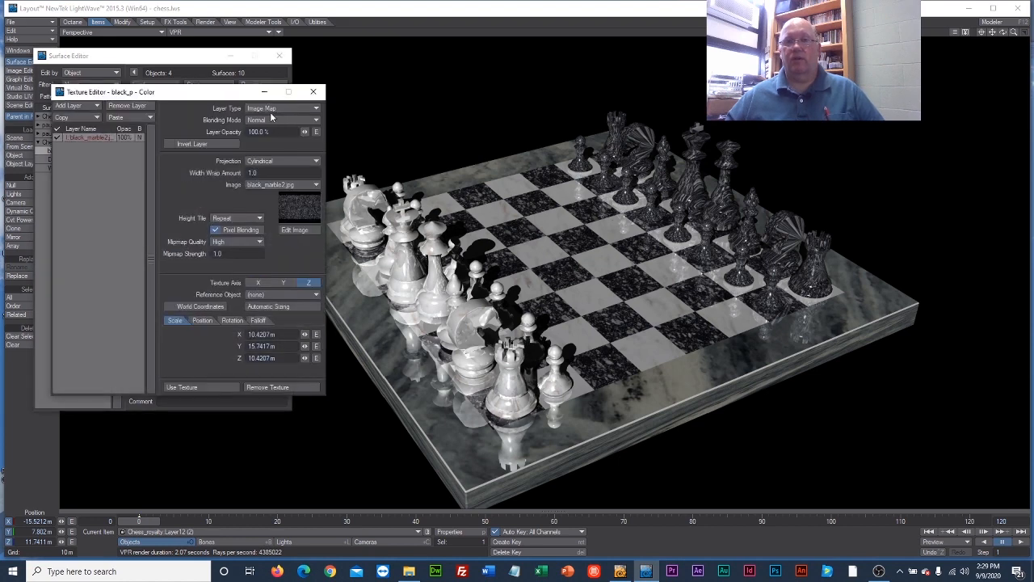
left_click(283, 283)
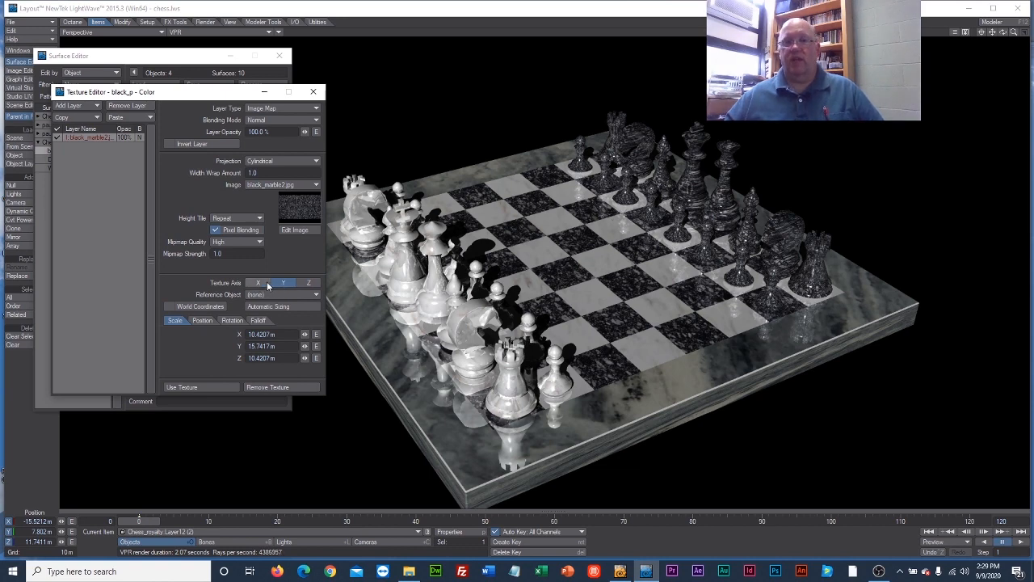
left_click(258, 283)
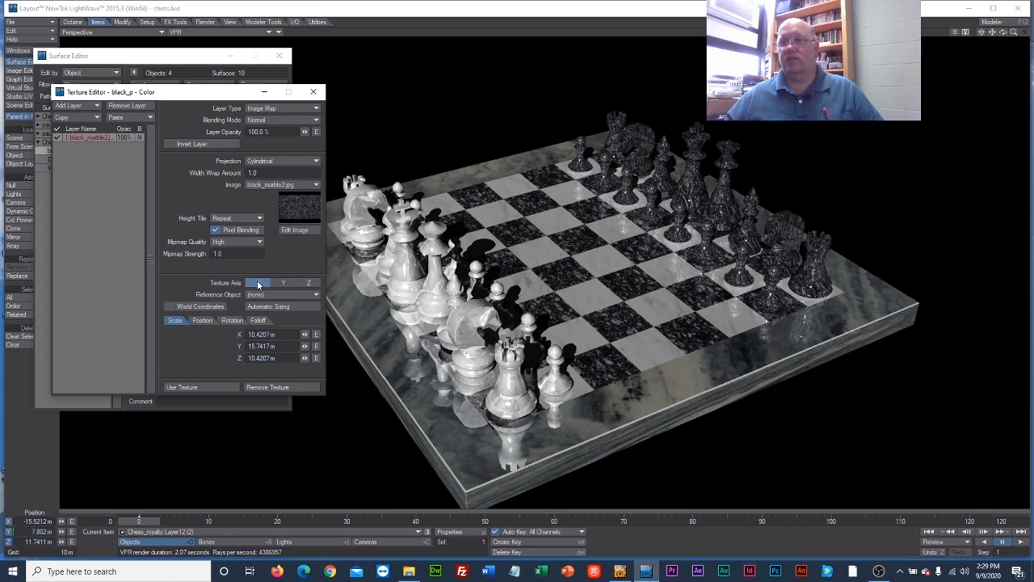
left_click(315, 91)
left_click(279, 55)
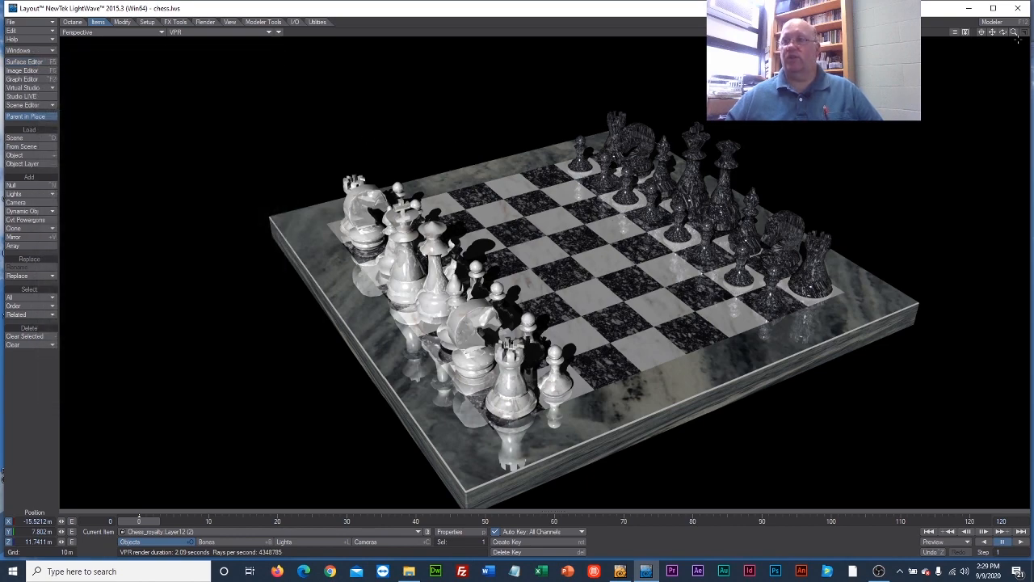
Step: Save the scene over the existing chess.lws file
left_click_drag(1002, 32, 920, 42)
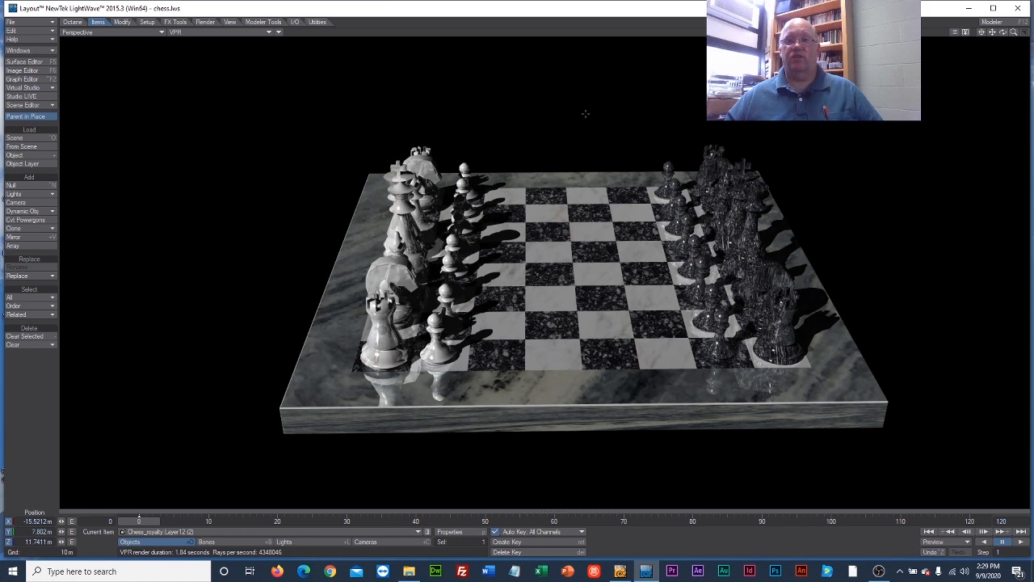
left_click(11, 22)
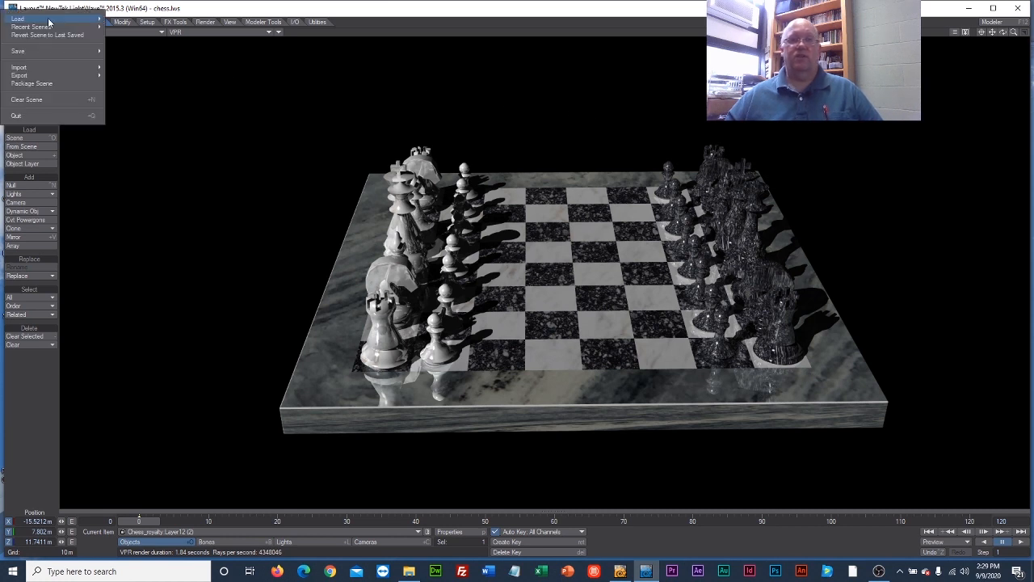
mouse_move(48, 54)
left_click(127, 51)
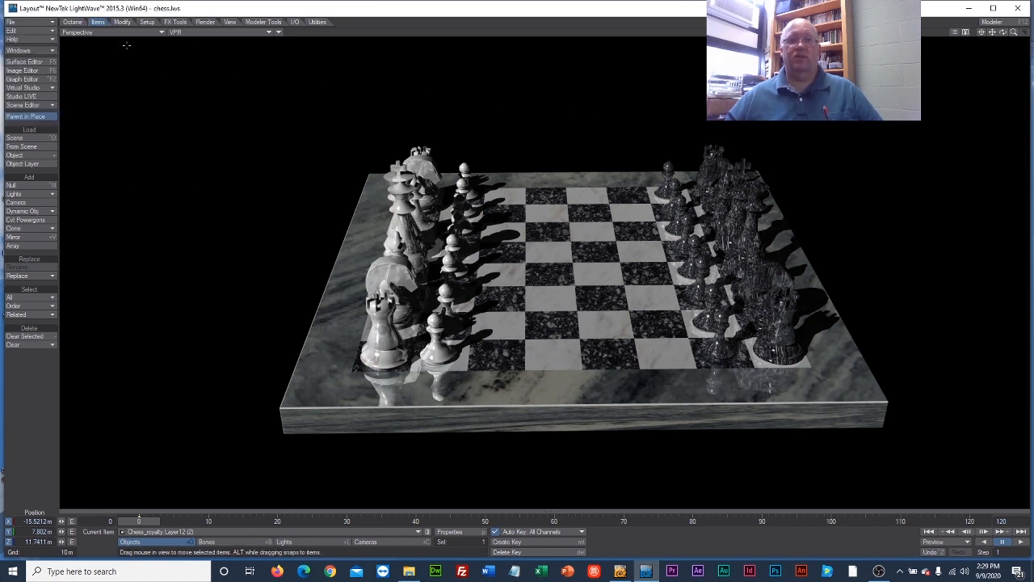
left_click(33, 22)
mouse_move(33, 20)
mouse_move(49, 50)
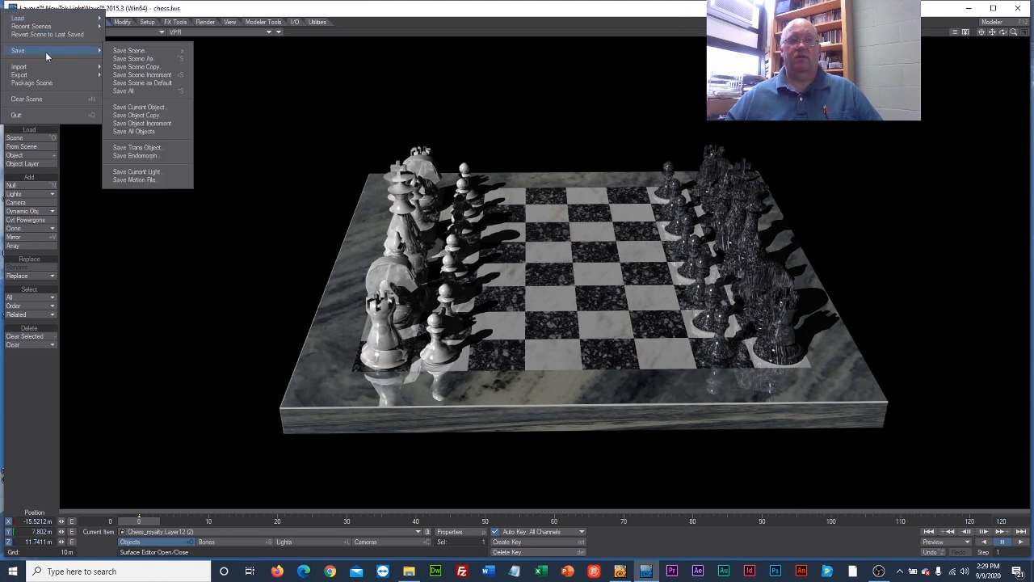
left_click(123, 54)
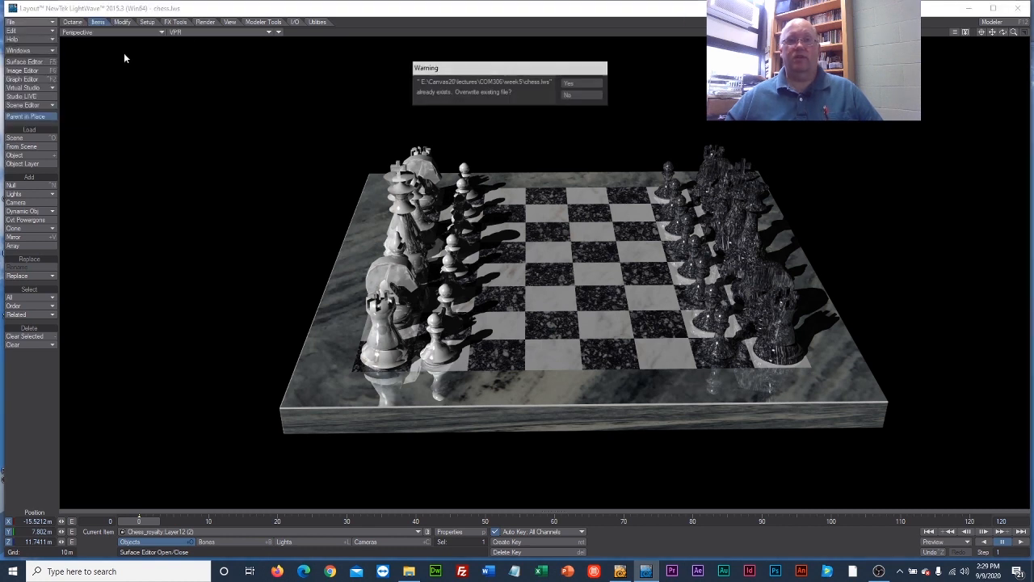
left_click(571, 84)
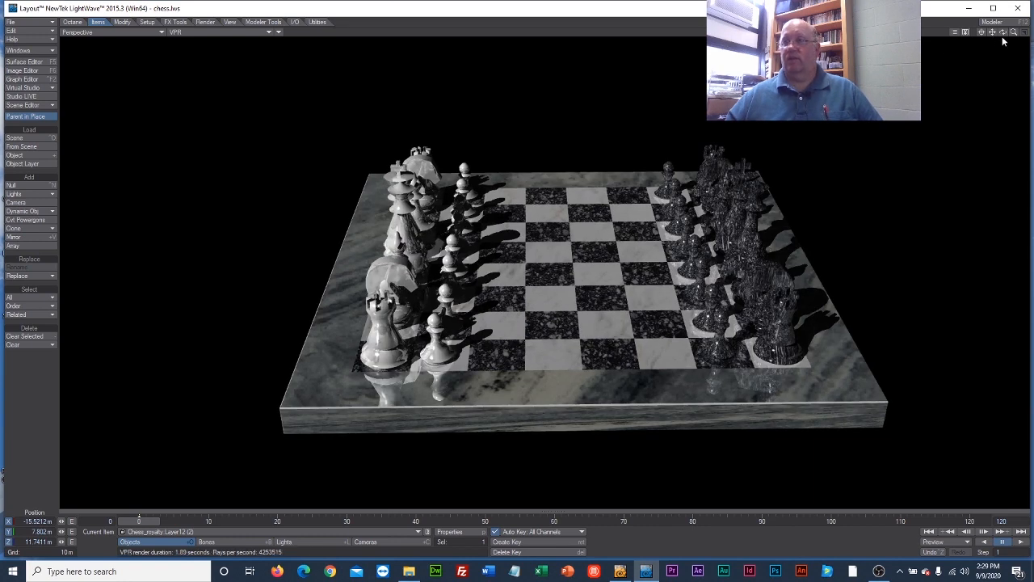
Step: Switch to Modeler and draw a box below the chessboard about 337 m wide, 16 m high and 153 m deep
left_click_drag(1014, 32, 913, 34)
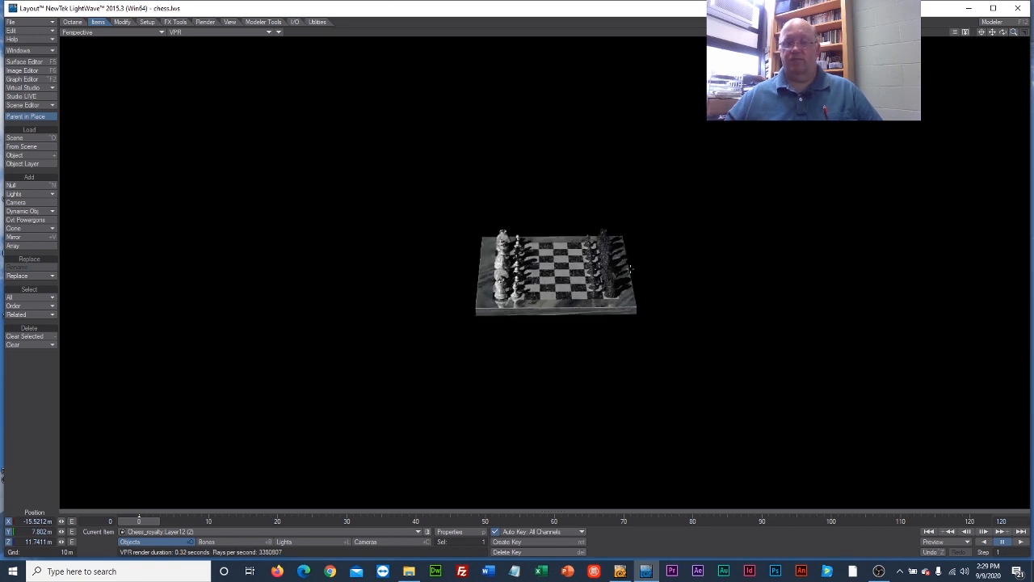
left_click(620, 572)
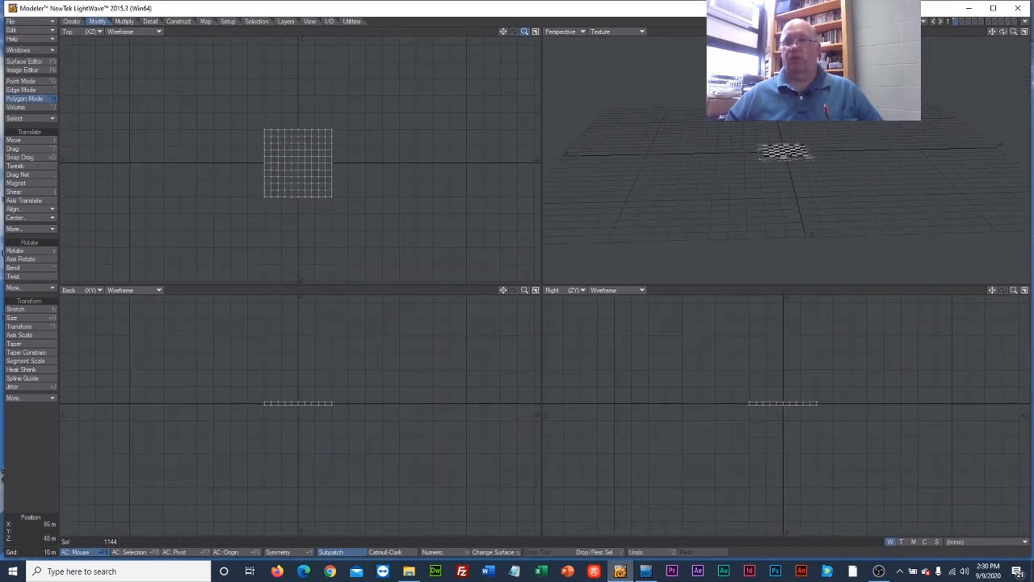
left_click_drag(525, 32, 503, 32)
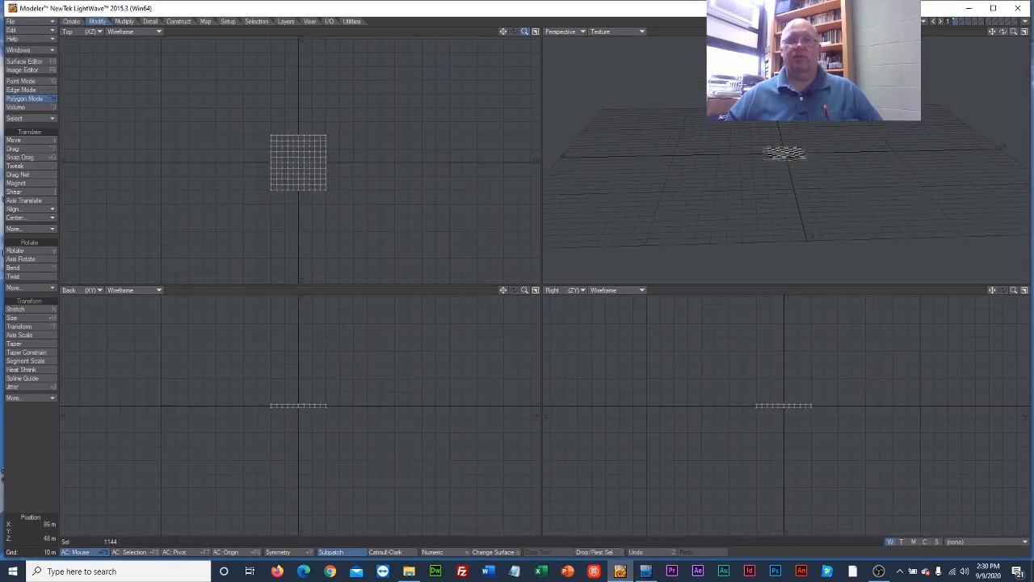
left_click(72, 21)
left_click(15, 140)
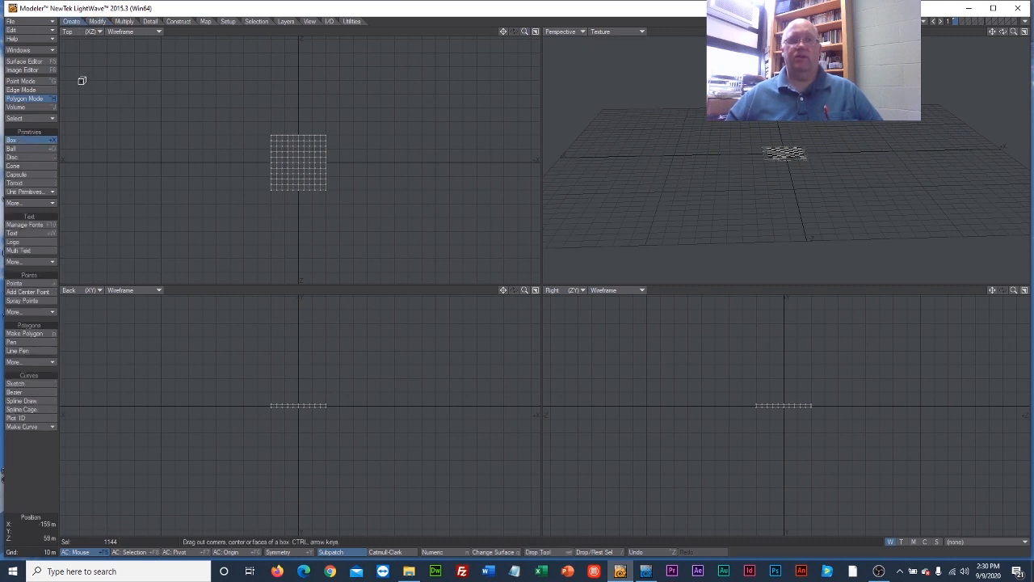
left_click_drag(74, 60, 535, 269)
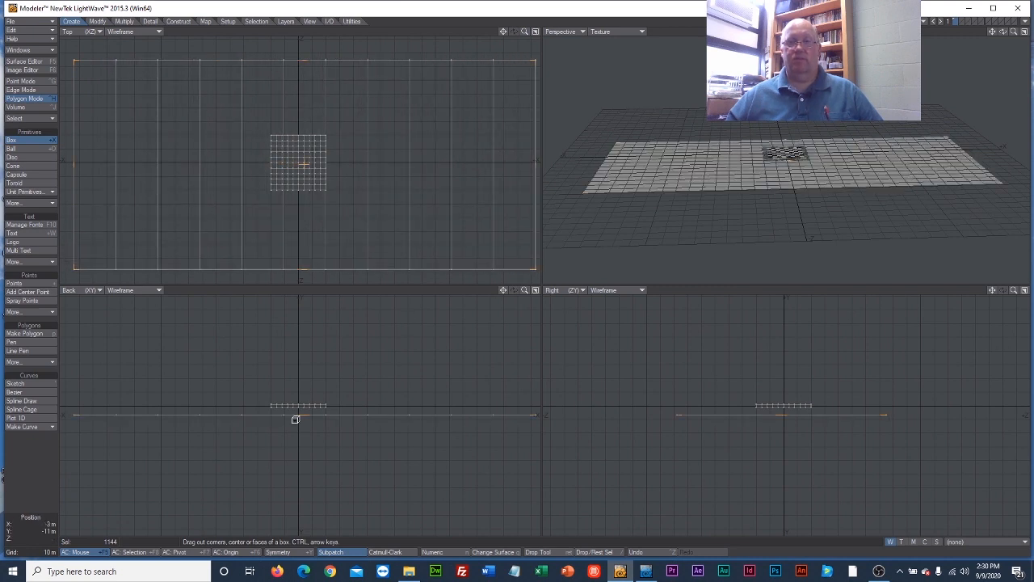
left_click_drag(295, 418, 298, 438)
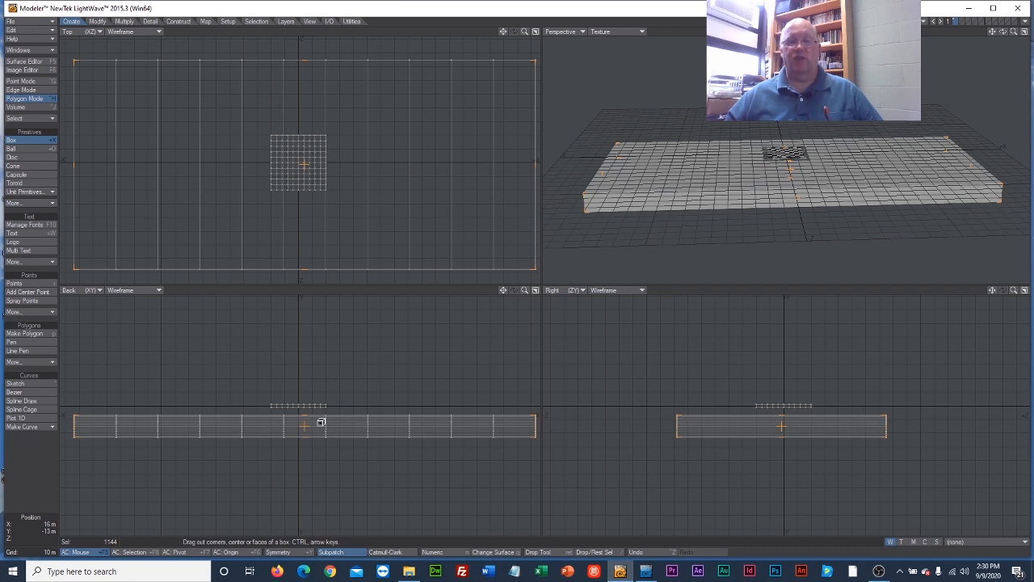
Step: Set the box to a single segment along X, Y and Z
key("n")
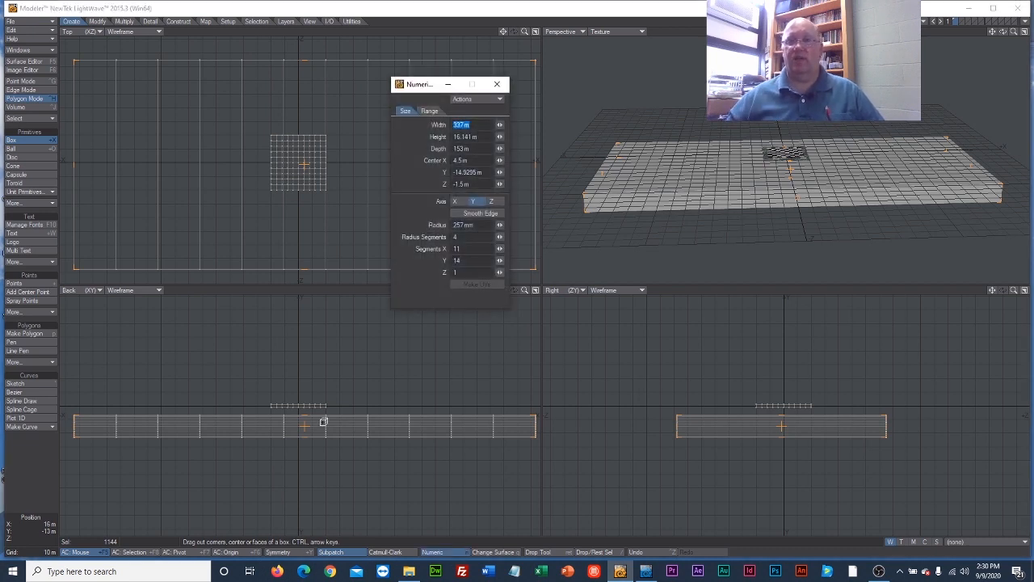
left_click_drag(500, 261, 527, 263)
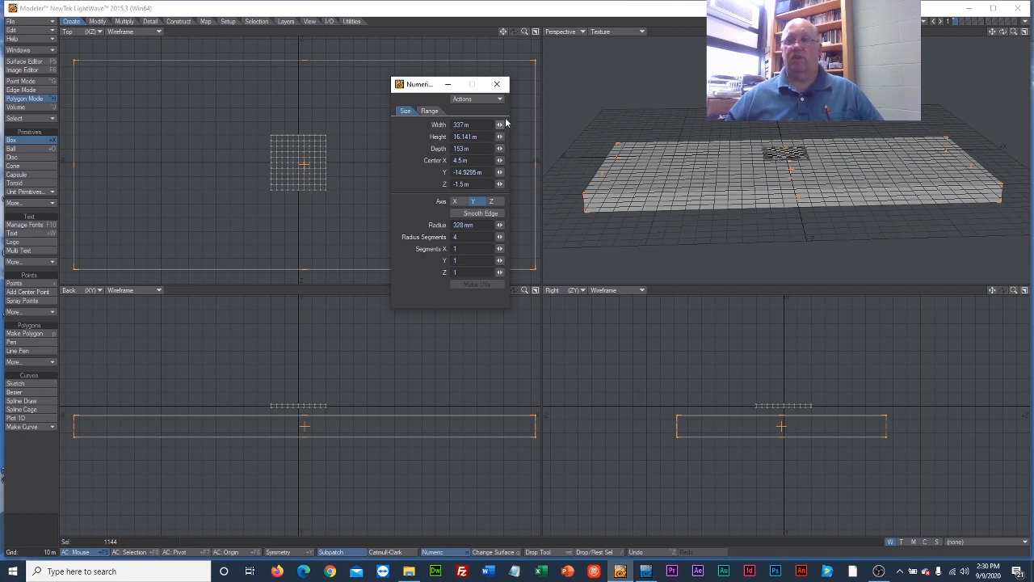
left_click(502, 87)
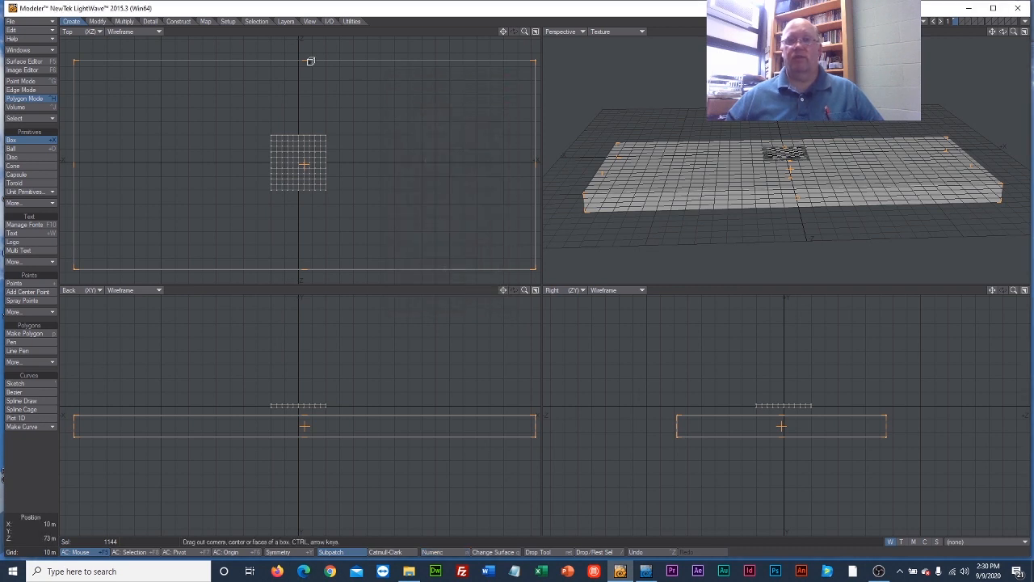
Step: Extend the box's depth on both sides to about 175 m and move it up to sit centred directly beneath the chessboard
left_click_drag(309, 59, 304, 42)
left_click_drag(293, 265, 293, 280)
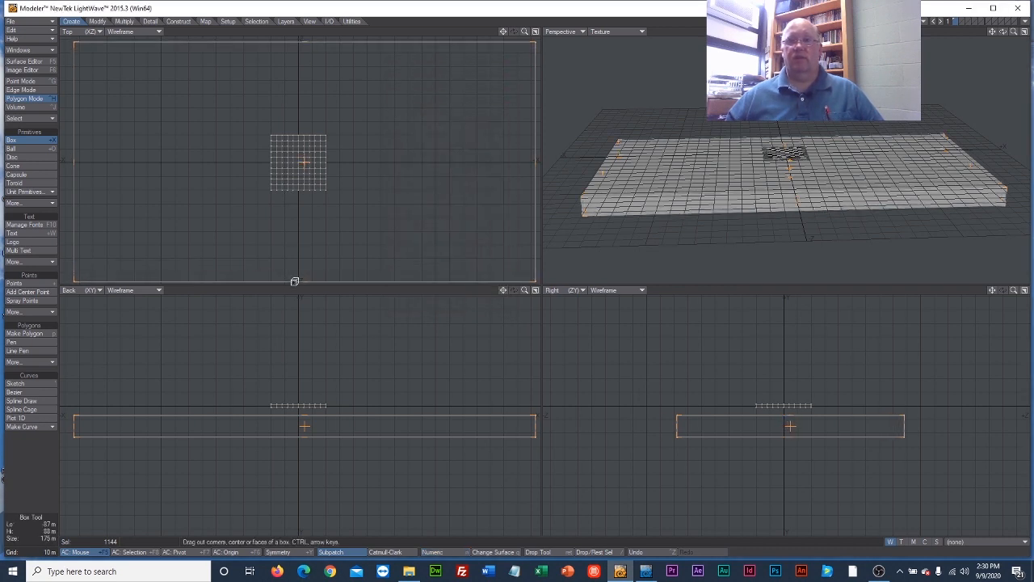
mouse_move(293, 431)
left_mouse_down()
mouse_move(305, 430)
mouse_move(302, 419)
left_mouse_up()
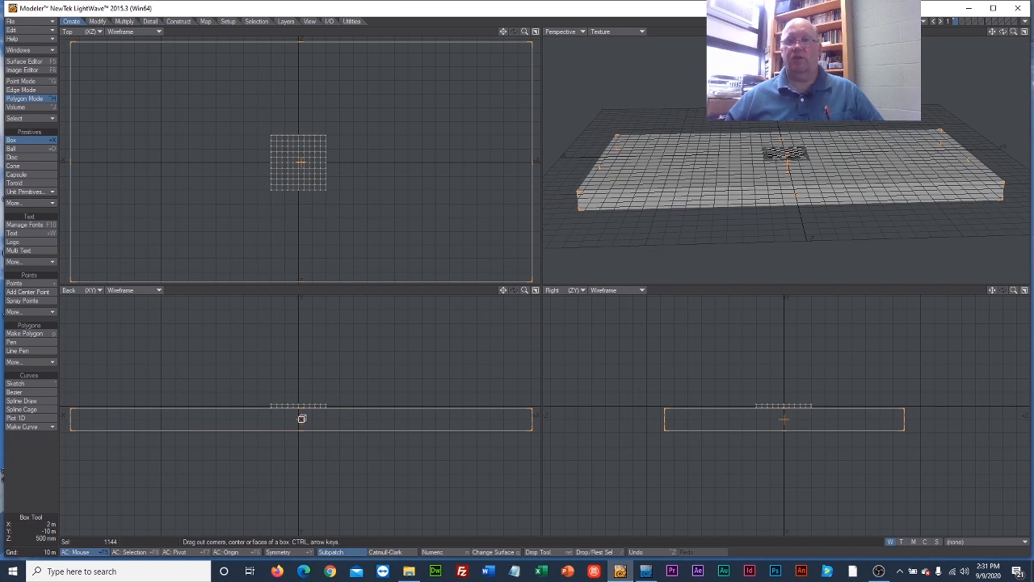
left_click_drag(301, 418, 303, 419)
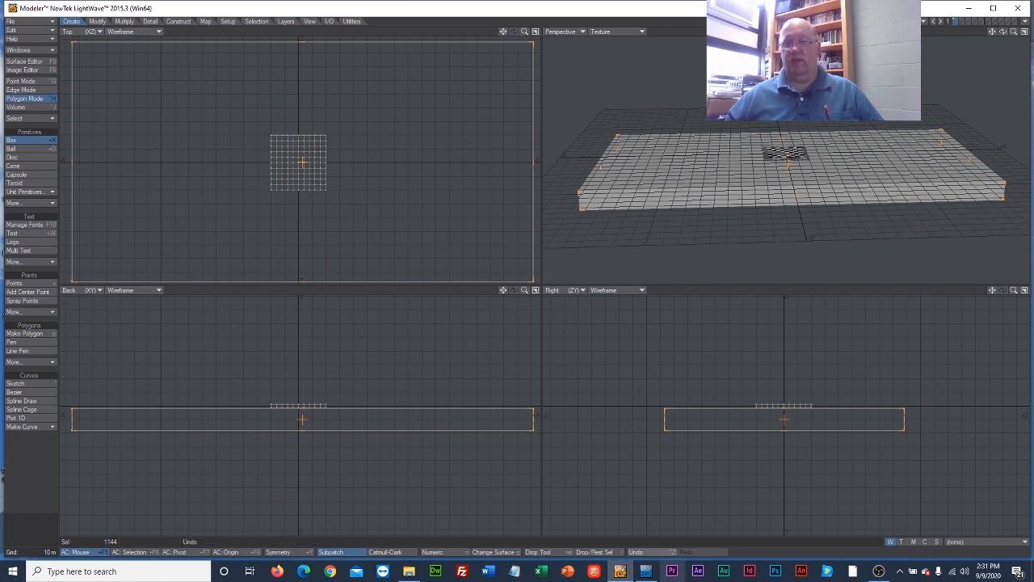
Step: Switch to Layout and show the scene through the camera
left_click(647, 572)
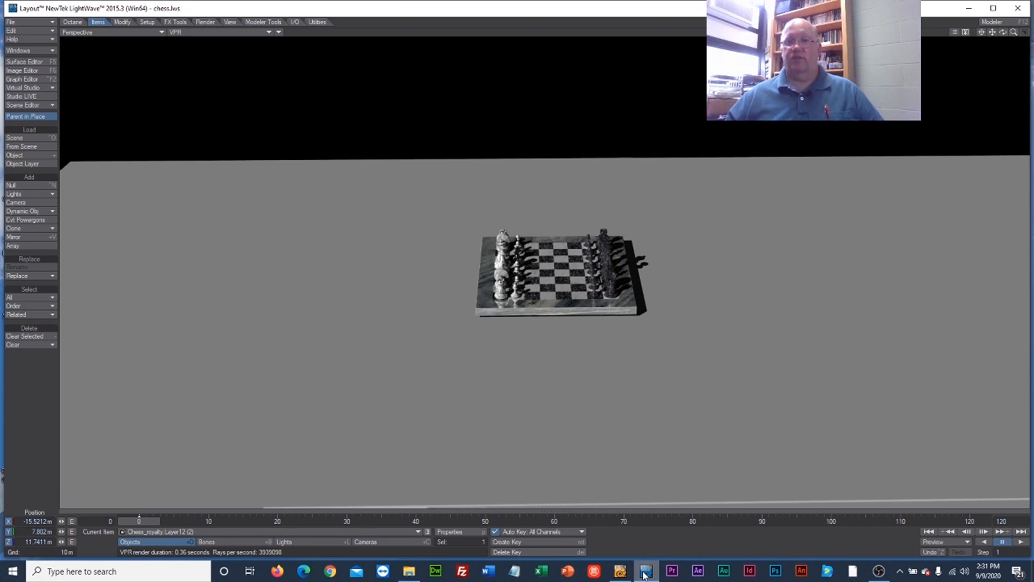
left_click(116, 32)
mouse_move(115, 84)
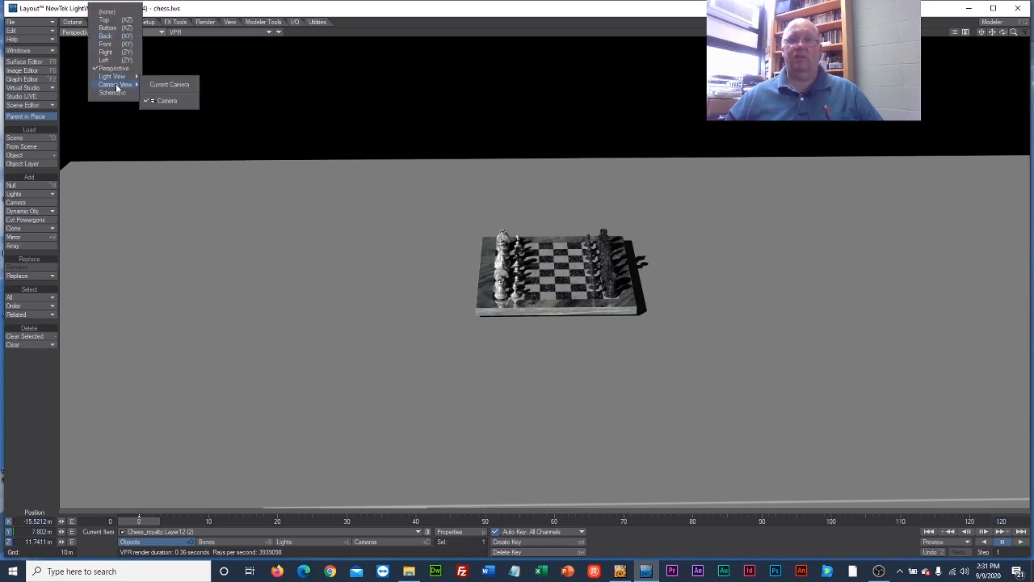
left_click(171, 101)
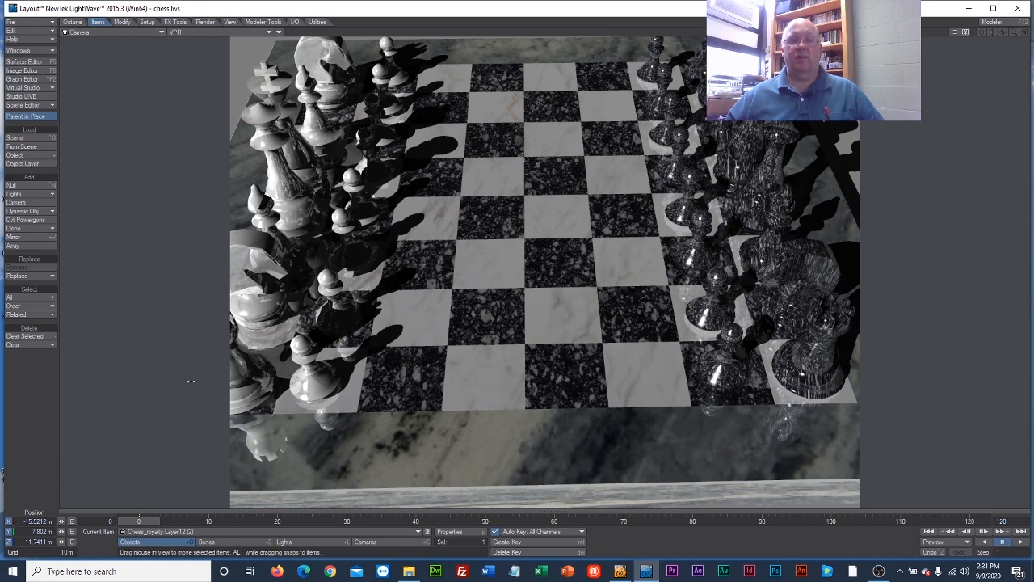
Step: Move the camera up and back from the chessboard, to about X -2.12 m, Y 50.65 m and Z -68.93 m
left_click(366, 541)
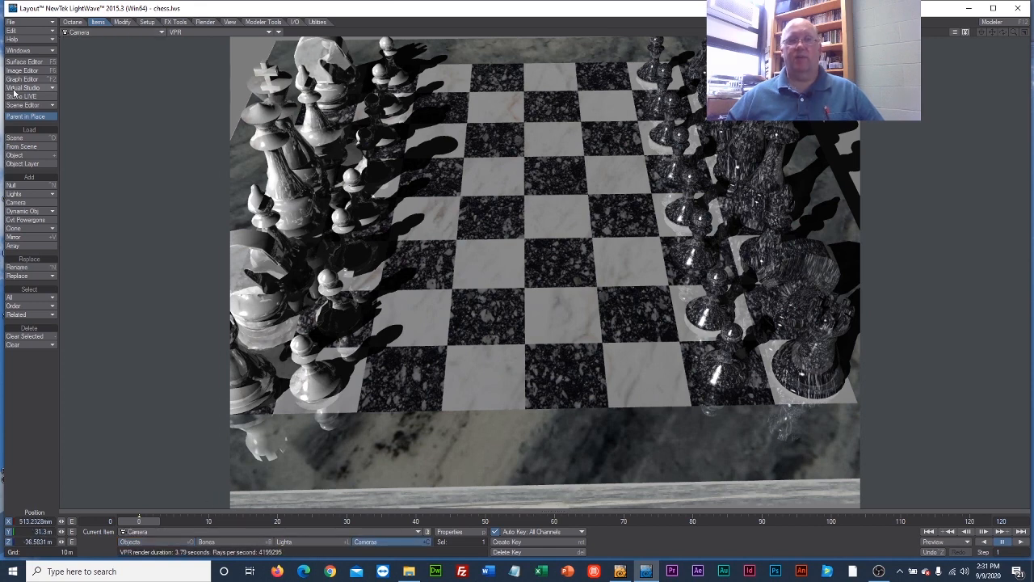
left_click(120, 23)
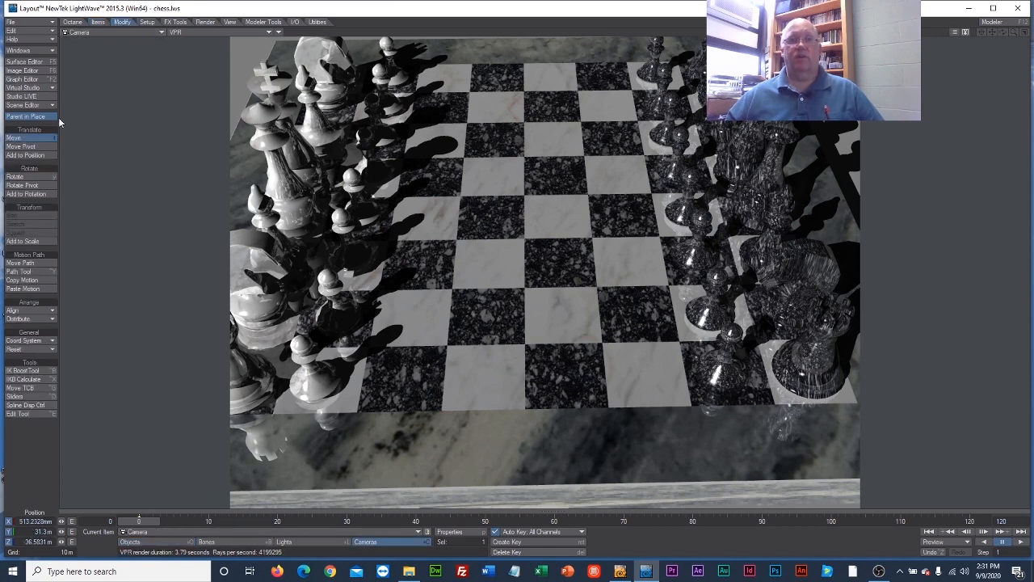
left_click_drag(596, 250, 595, 250)
right_click_drag(596, 250, 596, 250)
left_click_drag(596, 251, 596, 250)
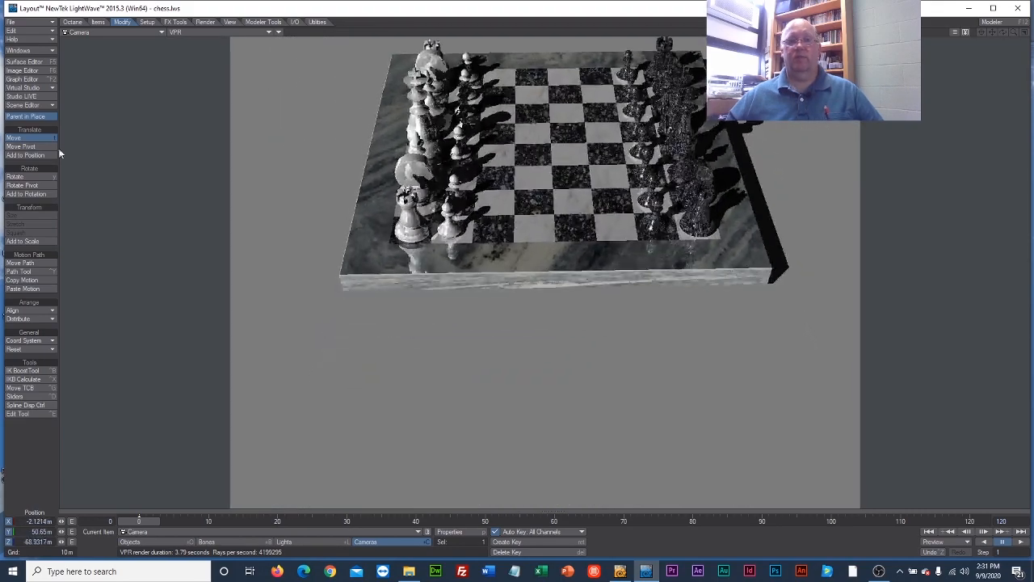
Step: Rotate the camera to a heading of about 1.4° and a pitch of about 18.9°, keeping its bank at 0°
left_click(22, 175)
left_click_drag(517, 290, 517, 291)
left_click_drag(373, 178, 374, 178)
right_click_drag(394, 160, 401, 159)
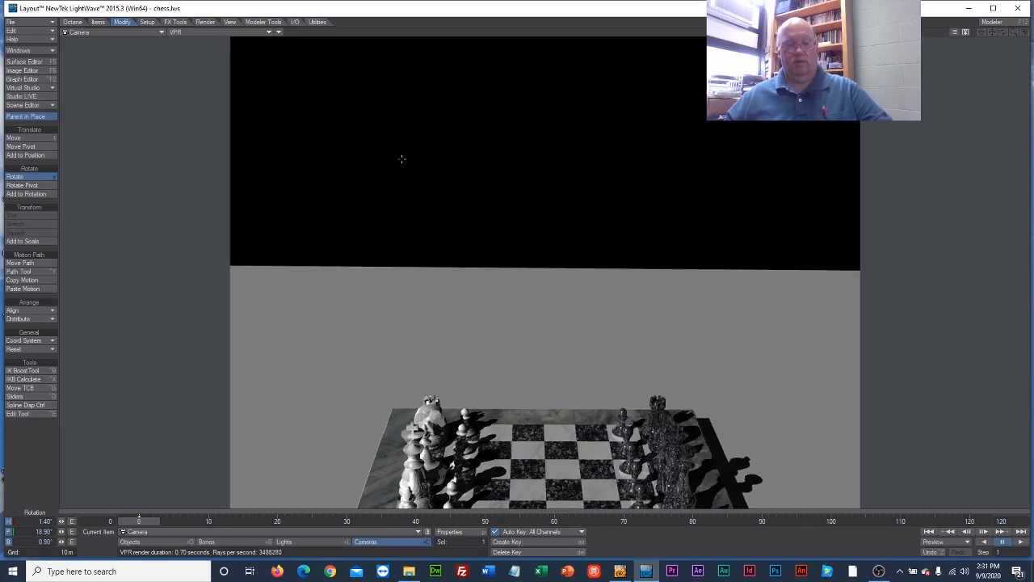
key("z")
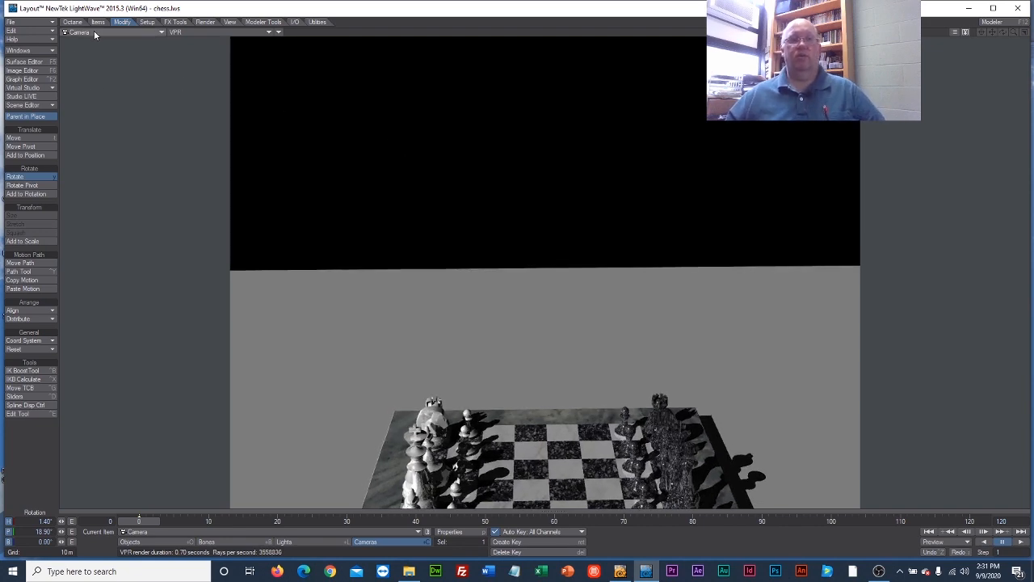
Step: Move the camera to about X -0.56 m, Y 33.85 m and Z -70.47 m so it frames the whole chess set
left_click(14, 138)
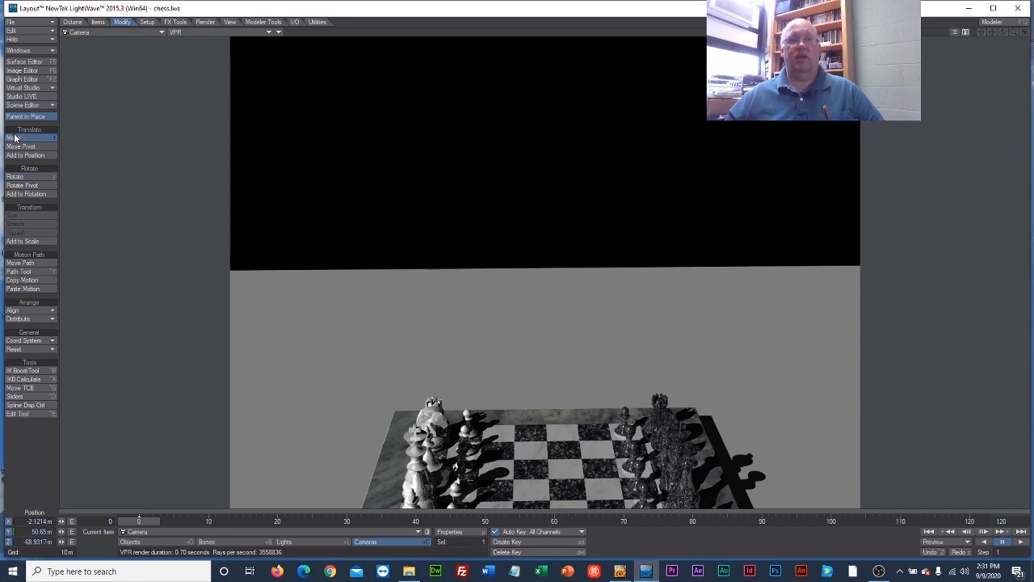
left_click_drag(397, 153, 404, 226)
right_click_drag(397, 153, 397, 291)
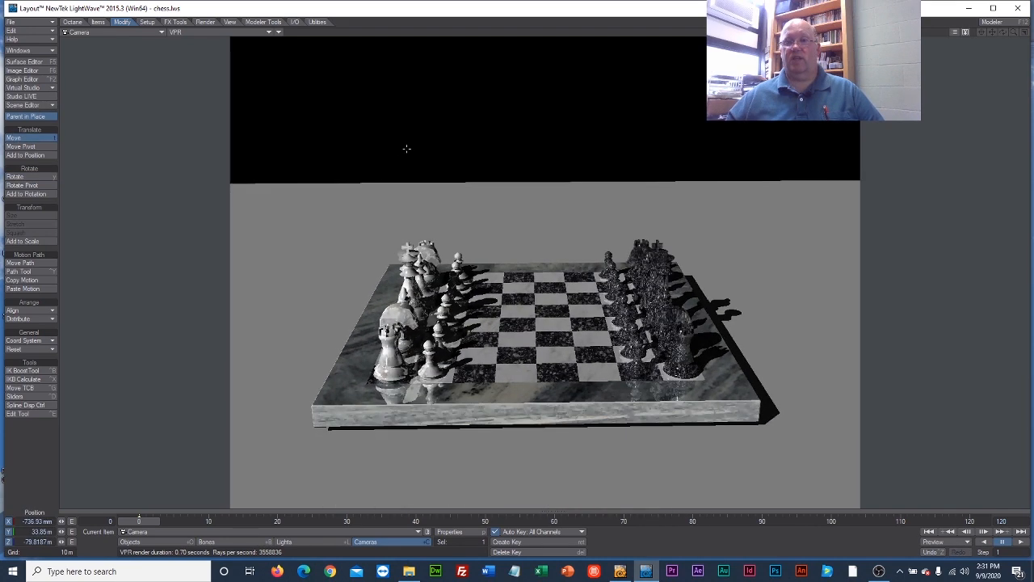
left_click_drag(406, 151, 407, 121)
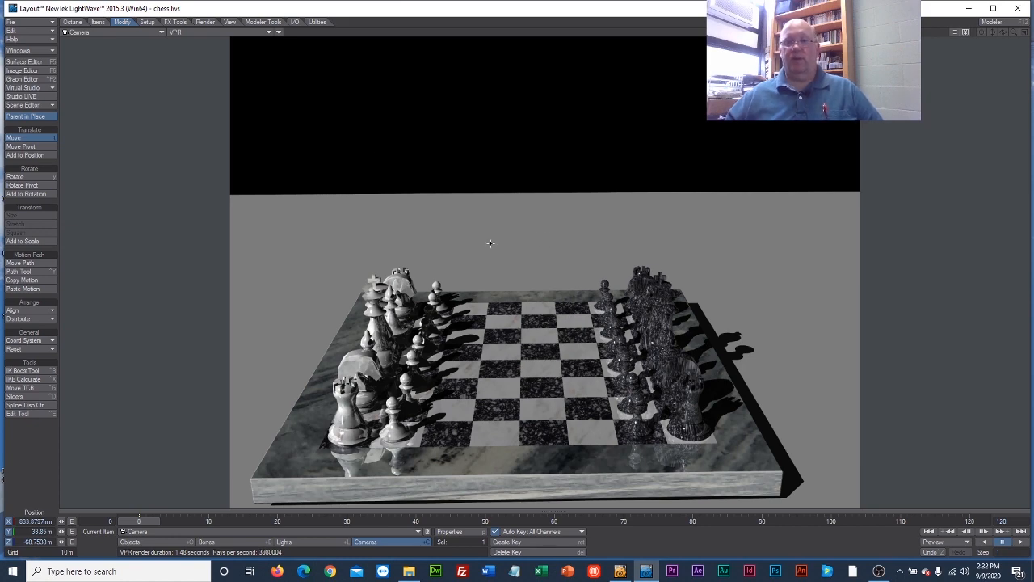
left_click_drag(540, 223, 538, 223)
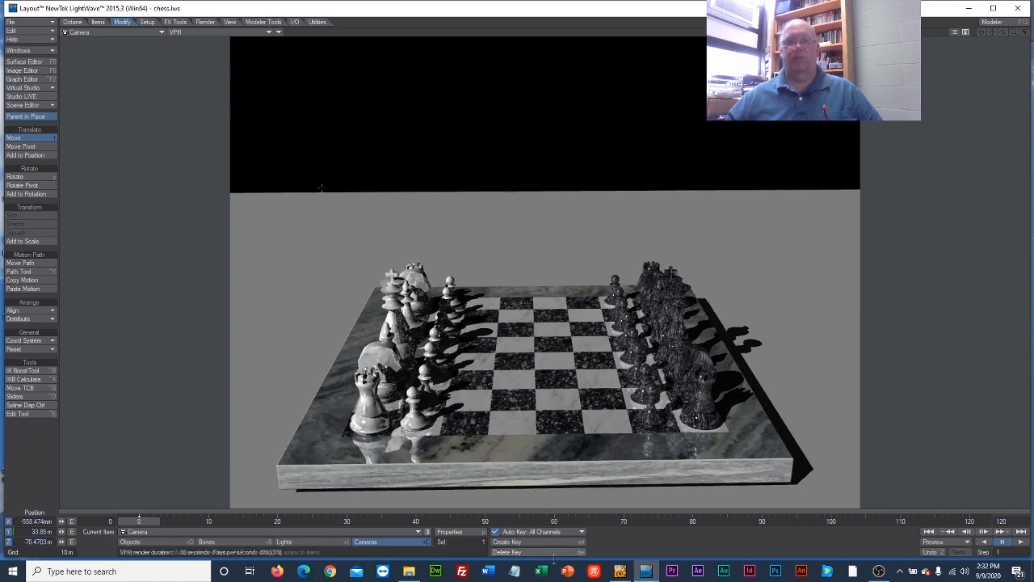
Step: Switch to Modeler, select only the tabletop box's polygons without the chessboard, and assign them a new surface named "table"
left_click(620, 572)
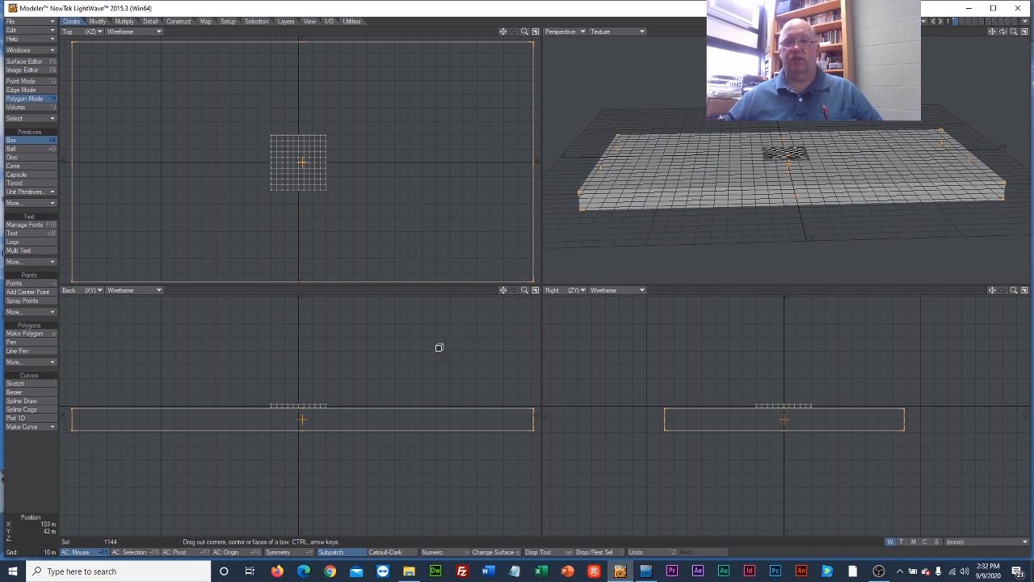
left_click(23, 139)
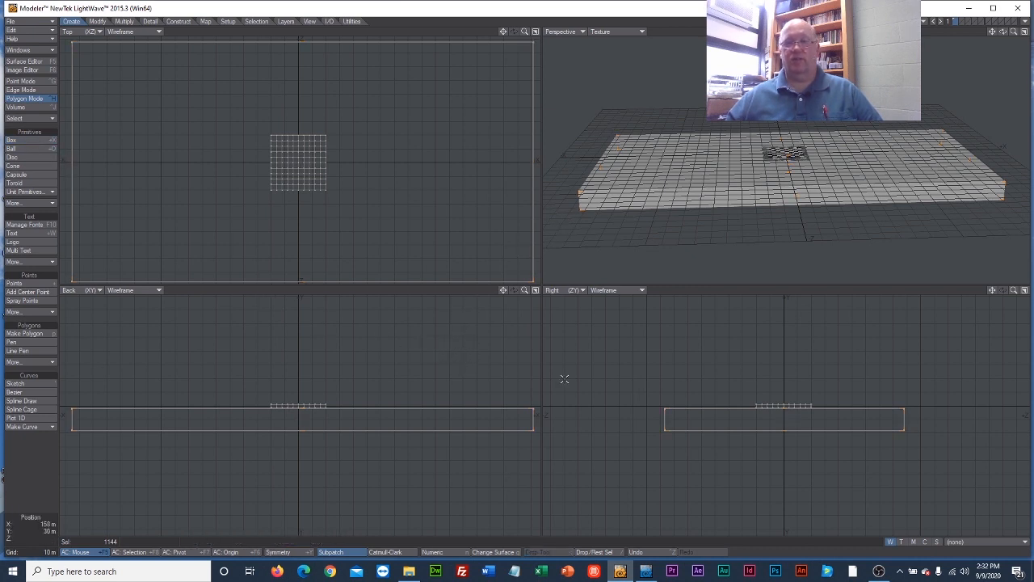
mouse_move(656, 455)
right_mouse_down()
mouse_move(945, 445)
mouse_move(951, 402)
mouse_move(860, 362)
mouse_move(599, 357)
mouse_move(803, 497)
right_mouse_up()
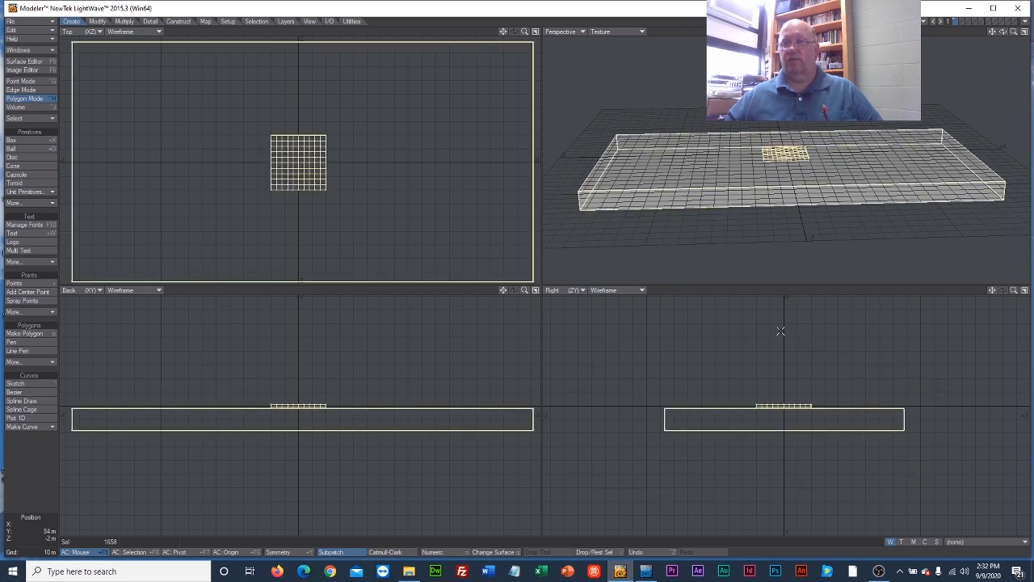
mouse_move(394, 167)
right_mouse_down("ctrl")
mouse_move(235, 202)
mouse_move(416, 198)
right_mouse_up("ctrl")
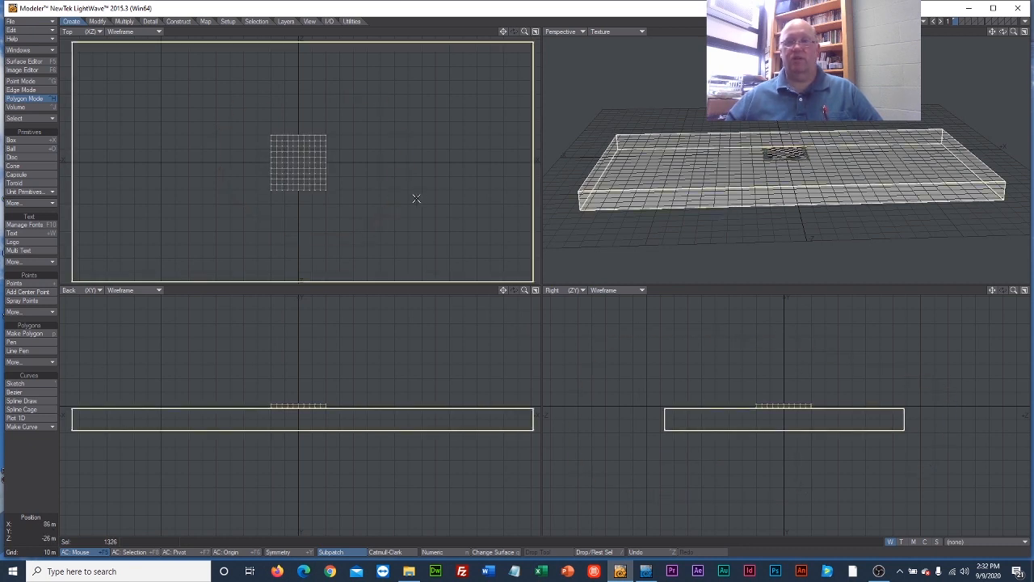
left_click(495, 552)
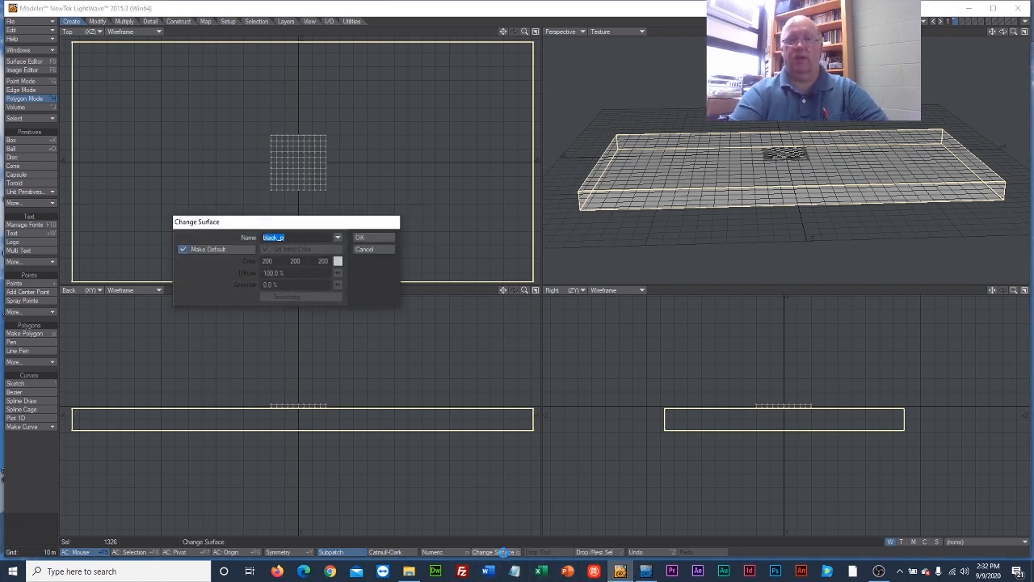
type("table")
key("Return")
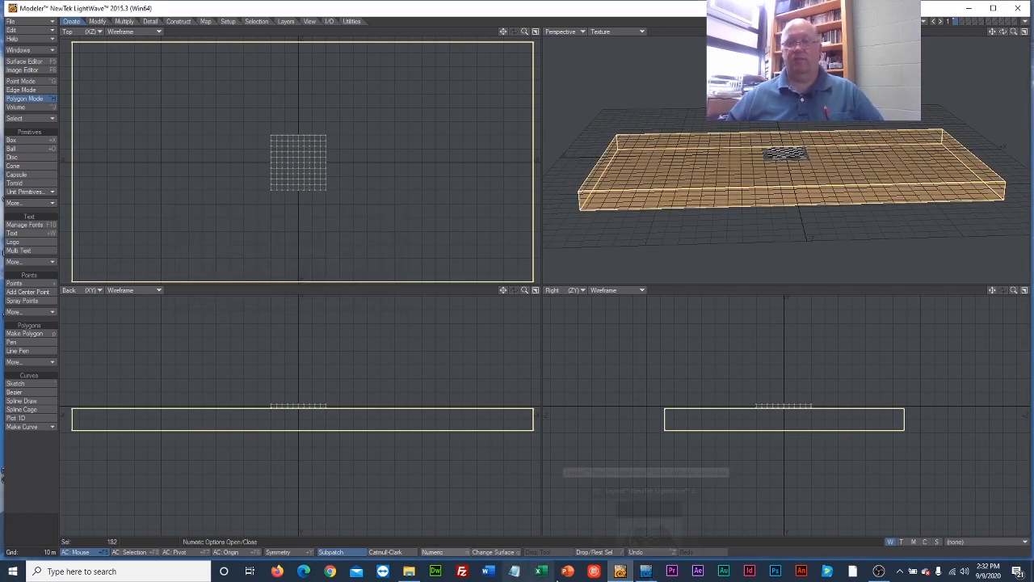
Step: Switch to Layout and load wood.jpg as a planar image map on the color channel of the table surface
left_click(644, 571)
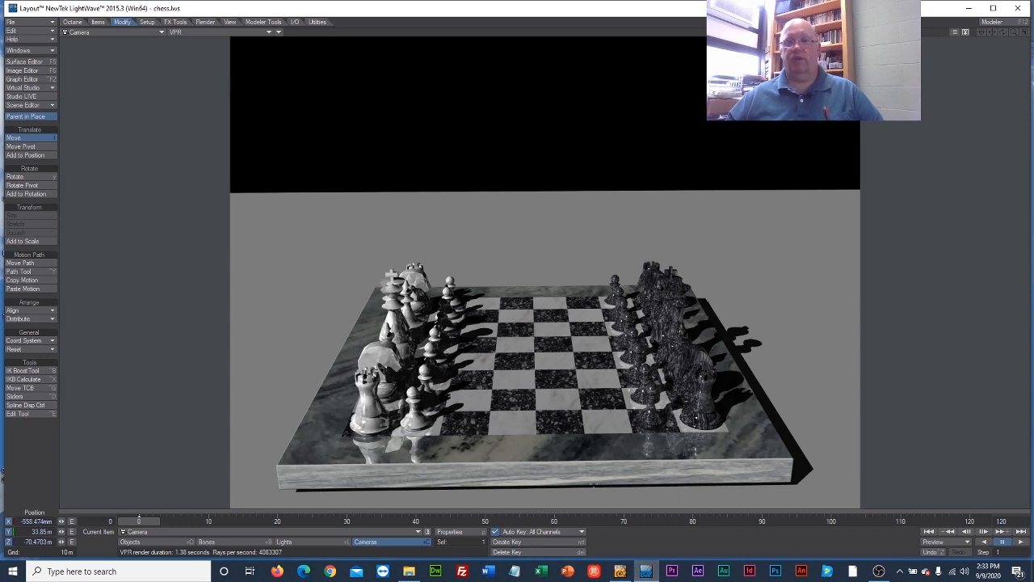
left_click(32, 62)
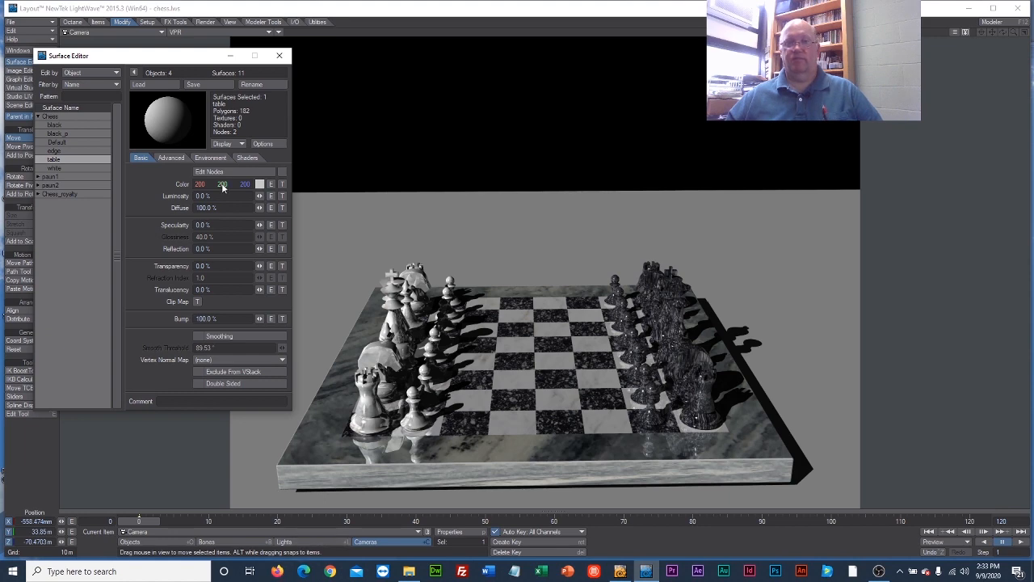
left_click(281, 184)
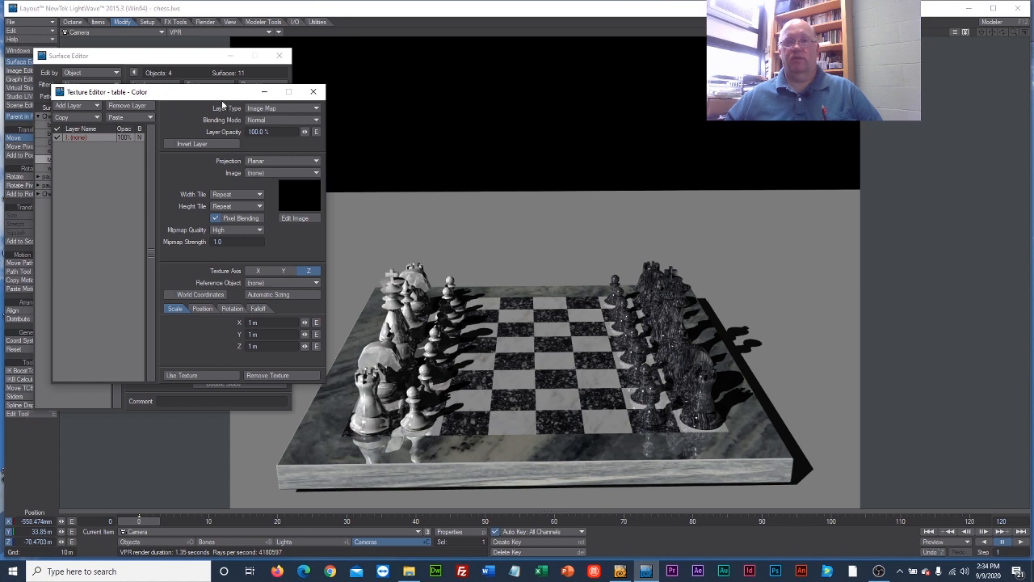
left_click_drag(222, 92, 192, 85)
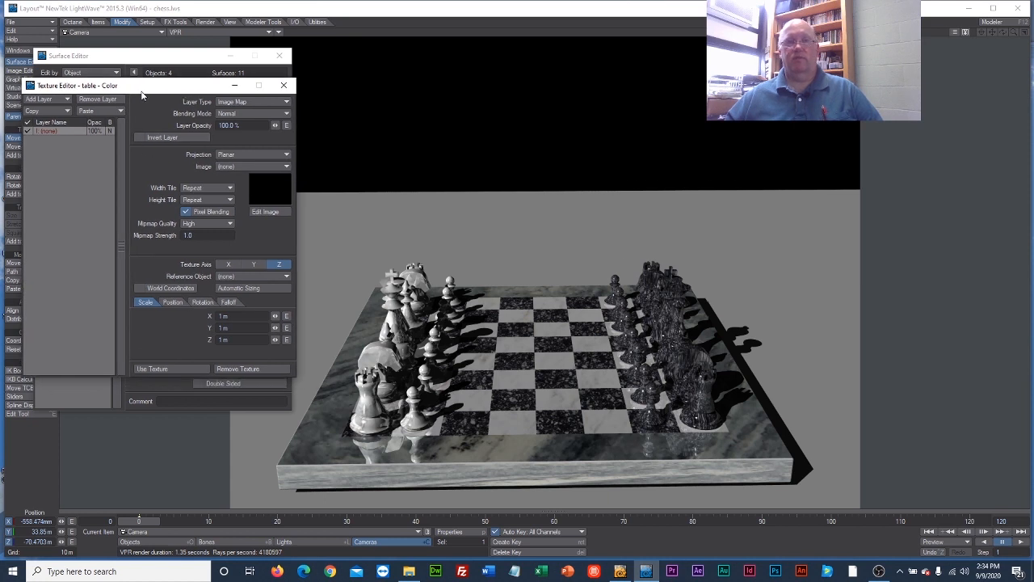
left_click(271, 166)
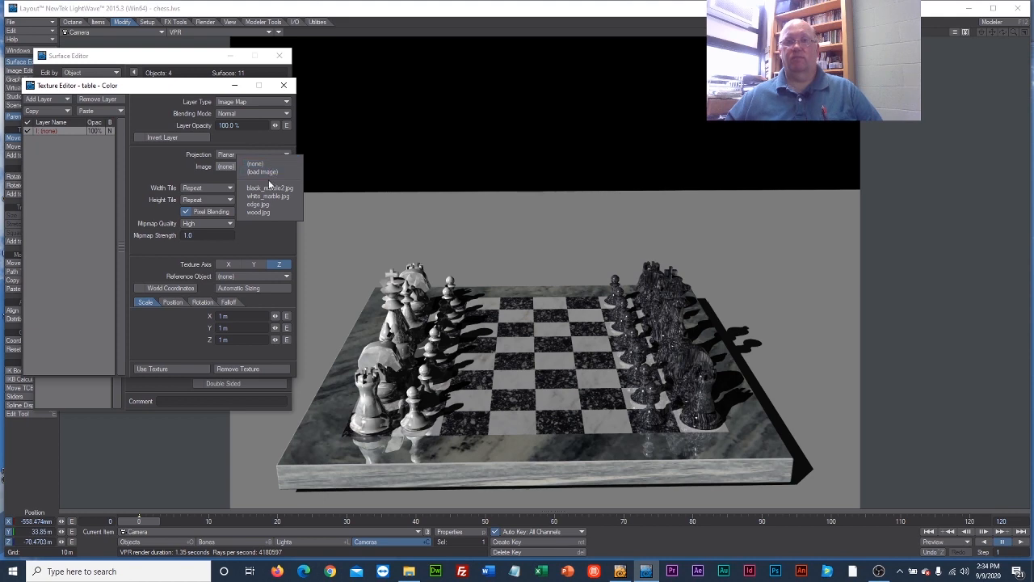
left_click(269, 171)
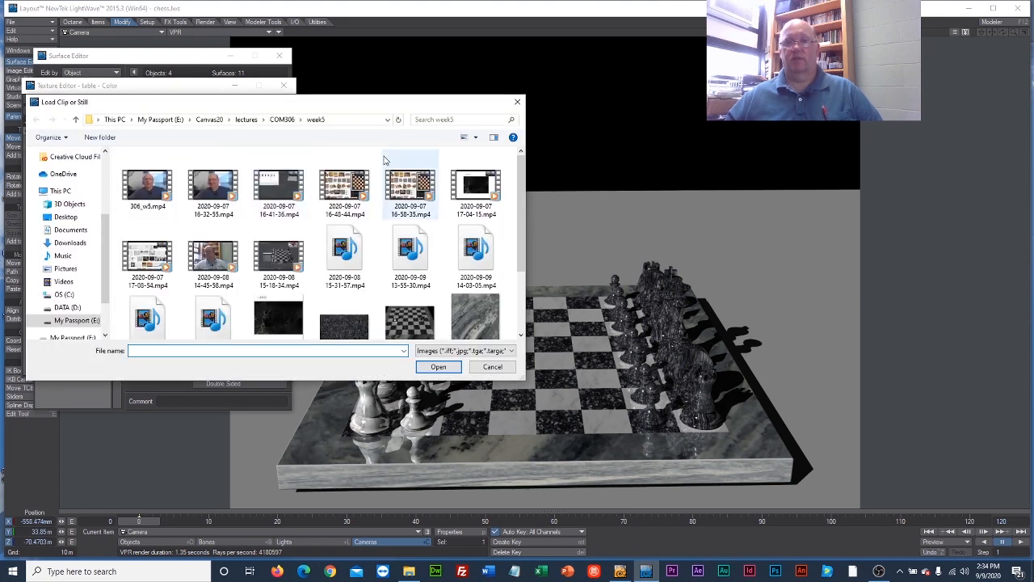
scroll(520, 182, "down", 2)
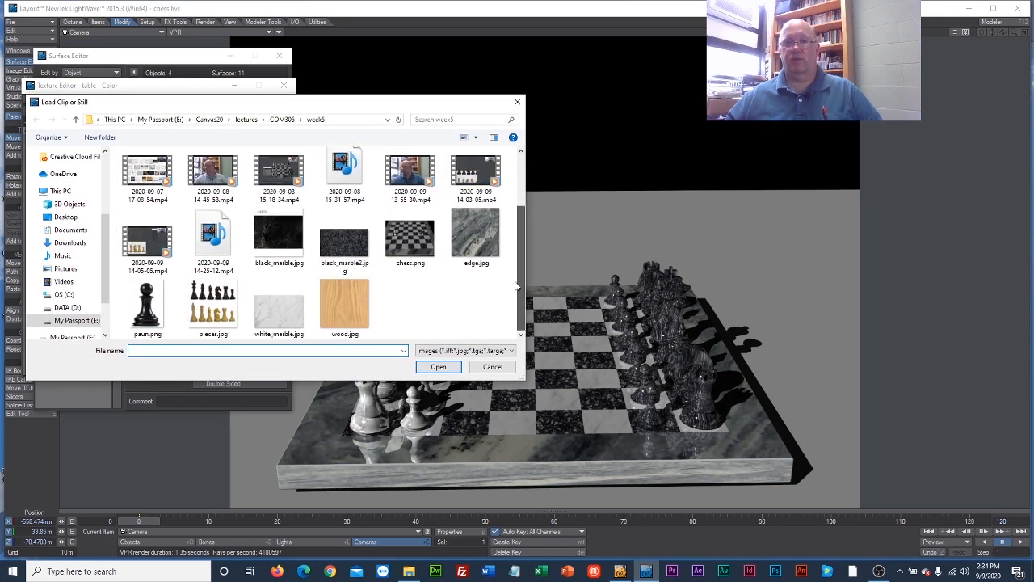
left_click(344, 303)
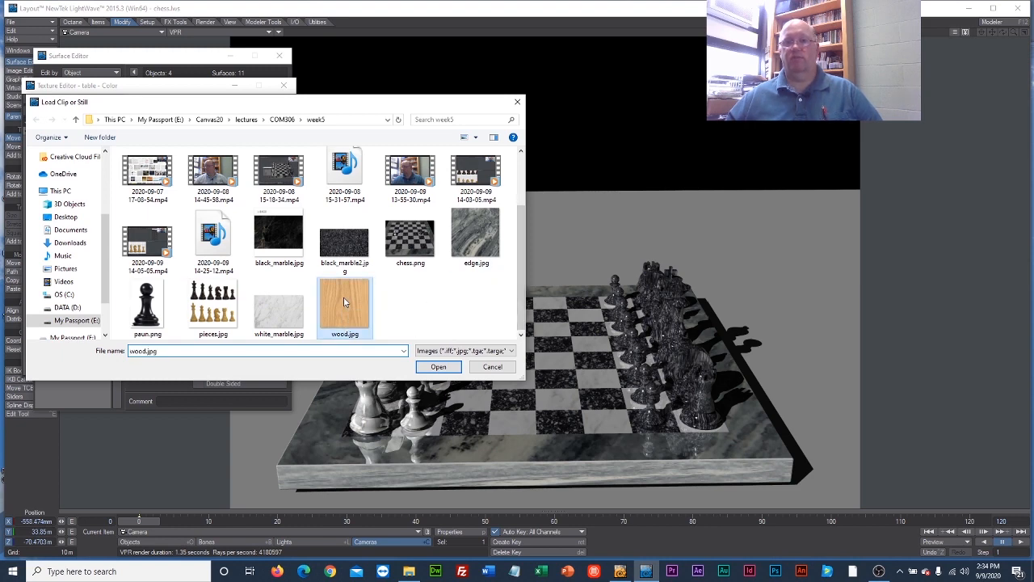
left_click(437, 367)
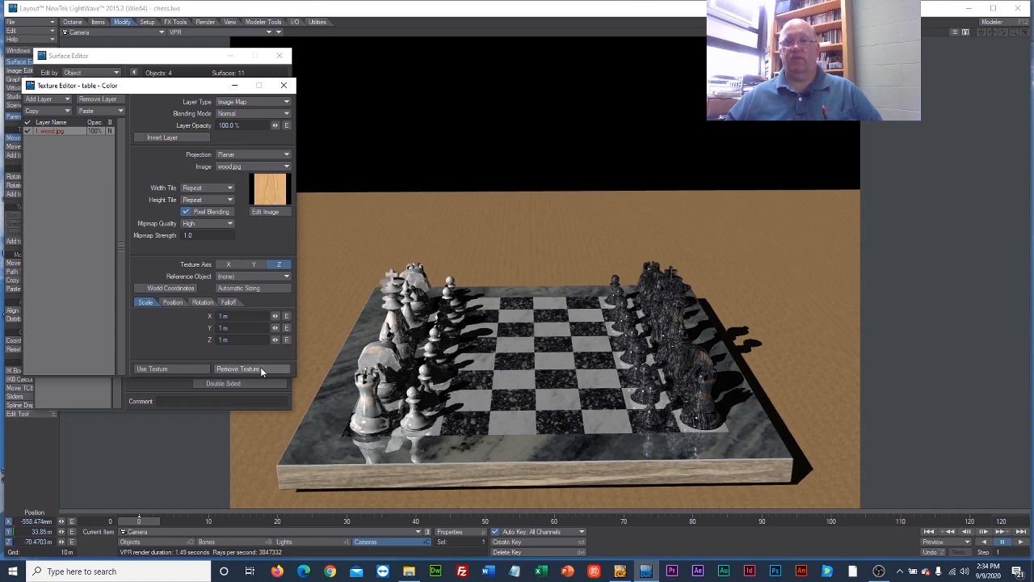
Step: Size the wood texture automatically to the tabletop, project it along the X axis and apply it
left_click(243, 289)
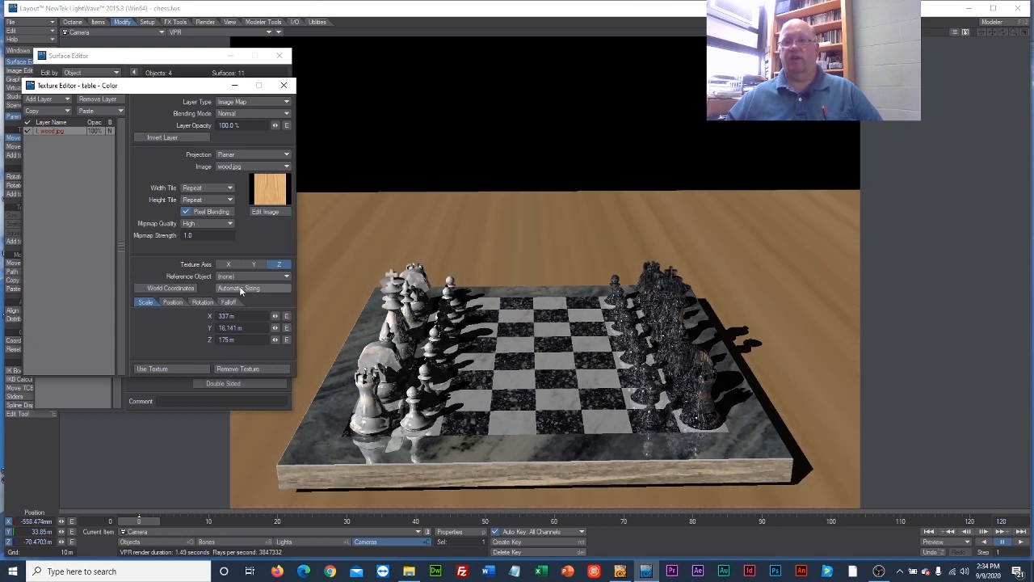
left_click(230, 264)
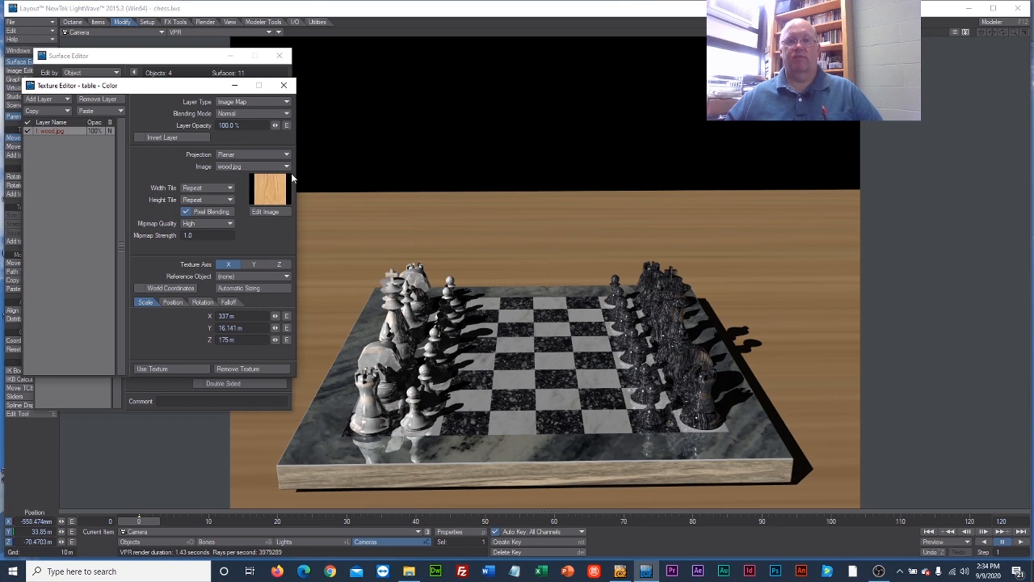
left_click(154, 368)
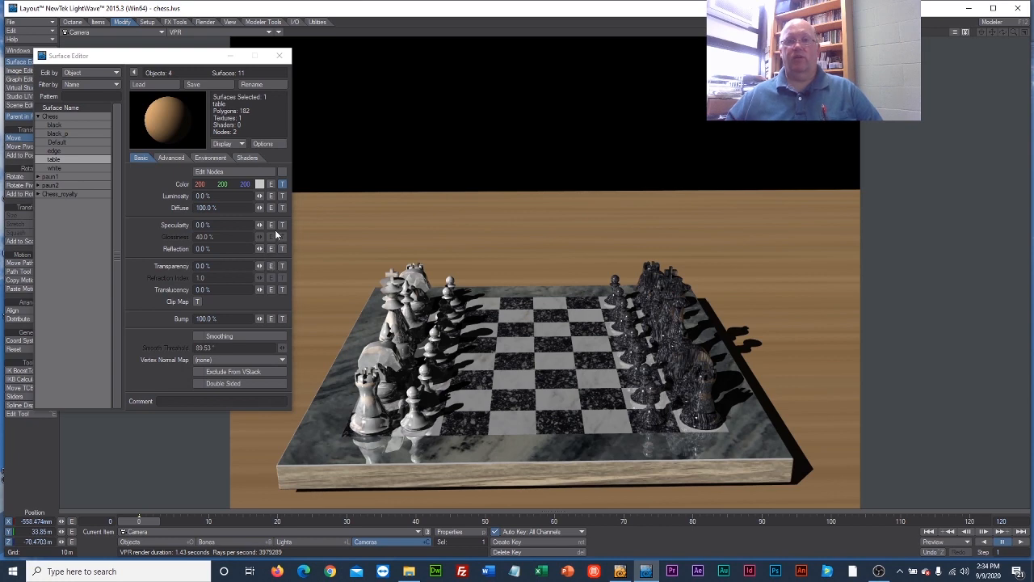
Step: Set the table surface's specularity to 100%, glossiness to 51.5% and reflection to 22.5%, and close the Surface Editor
left_click_drag(260, 227, 341, 227)
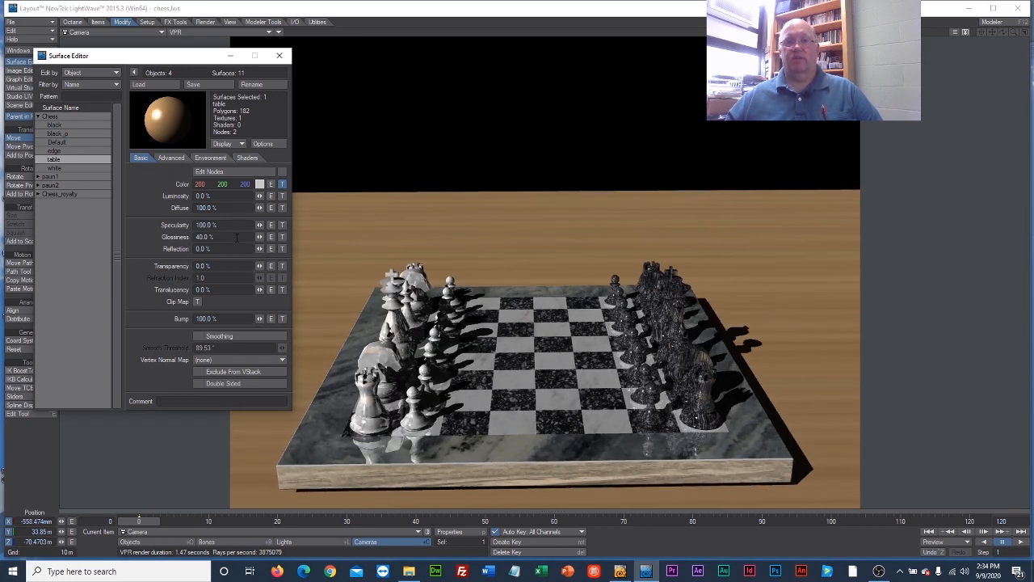
mouse_move(259, 238)
left_mouse_down()
mouse_move(277, 238)
mouse_move(261, 252)
left_mouse_up()
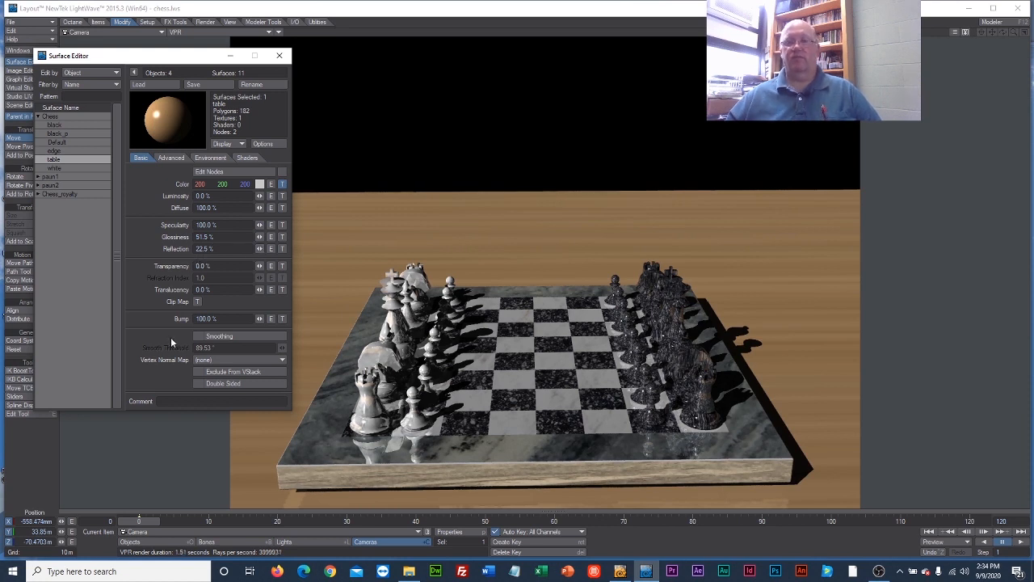
left_click(278, 55)
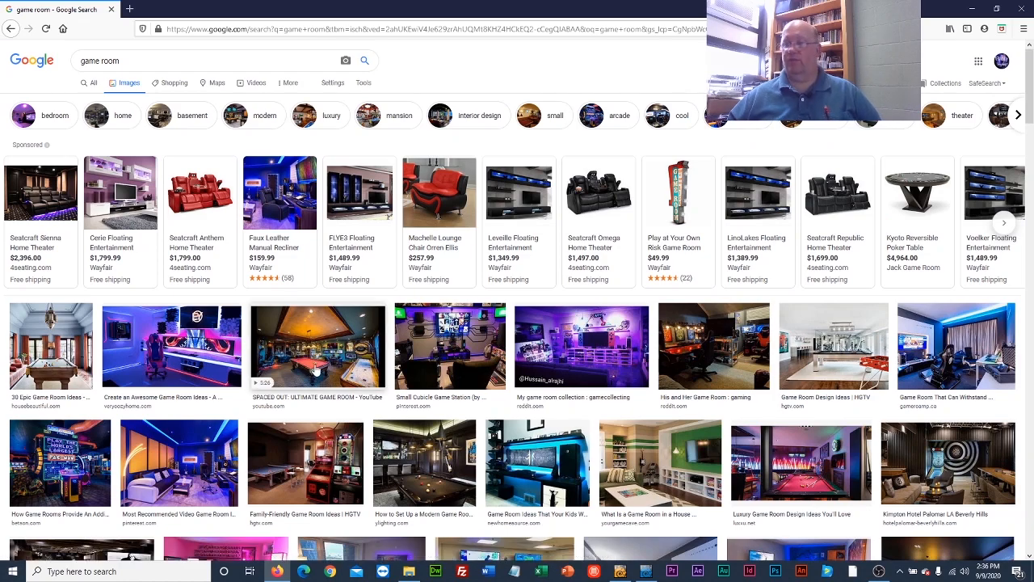
Step: In the web browser, look through the Google image results for "game room" for suitable interior pictures
scroll(316, 370, "down", 5)
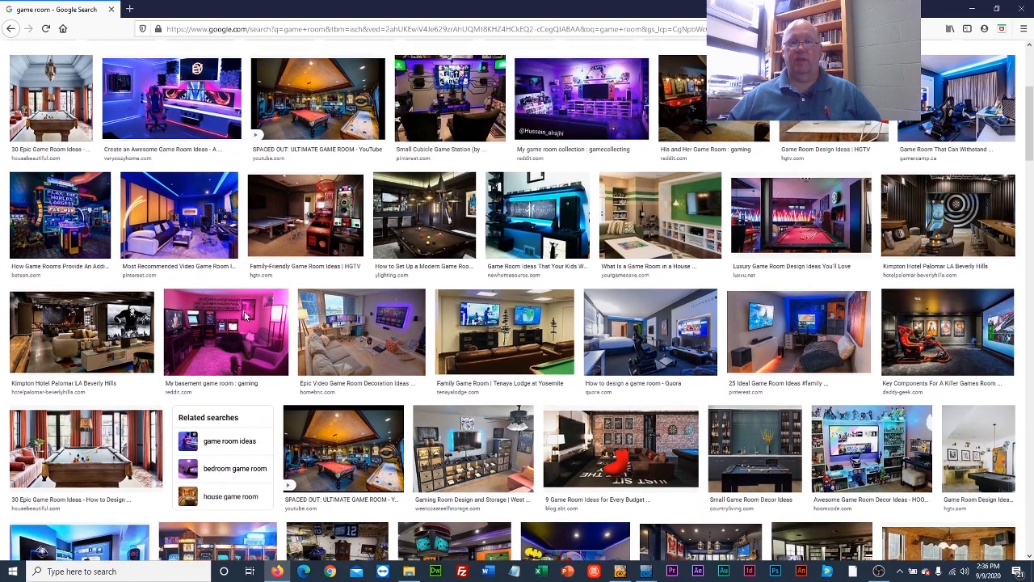
scroll(247, 315, "down", 3)
scroll(246, 317, "down", 3)
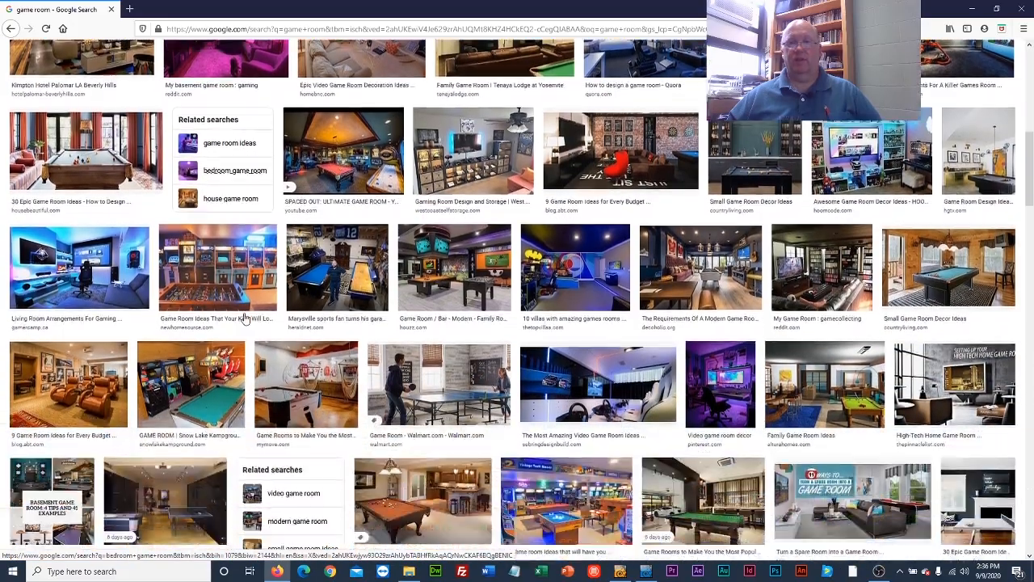
scroll(246, 317, "down", 6)
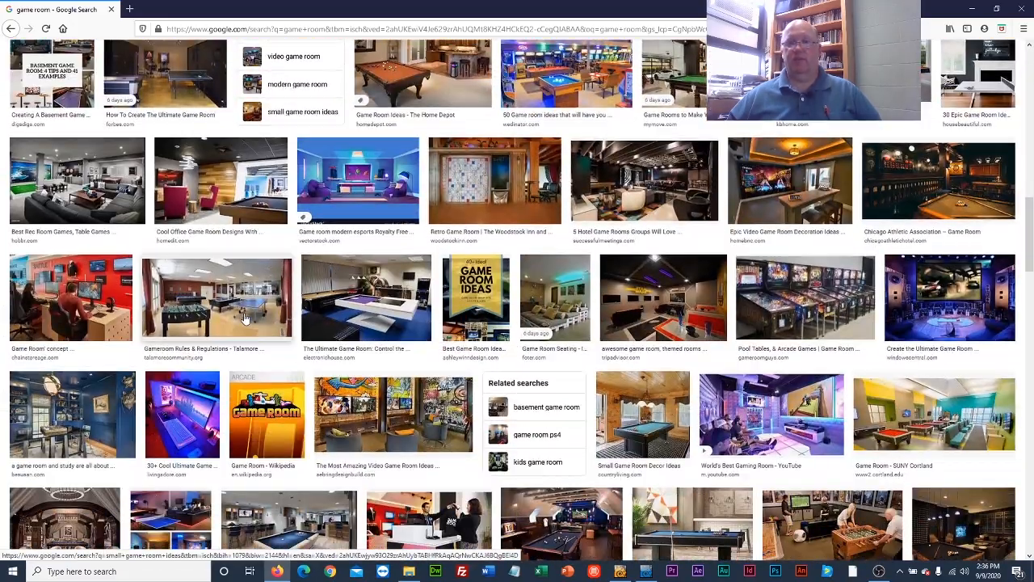
scroll(246, 318, "down", 4)
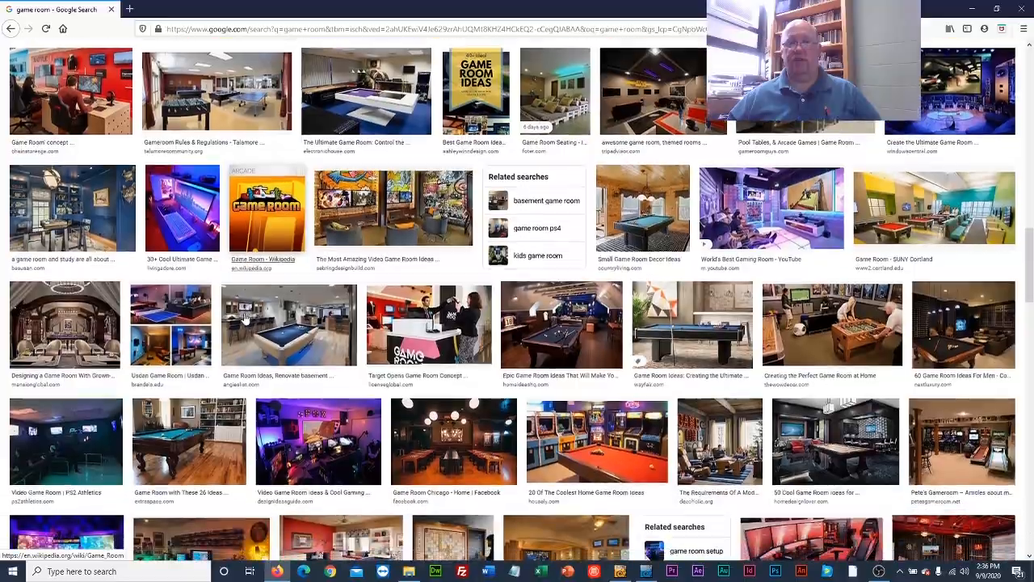
scroll(245, 317, "down", 3)
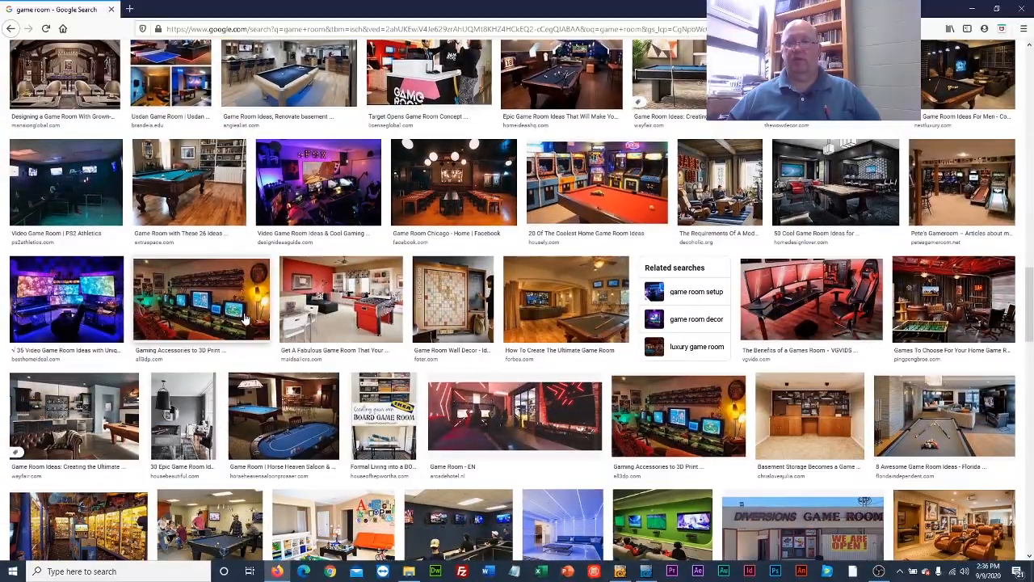
scroll(246, 318, "down", 2)
scroll(246, 319, "up", 20)
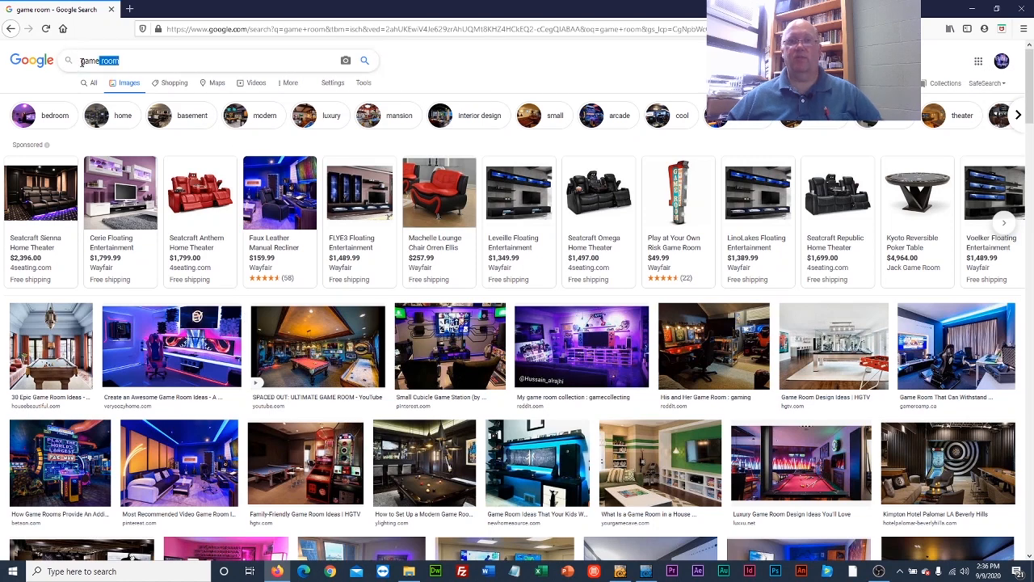
Step: Search Google Images for "study" and skim the results
type("study")
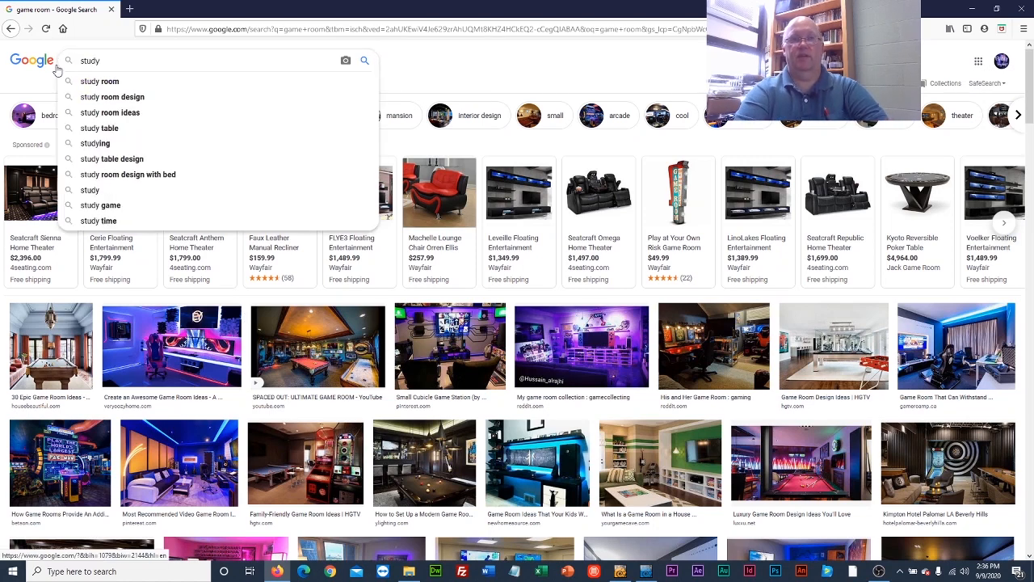
key("Return")
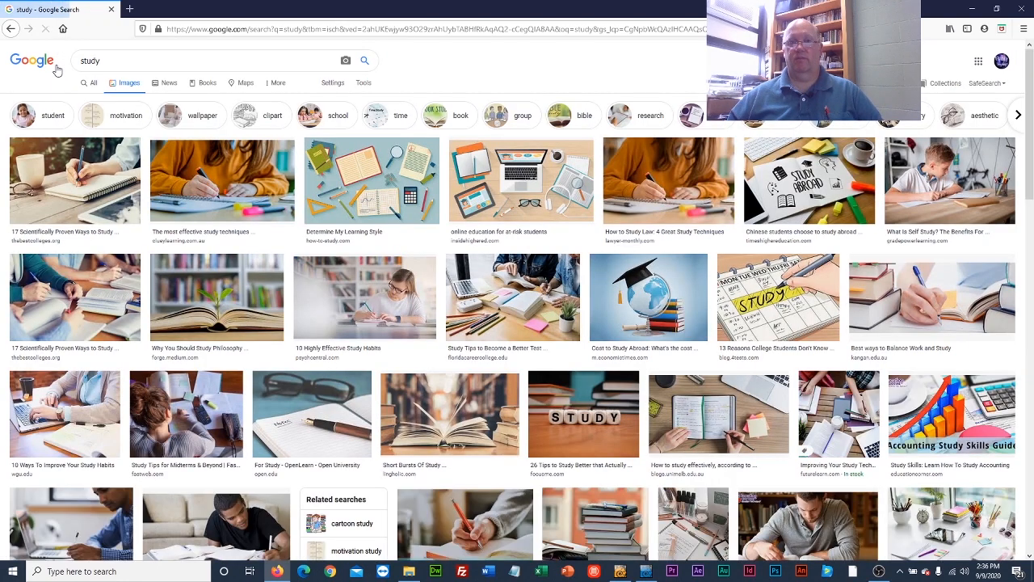
scroll(365, 347, "down", 3)
scroll(365, 347, "up", 3)
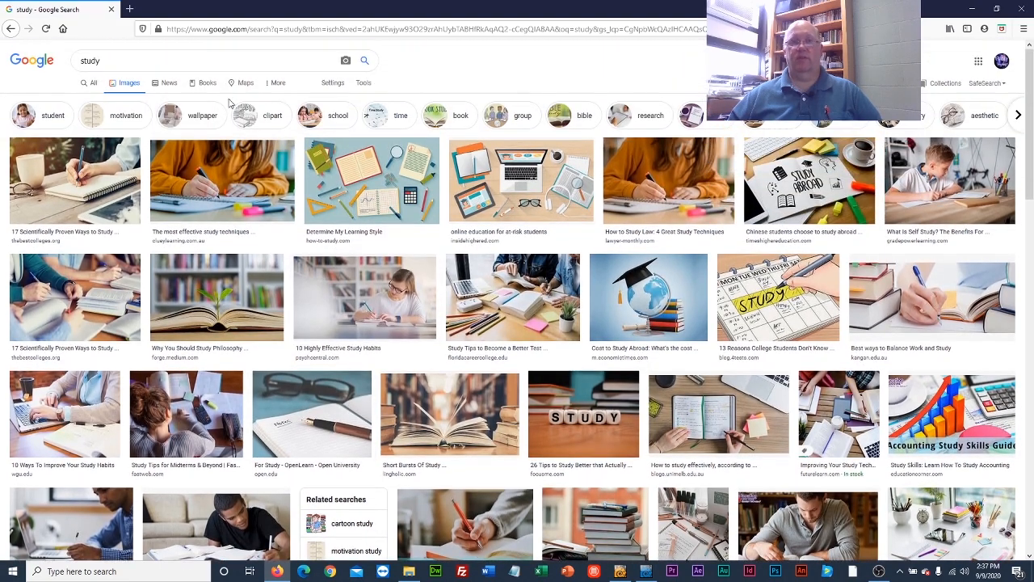
Step: Refine the image search to "study room" and look through the pictures of room interiors
left_click(171, 64)
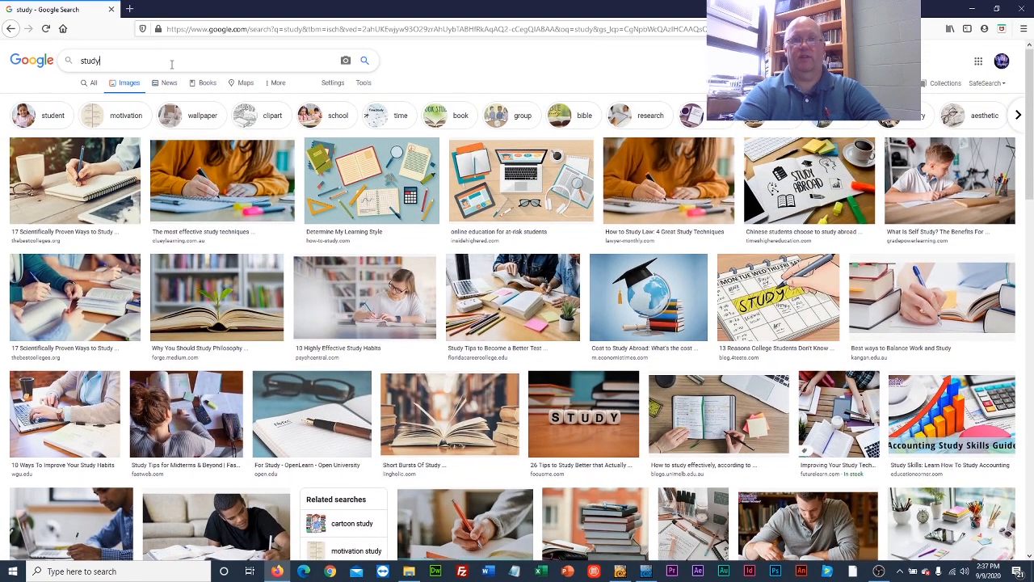
type("room")
key("Return")
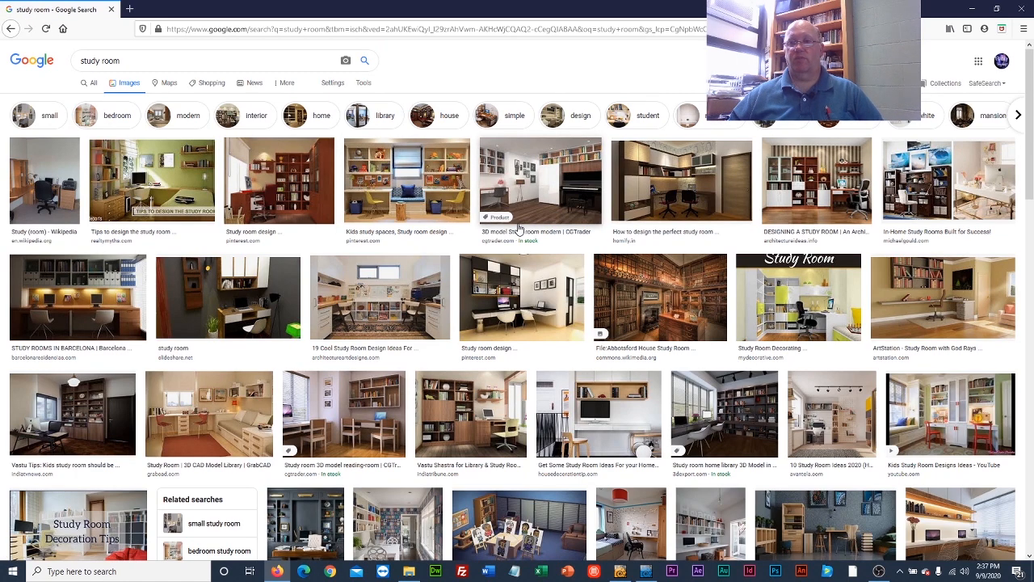
scroll(520, 230, "down", 1)
scroll(520, 230, "down", 1)
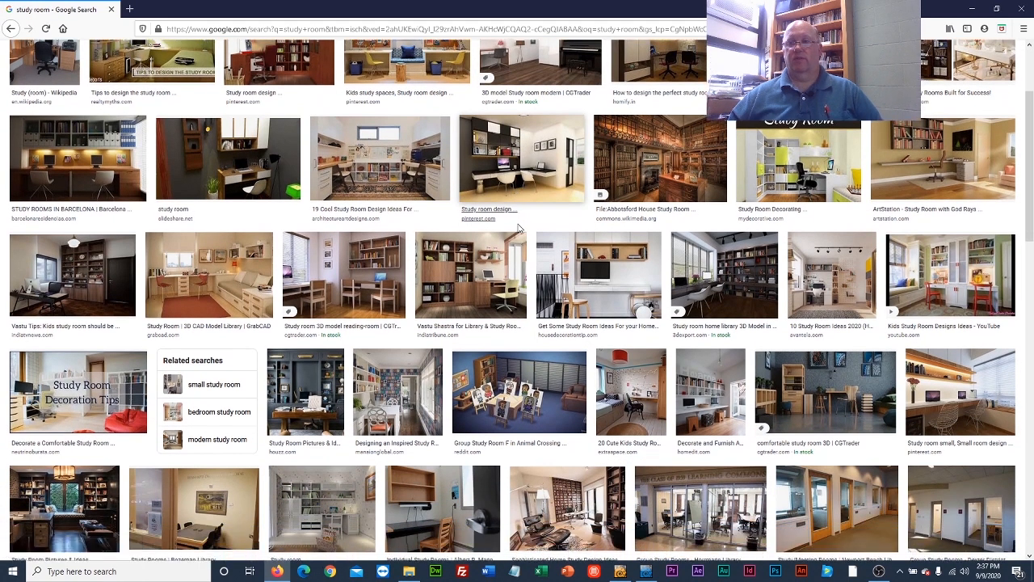
scroll(520, 230, "down", 1)
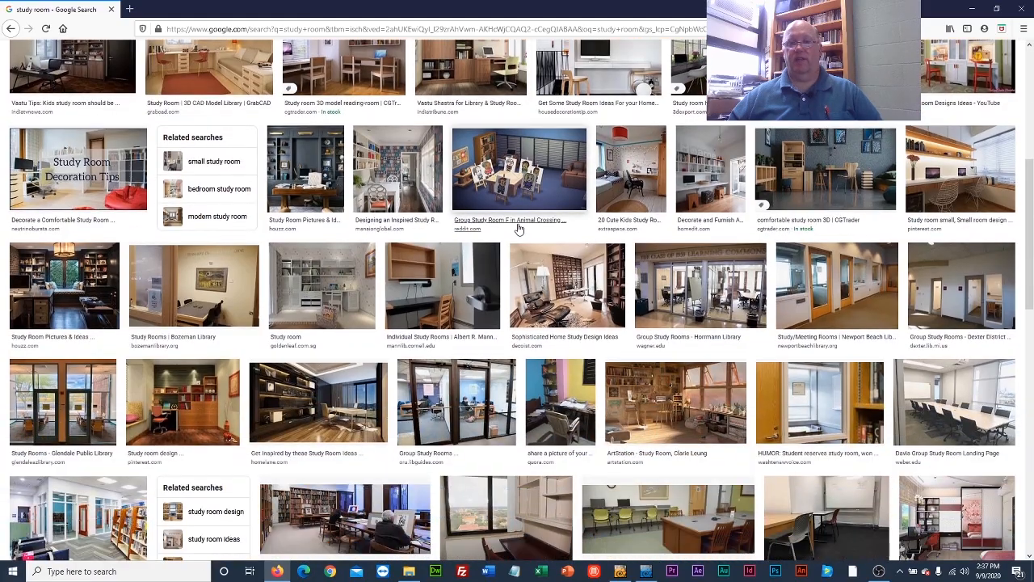
scroll(520, 230, "down", 2)
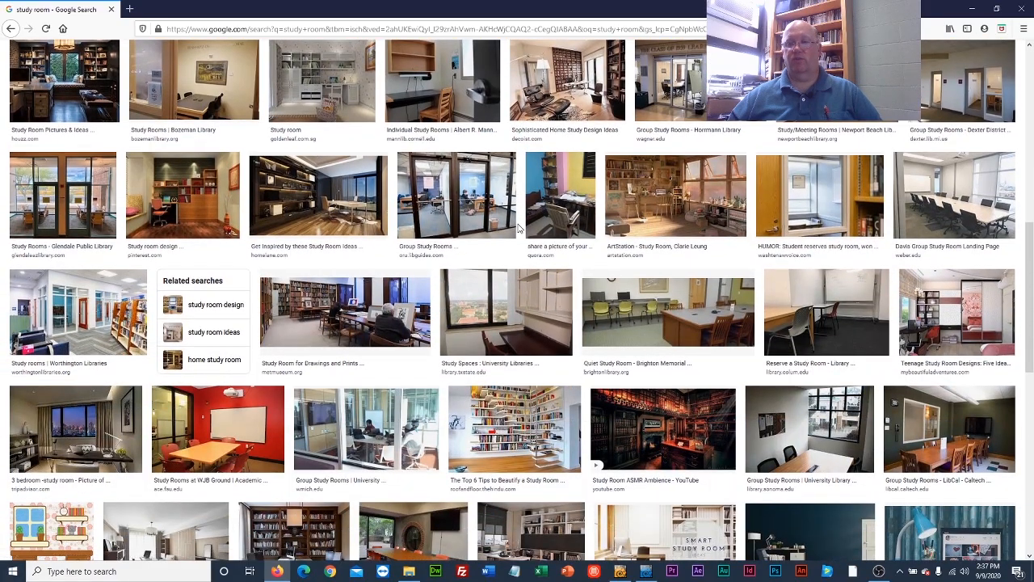
Step: Find the wooden bookshelf backdrop picture from Amazon among the study room results and save it as study in the week5 folder
scroll(520, 230, "down", 1)
scroll(520, 230, "down", 2)
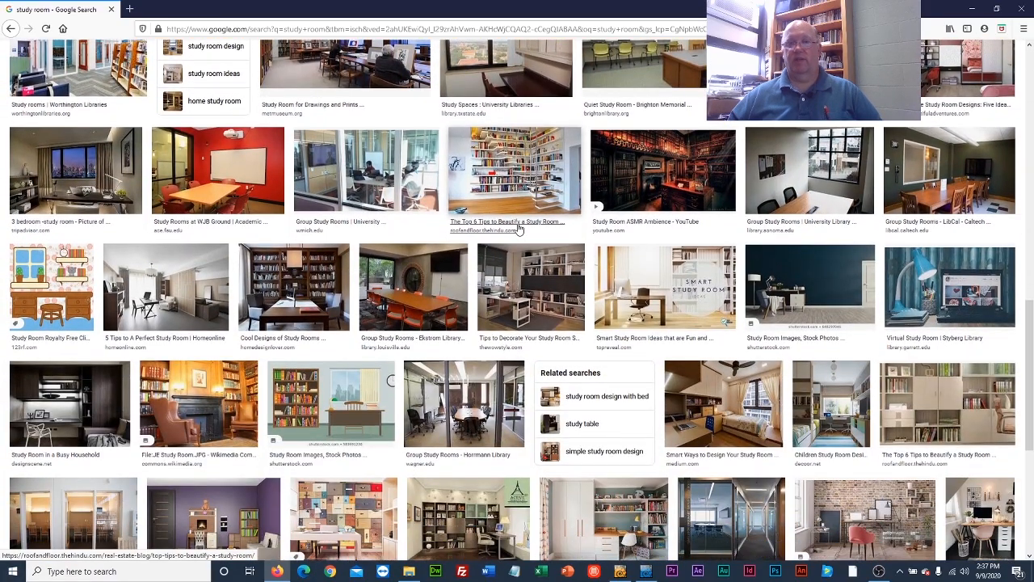
scroll(598, 209, "down", 1)
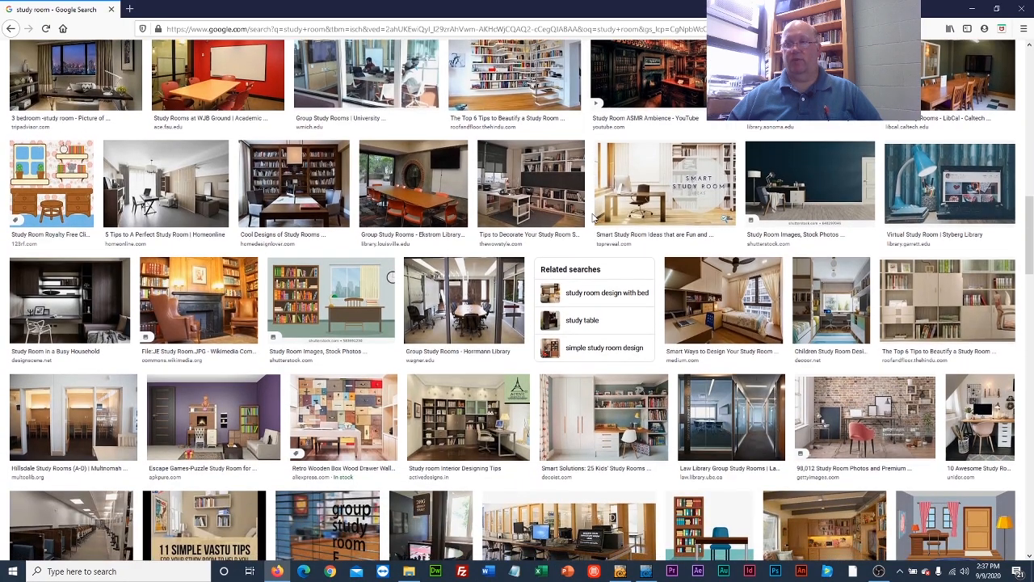
scroll(594, 218, "down", 2)
scroll(594, 218, "down", 2)
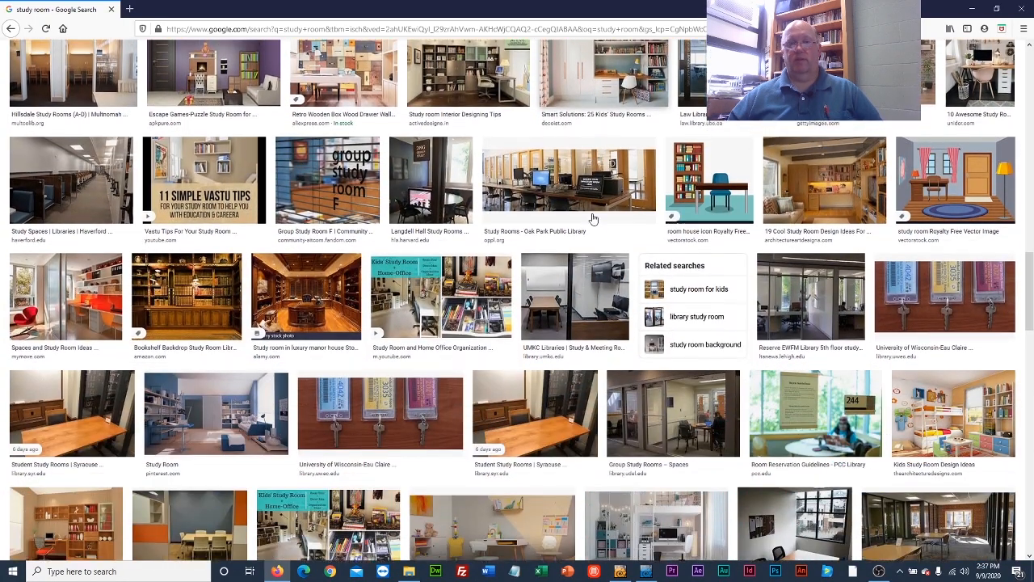
left_click(186, 291)
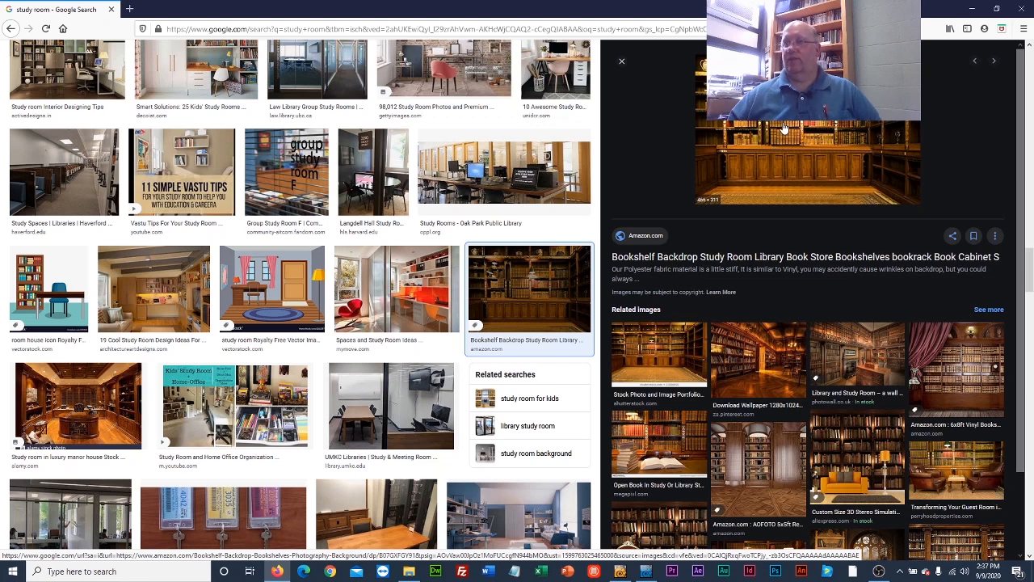
right_click(783, 128)
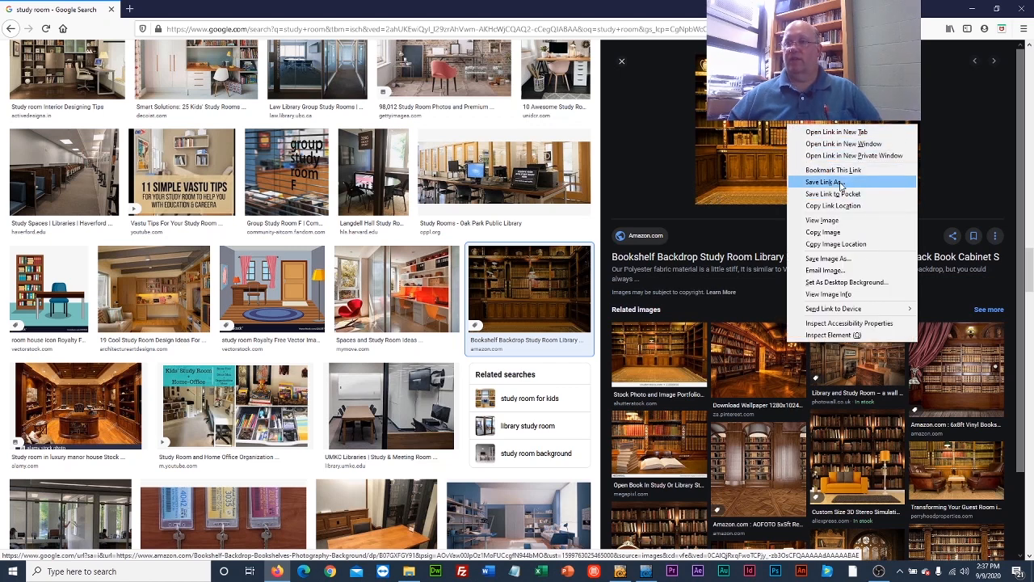
left_click(828, 260)
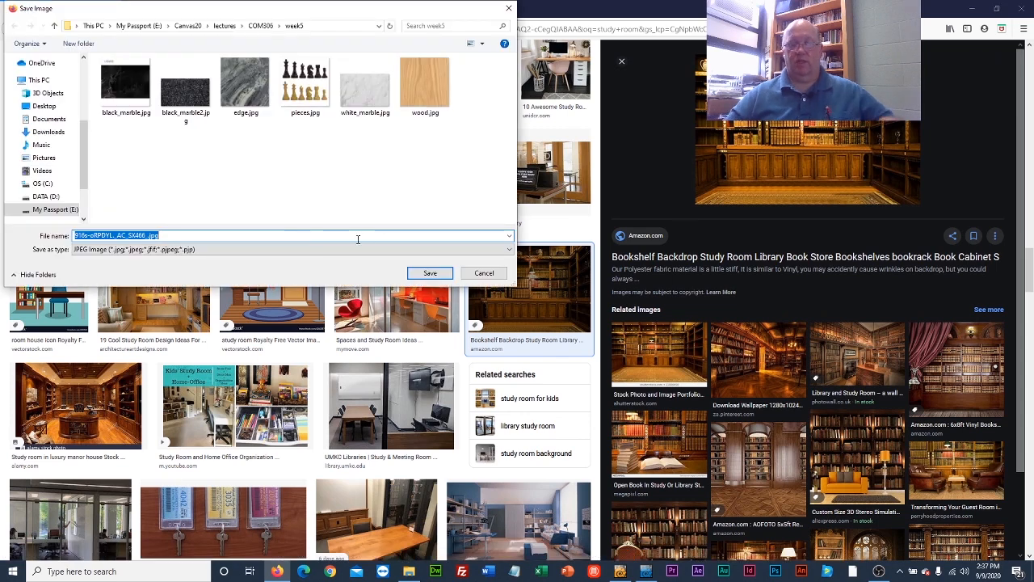
type("study")
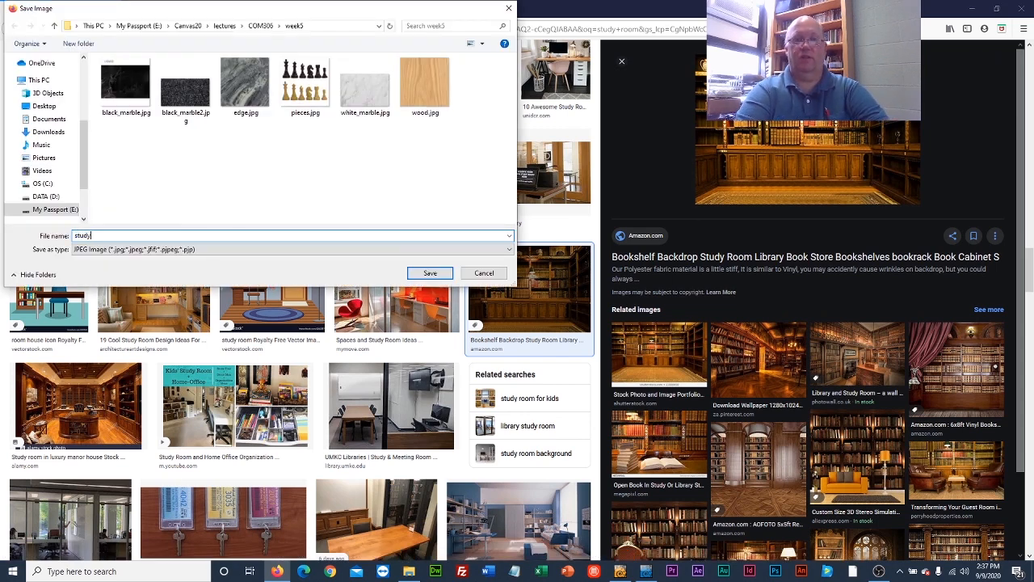
key("Return")
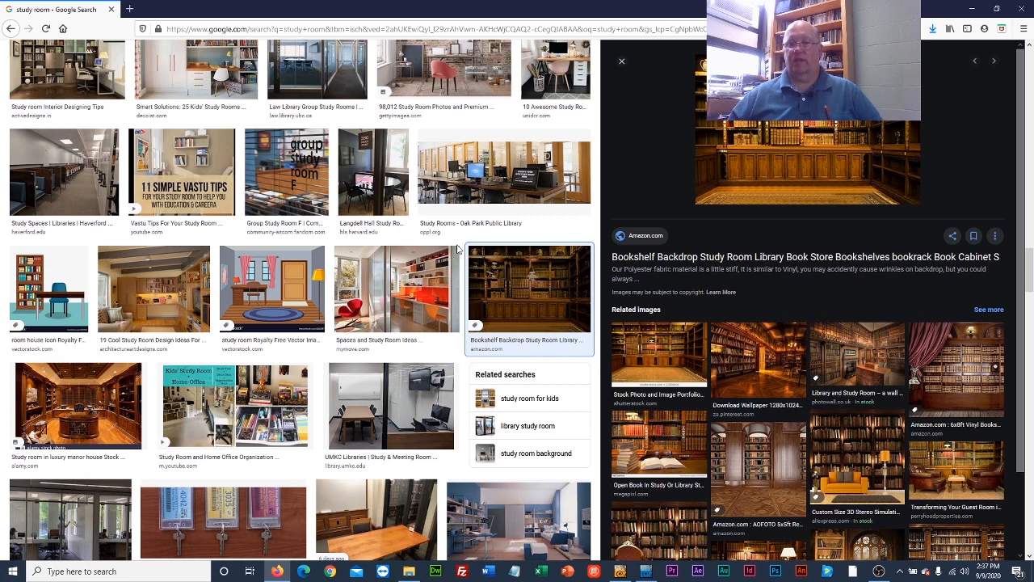
Step: Switch to LightWave Modeler and draw a flat box in the Back view, taller than the table and about 660 m wide
left_click(647, 571)
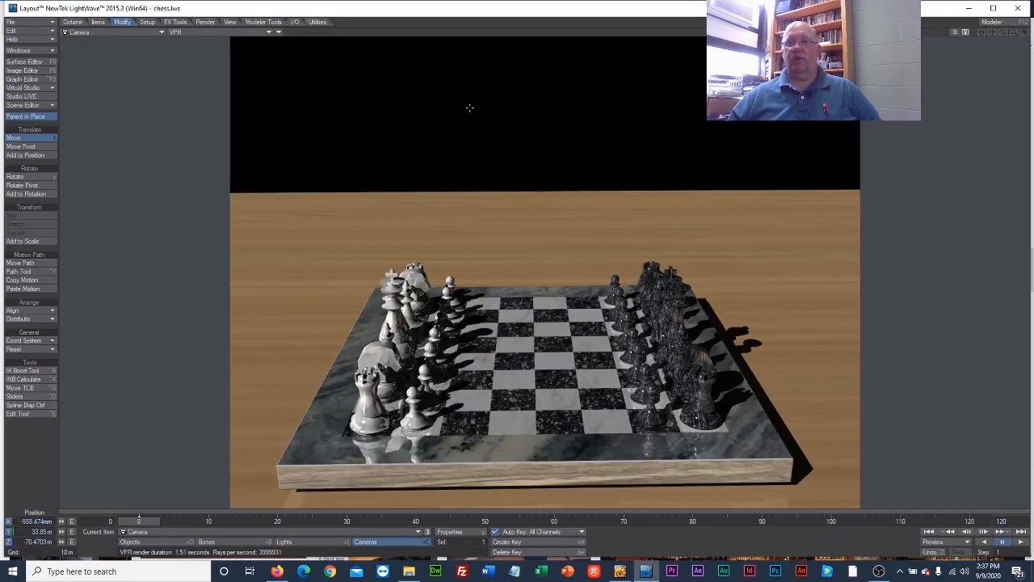
left_click(620, 571)
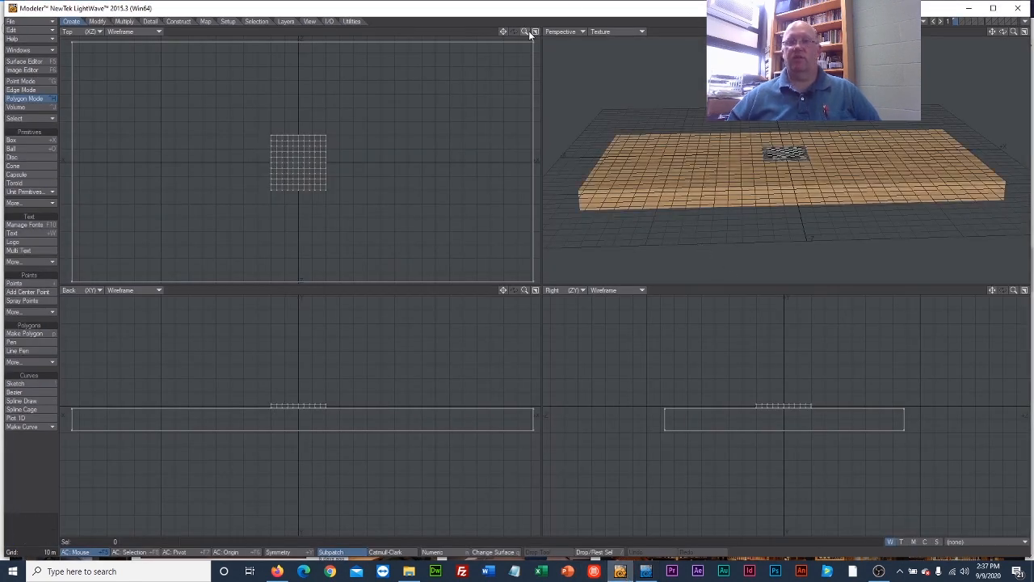
left_click_drag(524, 32, 501, 40)
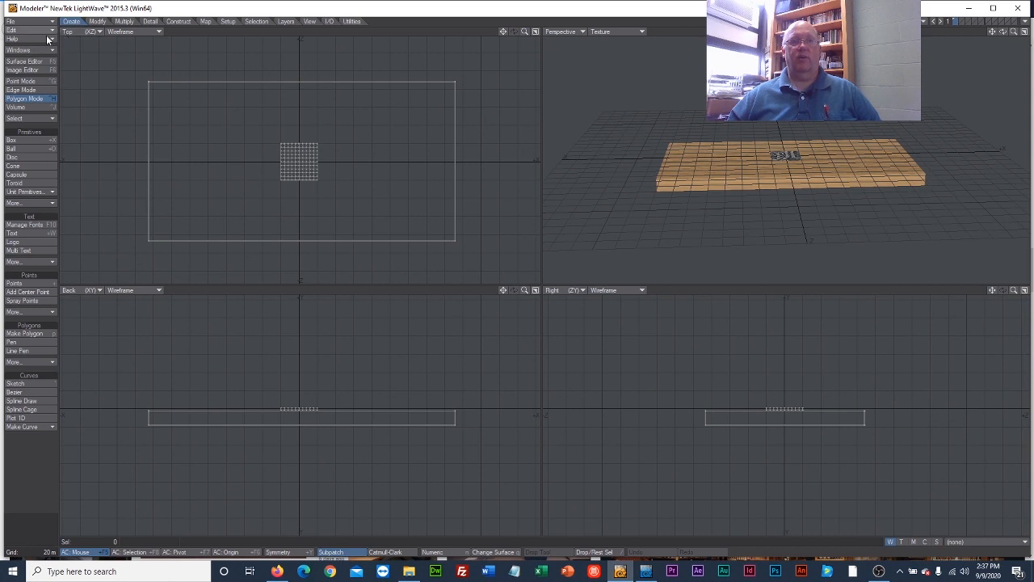
left_click(25, 141)
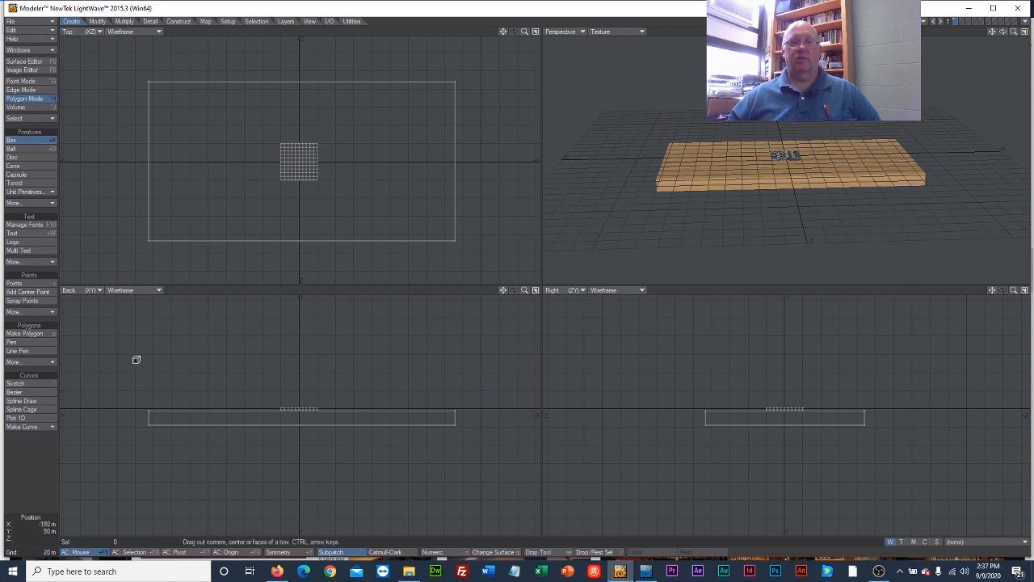
left_click_drag(117, 461, 485, 294)
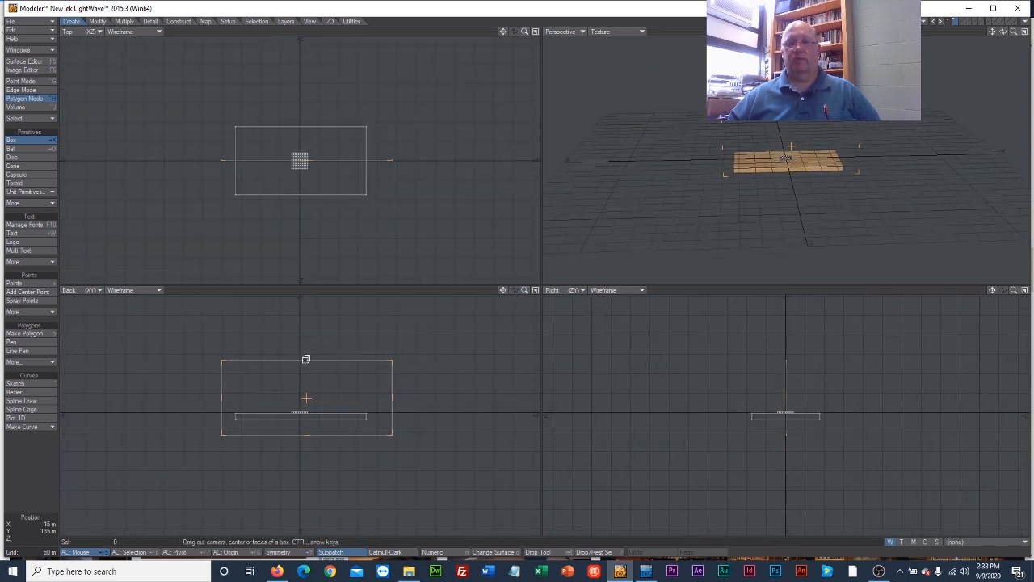
left_click_drag(306, 359, 309, 274)
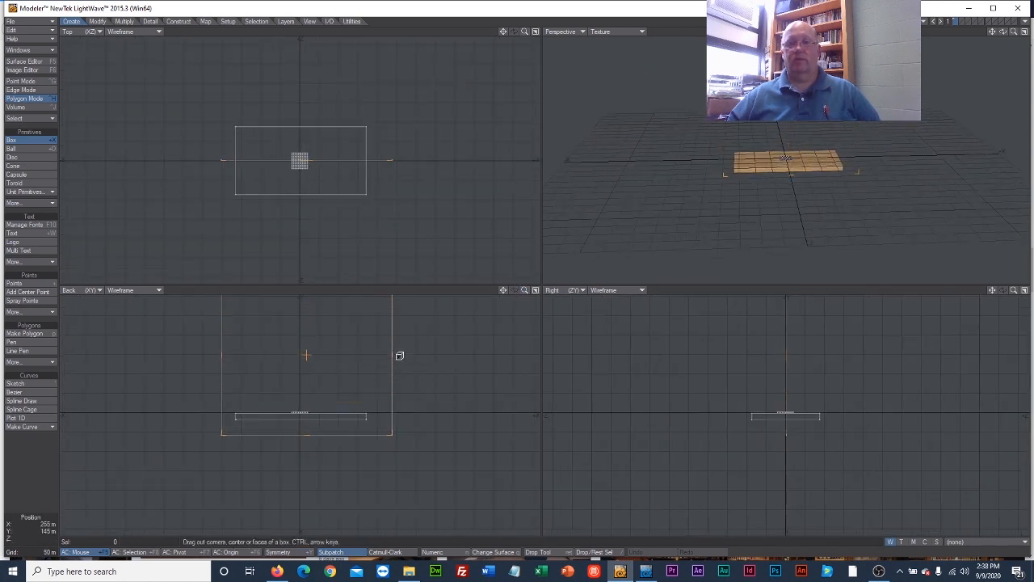
left_click_drag(399, 355, 437, 355)
left_click_drag(222, 364, 183, 367)
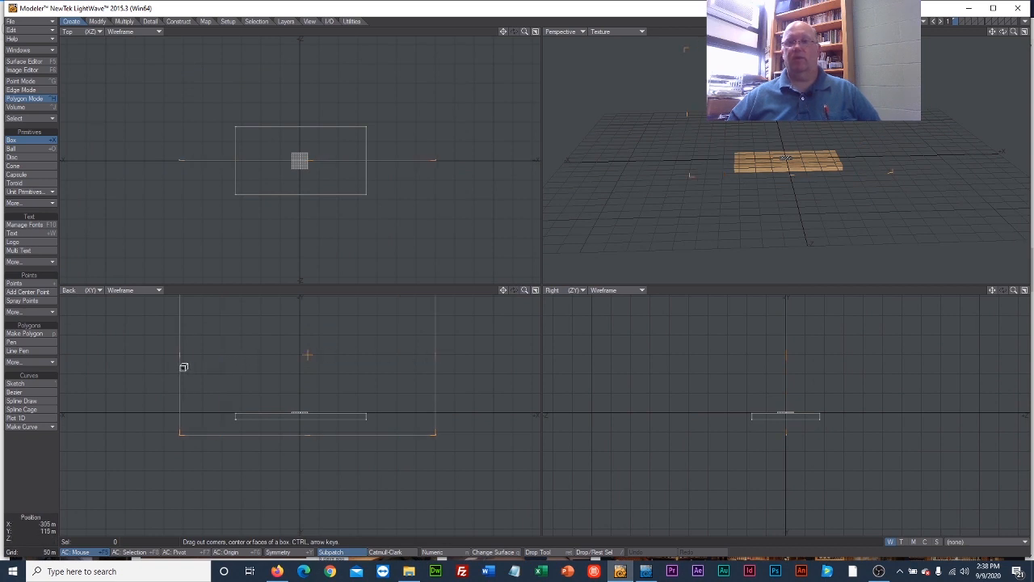
Step: Make the box 45 m thick and place it behind the table, extend it below the tabletop to about 510 m high, and finish it
left_click_drag(313, 156, 307, 113)
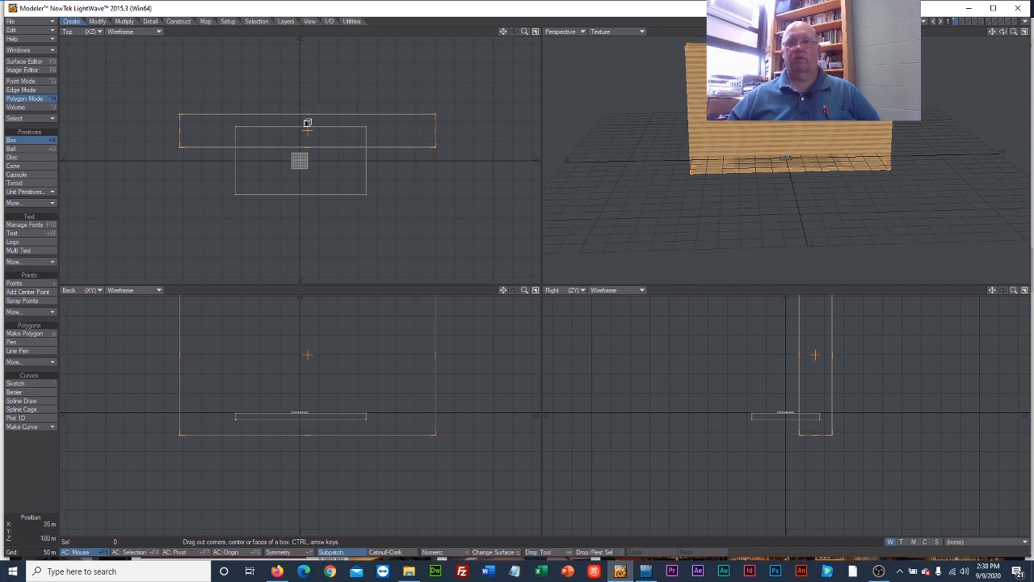
left_click_drag(310, 150, 310, 109)
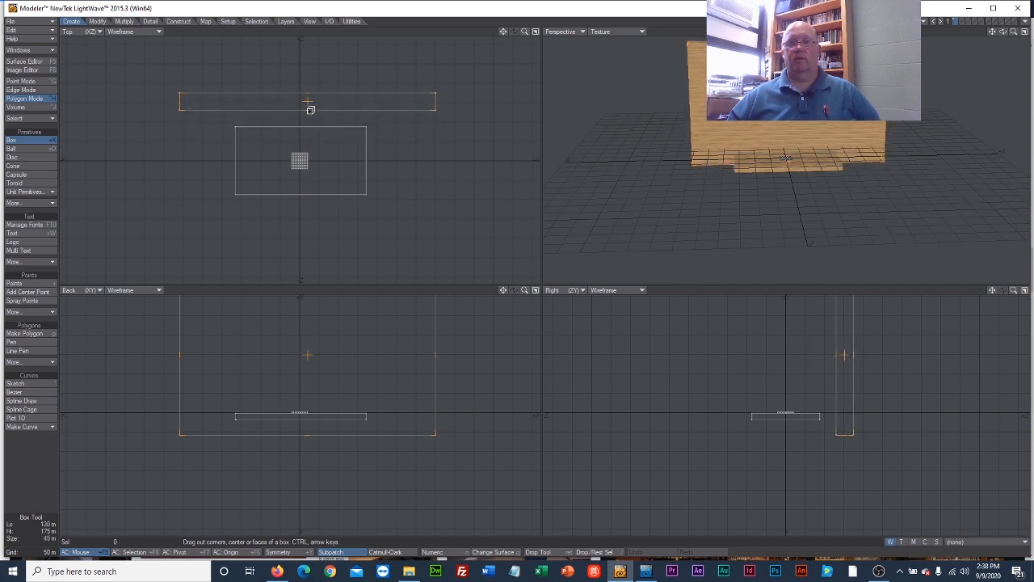
left_click_drag(307, 433, 310, 473)
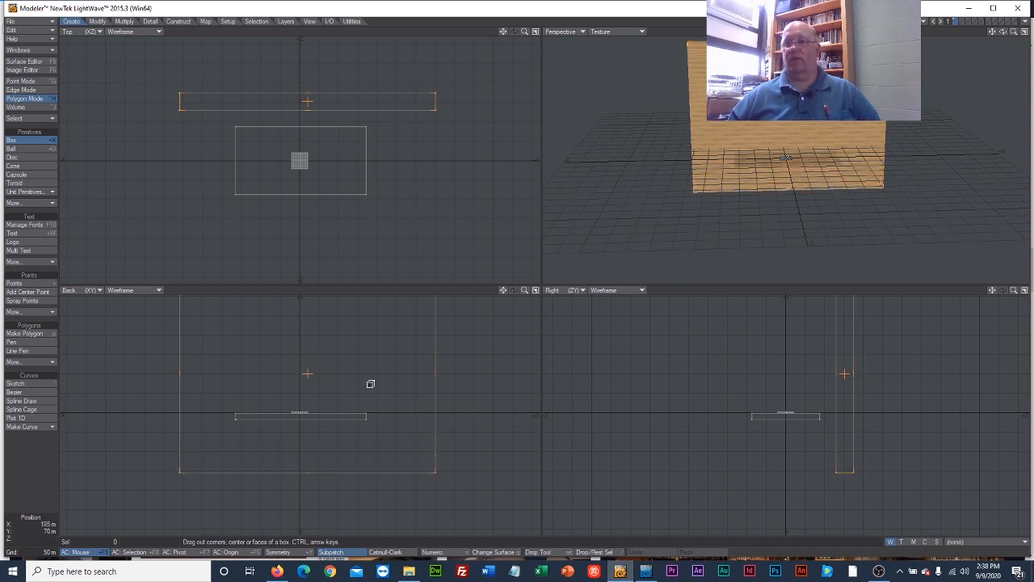
left_click(29, 140)
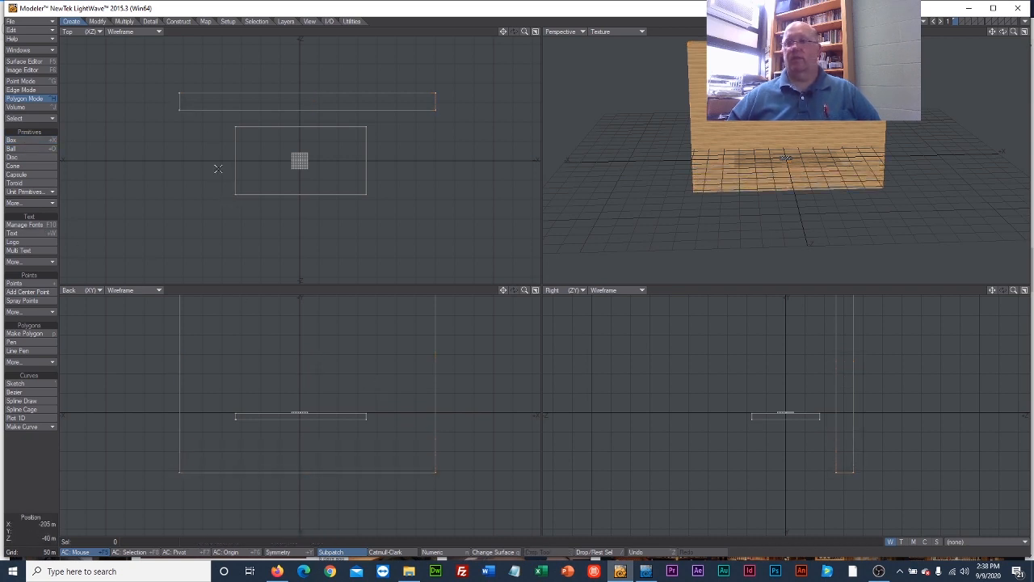
Step: Select all polygons of the box behind the table and assign them a new surface named wall
mouse_move(122, 74)
left_mouse_down()
mouse_move(215, 59)
mouse_move(463, 67)
left_mouse_up()
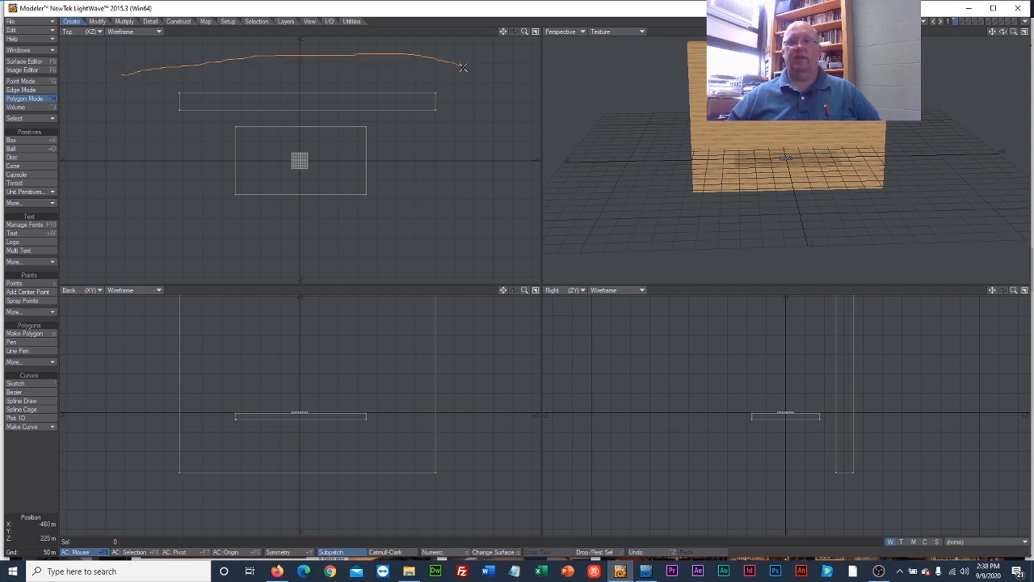
right_click_drag(256, 119, 155, 66)
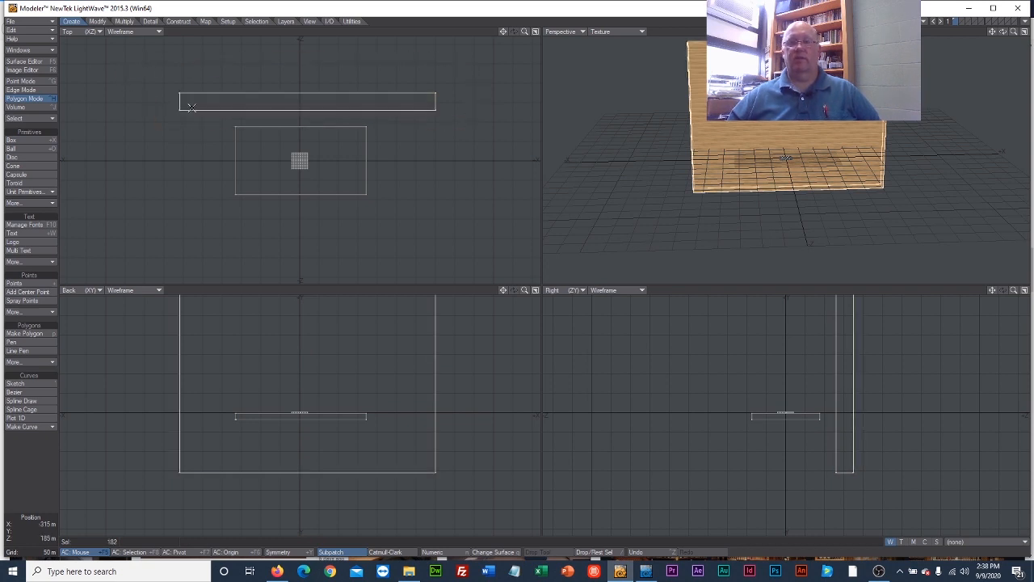
left_click(496, 552)
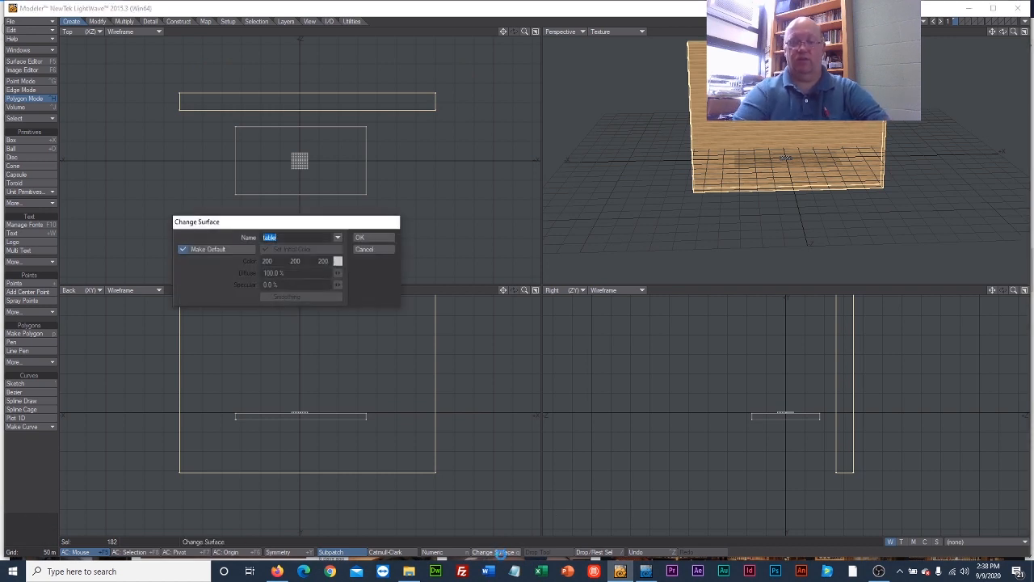
type("wall")
key("Return")
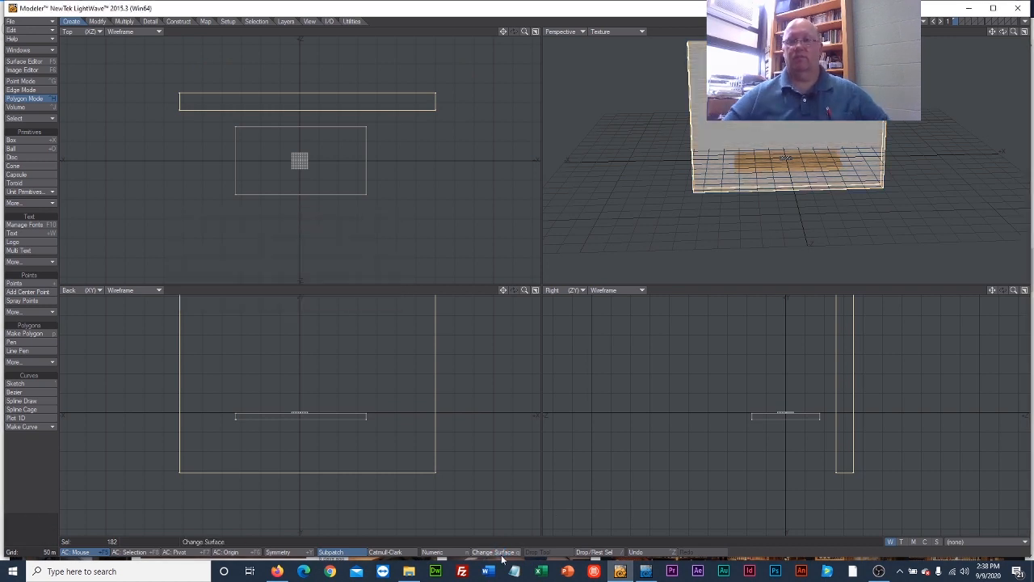
Step: Switch to LightWave Layout and load study.jpg as the image map for the wall surface's color texture
left_click(647, 572)
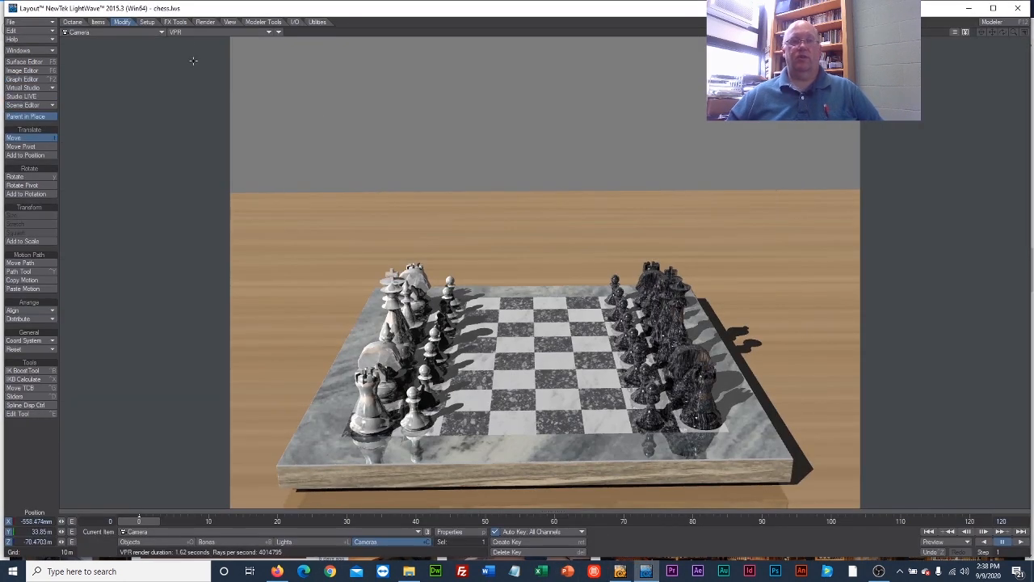
left_click(24, 61)
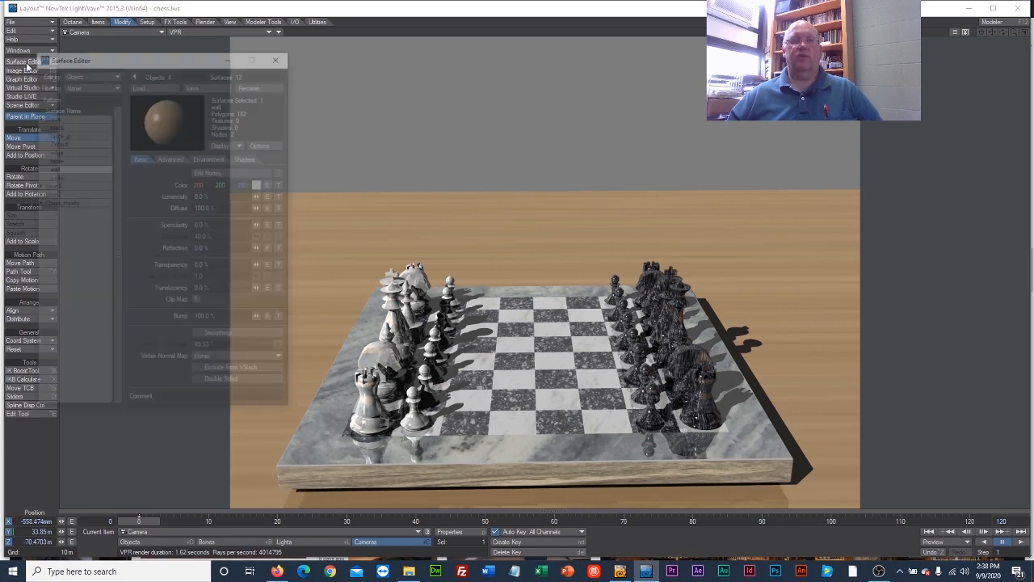
left_click(282, 184)
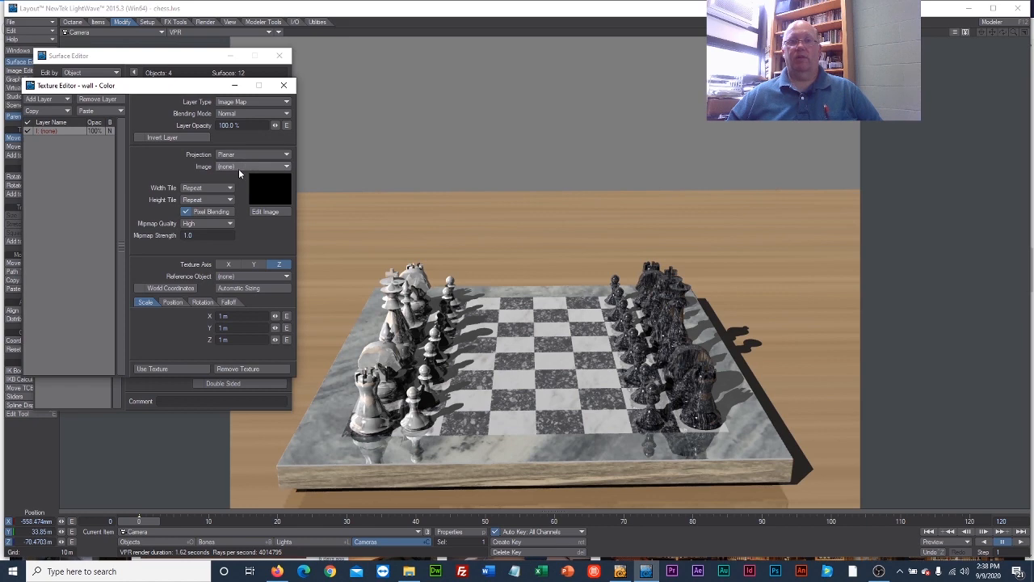
left_click(239, 168)
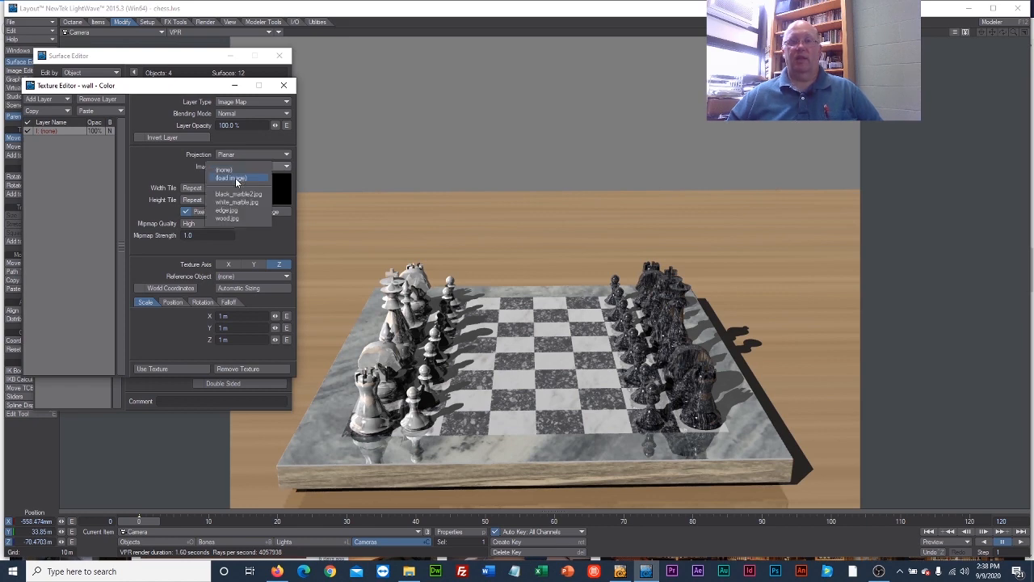
left_click(235, 177)
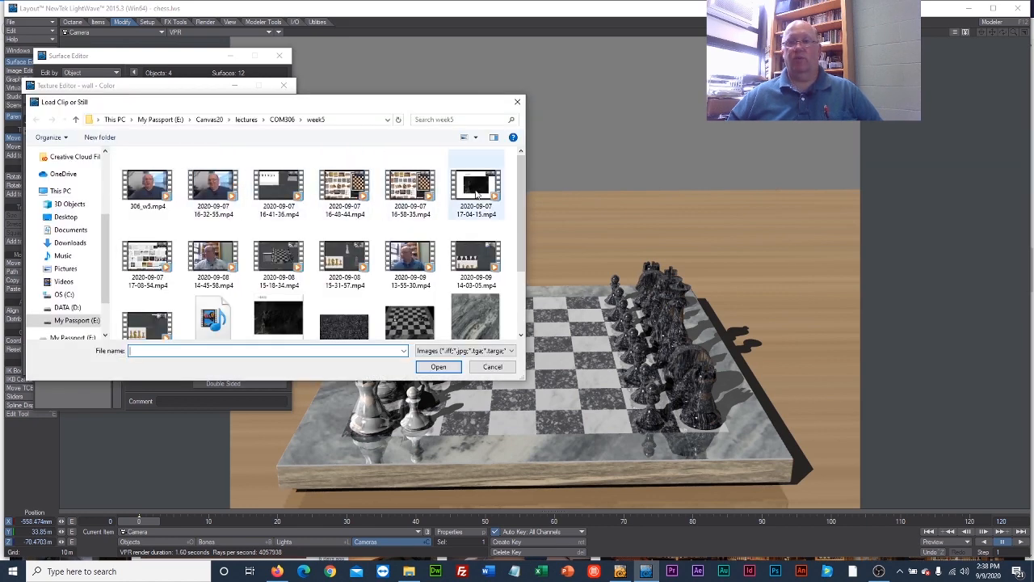
scroll(527, 206, "down", 2)
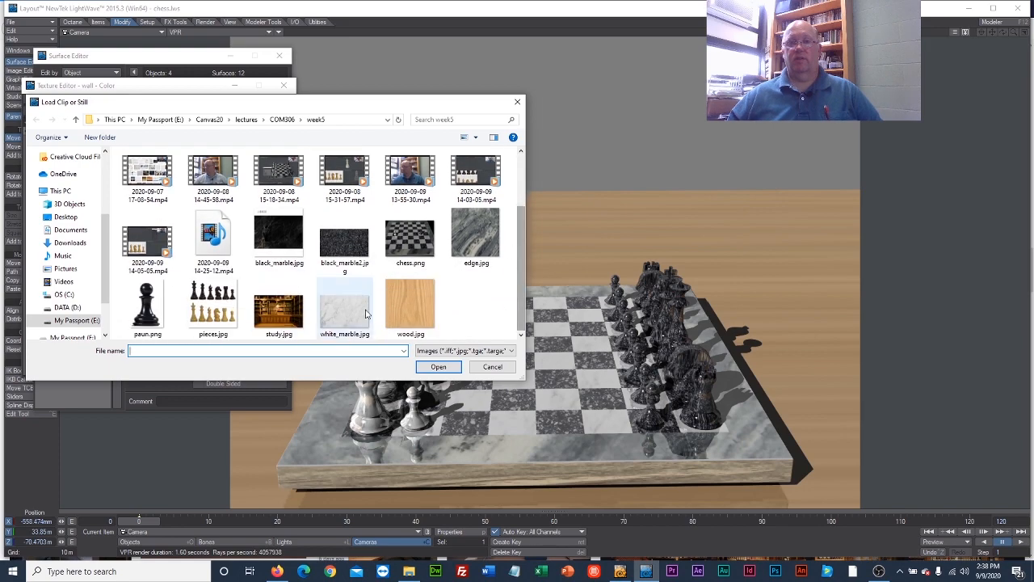
left_click(281, 310)
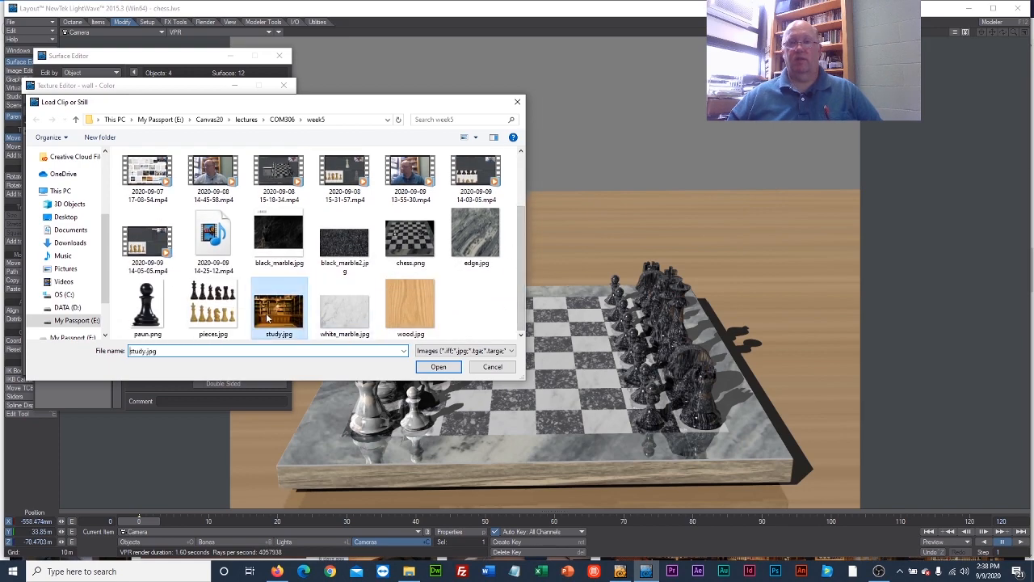
left_click(438, 366)
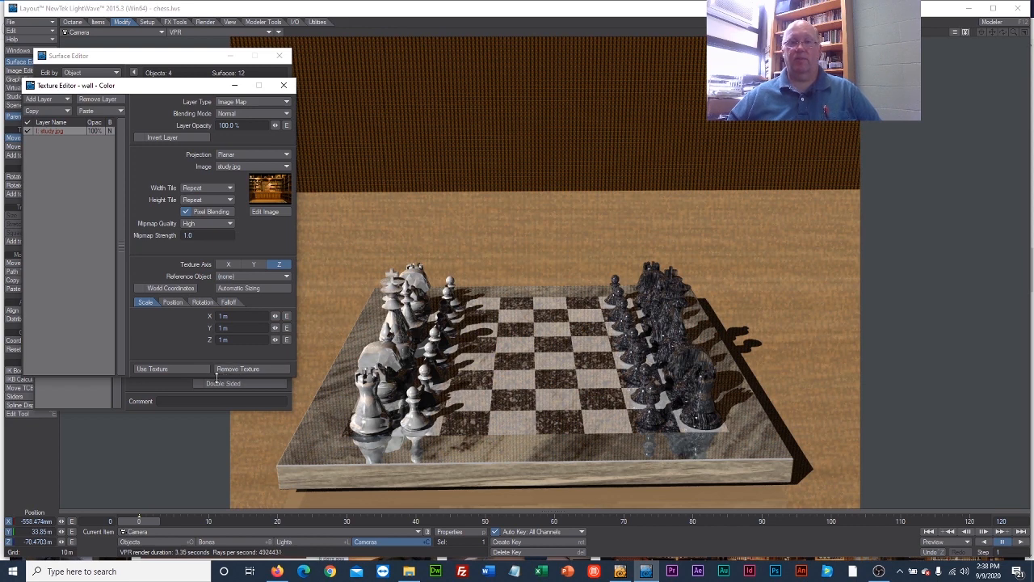
Step: Size the study texture automatically to the wall, apply it, set the wall's luminosity to 30.5%, and close the Surface Editor
left_click(236, 289)
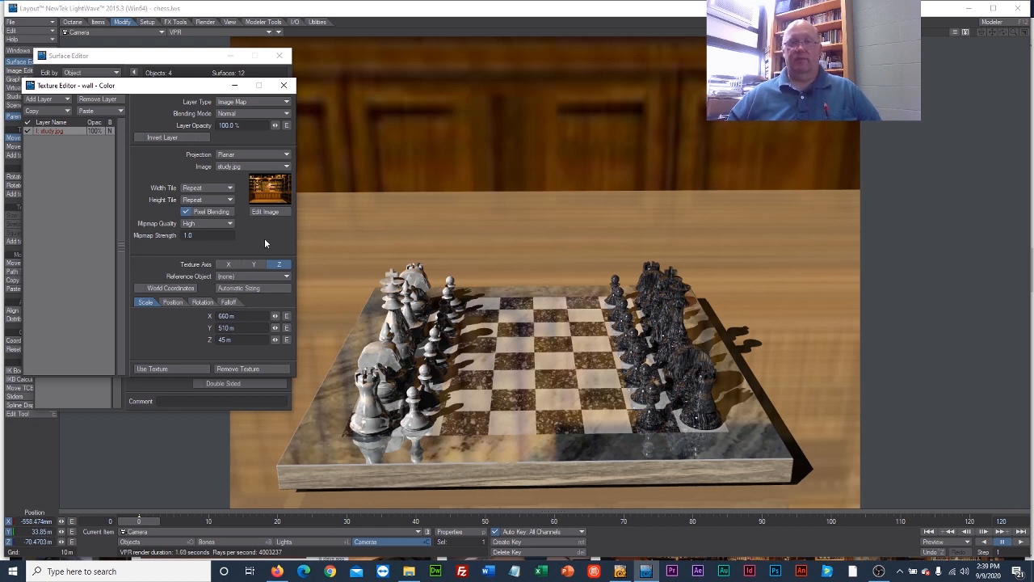
left_click(180, 367)
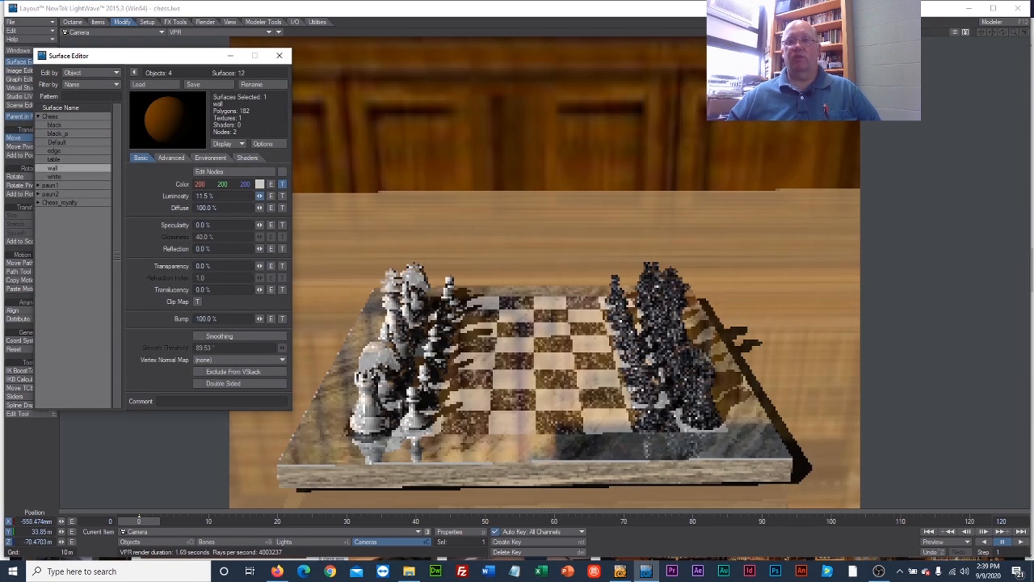
mouse_move(260, 196)
left_mouse_down()
mouse_move(289, 197)
mouse_move(240, 196)
left_mouse_up()
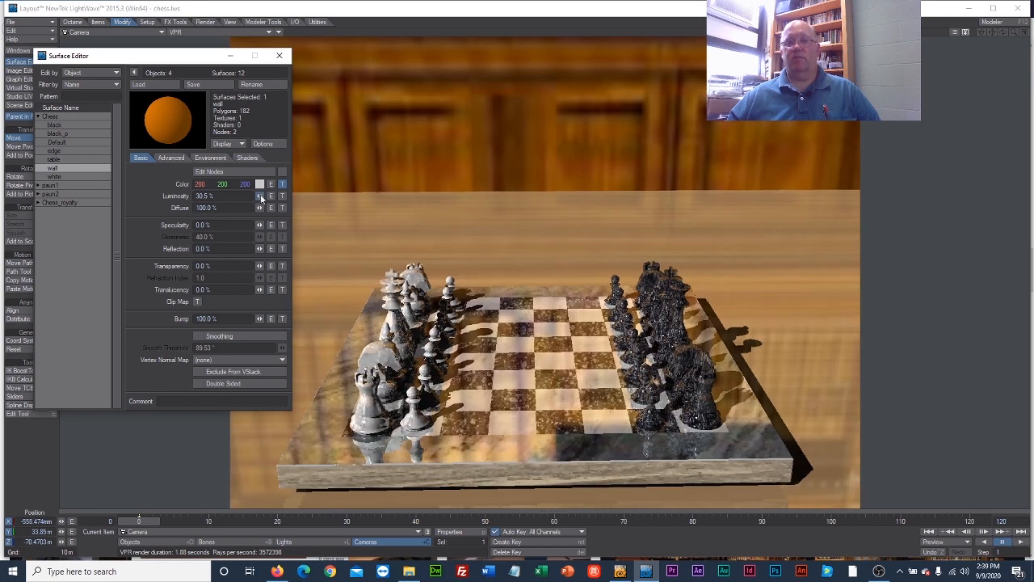
left_click(280, 57)
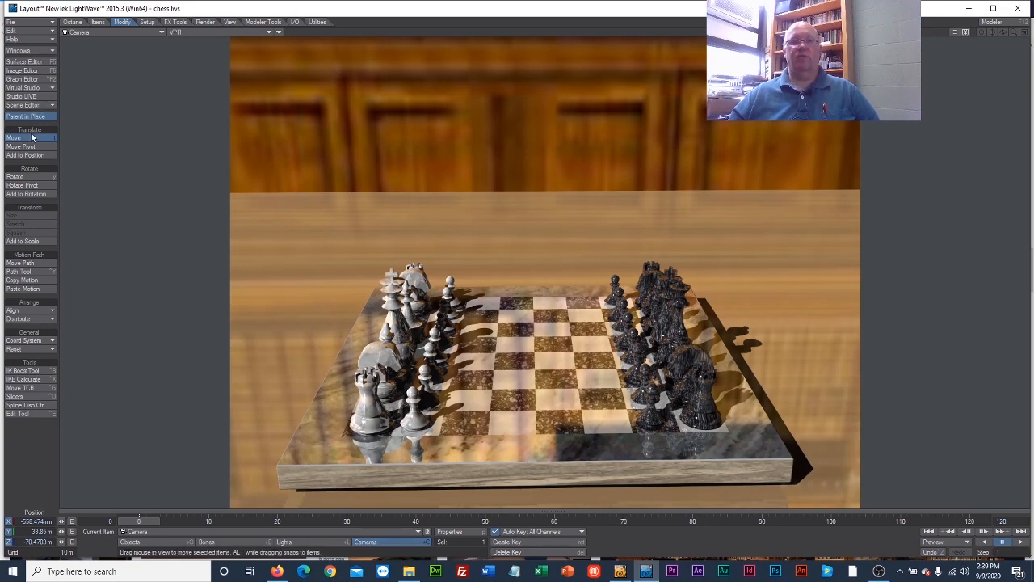
Step: Move the camera back to about X -4.36 m, Z -99.19 m and rotate it to heading 0.70° and pitch 13.00°
left_click_drag(391, 163, 369, 316)
key("y")
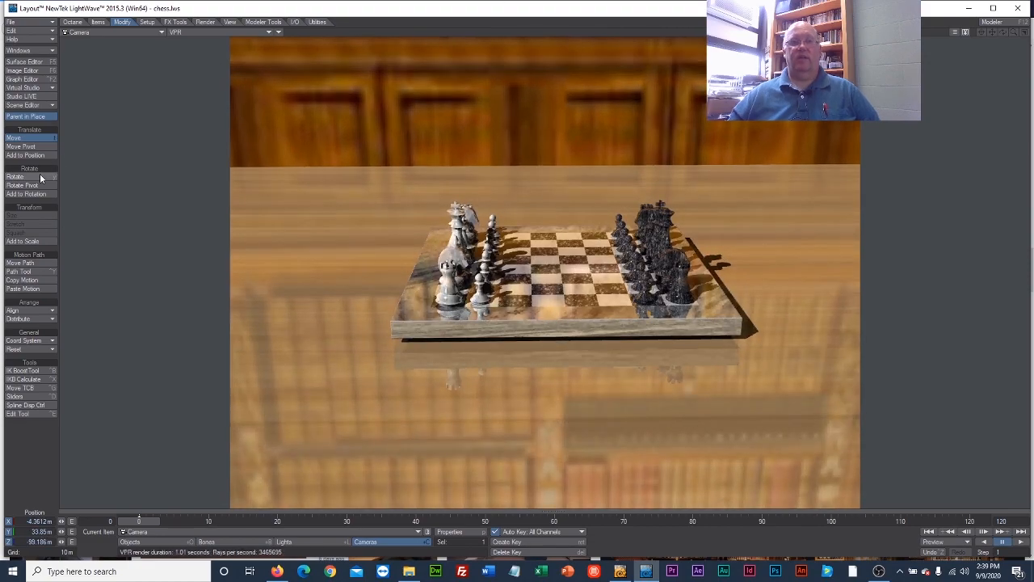
mouse_move(432, 163)
left_mouse_down()
mouse_move(429, 209)
mouse_move(432, 164)
left_mouse_up()
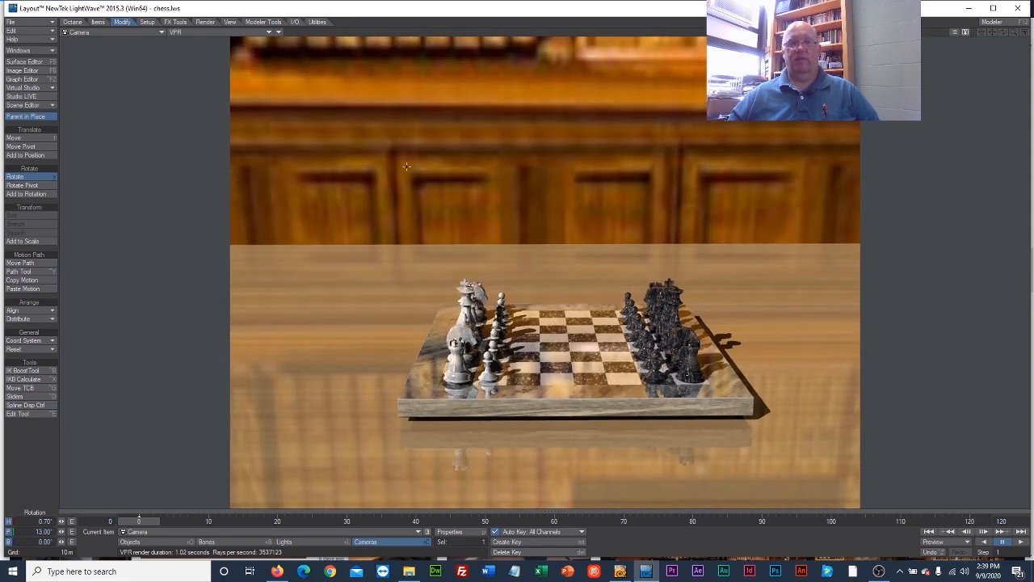
Step: Switch to LightWave Modeler and lasso-select the polygons of the wall box behind the table in the top view
left_click(619, 571)
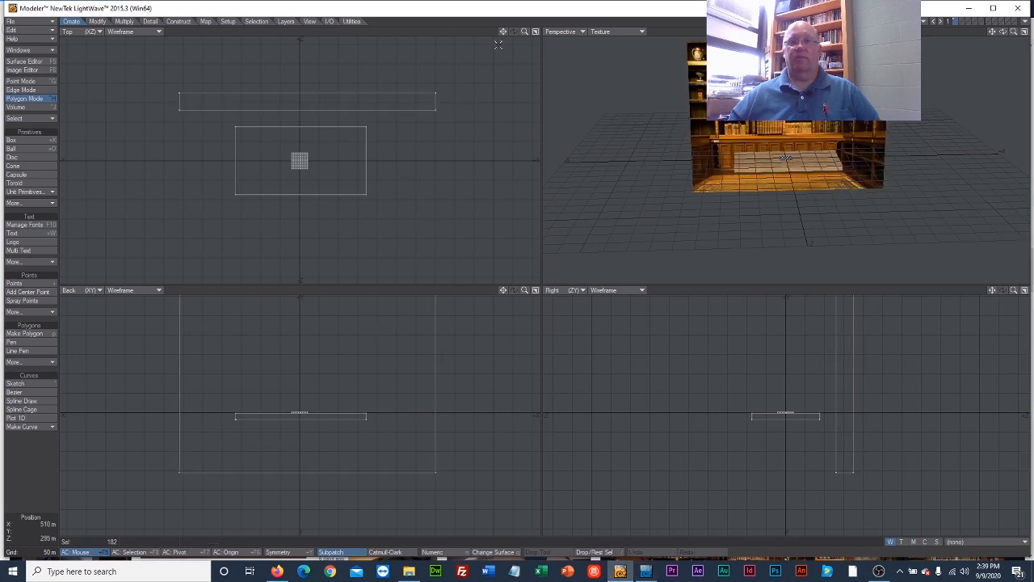
left_click_drag(524, 31, 454, 39)
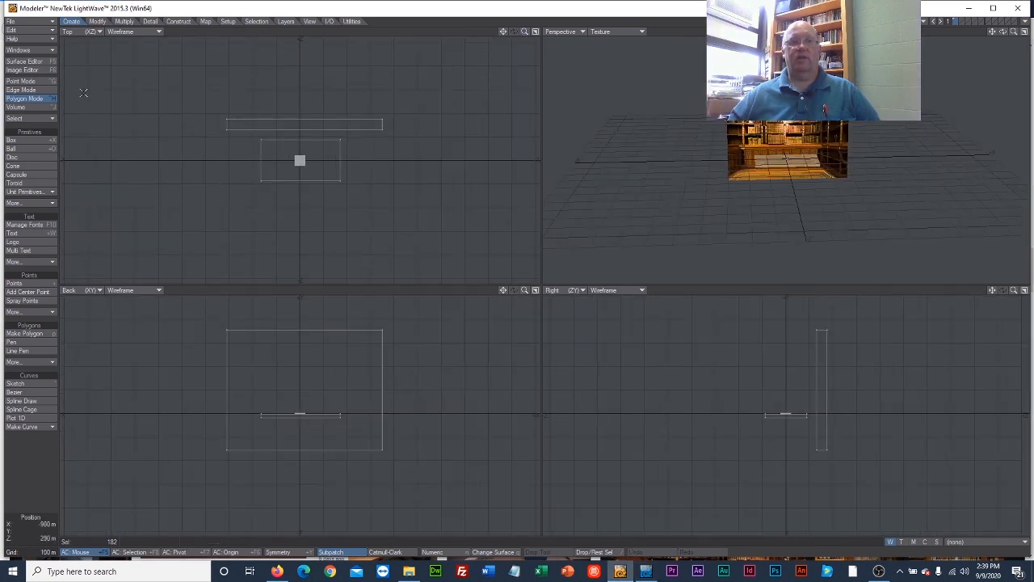
mouse_move(137, 81)
left_mouse_down()
mouse_move(383, 63)
mouse_move(381, 130)
left_mouse_up()
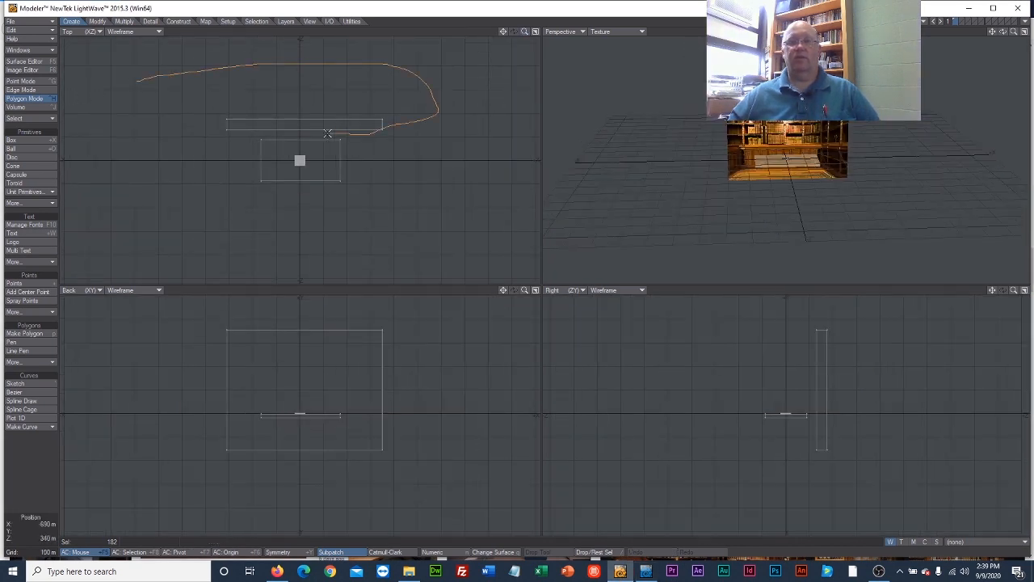
mouse_move(327, 133)
right_mouse_down()
mouse_move(161, 113)
mouse_move(150, 97)
right_mouse_up()
mouse_move(216, 62)
right_mouse_down()
mouse_move(440, 121)
mouse_move(349, 135)
right_mouse_up()
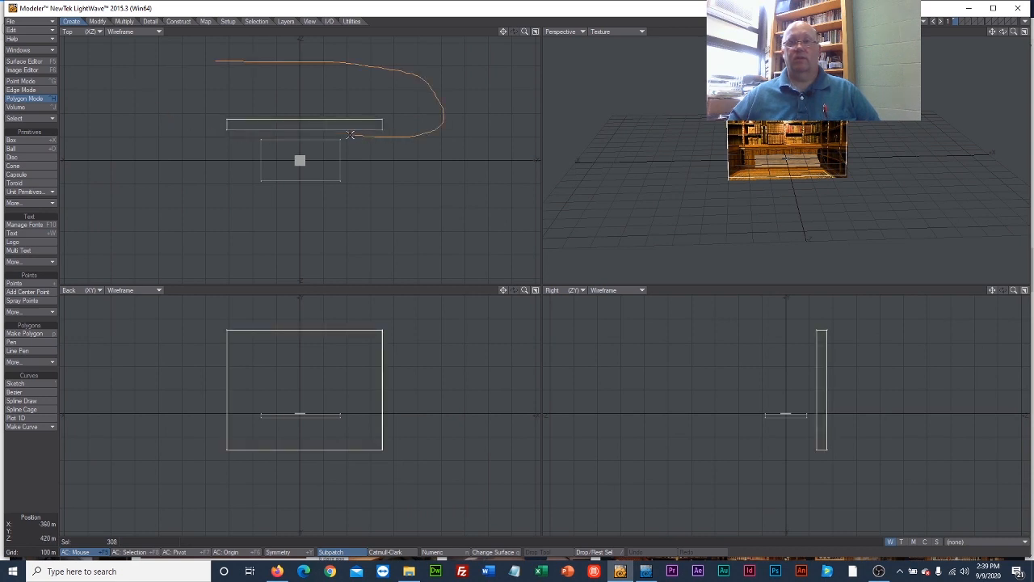
mouse_move(252, 139)
right_mouse_down()
mouse_move(272, 63)
mouse_move(409, 140)
right_mouse_up()
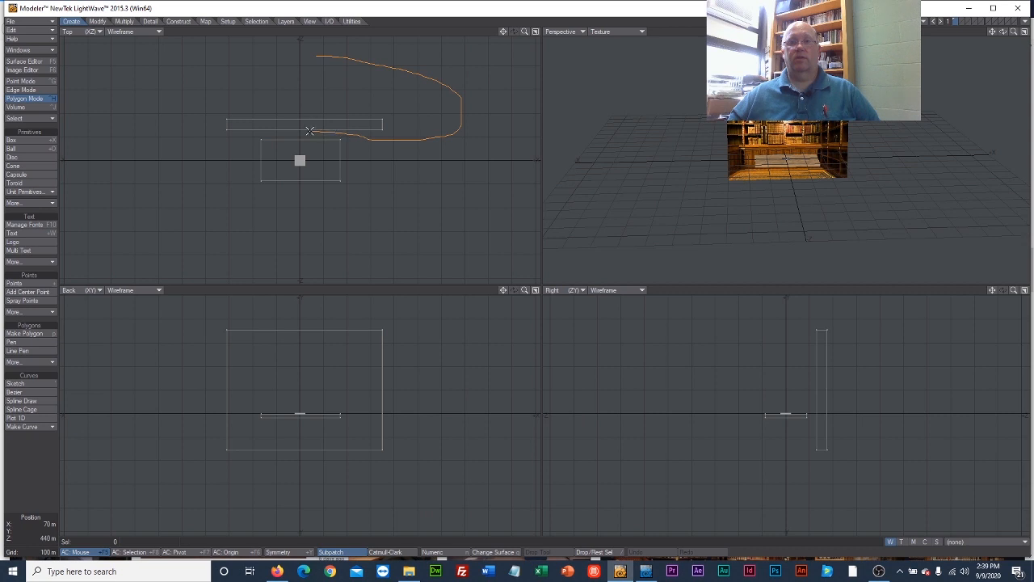
right_click_drag(251, 125, 252, 123)
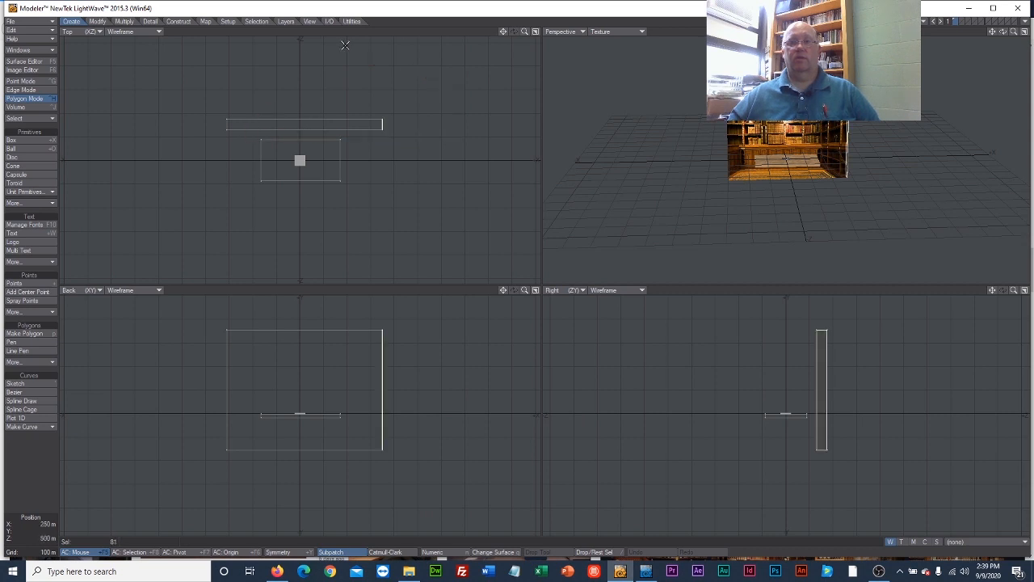
mouse_move(226, 70)
right_mouse_down()
mouse_move(357, 71)
mouse_move(368, 114)
right_mouse_up()
right_click_drag(390, 76, 359, 144)
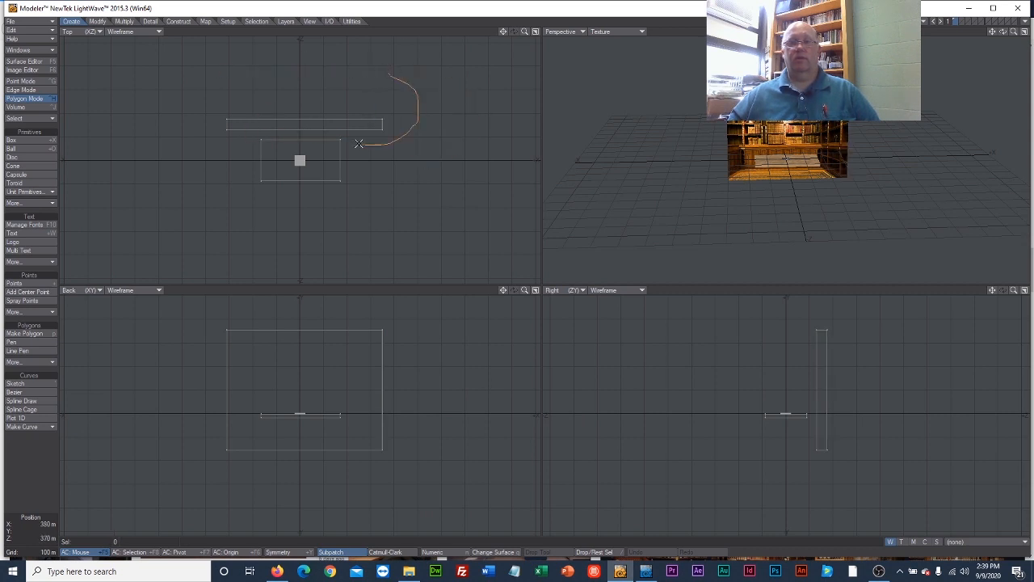
right_click_drag(240, 139, 299, 111)
mouse_move(440, 87)
right_mouse_down()
mouse_move(364, 110)
mouse_move(385, 159)
mouse_move(261, 63)
mouse_move(175, 139)
right_mouse_up()
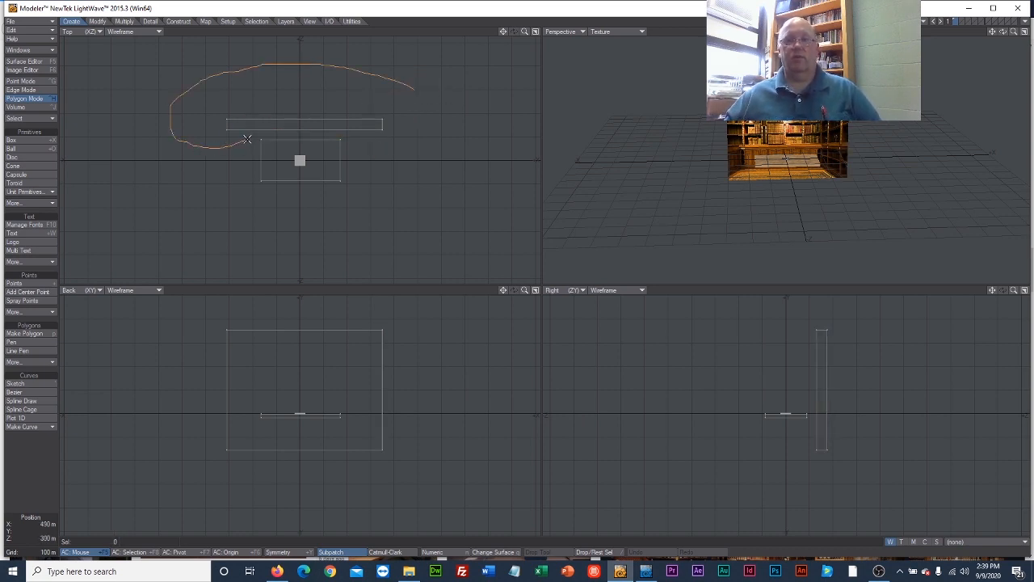
right_click_drag(338, 146, 408, 77)
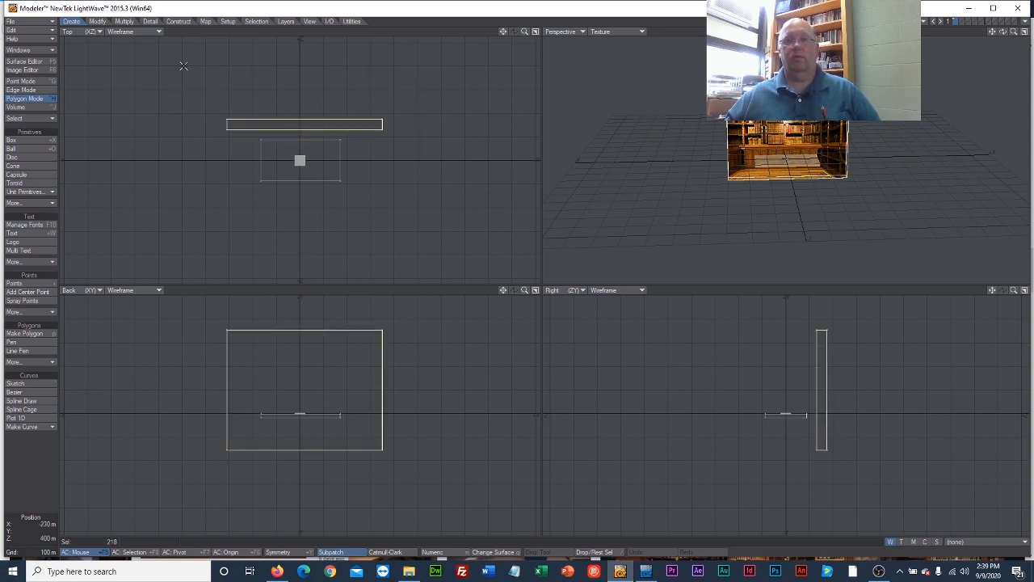
Step: Try to move the selected polygons away from the table and undo the moves
left_click(97, 21)
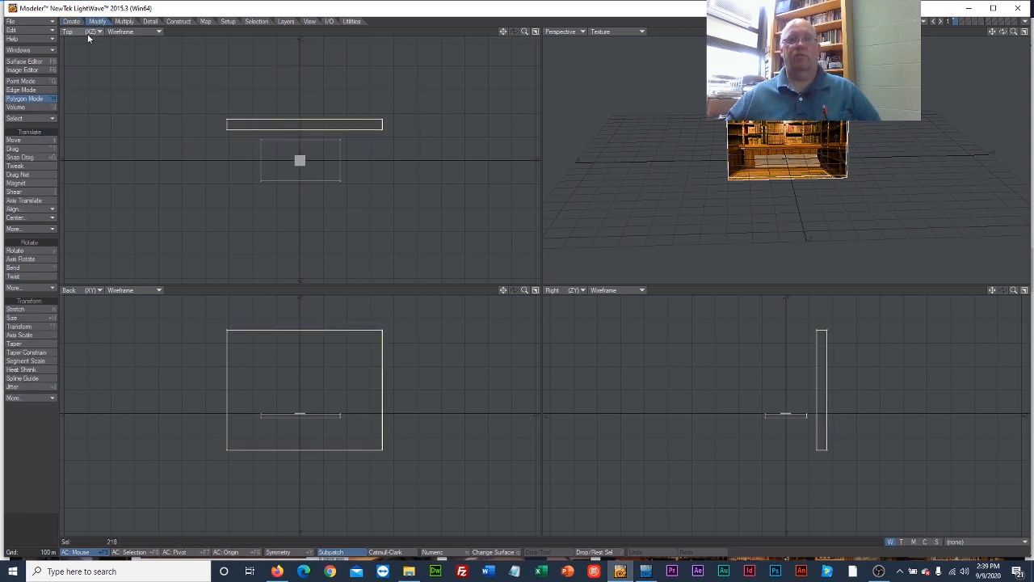
left_click(14, 140)
left_click_drag(169, 137, 235, 105)
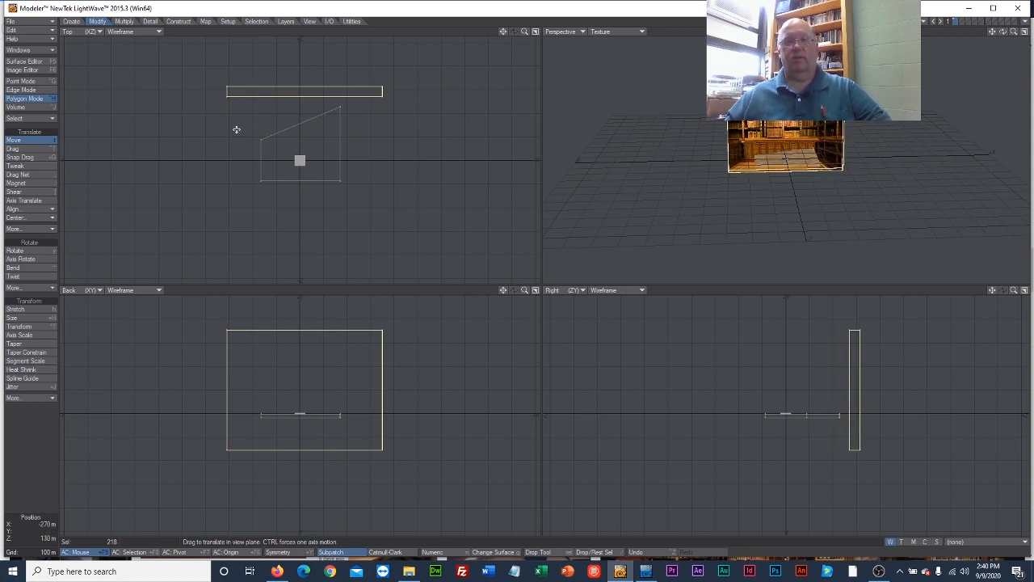
key("u")
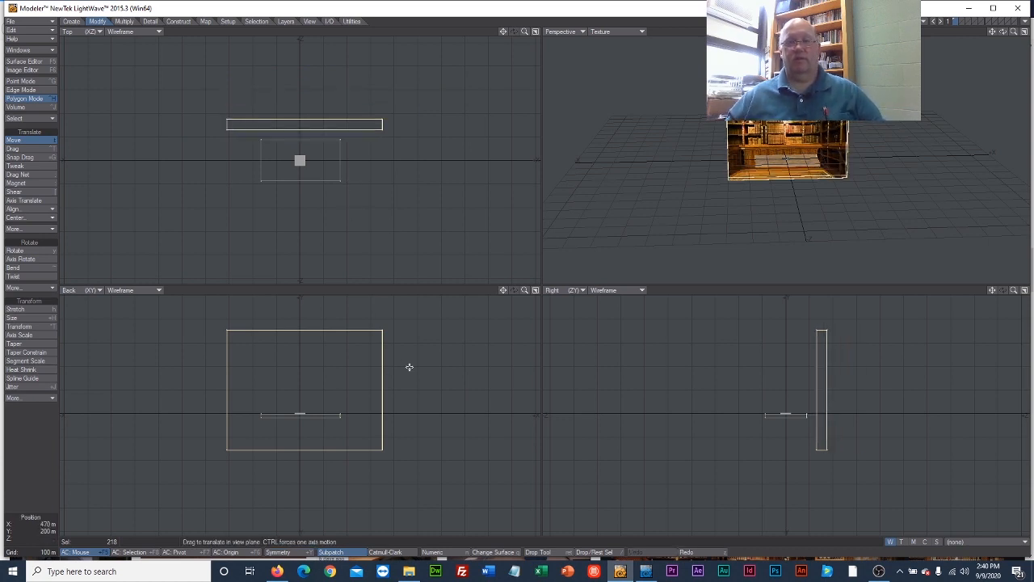
left_click_drag(350, 425, 362, 402)
key("u")
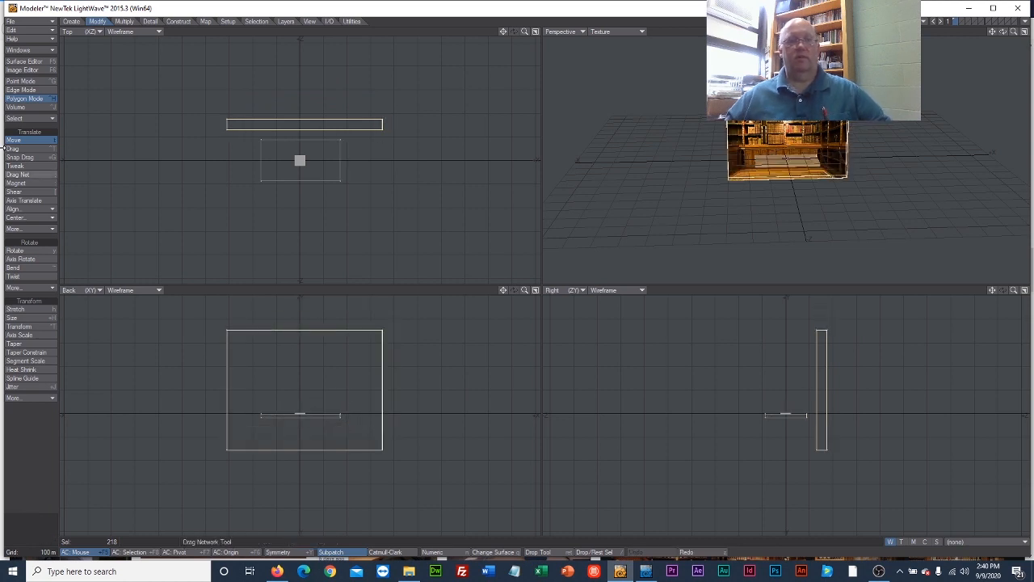
Step: Remove the stray tabletop polygons from the selection and move the wall about 400 m farther back from the table
key("space")
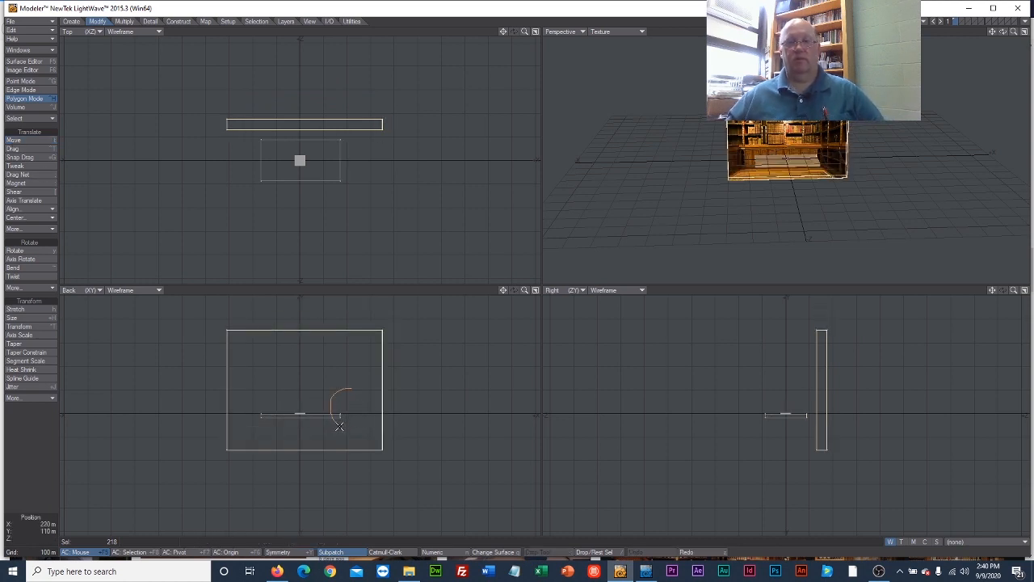
left_click(24, 141)
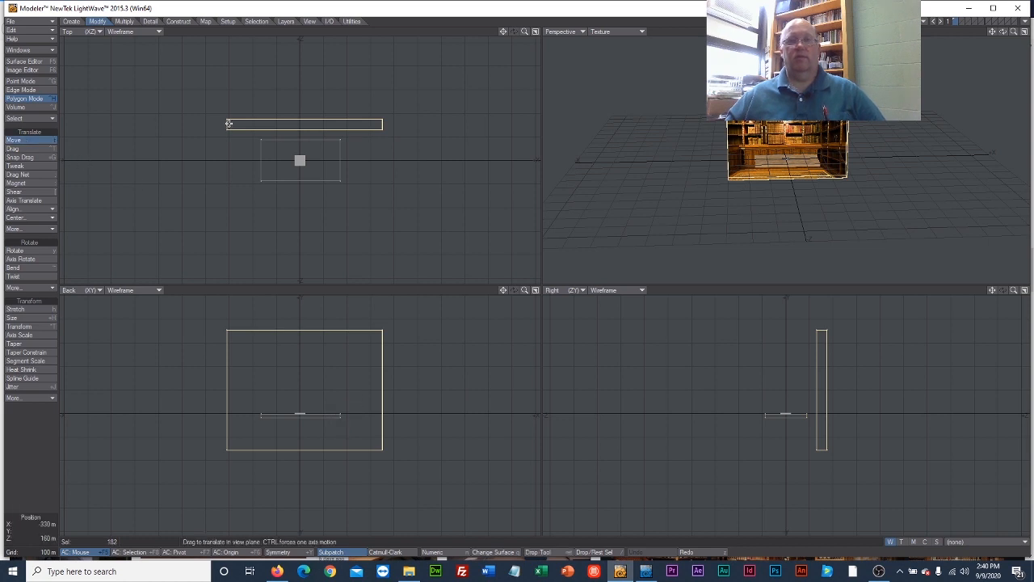
left_click_drag(229, 123, 226, 32)
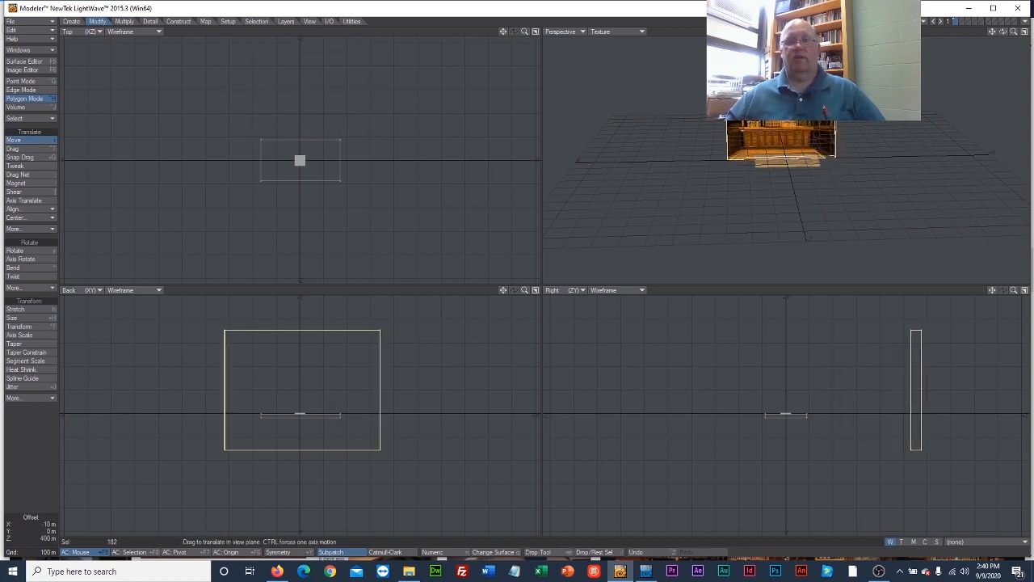
Step: Switch to LightWave Layout and rotate the camera to heading 0.00° and pitch 6.70°
left_click(649, 571)
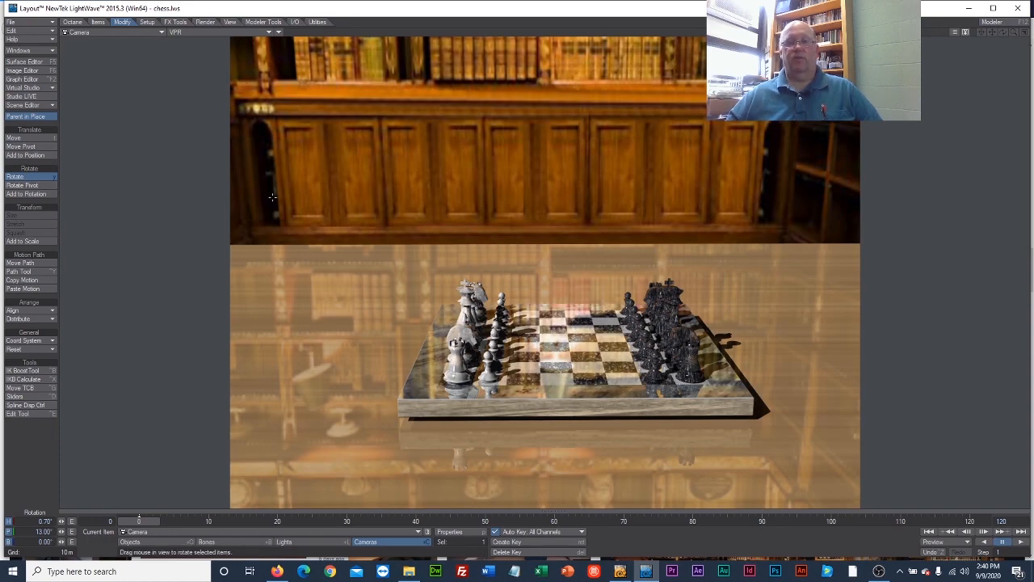
left_click_drag(388, 218, 397, 177)
left_click_drag(76, 197, 67, 184)
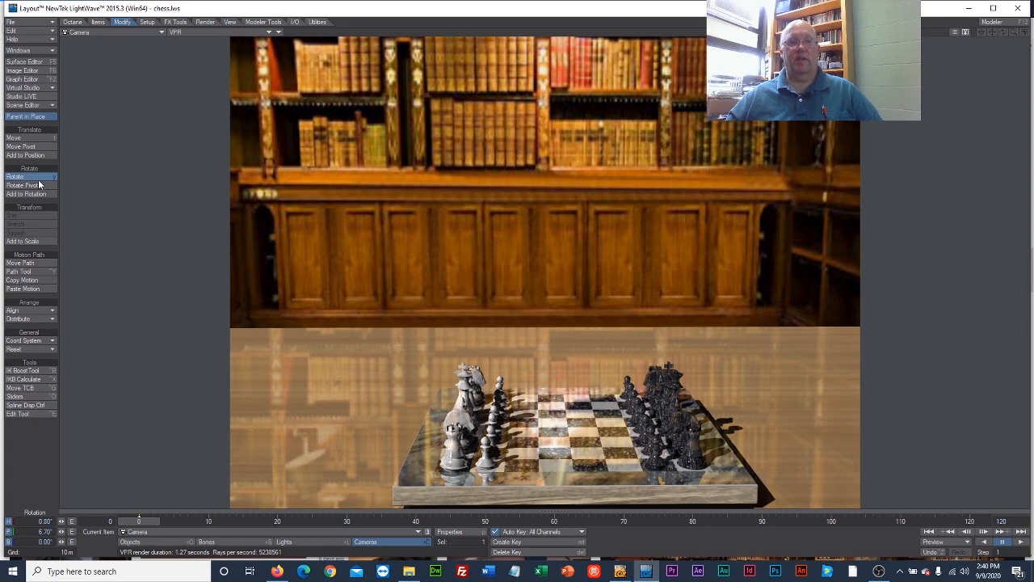
Step: Lower the camera to Y 21.3 m and move it closer to the chessboard, to about X -1.97 m, Z -81.87 m
left_click(16, 138)
right_click_drag(453, 242, 453, 364)
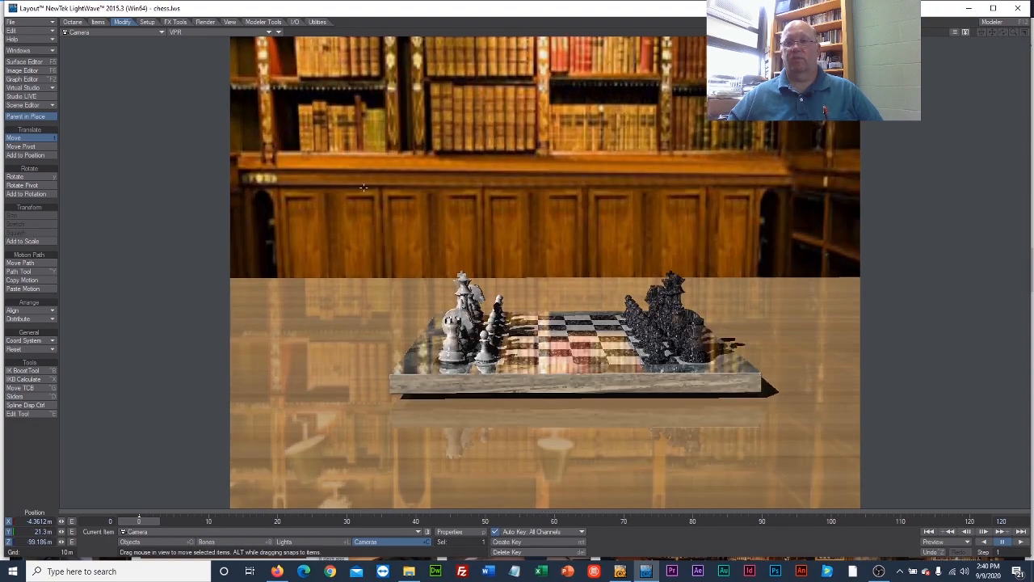
left_click_drag(452, 364, 463, 293)
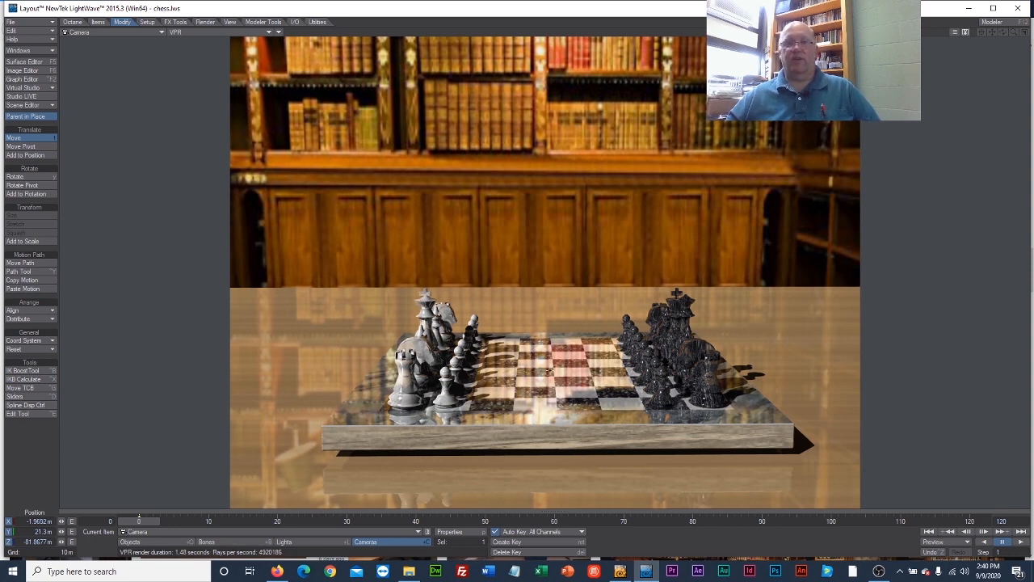
Step: Open the Surface Editor and set the chessboard's black surface reflection to 30%
left_click(32, 63)
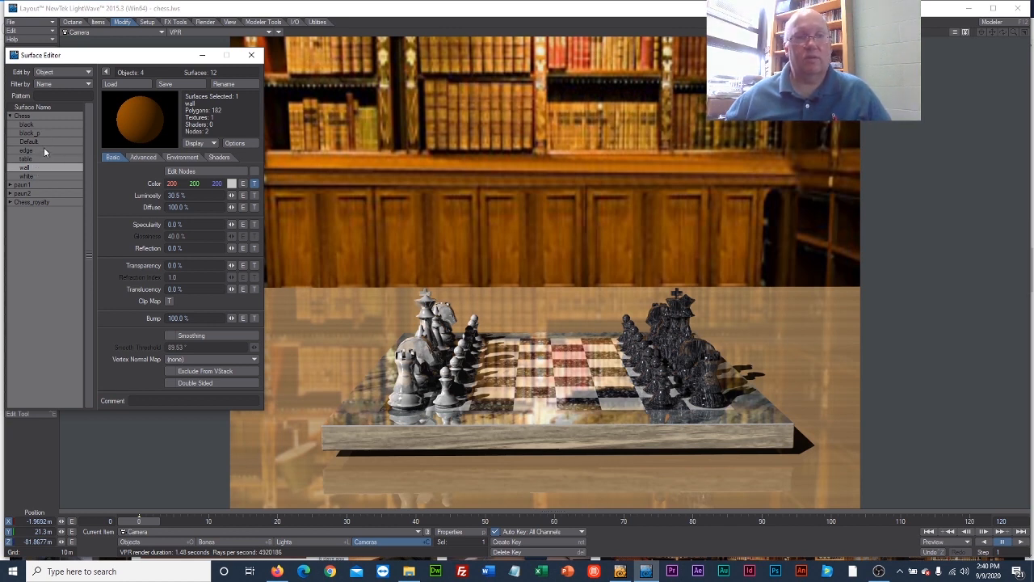
left_click(41, 125)
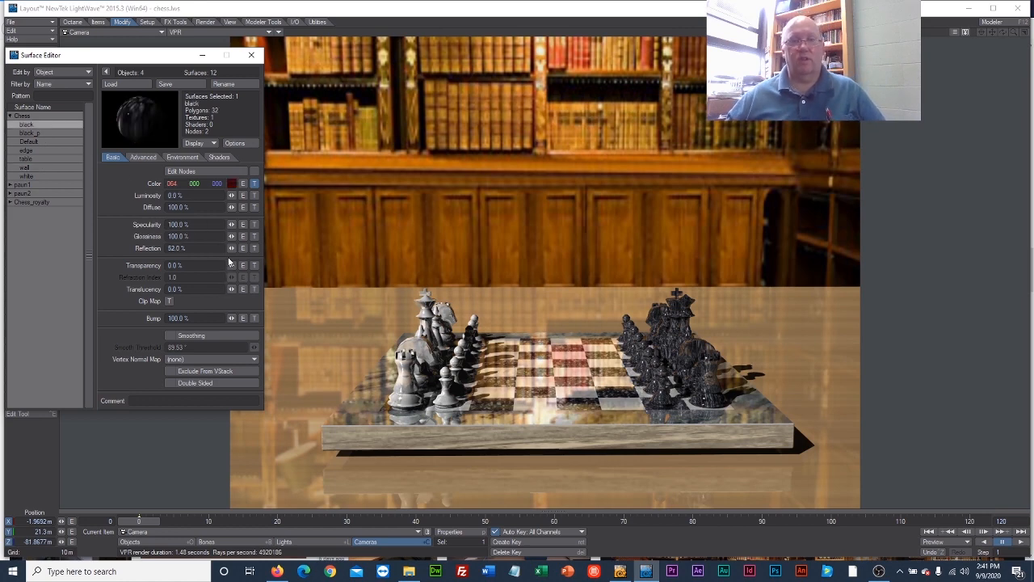
left_click_drag(231, 249, 232, 249)
left_click_drag(232, 249, 100, 189)
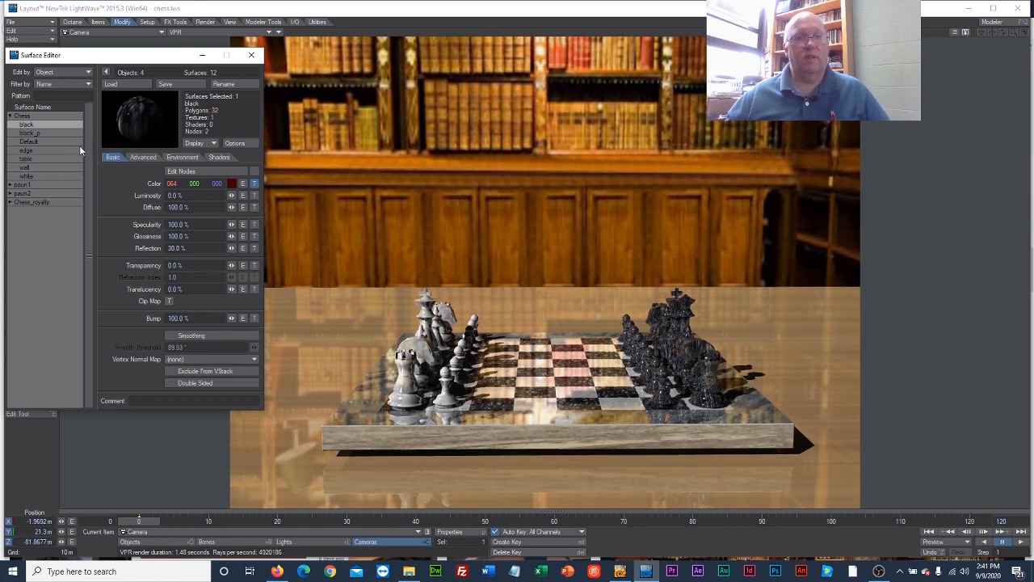
Step: Set the reflection of the white surface to 20.5% and the edge surface to 32%, and close the Surface Editor
left_click(49, 175)
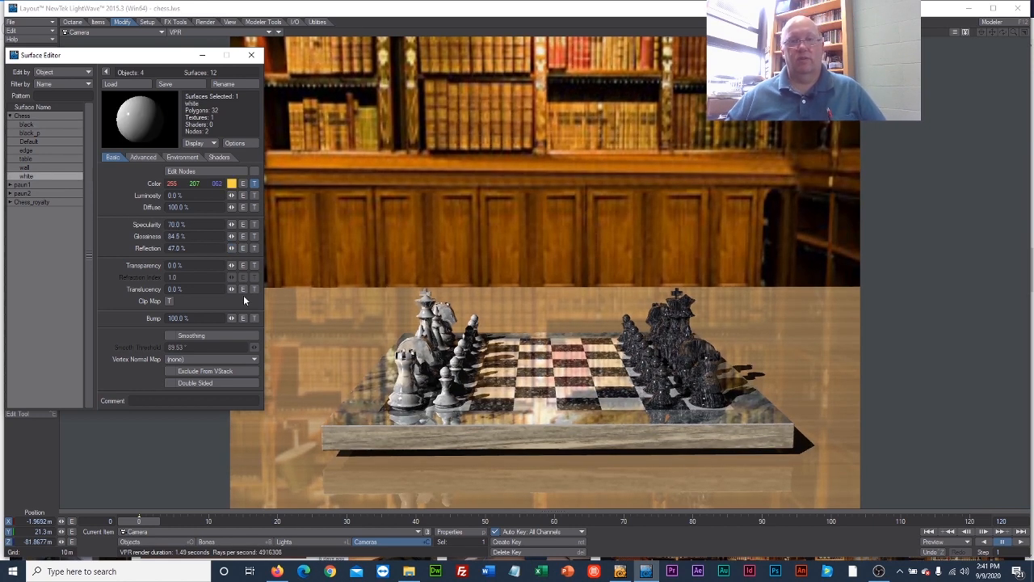
left_click_drag(232, 248, 154, 248)
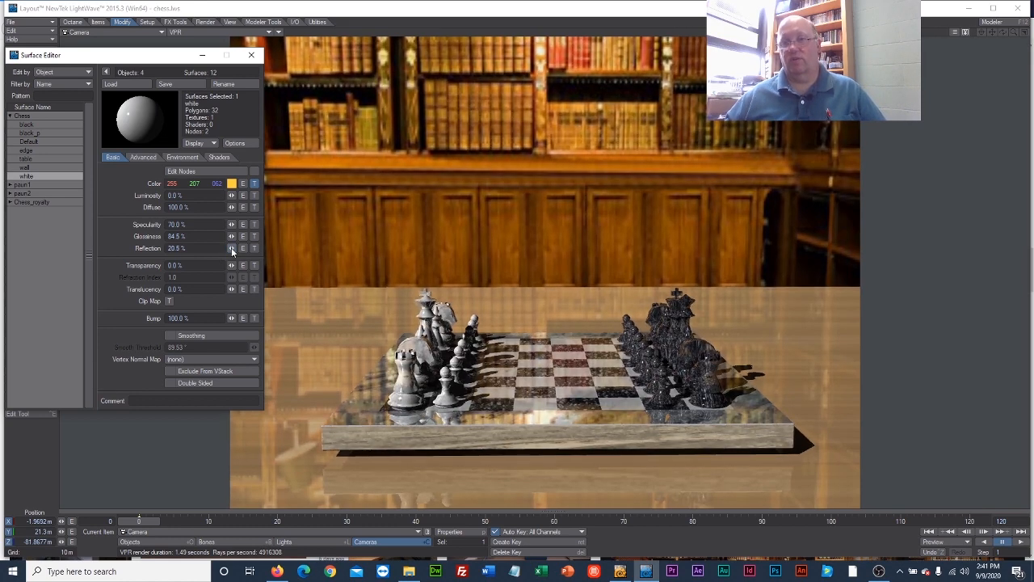
left_click(42, 152)
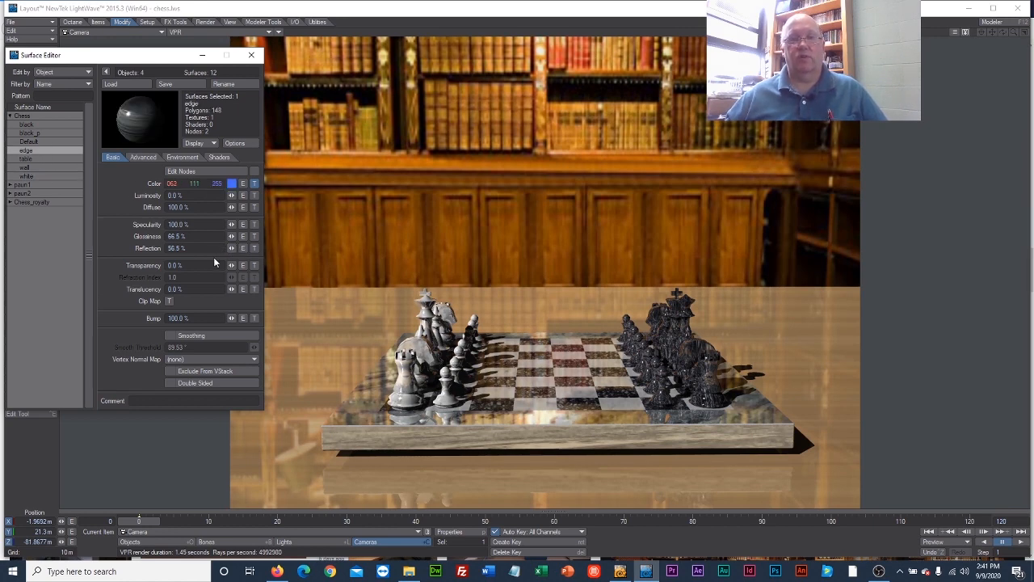
mouse_move(230, 249)
left_mouse_down()
mouse_move(218, 250)
mouse_move(231, 253)
left_mouse_up()
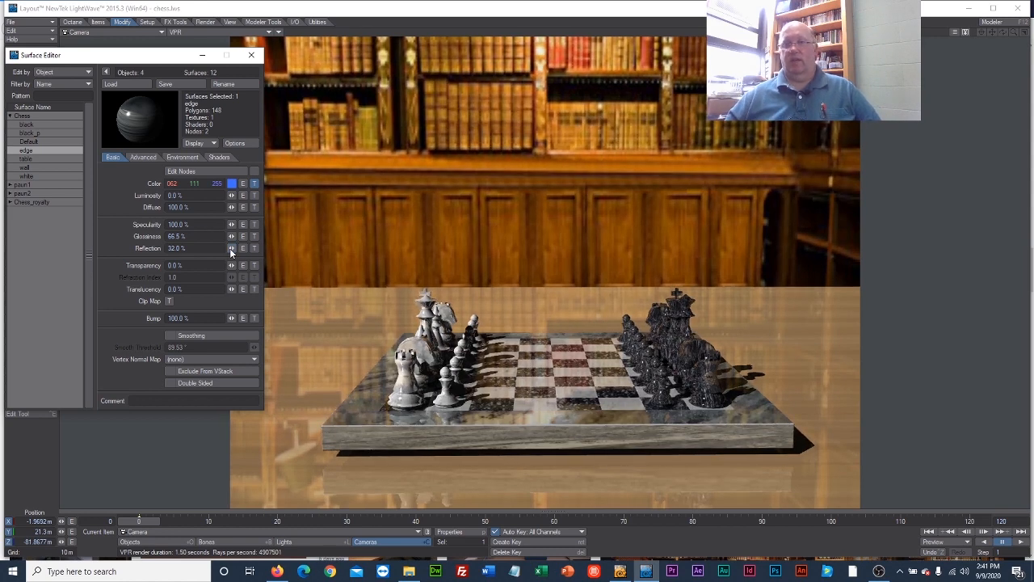
left_click(252, 57)
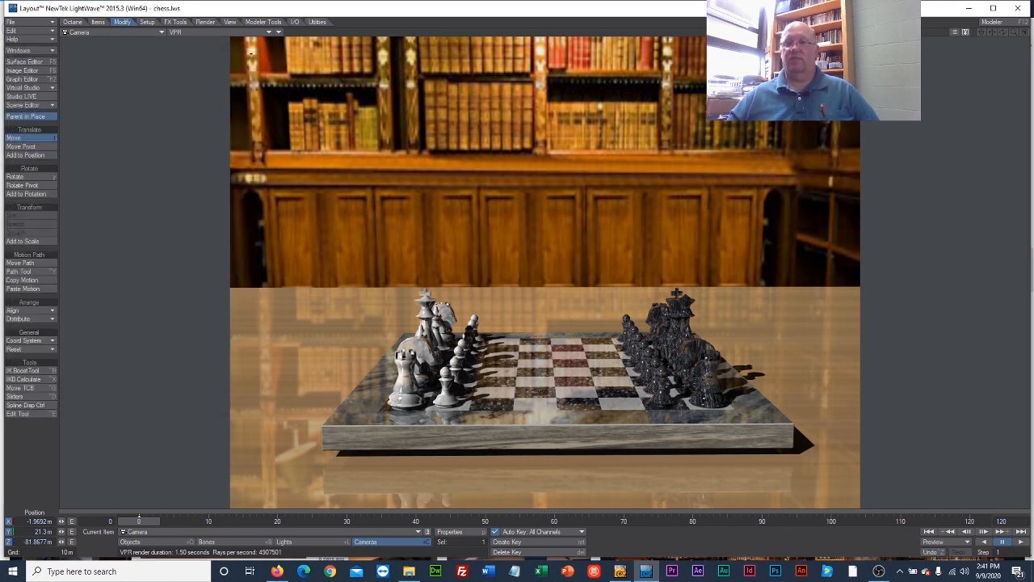
Step: Save the scene as chess.lws, overwriting the existing file
left_click(40, 22)
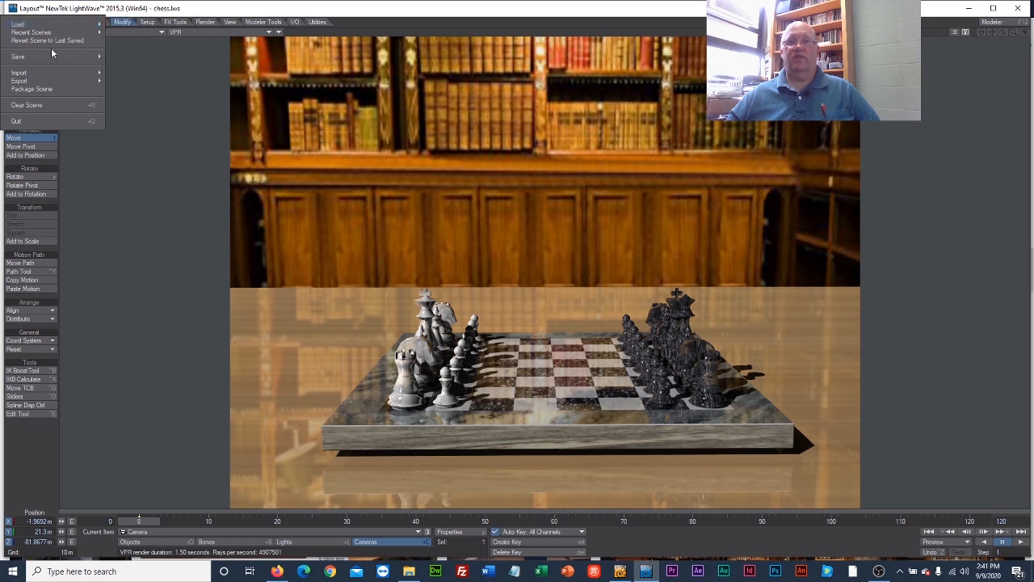
mouse_move(50, 58)
left_click(132, 59)
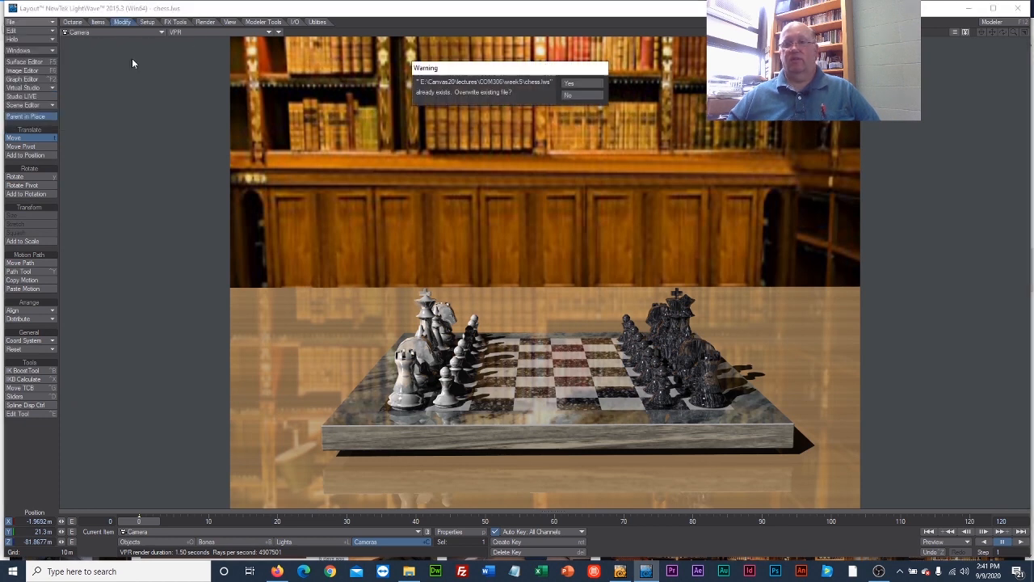
left_click(578, 87)
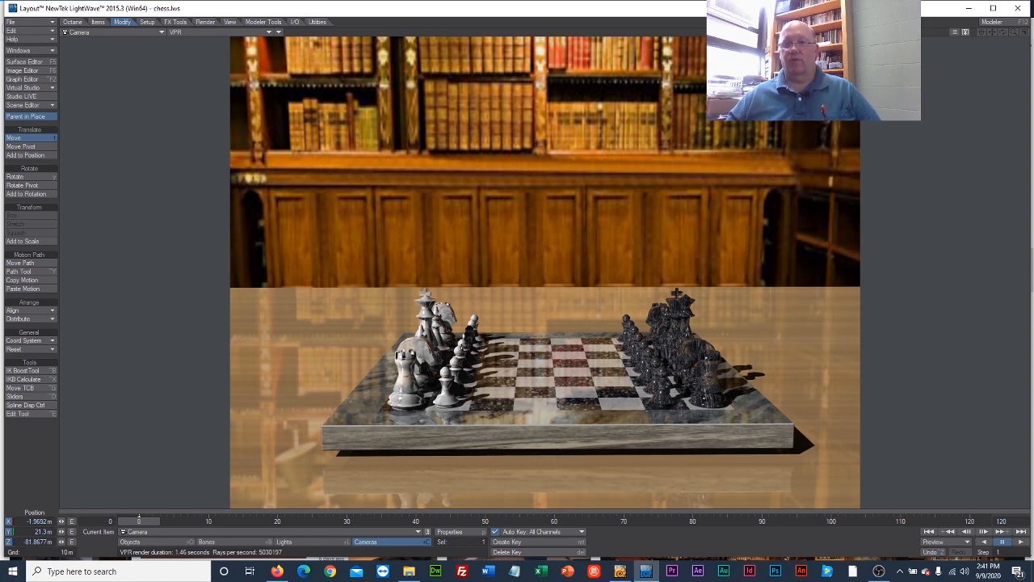
Step: Make objects the current item type and display the camera view as Textured Shaded Solid
key("shift+o")
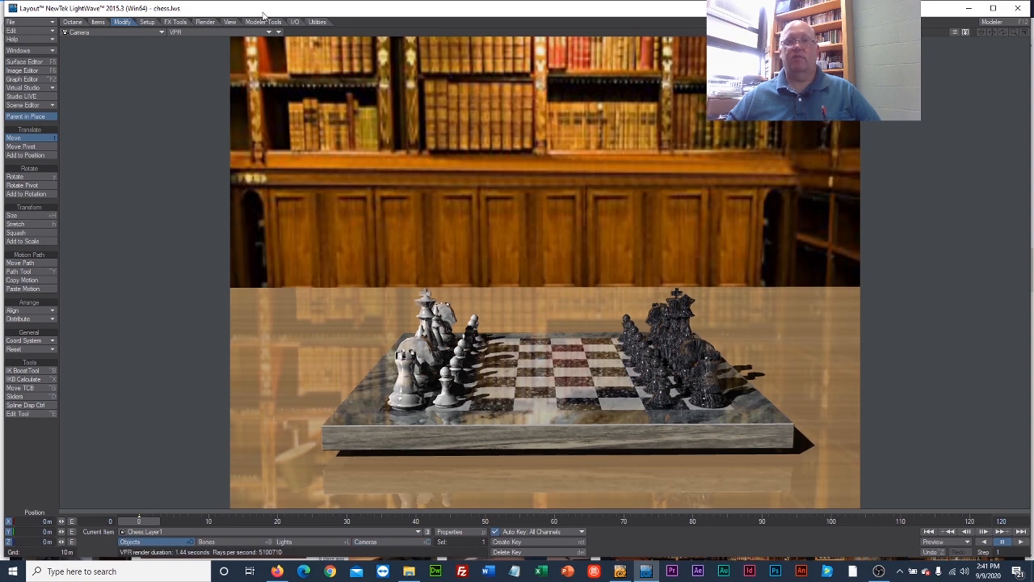
left_click(242, 33)
left_click(231, 50)
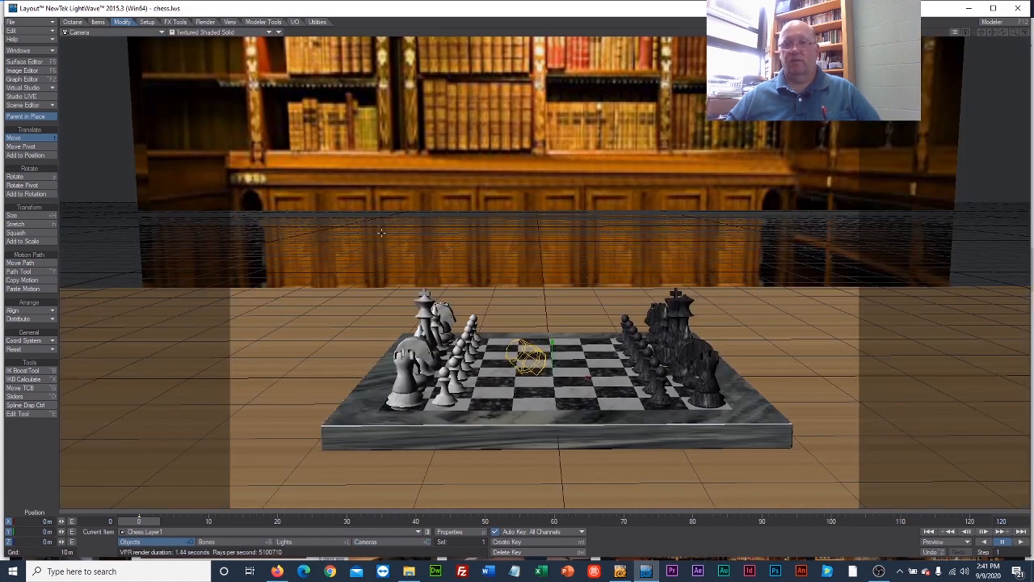
Step: Move a white pawn along X to about -2.3 m and the facing black pawn to 2 m, and display the camera view in VPR
left_click(462, 356)
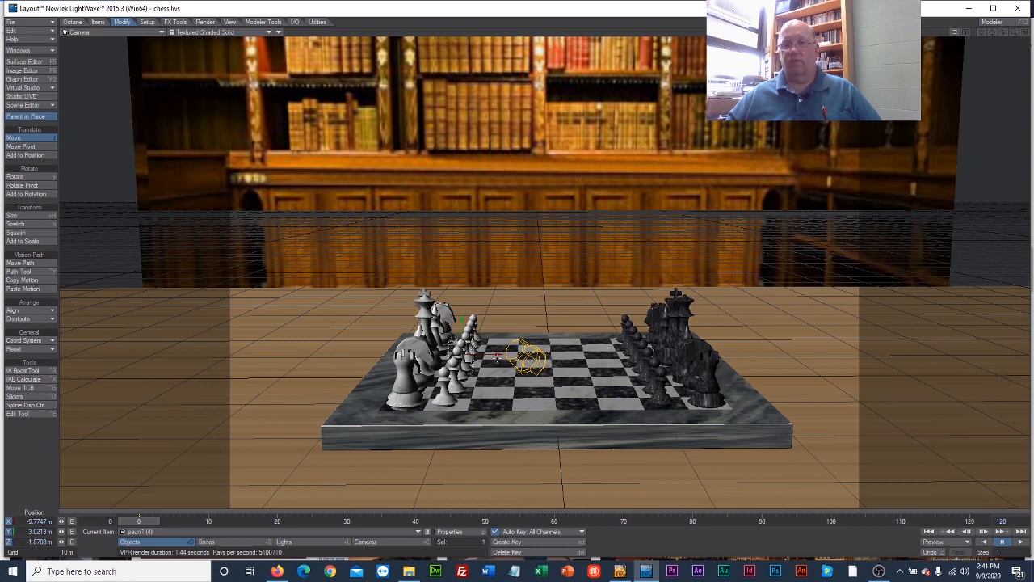
left_click_drag(496, 357, 564, 357)
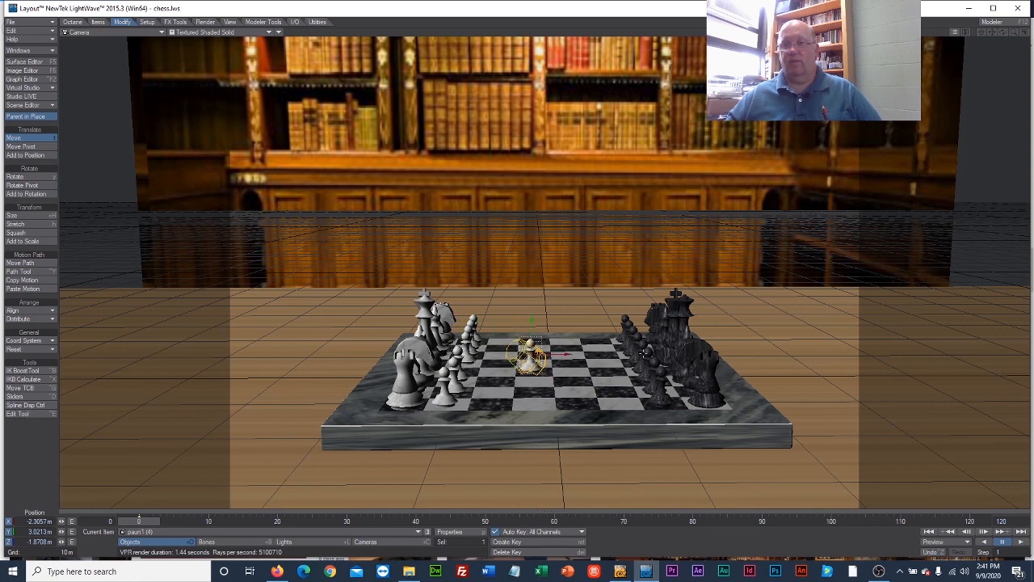
left_click(644, 353)
left_click_drag(672, 356, 599, 357)
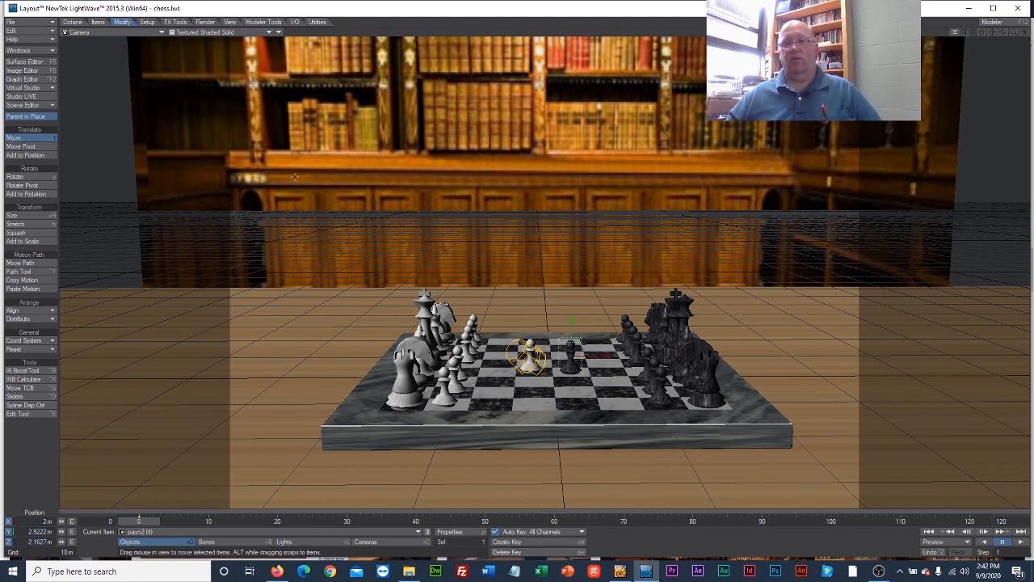
left_click(224, 33)
left_click(229, 70)
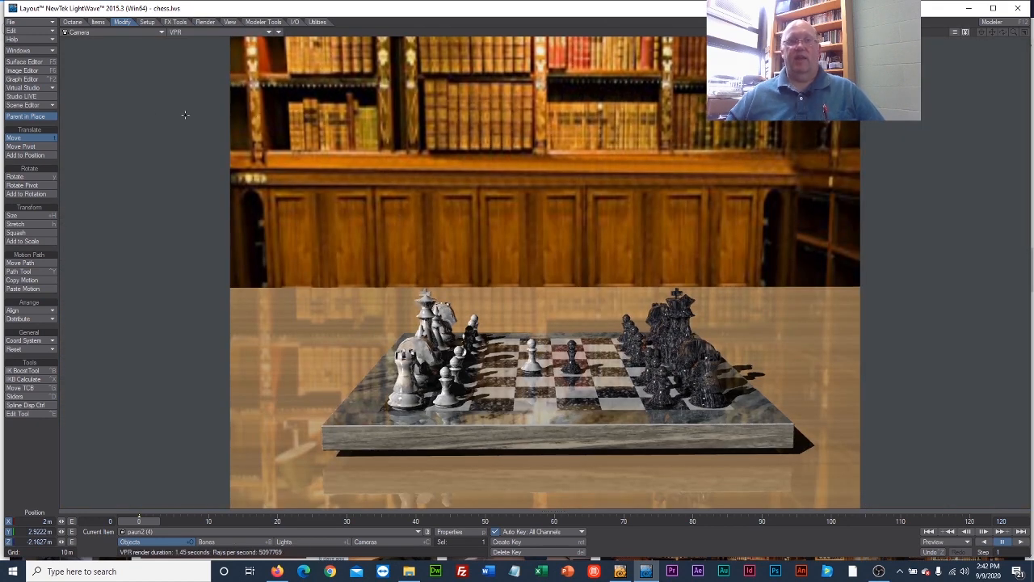
Step: Set the render resolution to a width of 1920 and a height of 1080 in the render settings, and close them
left_click(205, 22)
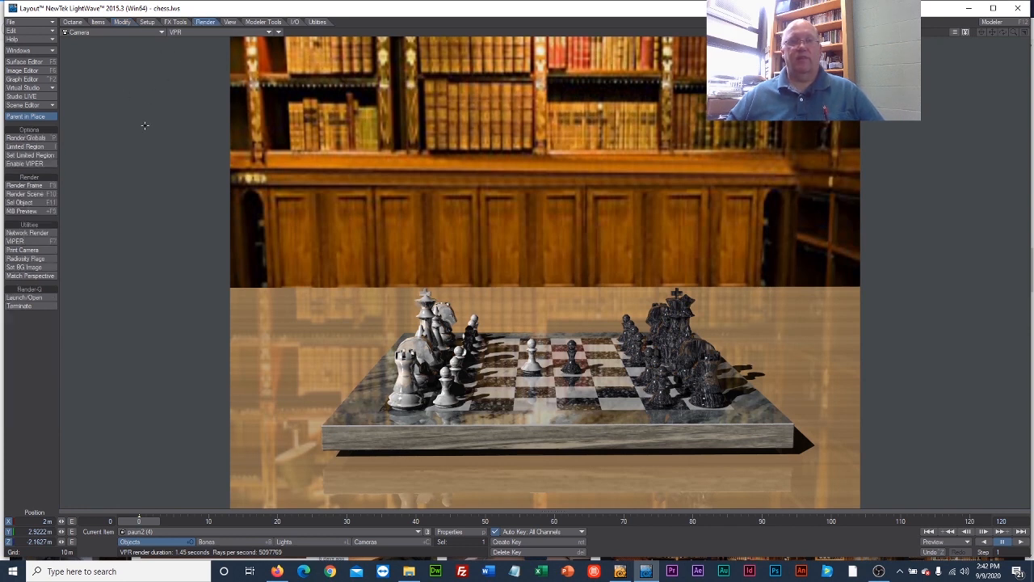
left_click(27, 138)
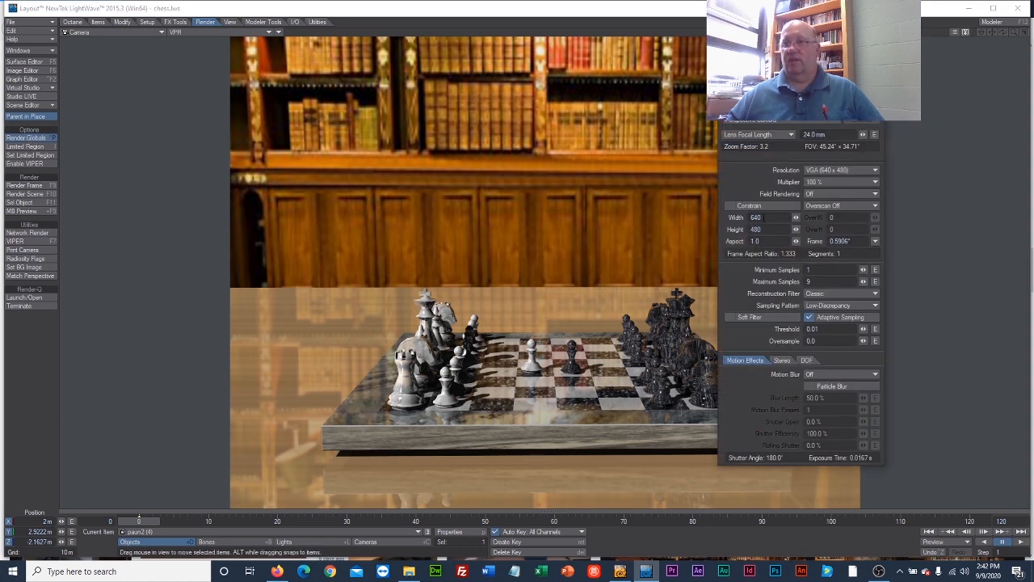
left_click(772, 219)
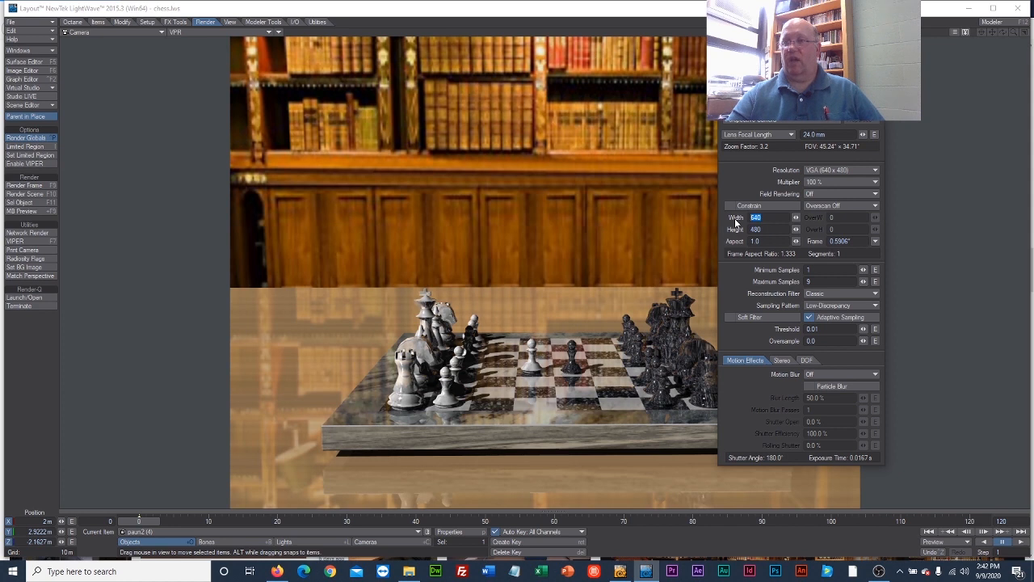
type("1920")
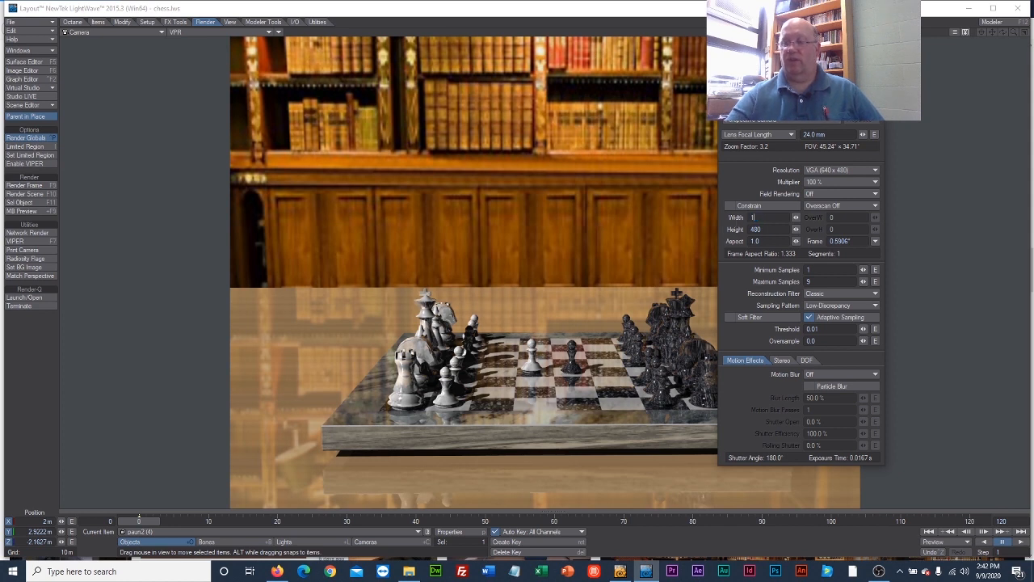
key("Return")
left_click(755, 229)
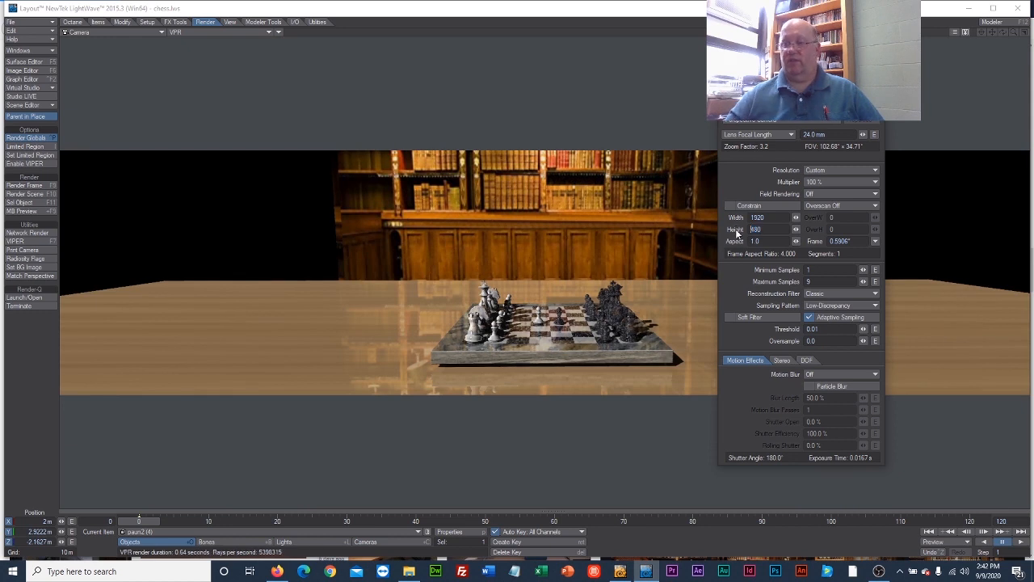
type("10800")
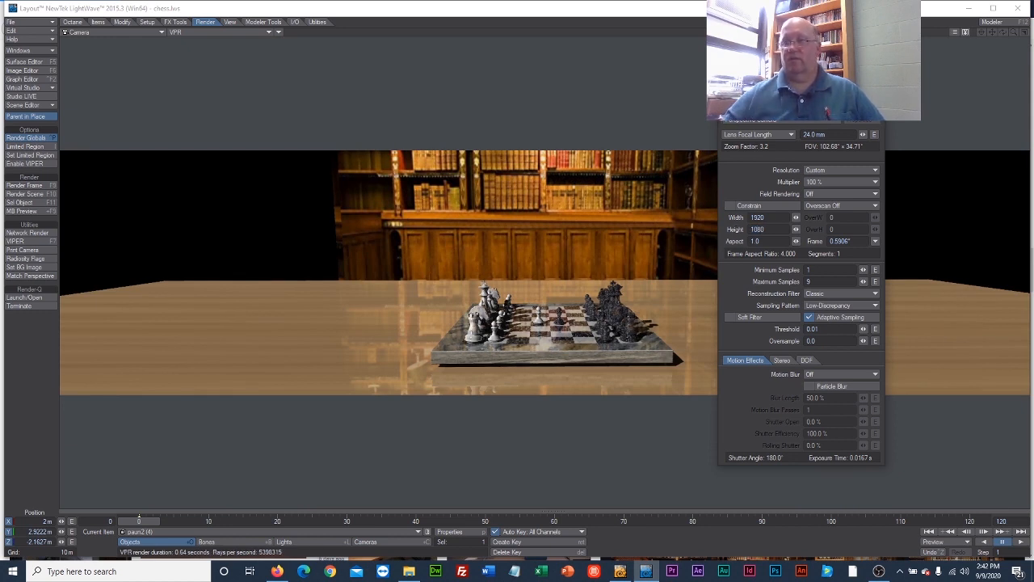
left_click(776, 217)
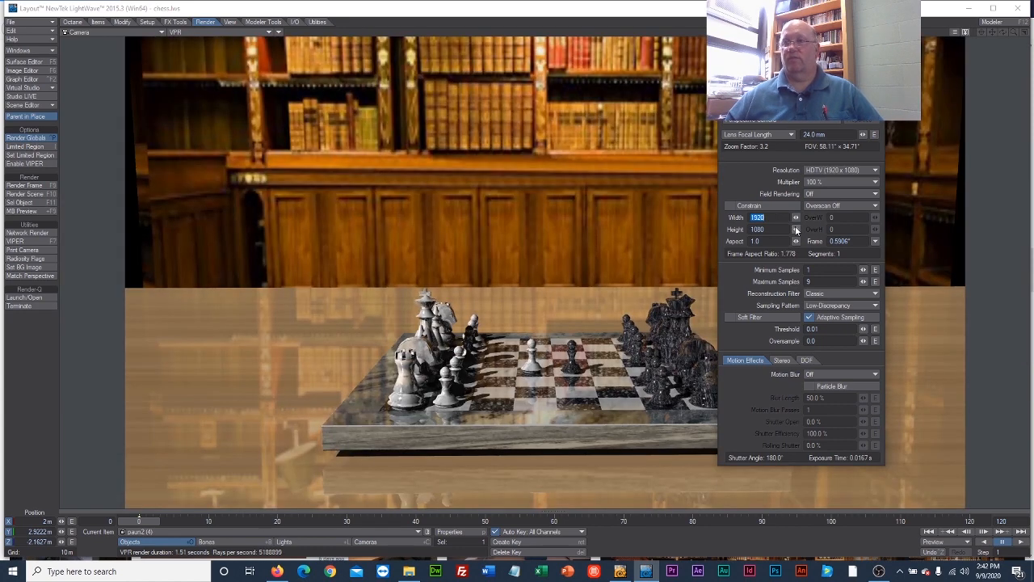
left_click(876, 90)
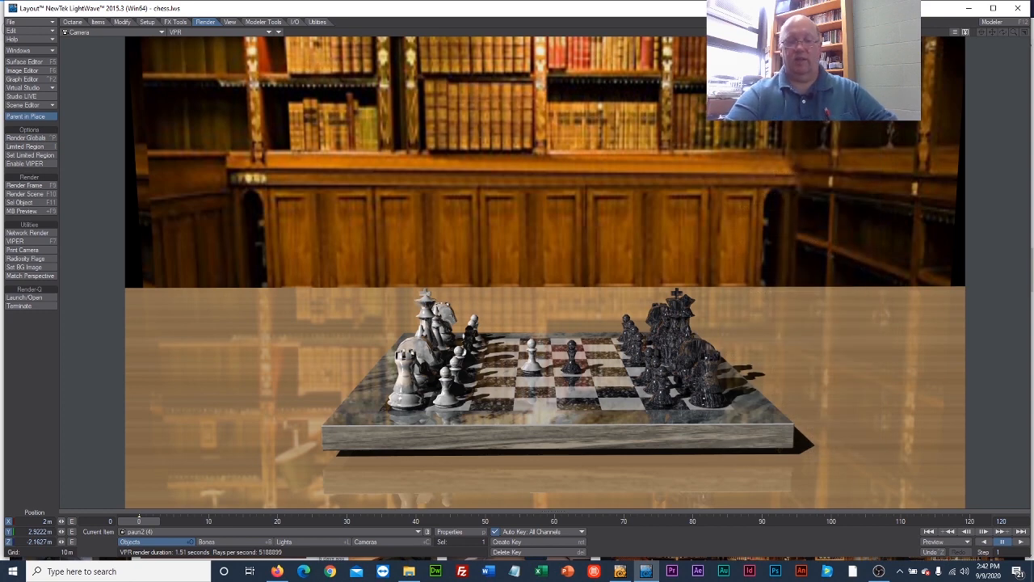
Step: Render the current frame and save the image in LW_PNG24 format as copleted_scene in the week5 folder
key("F9")
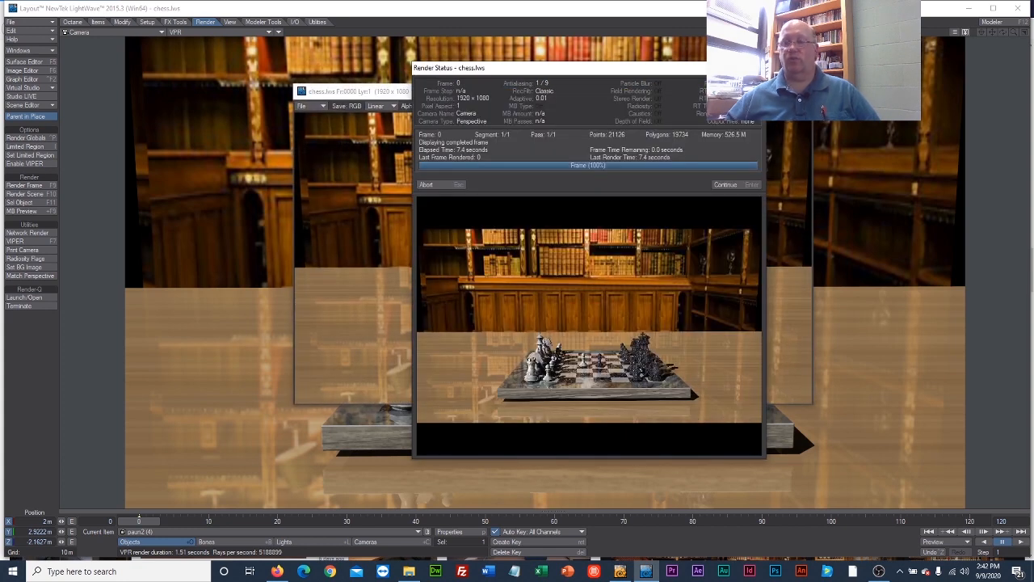
left_click(723, 186)
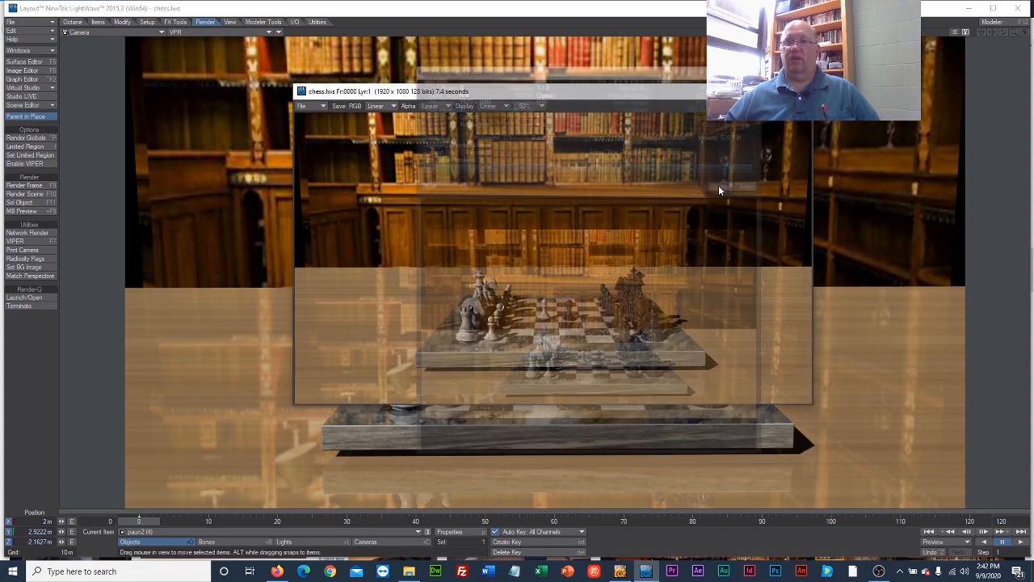
left_click(323, 108)
mouse_move(325, 108)
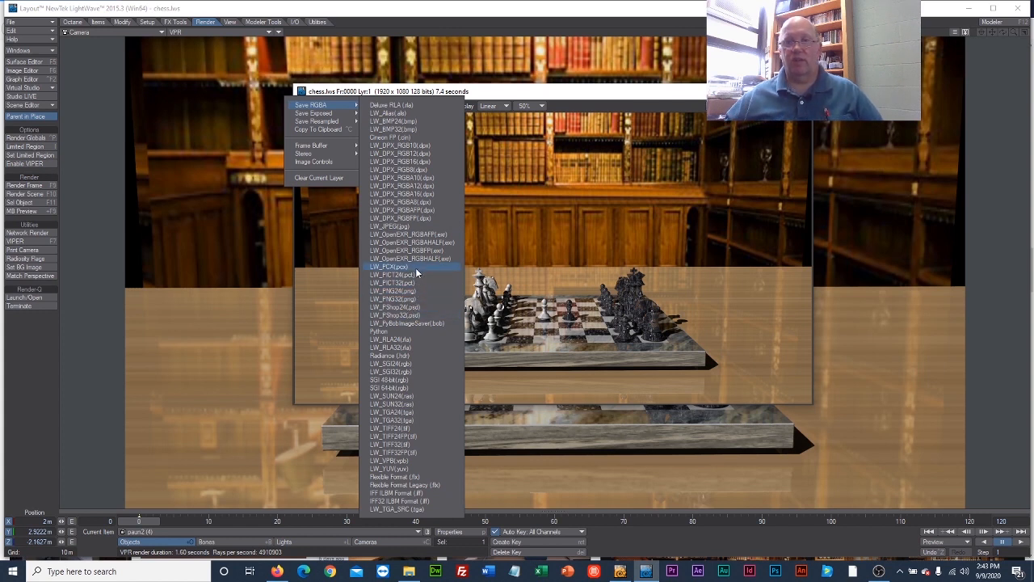
left_click(415, 290)
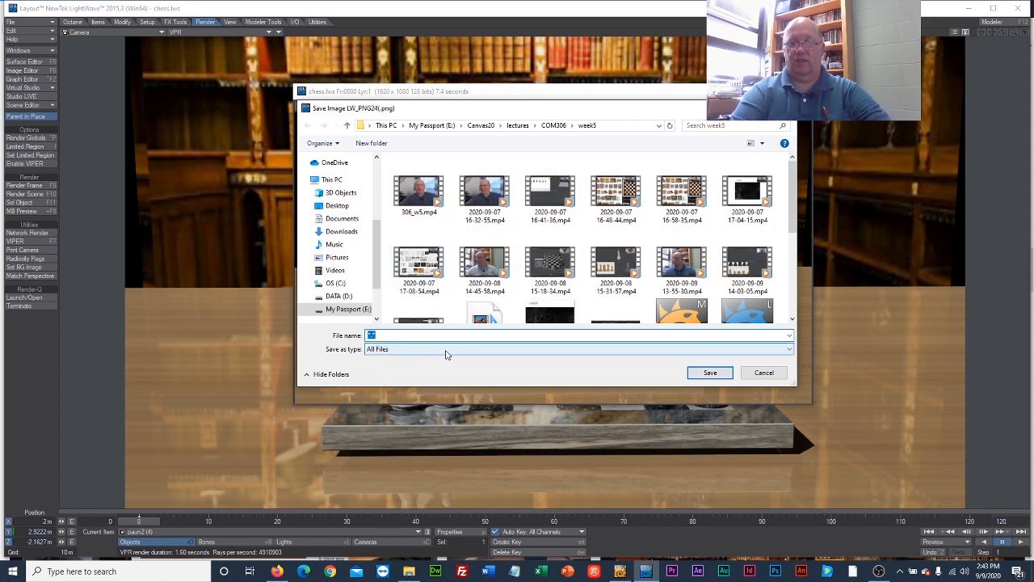
type("cople")
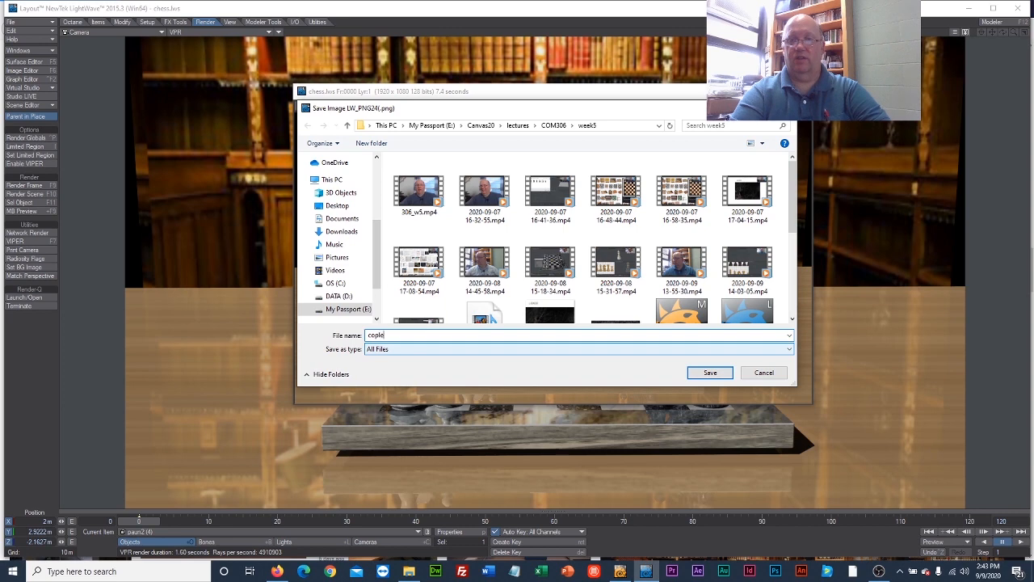
type("ted_scen")
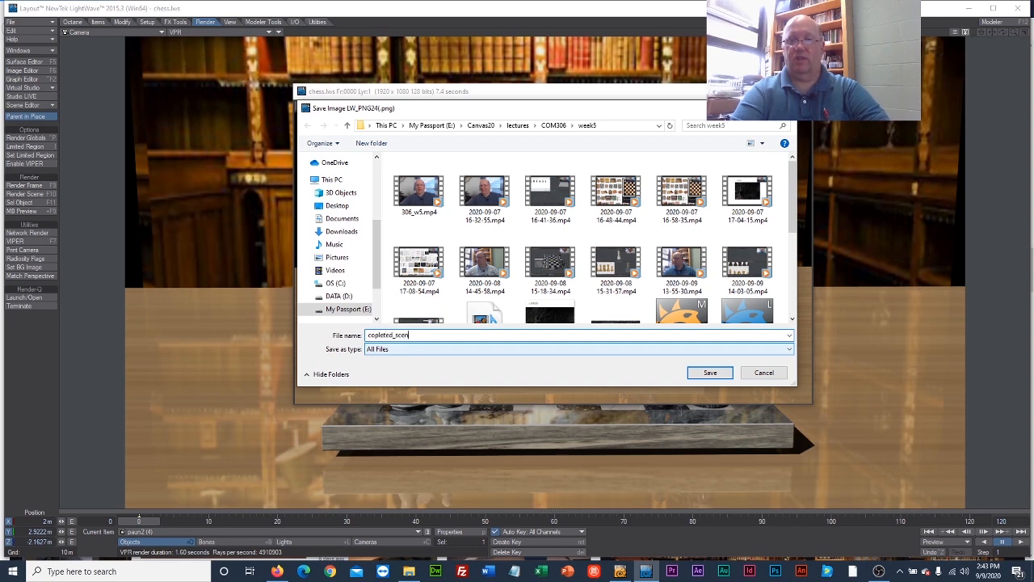
type("e")
key("Return")
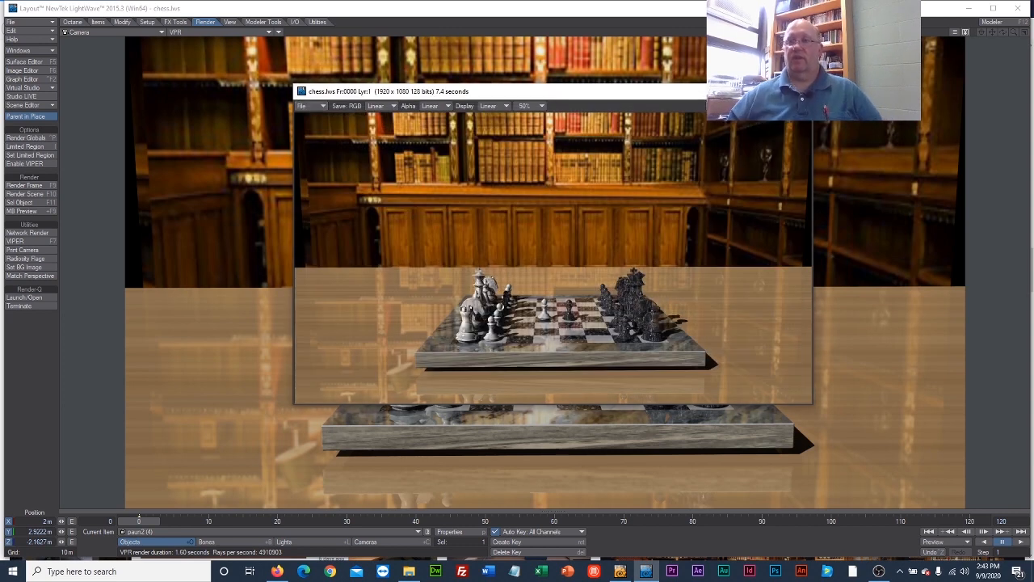
Step: Close the rendered image window and open copleted_scene.png from the week5 folder in File Explorer with Photos
left_click(800, 91)
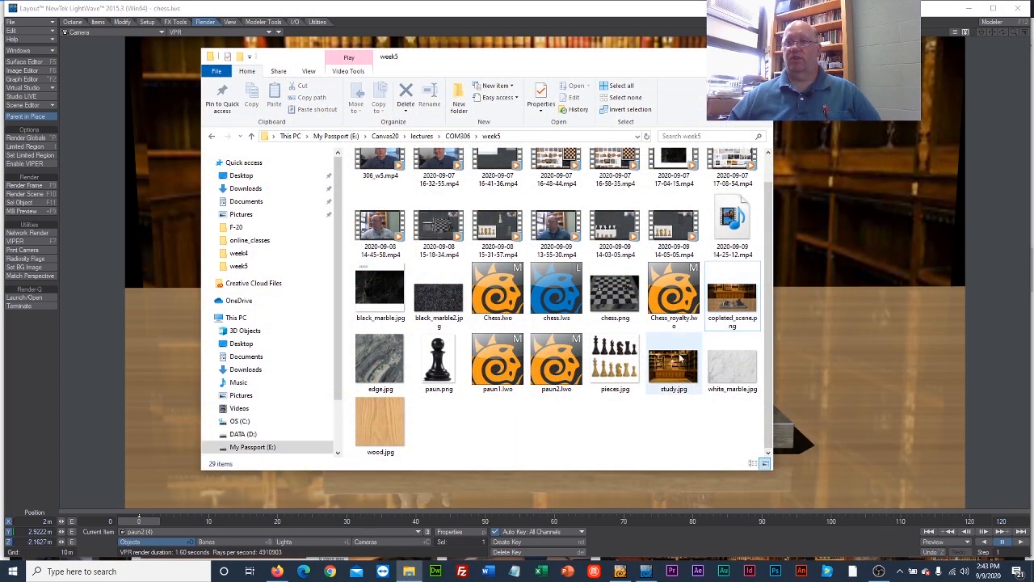
right_click(723, 292)
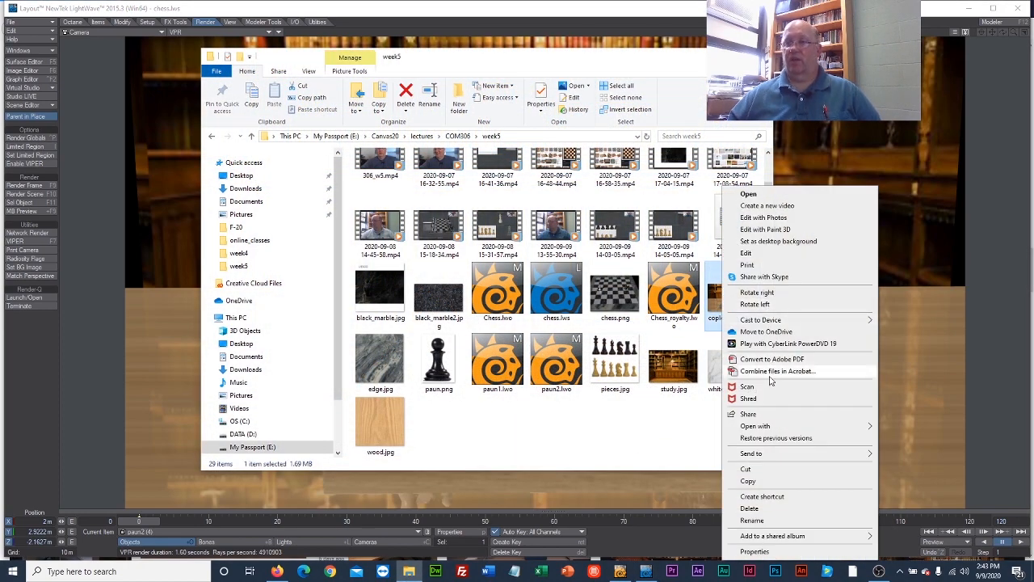
mouse_move(773, 428)
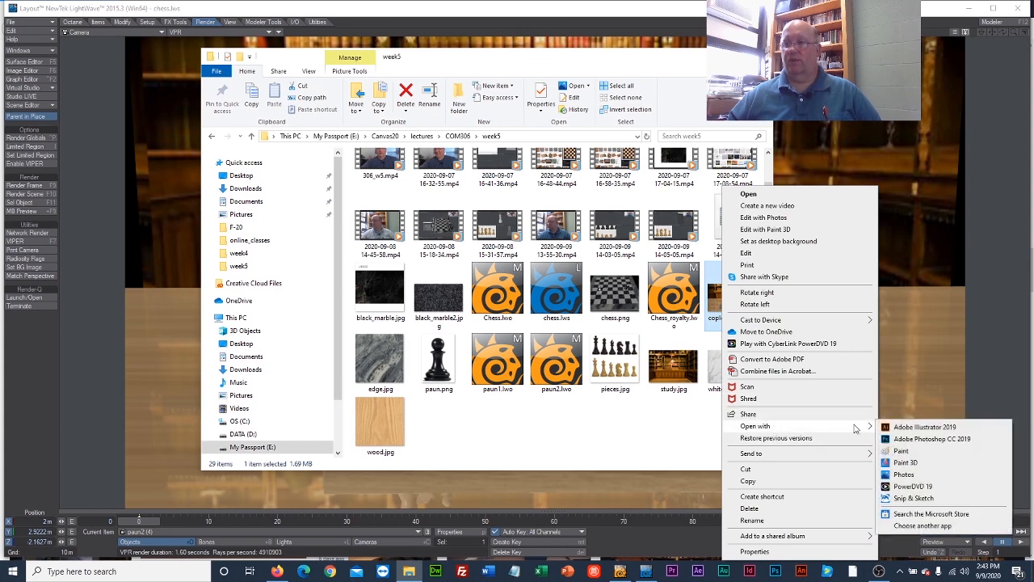
left_click(931, 476)
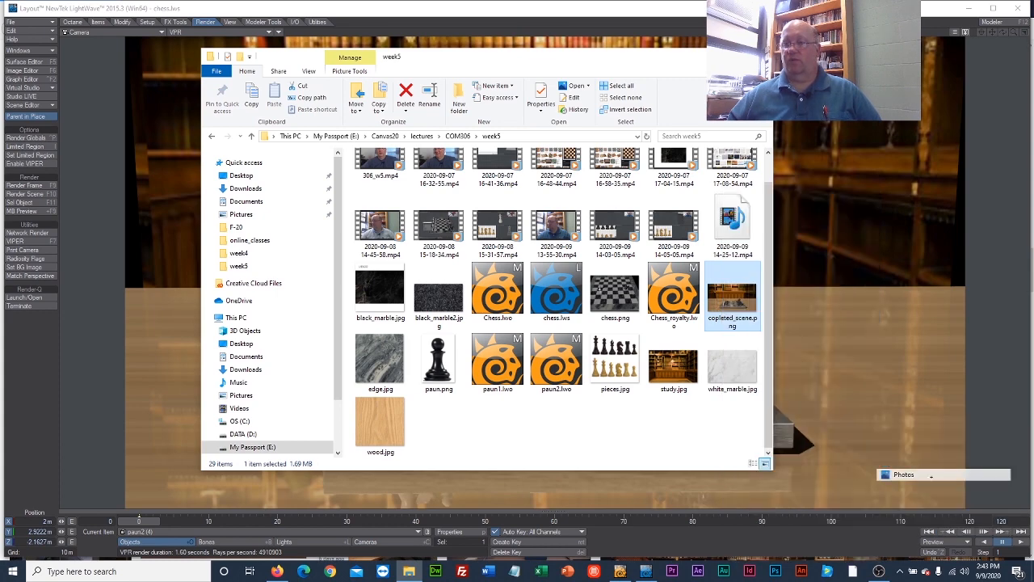